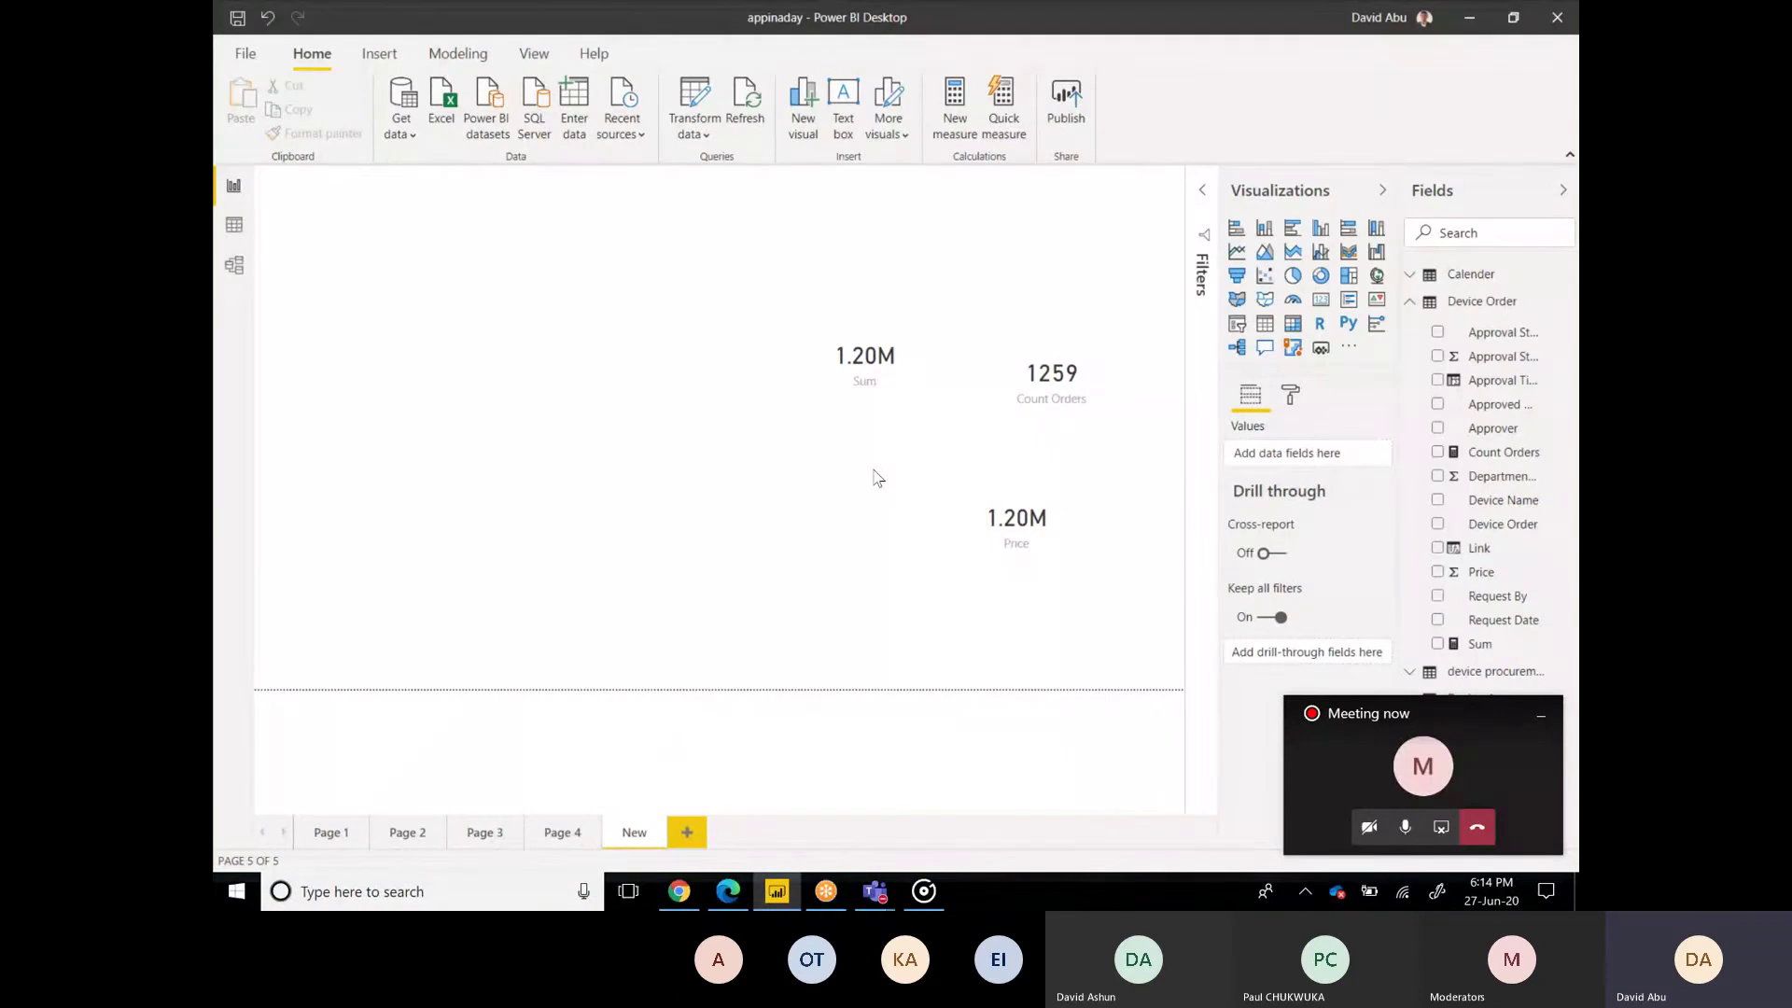
pyautogui.click(1423, 774)
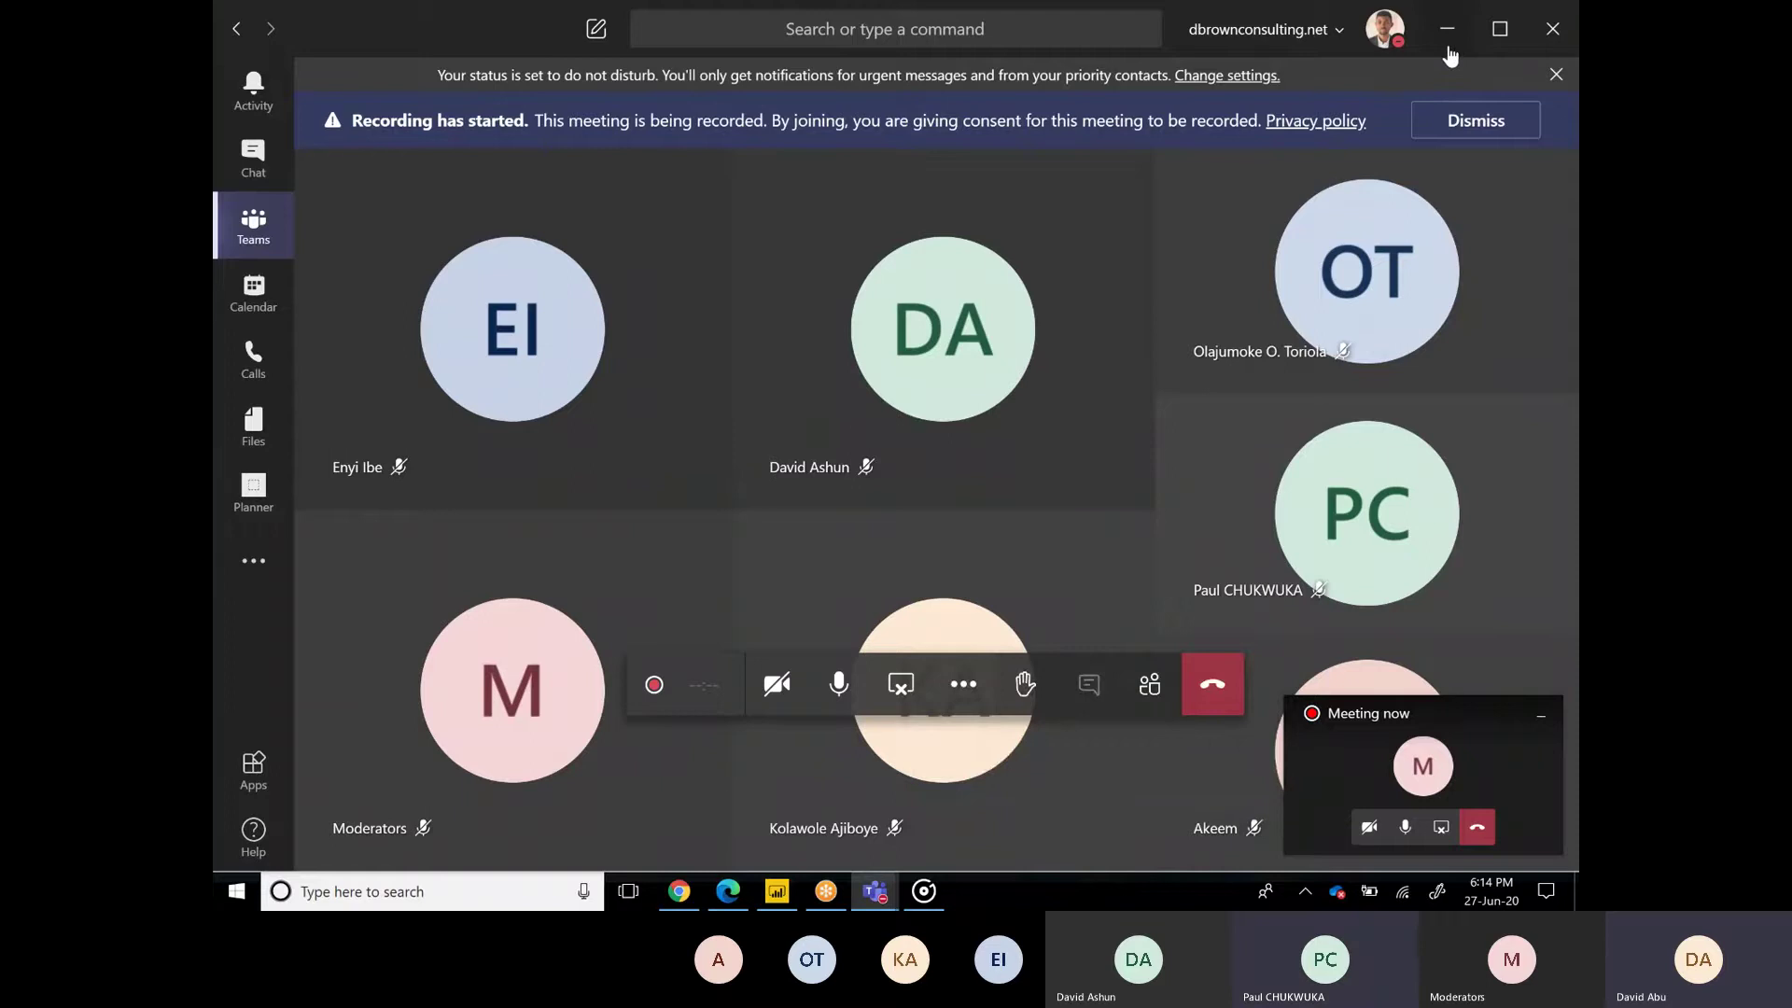
pyautogui.hotkey('alt', 'Tab')
pyautogui.press('Tab')
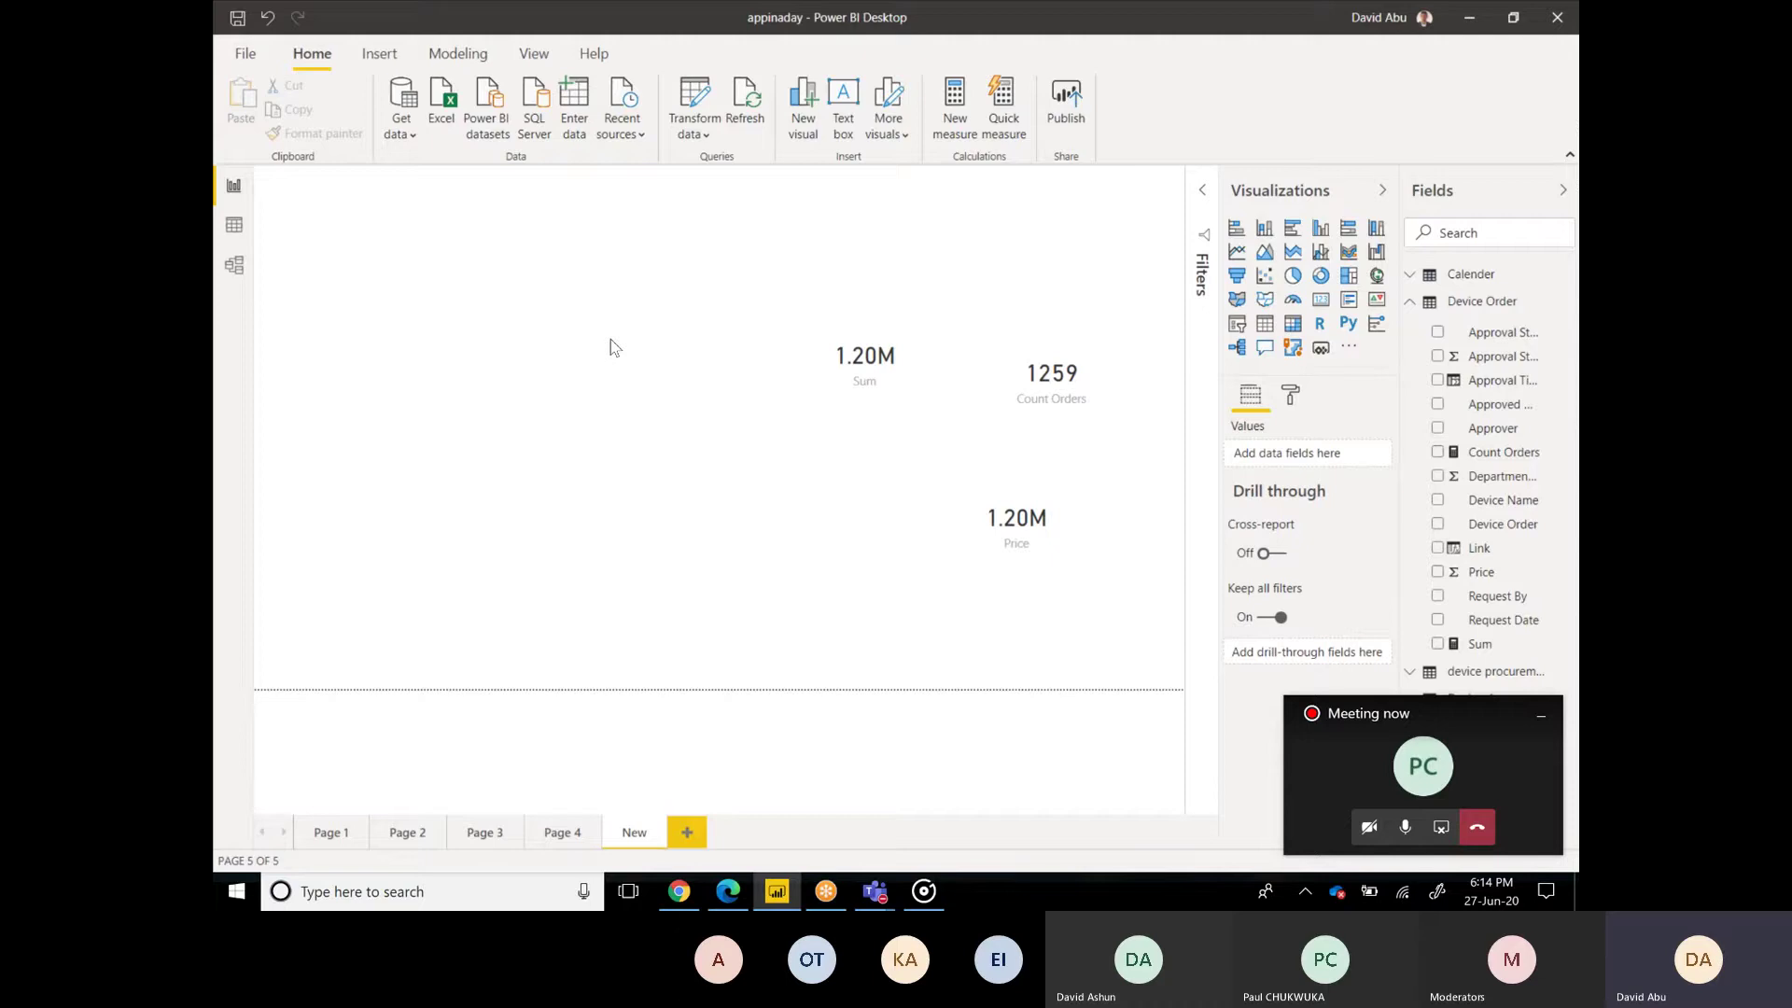
# Step: Examine the relationships between the tables in the full-width model diagram, and return to the report page
pyautogui.click(234, 265)
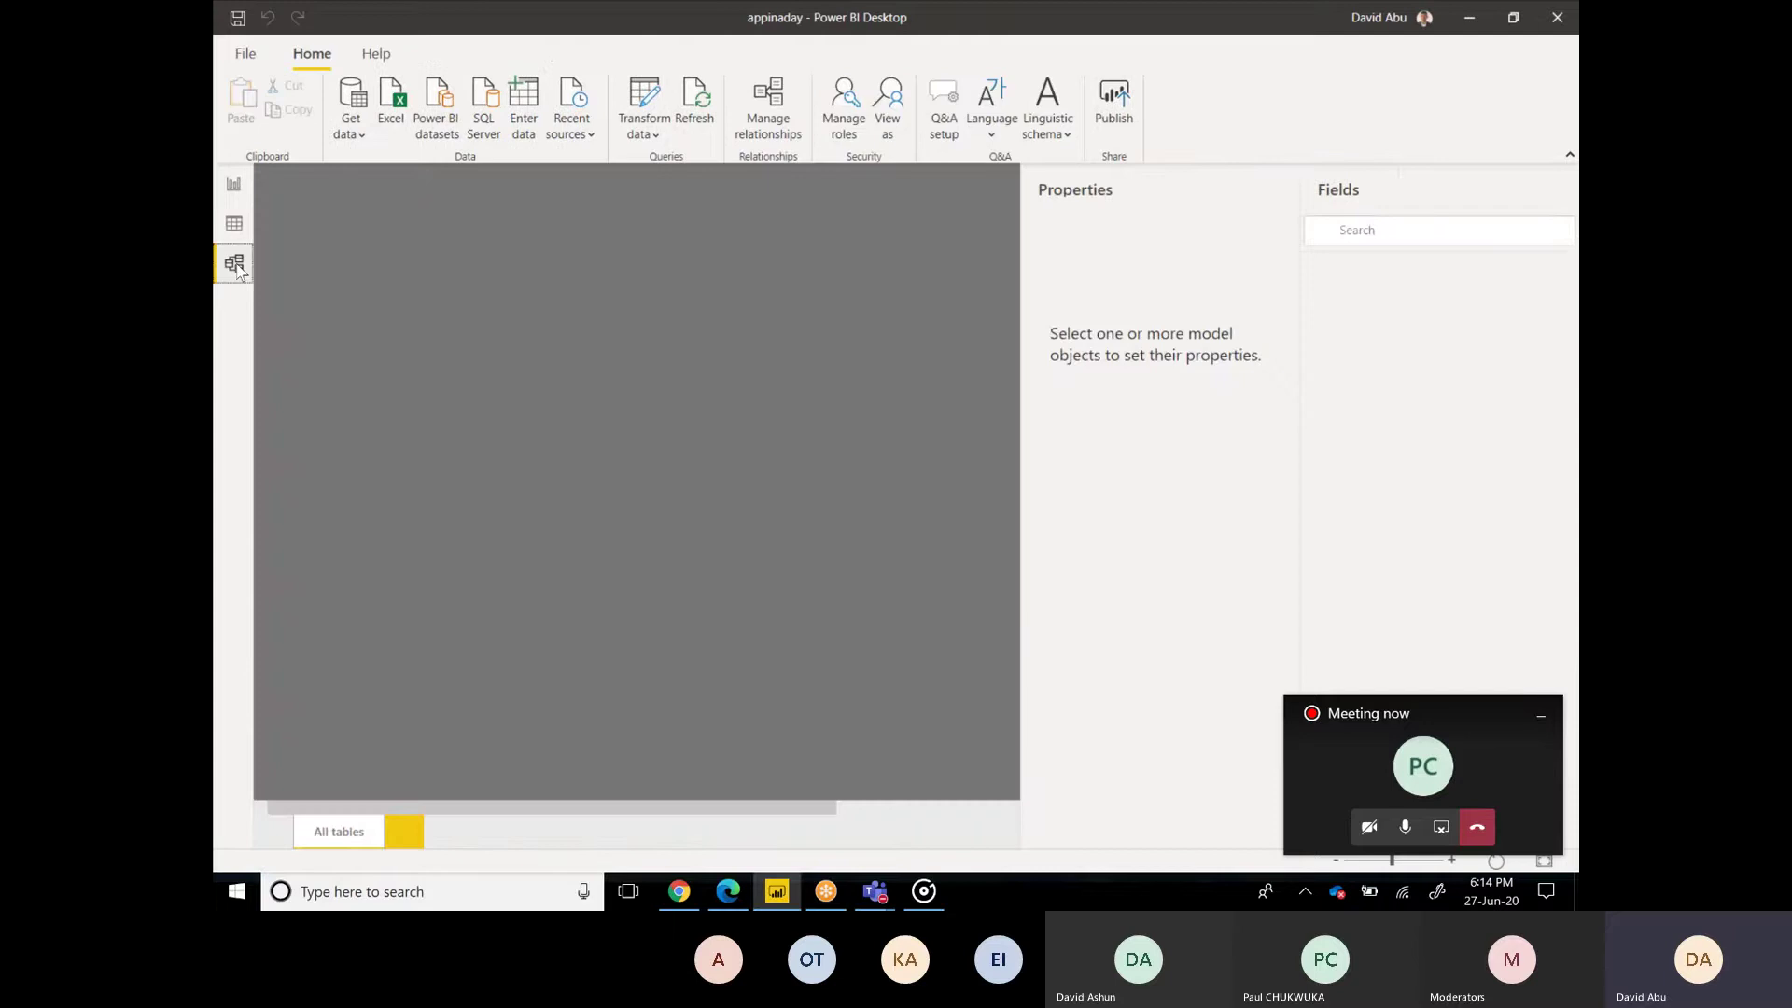
pyautogui.click(1280, 190)
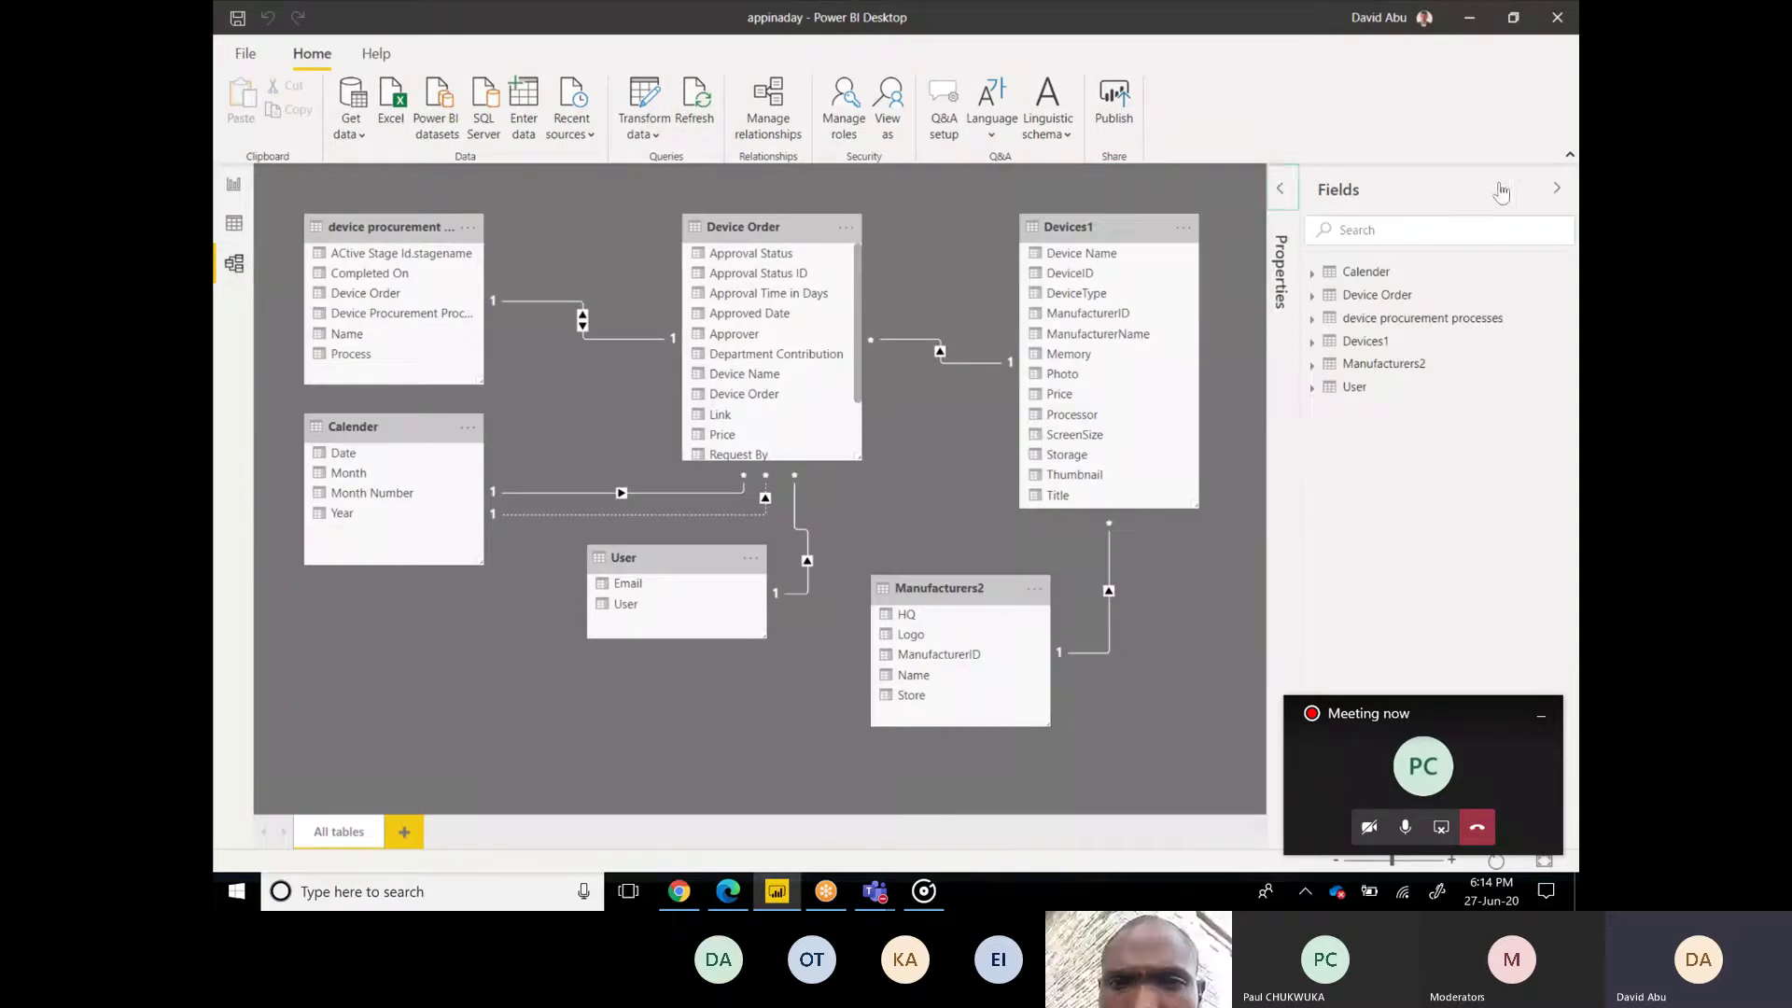
pyautogui.click(1546, 190)
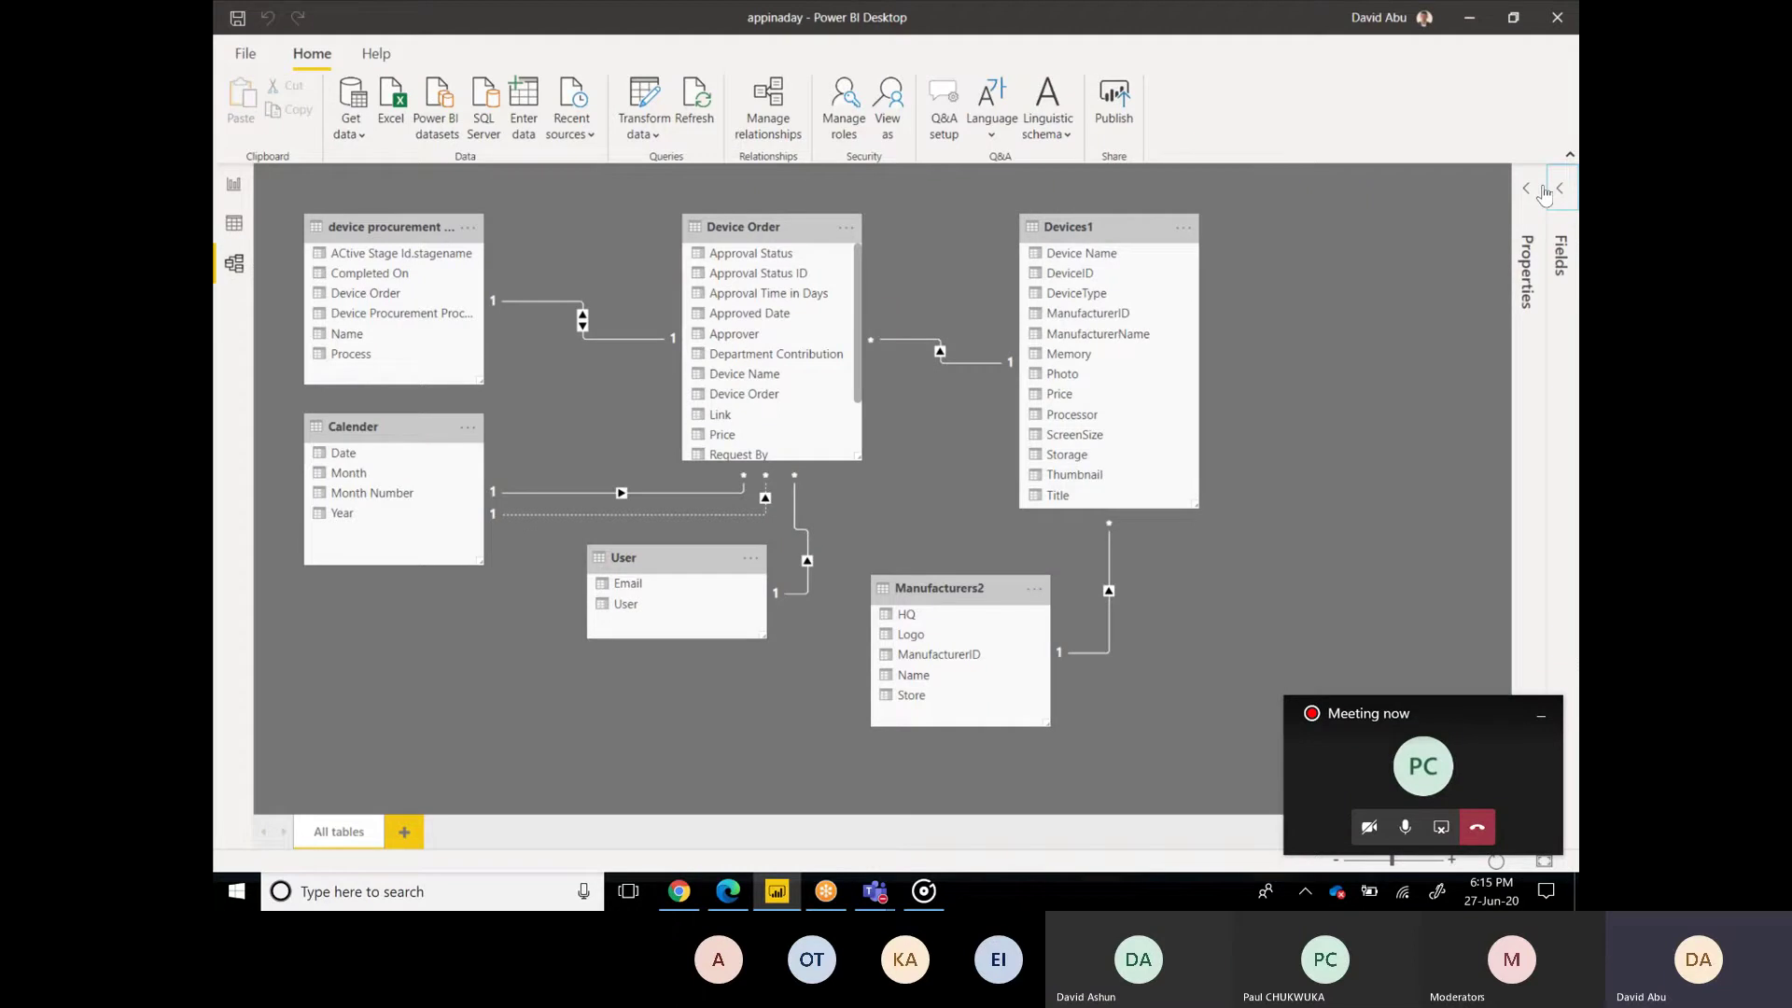
pyautogui.click(234, 186)
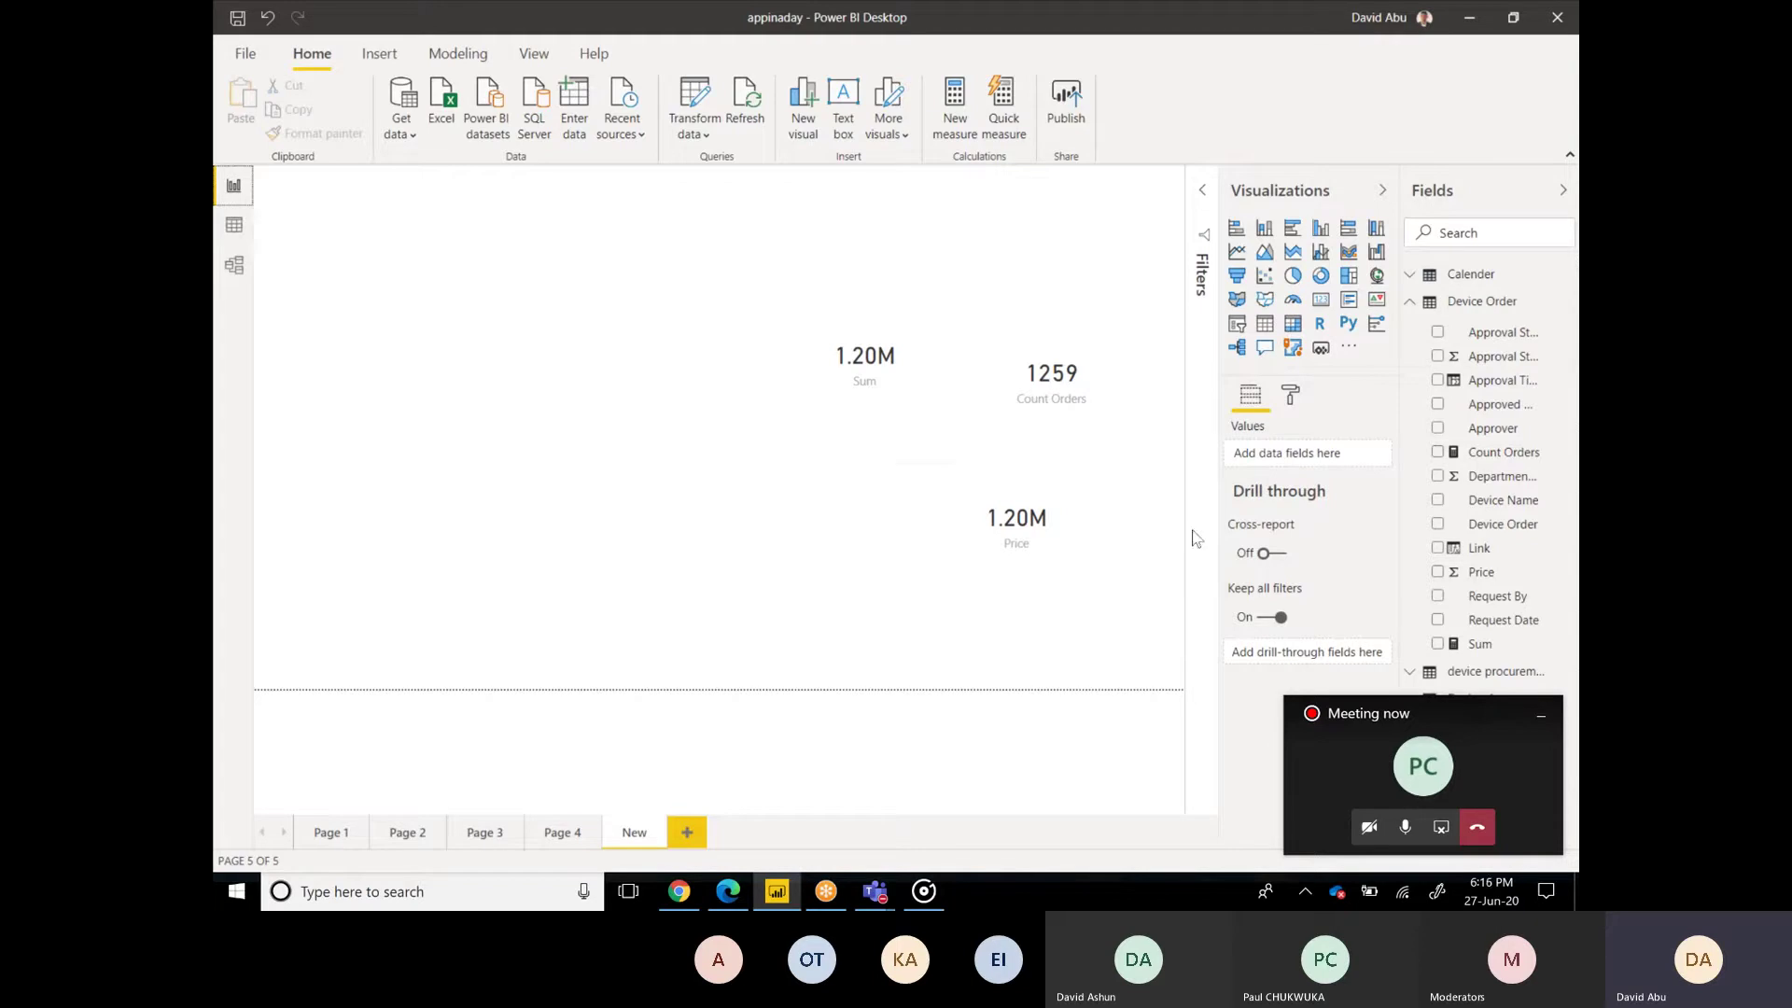
# Step: Try to rename the Sum measure in the Device Order table to Price
pyautogui.click(1495, 646)
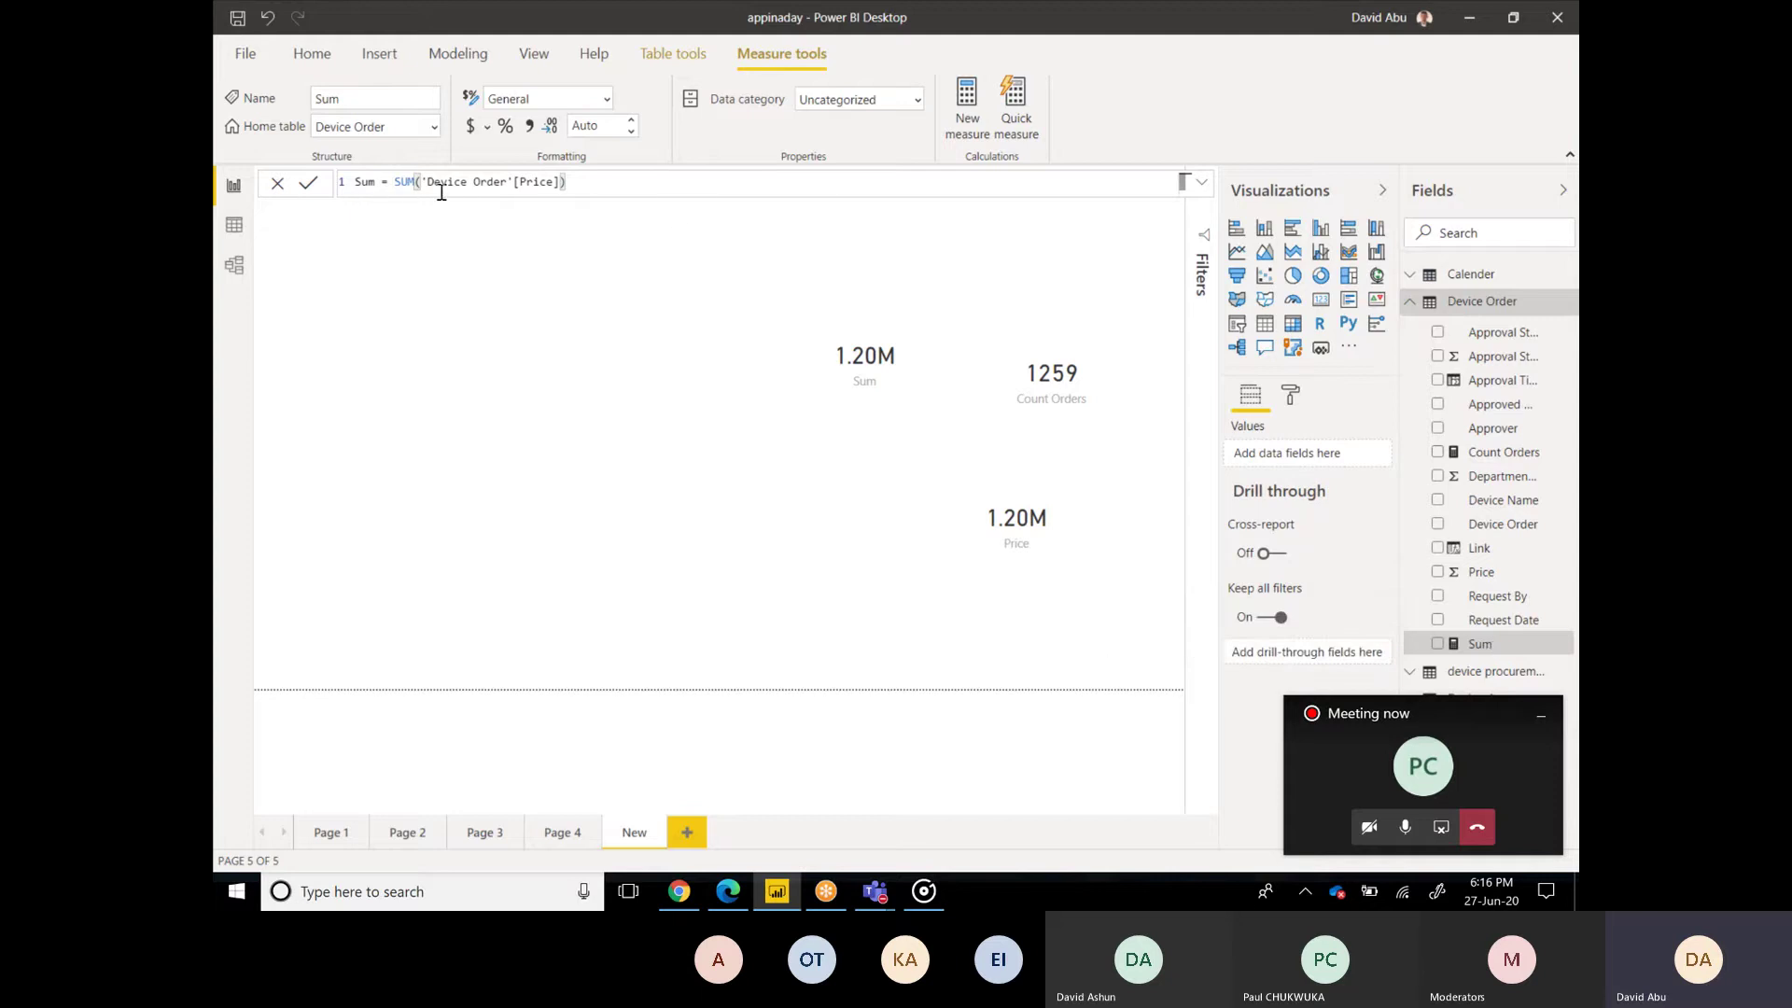
pyautogui.click(375, 186)
pyautogui.press('BackSpace')
pyautogui.press('BackSpace')
pyautogui.press('BackSpace')
pyautogui.write('Price')
pyautogui.press('Return')
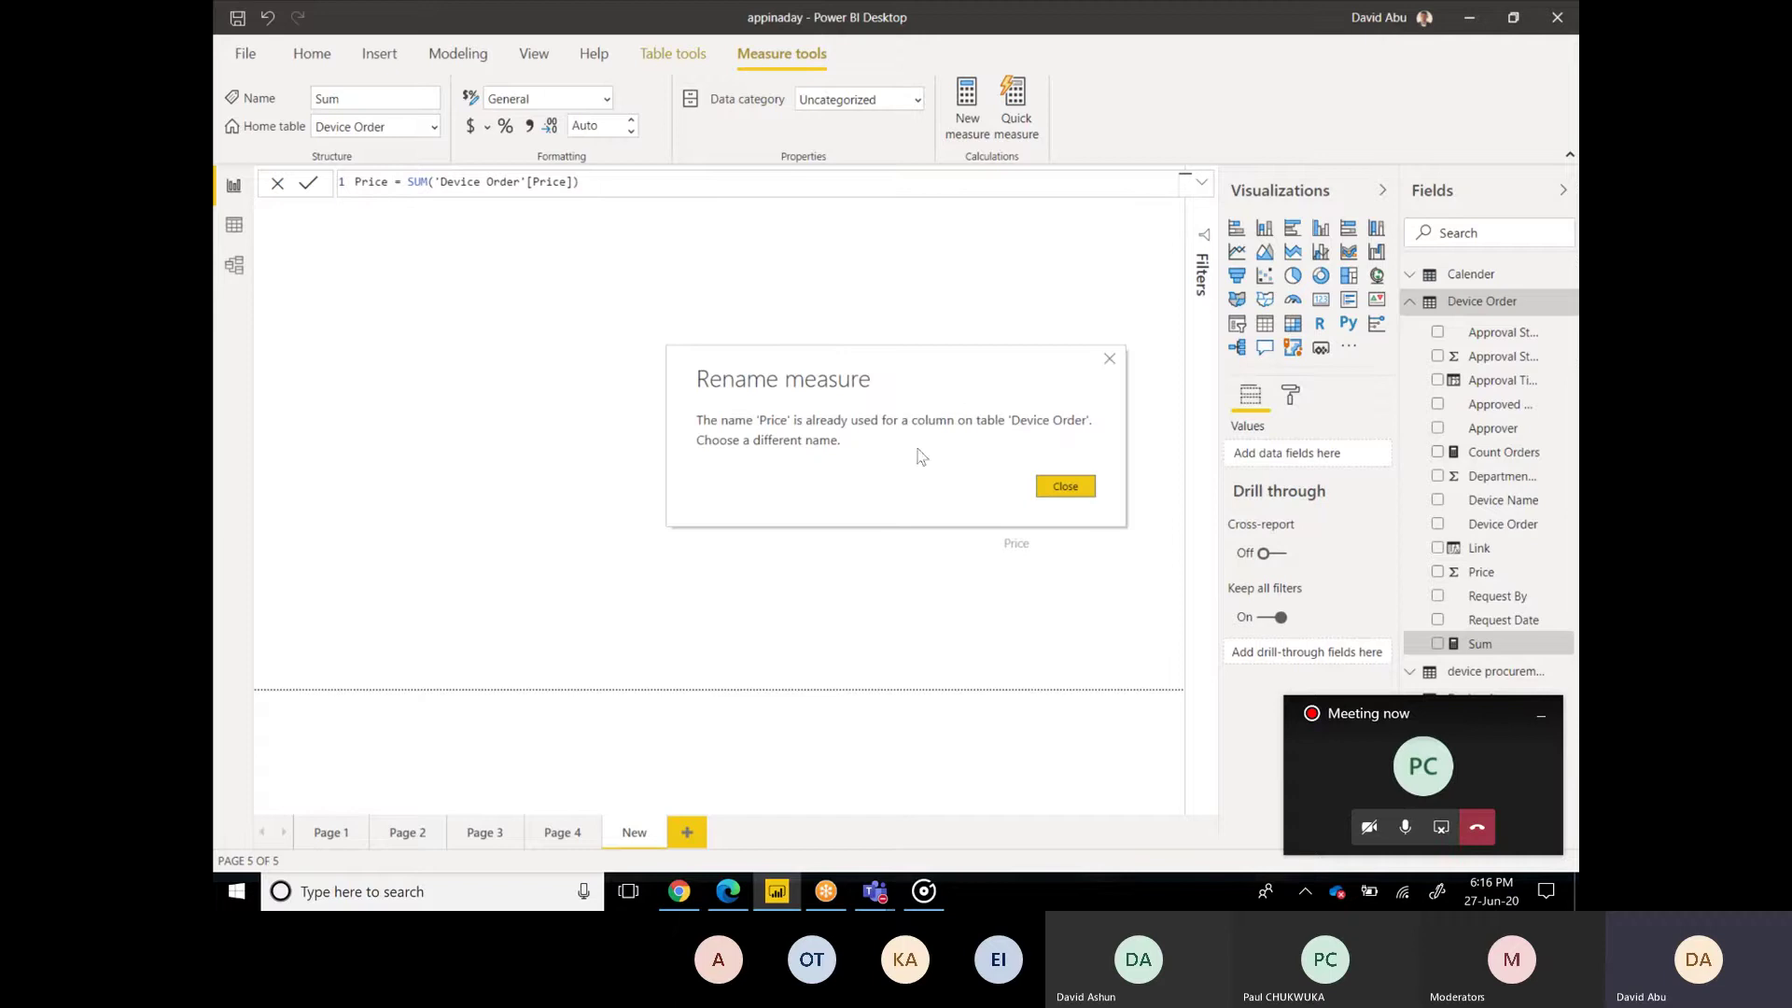
pyautogui.click(1065, 487)
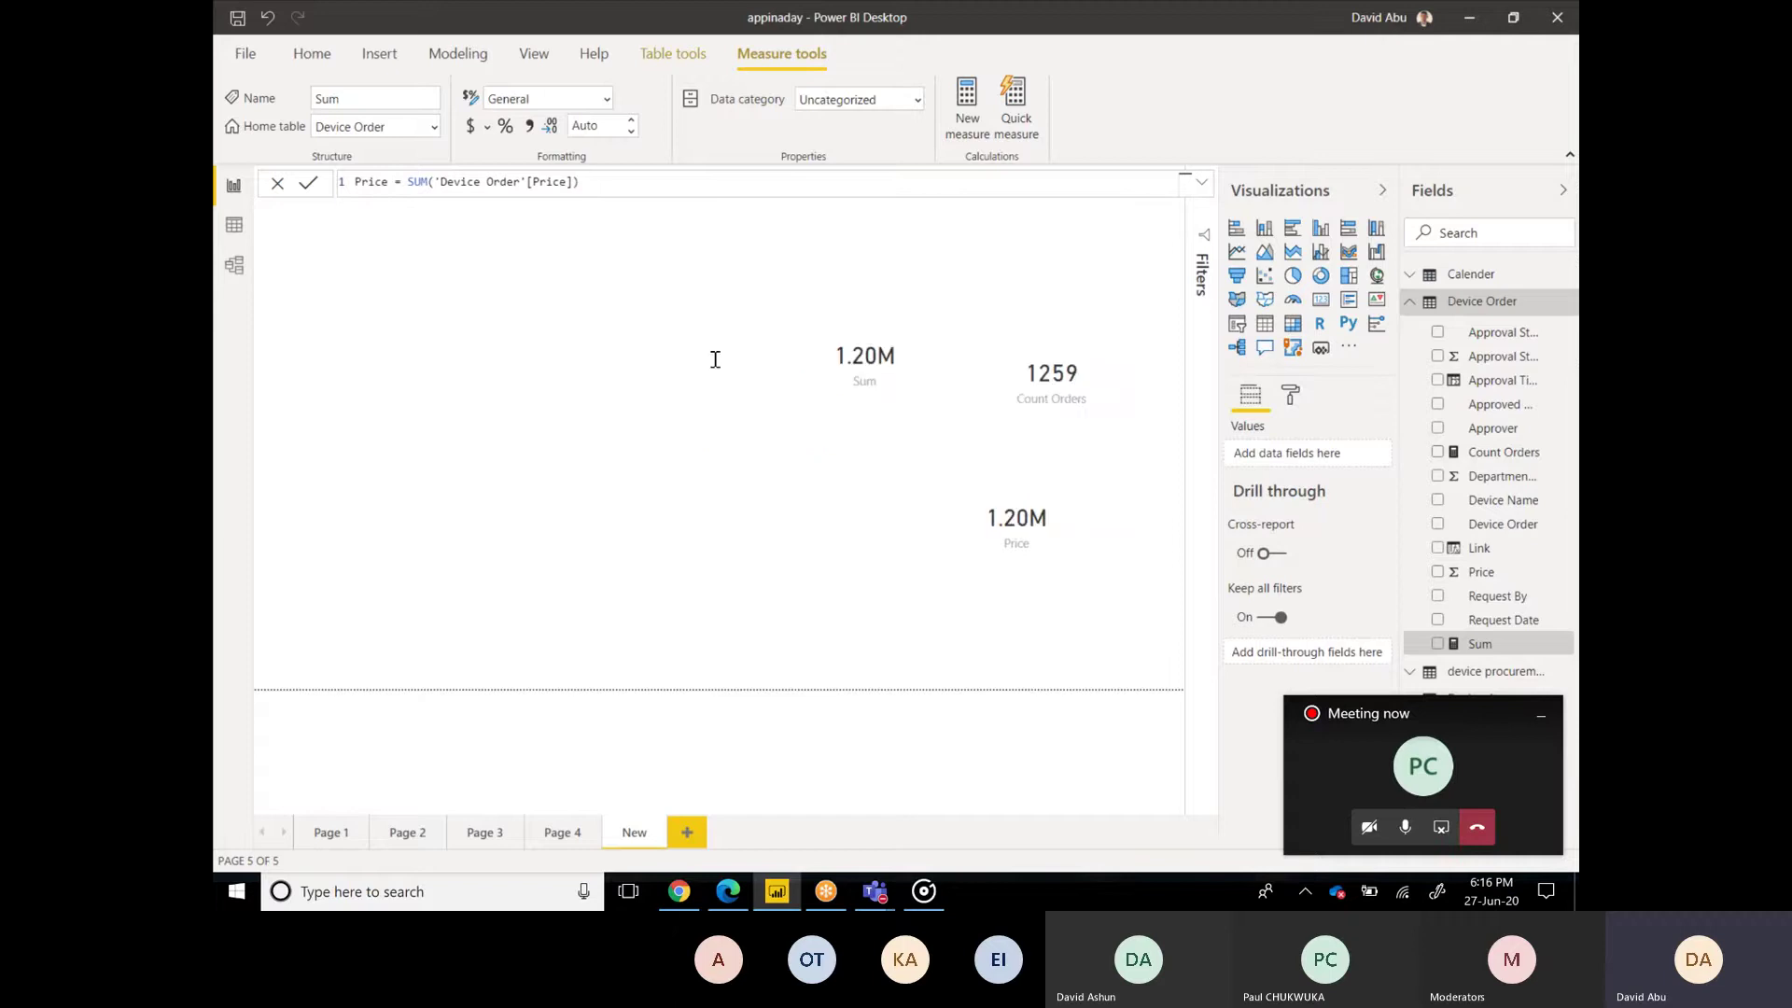
# Step: Rename the Sum measure to Revenue, keeping its formula SUM('Device Order'[Price])
pyautogui.doubleClick(384, 183)
pyautogui.press('BackSpace')
pyautogui.press('BackSpace')
pyautogui.press('BackSpace')
pyautogui.press('BackSpace')
pyautogui.write('Revenu')
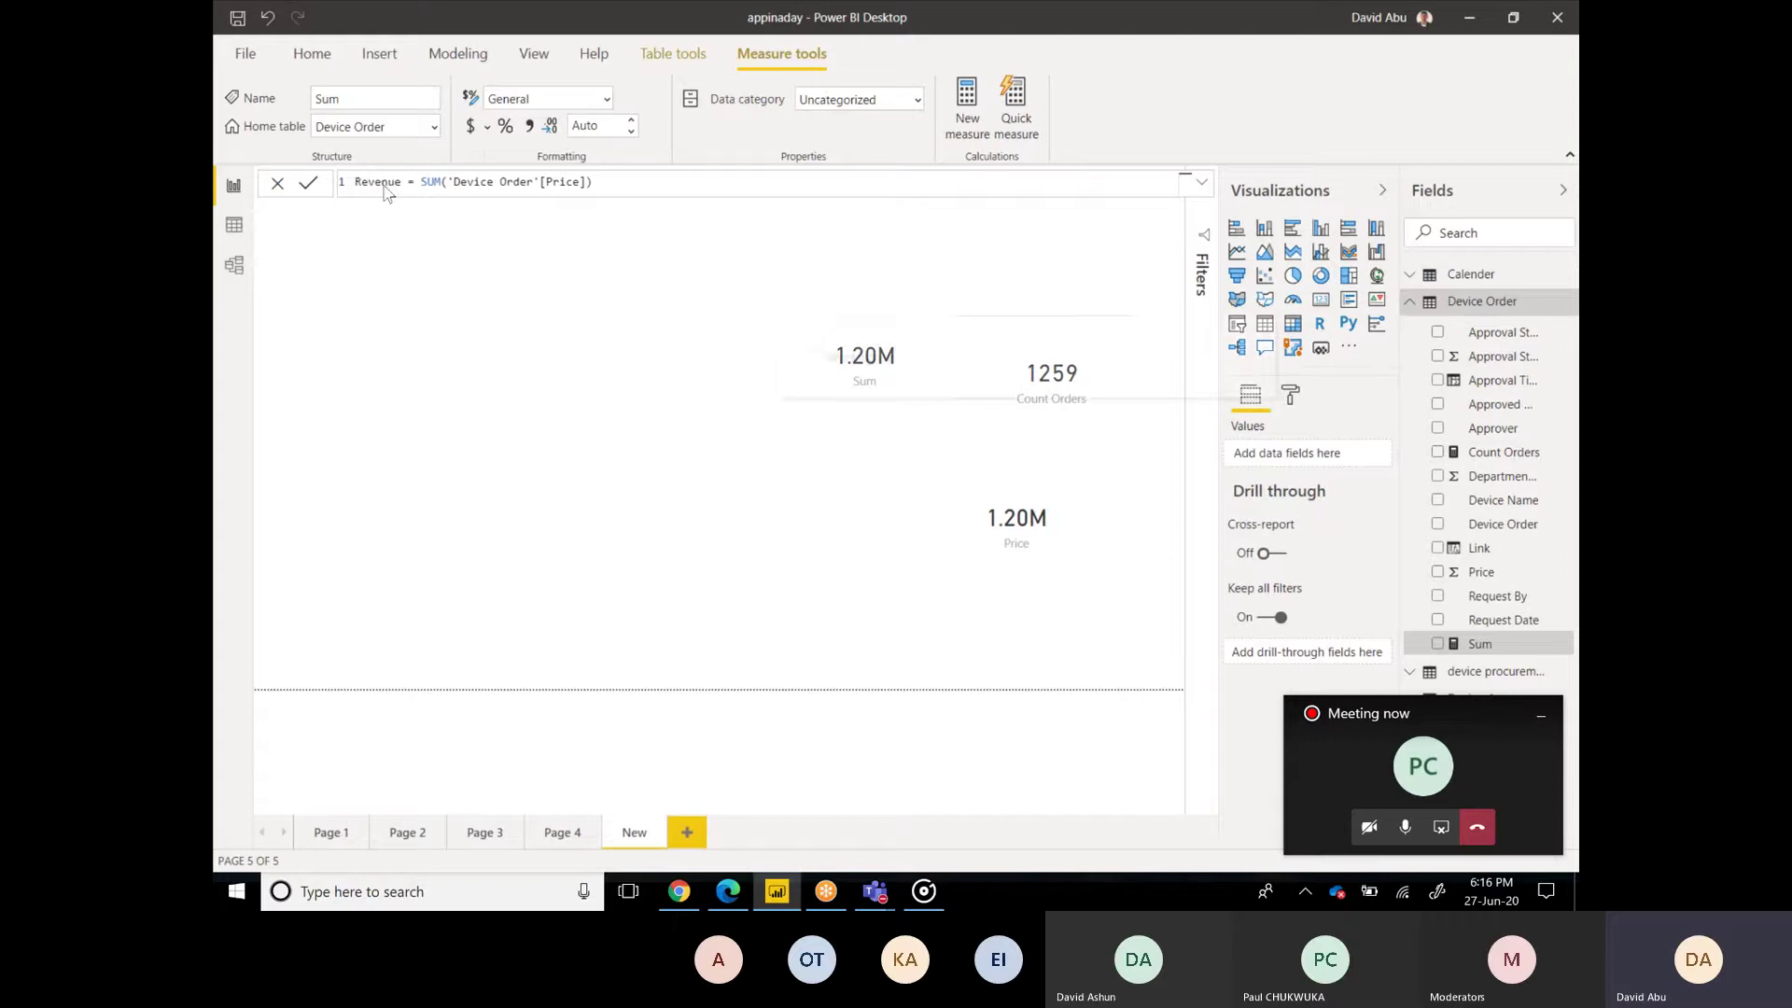
pyautogui.press('Return')
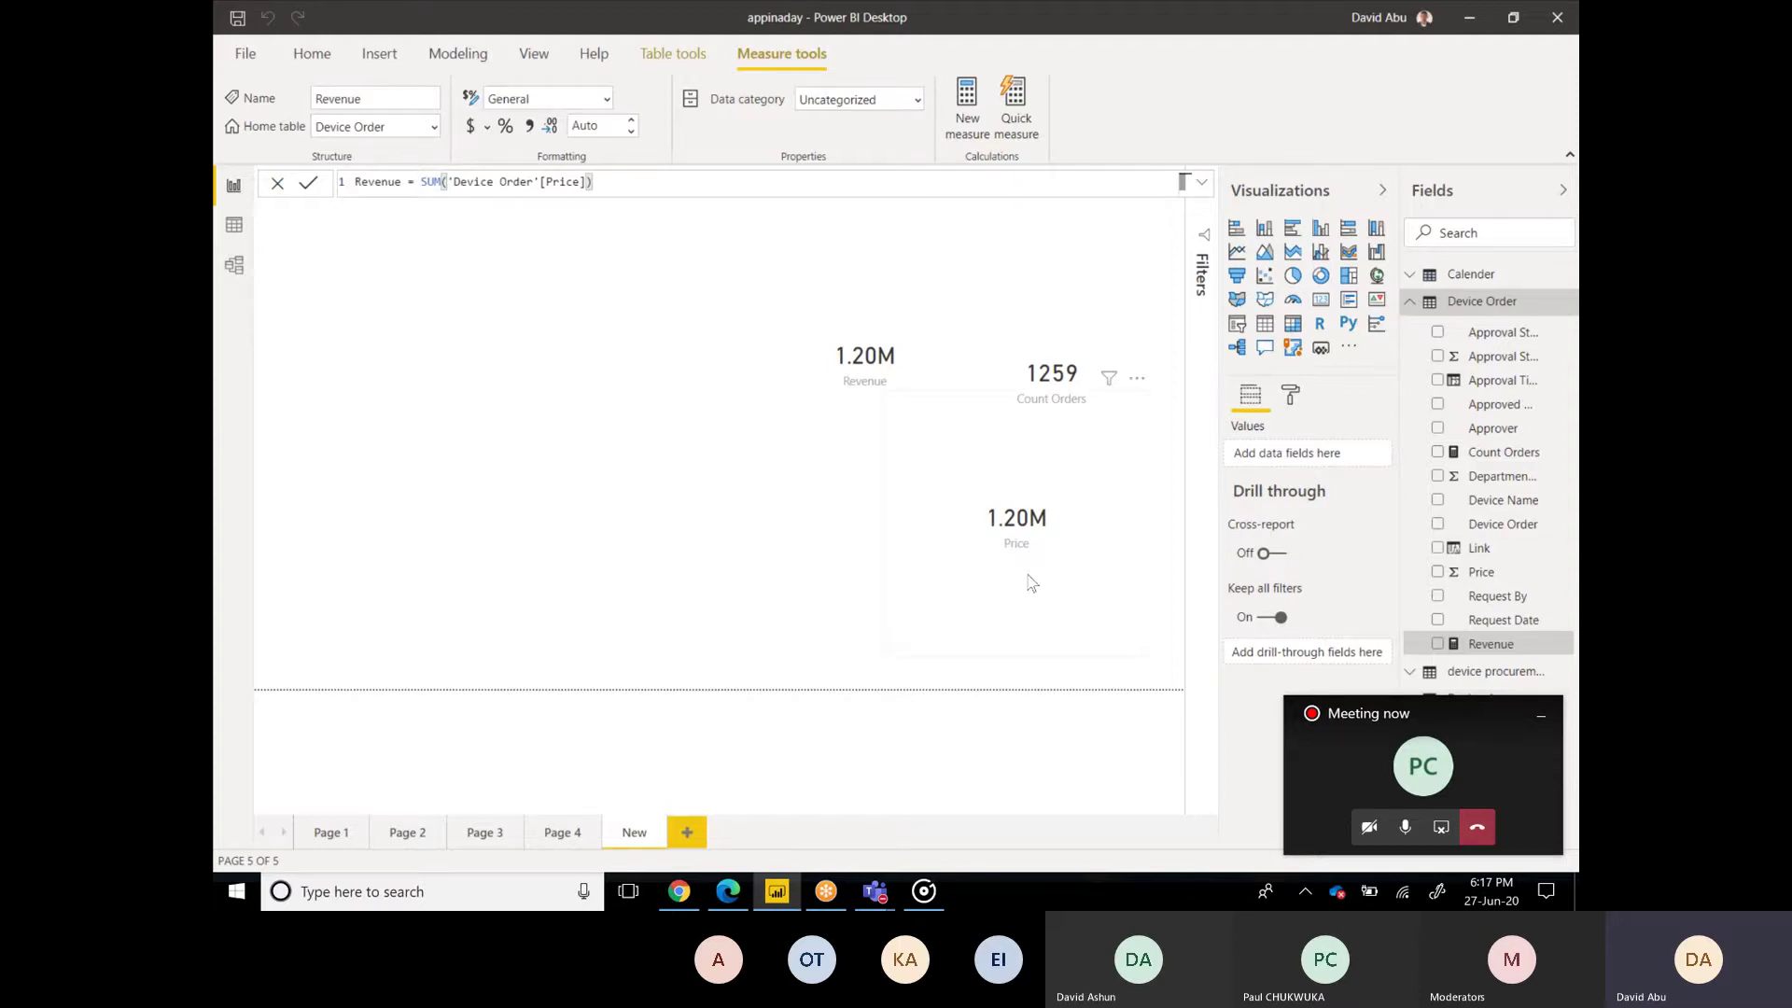
# Step: Switch to the Teams meeting to check its participants list, and return to the Power BI report
pyautogui.click(1422, 775)
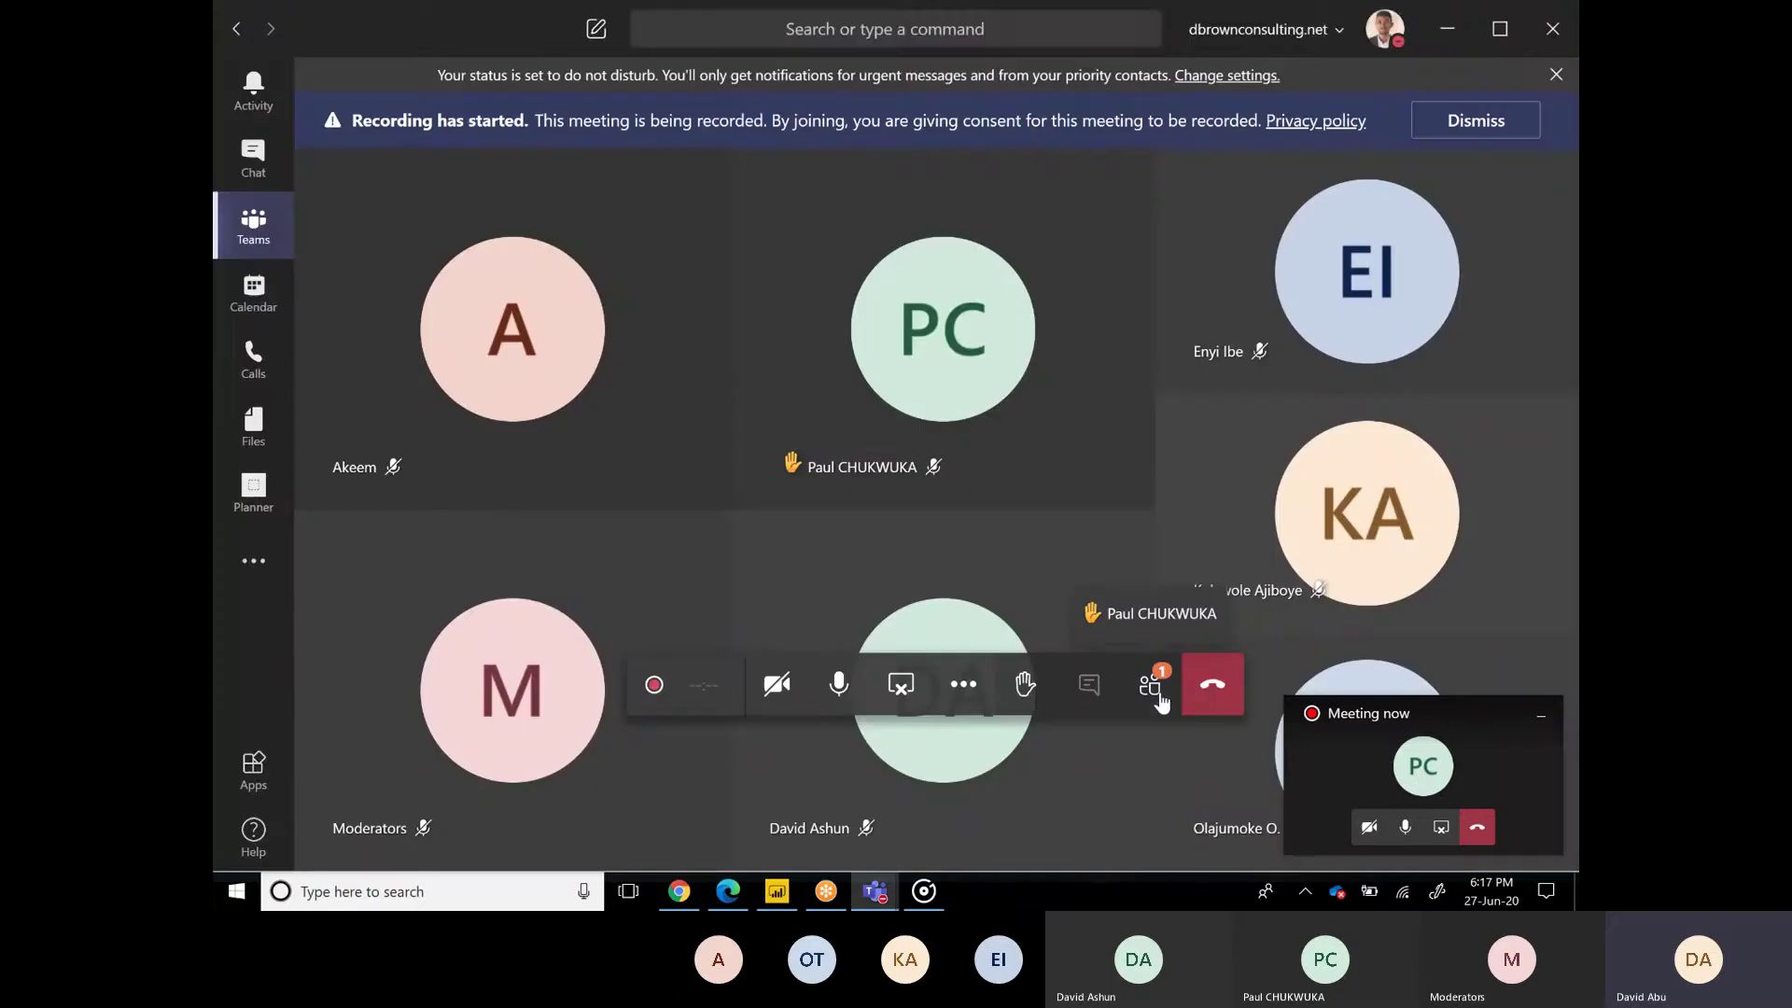
pyautogui.click(1154, 690)
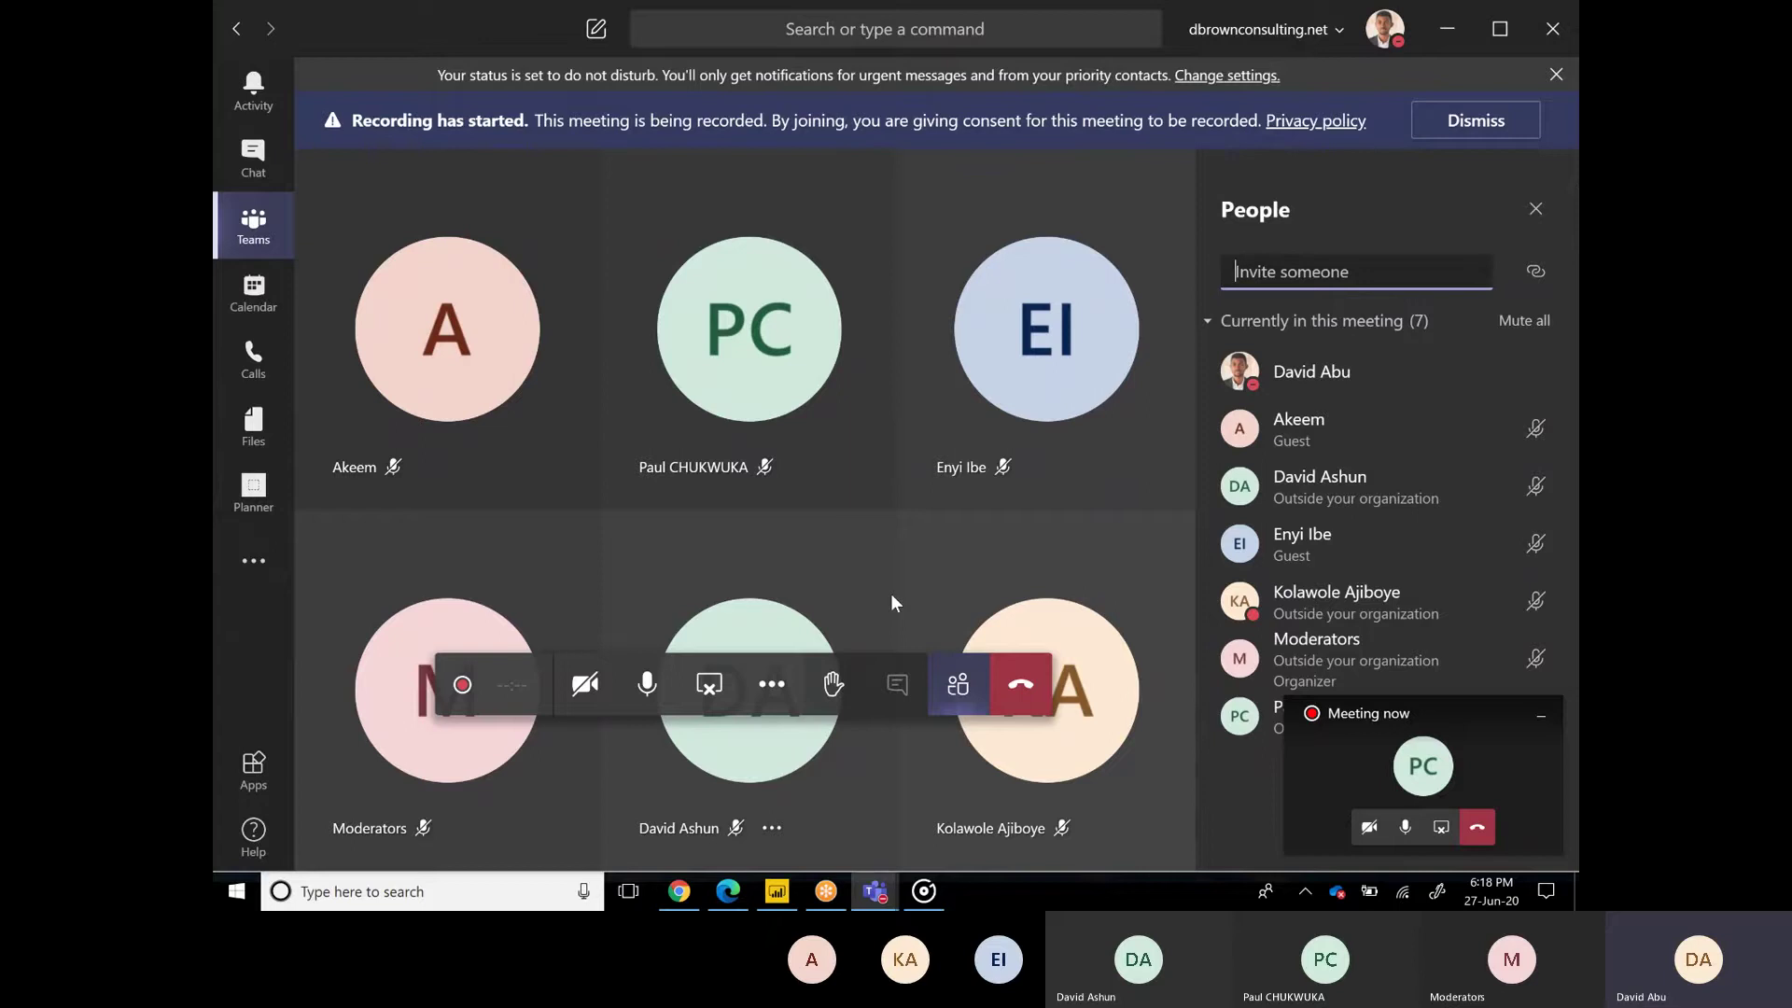
pyautogui.hotkey('alt', 'Tab')
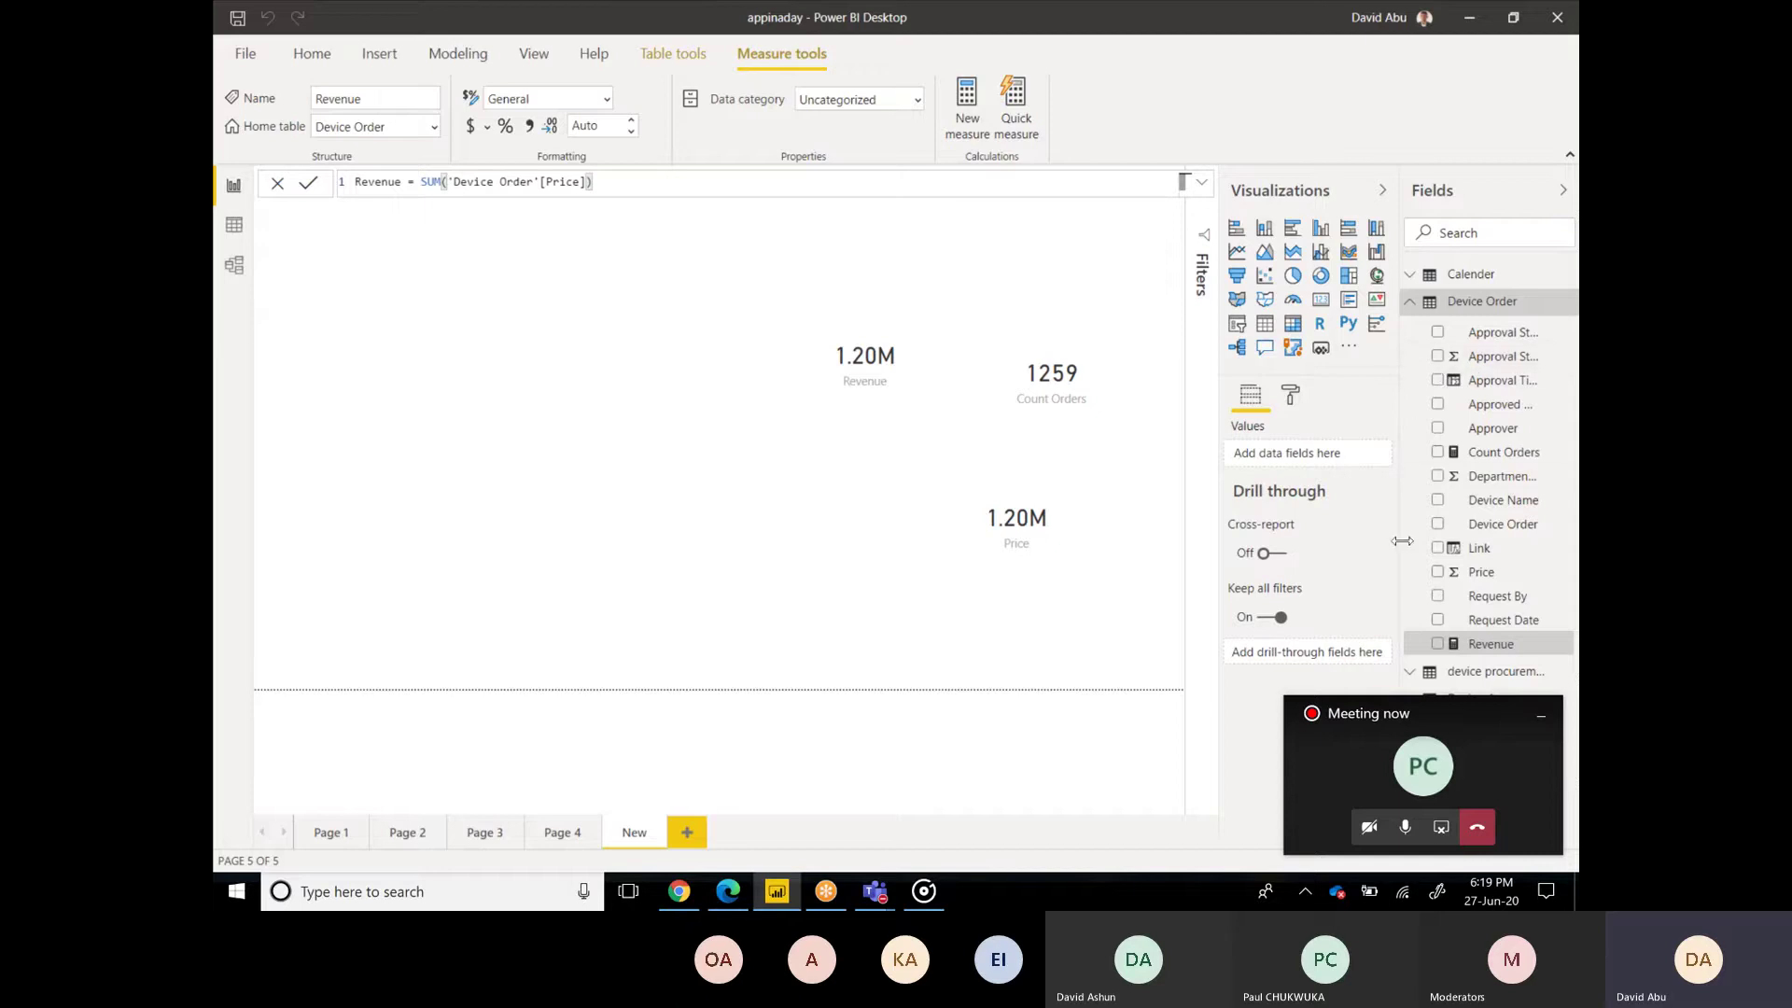
pyautogui.click(1468, 649)
pyautogui.click(1398, 771)
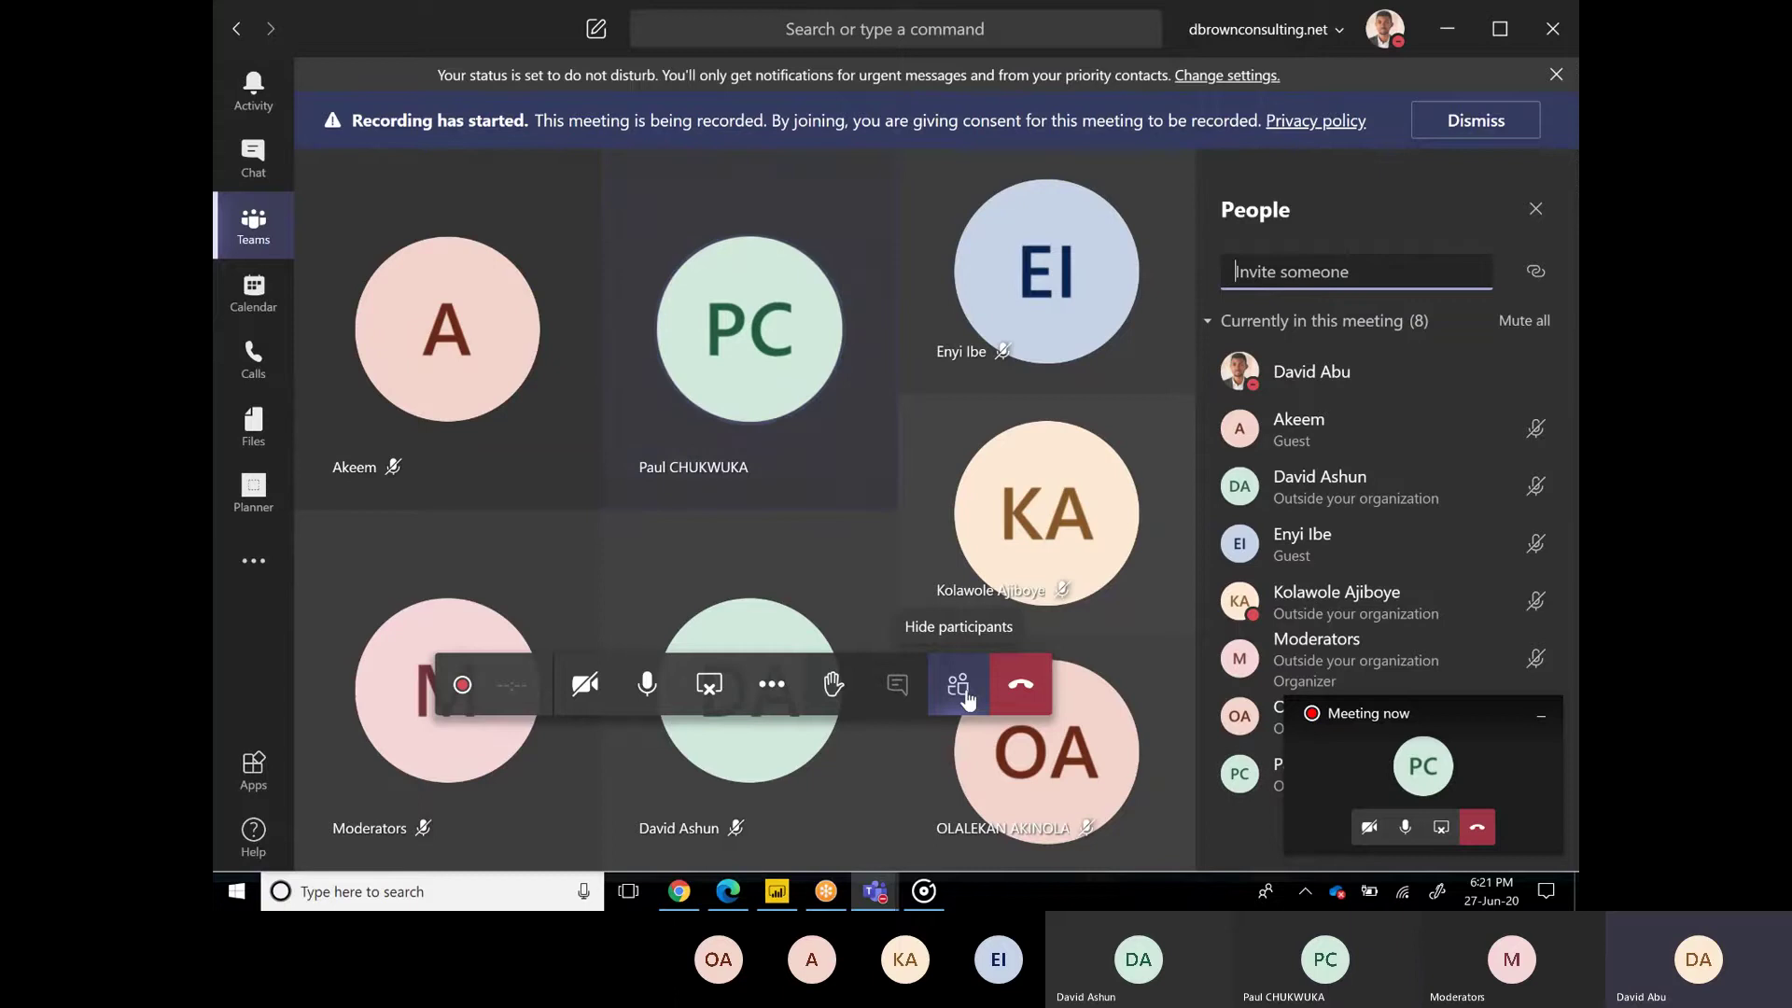
pyautogui.hotkey('alt', 'Tab')
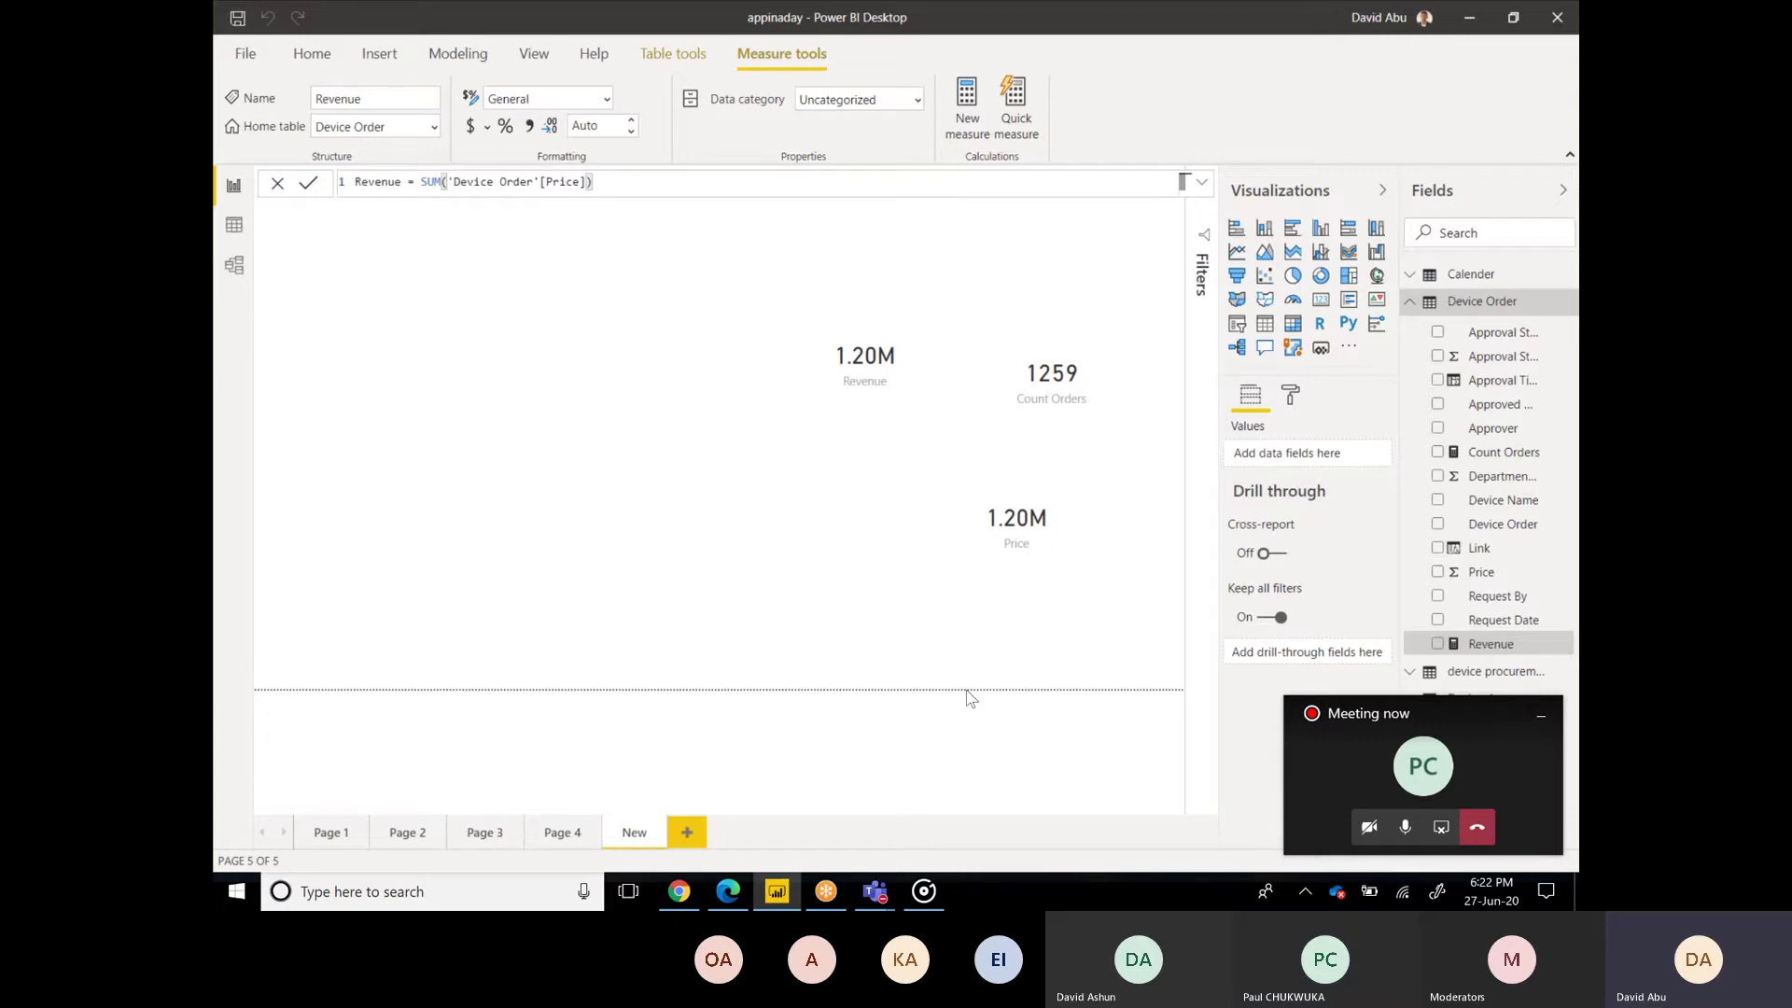
# Step: Move the Revenue card to the upper-right area of the report page, above the Count Orders card
pyautogui.click(868, 350)
pyautogui.moveTo(1107, 236); pyautogui.dragTo(1107, 236)
pyautogui.click(864, 429)
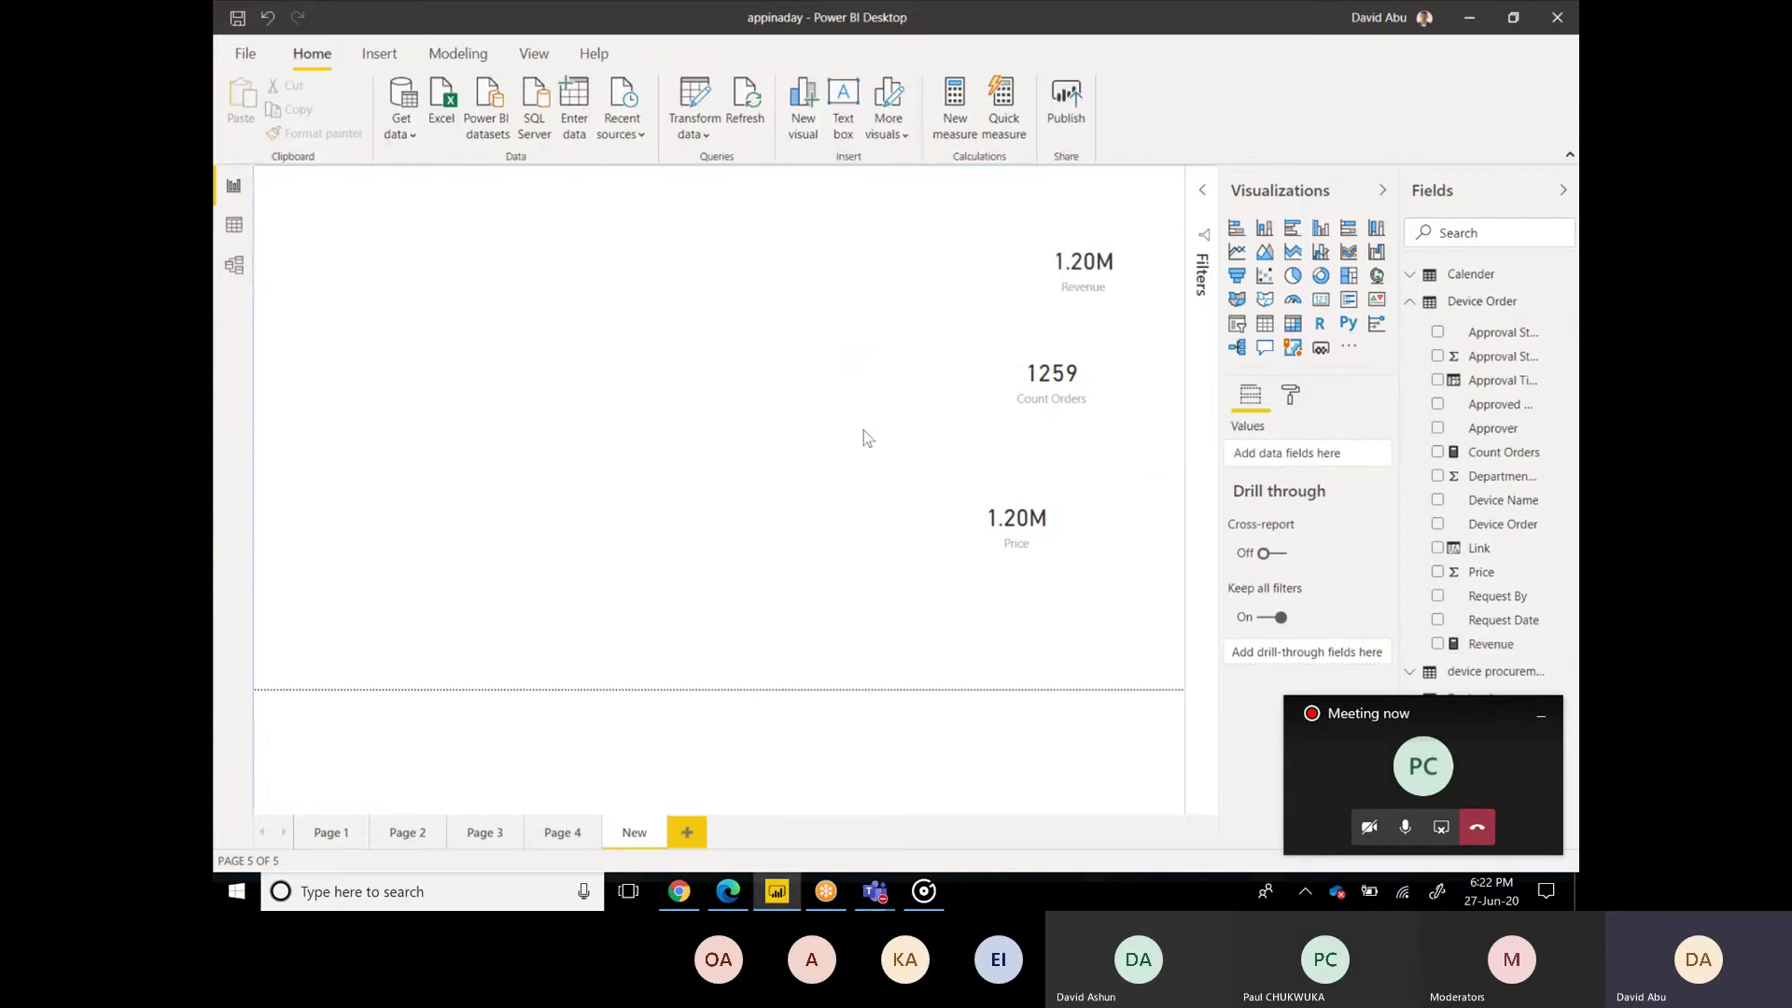
# Step: Insert a large table visual on the left of the report page with the Calender fields Month and Year and the Revenue measure
pyautogui.click(1265, 323)
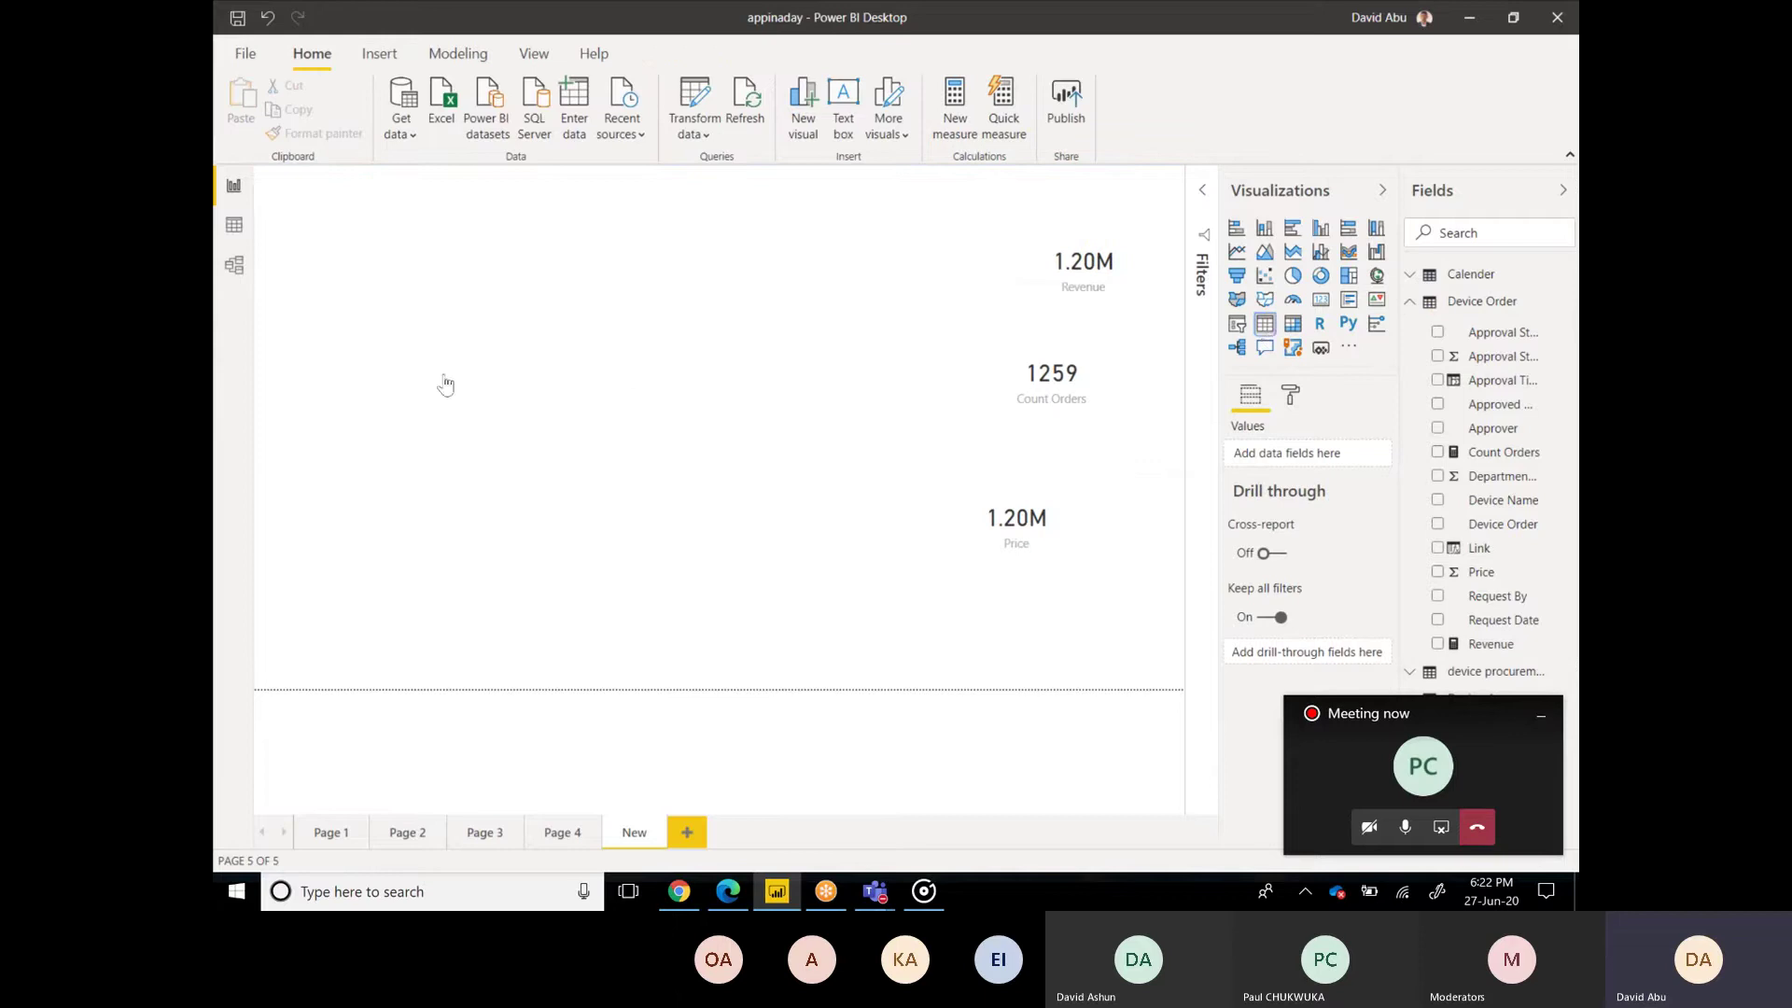
pyautogui.moveTo(461, 367); pyautogui.dragTo(801, 669)
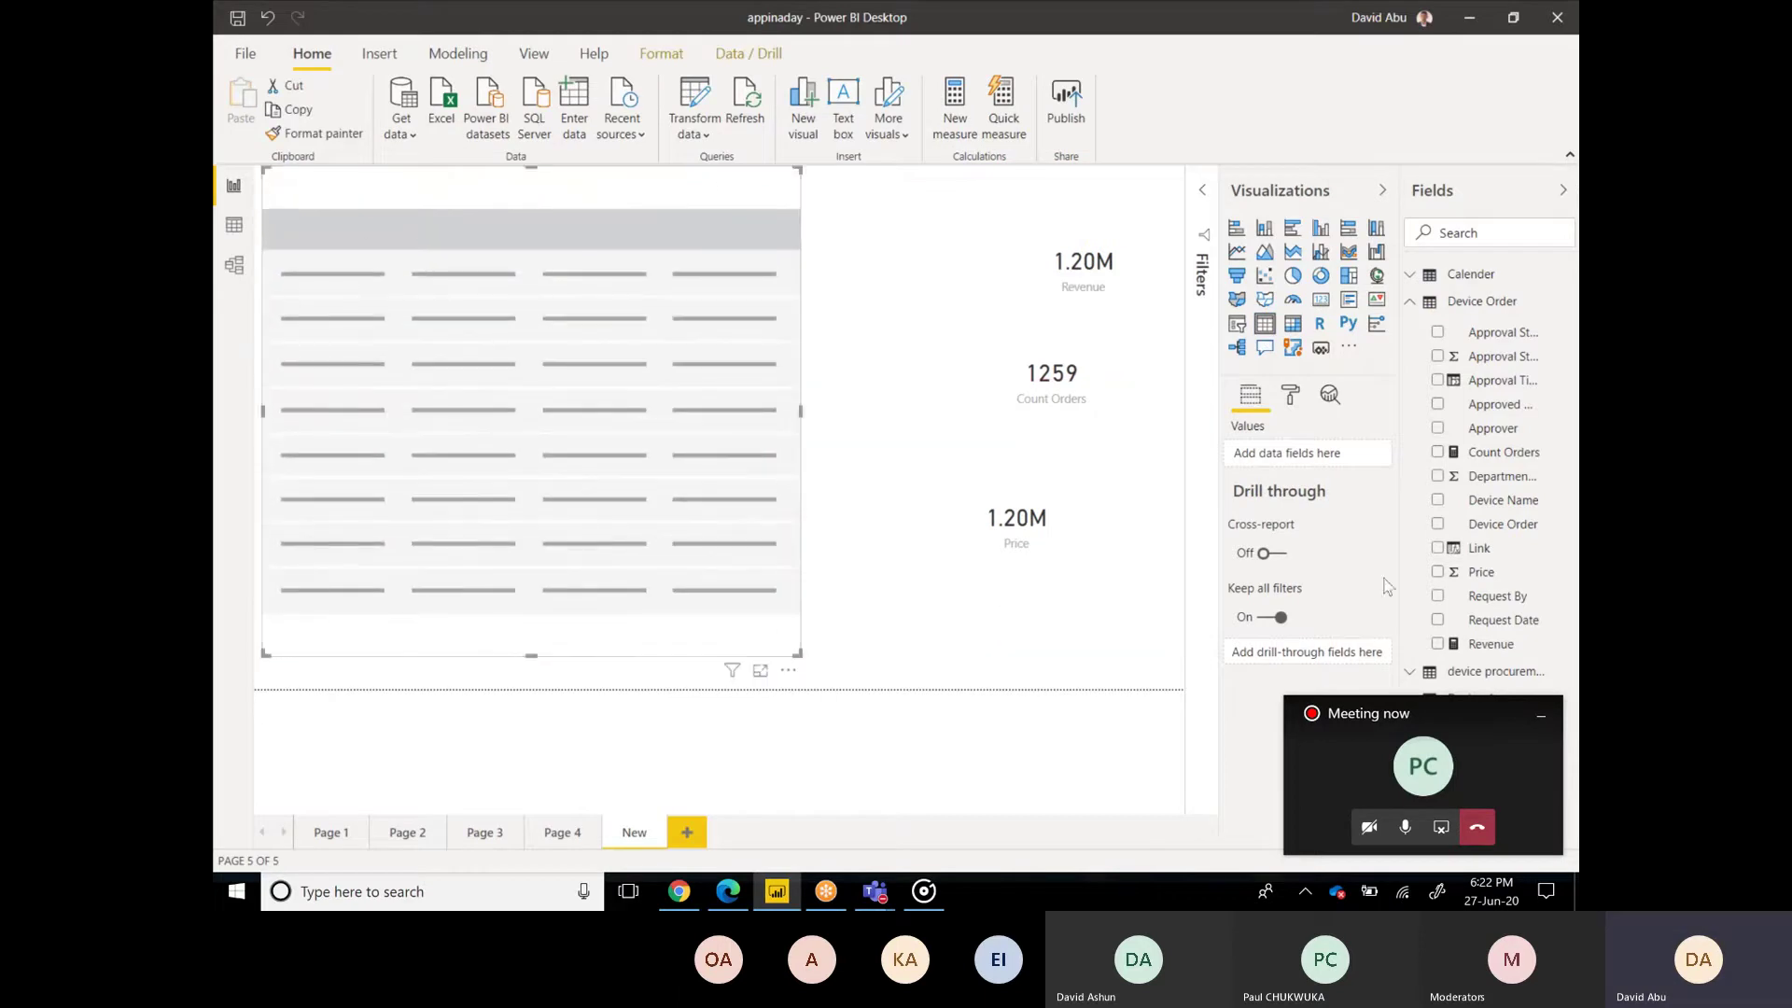
pyautogui.click(1413, 278)
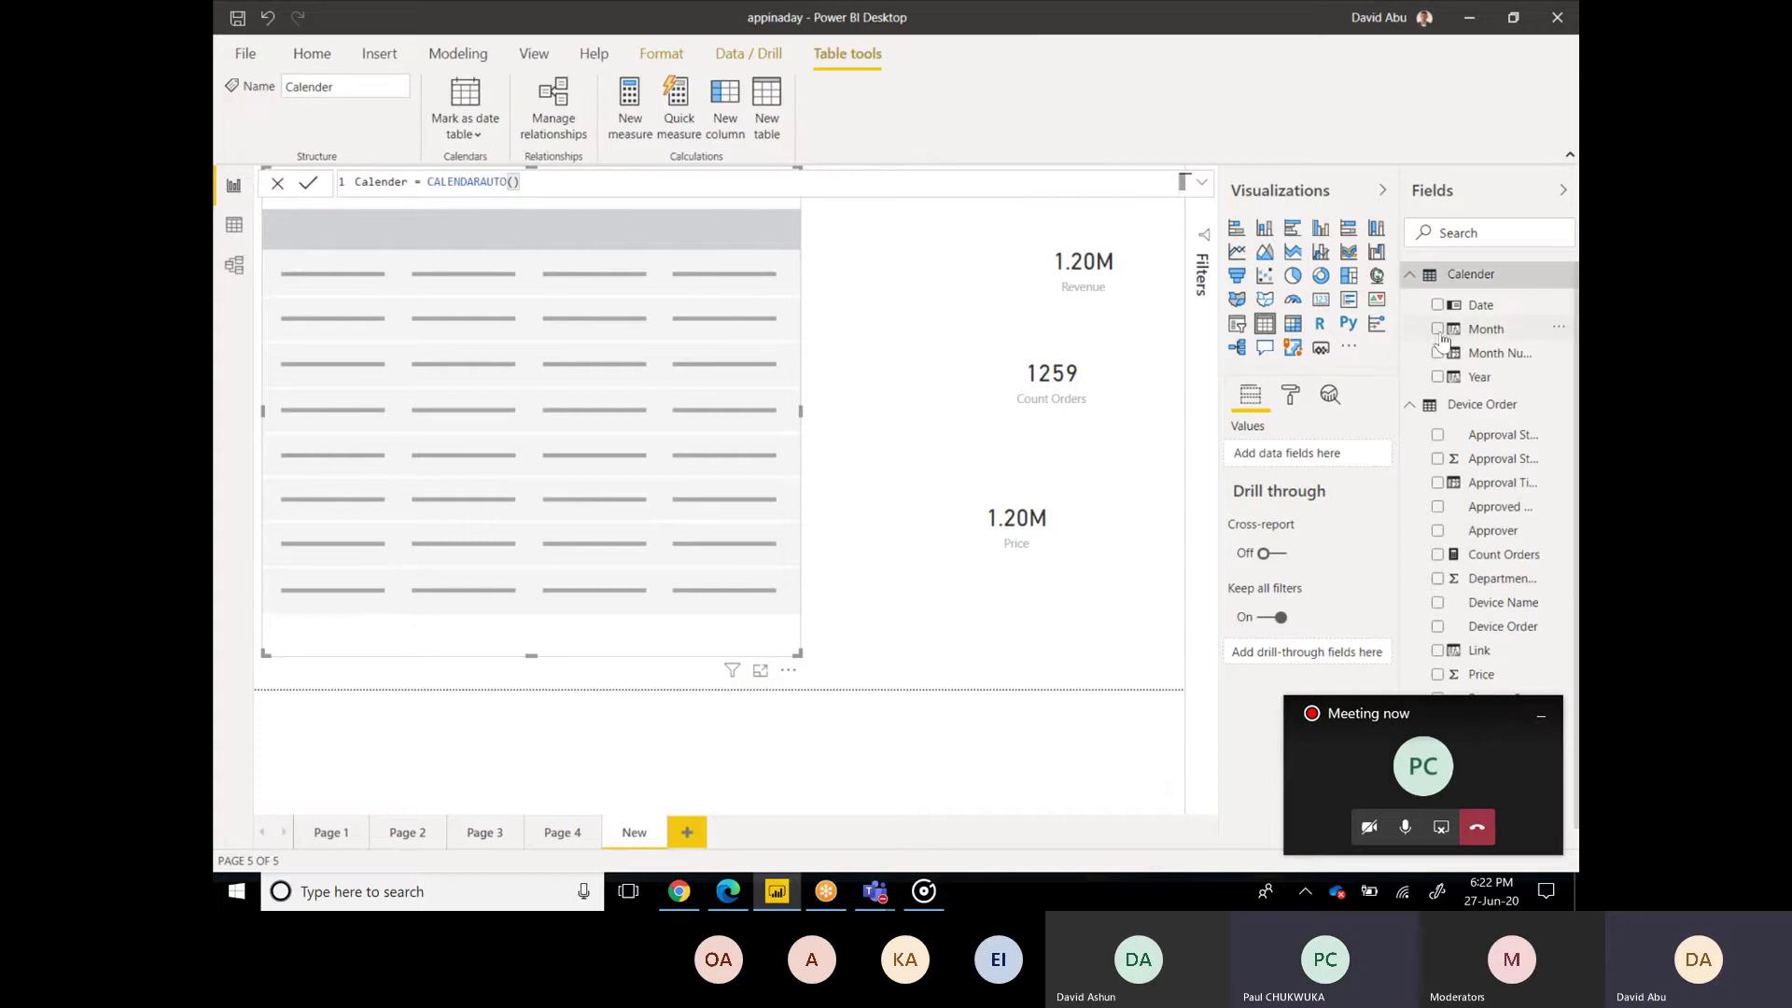
pyautogui.click(1439, 329)
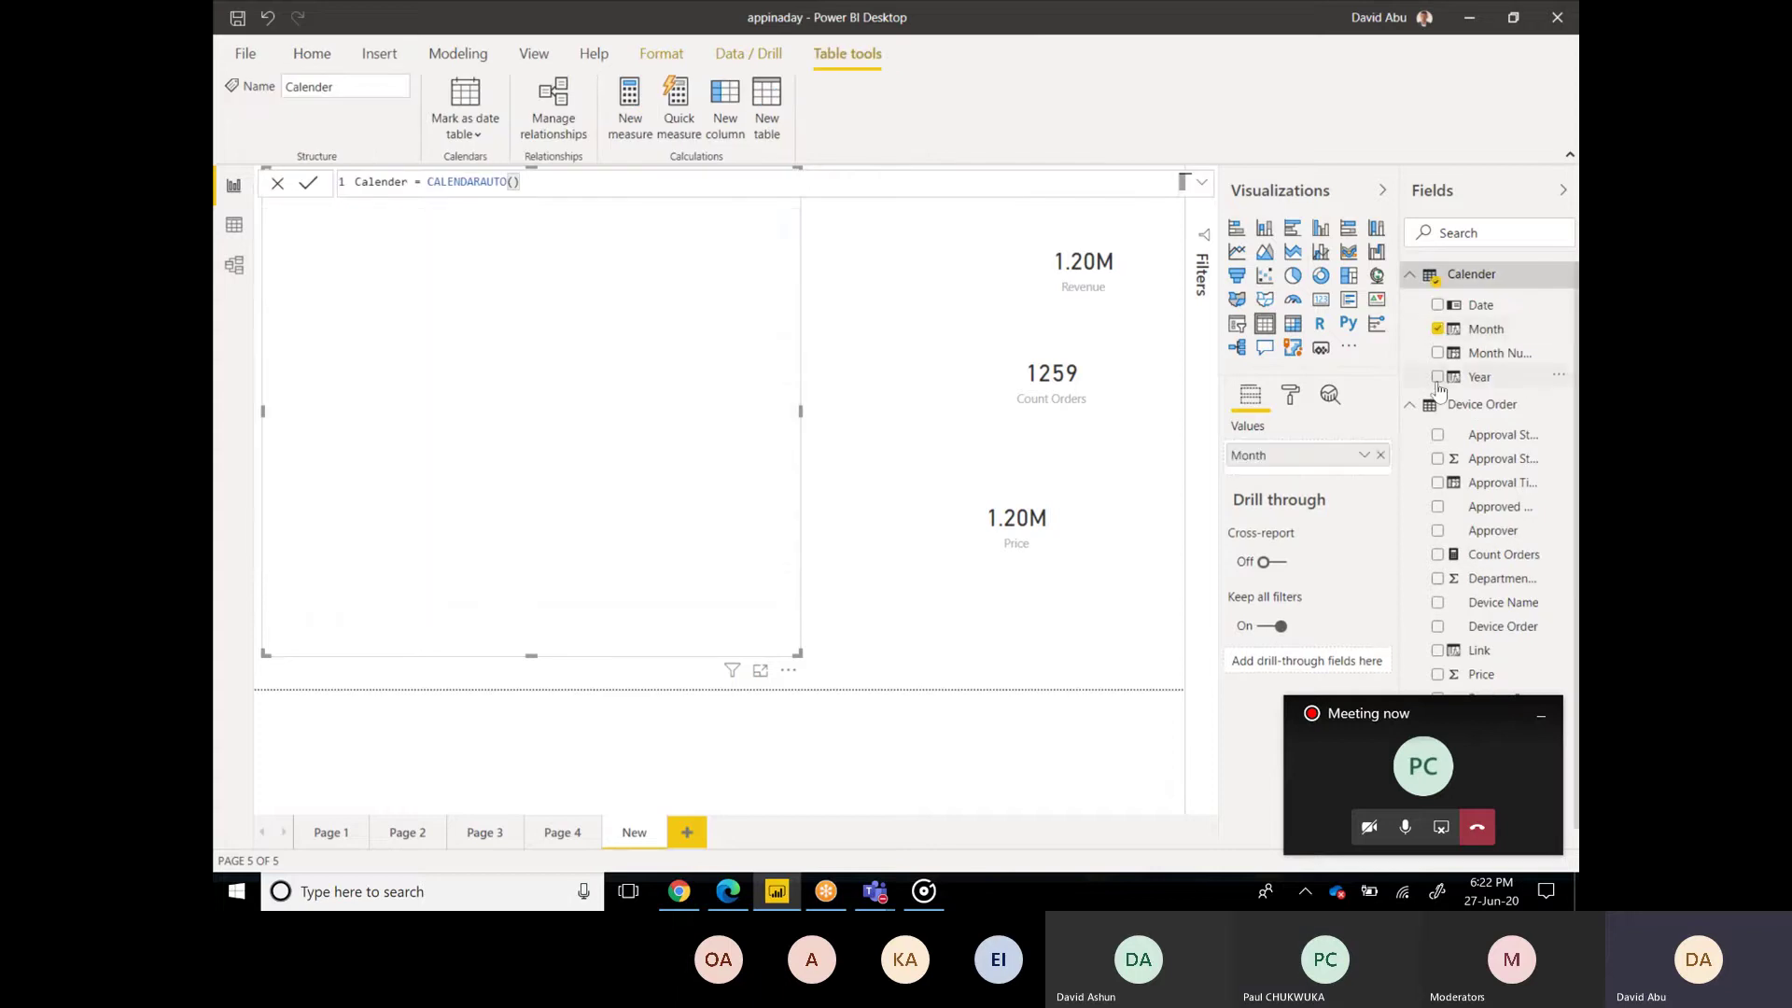
pyautogui.click(1438, 377)
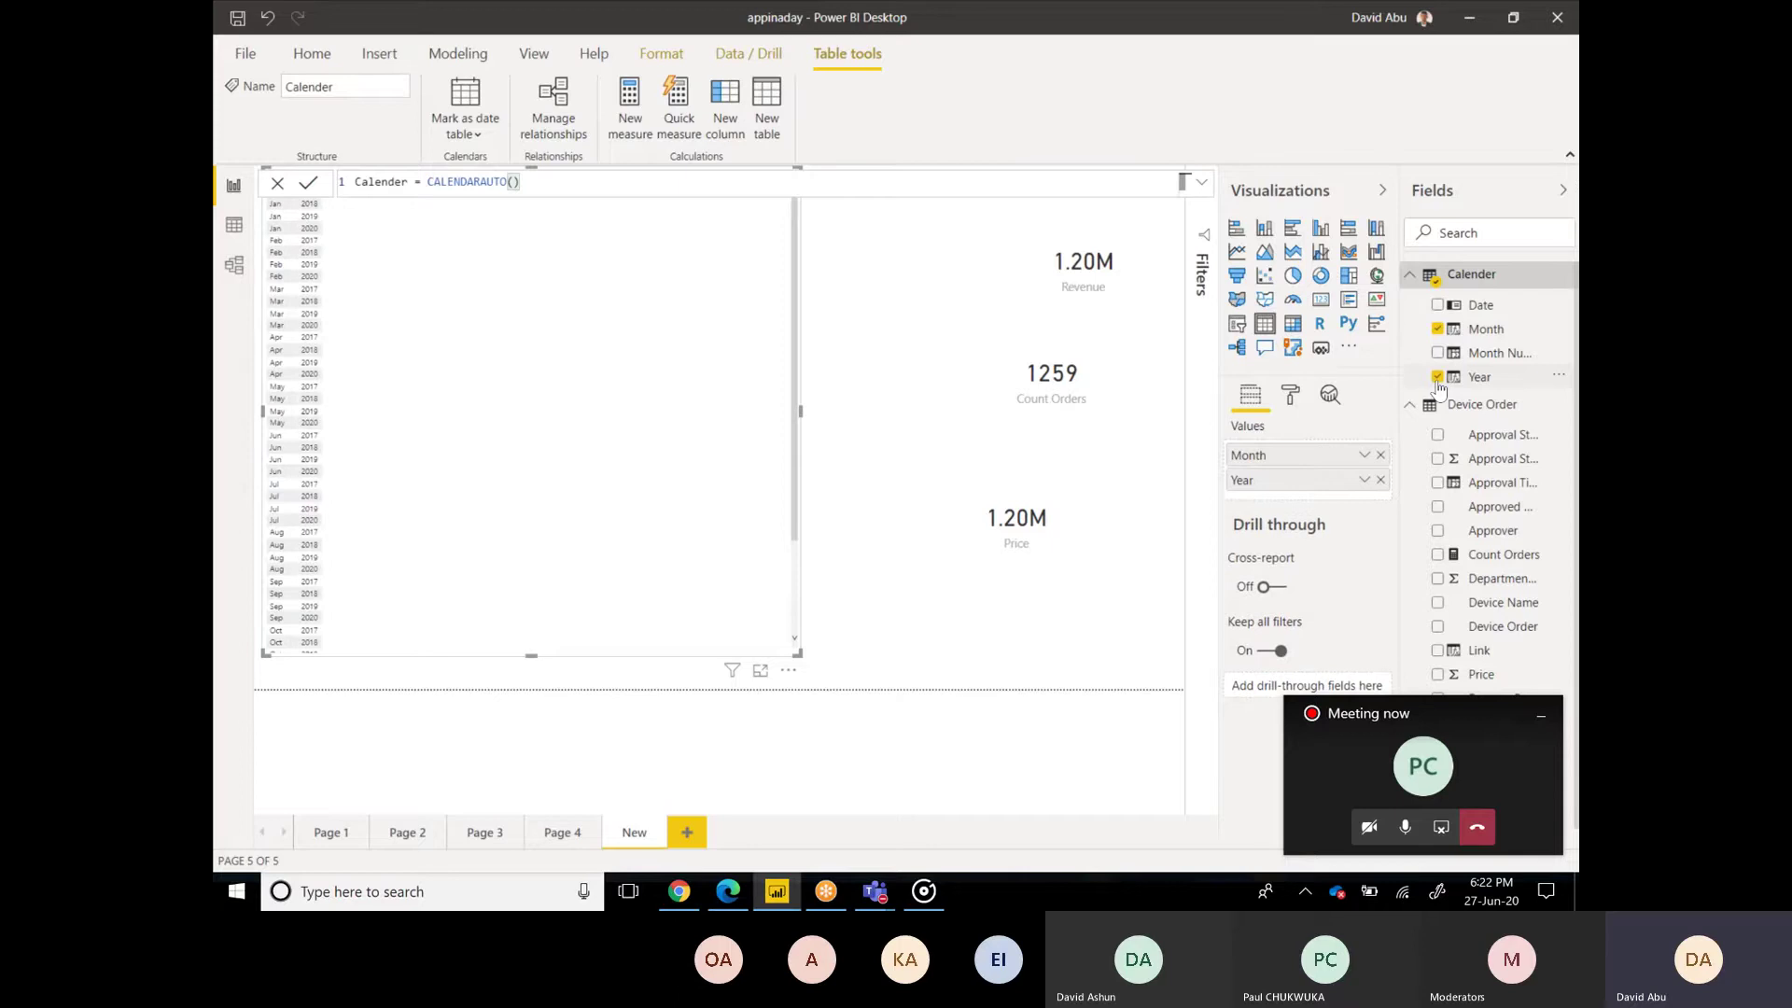
pyautogui.click(1411, 276)
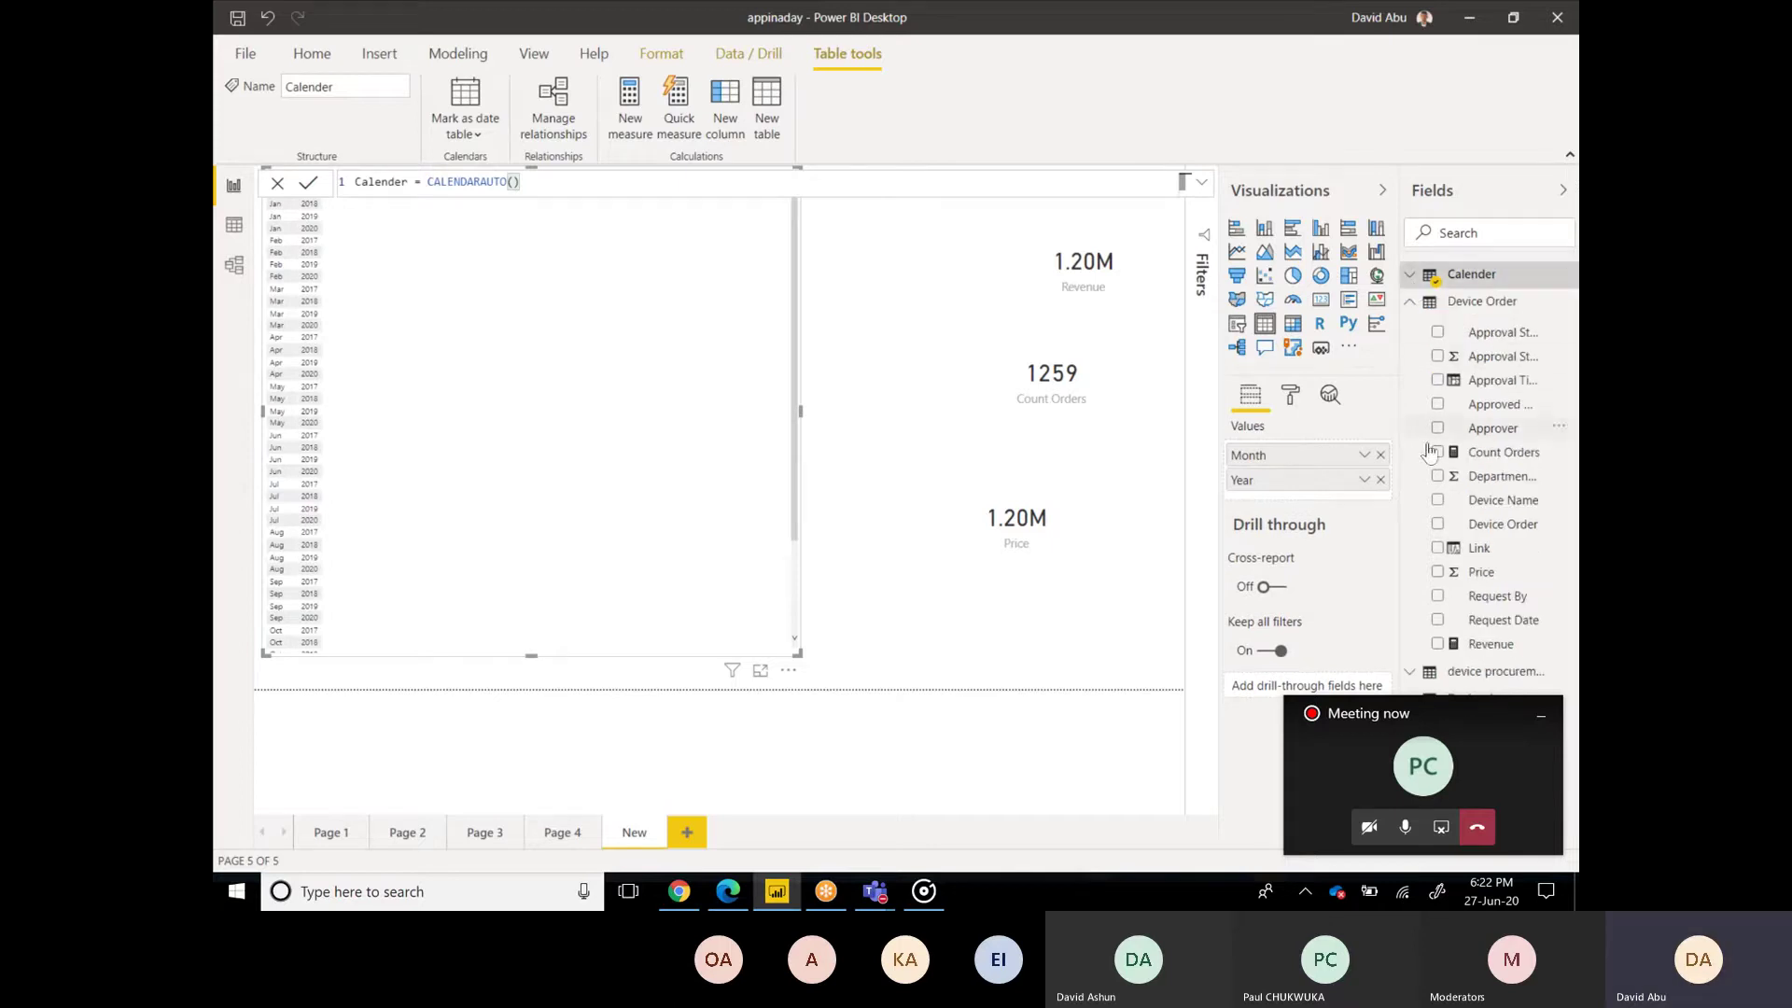
pyautogui.click(1439, 646)
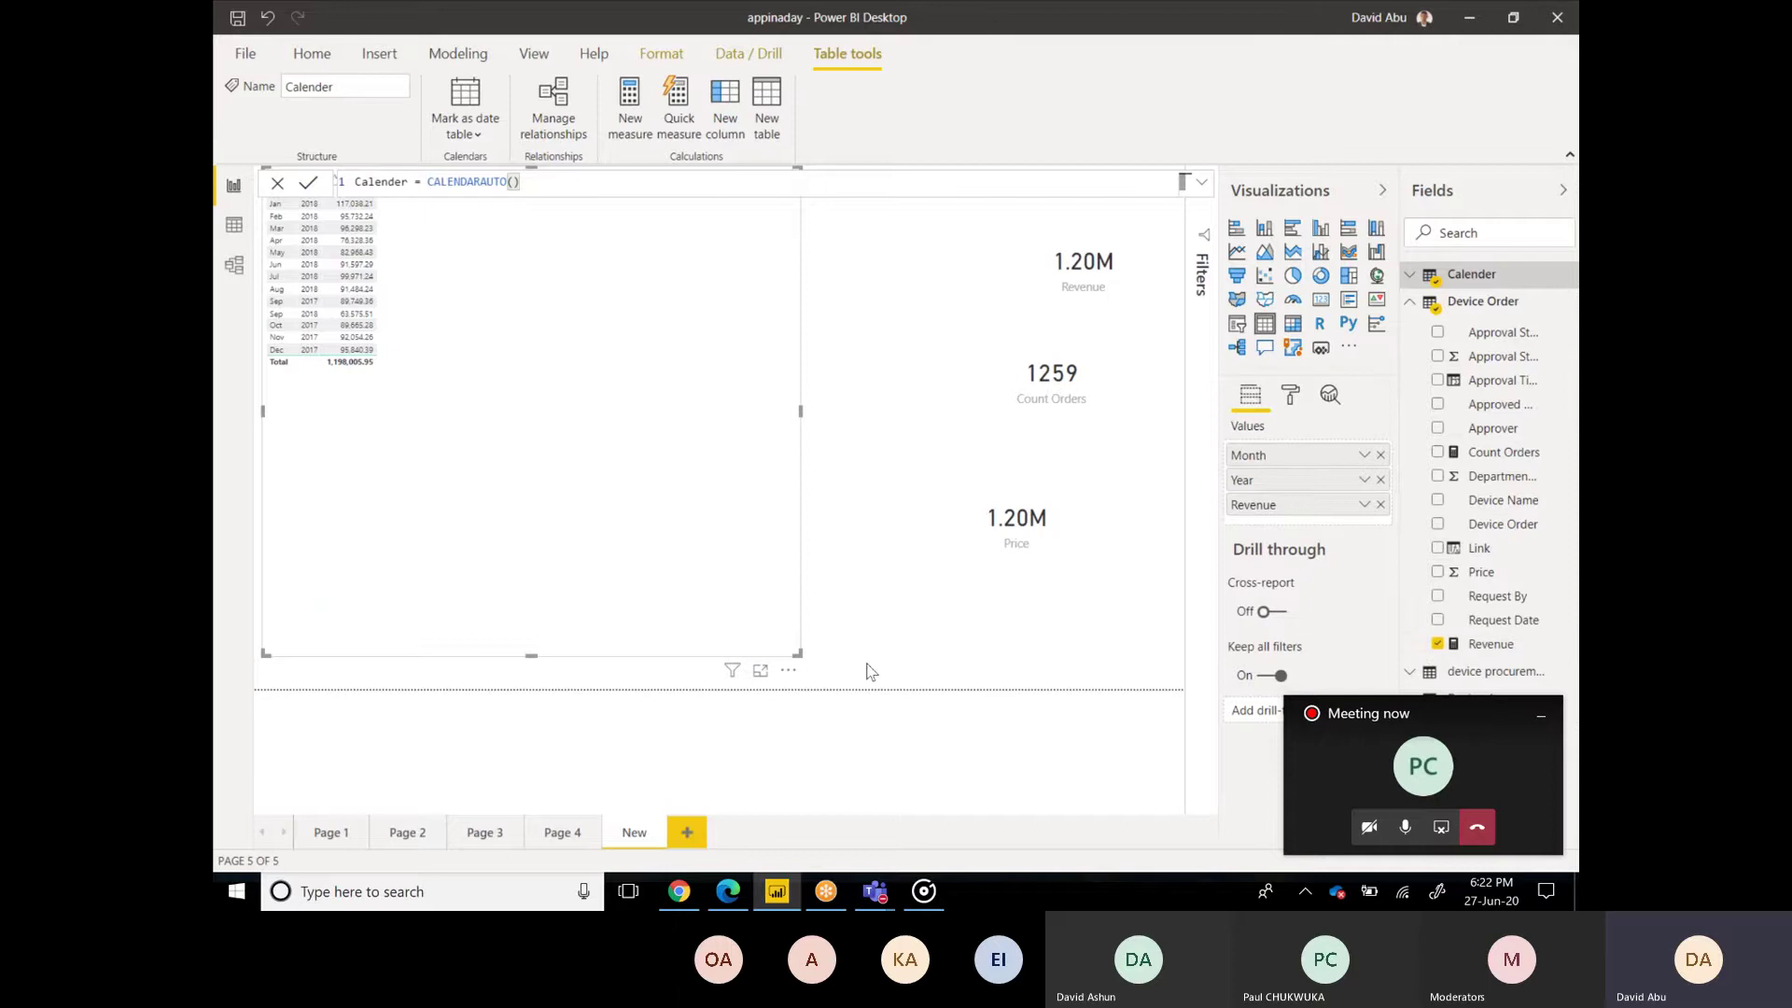
# Step: Increase the table's grid text size, first to 15 pt and finally to 20 pt
pyautogui.click(1289, 400)
pyautogui.click(1266, 430)
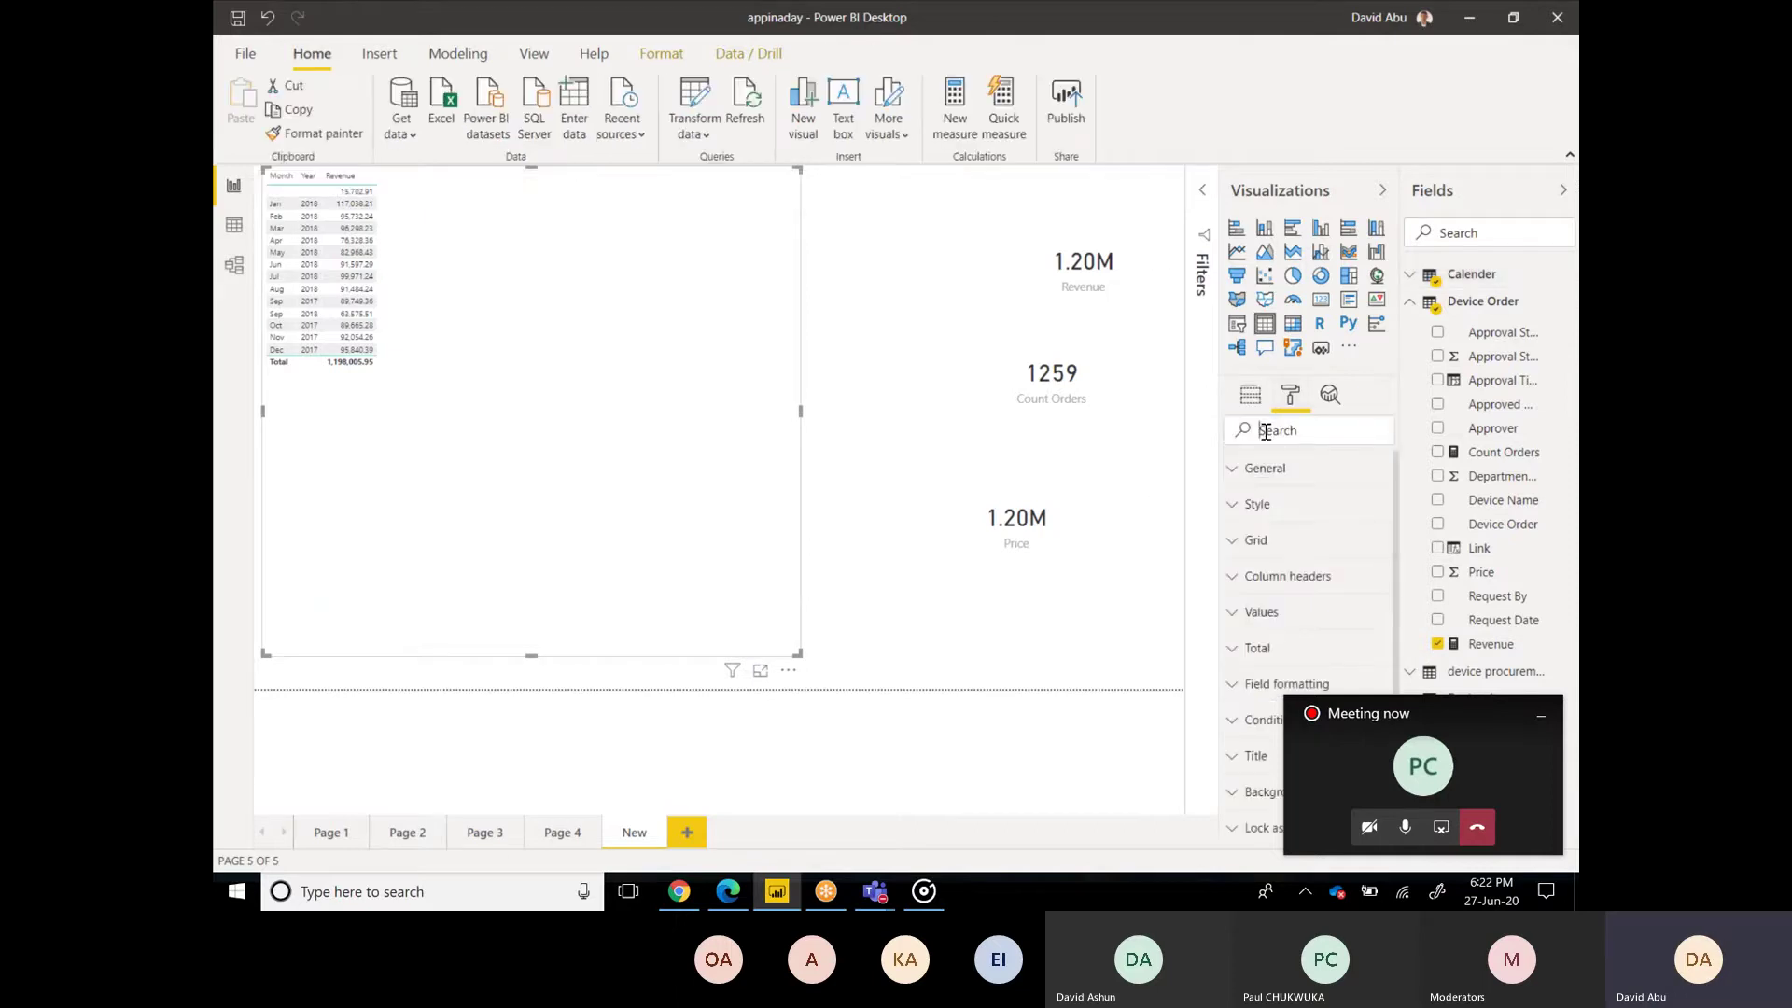
pyautogui.write('size')
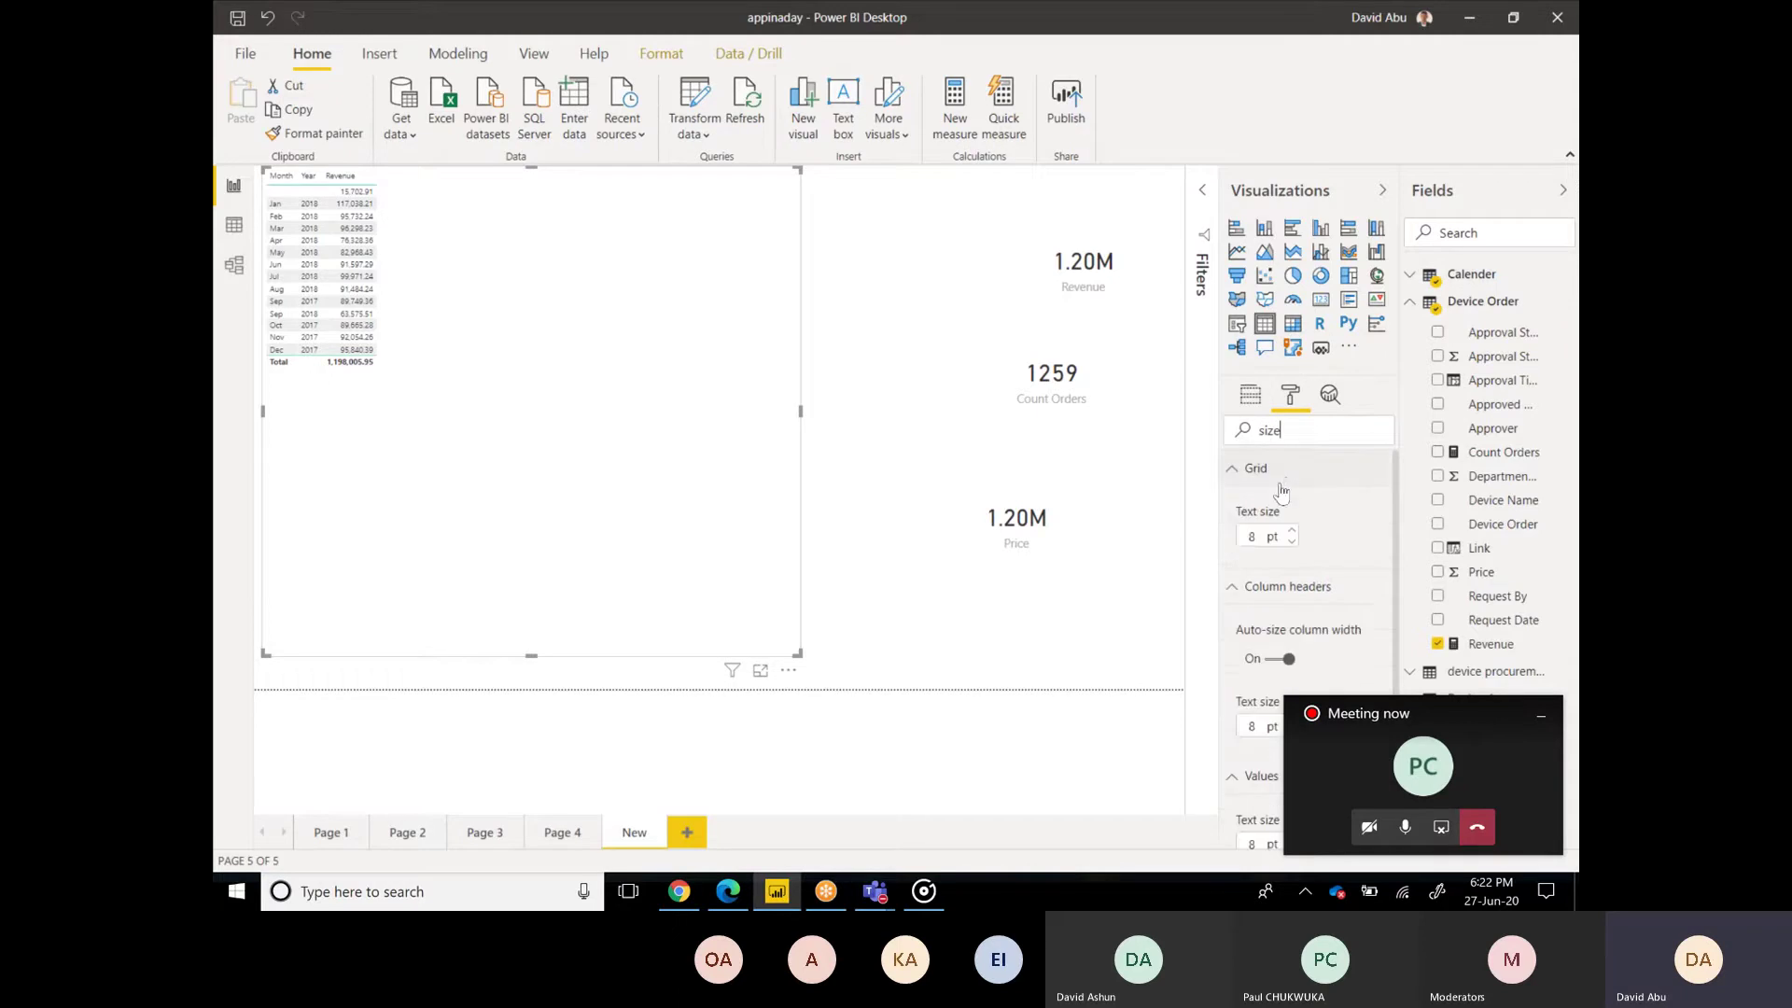
pyautogui.click(1256, 540)
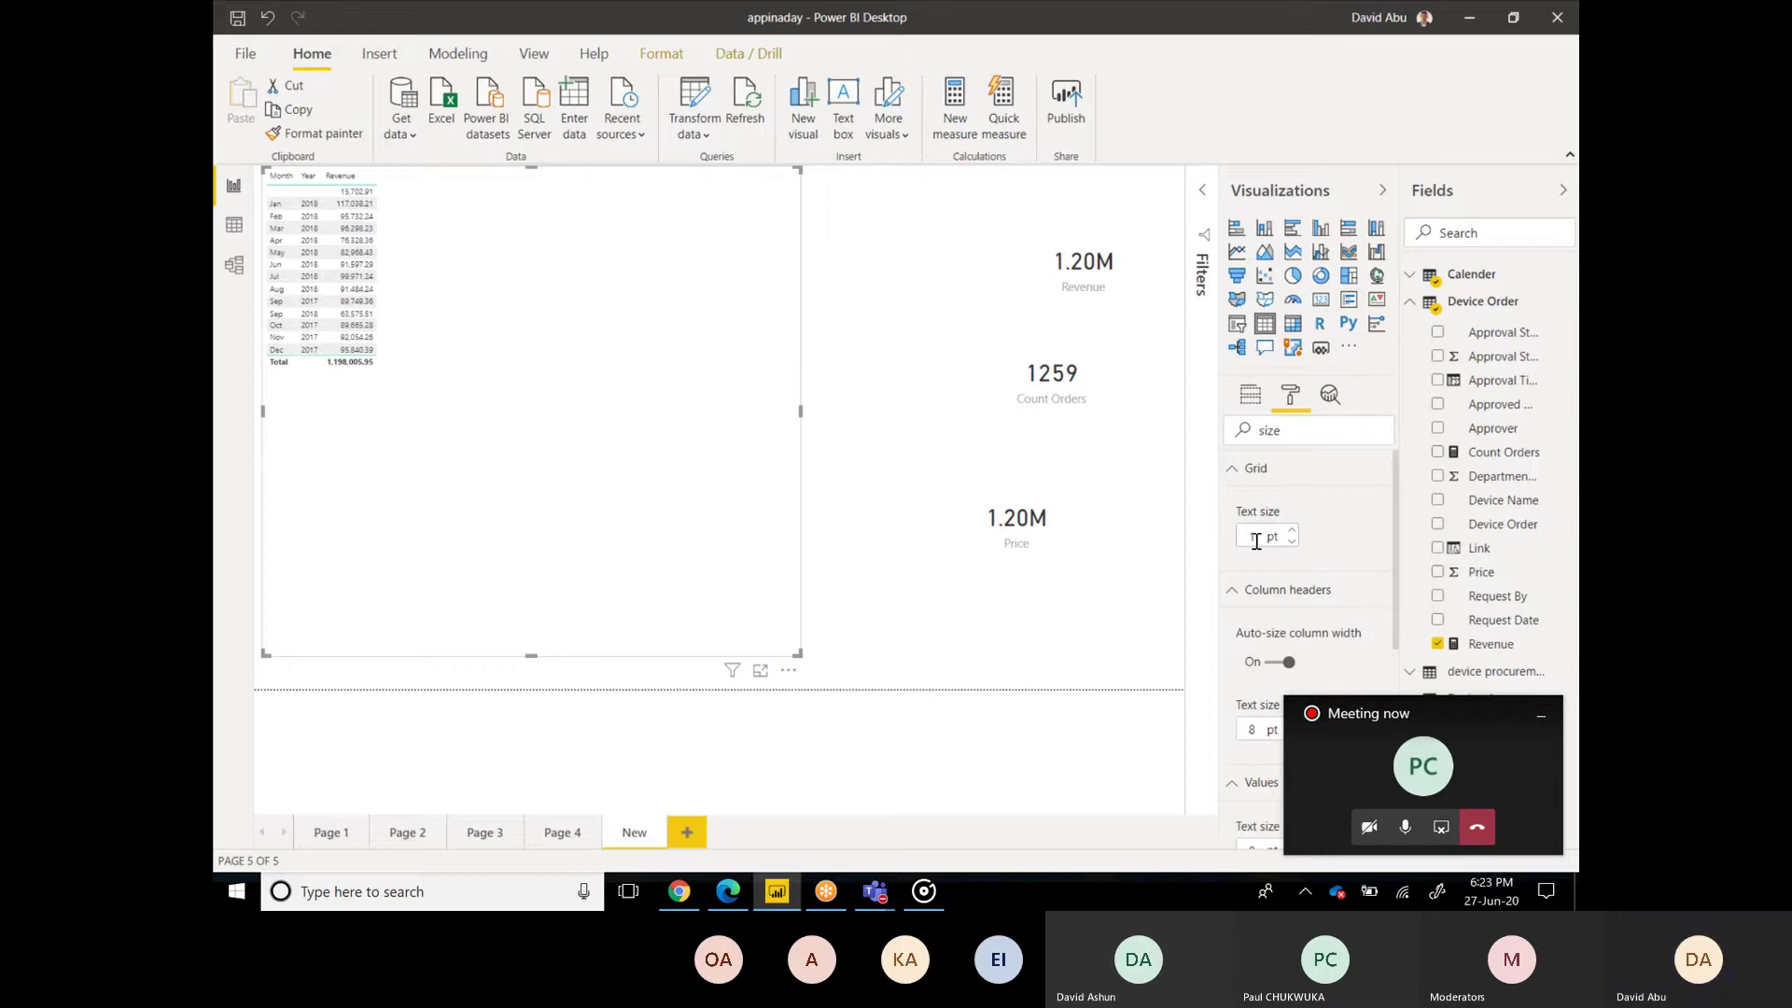
pyautogui.write('15')
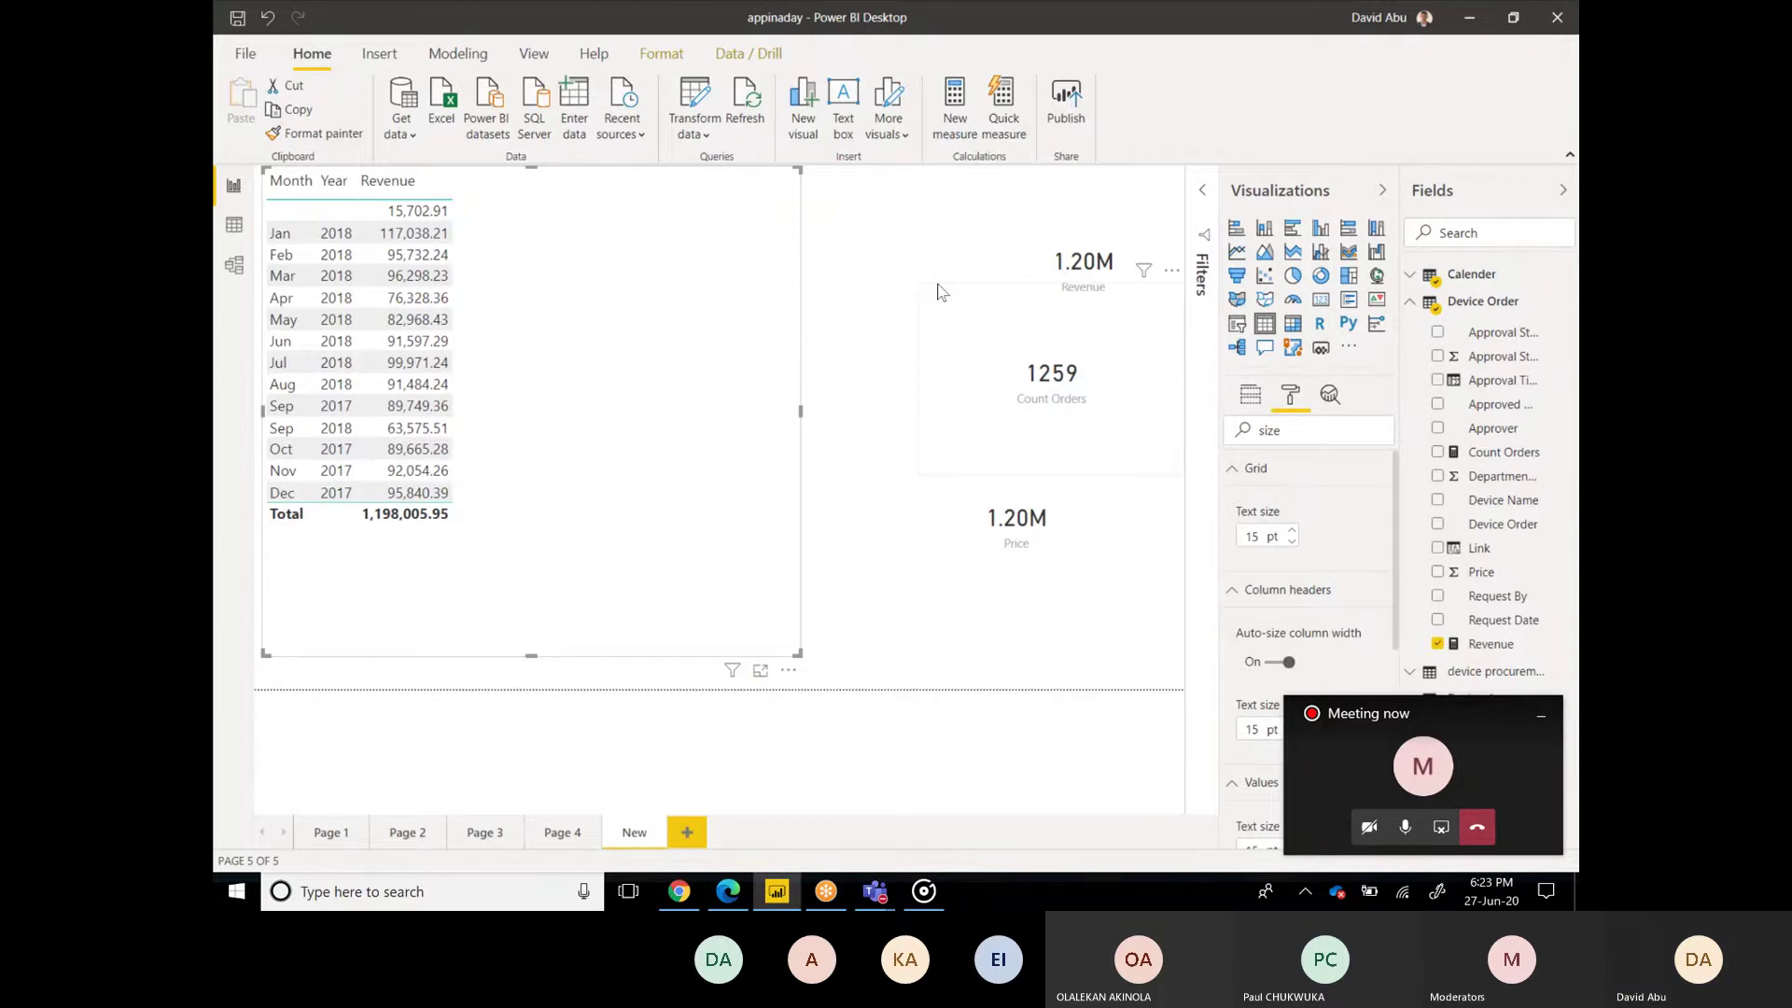
pyautogui.click(1260, 537)
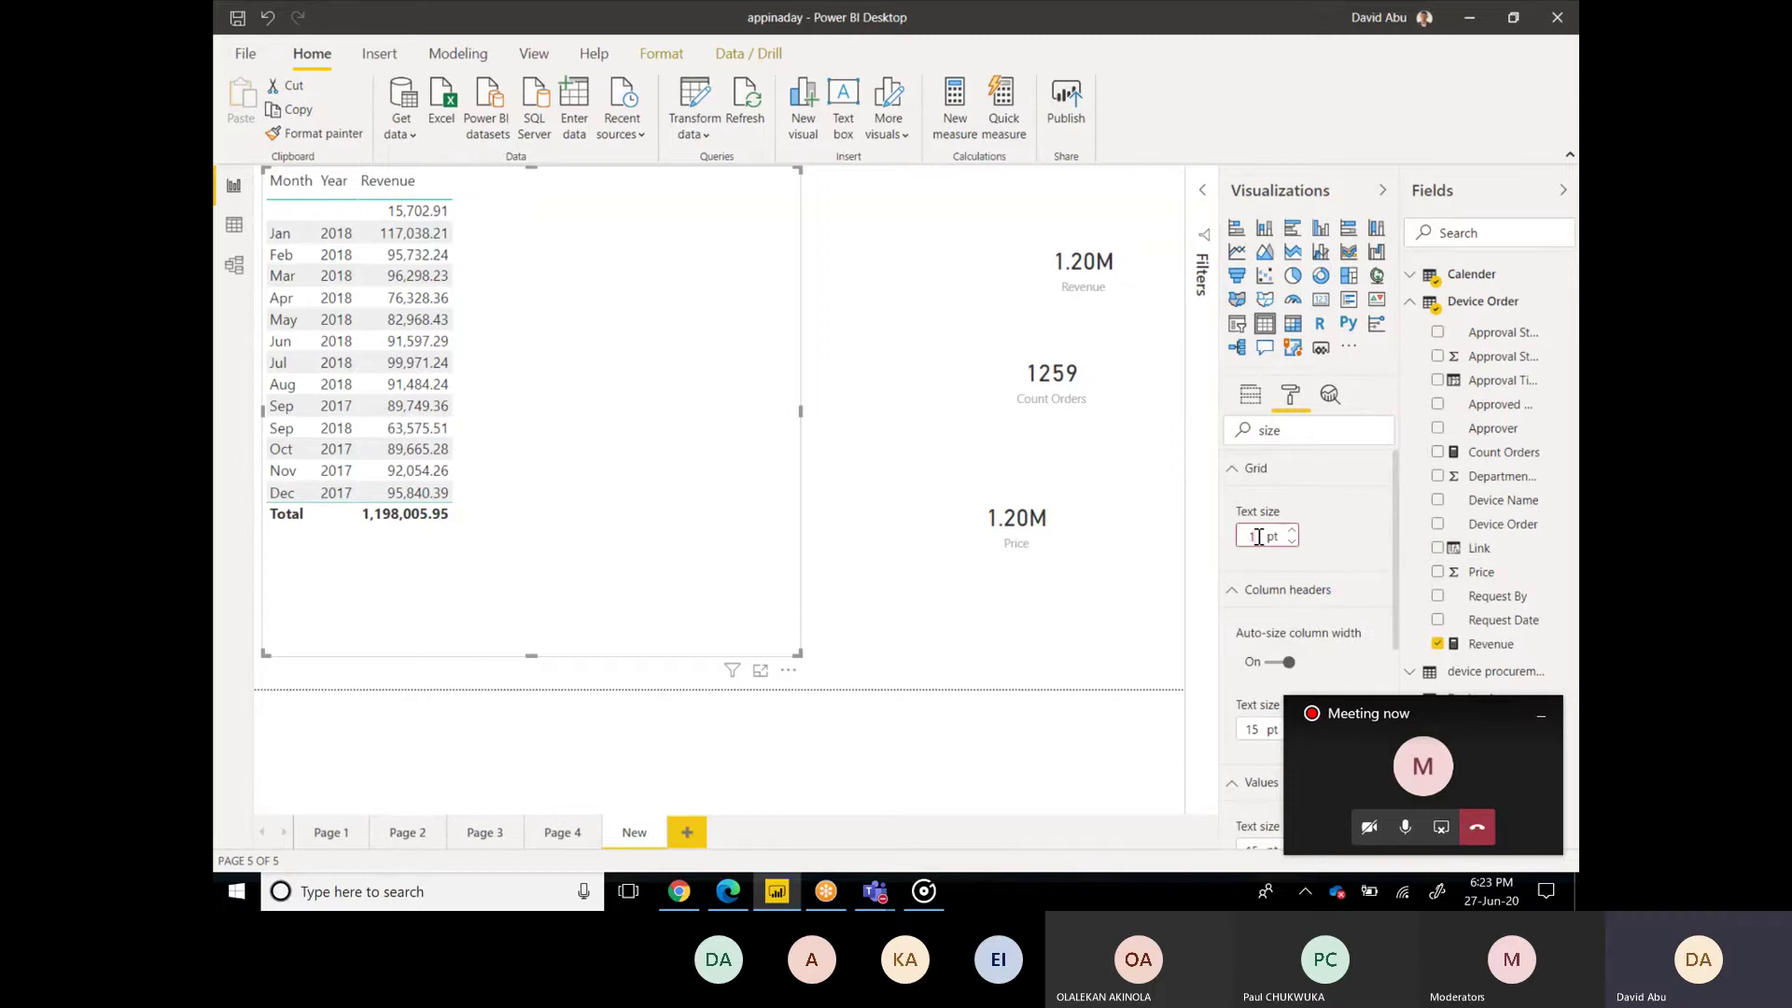
pyautogui.write('20')
pyautogui.press('Return')
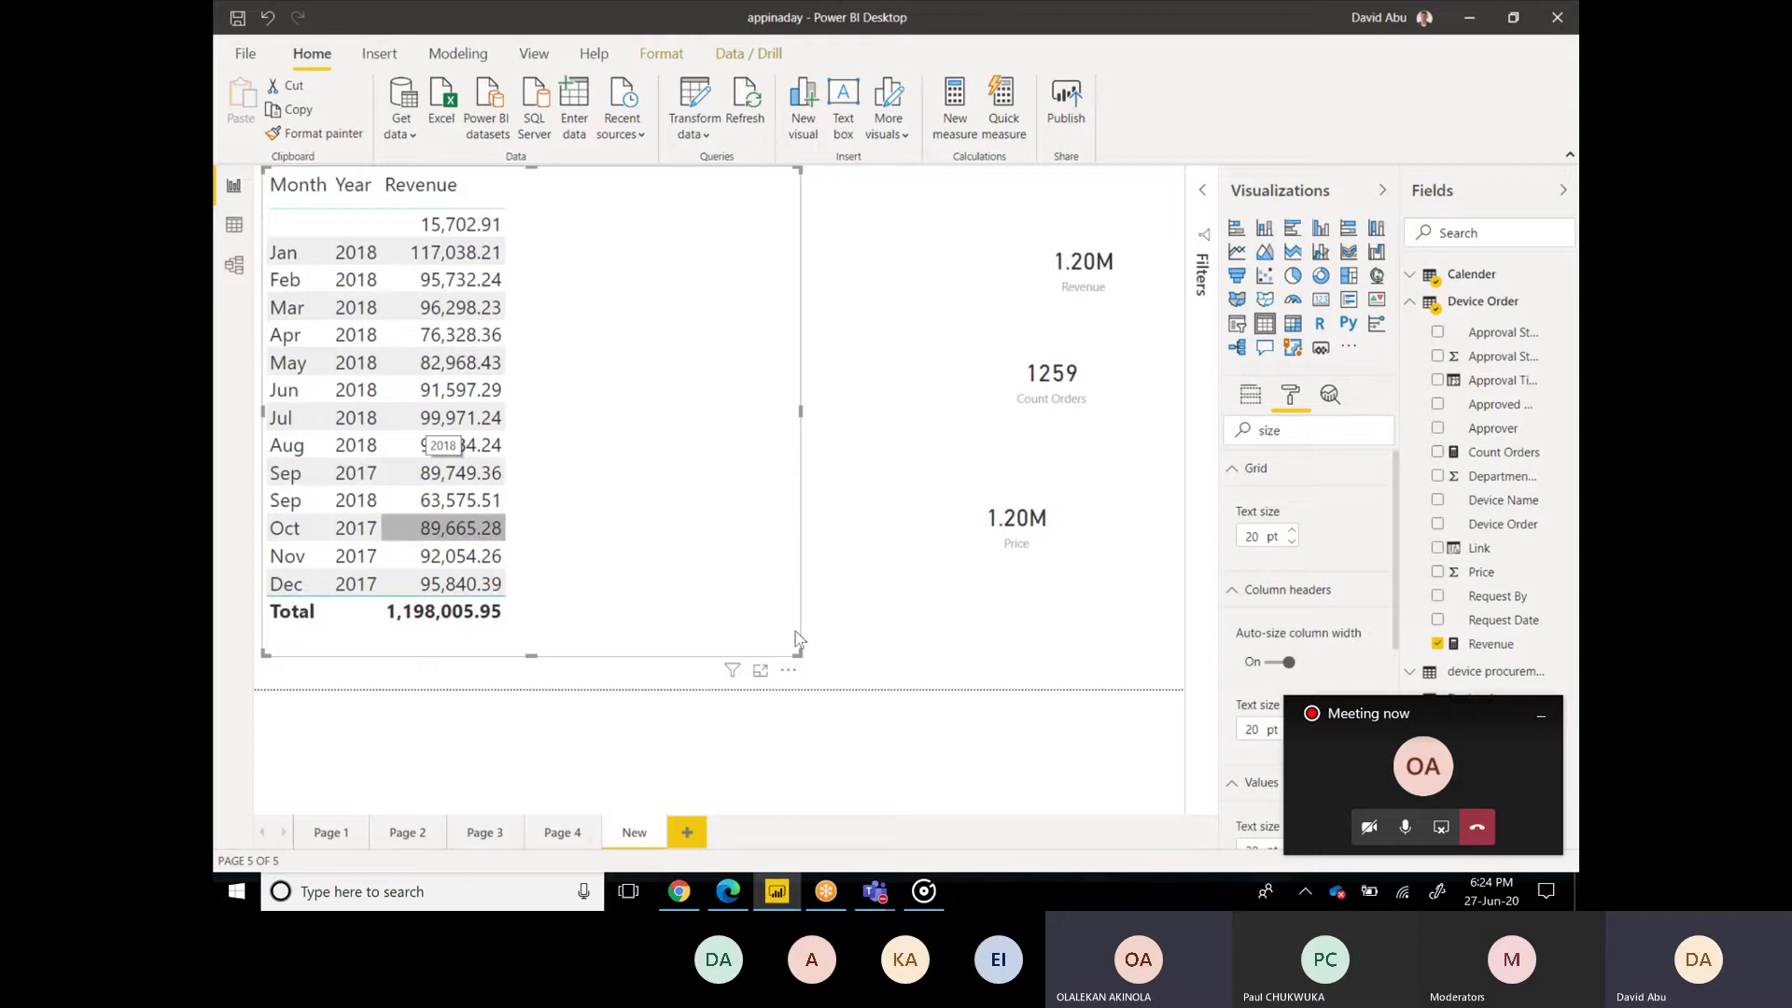
# Step: Sort the table by Year in ascending order, and briefly cross-filter the cards by the row with blank month and year
pyautogui.click(354, 204)
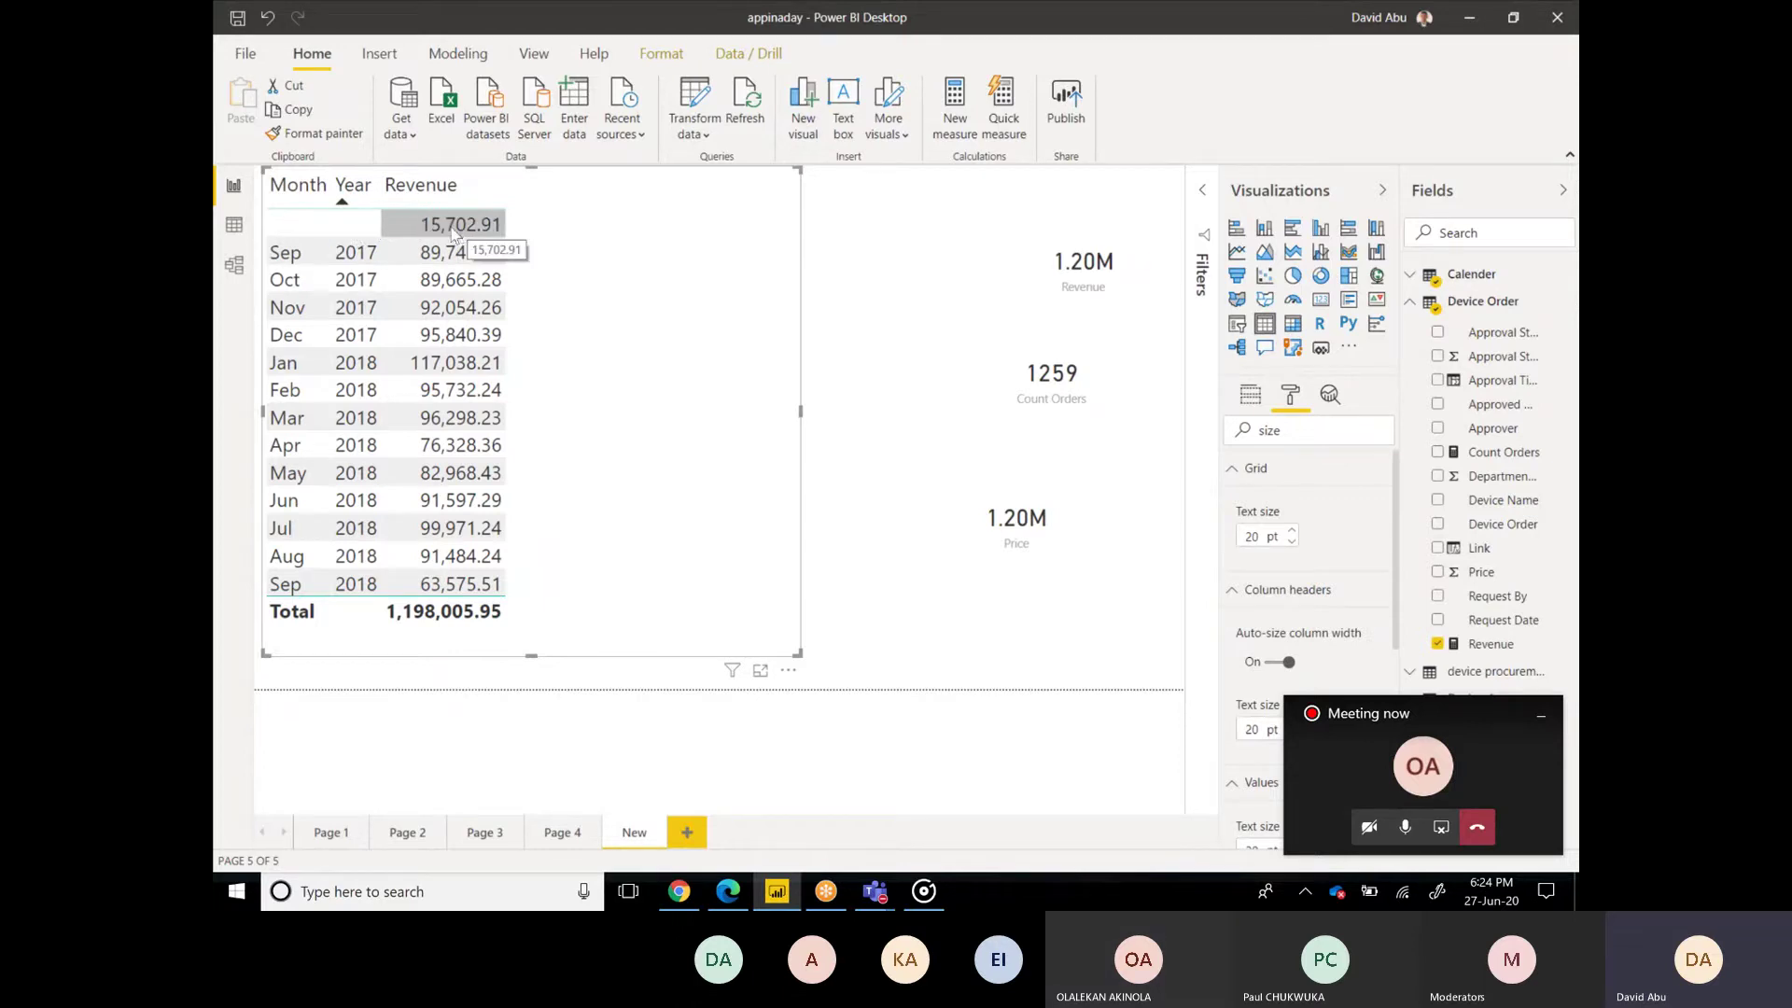
pyautogui.click(358, 231)
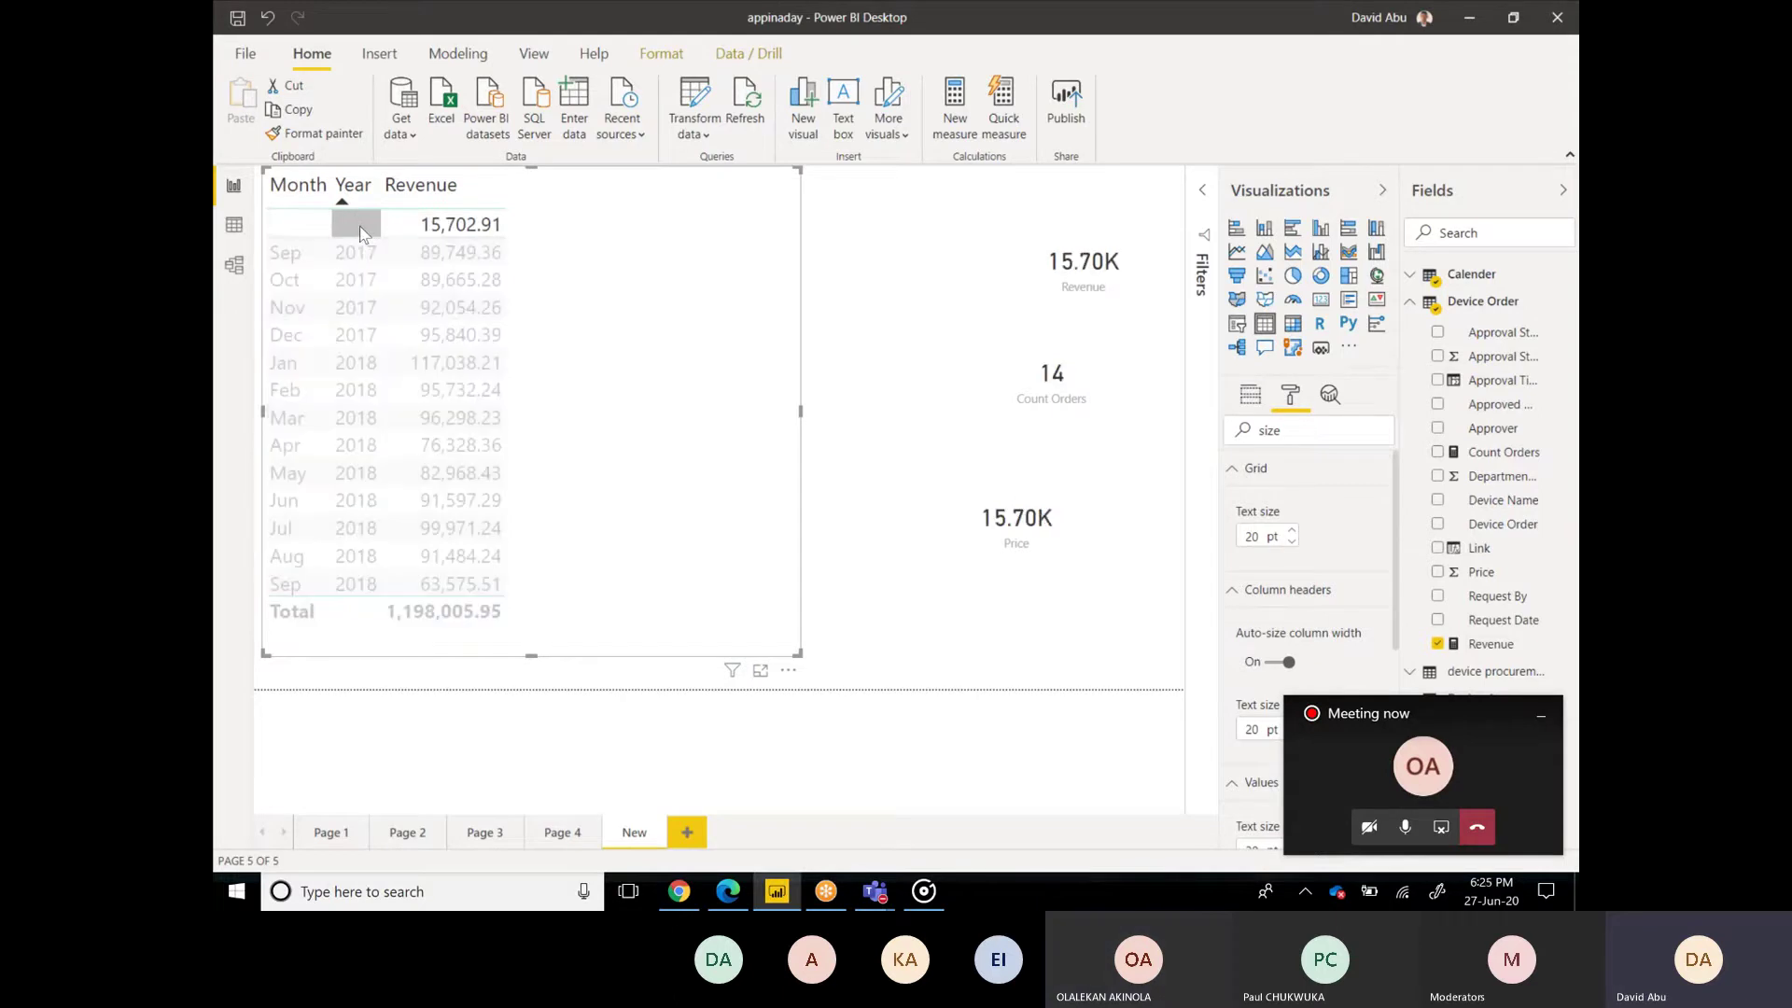
pyautogui.click(361, 231)
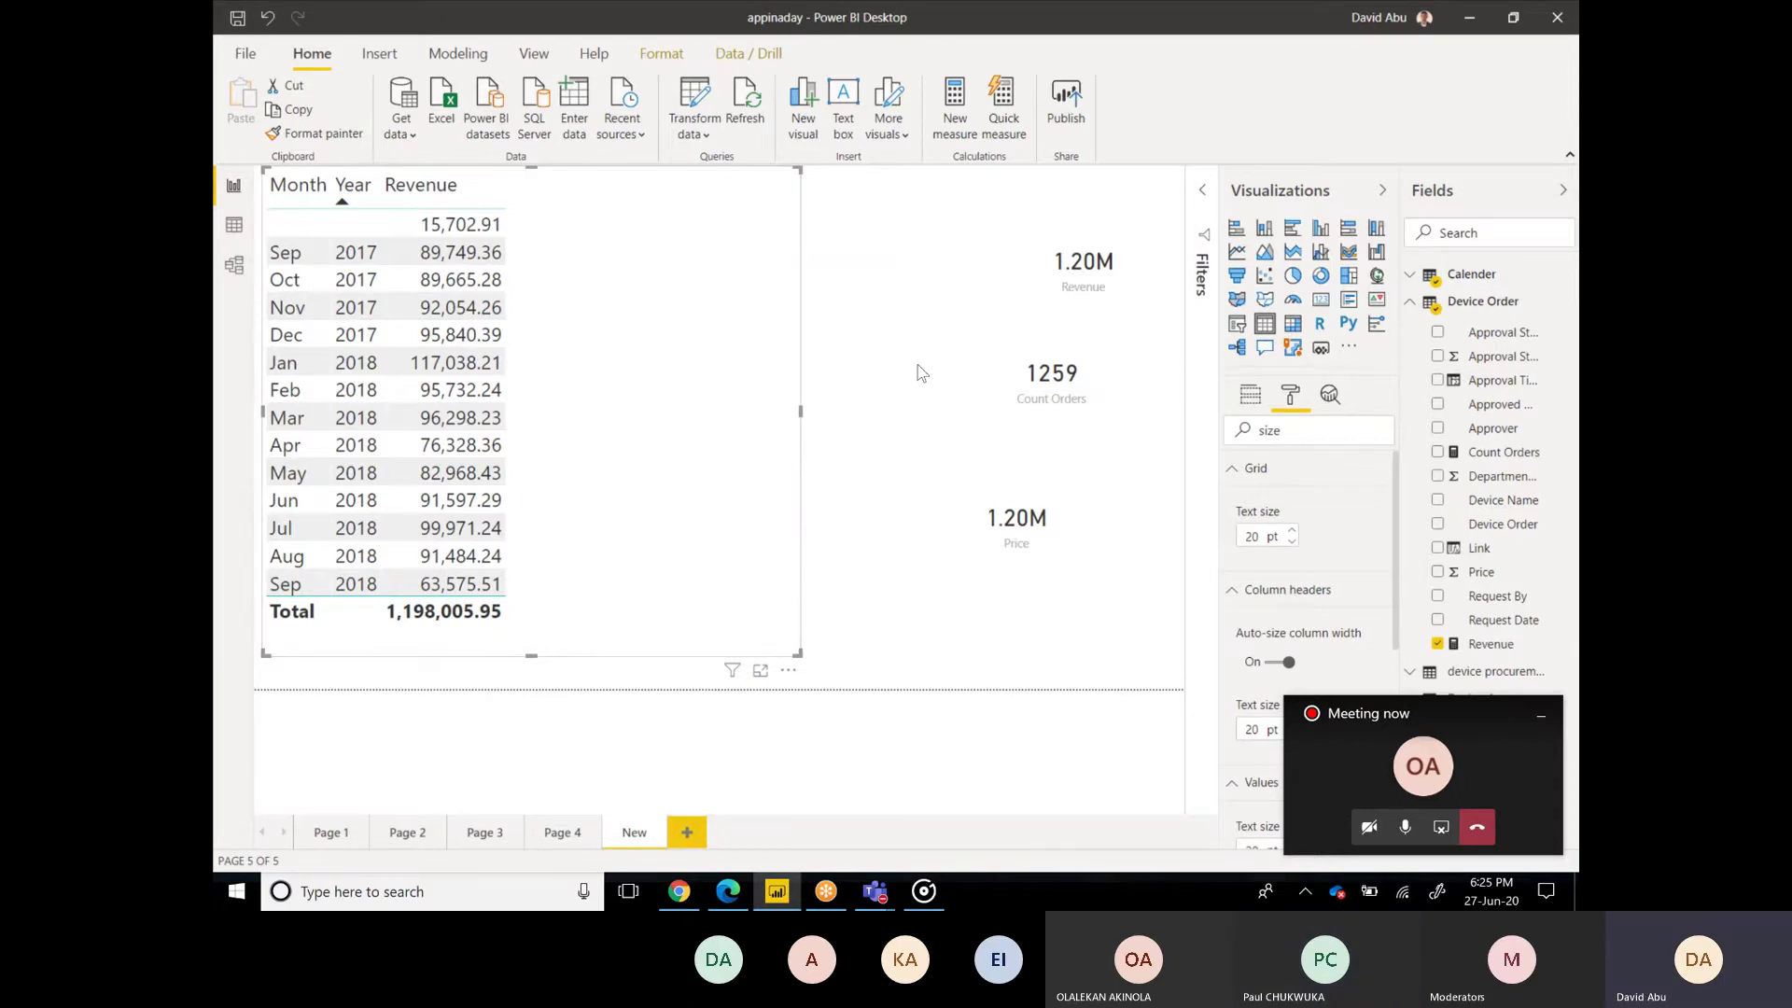
pyautogui.click(1383, 773)
pyautogui.hotkey('alt', 'Tab')
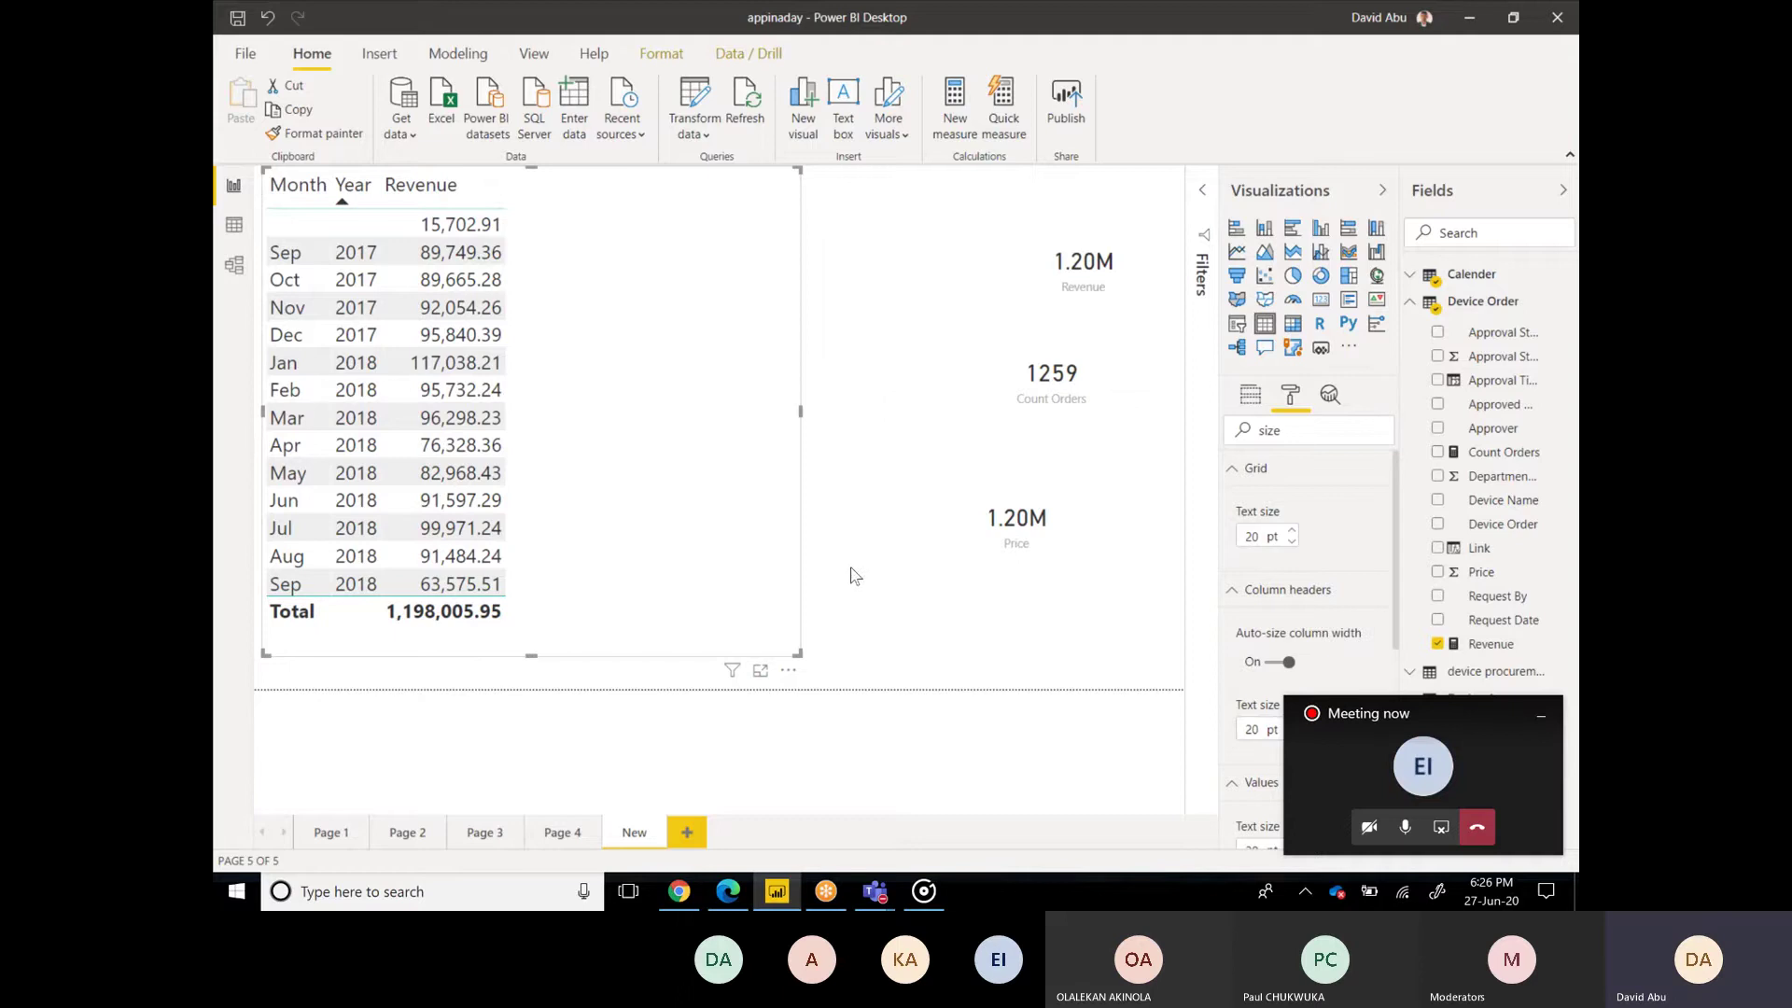
# Step: Shrink the Price card toward its lower-right corner and reselect the monthly revenue table
pyautogui.click(889, 414)
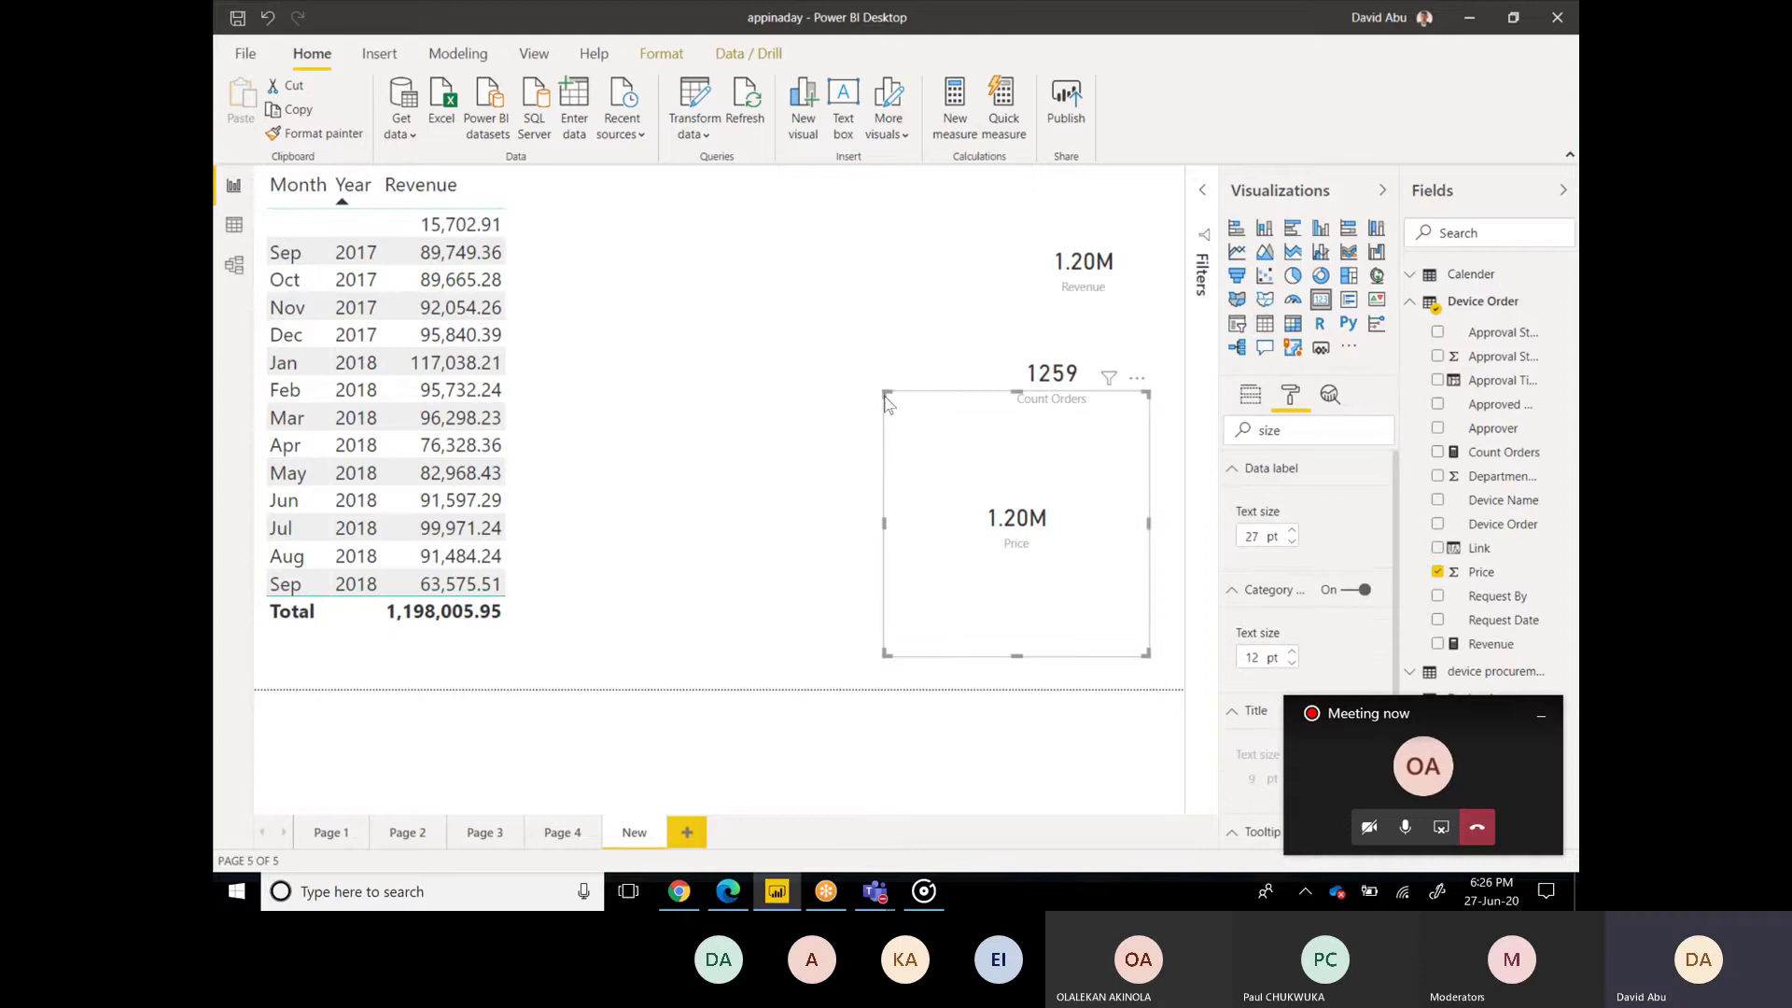
pyautogui.moveTo(884, 392); pyautogui.dragTo(1007, 480)
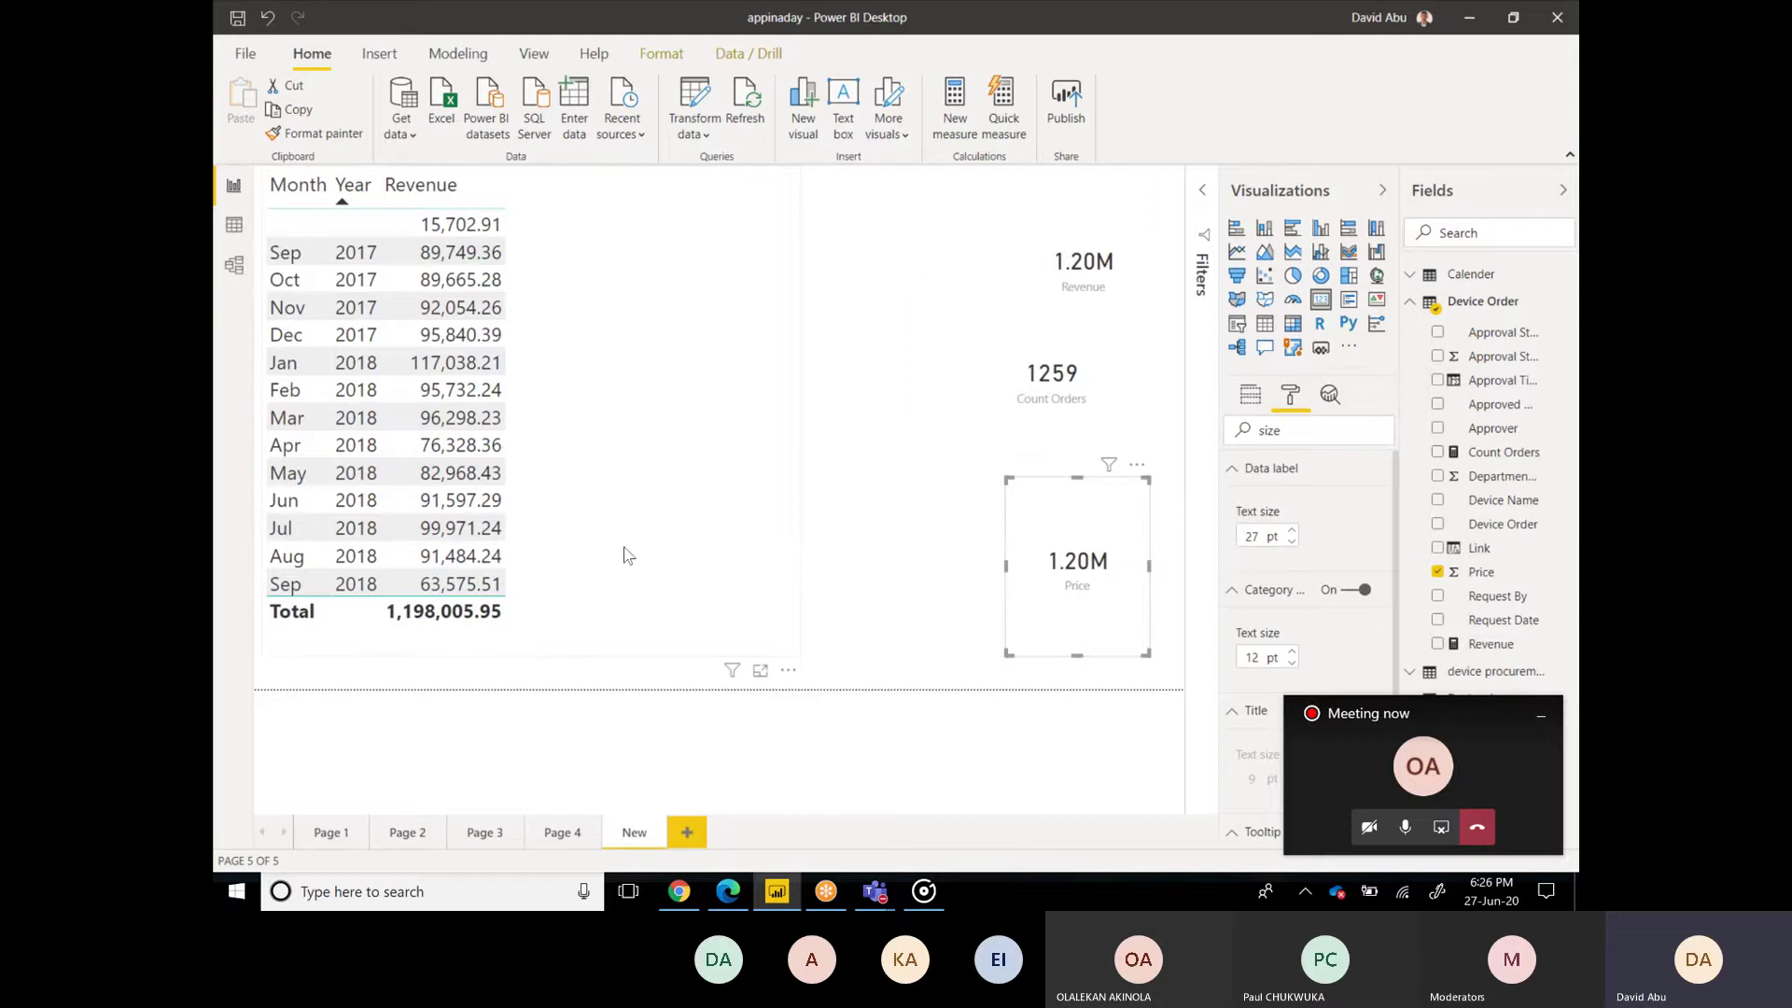
pyautogui.click(686, 540)
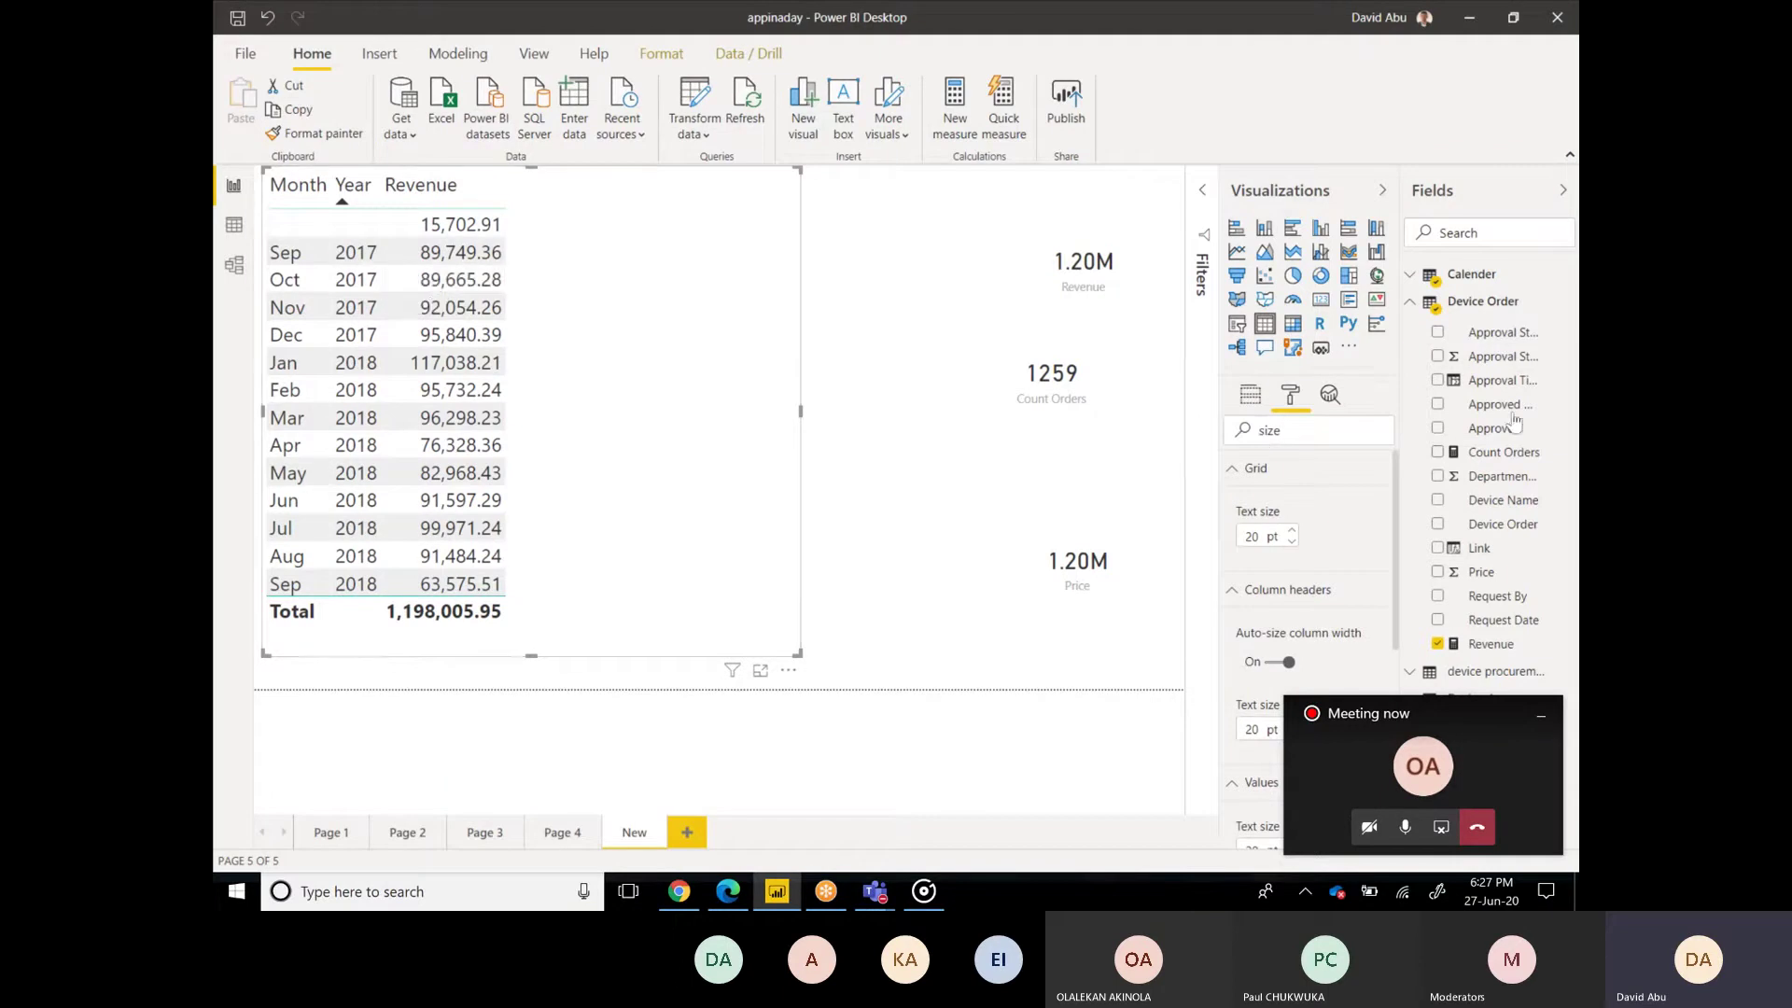
# Step: Create a new measure in the Device Order table and name it Last Month
pyautogui.rightClick(1506, 304)
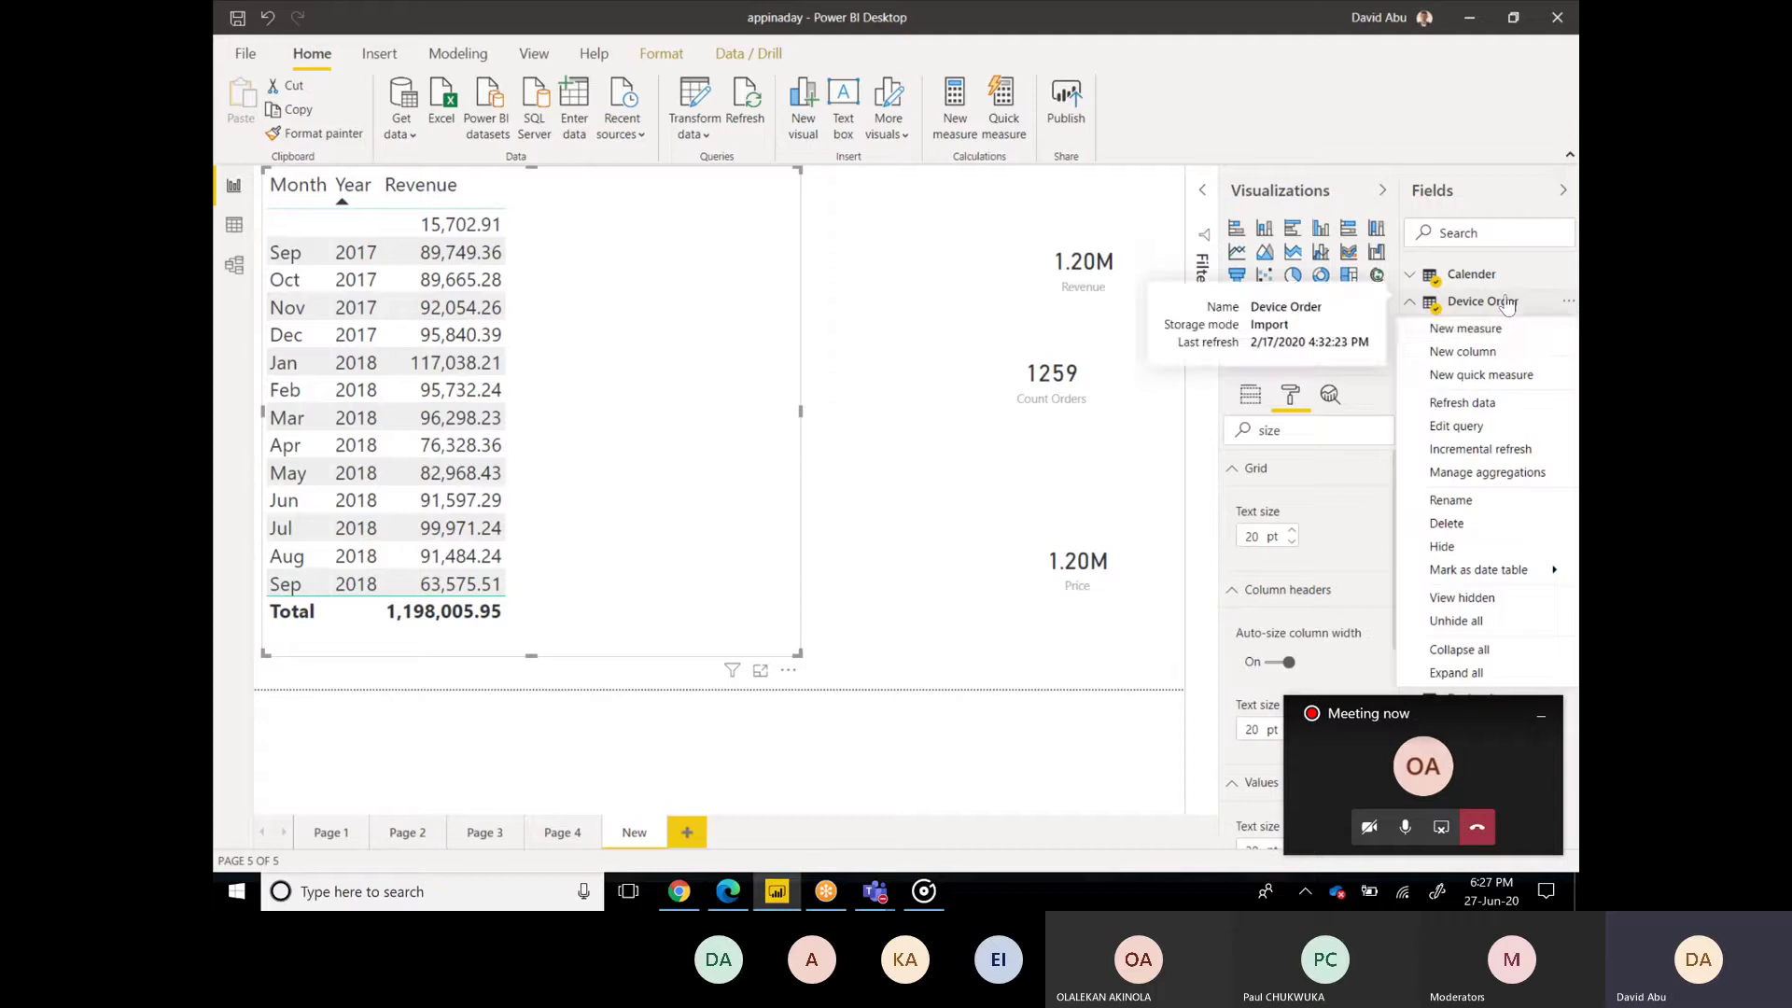
pyautogui.click(1492, 332)
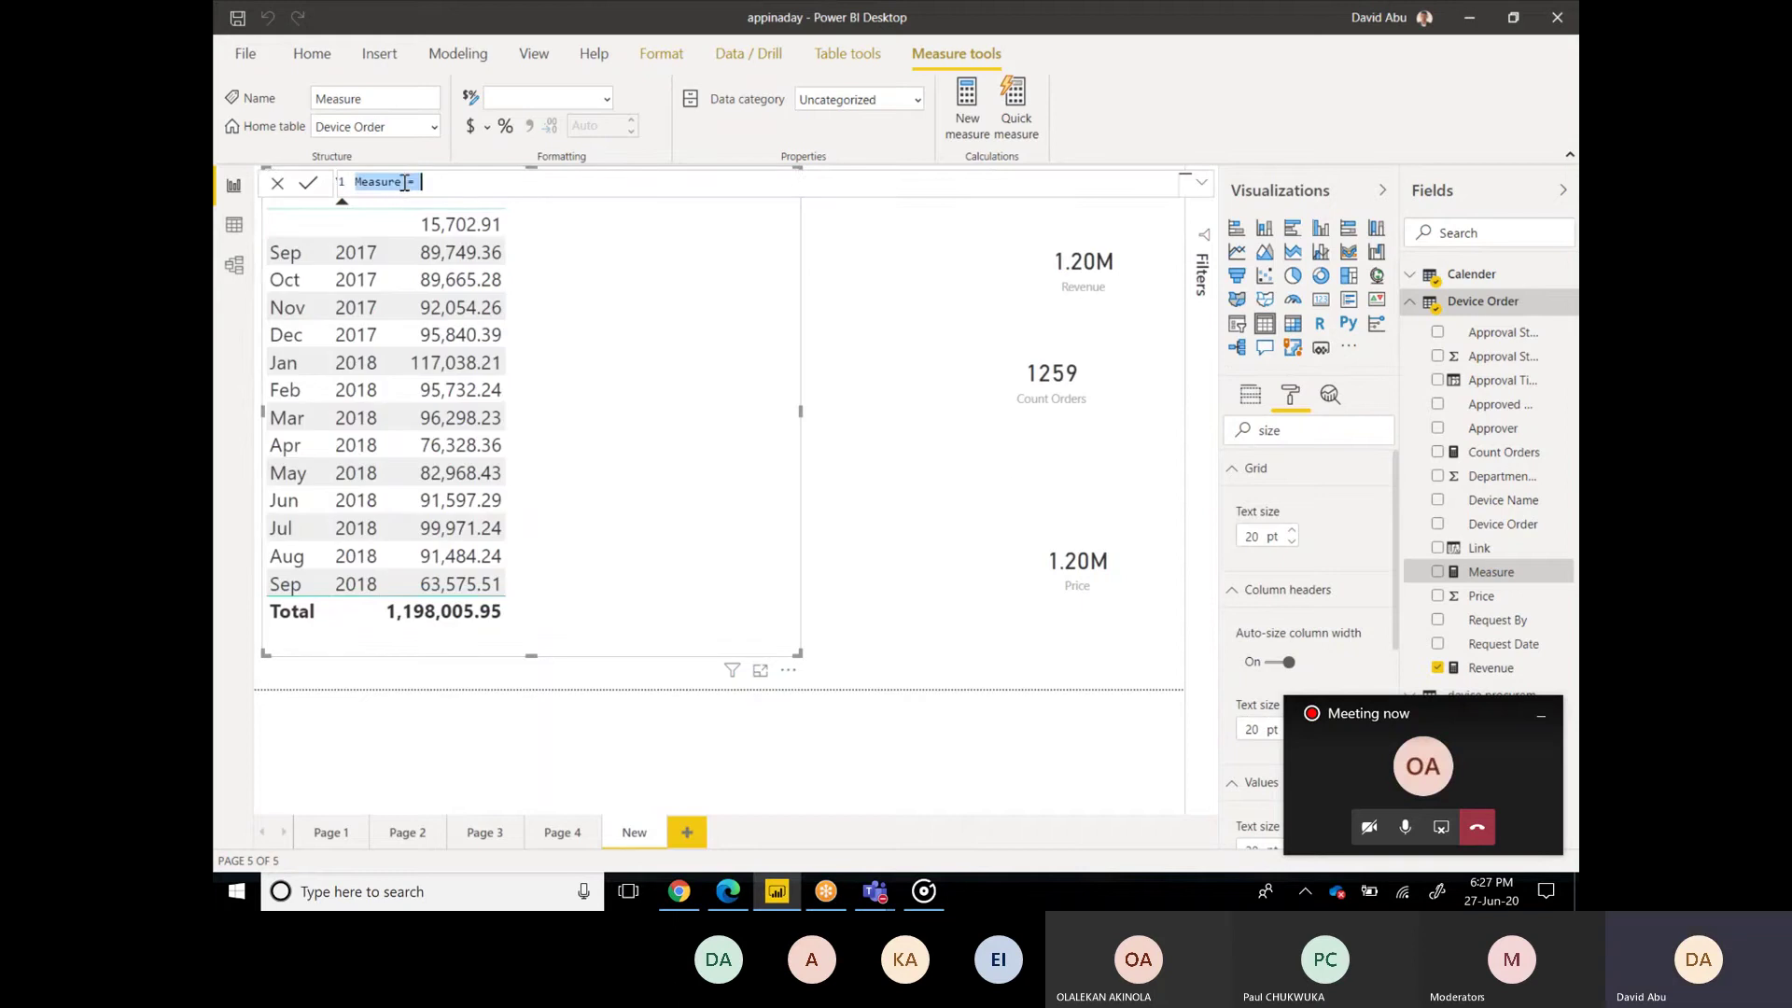
pyautogui.click(404, 182)
pyautogui.press('BackSpace')
pyautogui.press('BackSpace')
pyautogui.press('BackSpace')
pyautogui.press('BackSpace')
pyautogui.press('BackSpace')
pyautogui.press('BackSpace')
pyautogui.press('BackSpace')
pyautogui.write('Last Month')
# Step: Begin the Last Month formula with CALCULATE on the [Revenue] measure and PREVIOUSMONTH as its filter
pyautogui.write('CALCULATE(')
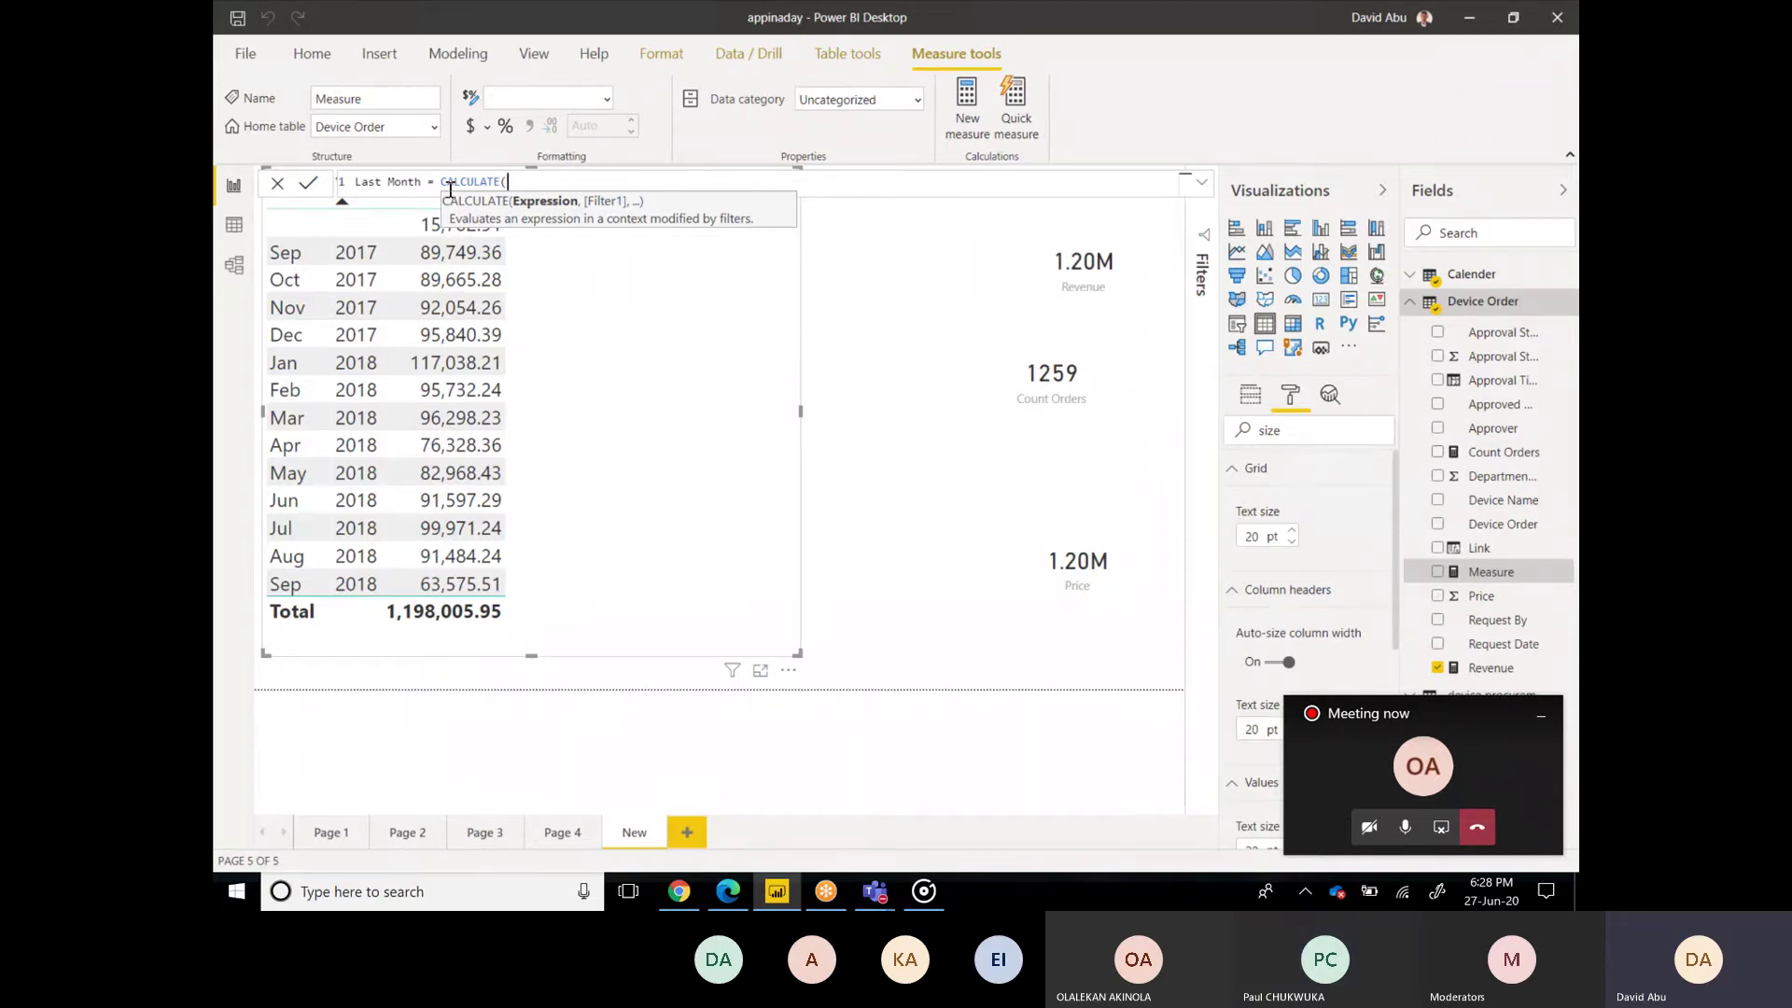
pyautogui.write('rev')
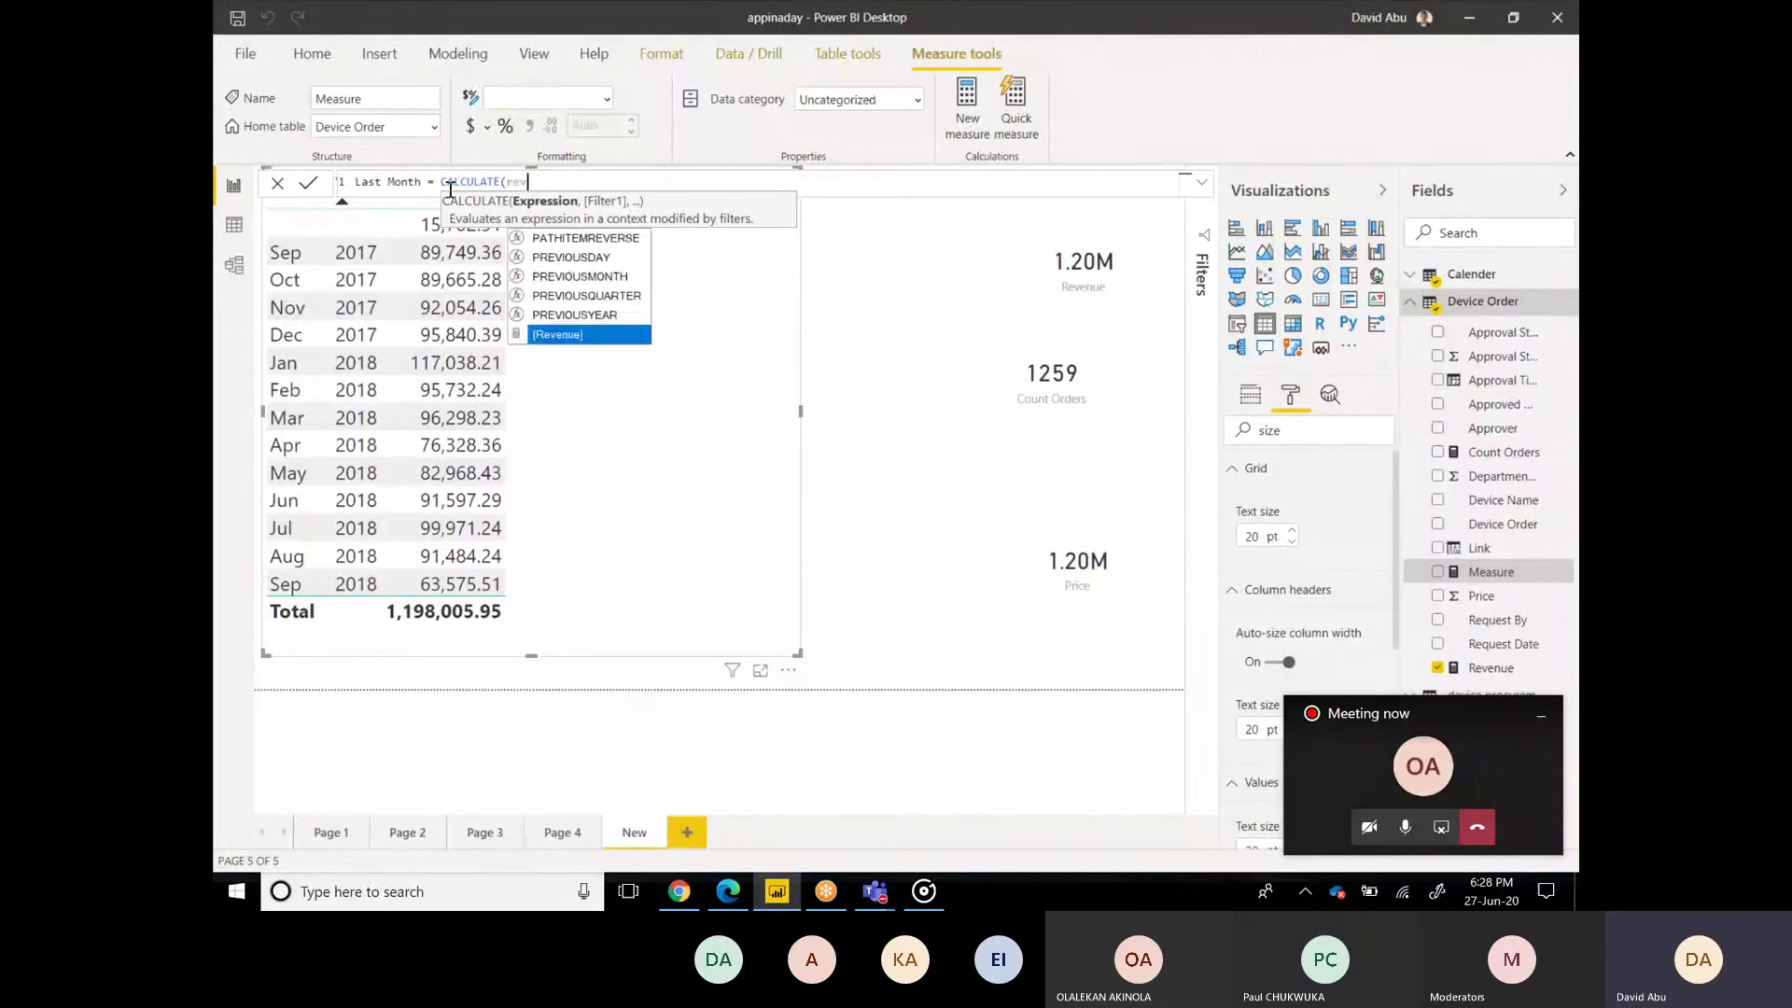
pyautogui.press('Tab')
pyautogui.write(',')
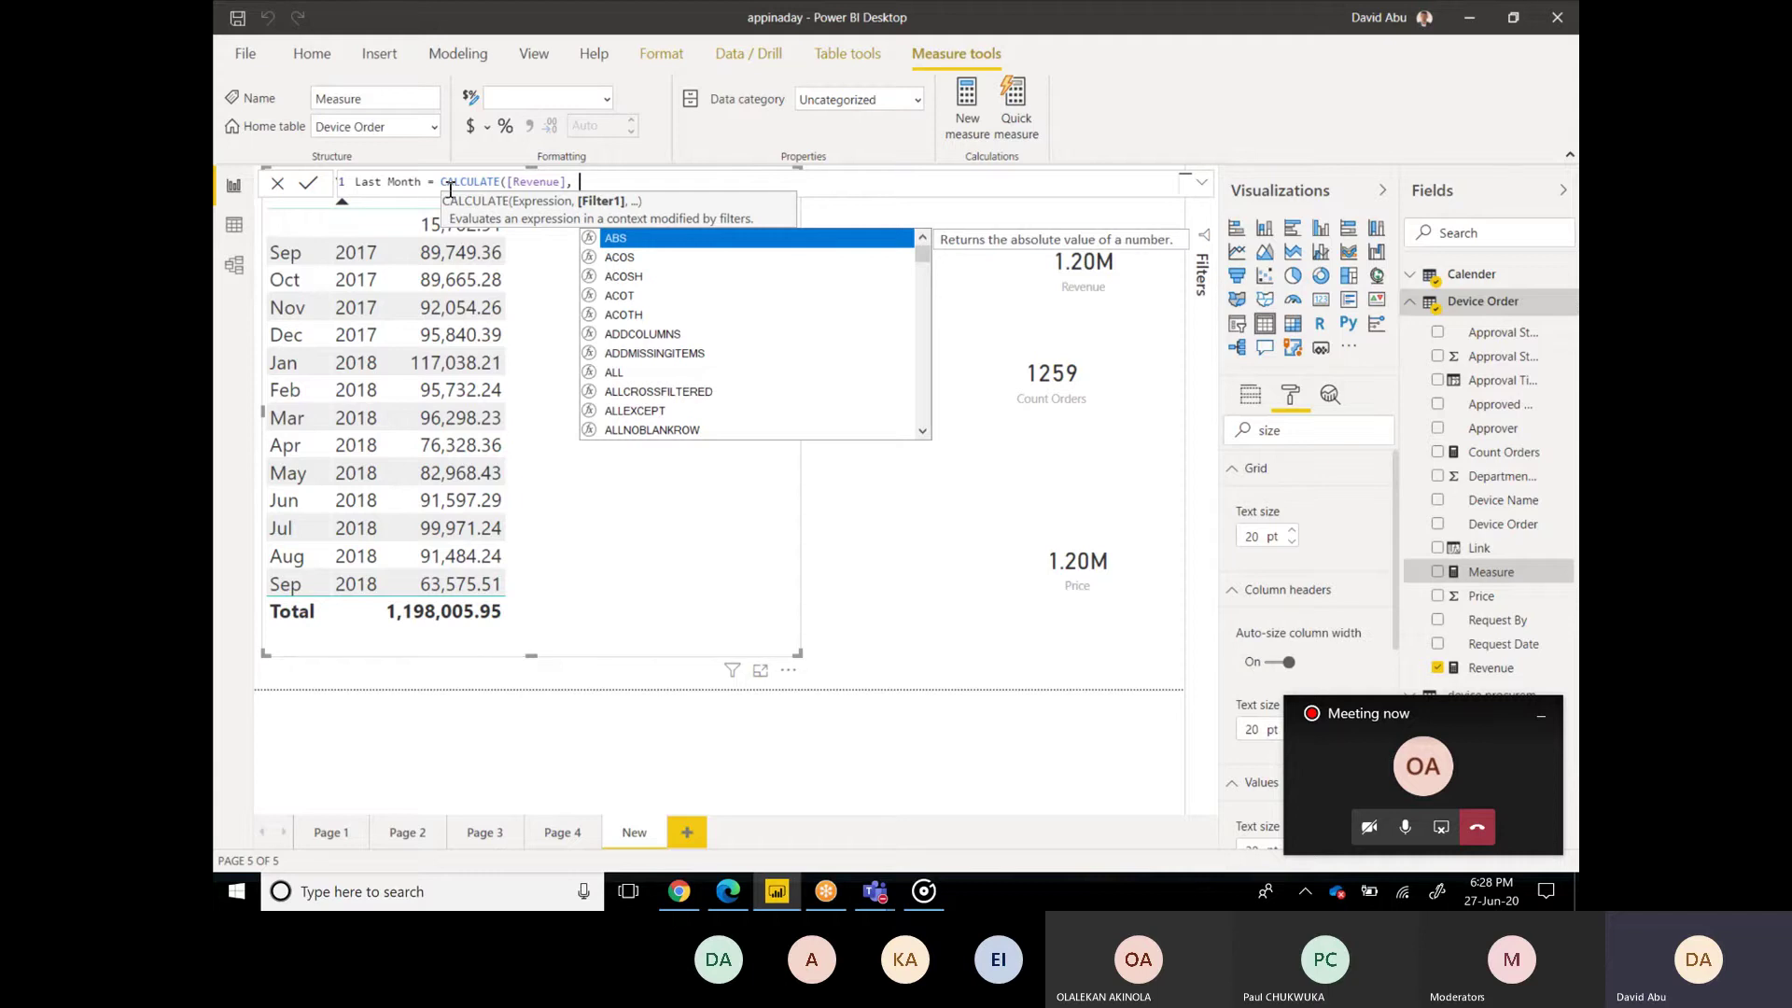
pyautogui.write('pre')
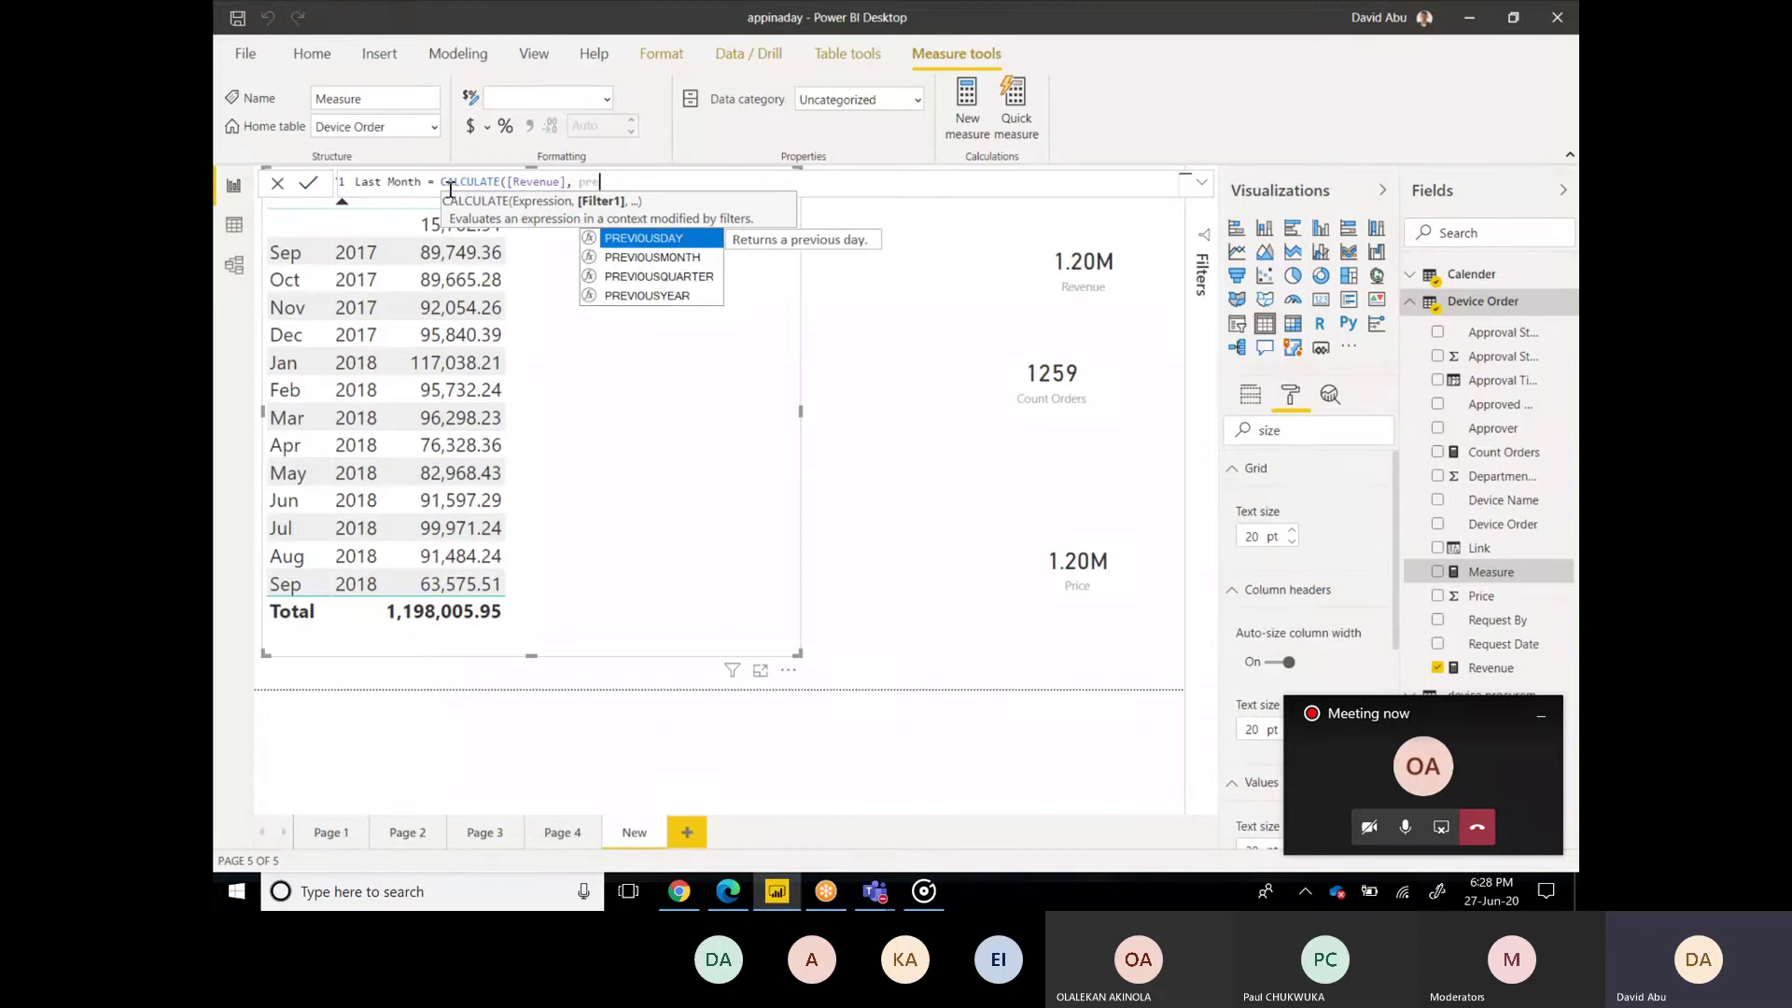
pyautogui.press('Down')
pyautogui.press('Down')
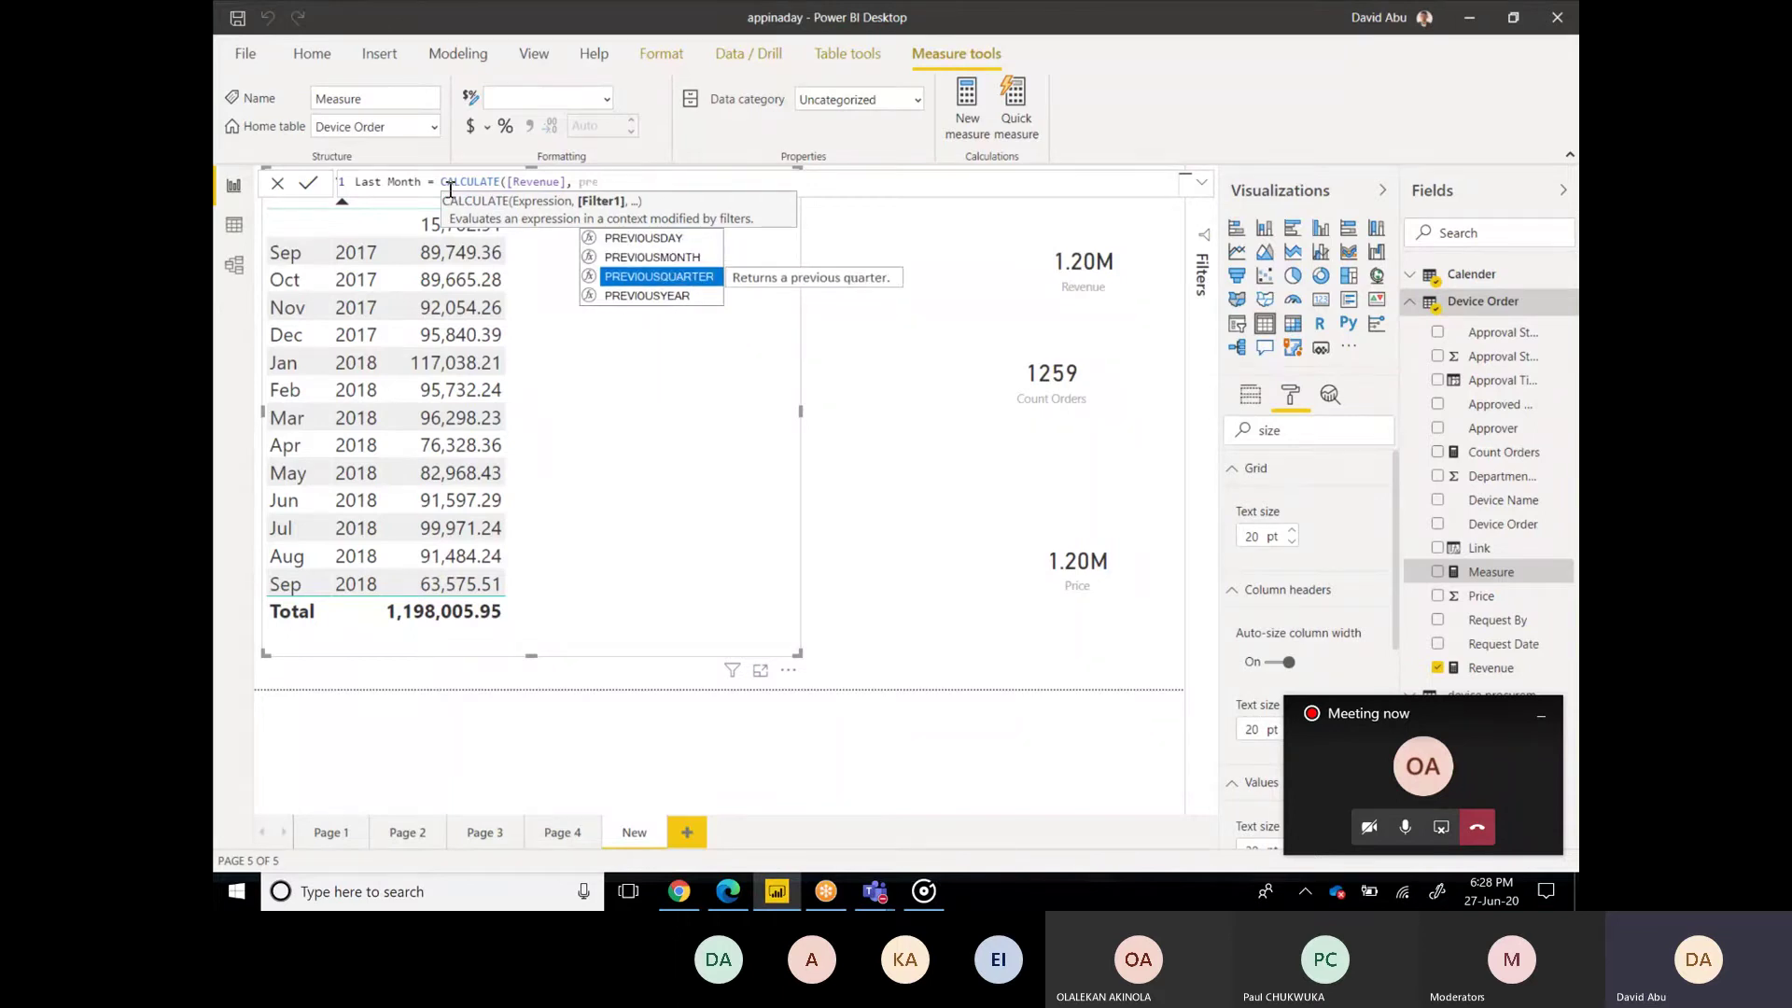
pyautogui.press('Up')
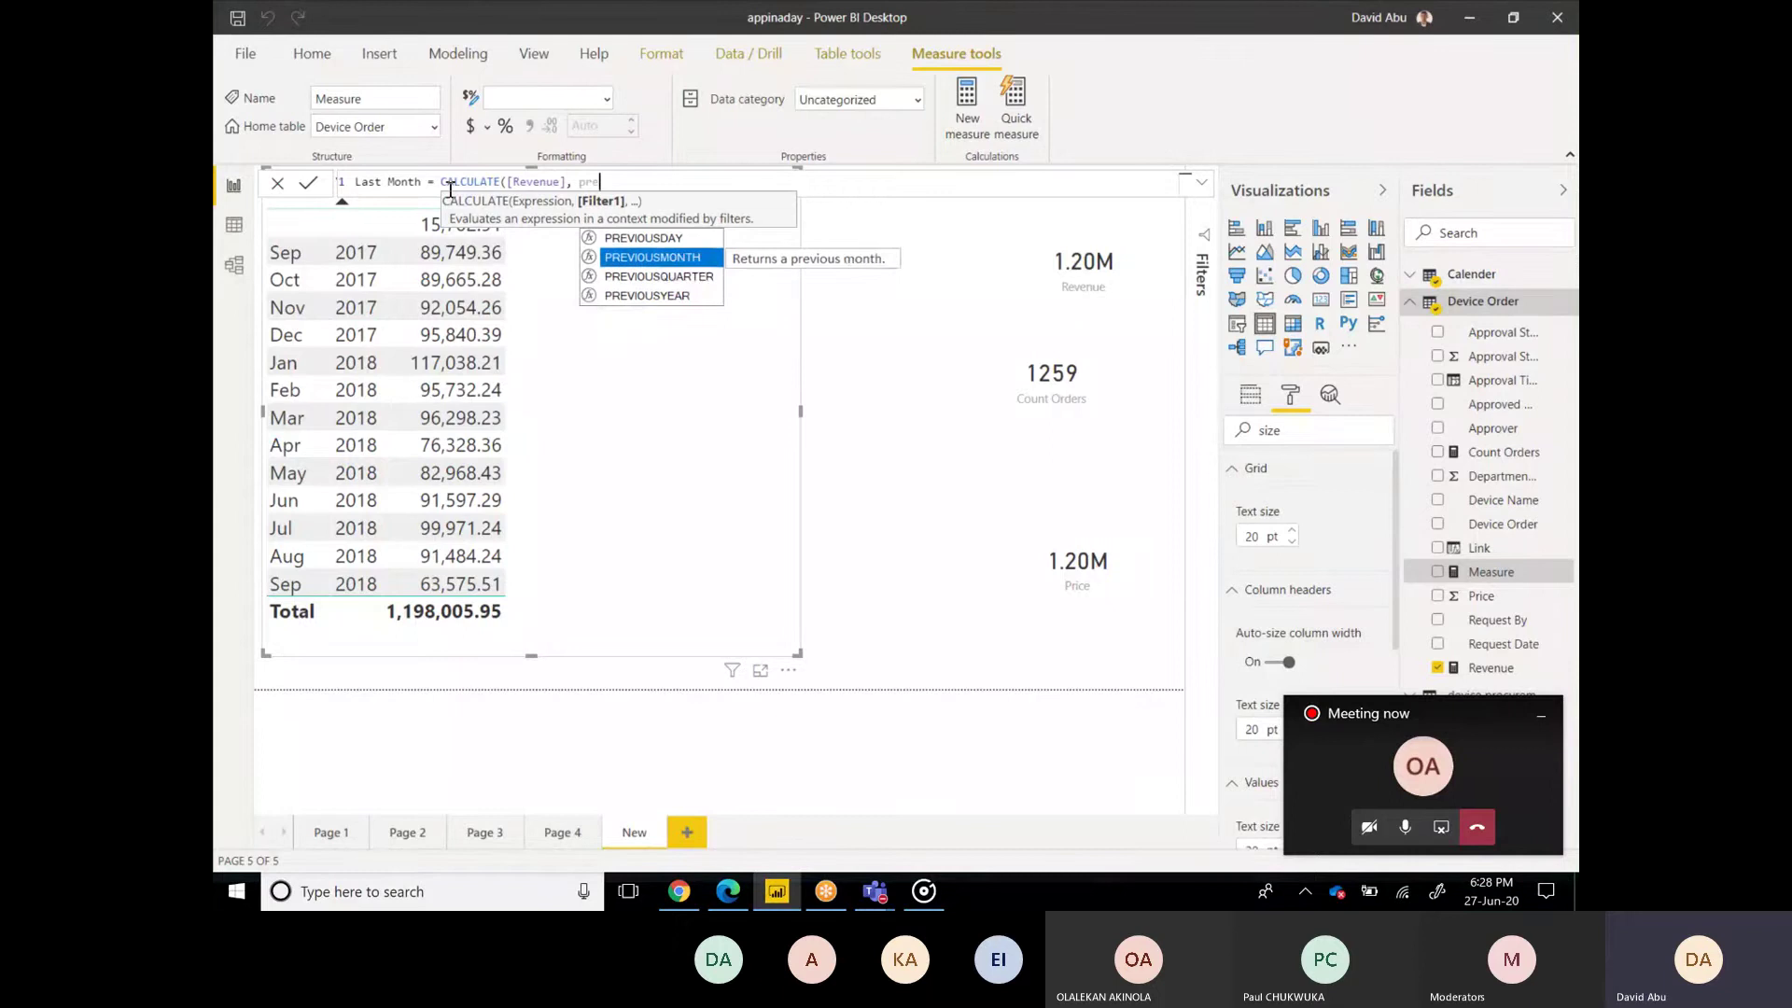
pyautogui.press('Tab')
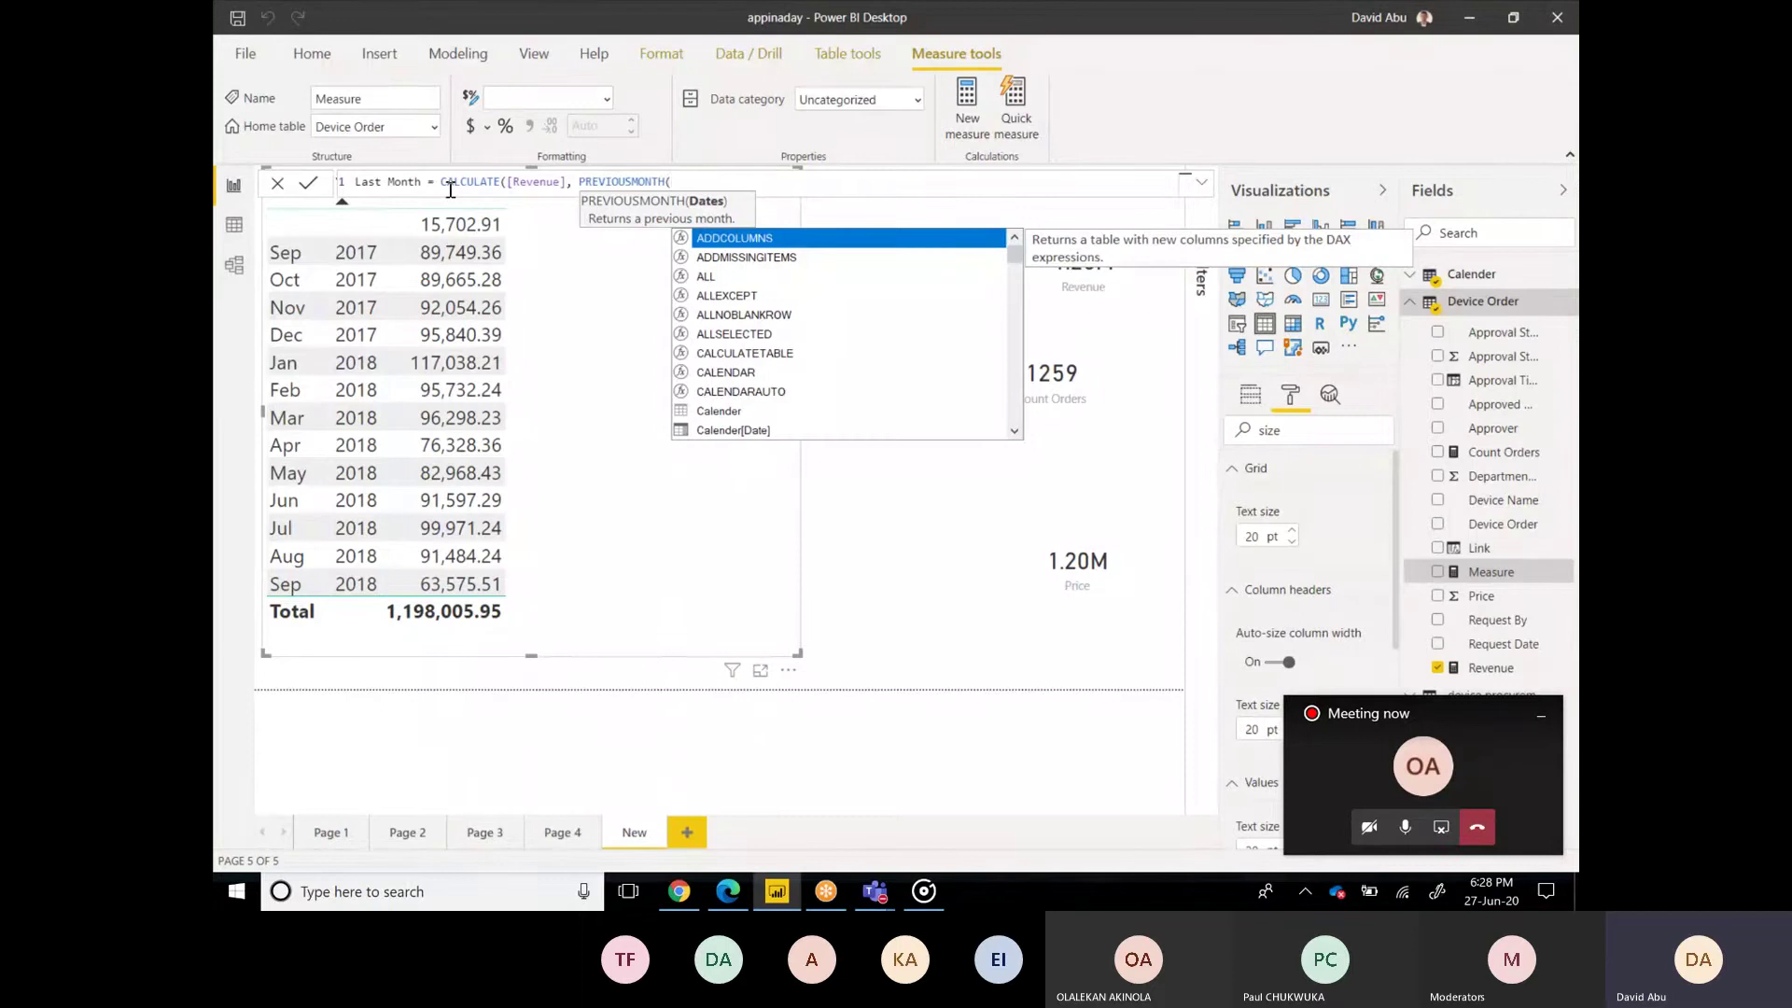
# Step: Complete the Last Month formula with Calender[Date] as the PREVIOUSMONTH argument and add the measure to the table visual
pyautogui.press('Down')
pyautogui.press('Down')
pyautogui.press('Down')
pyautogui.press('Down')
pyautogui.press('Down')
pyautogui.press('Down')
pyautogui.press('Down')
pyautogui.press('Down')
pyautogui.press('Down')
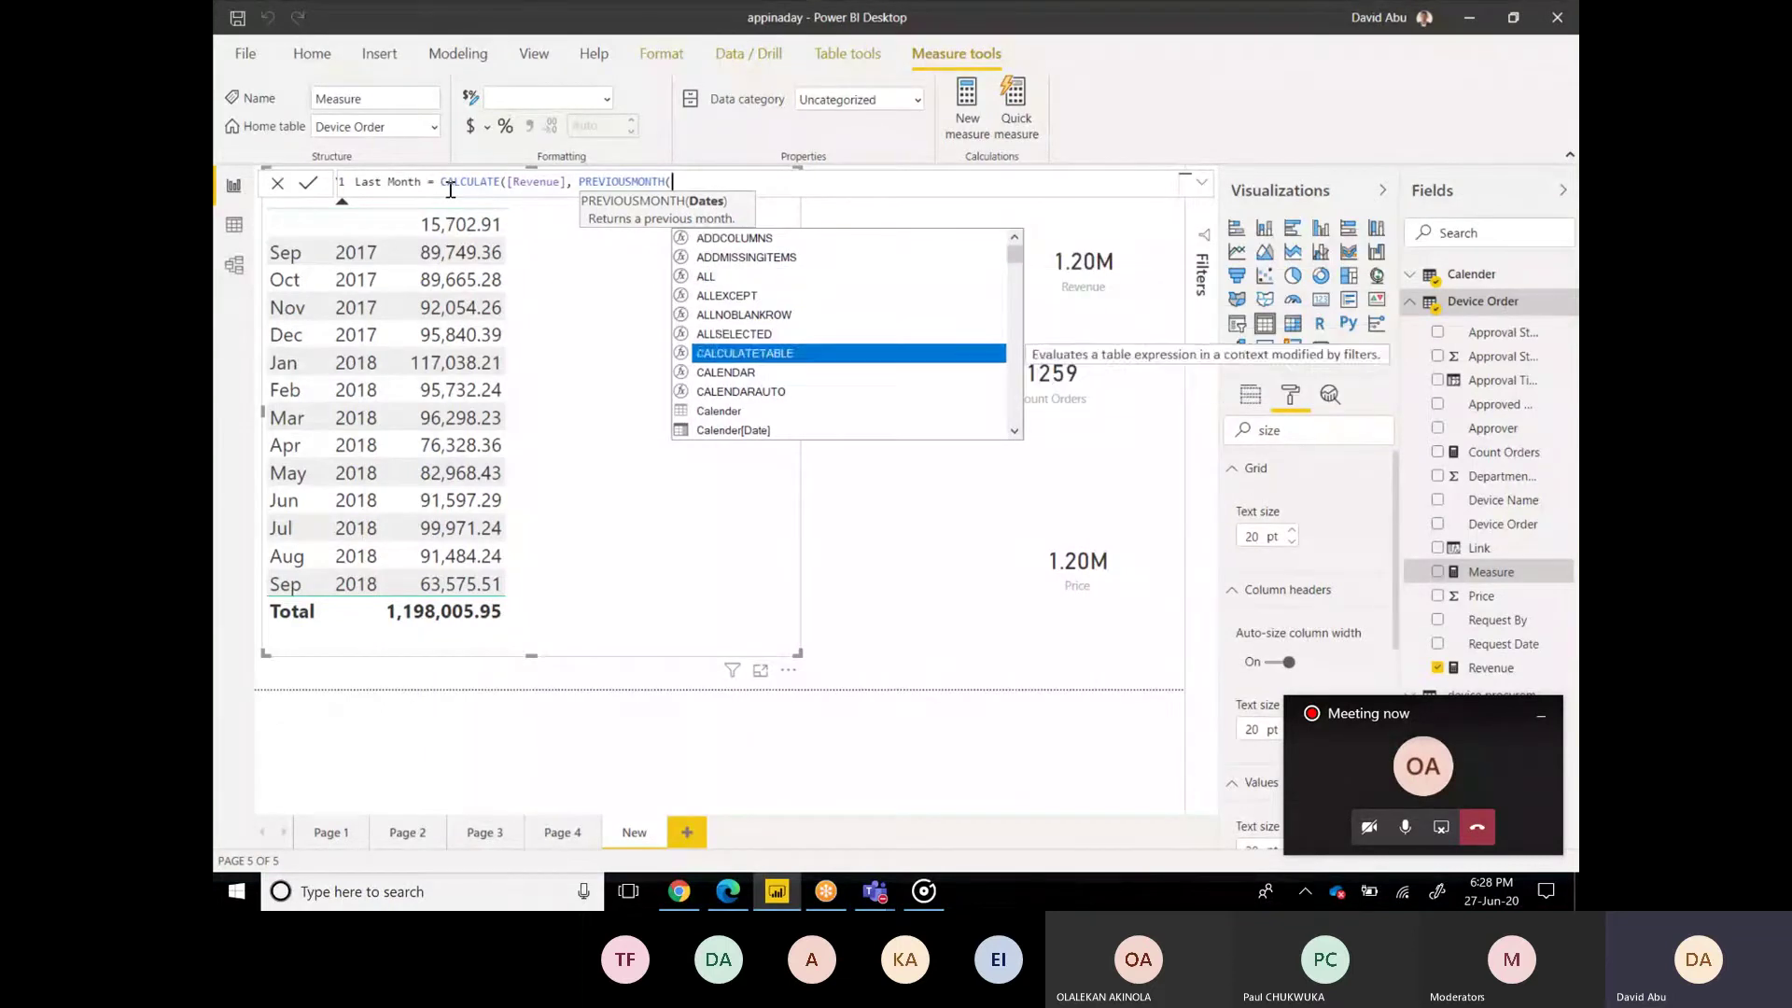
pyautogui.press('Down')
pyautogui.press('Tab')
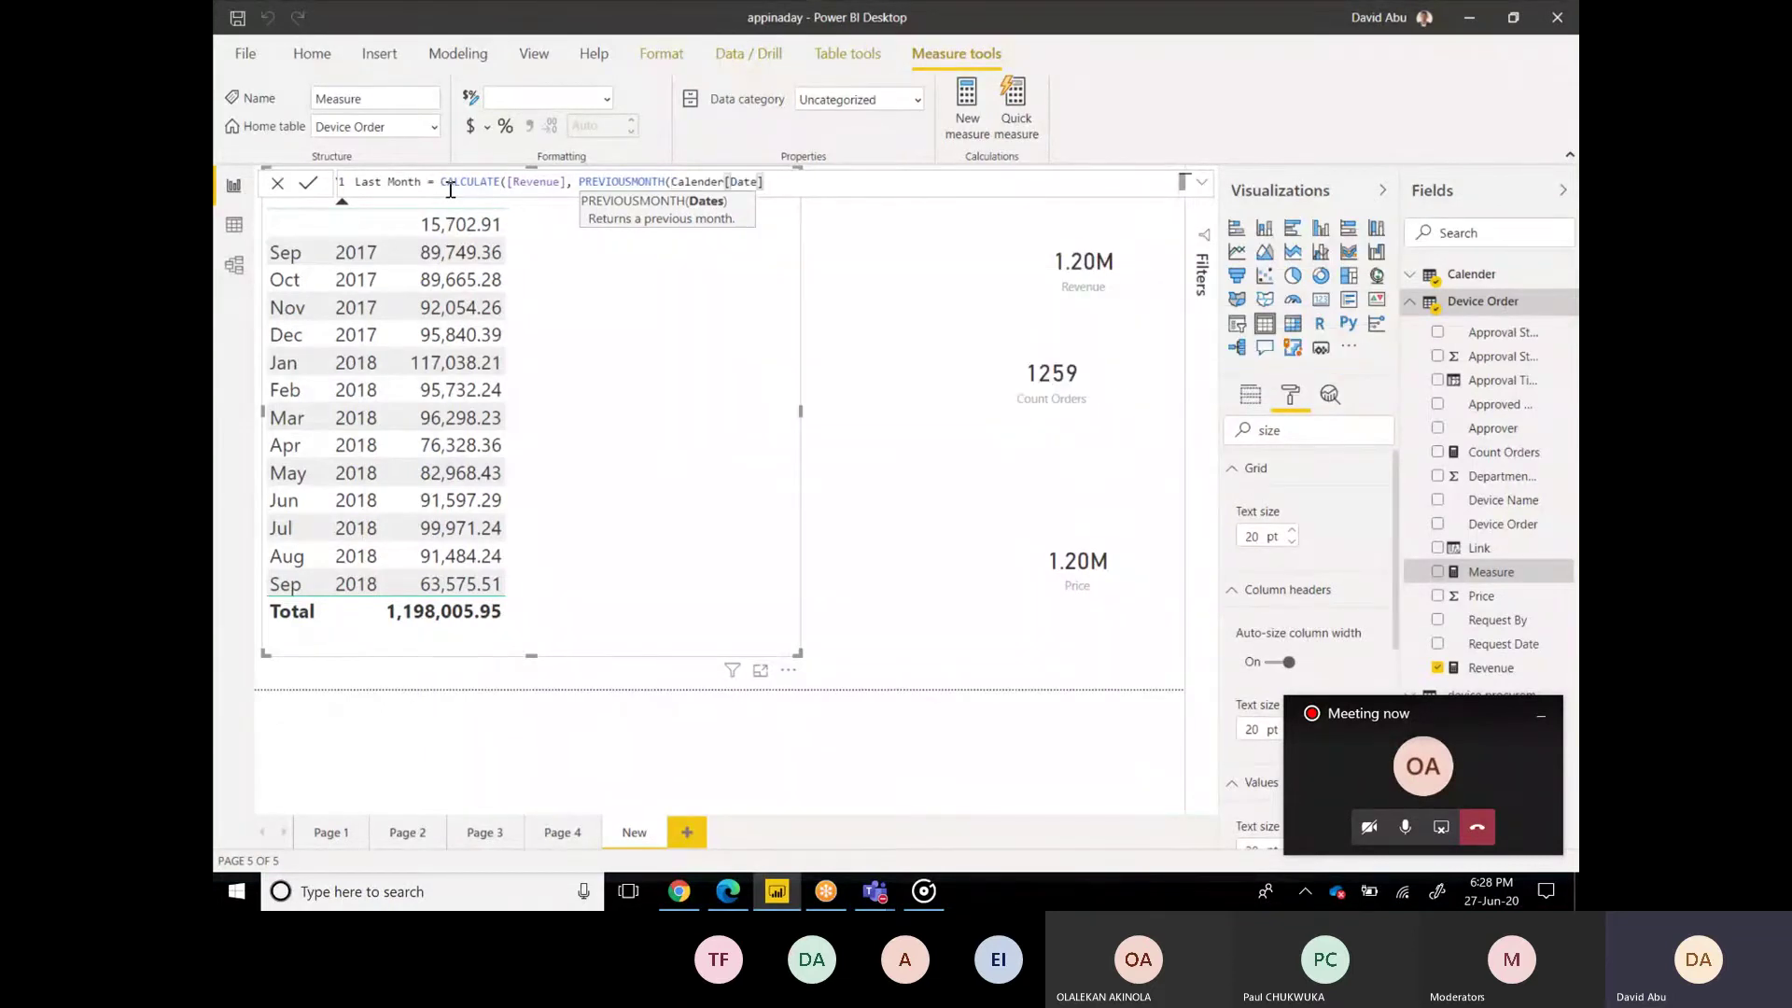
pyautogui.write('))')
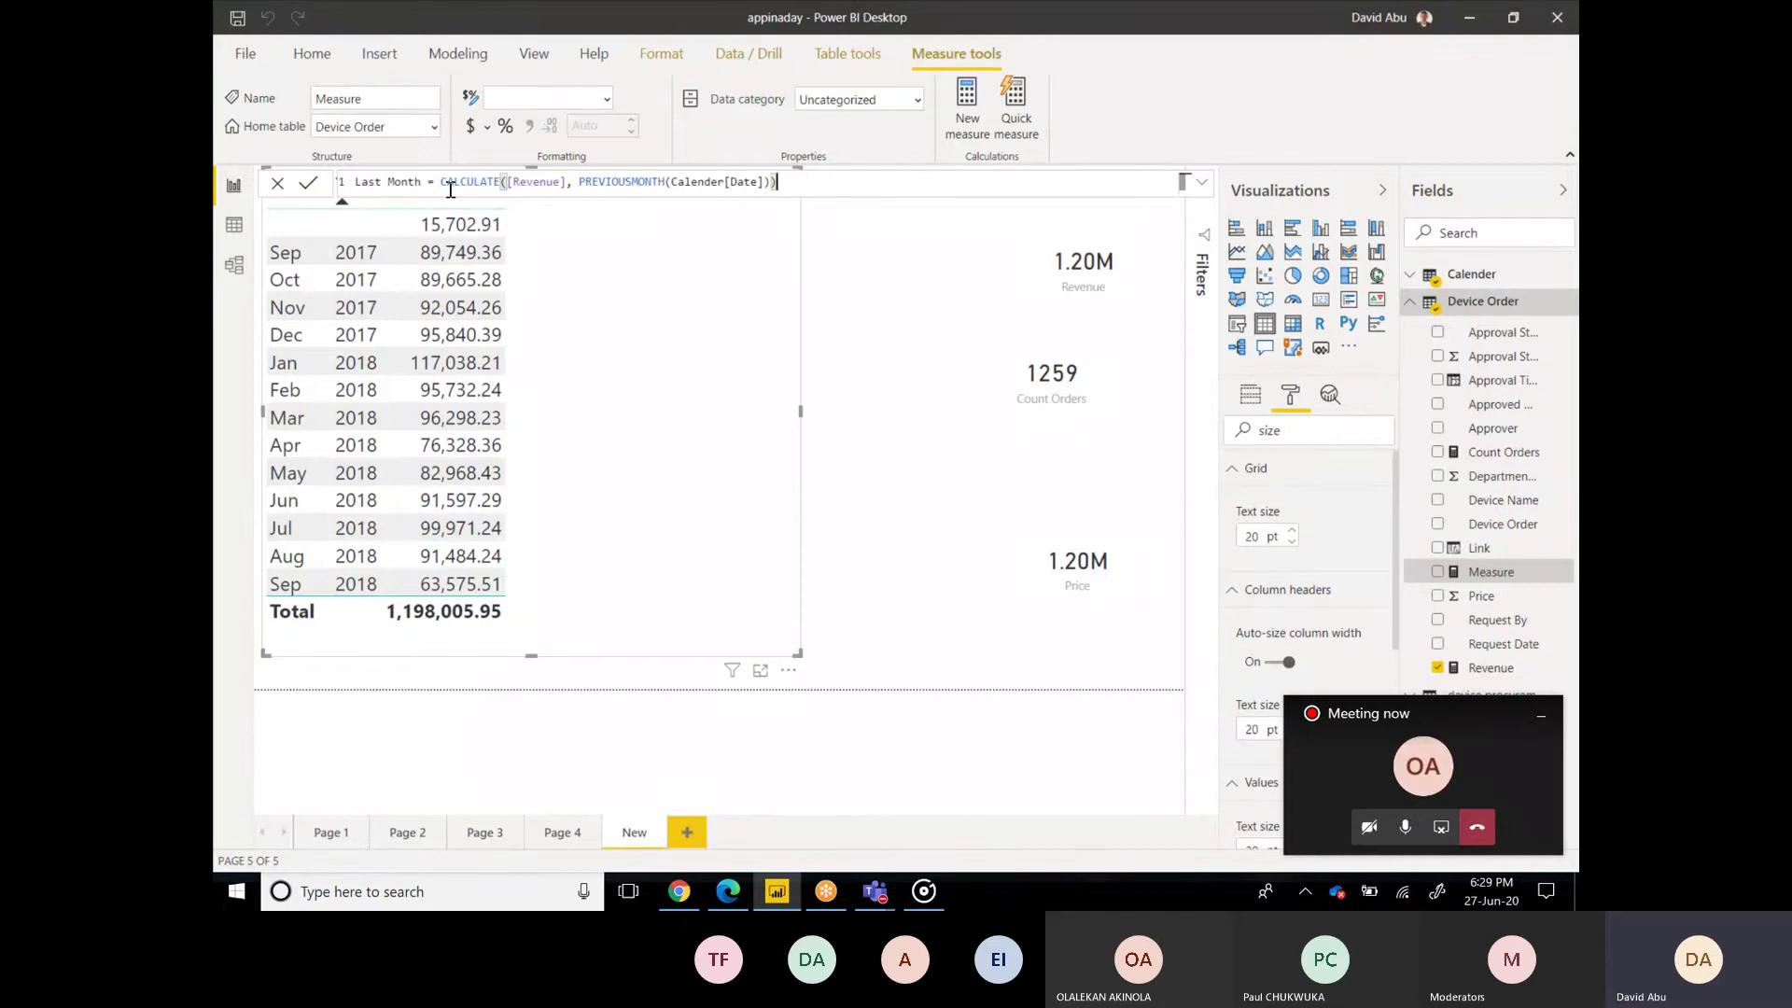
pyautogui.press('Return')
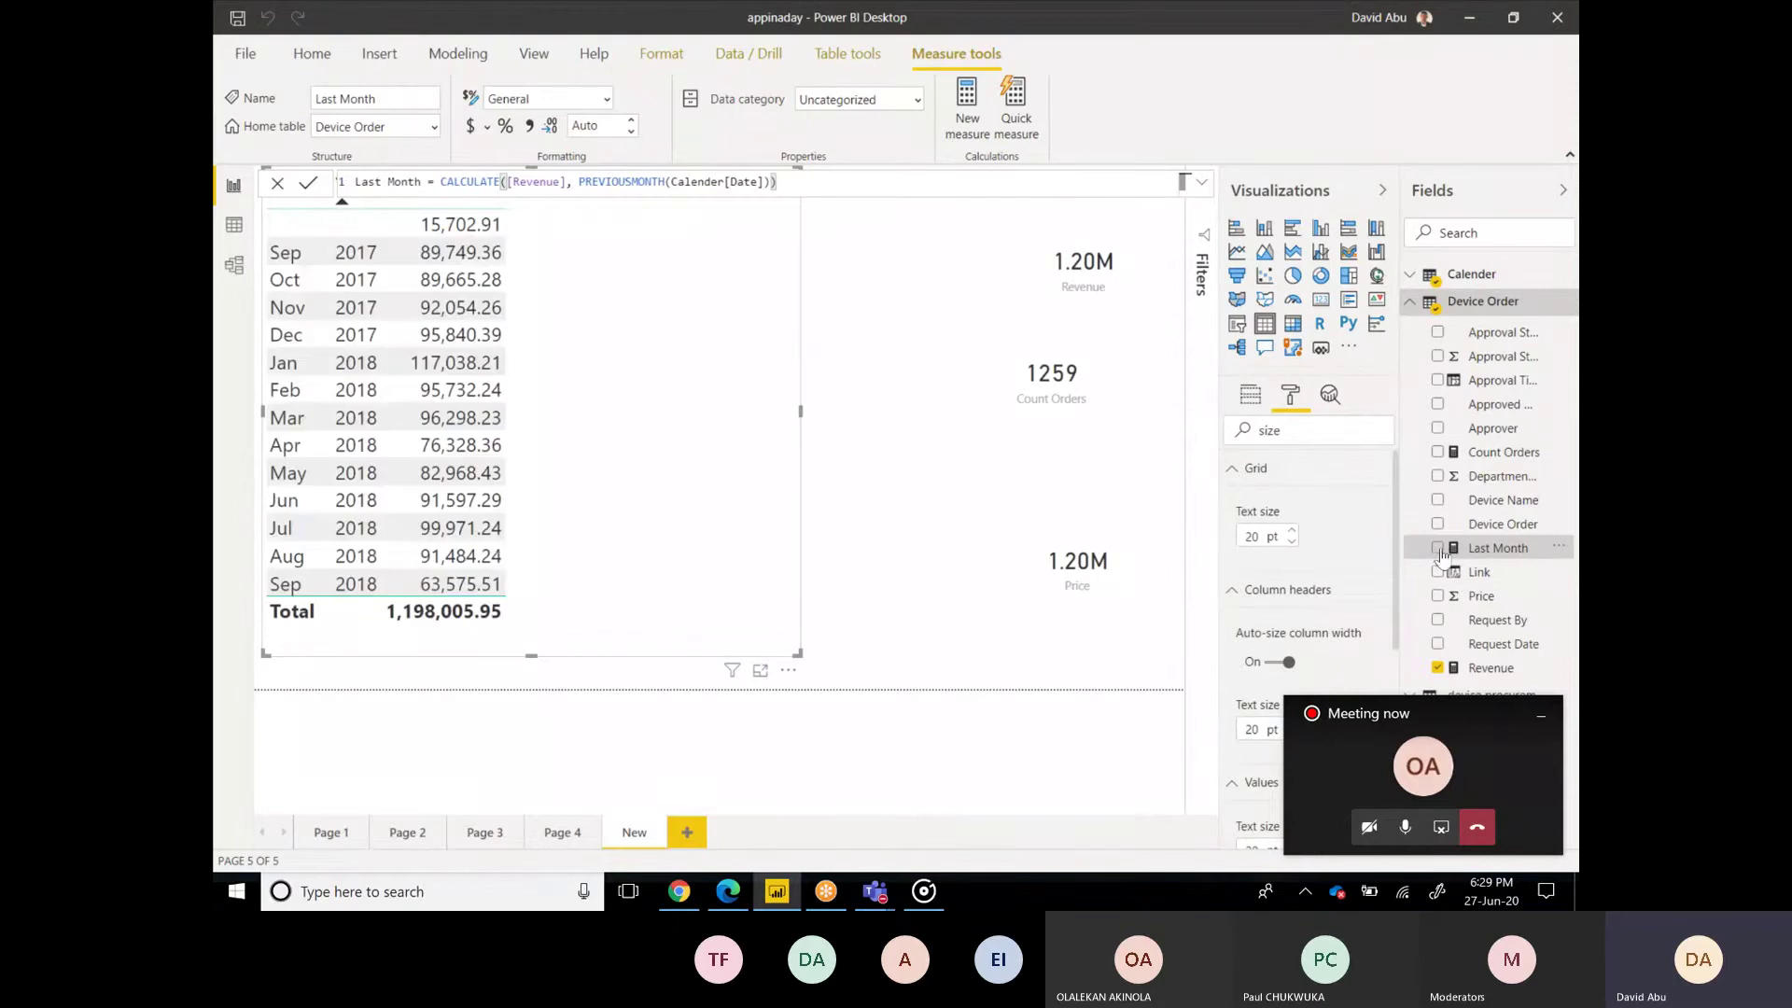
pyautogui.click(1438, 549)
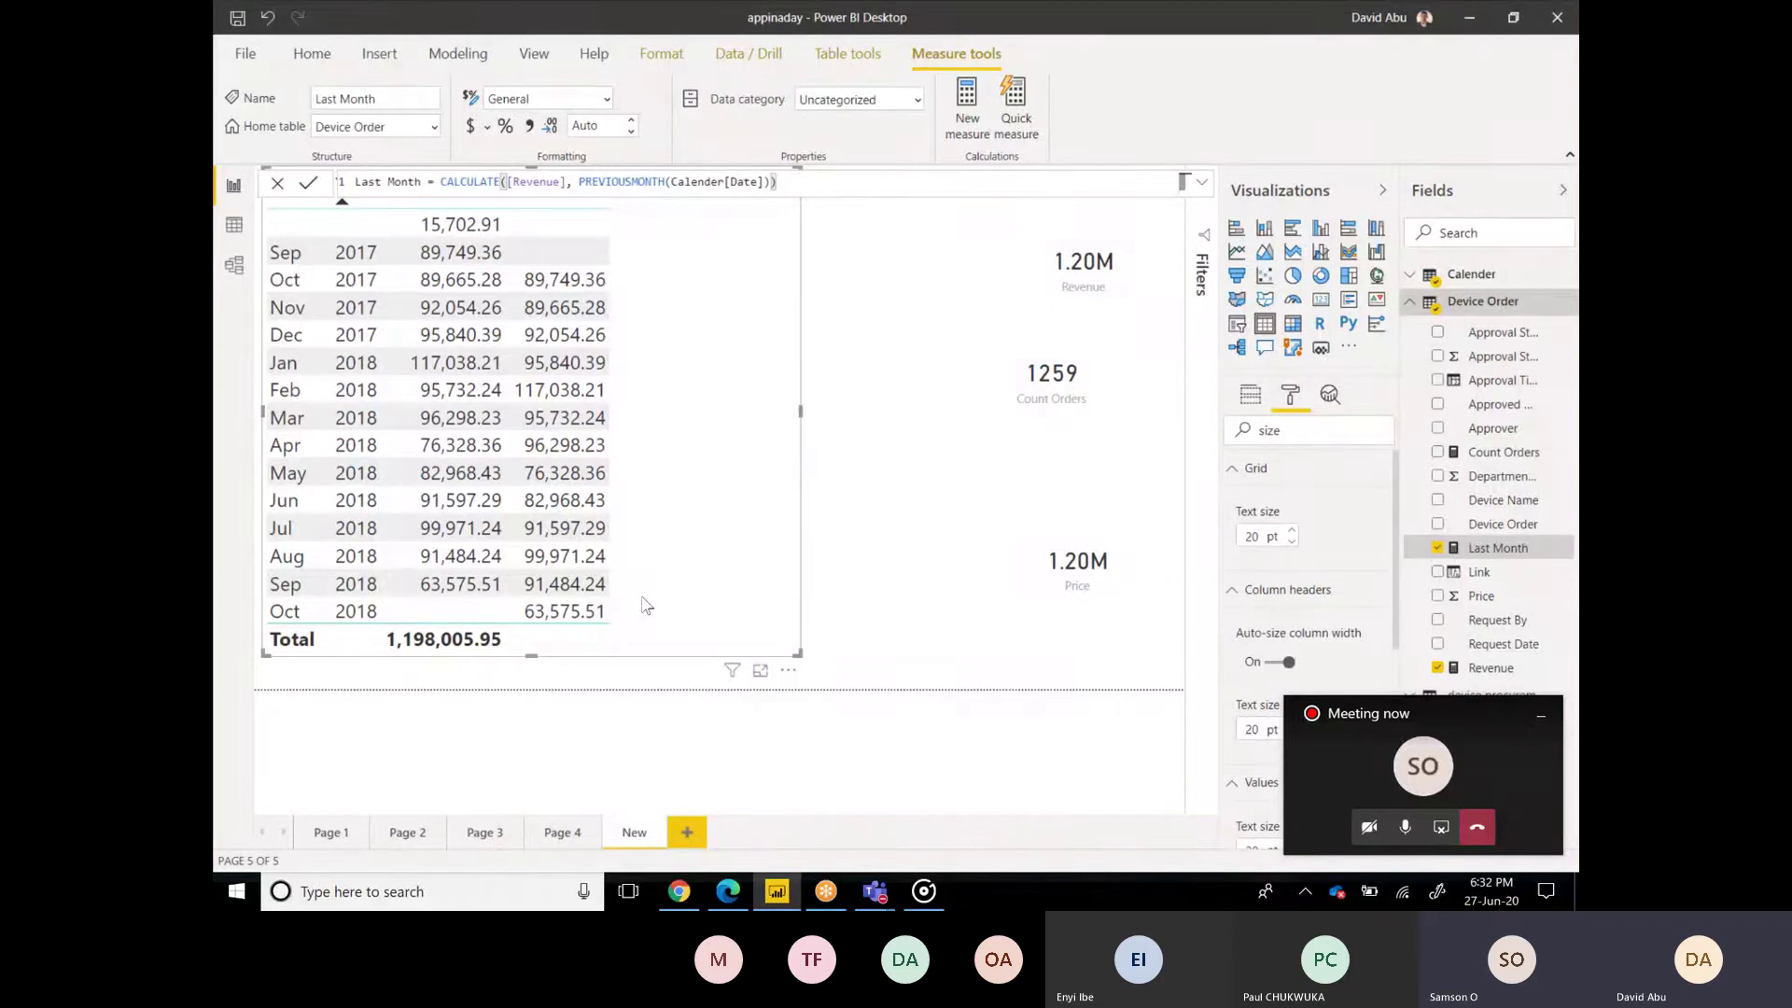
# Step: Switch to the Teams meeting window, close its participants list, and return to Power BI Desktop
pyautogui.click(1381, 781)
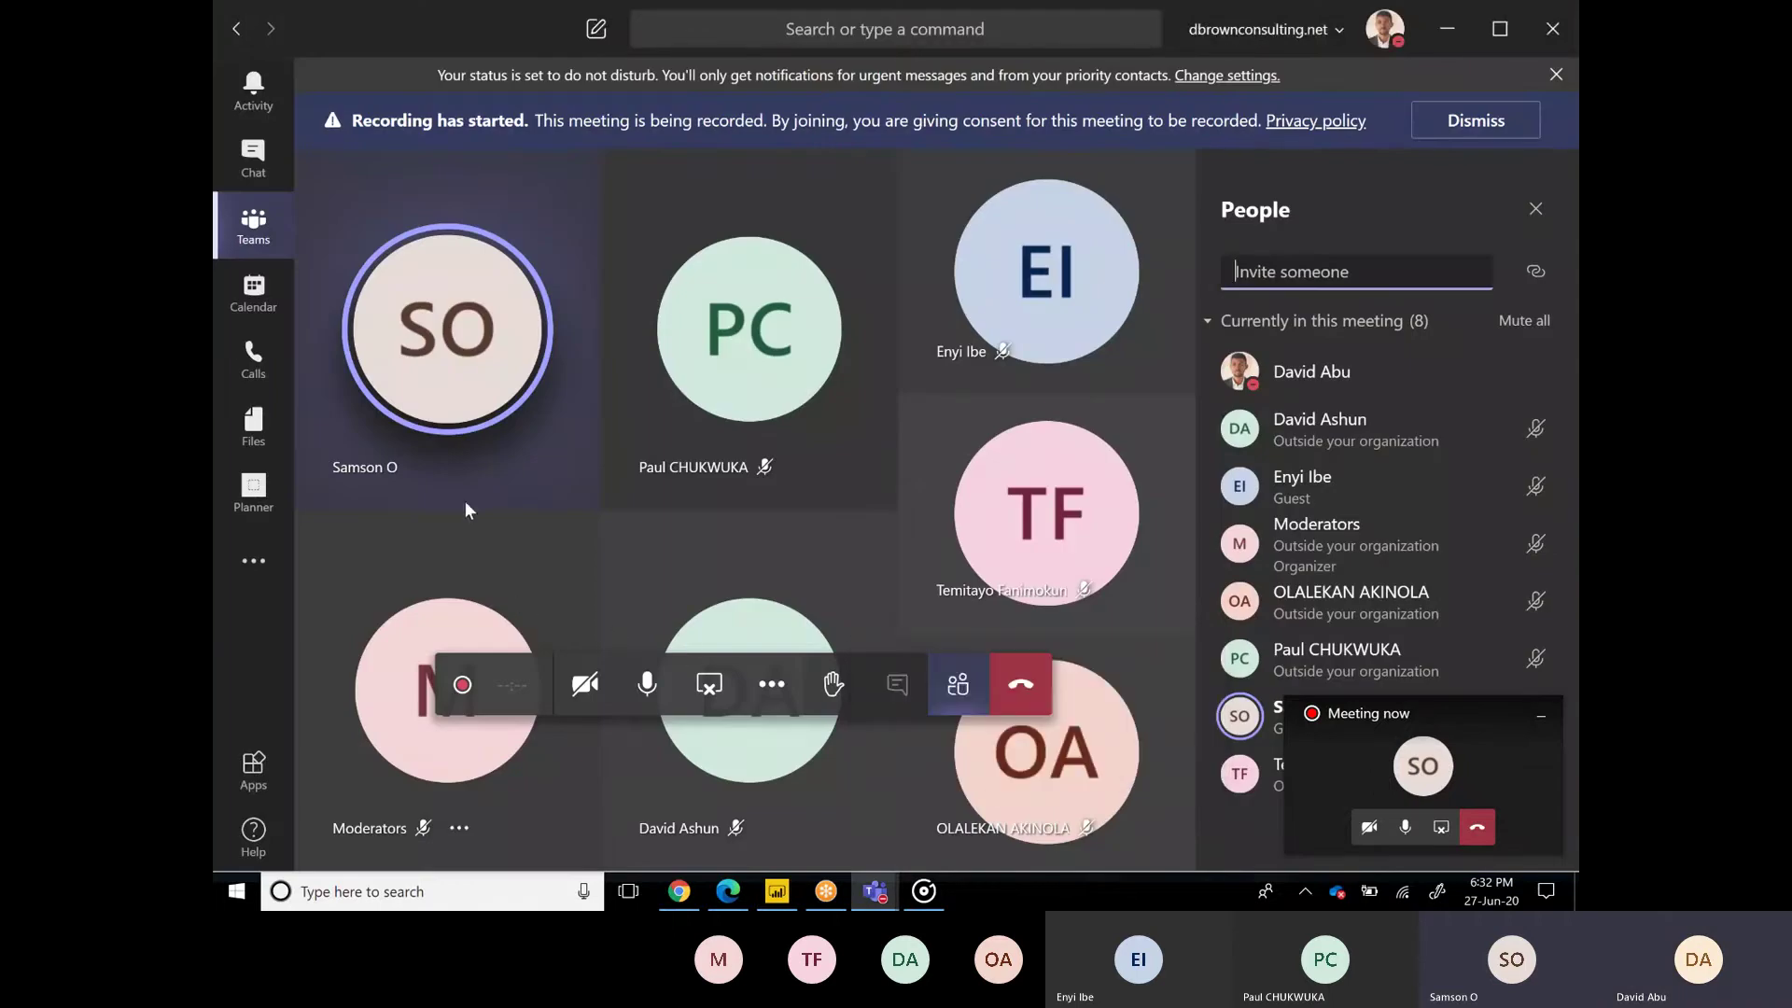
pyautogui.moveTo(424, 482)
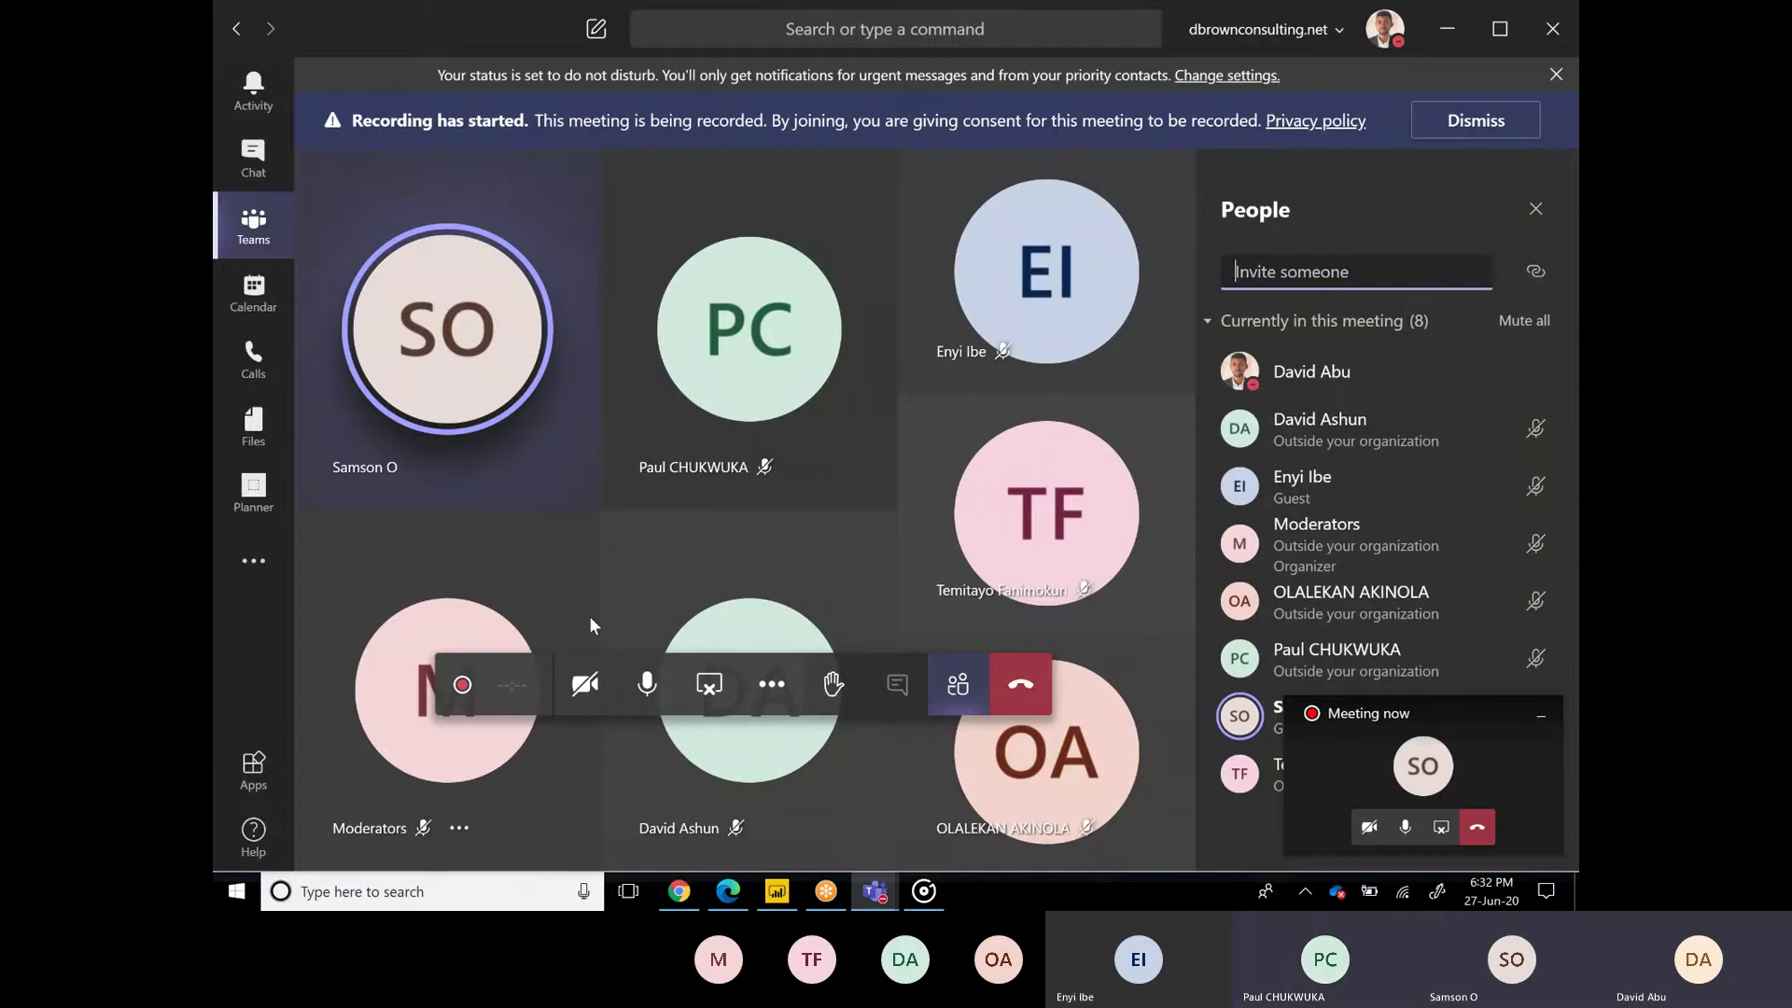
pyautogui.click(959, 687)
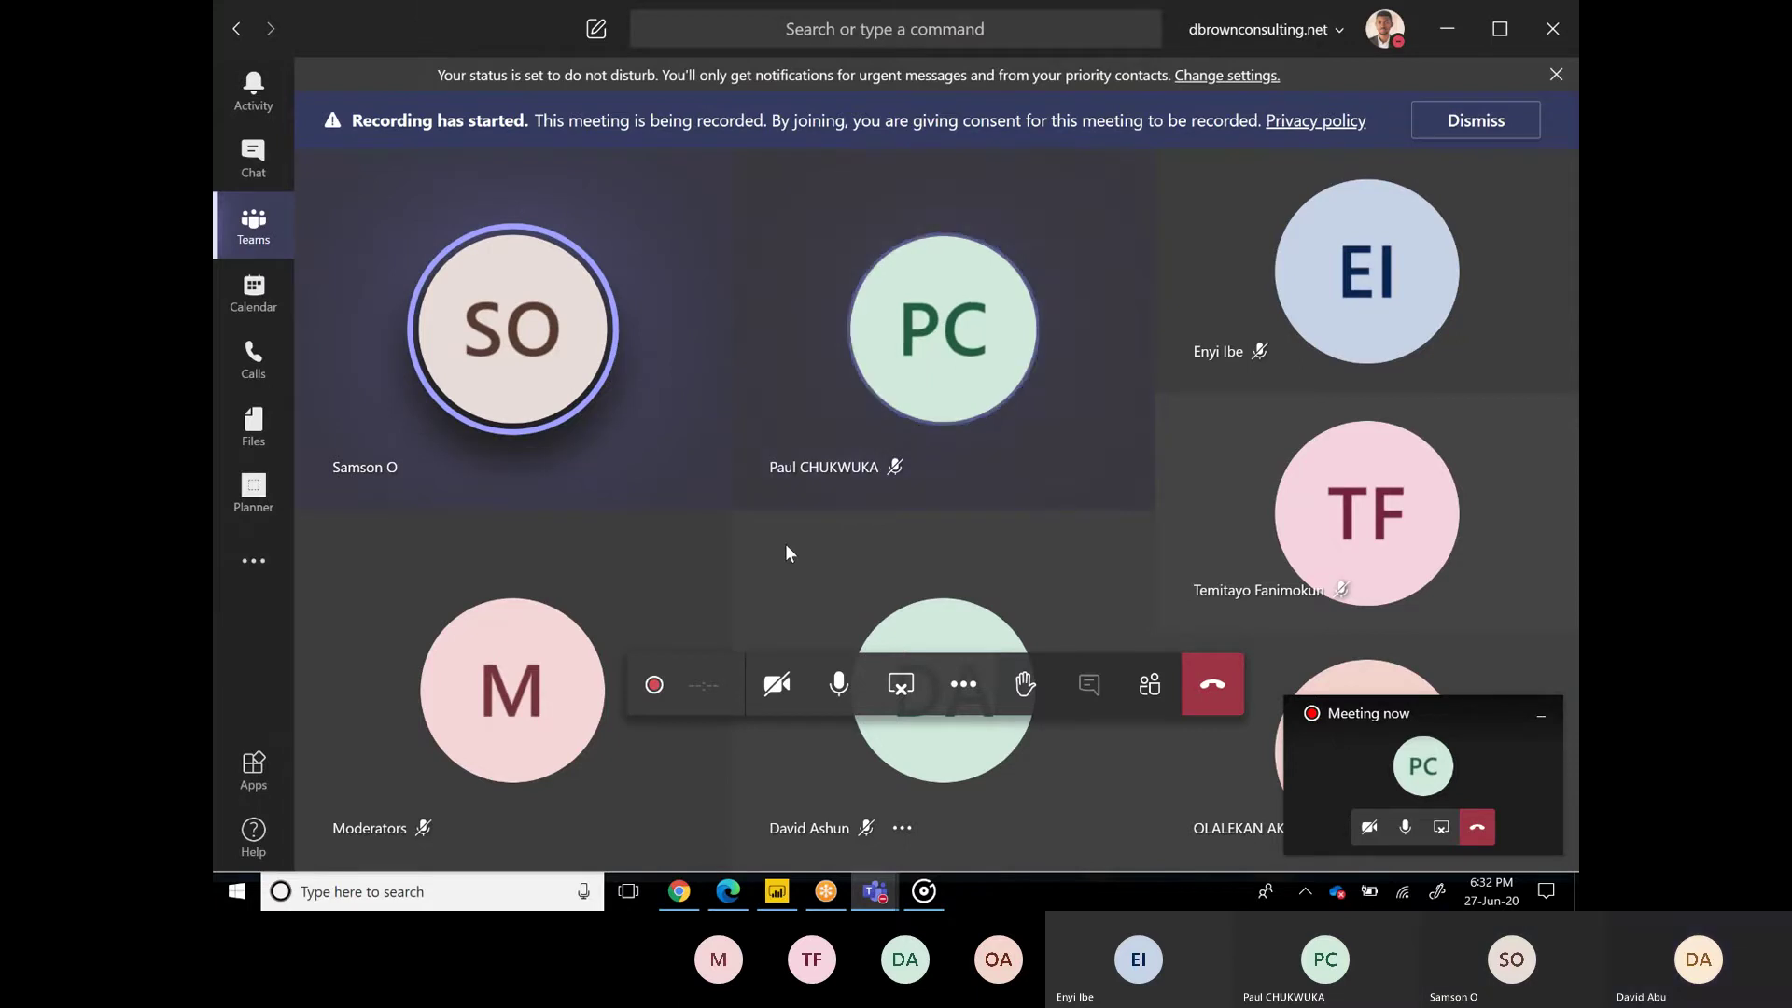
pyautogui.hotkey('alt', 'Tab')
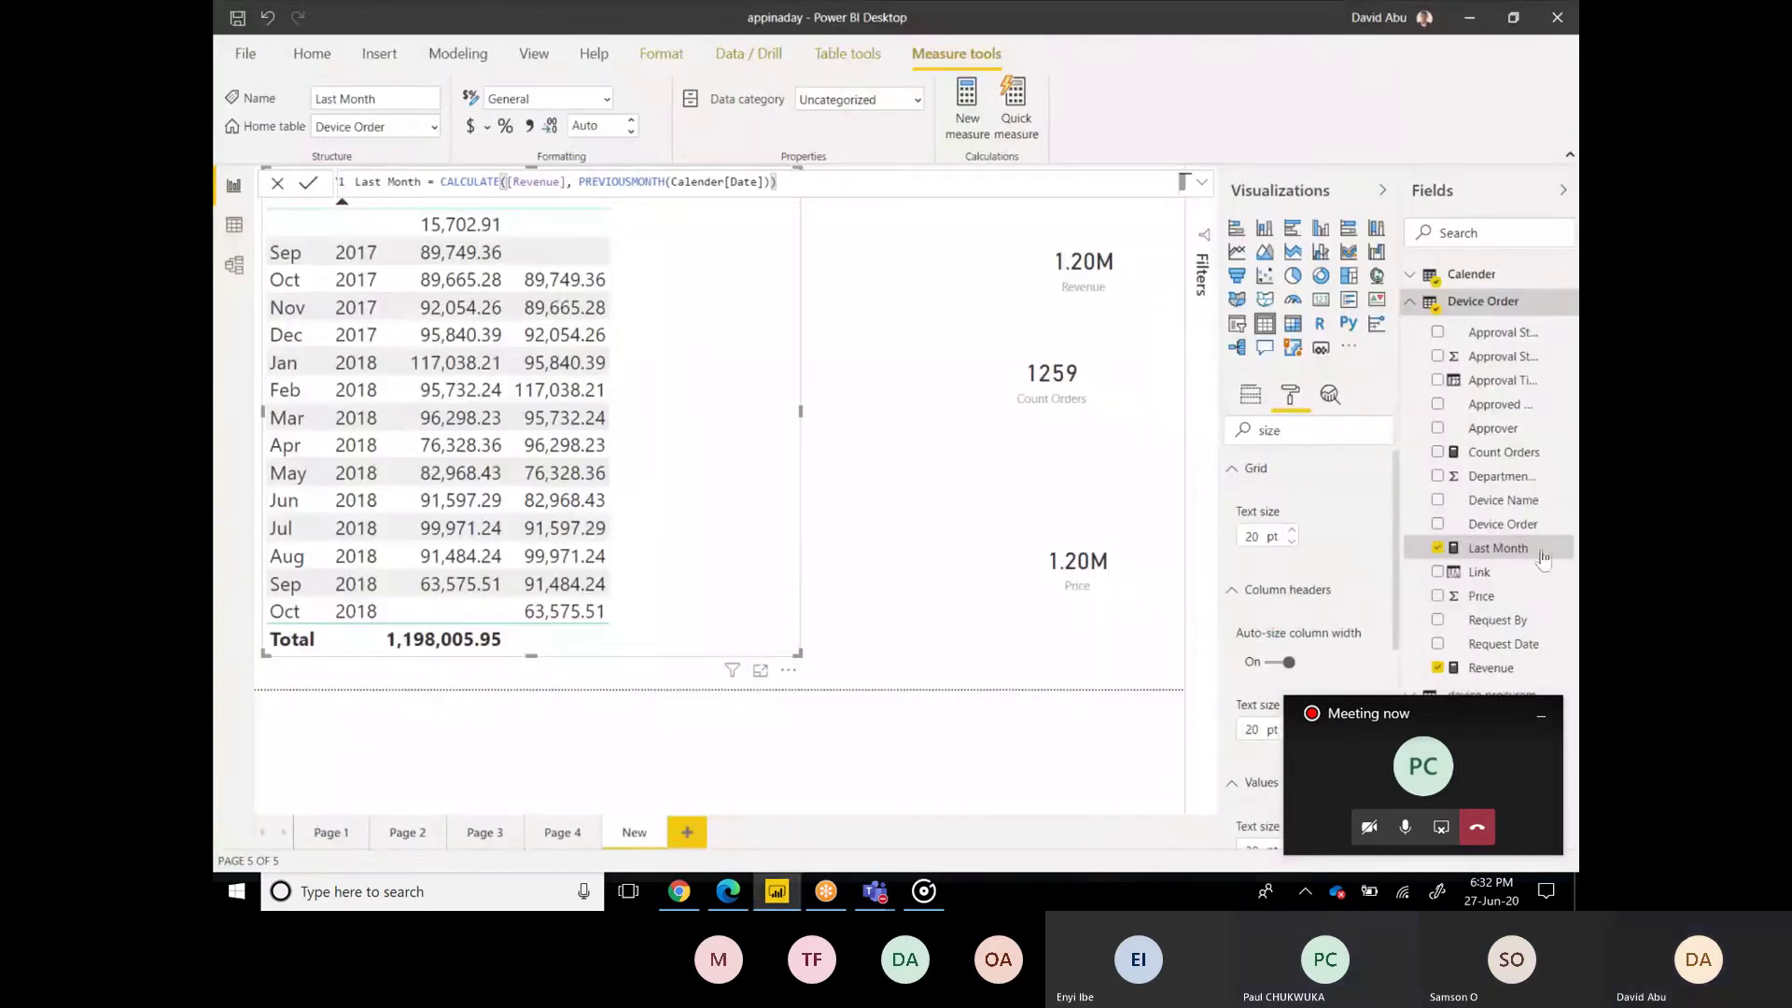
# Step: Create another new measure in the Device Order table and name it SPLY
pyautogui.rightClick(1494, 306)
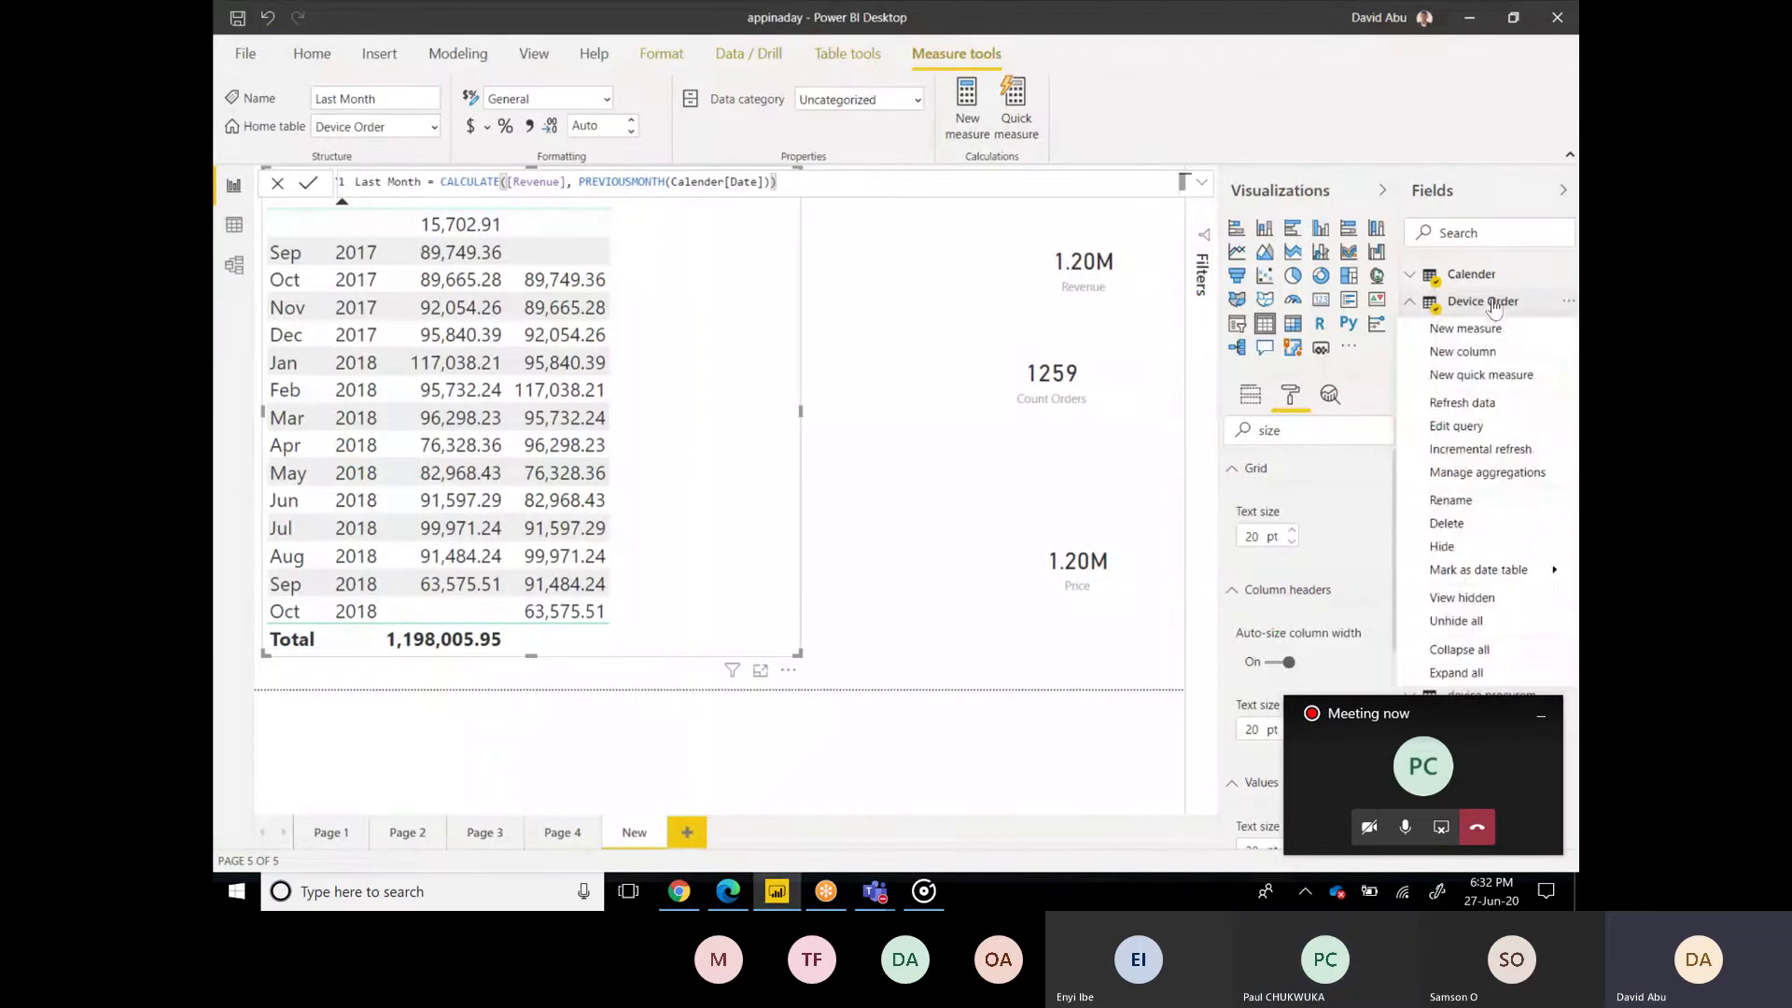
pyautogui.click(730, 280)
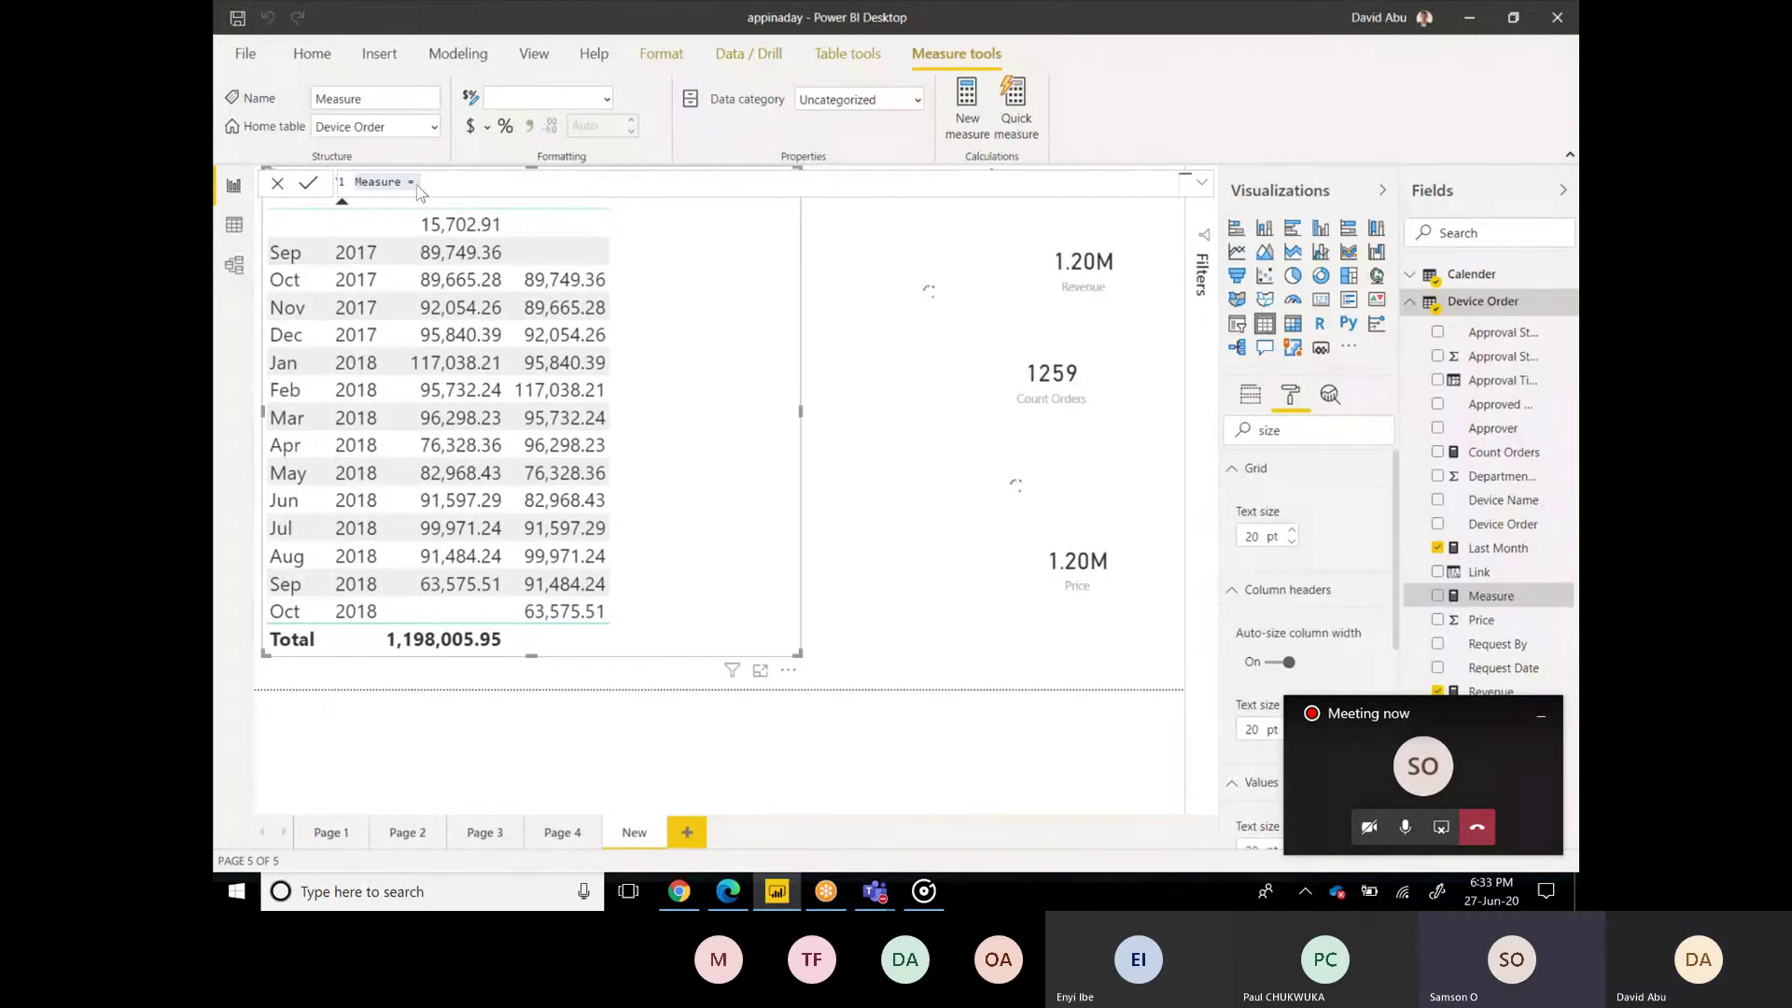
pyautogui.click(442, 185)
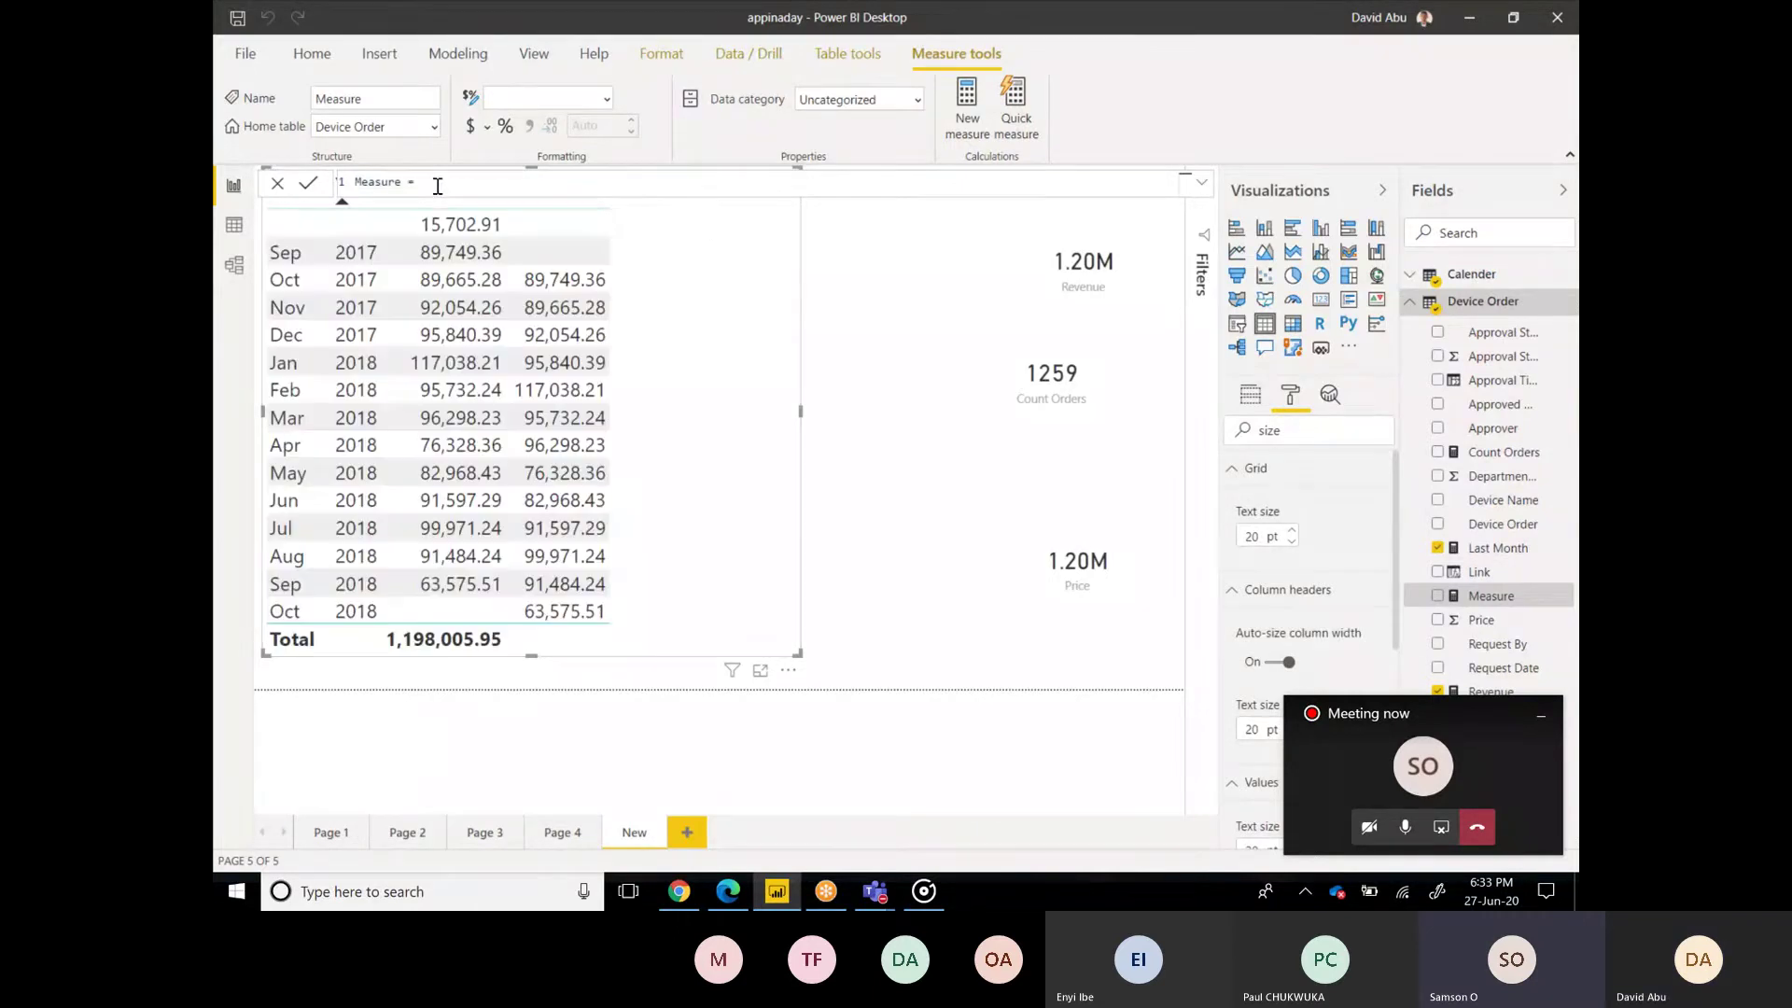
pyautogui.press('BackSpace')
pyautogui.press('BackSpace')
pyautogui.press('BackSpace')
pyautogui.press('BackSpace')
pyautogui.press('BackSpace')
pyautogui.press('BackSpace')
pyautogui.write('Sam')
pyautogui.press('BackSpace')
pyautogui.press('BackSpace')
pyautogui.write('P1')
pyautogui.press('BackSpace')
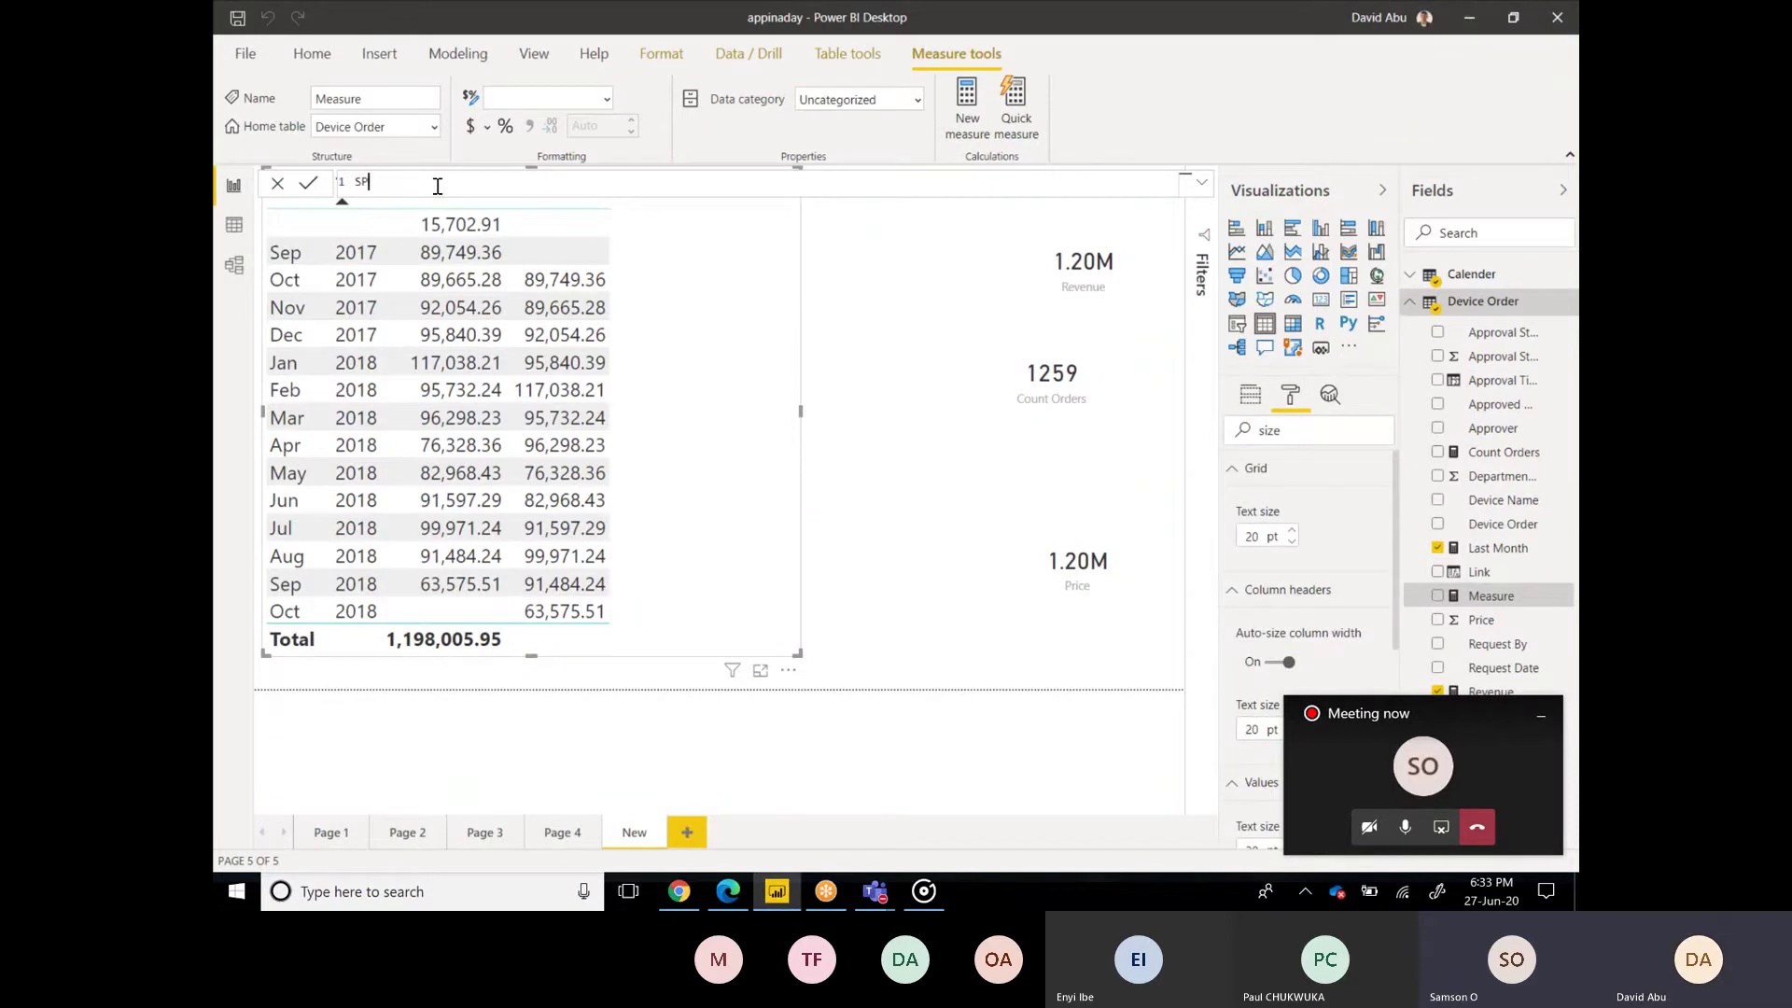
pyautogui.write('LY=')
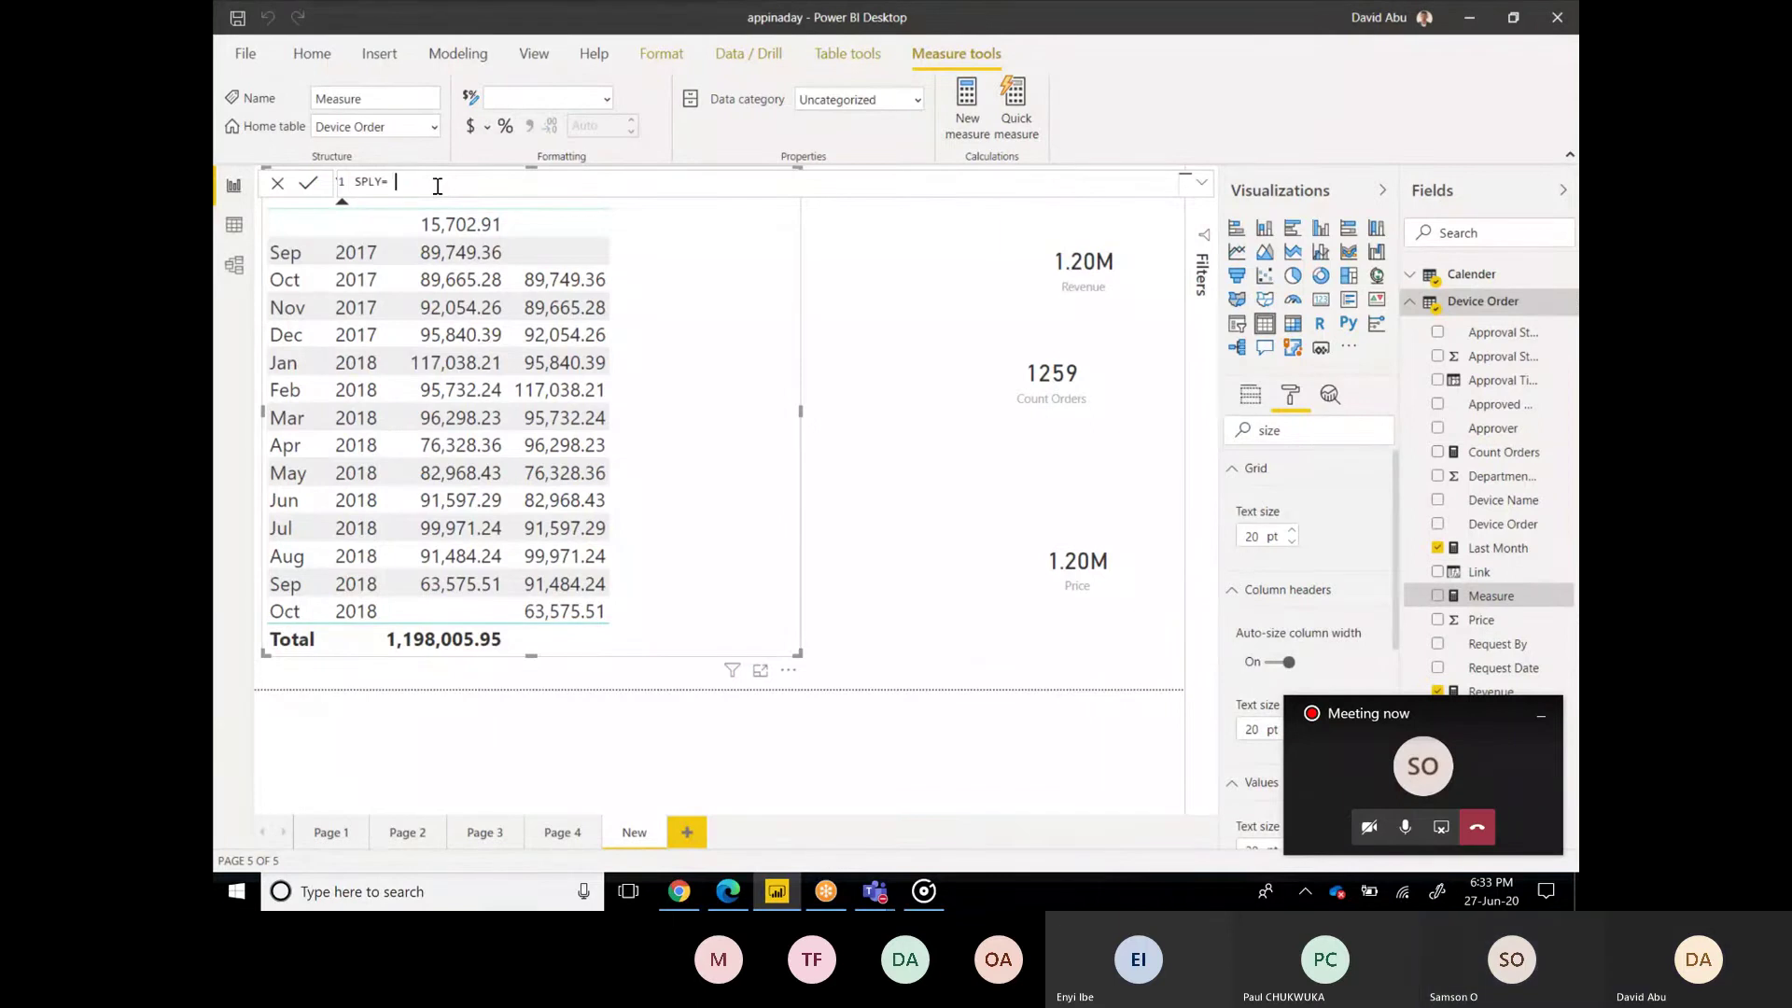
# Step: Begin the SPLY formula with CALCULATE on the [Revenue] measure and SAMEPERIODLASTYEAR as its filter
pyautogui.write('CALCULATE(')
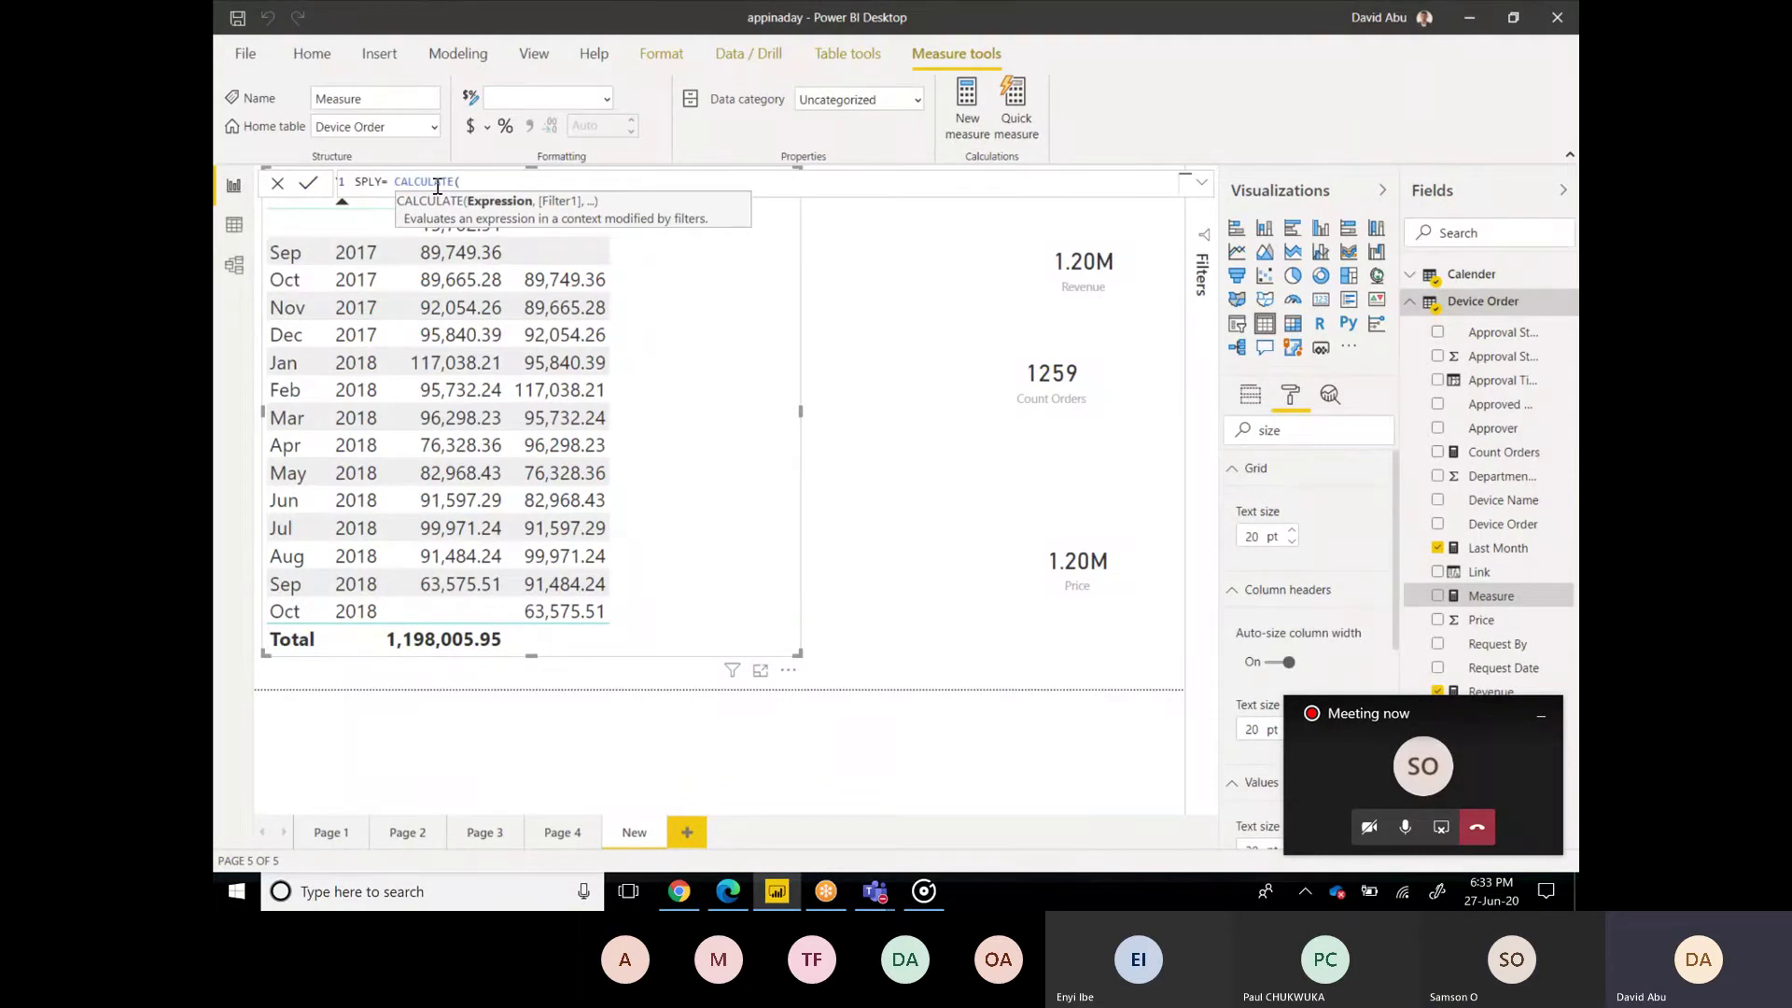
pyautogui.write('rev')
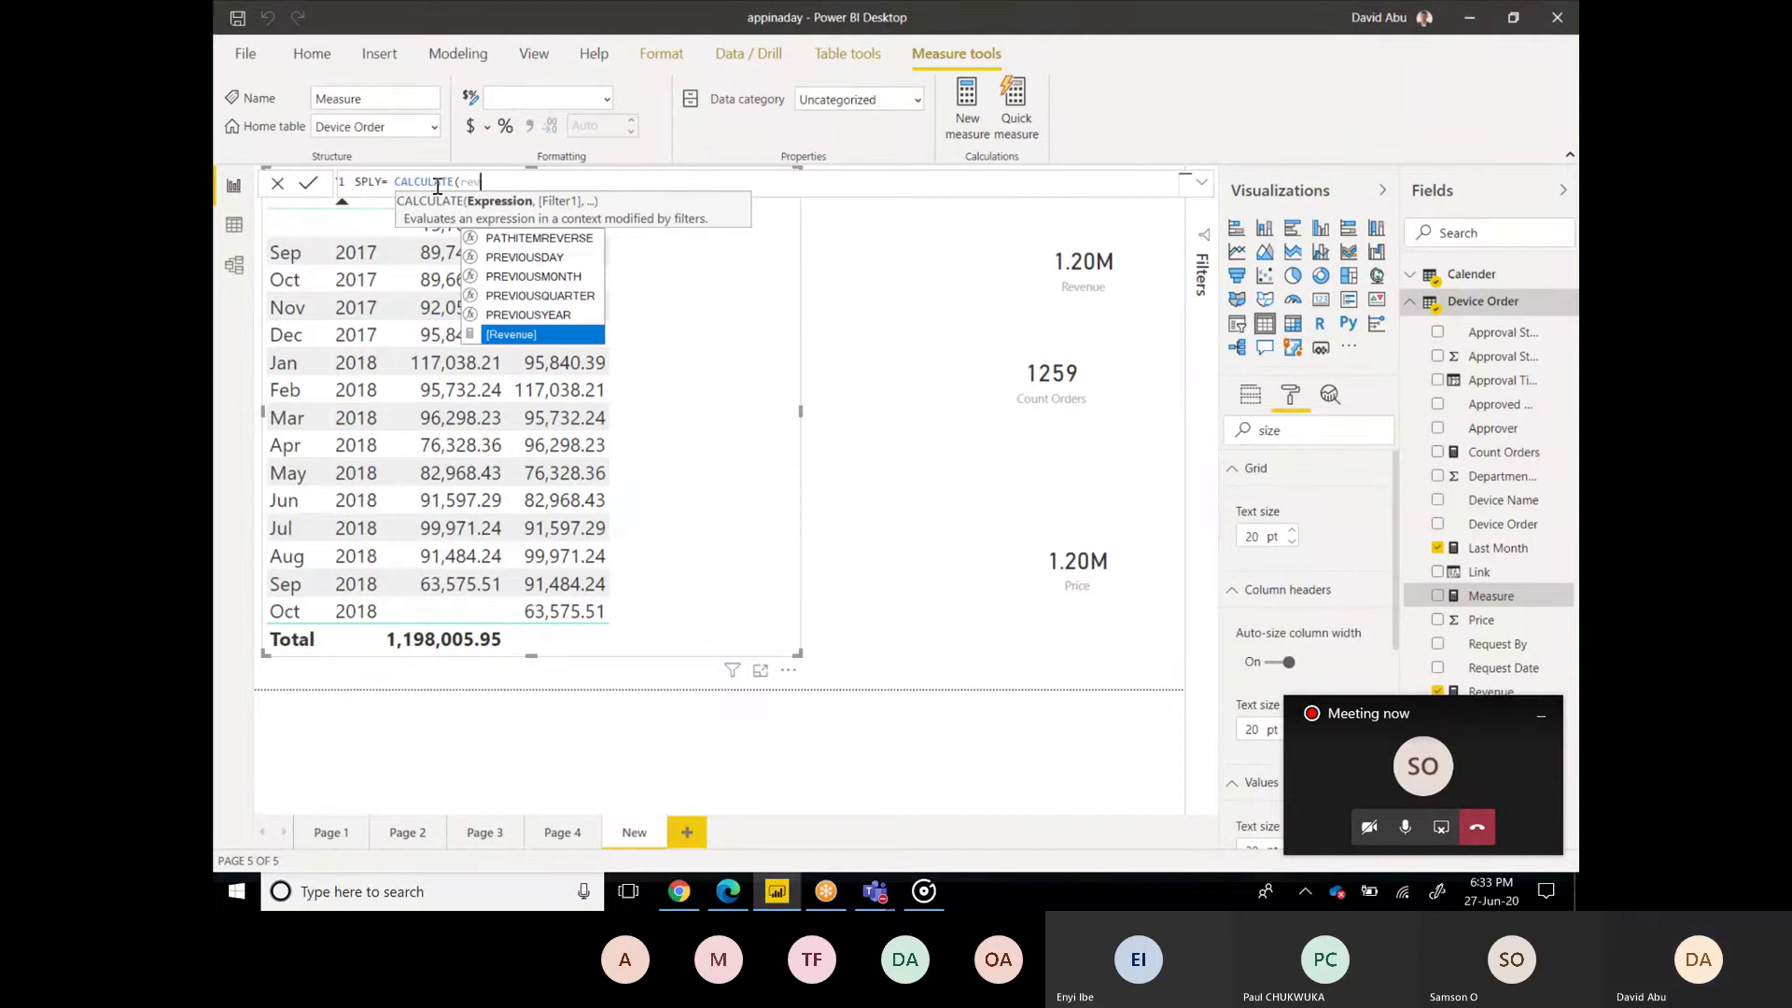
pyautogui.press('Tab')
pyautogui.write(',')
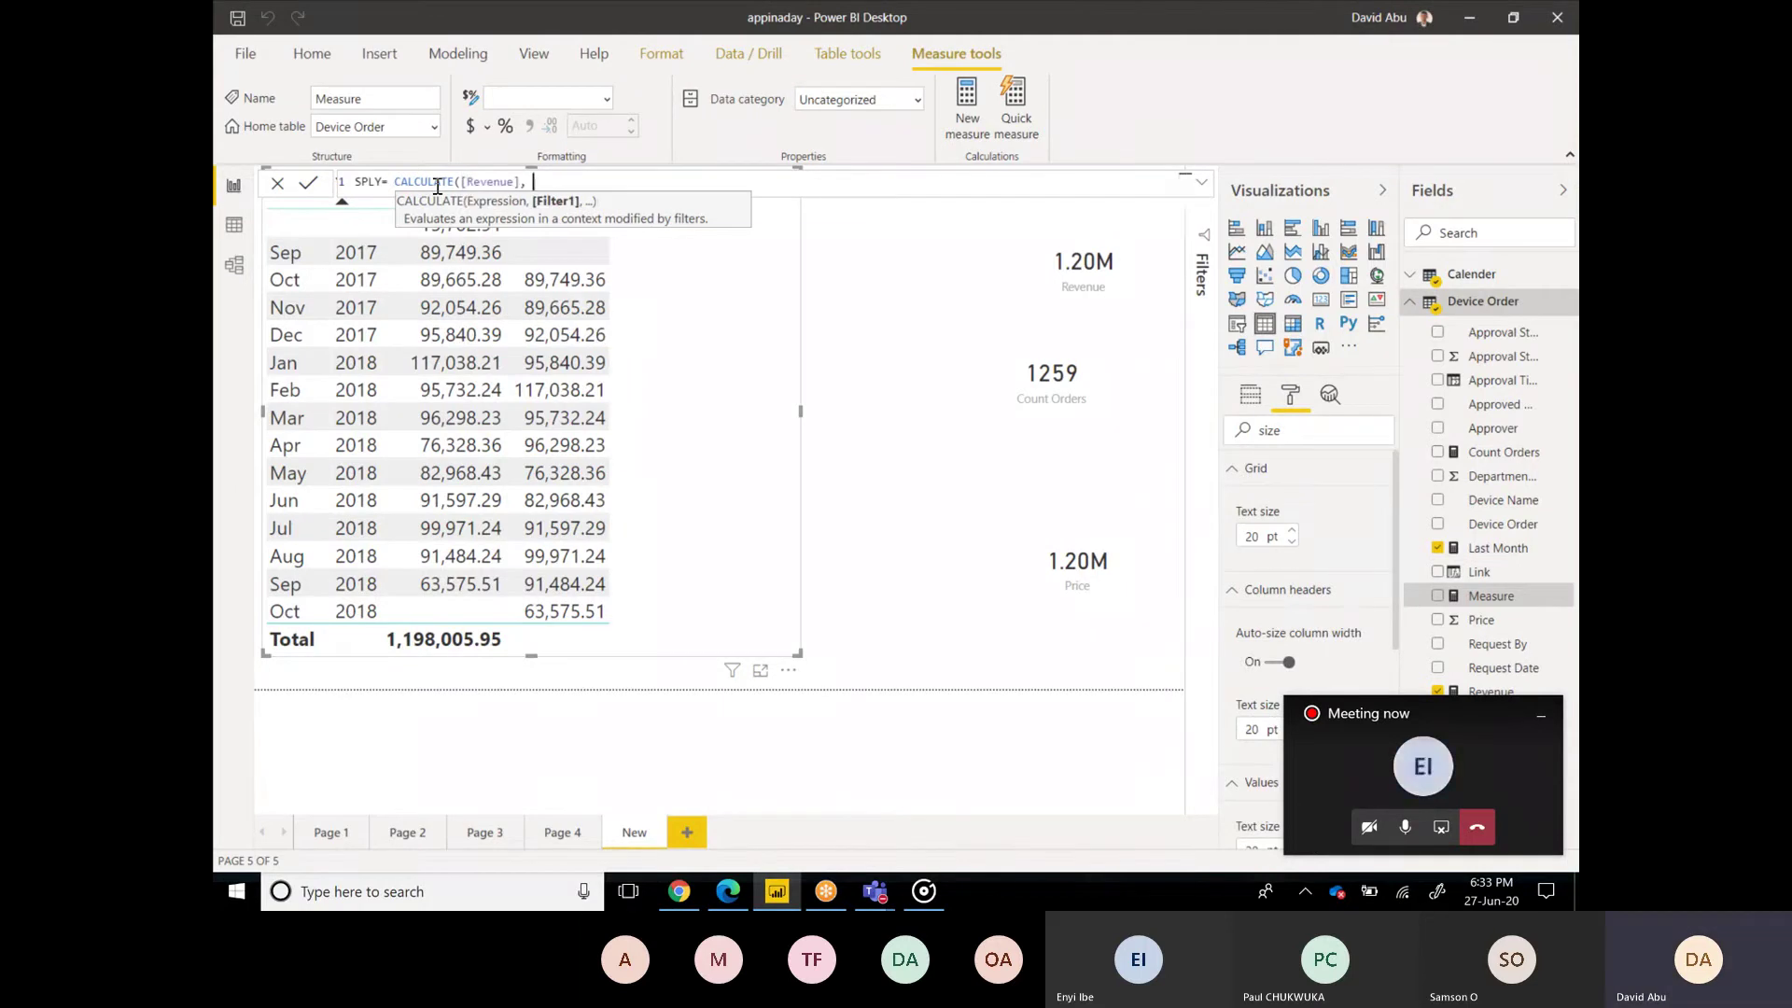
pyautogui.write(' Same')
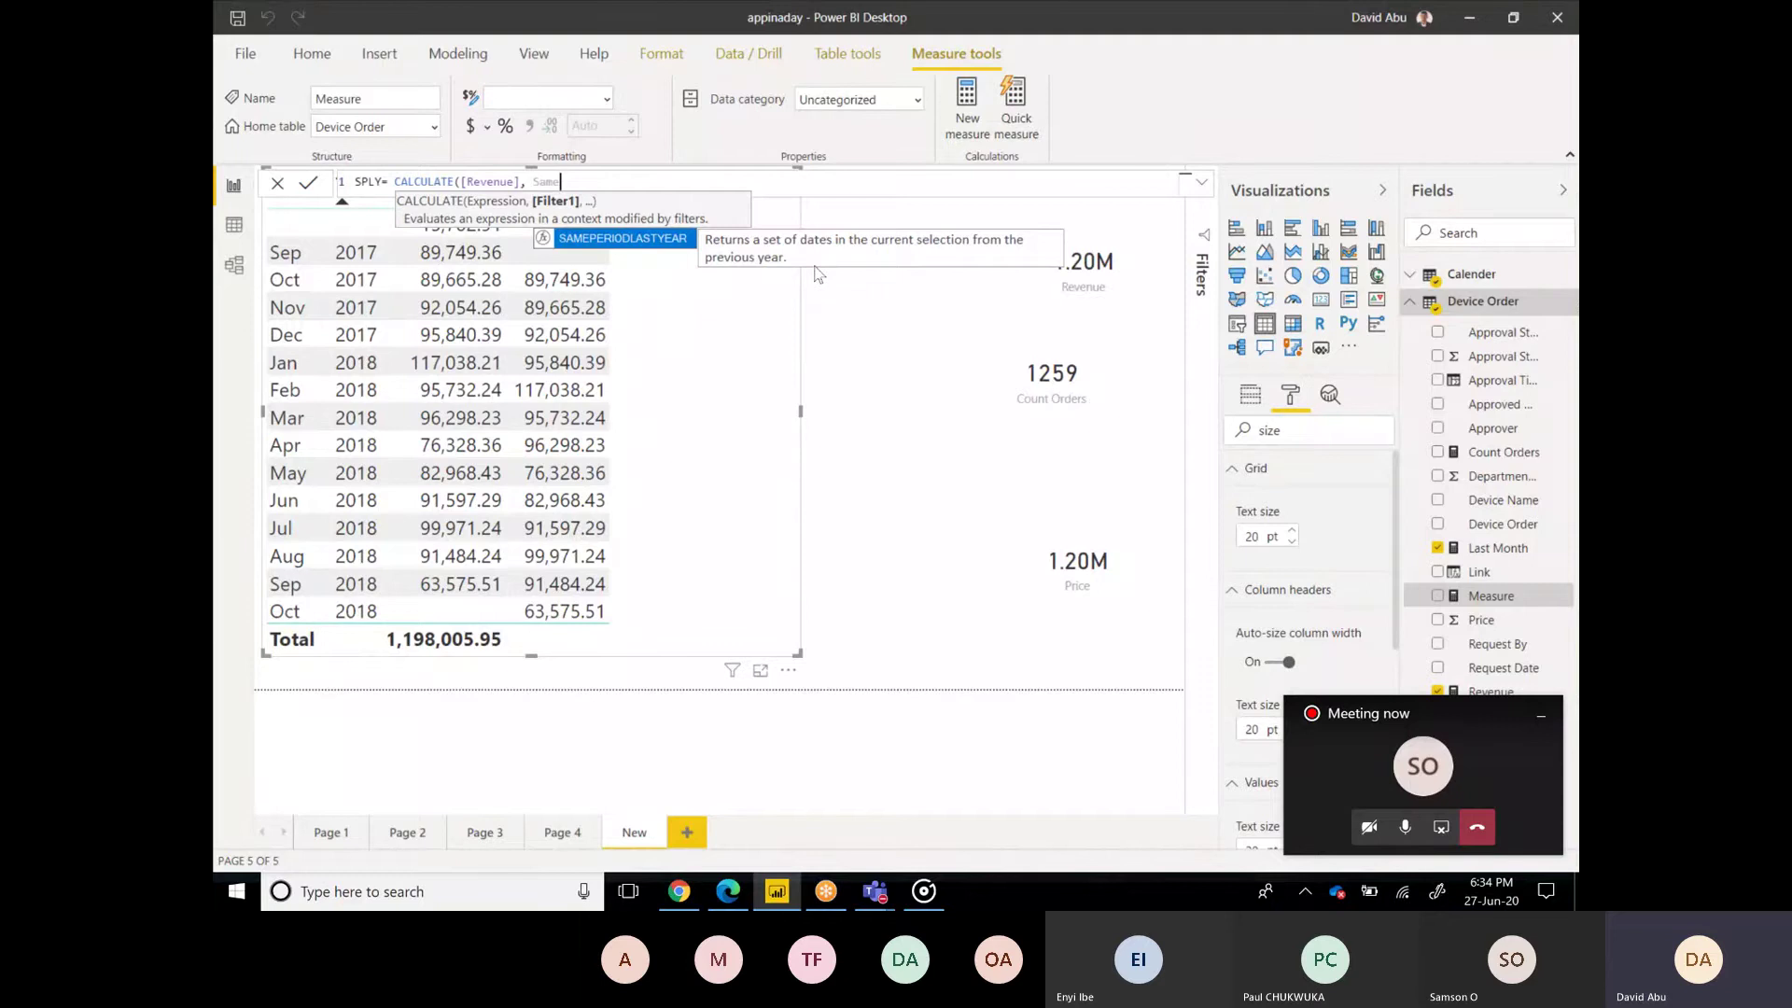
pyautogui.press('Tab')
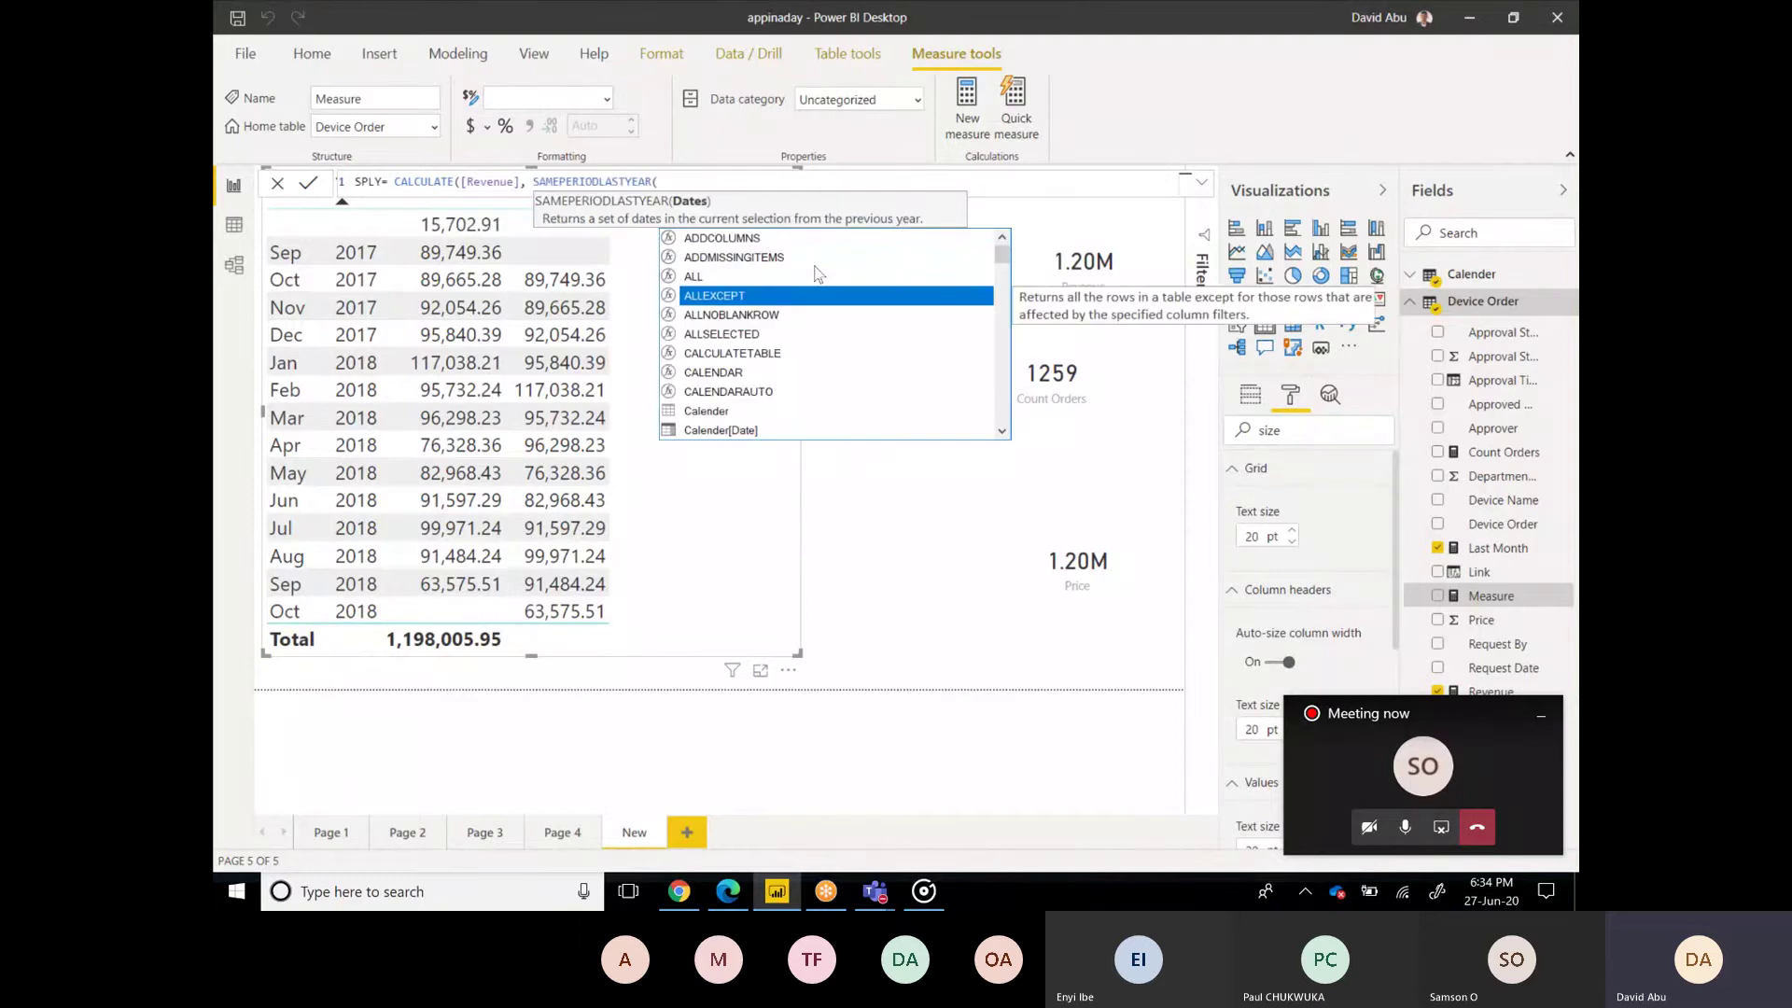
# Step: Complete the SPLY formula with Calender[Date] as the SAMEPERIODLASTYEAR argument and commit the measure
pyautogui.press('Down')
pyautogui.press('Down')
pyautogui.press('Down')
pyautogui.press('Down')
pyautogui.press('Down')
pyautogui.press('Down')
pyautogui.press('Down')
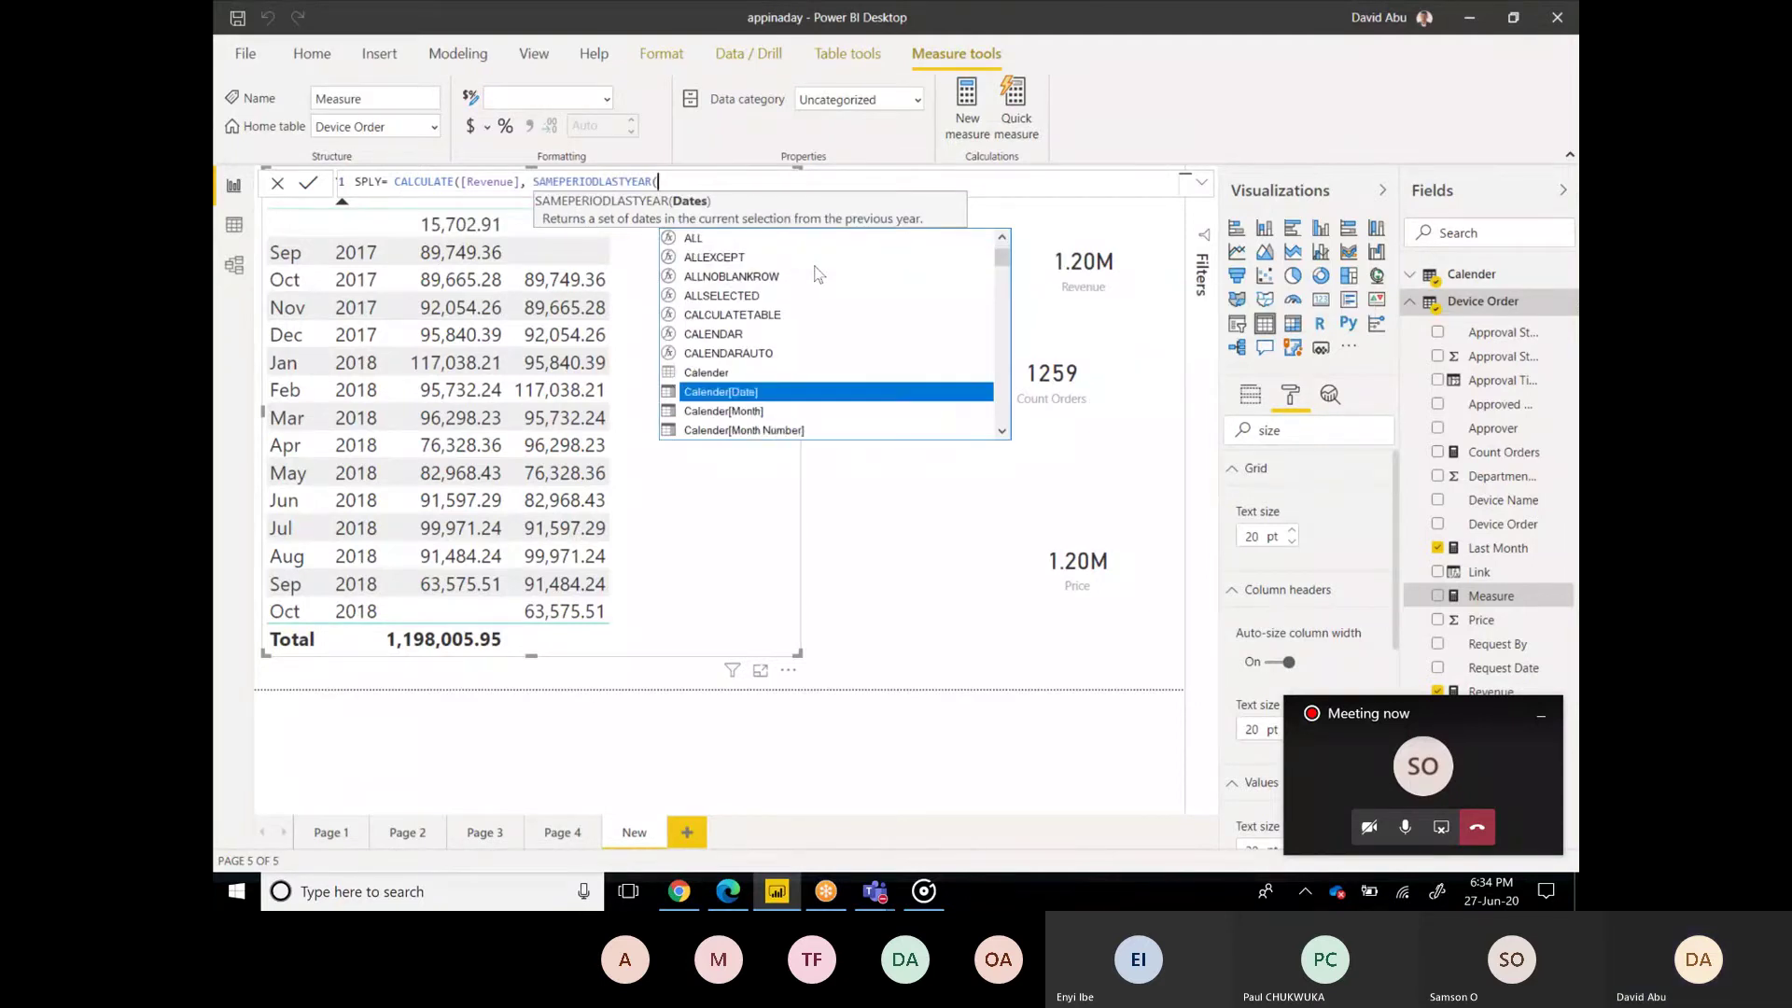
pyautogui.press('Tab')
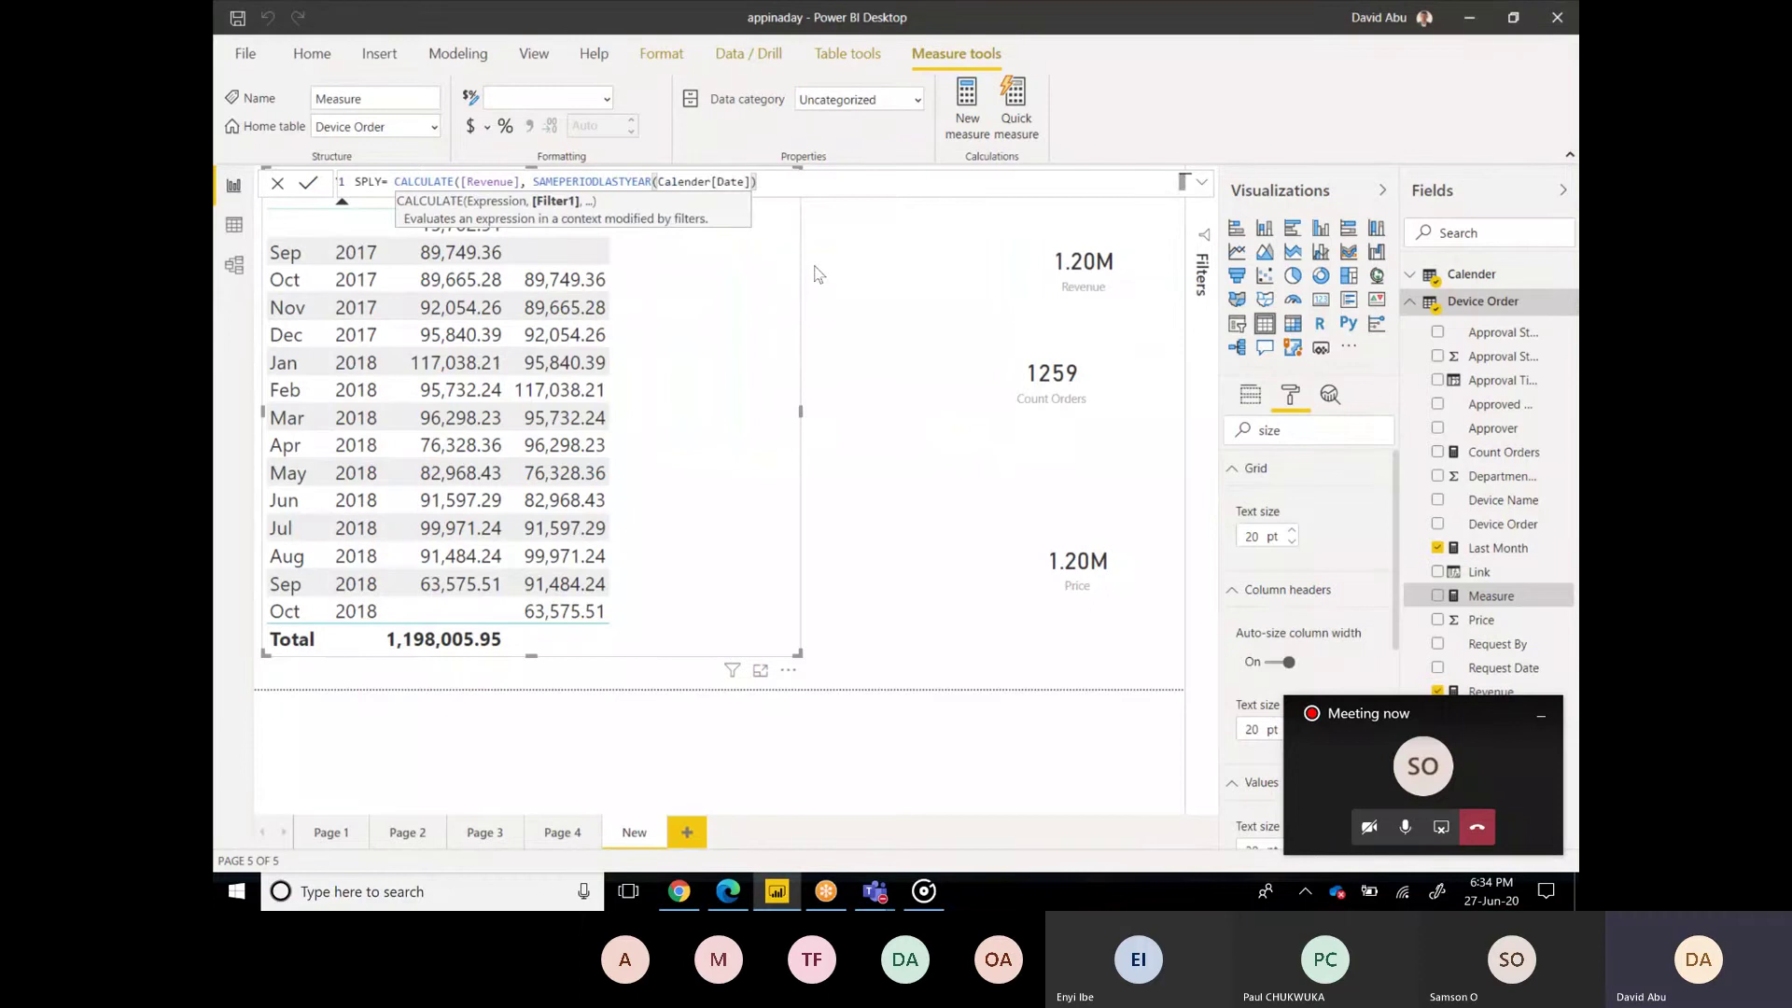
pyautogui.write(')')
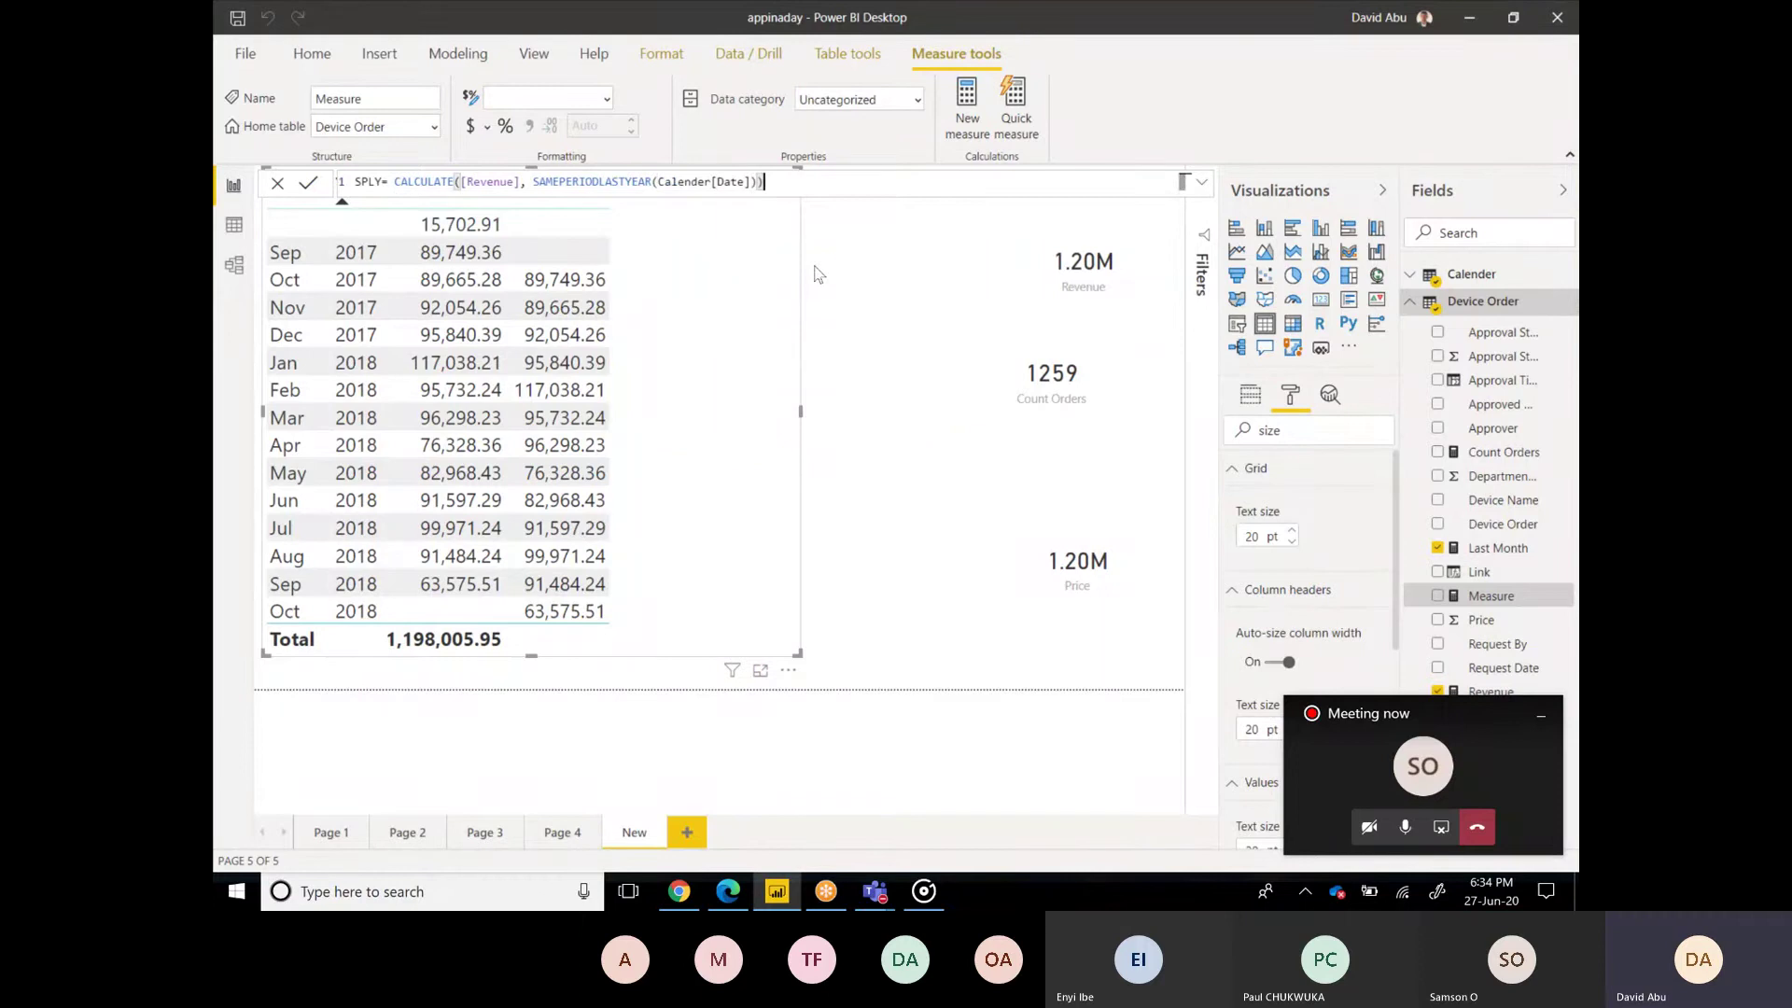
pyautogui.press('Return')
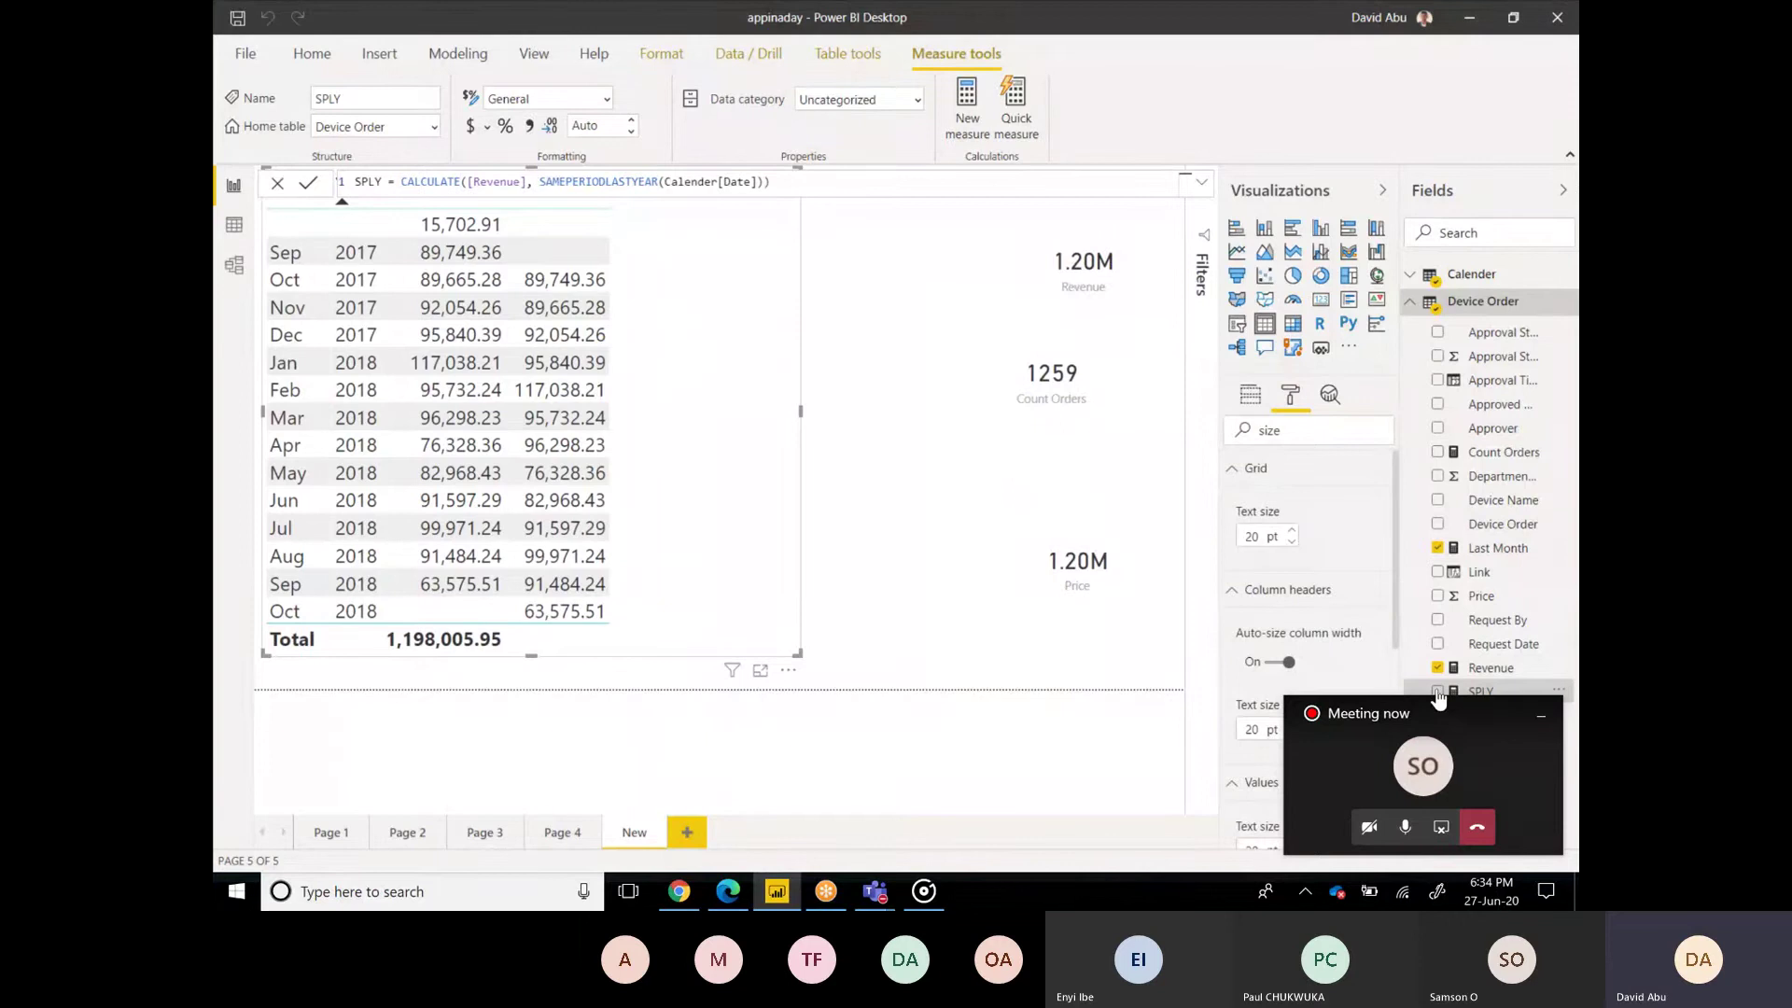
# Step: Add the SPLY measure to the monthly revenue table visual and view its rows
pyautogui.click(1437, 692)
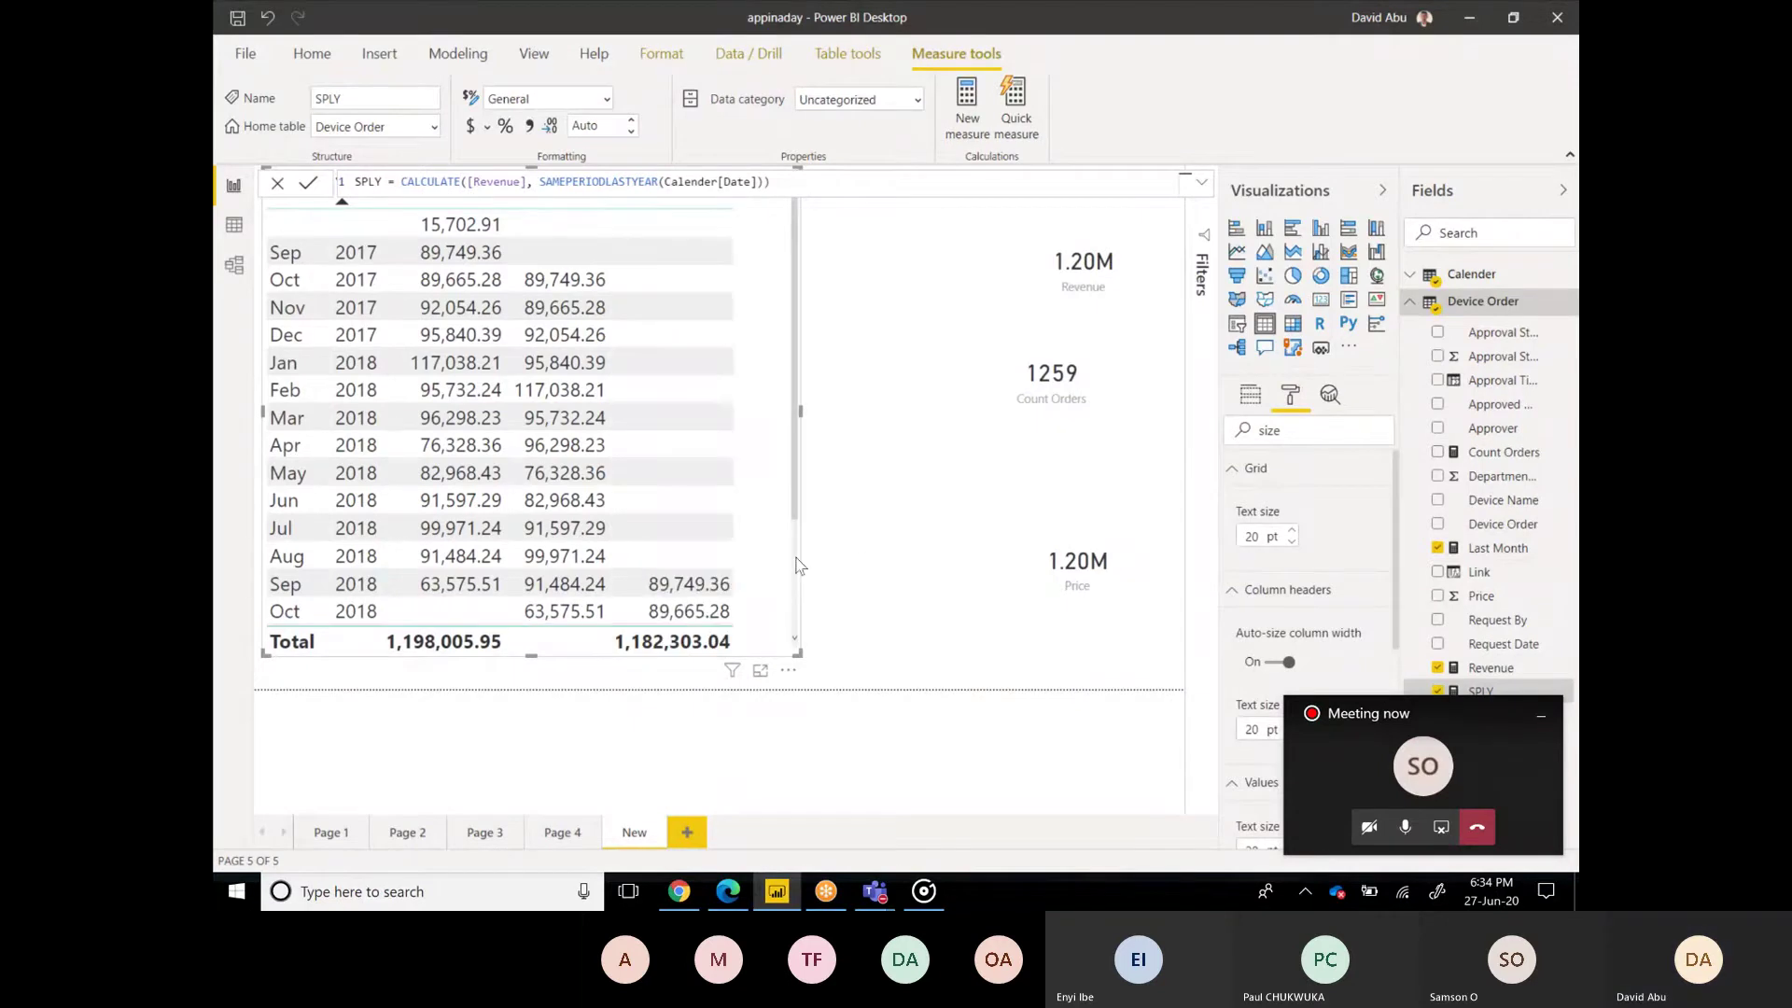
pyautogui.moveTo(794, 420); pyautogui.dragTo(795, 431)
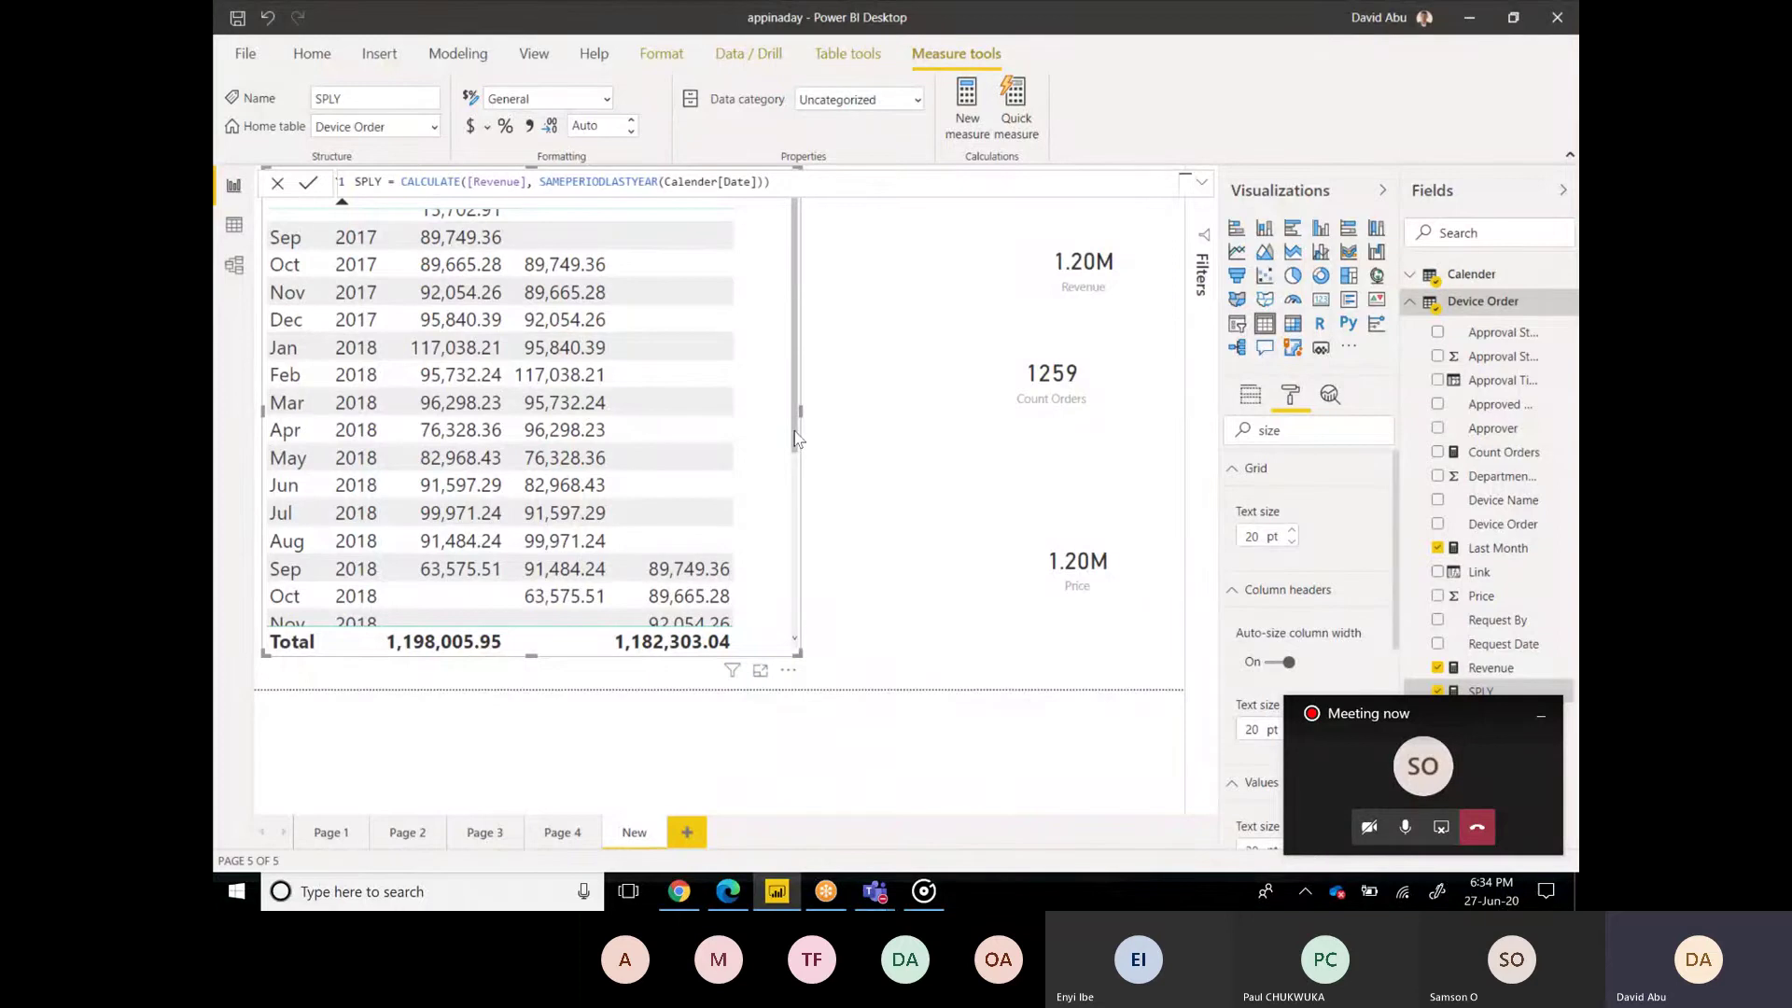
pyautogui.moveTo(794, 431); pyautogui.dragTo(793, 445)
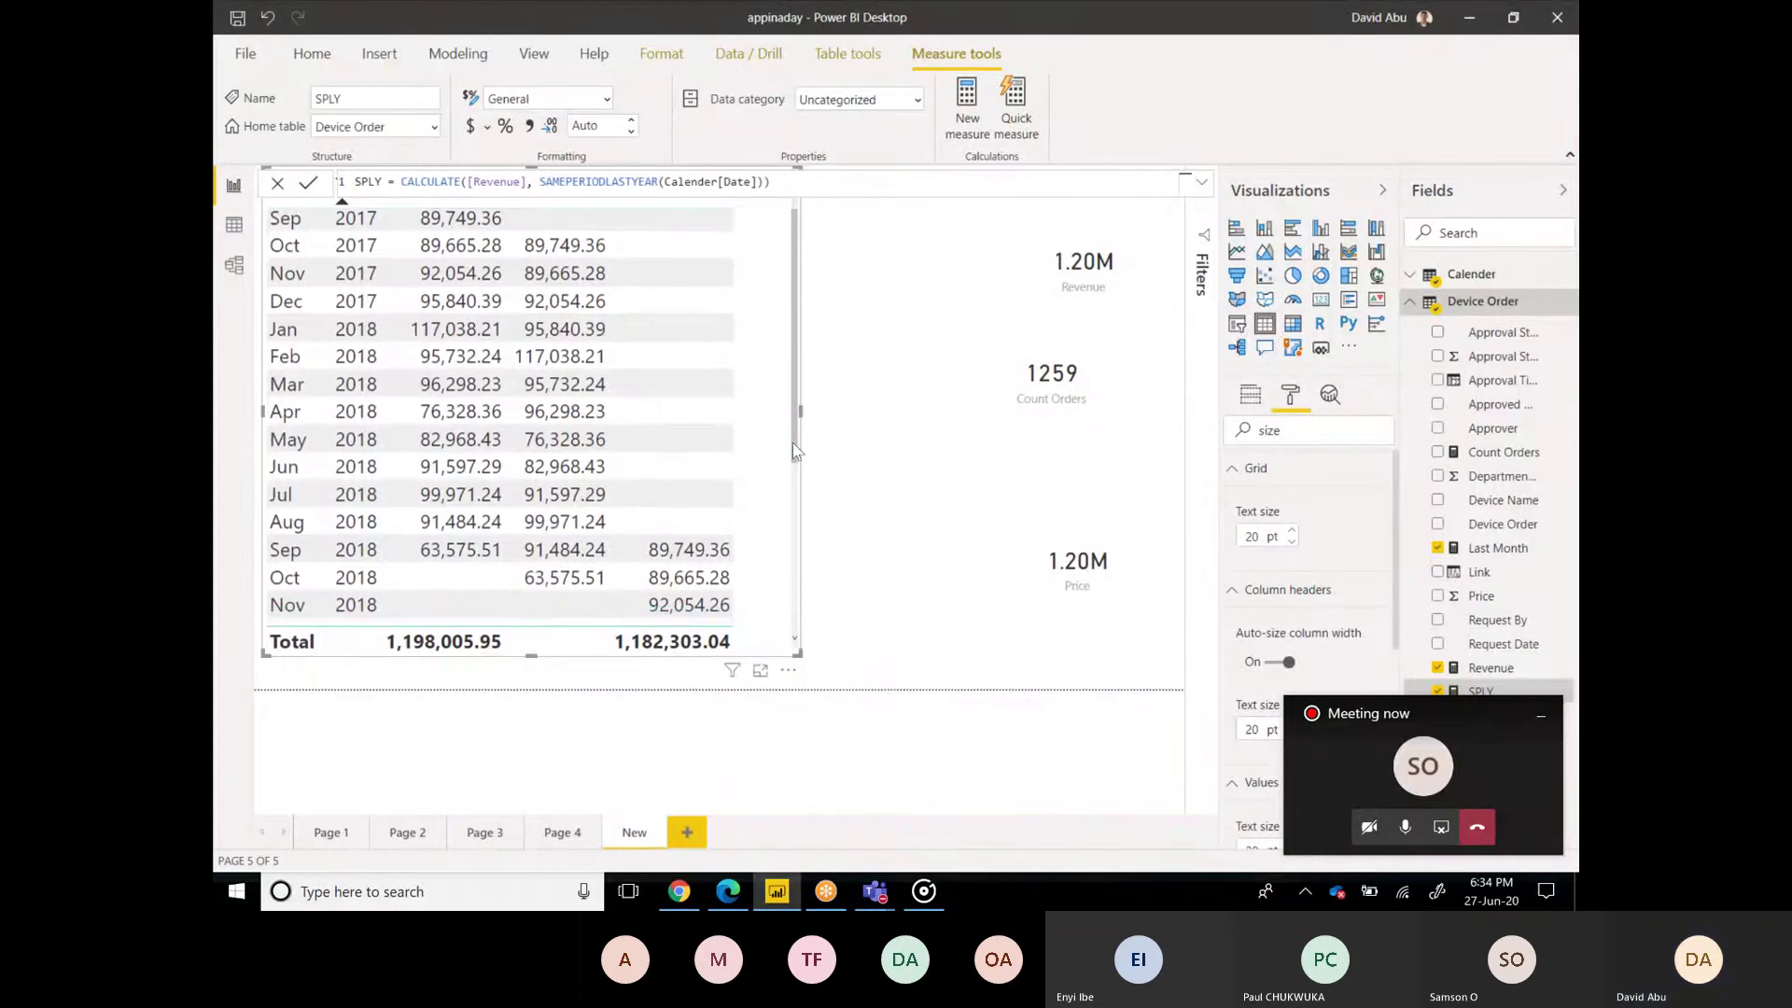
# Step: Set the table visual's grid text size to 15 pt and review the SPLY values across the months
pyautogui.click(1249, 535)
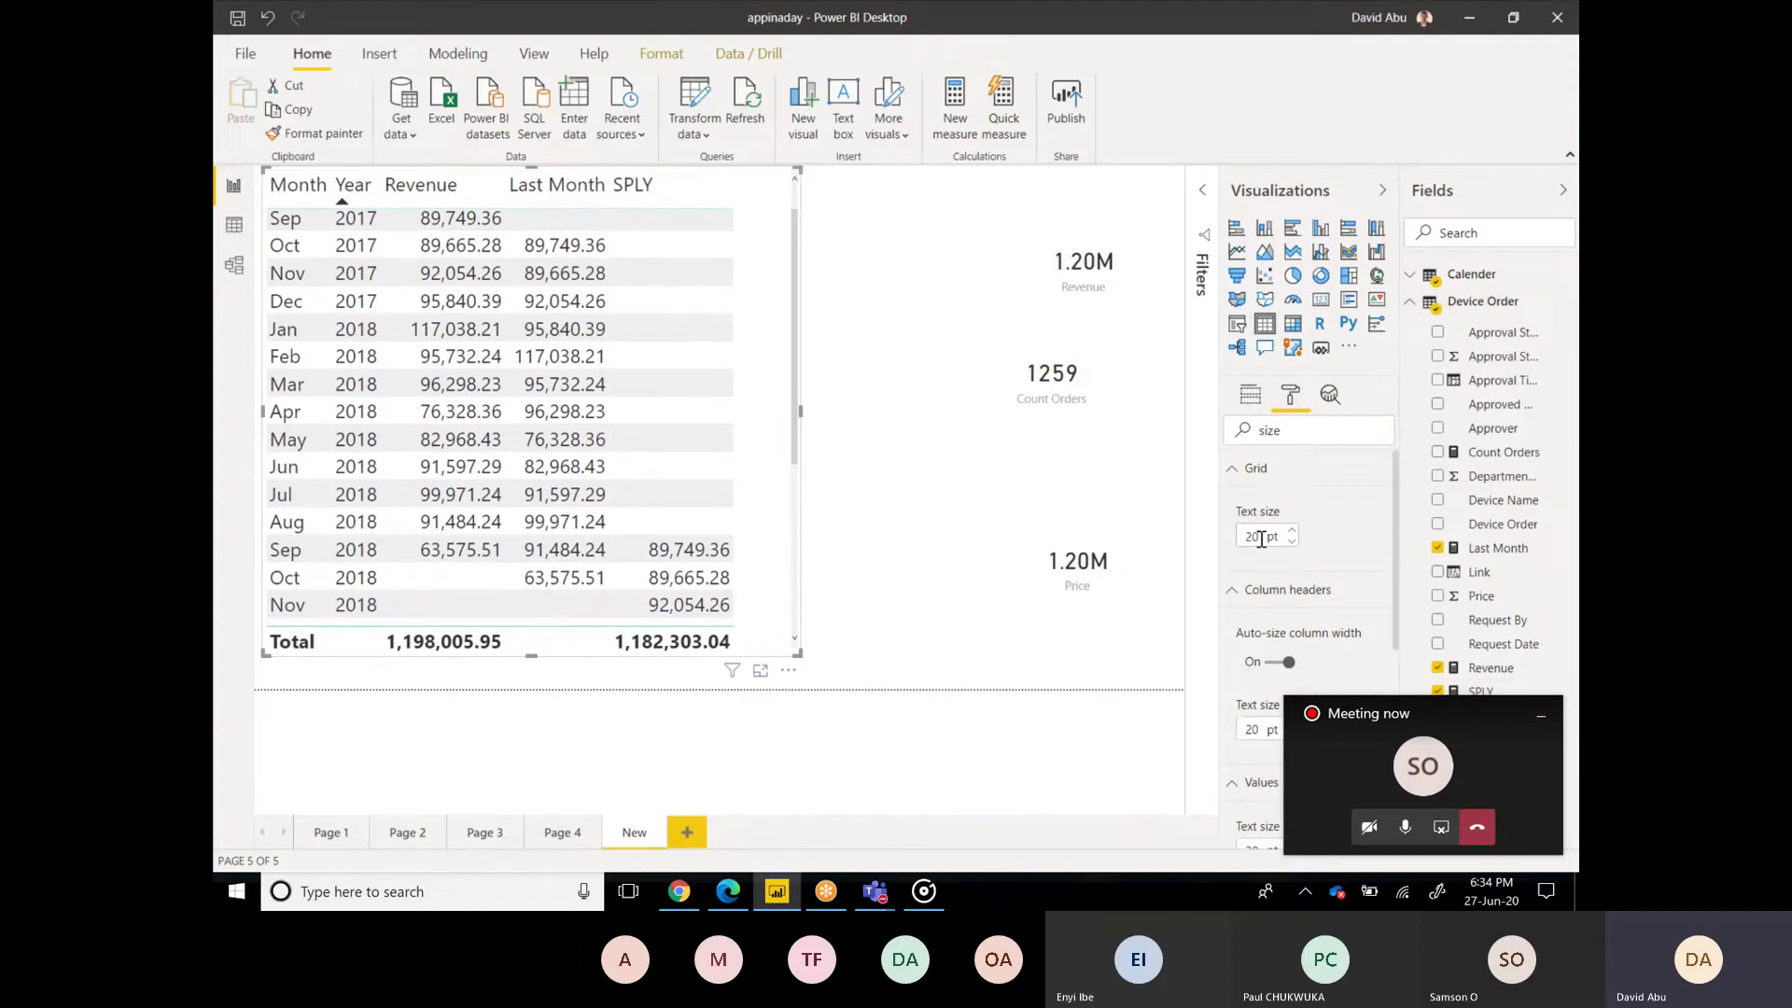
pyautogui.press('BackSpace')
pyautogui.press('BackSpace')
pyautogui.write('1')
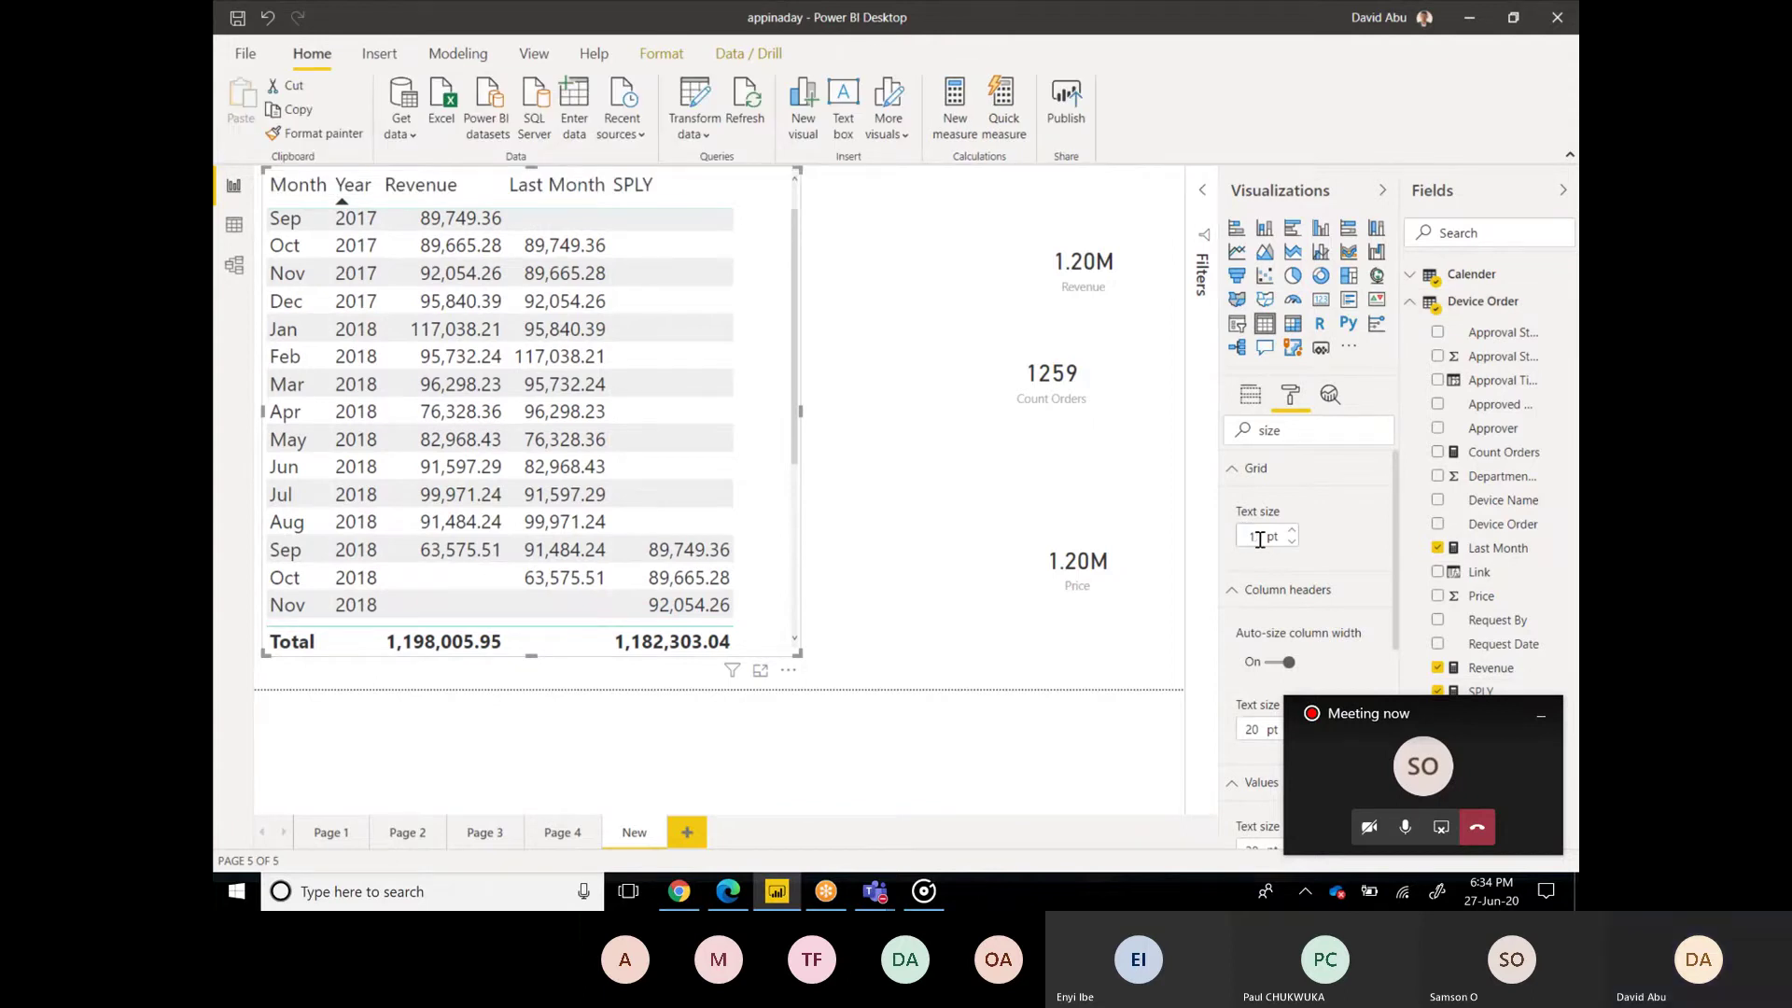
pyautogui.write('5')
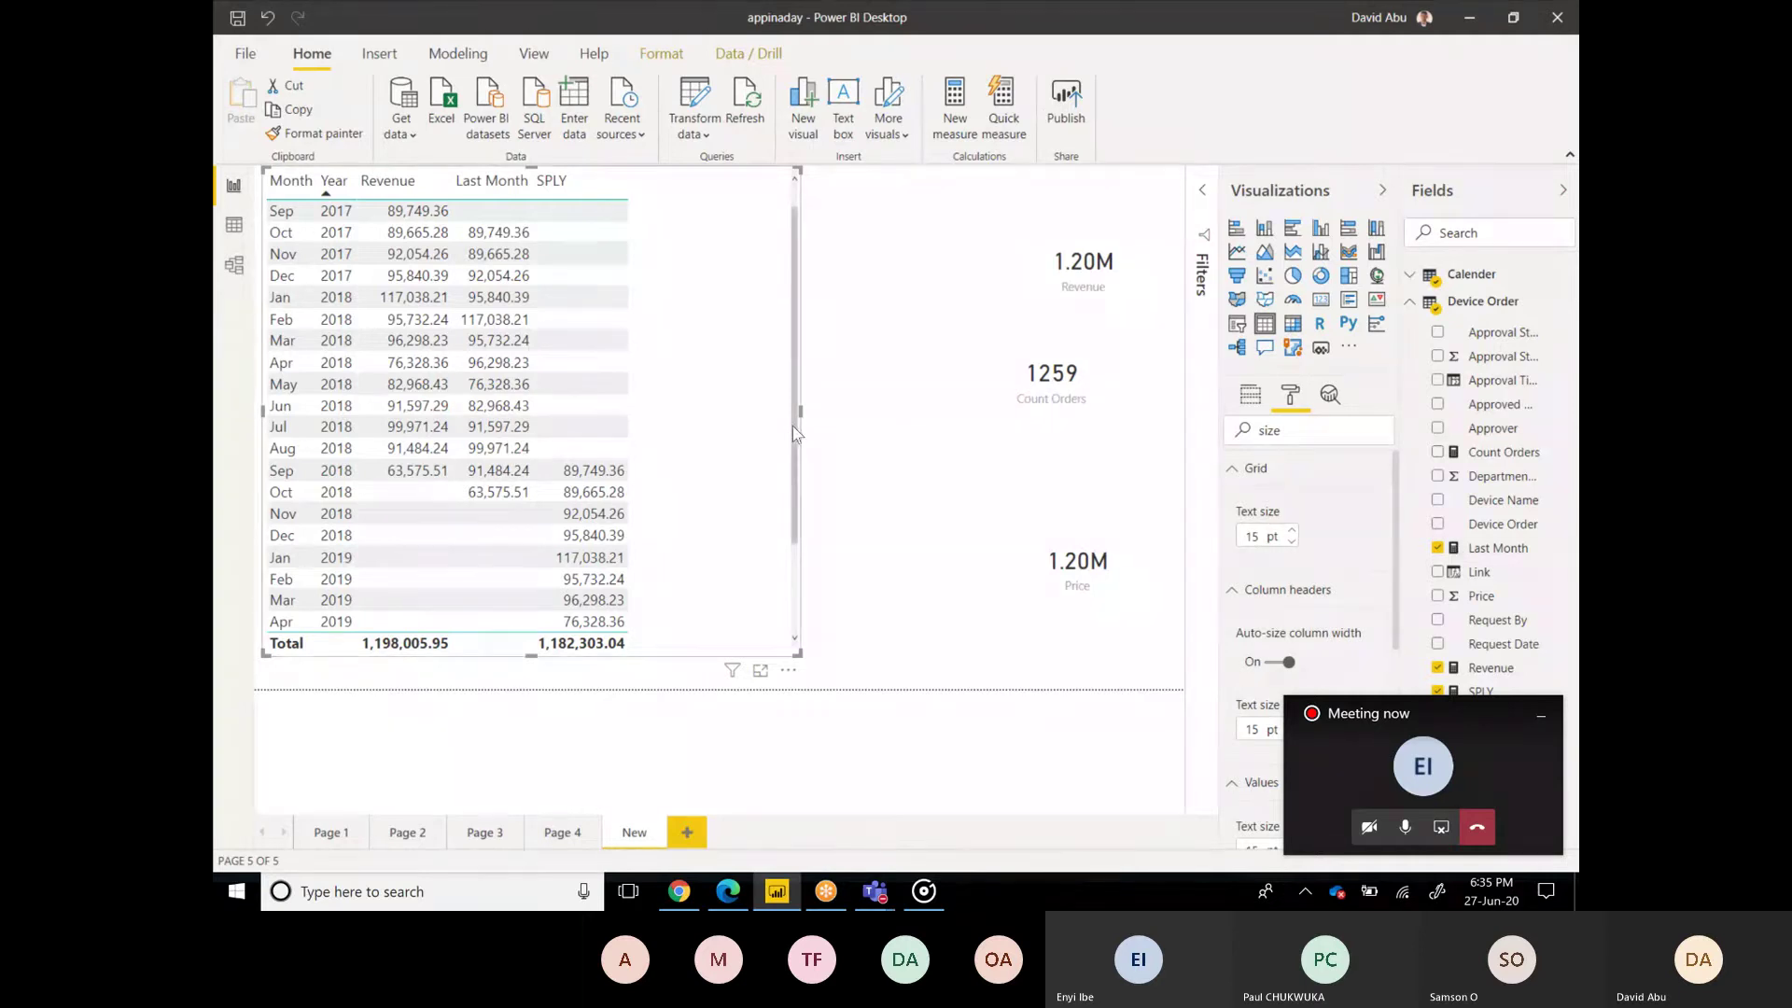
pyautogui.moveTo(793, 425); pyautogui.dragTo(793, 523)
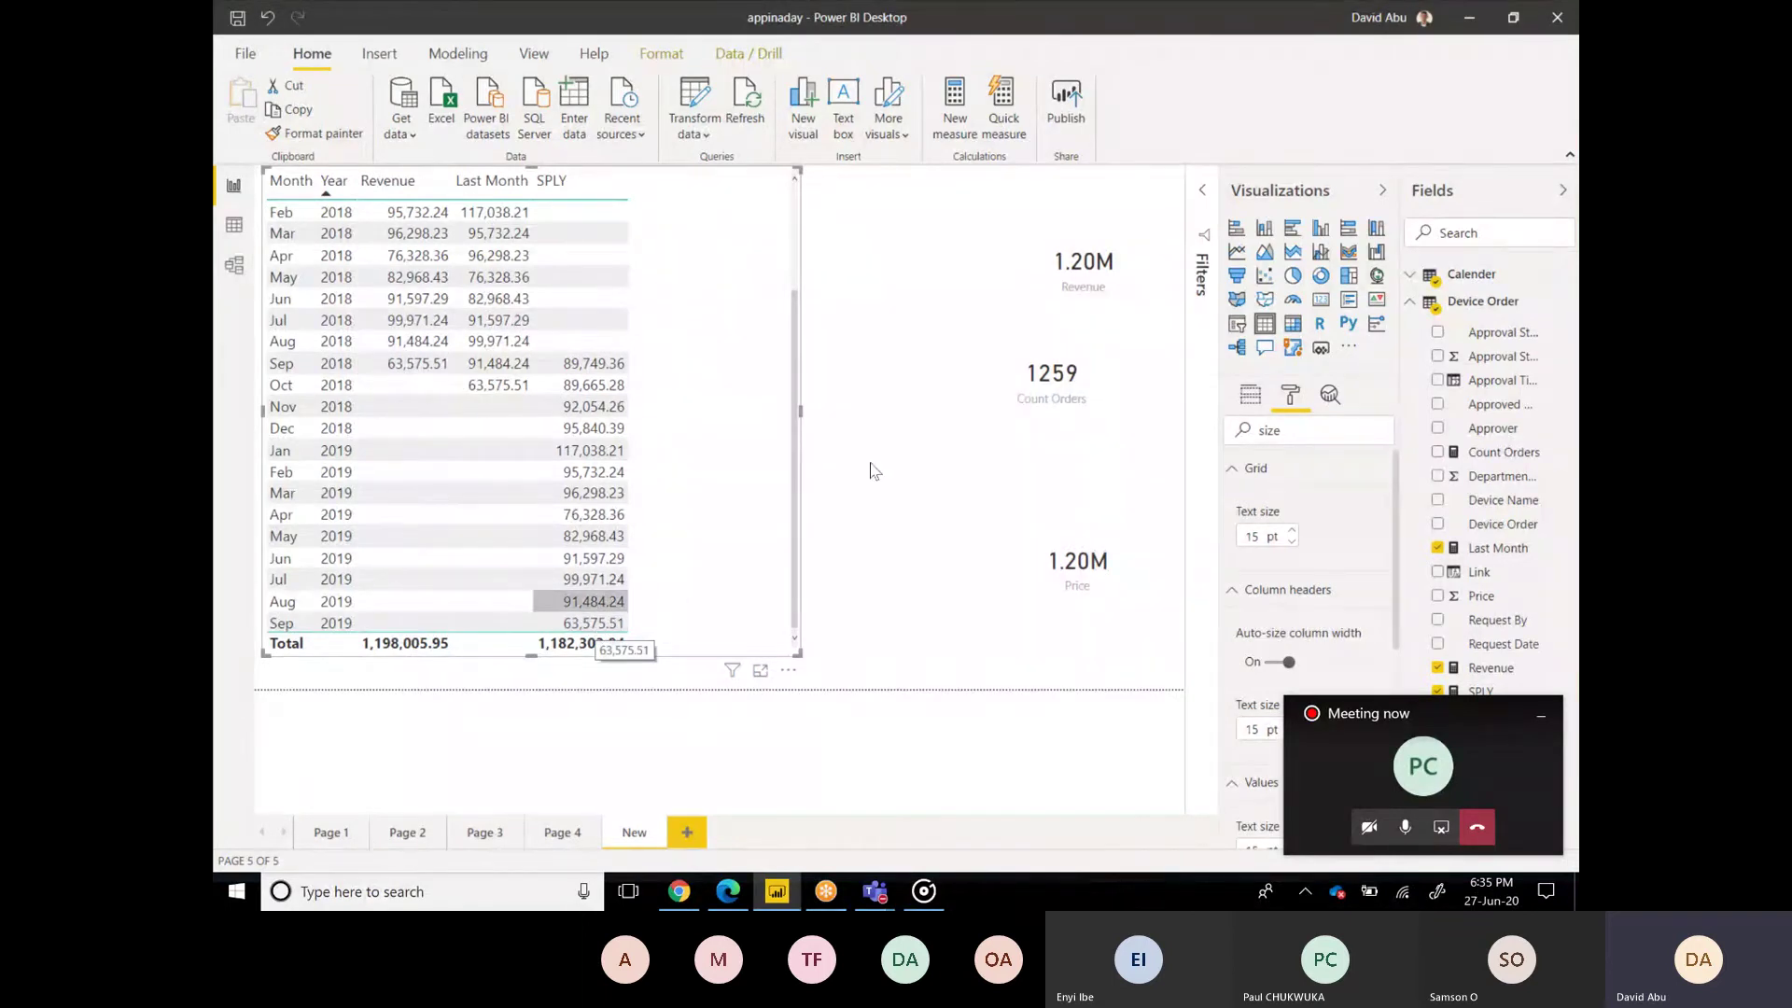
pyautogui.moveTo(788, 383); pyautogui.dragTo(794, 210)
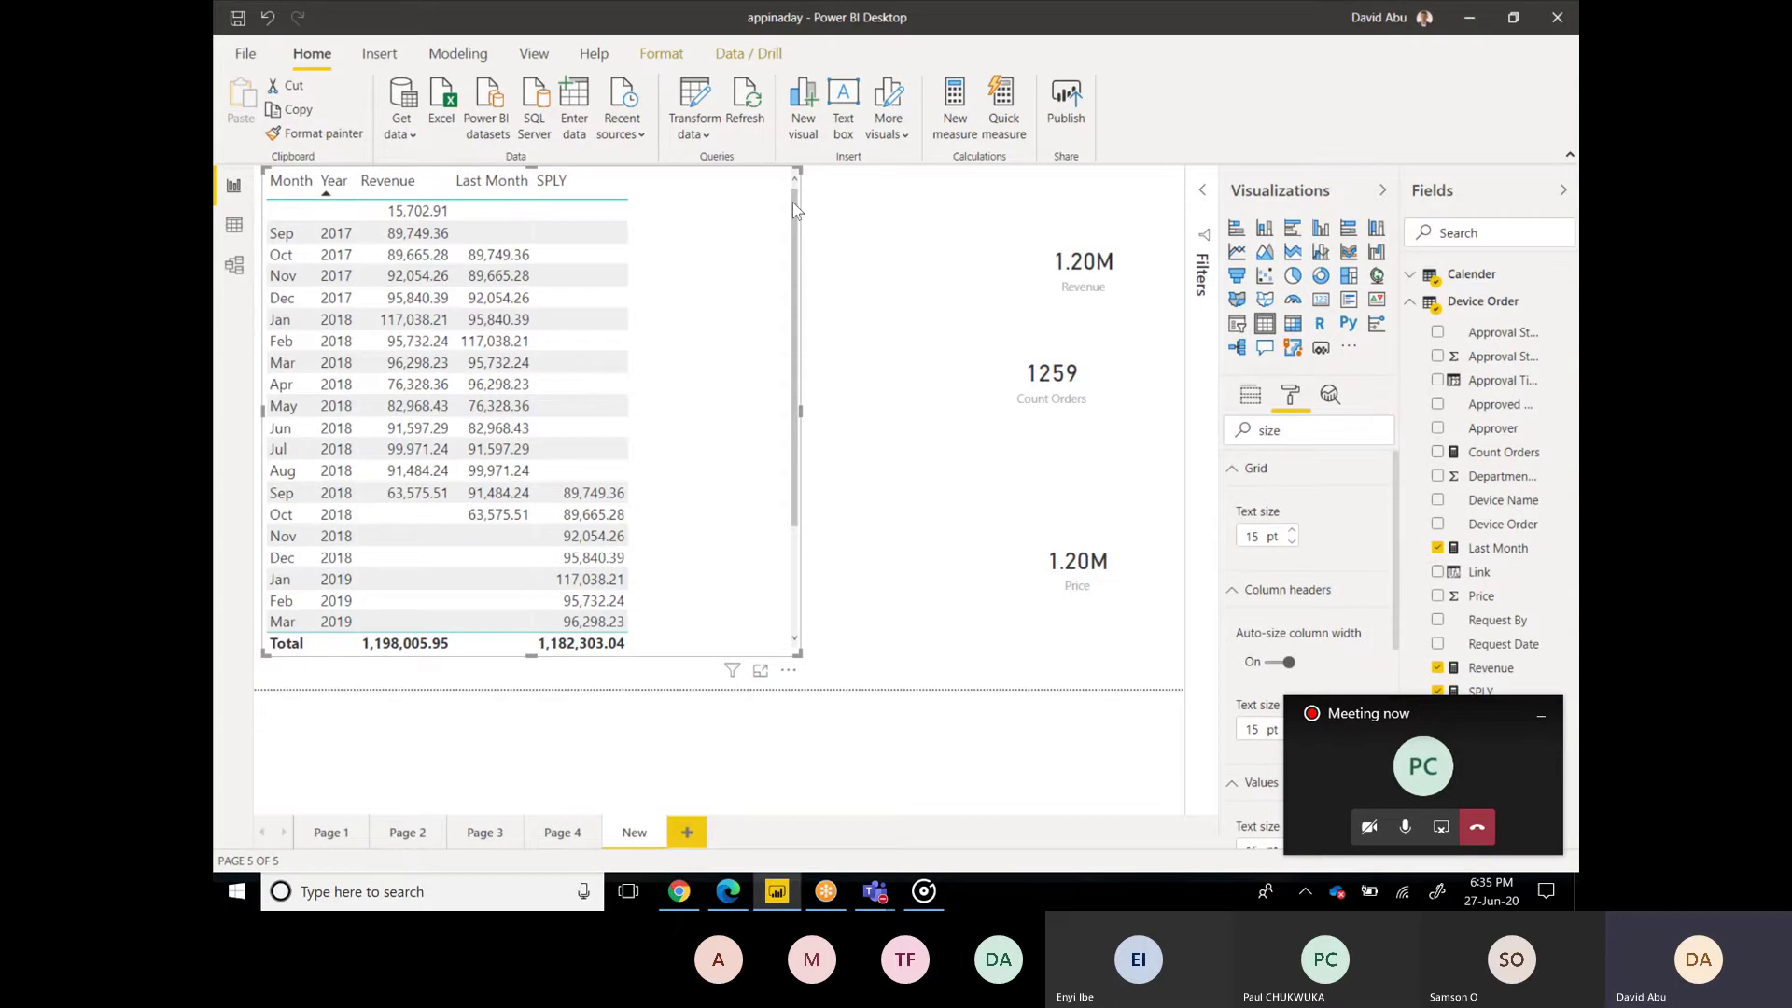
# Step: Create a new measure in the Device Order table and name it YTD1
pyautogui.rightClick(1492, 310)
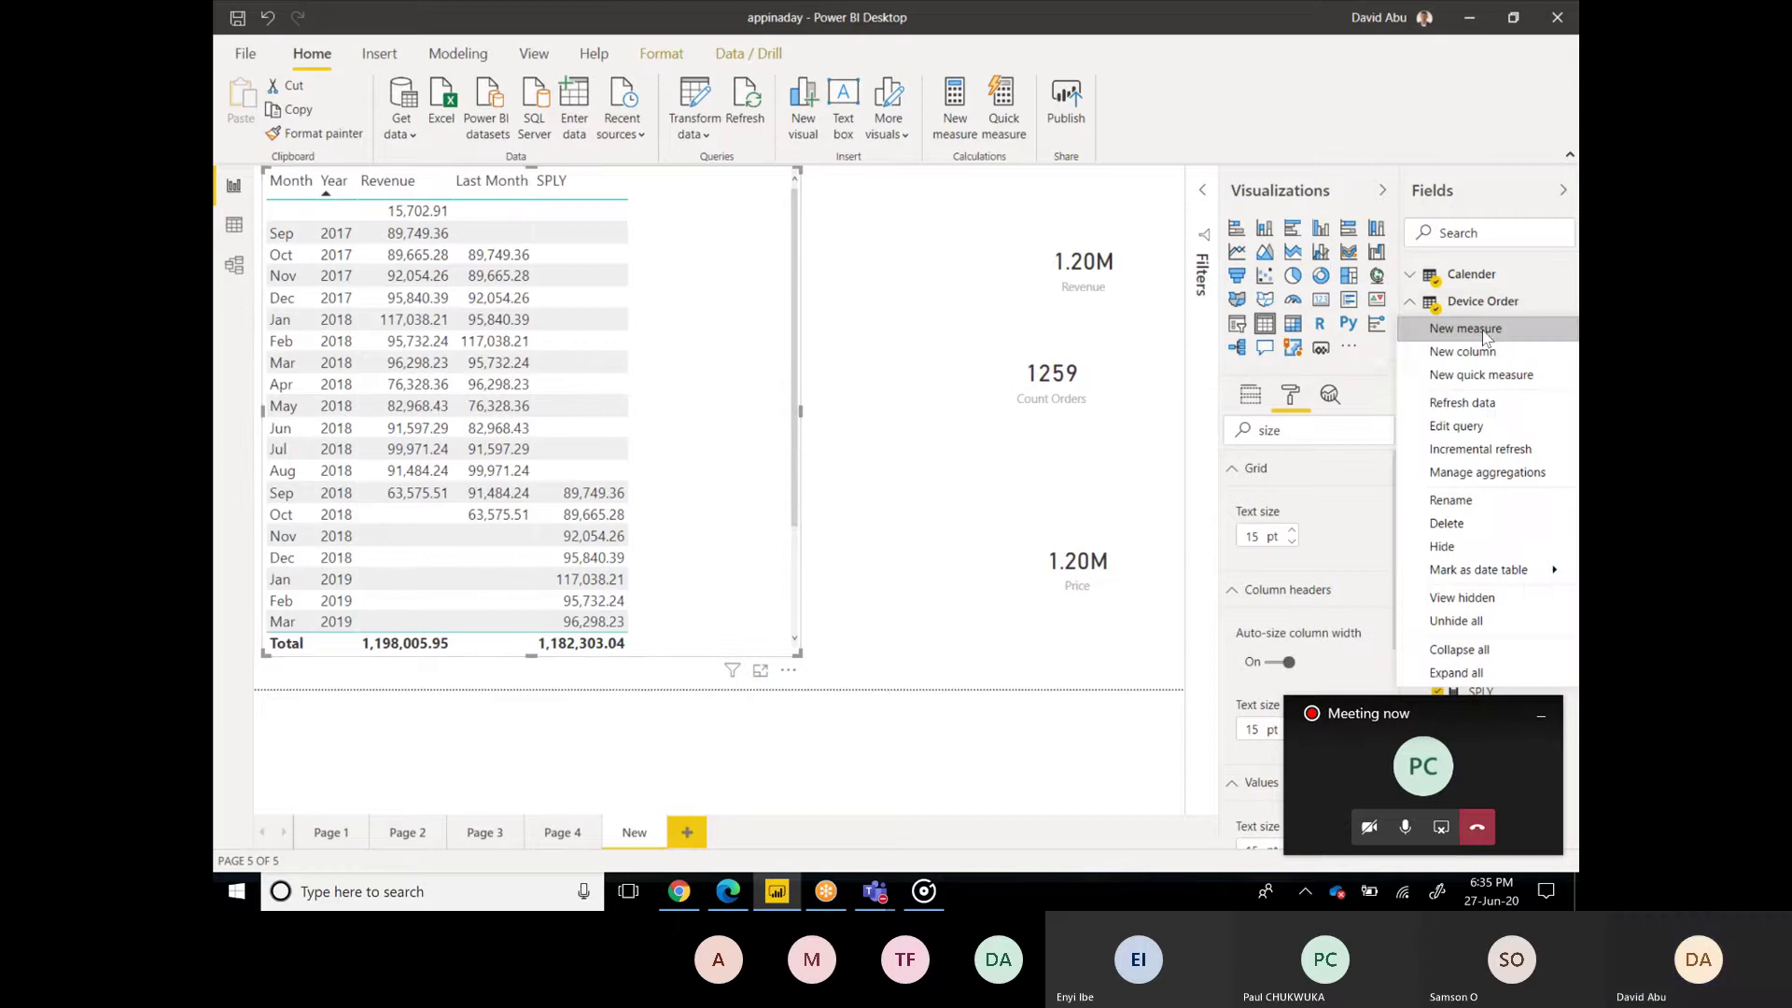
pyautogui.click(1484, 331)
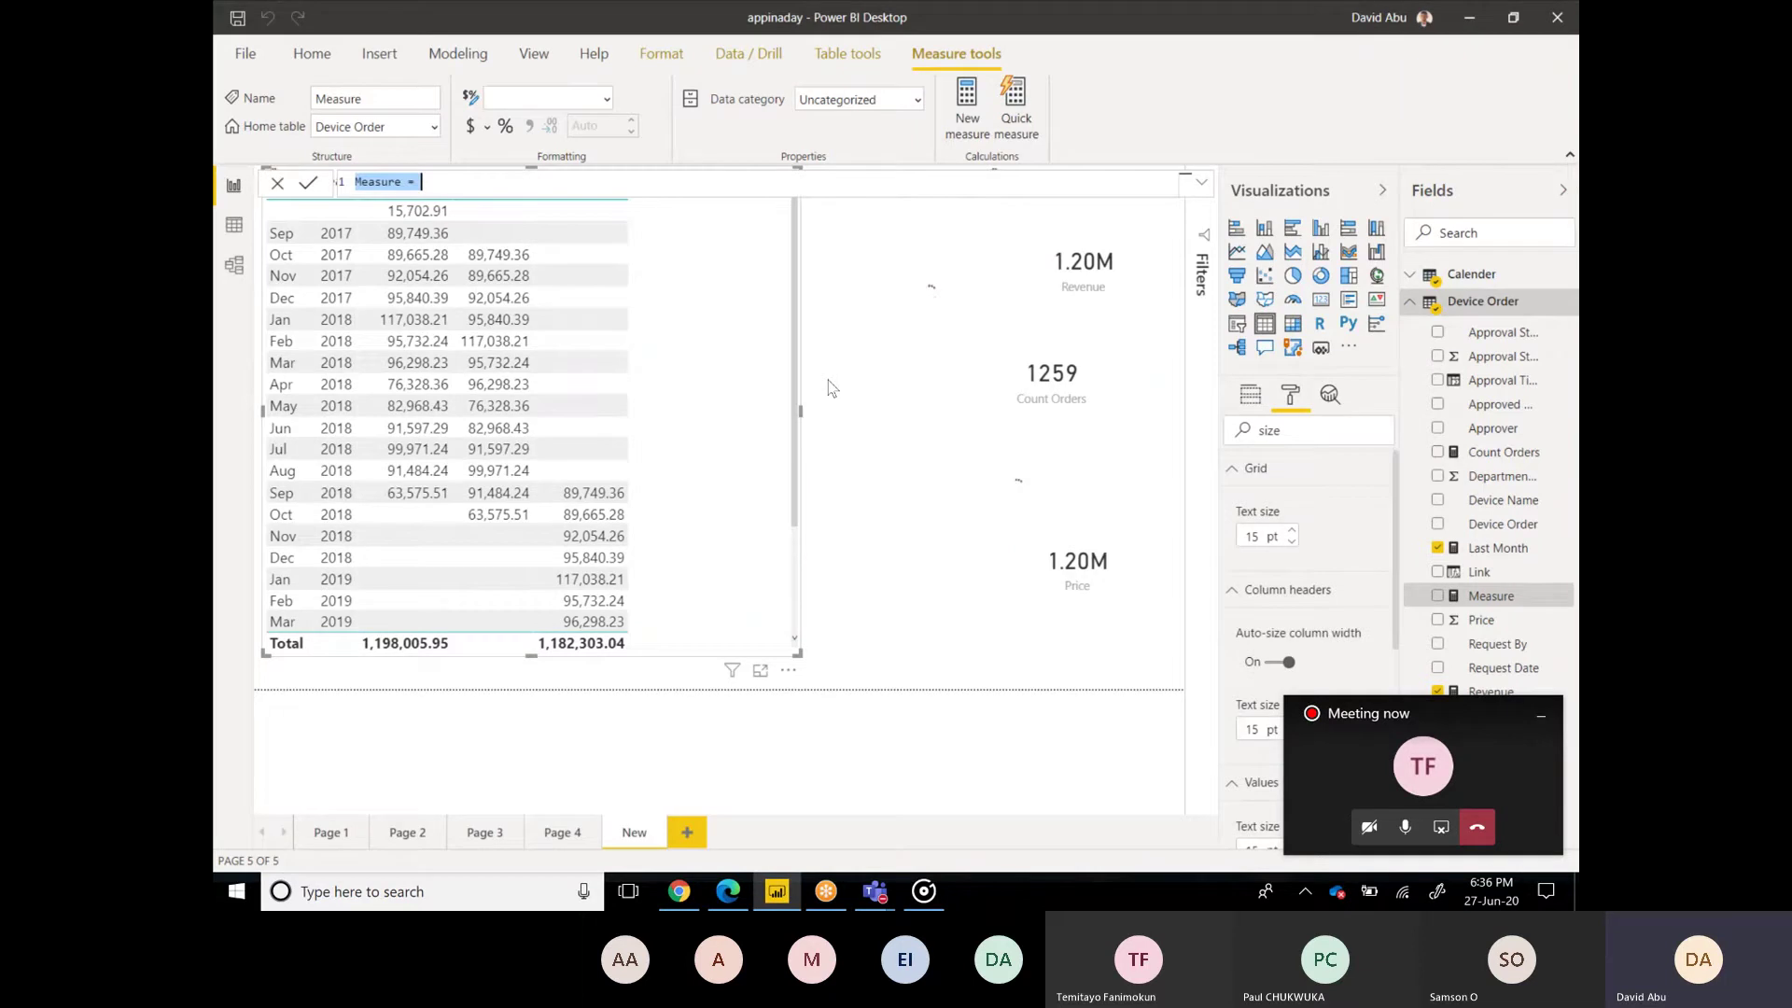
pyautogui.press('BackSpace')
pyautogui.write('YT')
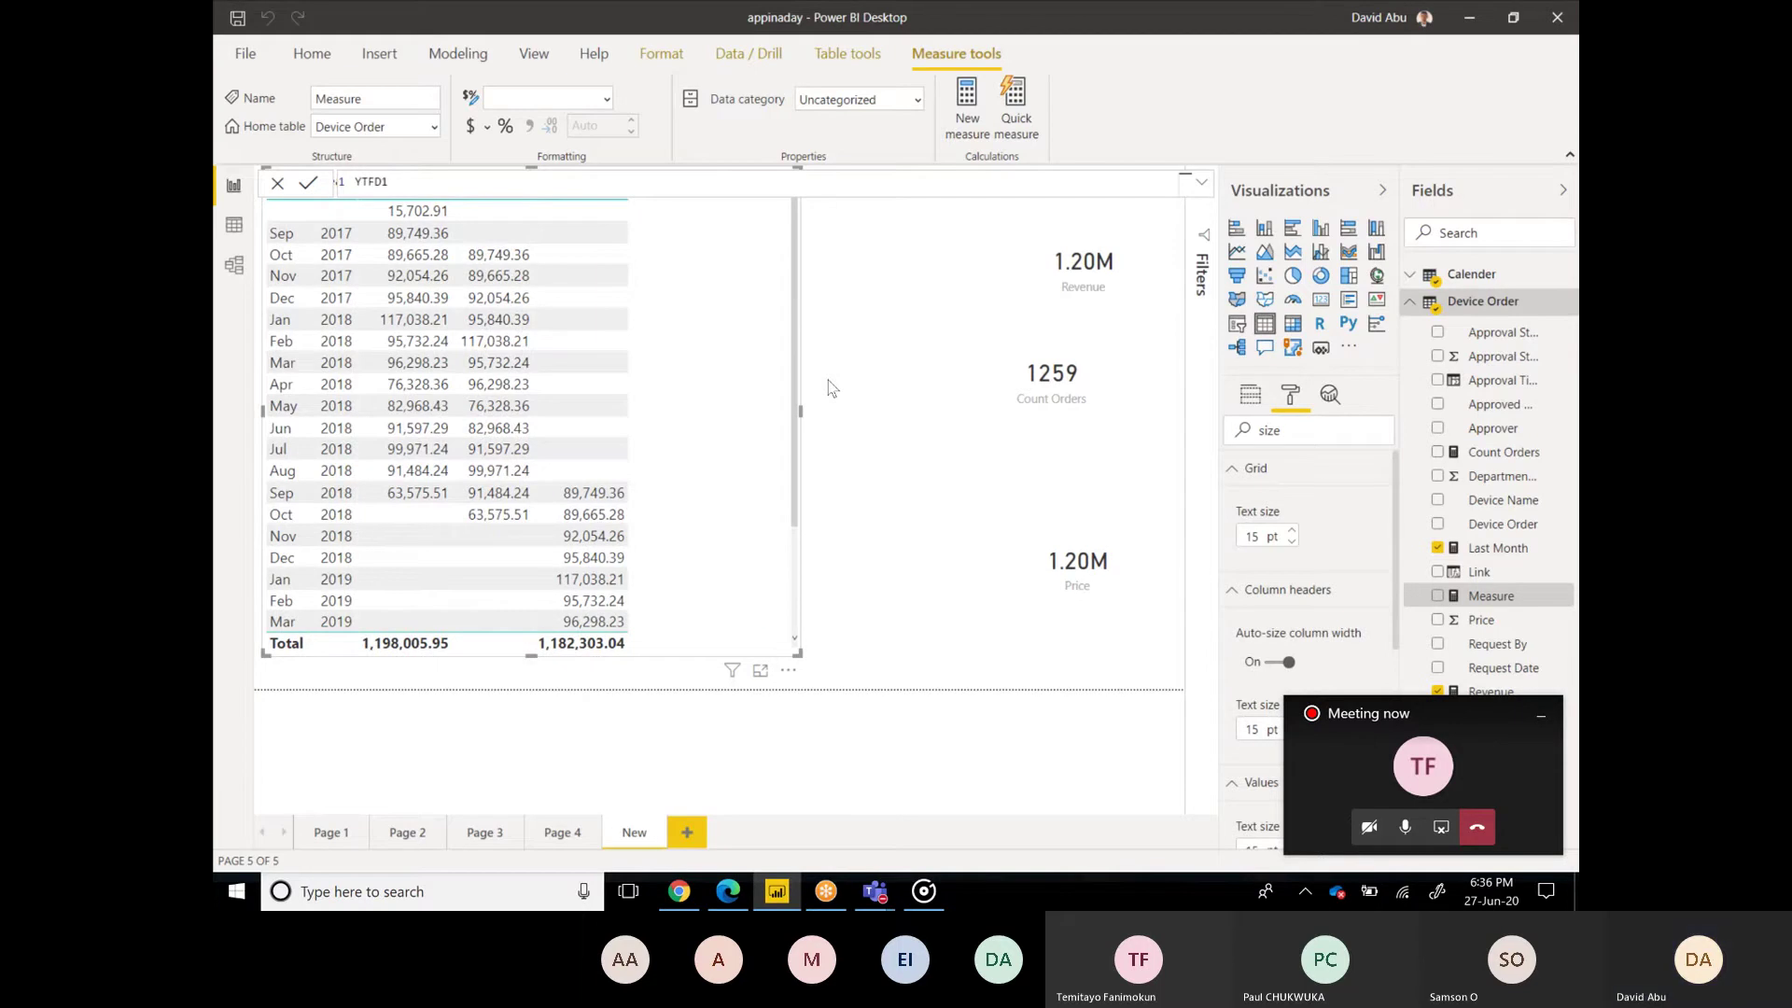
pyautogui.write('D')
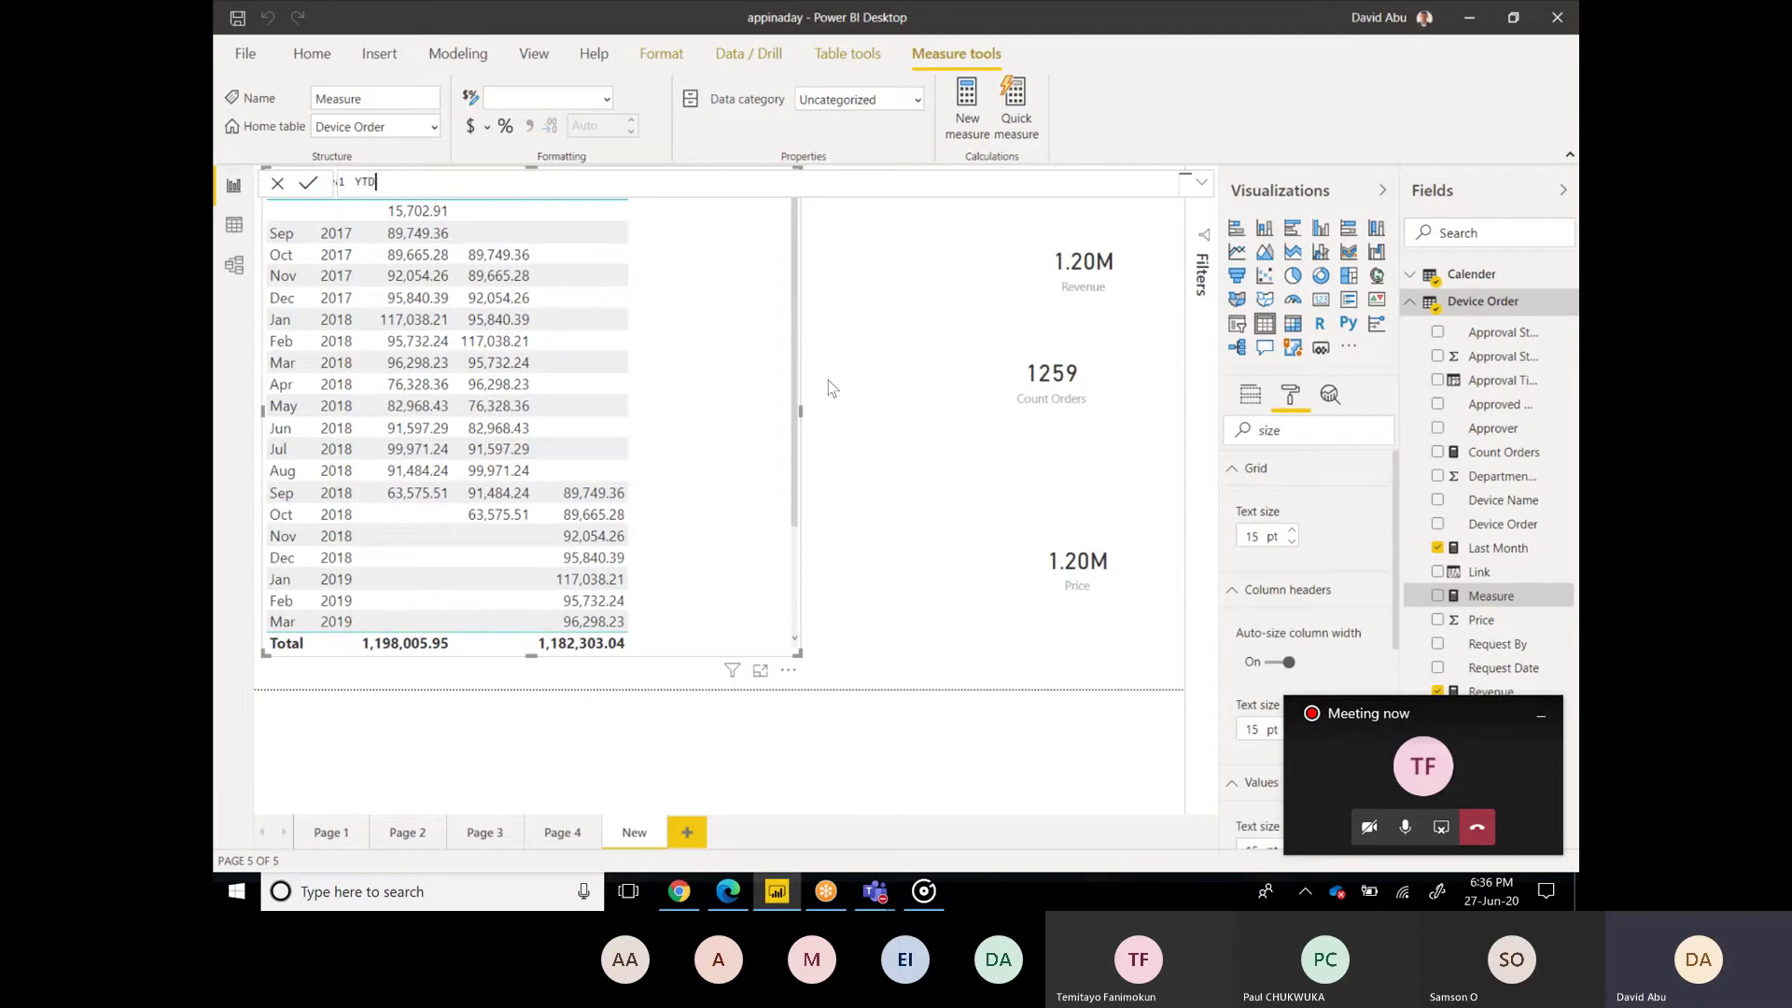
pyautogui.write('1 =')
# Step: Begin the YTD1 formula with CALCULATE, using the [Revenue] measure as its expression
pyautogui.write('CAL')
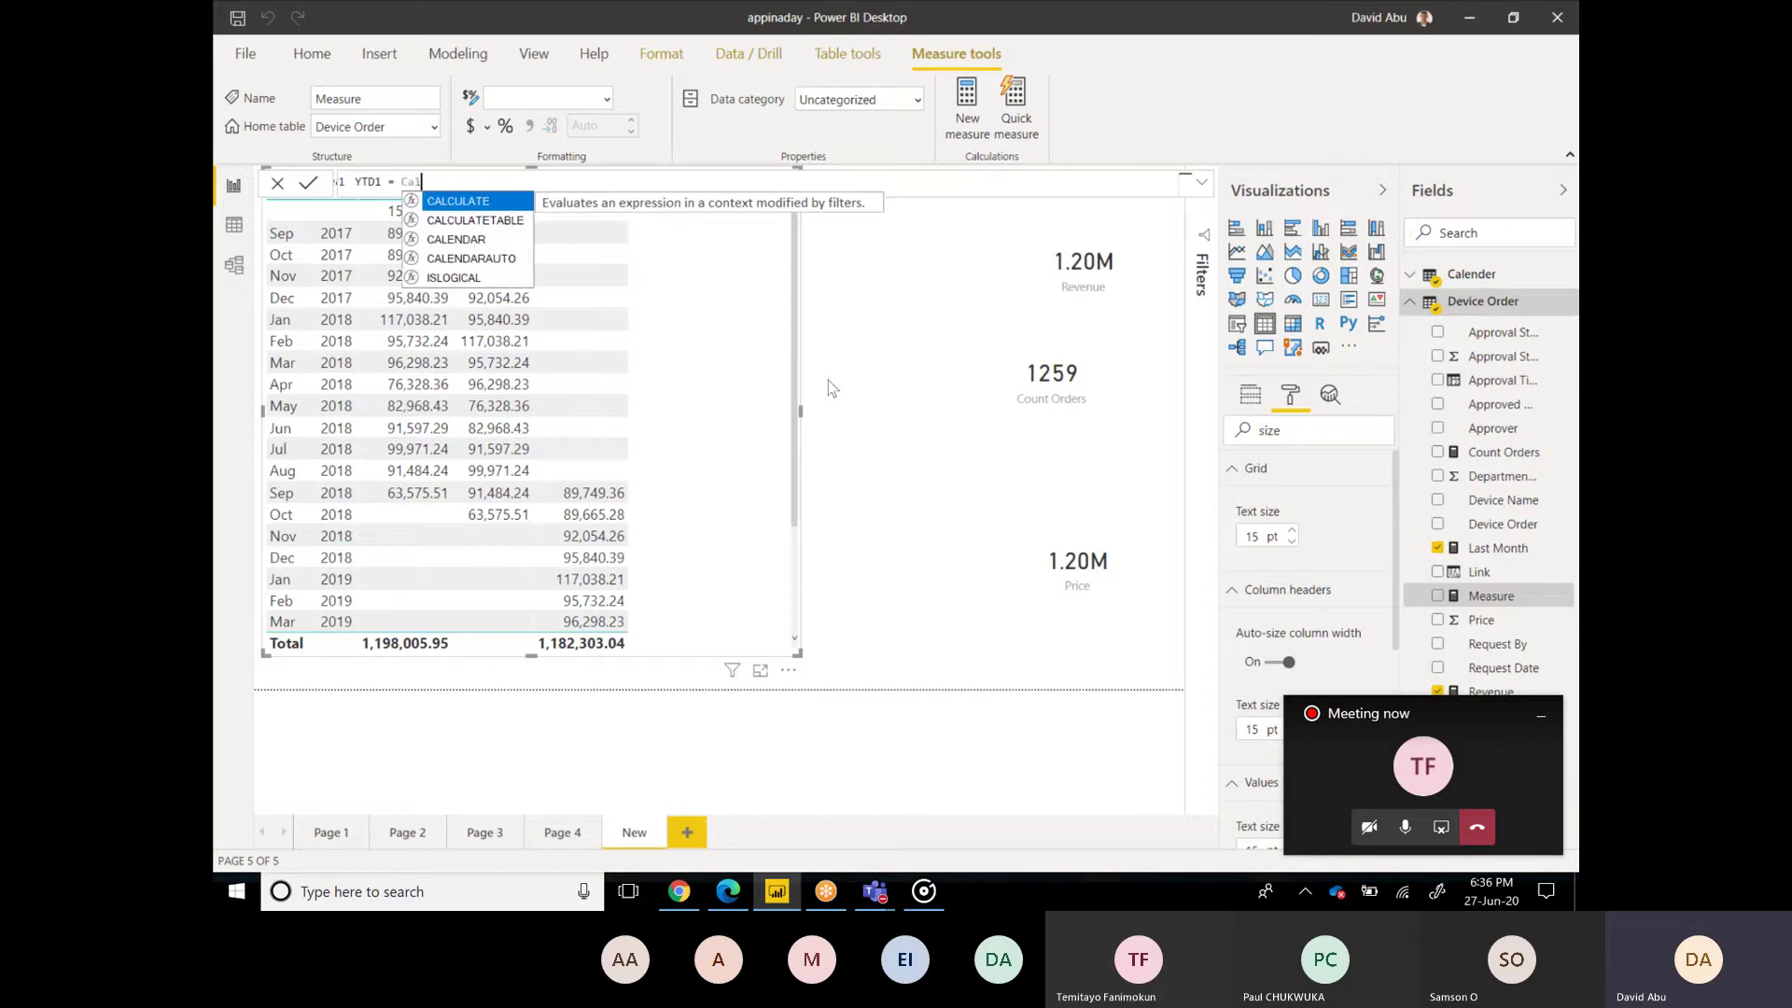
pyautogui.press('Tab')
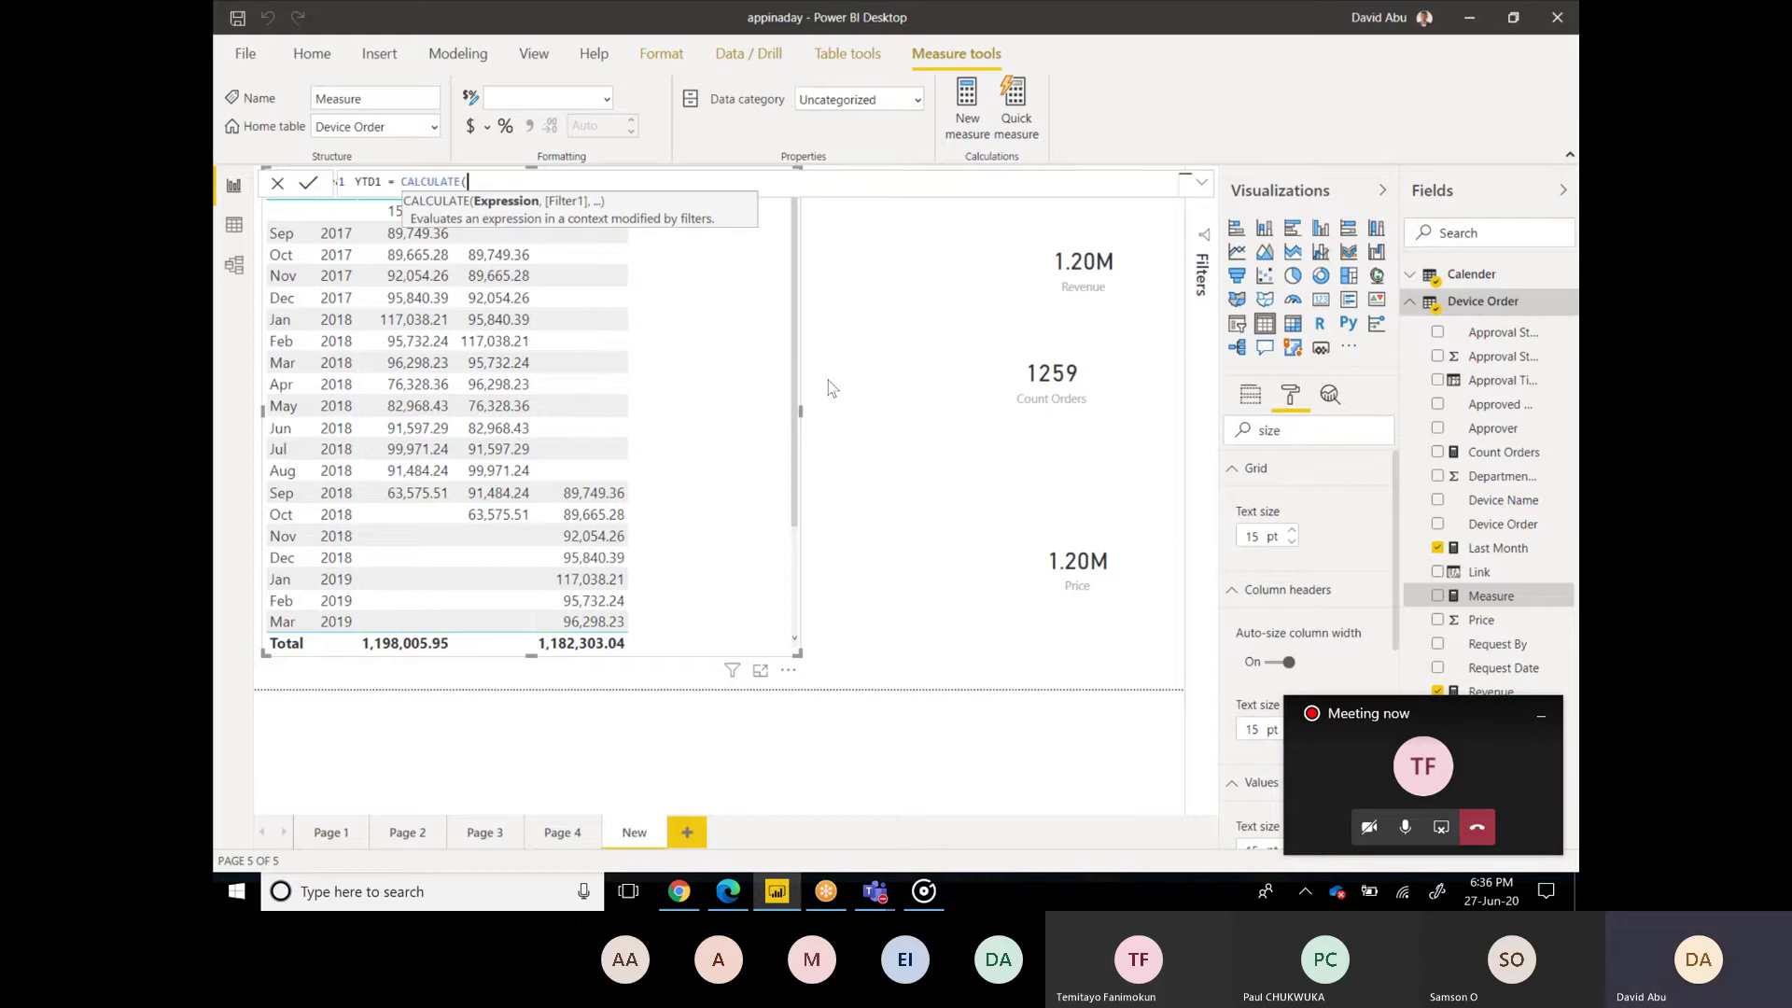
pyautogui.write('rev')
pyautogui.press('Tab')
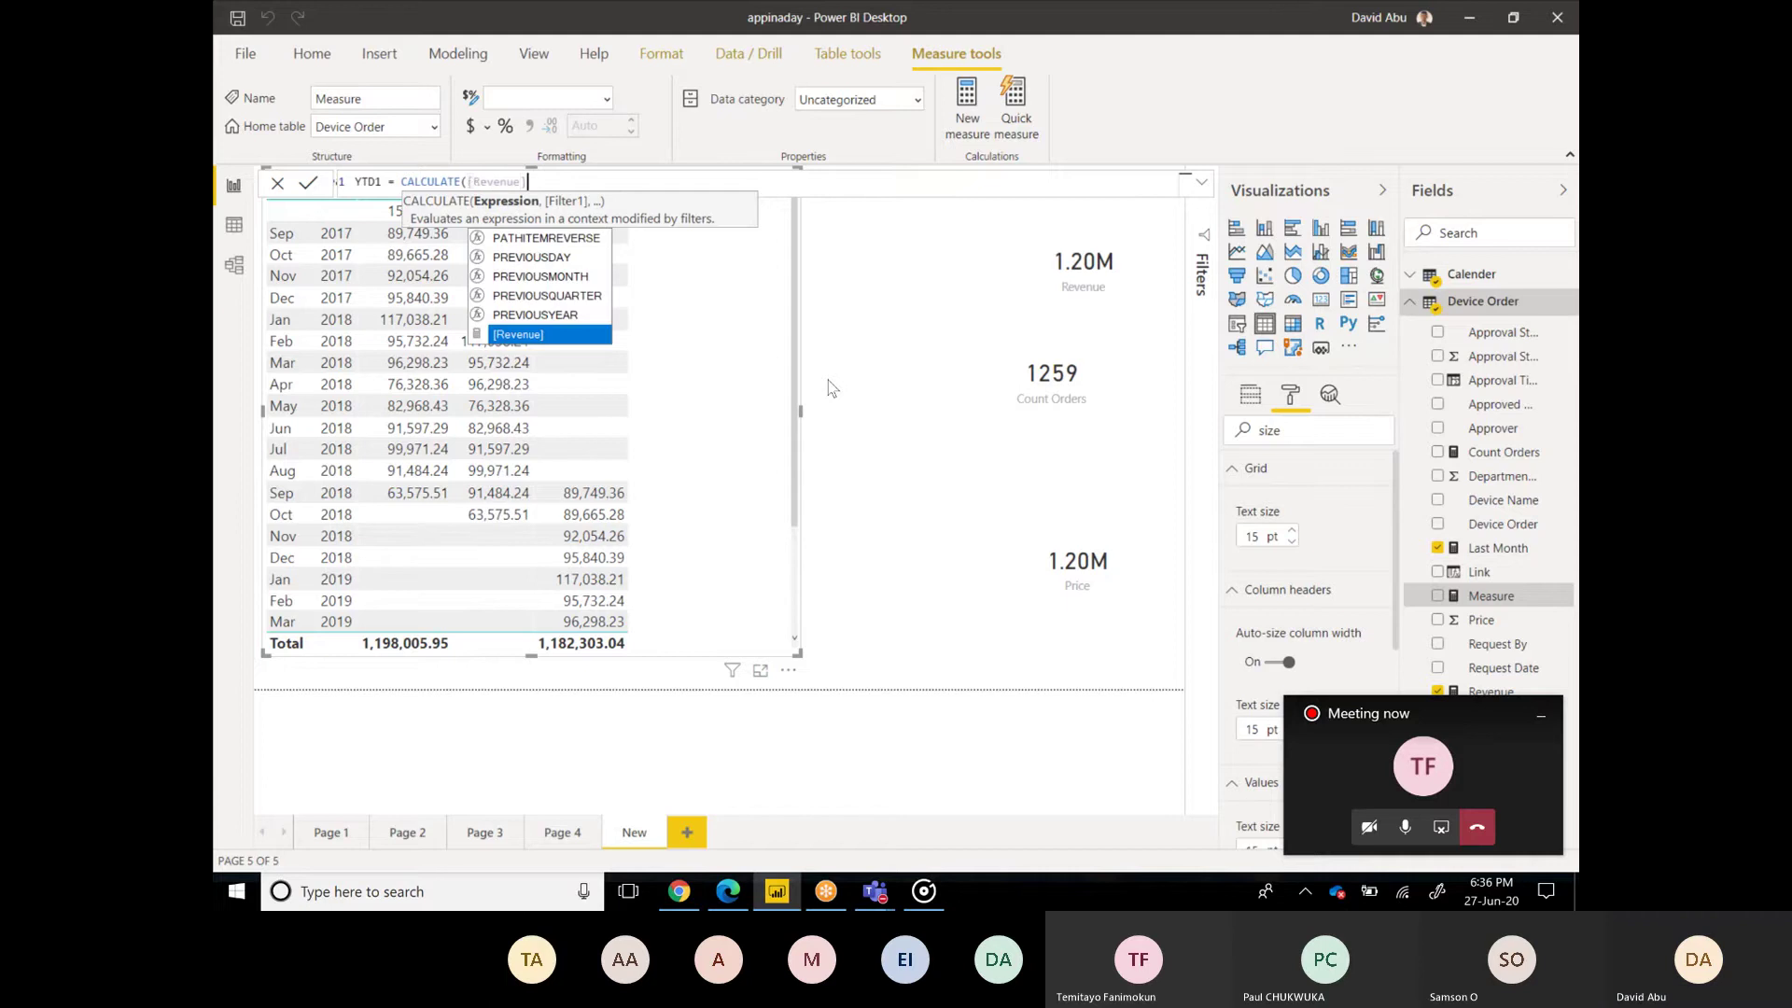
pyautogui.press('Tab')
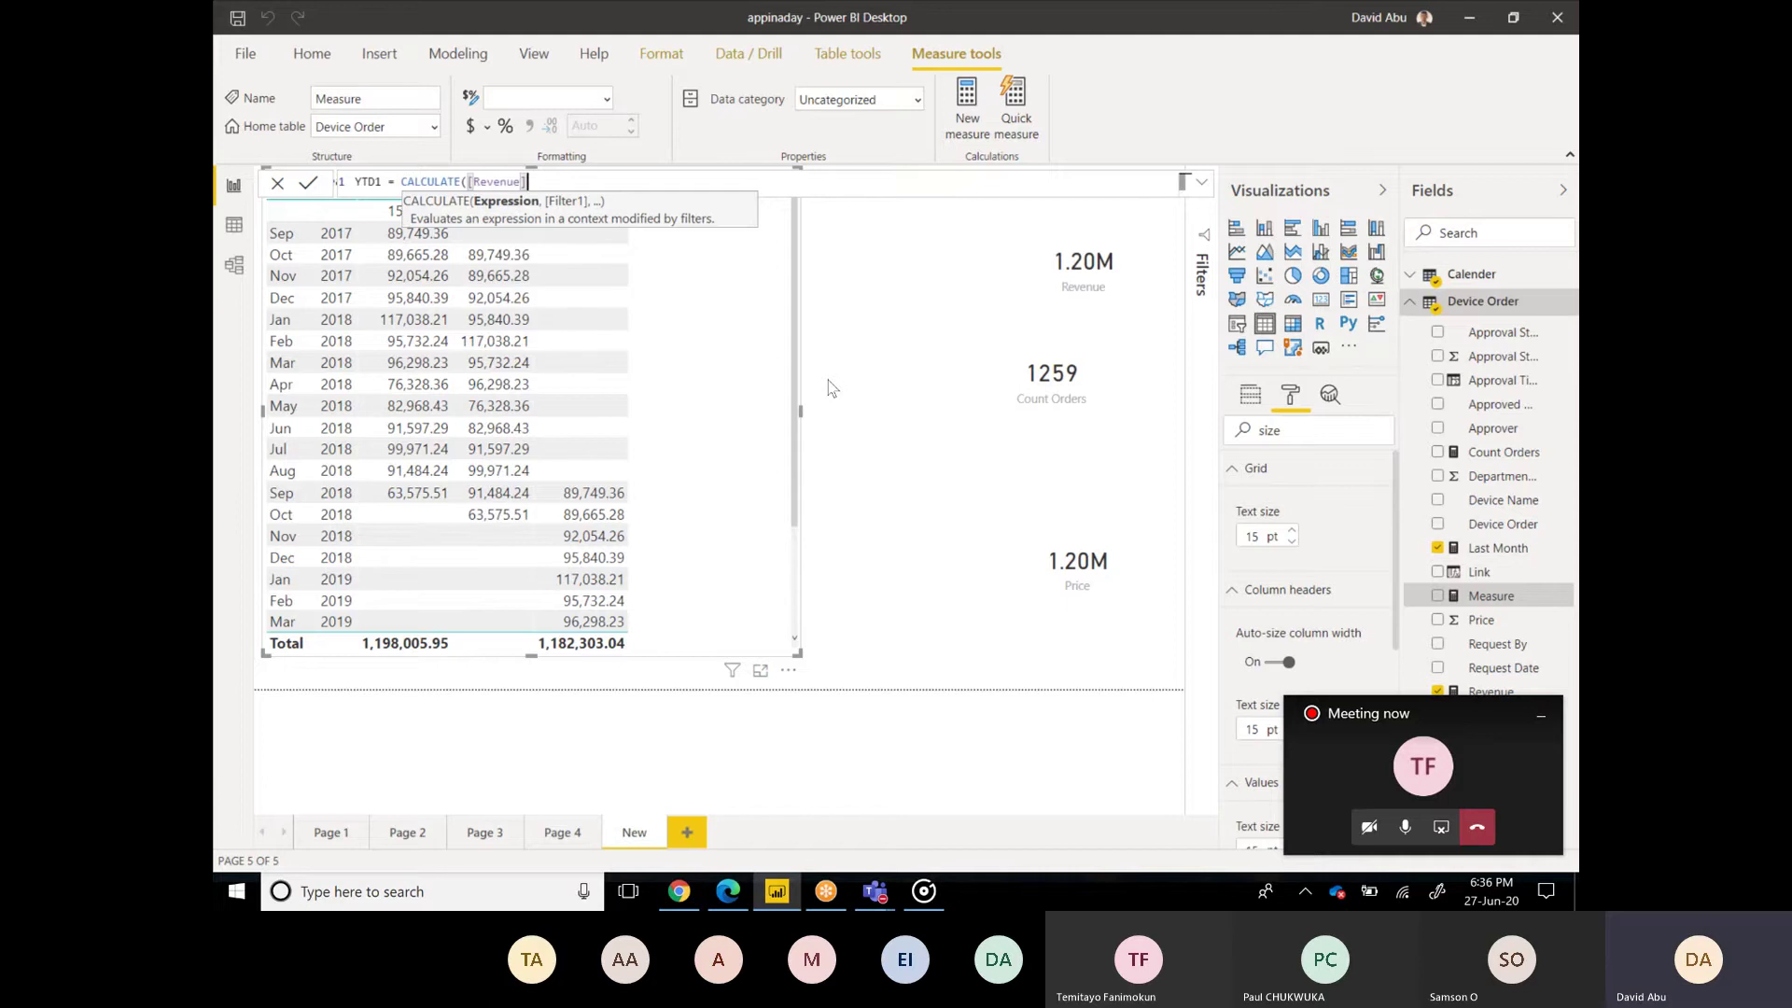
pyautogui.write(',')
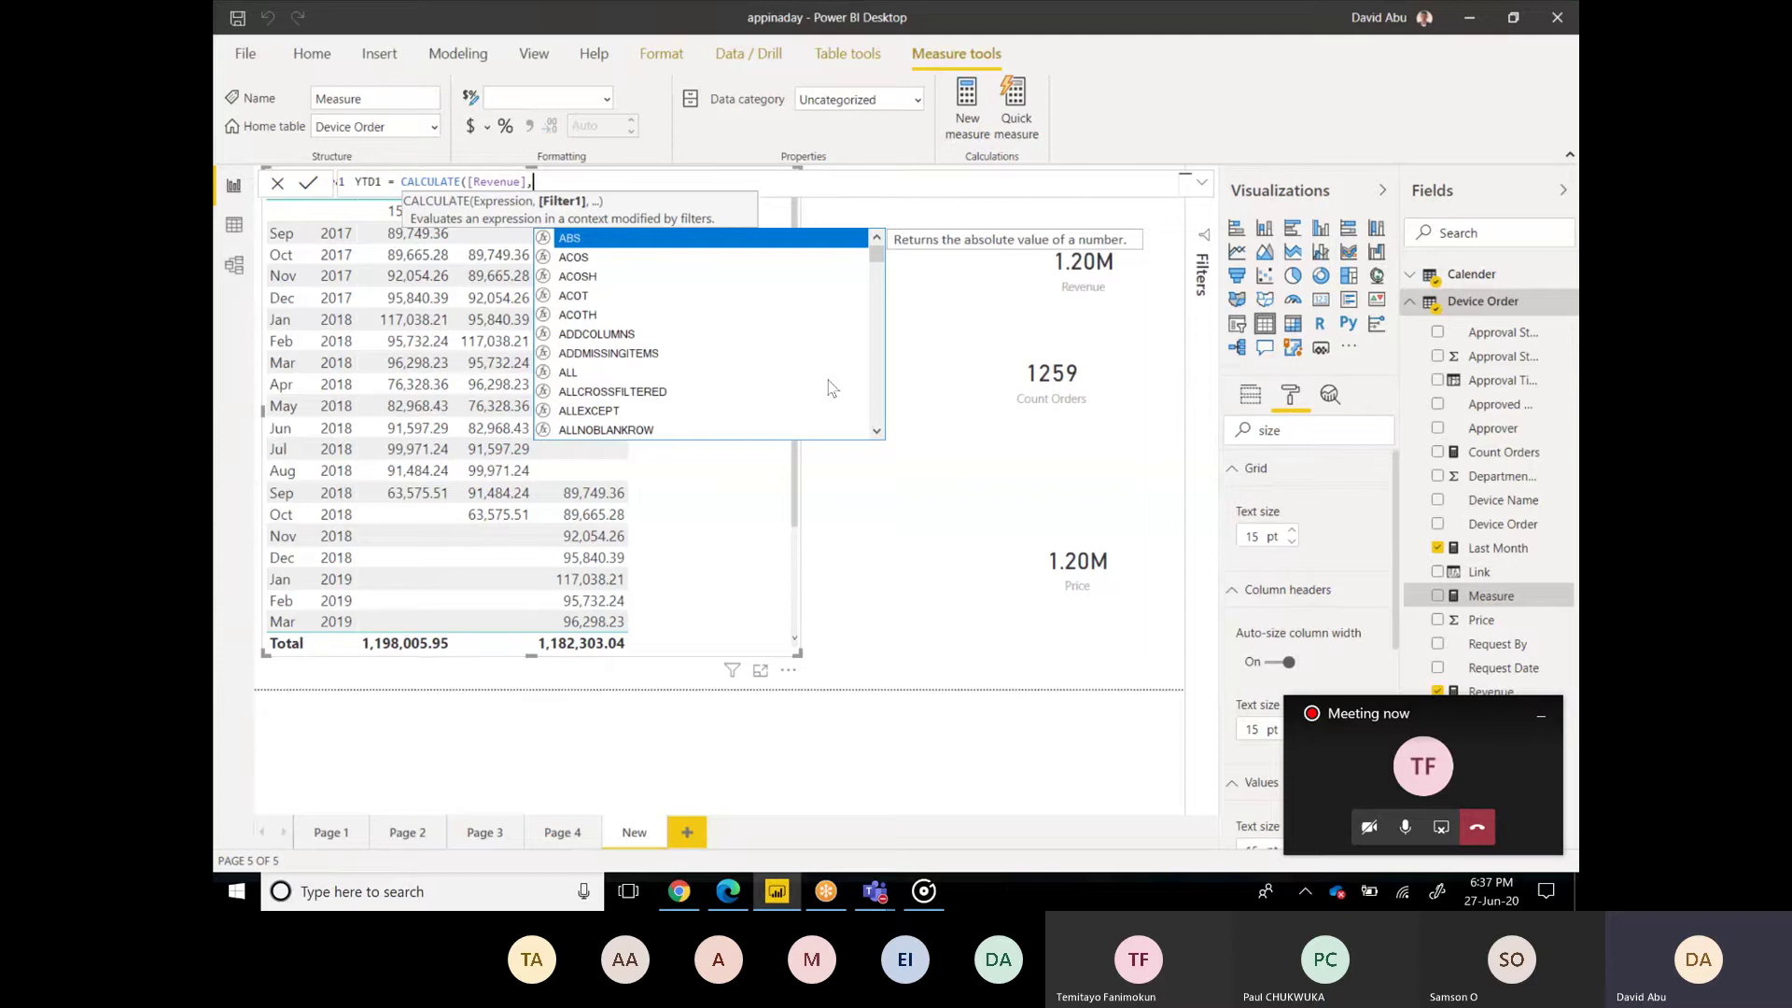
# Step: Insert the DATESYTD function as the CALCULATE filter in the YTD1 formula
pyautogui.write('dates')
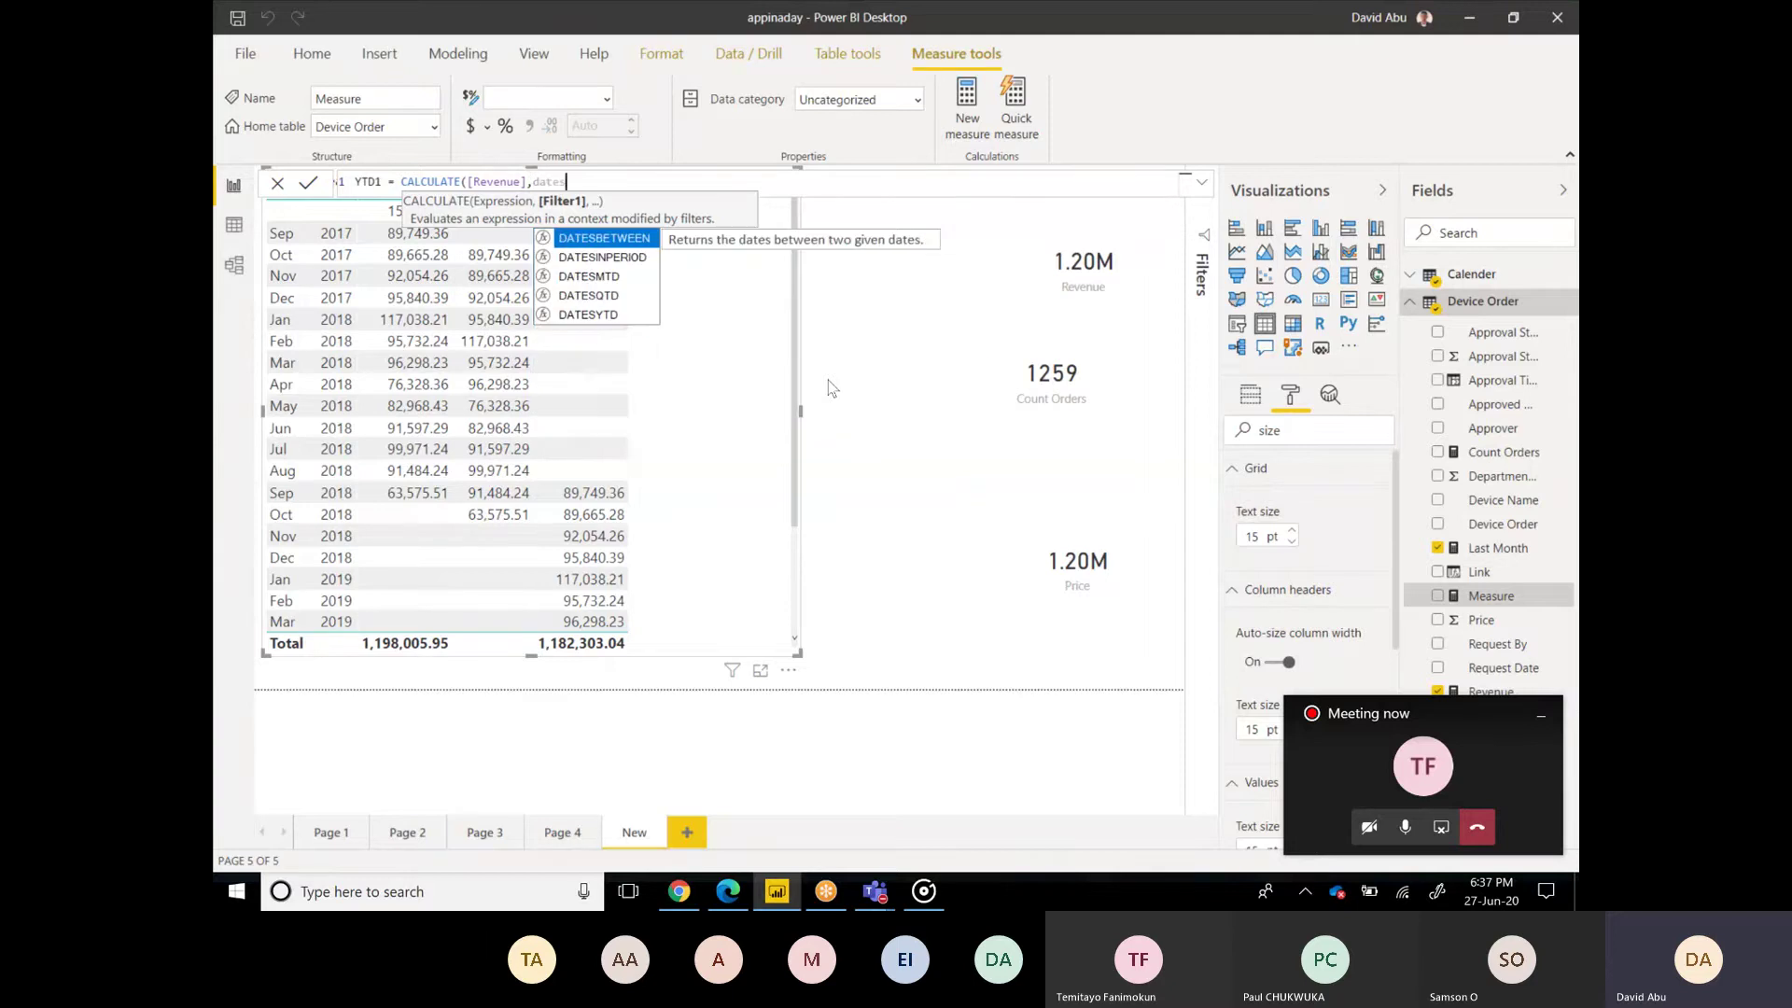
pyautogui.press('Down')
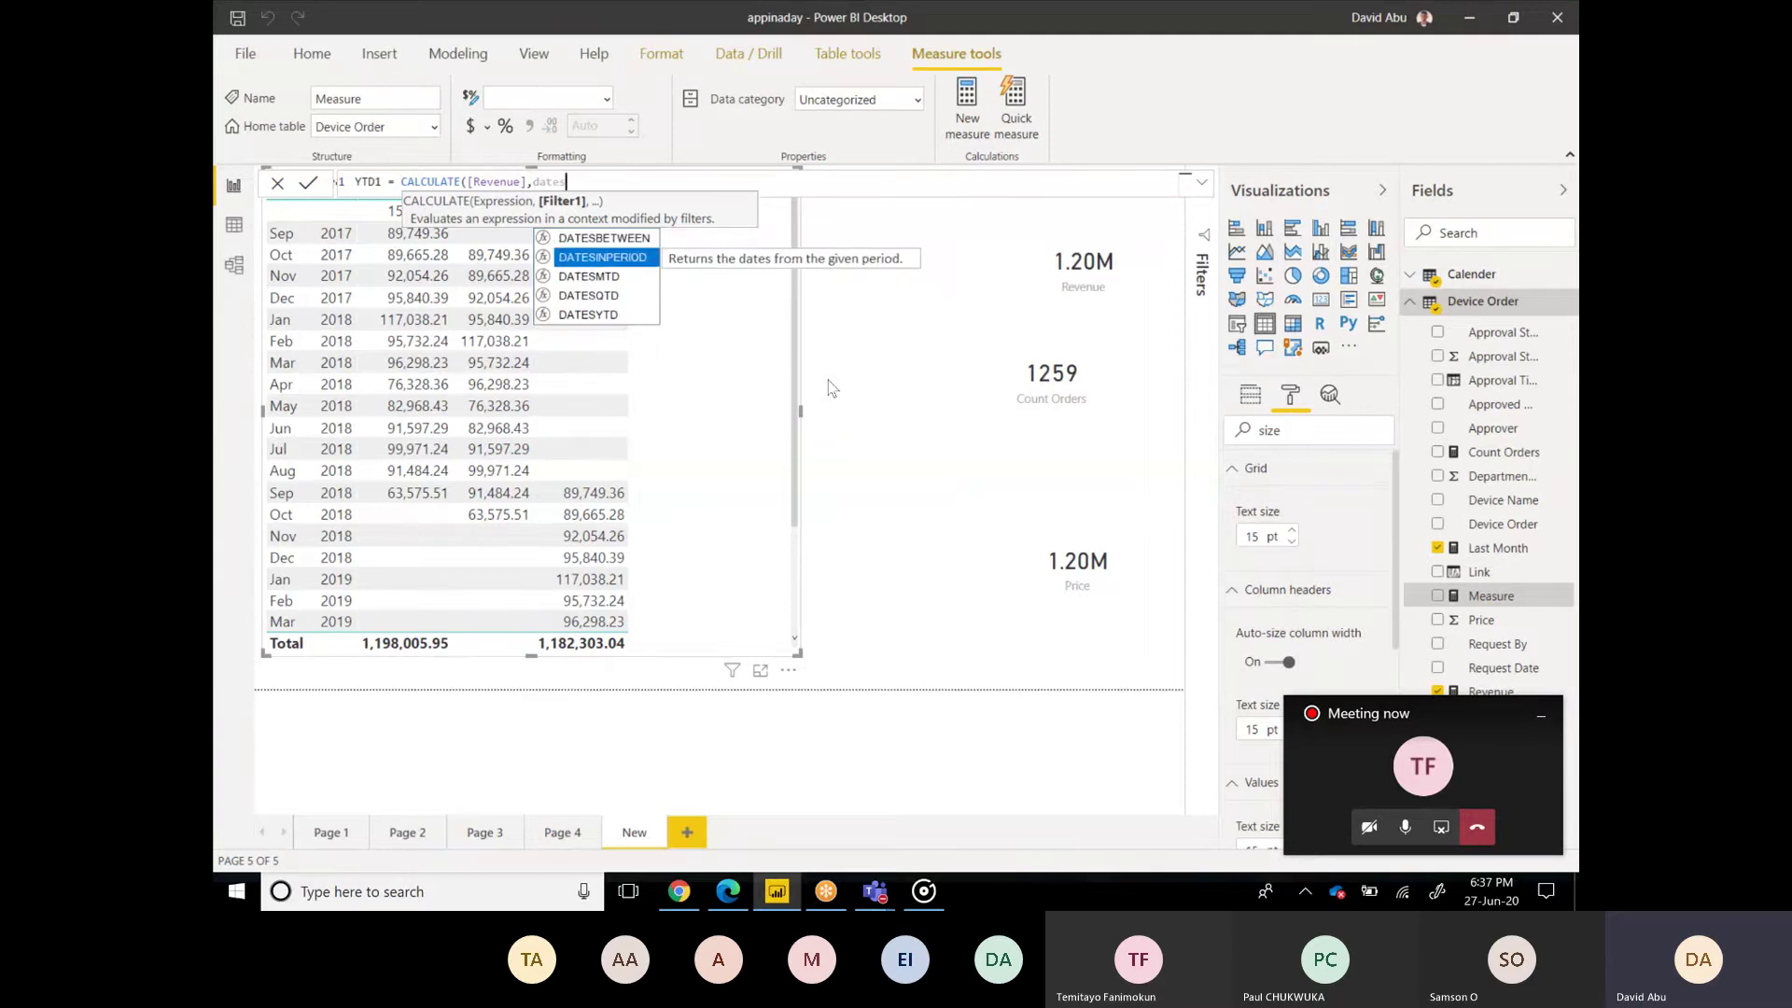
pyautogui.press('Down')
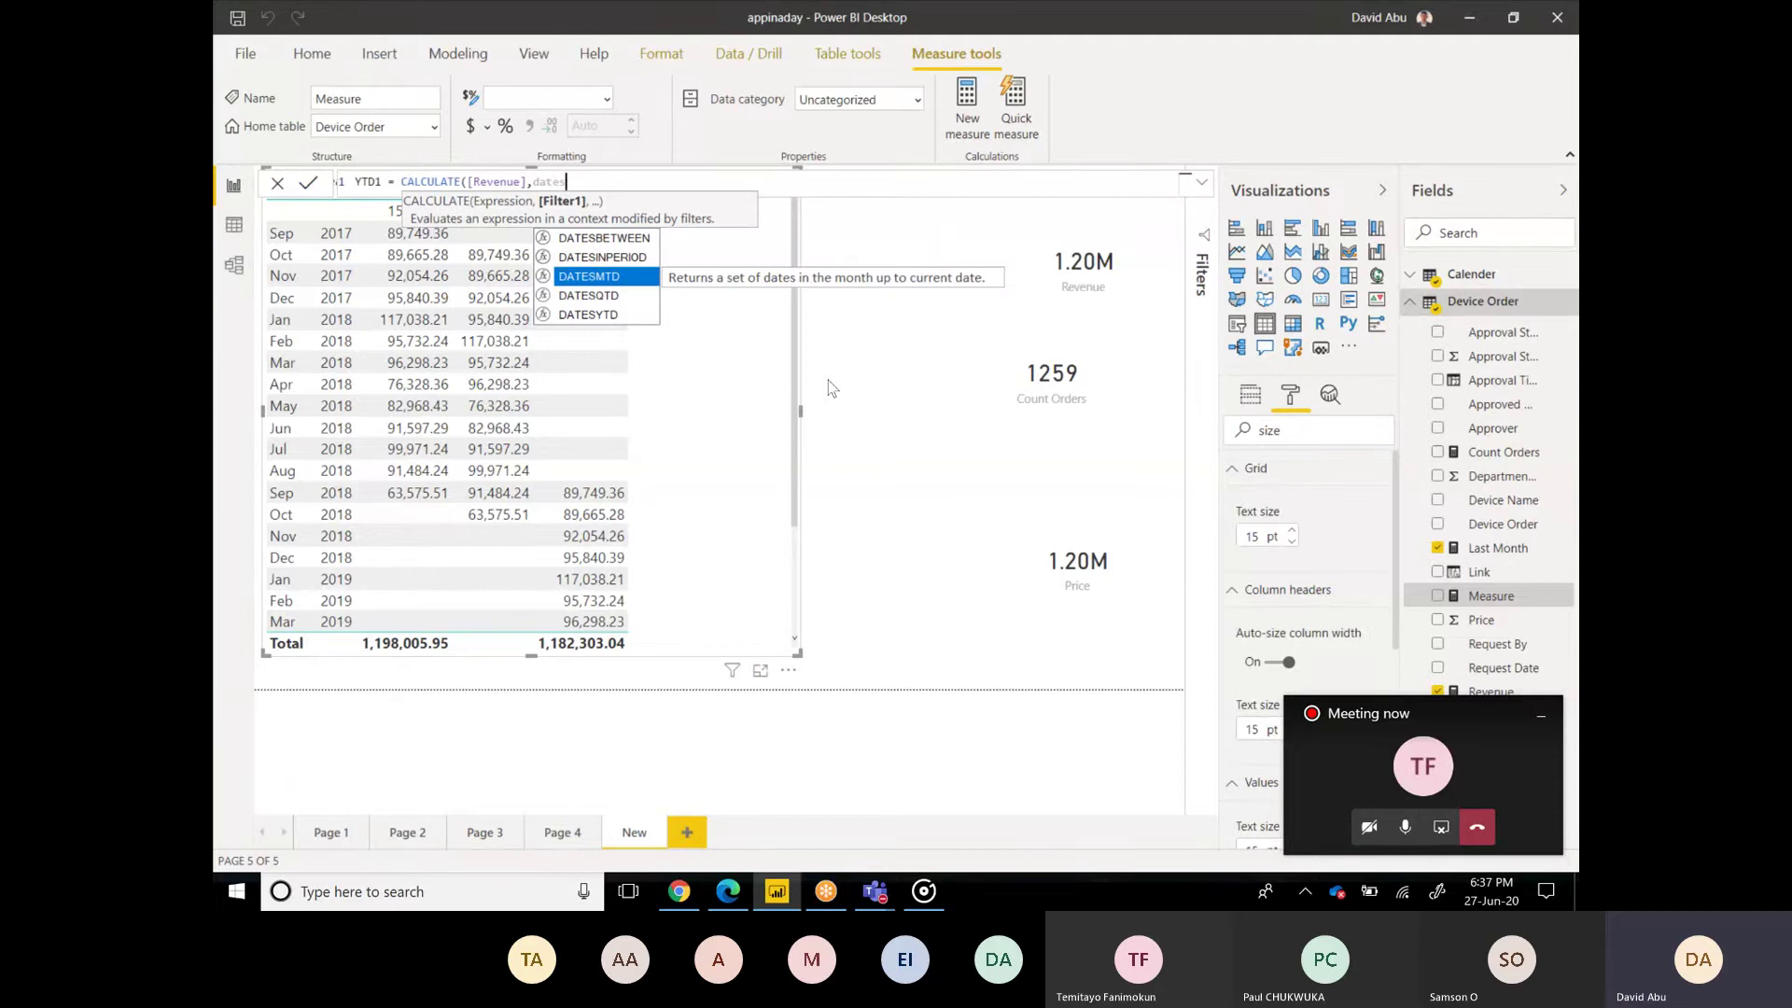
pyautogui.press('Down')
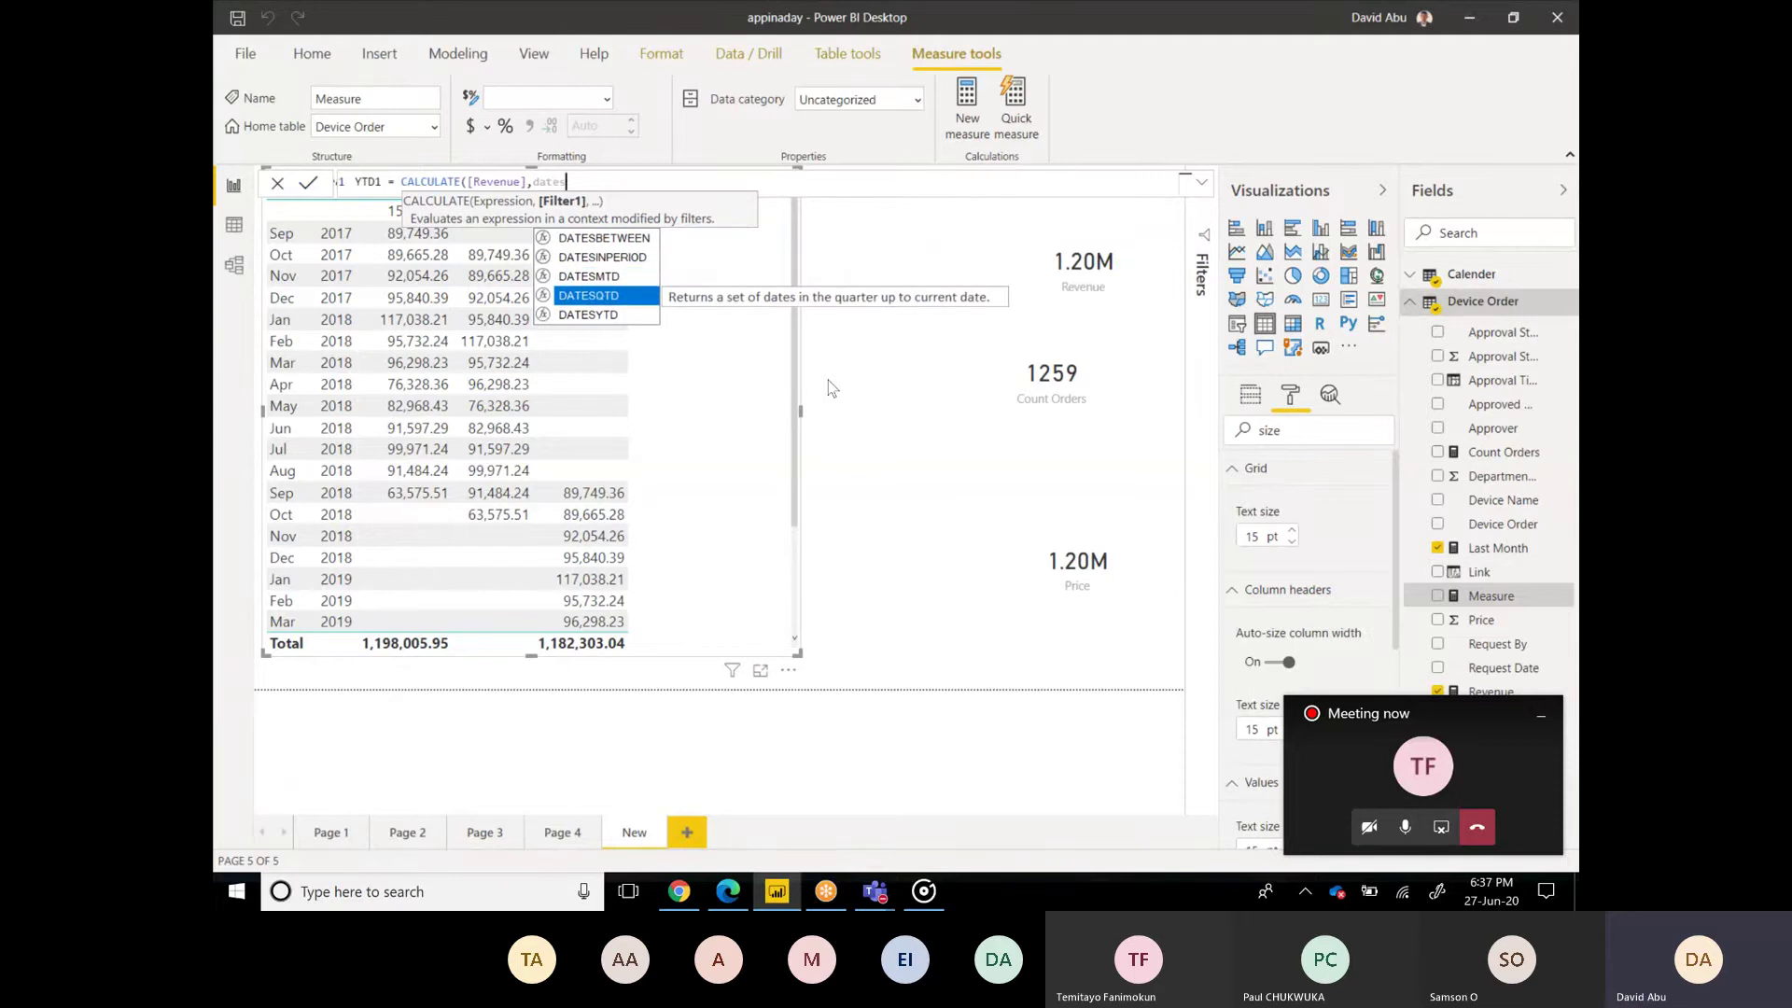
pyautogui.press('Down')
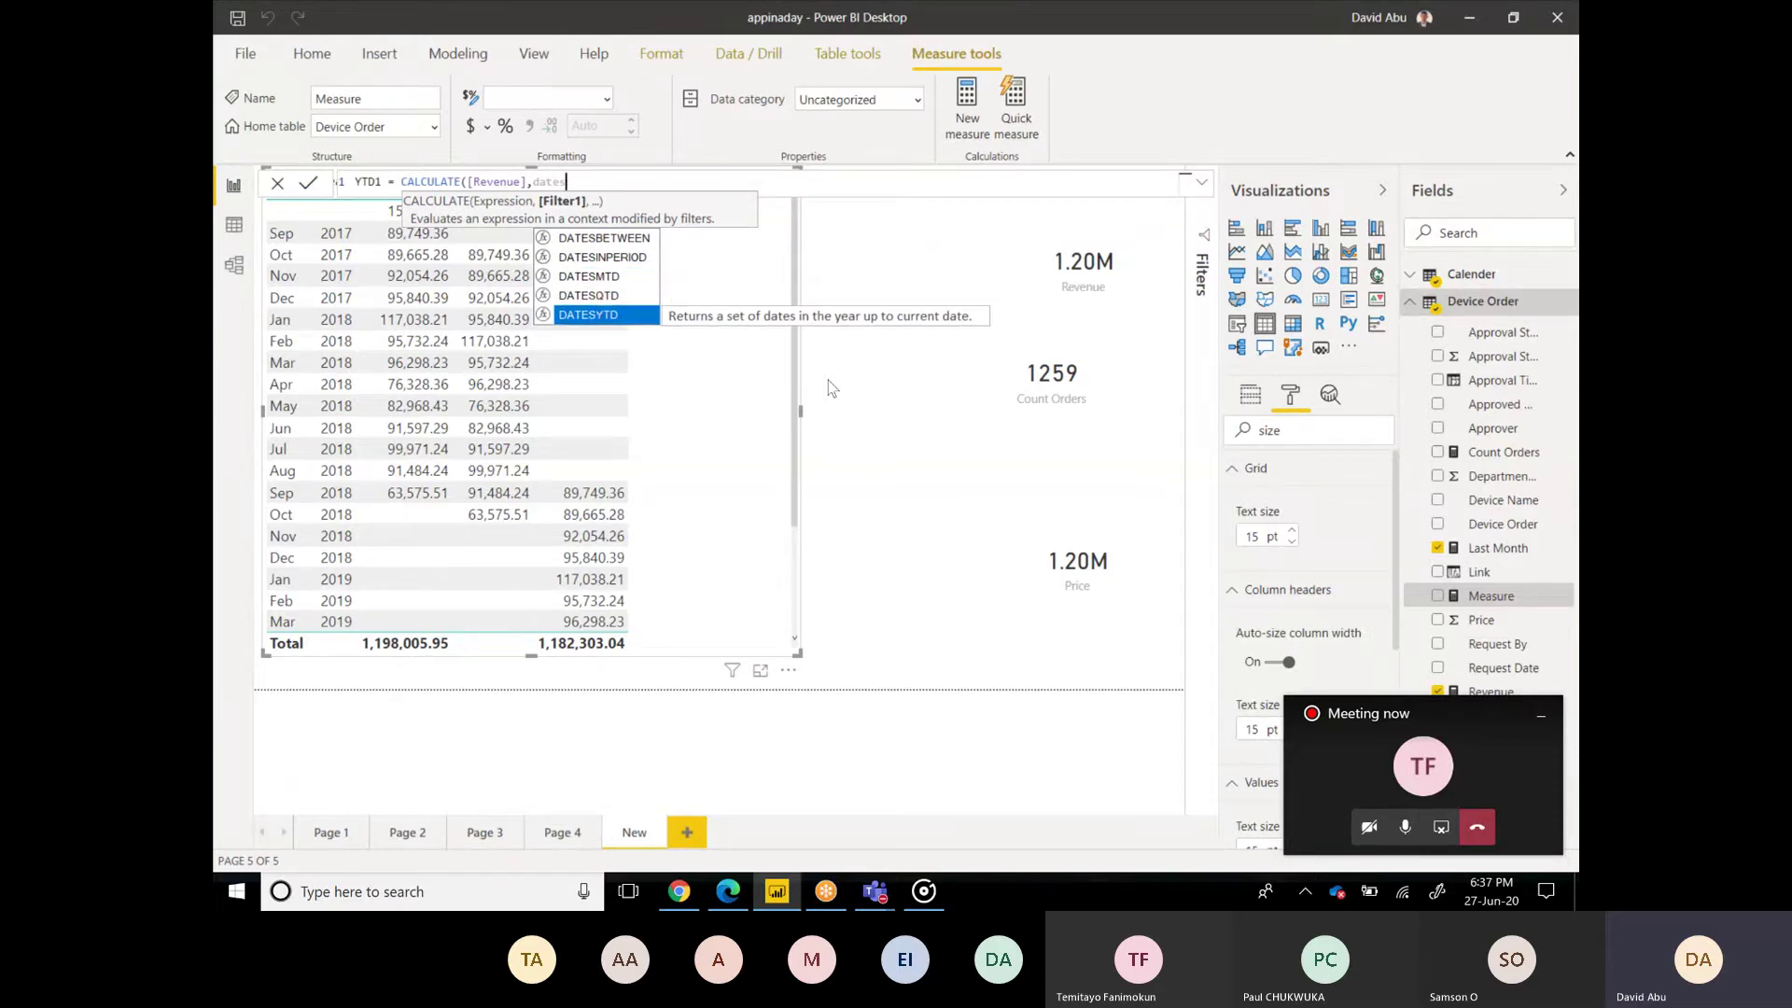
pyautogui.press('Tab')
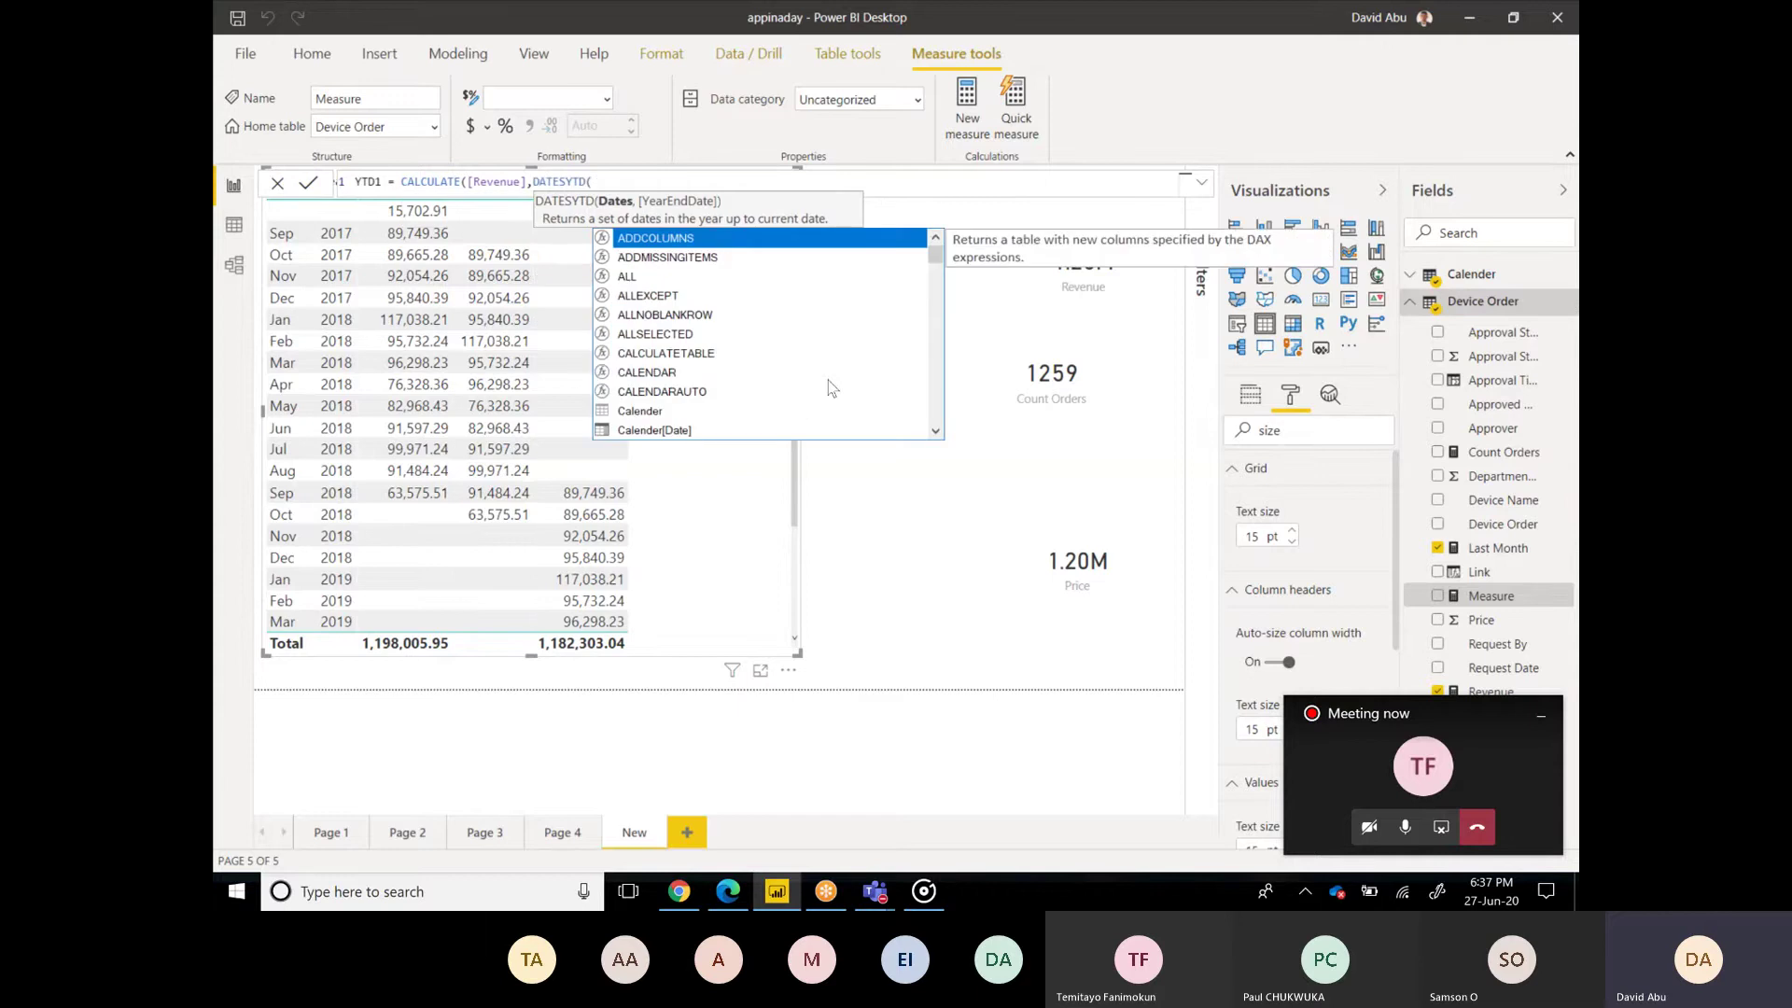
# Step: Enter Calender[Date] as the dates argument of DATESYTD
pyautogui.press('Down')
pyautogui.press('Down')
pyautogui.press('Down')
pyautogui.press('Down')
pyautogui.press('Down')
pyautogui.press('Down')
pyautogui.press('Down')
pyautogui.press('Down')
pyautogui.press('Down')
pyautogui.press('Down')
pyautogui.press('Down')
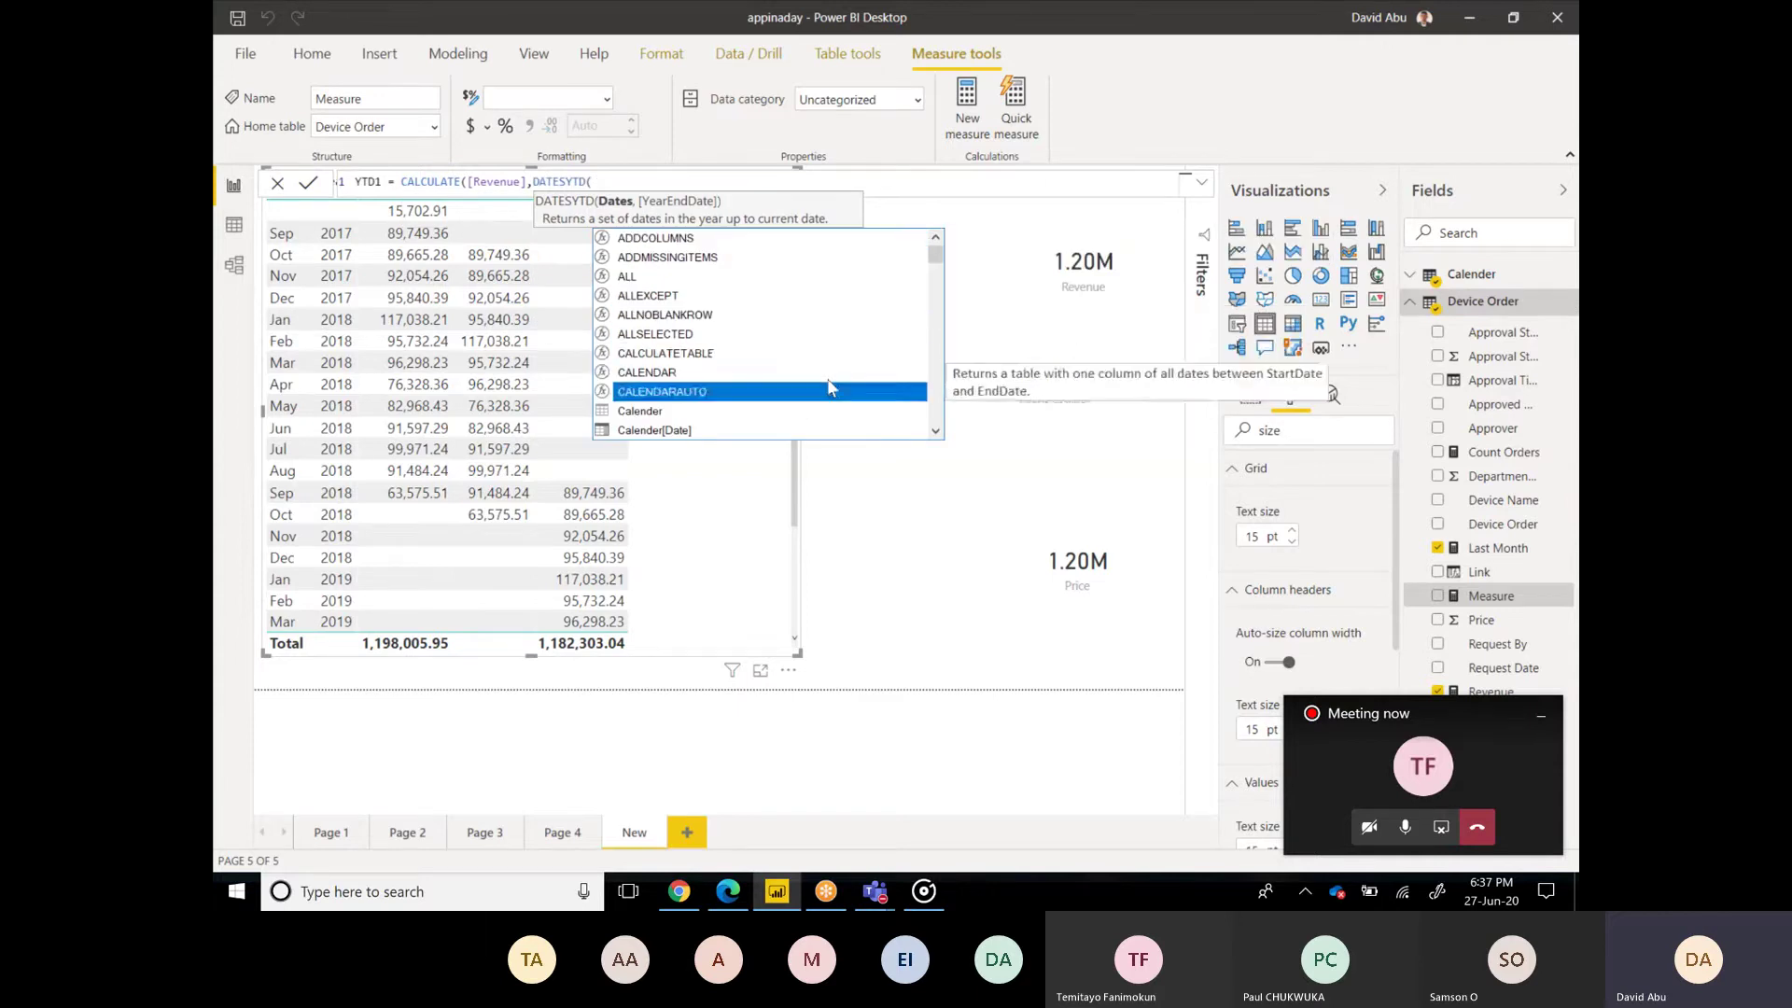
pyautogui.press('Tab')
pyautogui.press('BackSpace')
pyautogui.press('BackSpace')
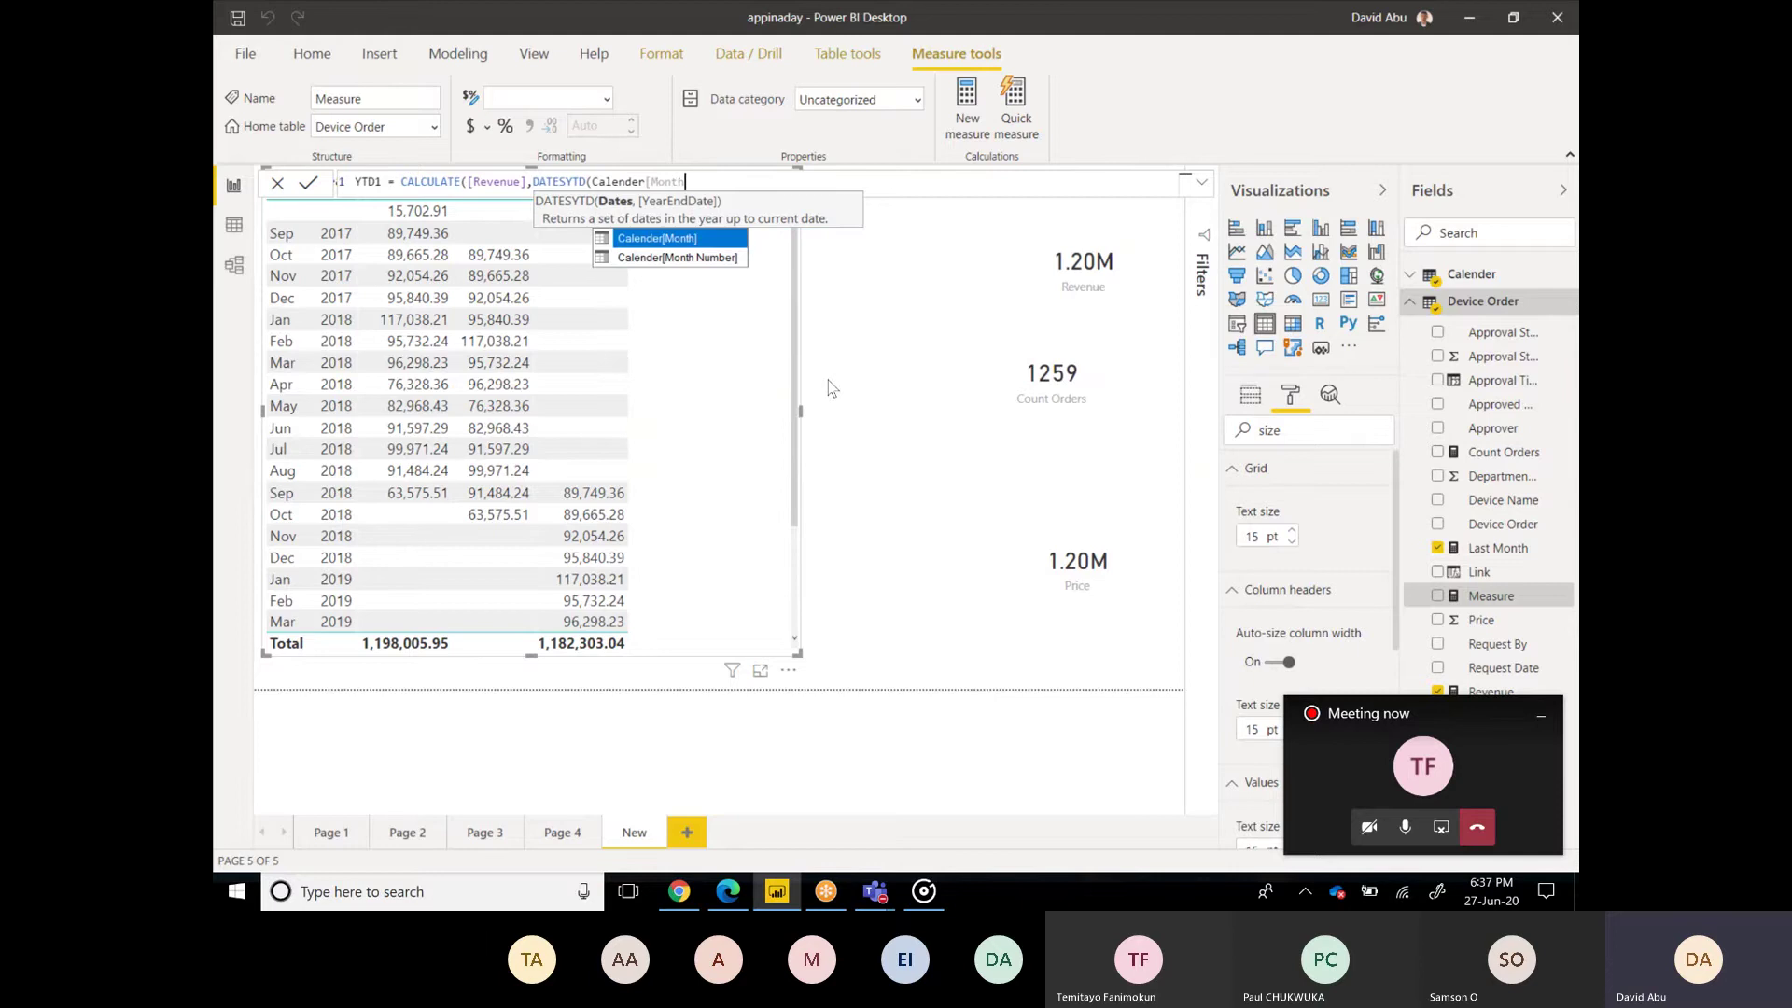
pyautogui.press('BackSpace')
pyautogui.press('BackSpace')
pyautogui.press('BackSpace')
pyautogui.press('BackSpace')
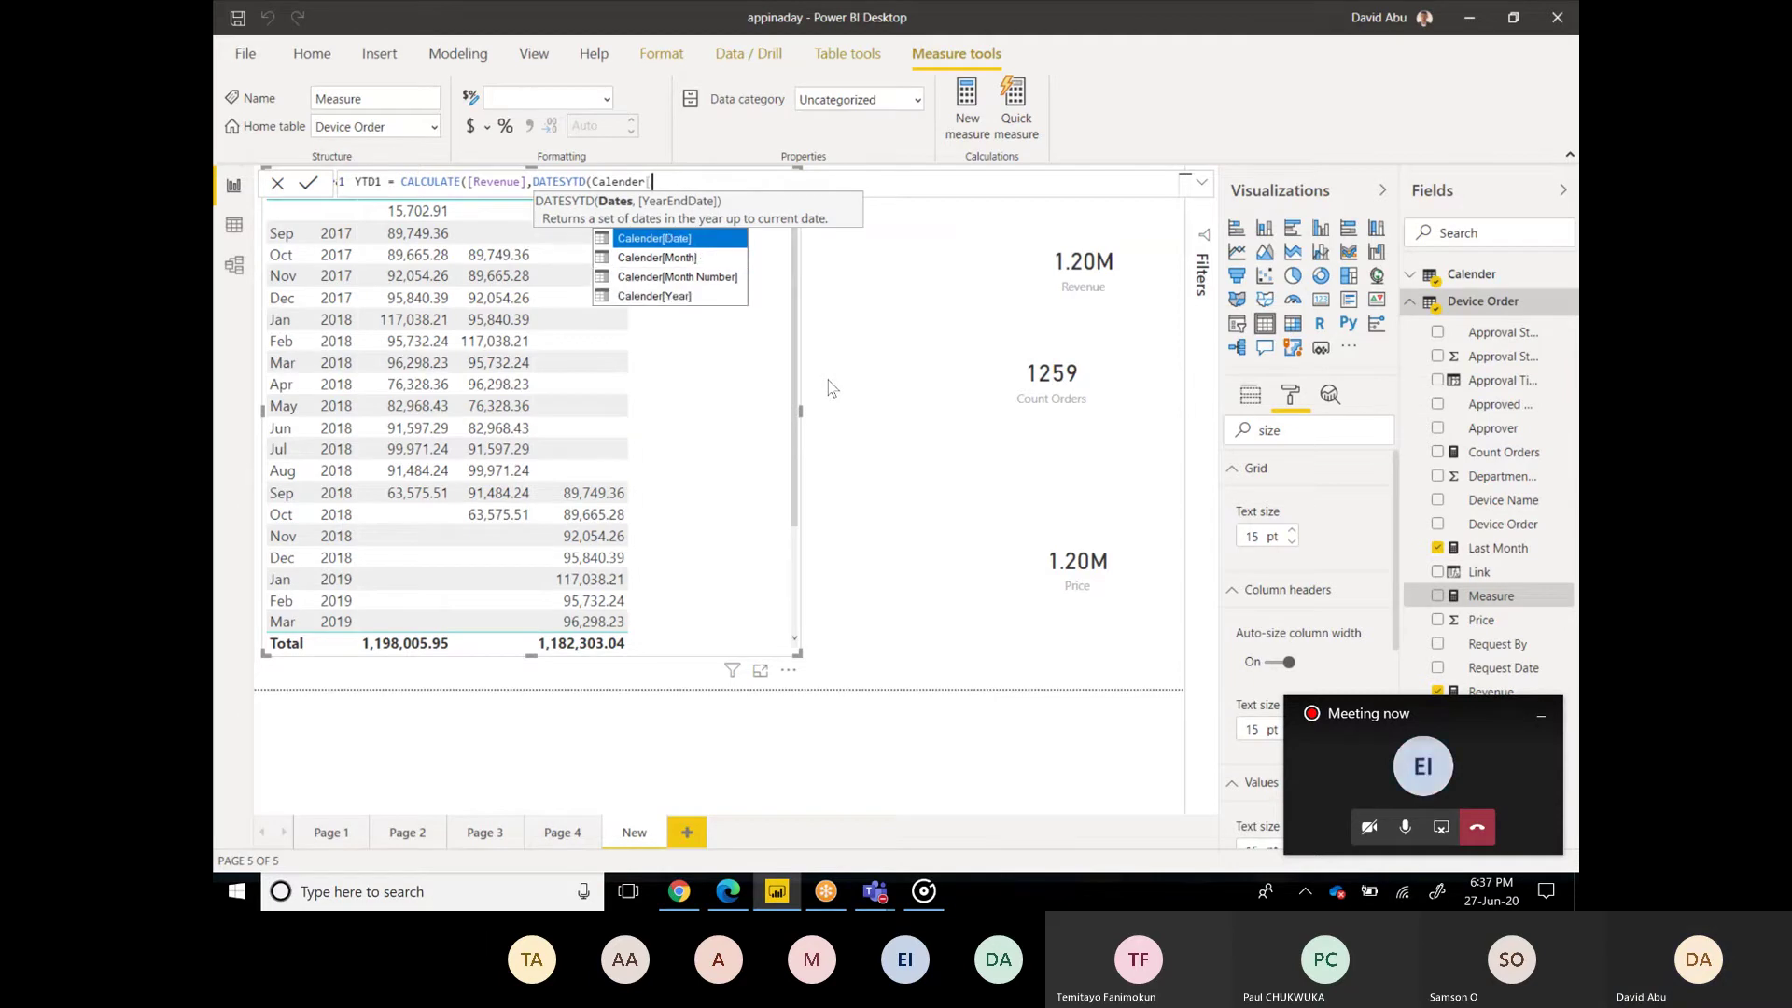
pyautogui.press('Tab')
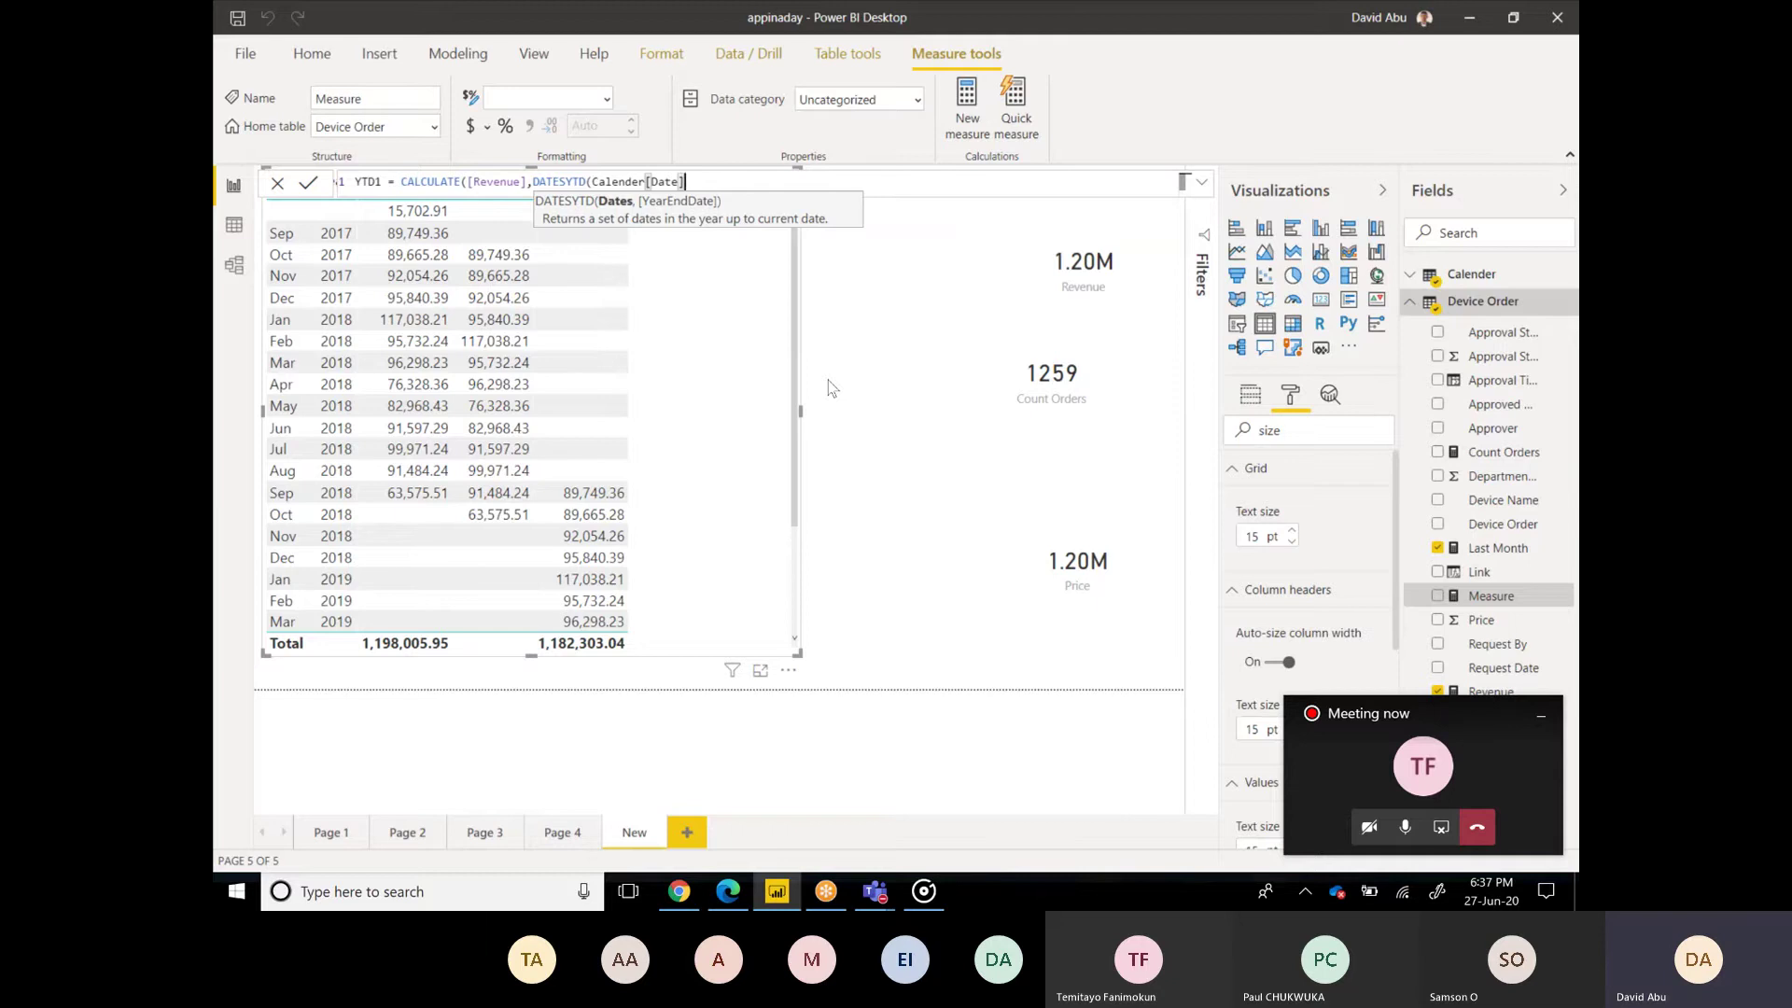
# Step: Add "Sep" as the DATESYTD year-end date, close both functions and try to commit the YTD1 measure
pyautogui.write(',')
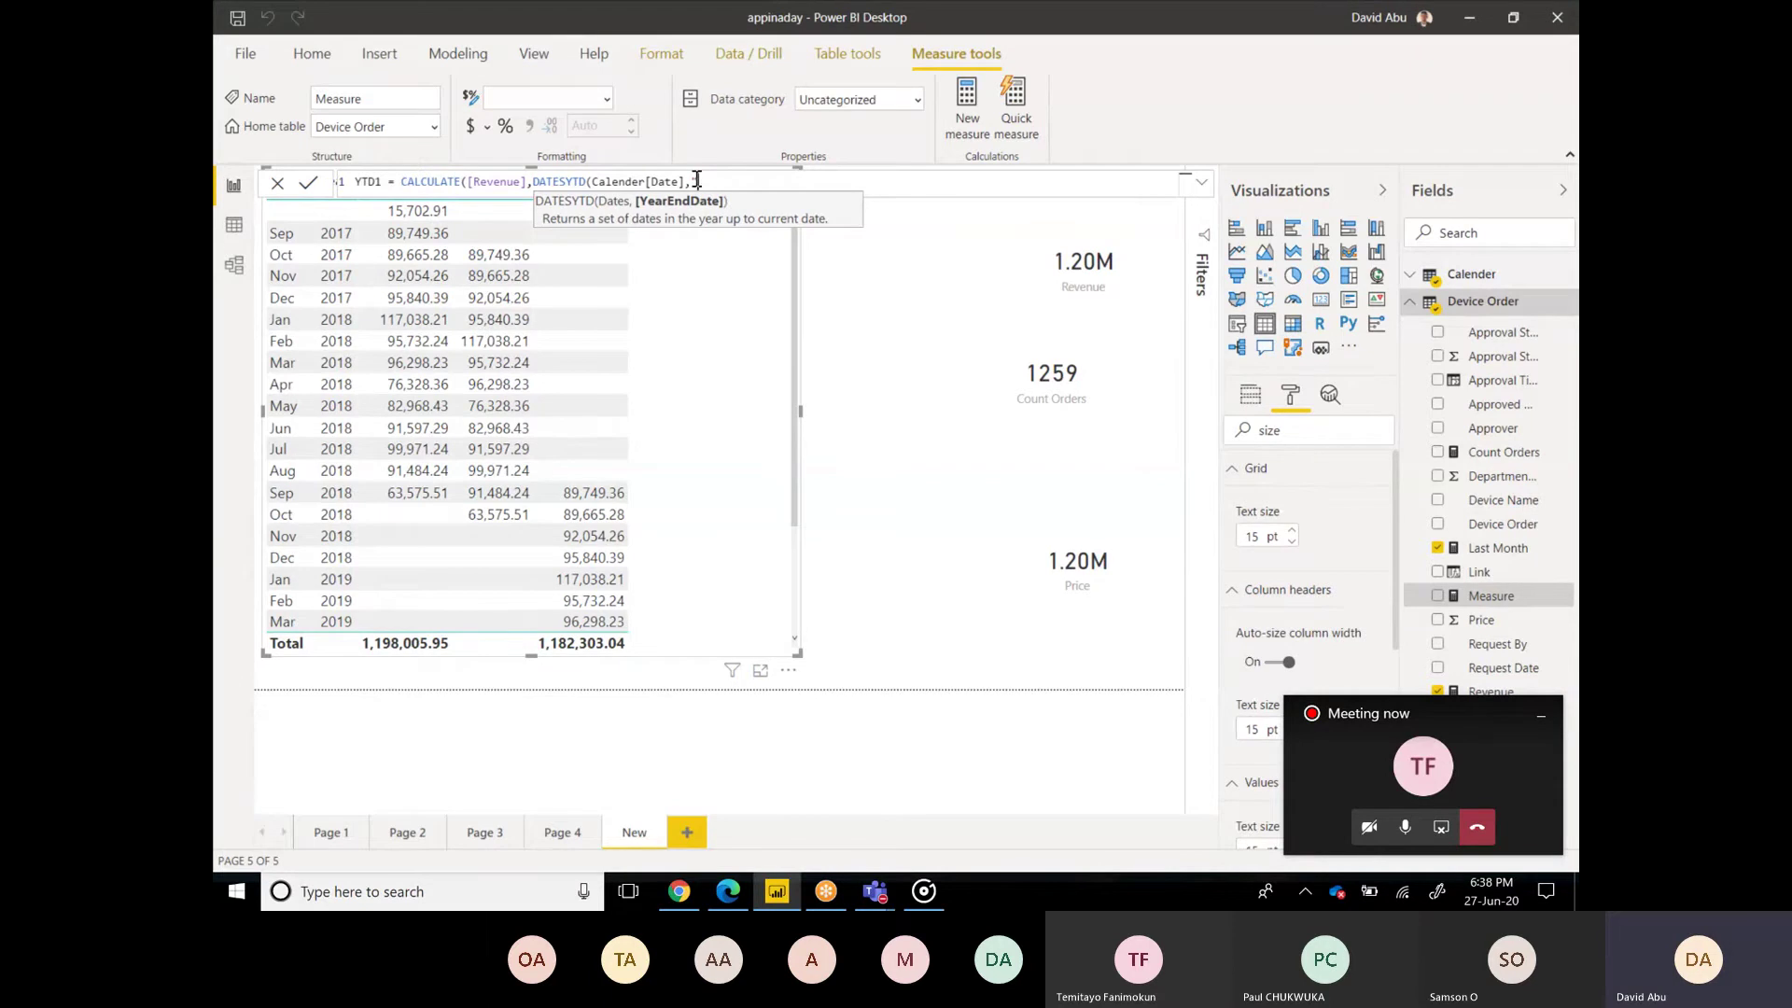
pyautogui.write('6')
pyautogui.write('ep')
pyautogui.write('")')
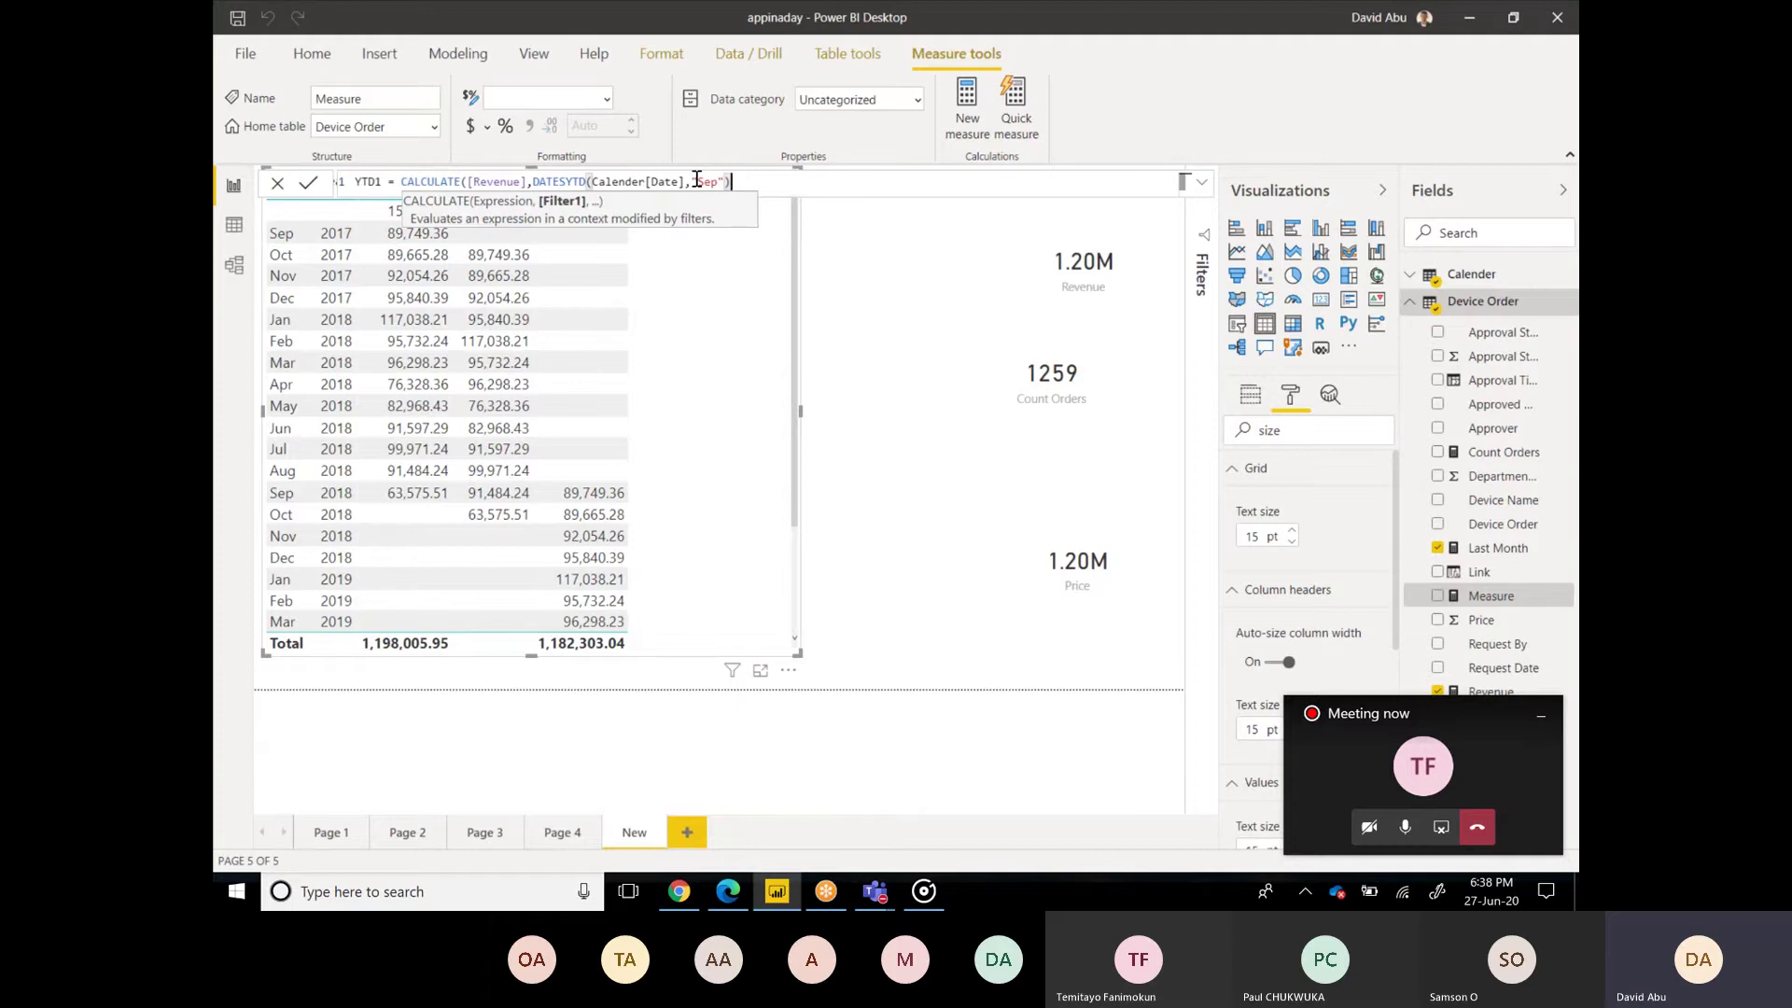
pyautogui.write(')')
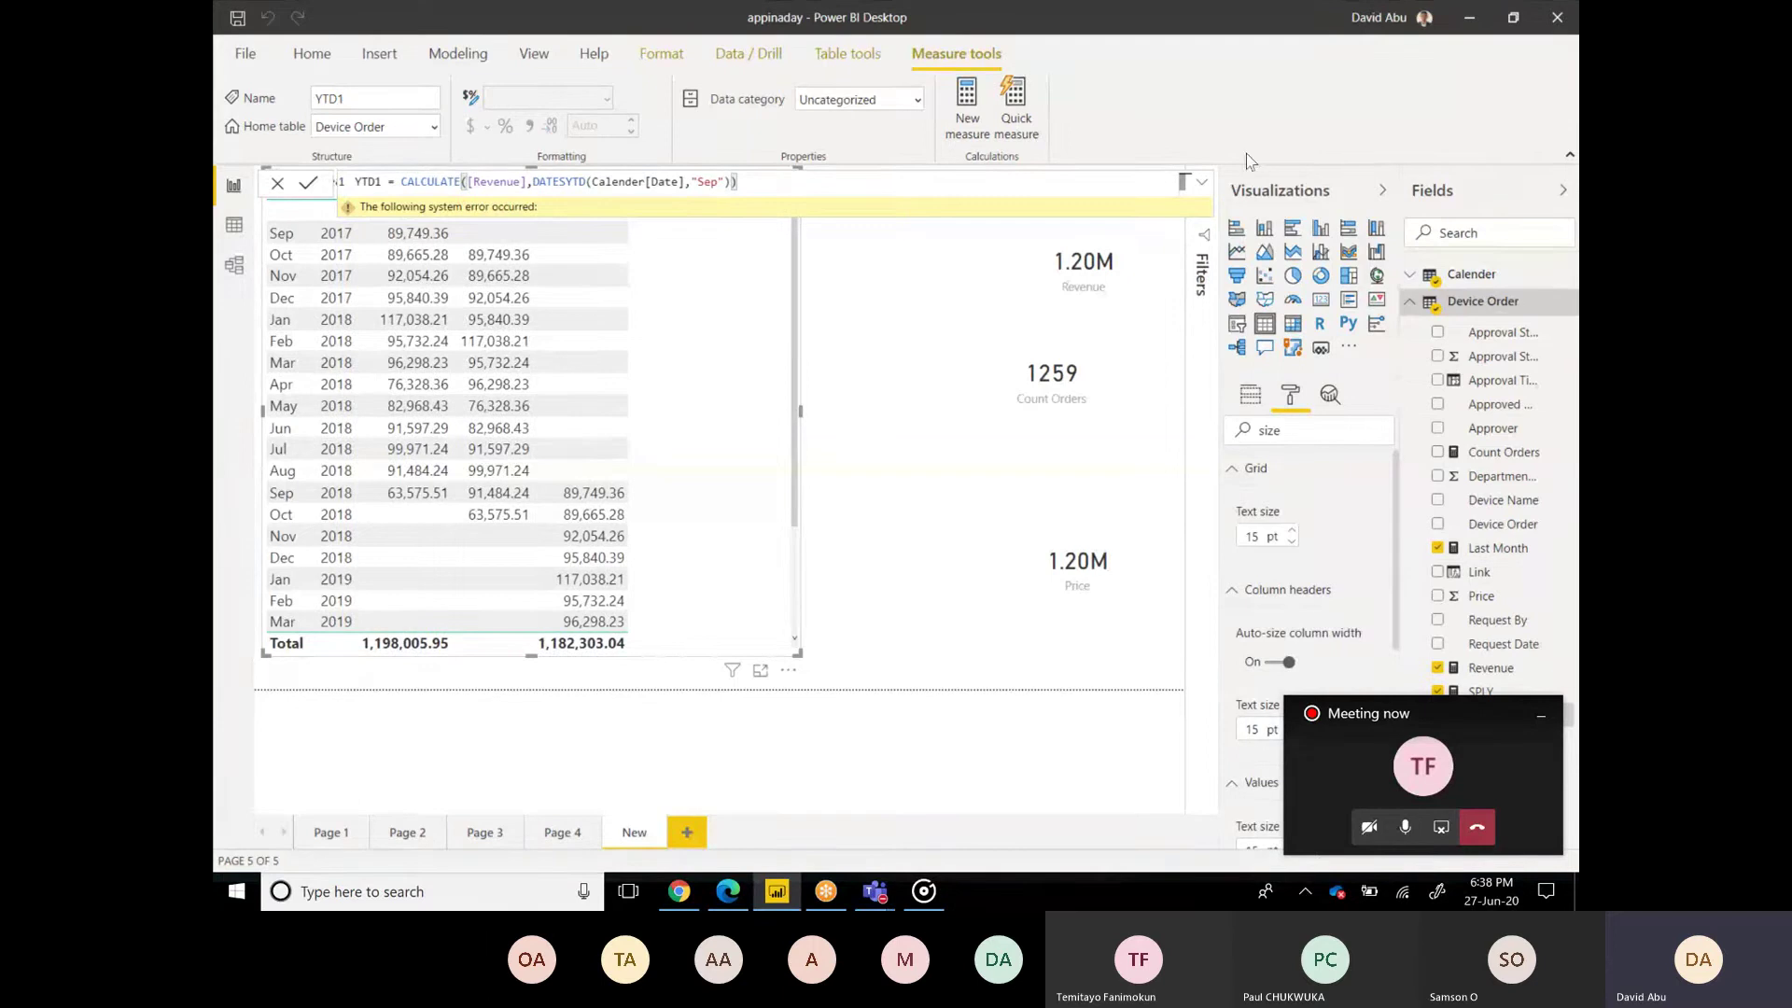
# Step: Change the year-end date in the YTD1 formula to "September 2017" and commit the measure
pyautogui.click(1202, 182)
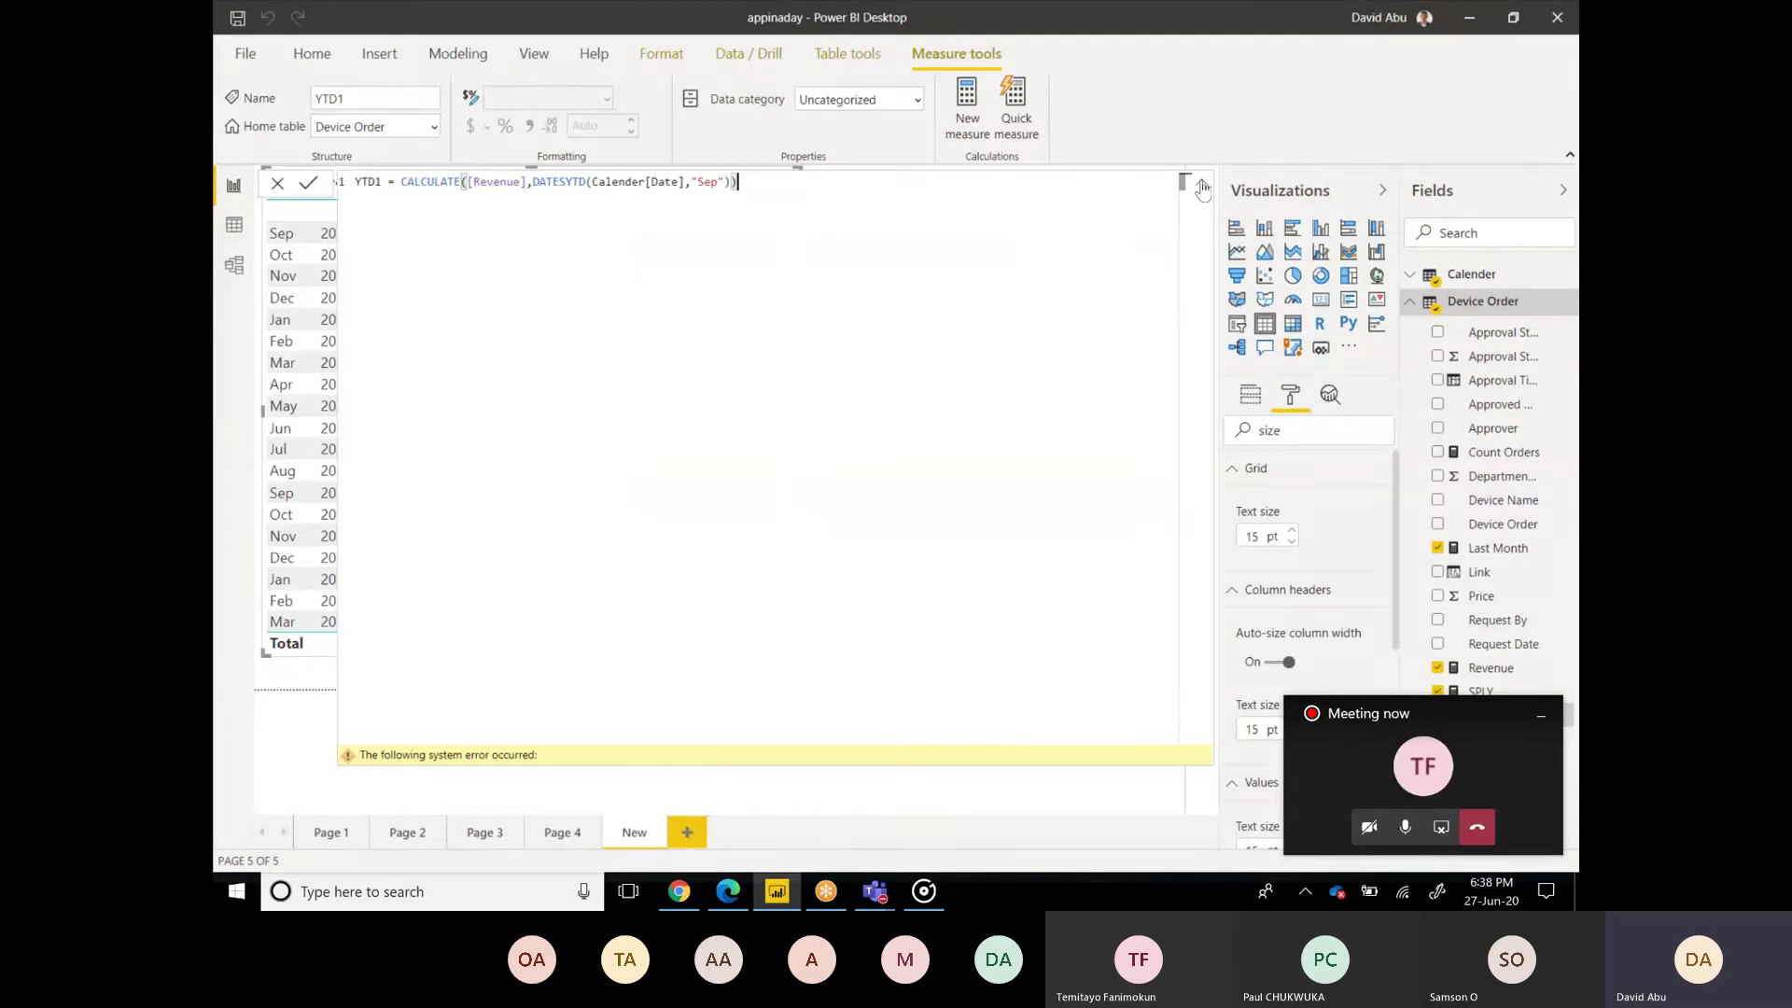
pyautogui.click(1202, 185)
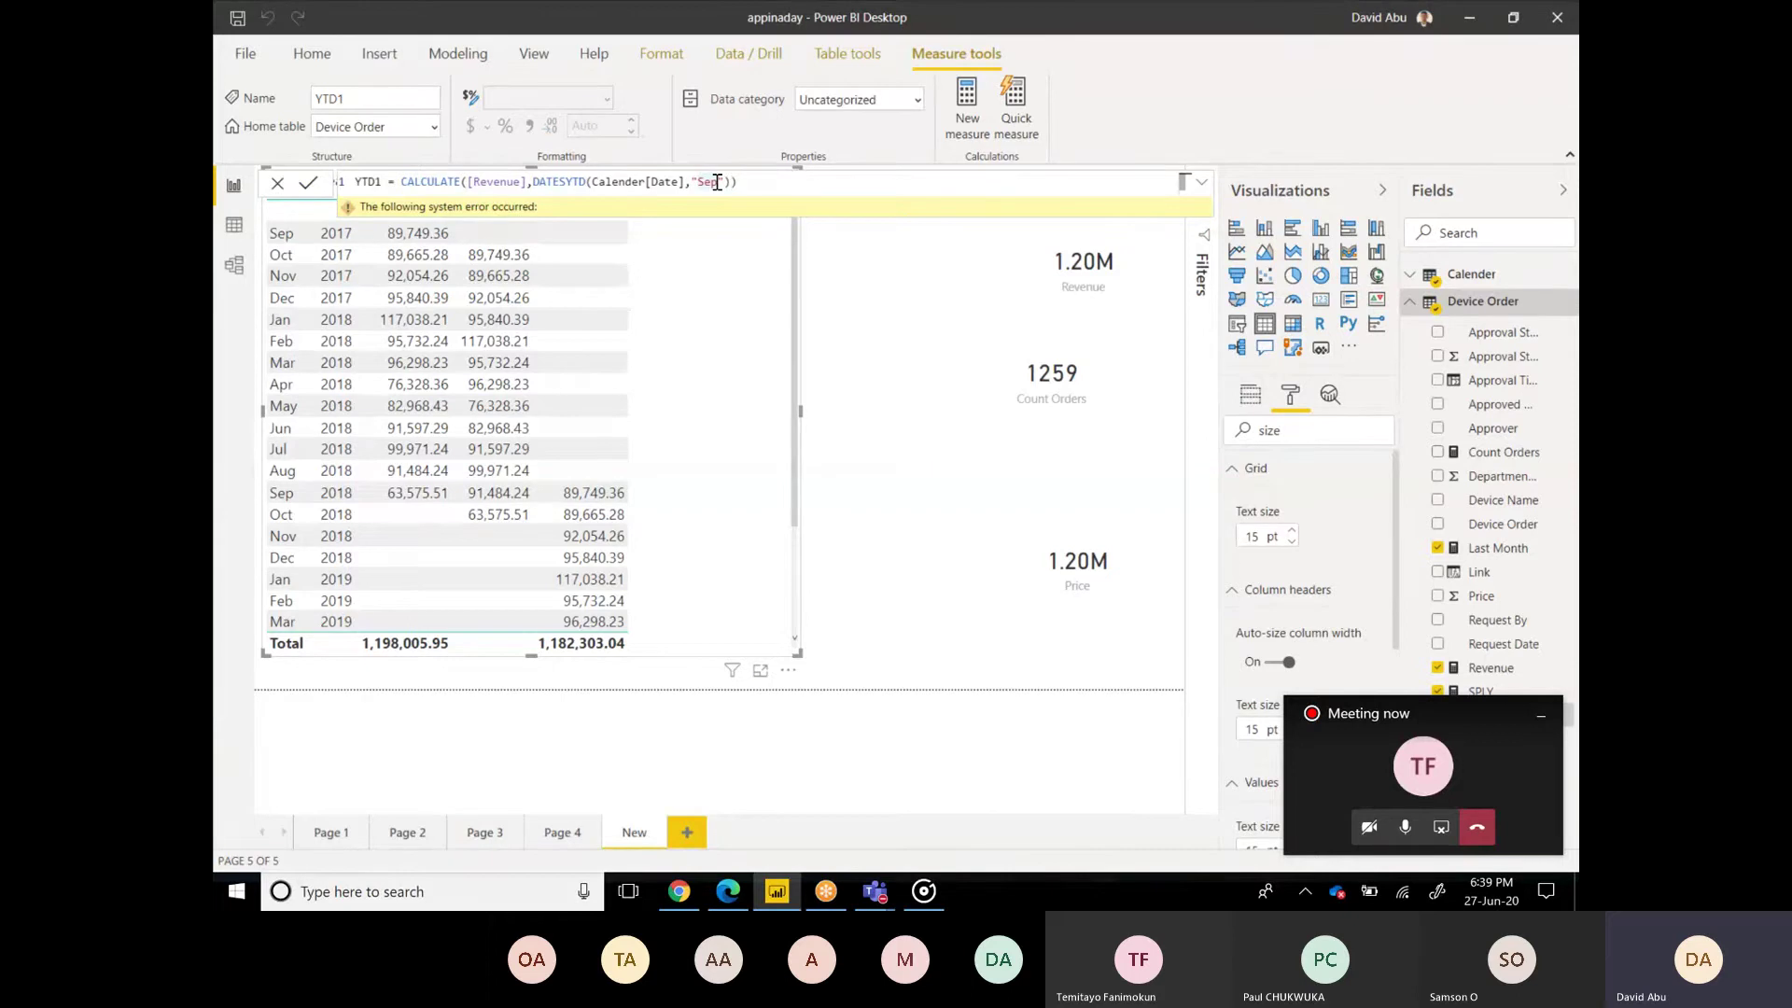
pyautogui.write('te')
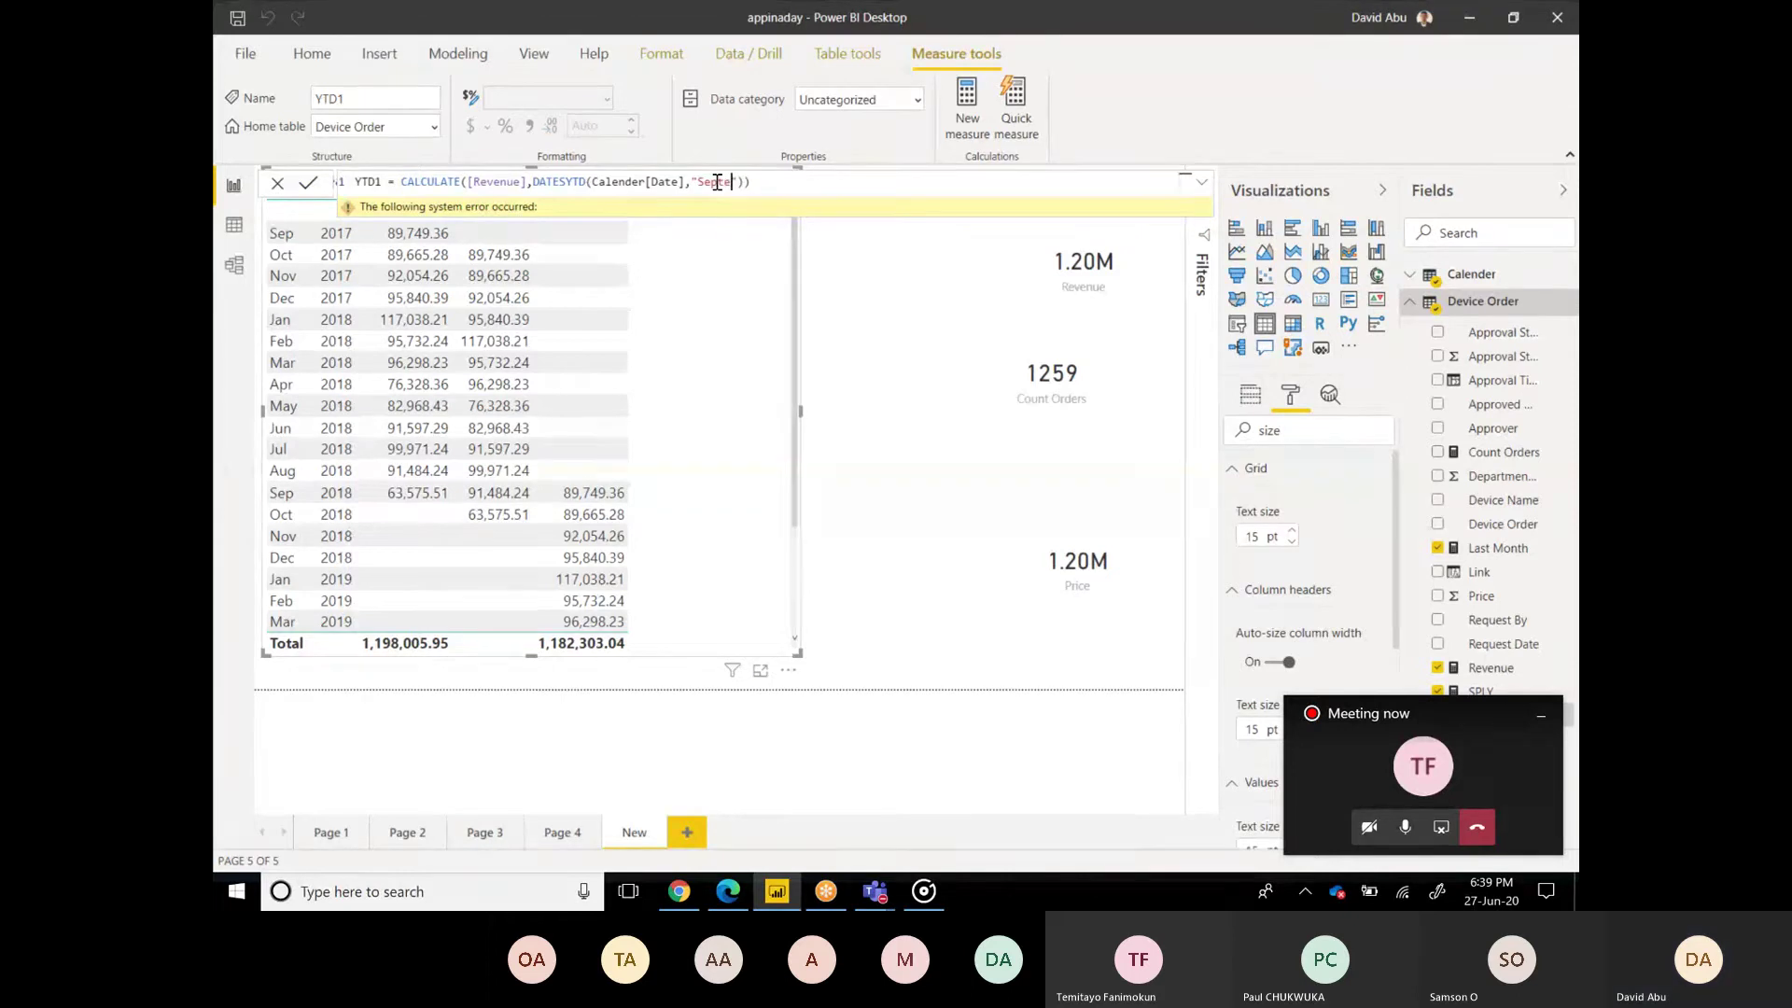
pyautogui.write('mber 2017"')
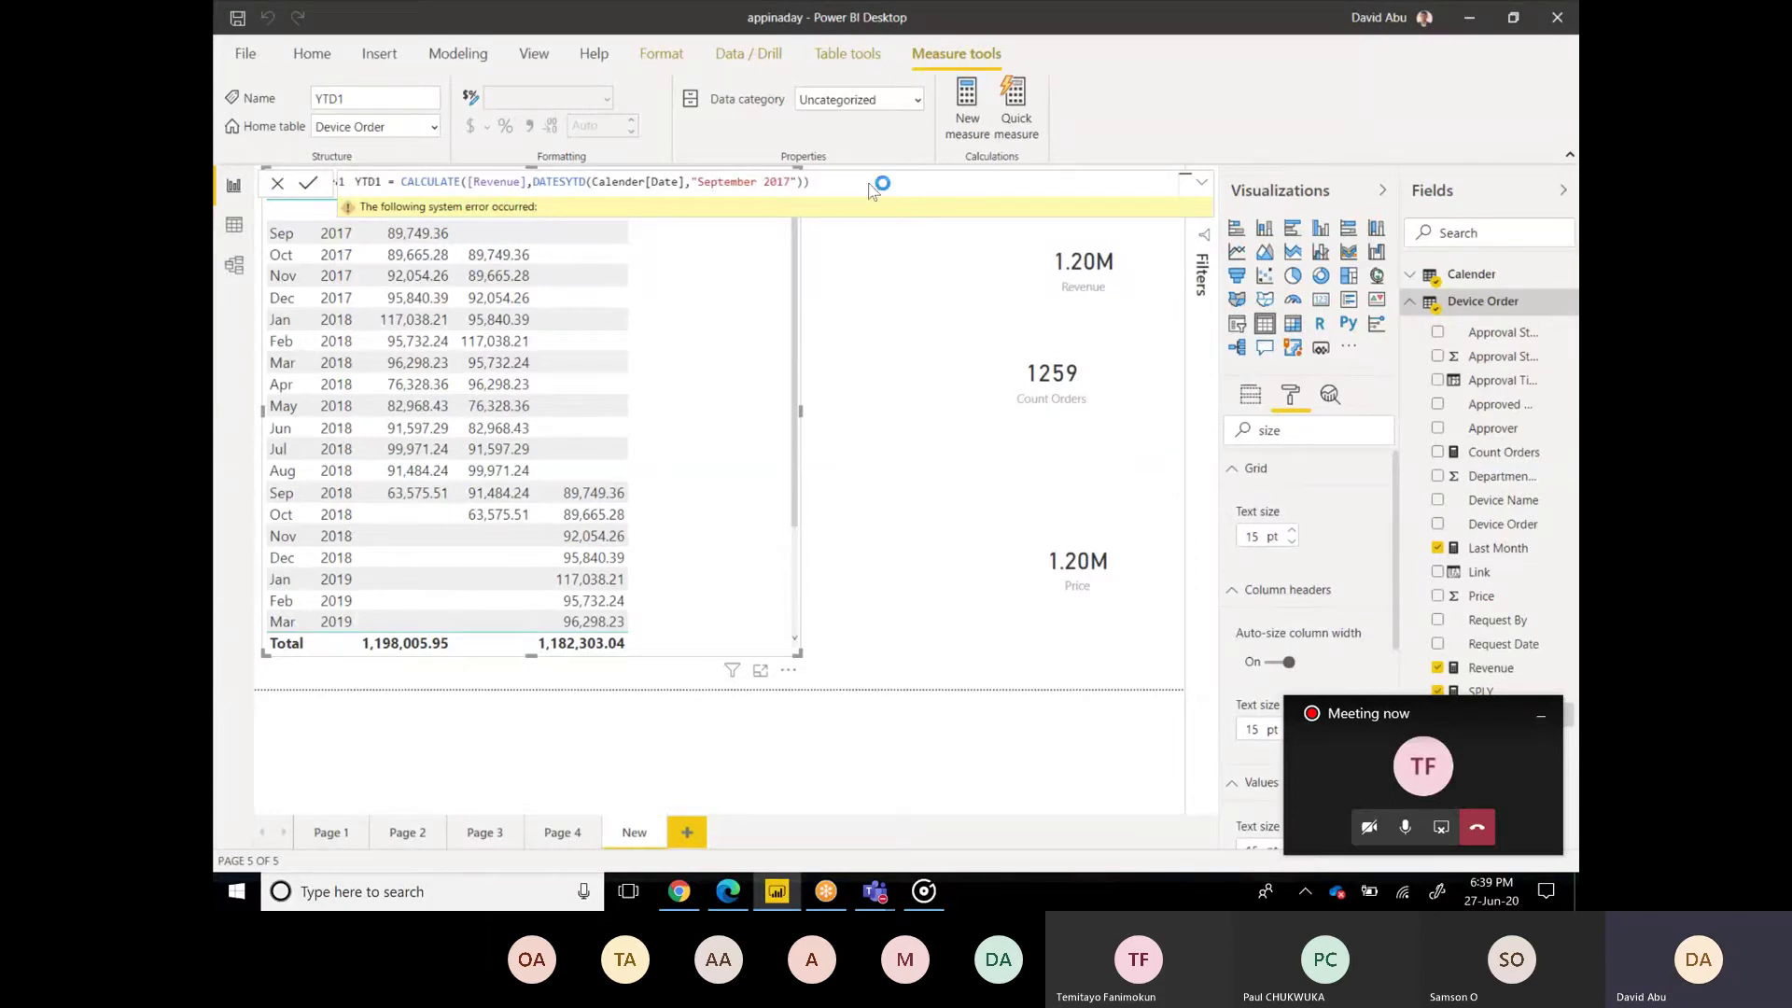
pyautogui.press('Return')
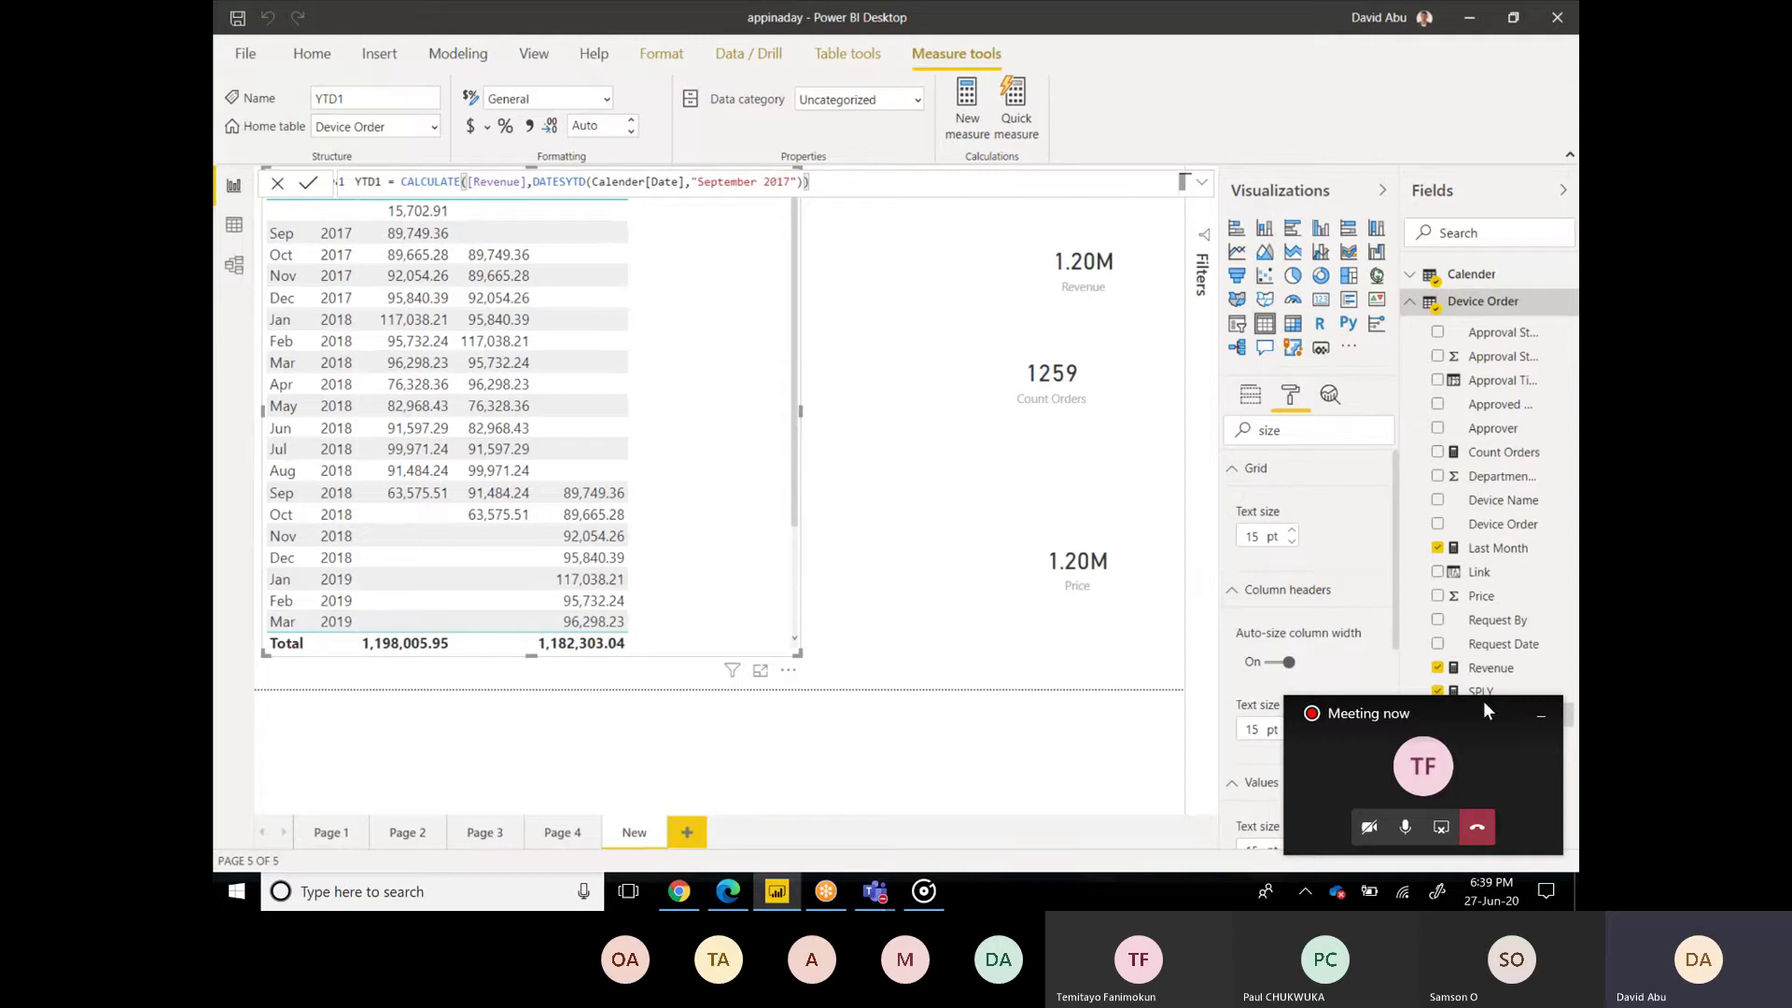
# Step: Add the YTD1 measure to the monthly table visual
pyautogui.click(1437, 716)
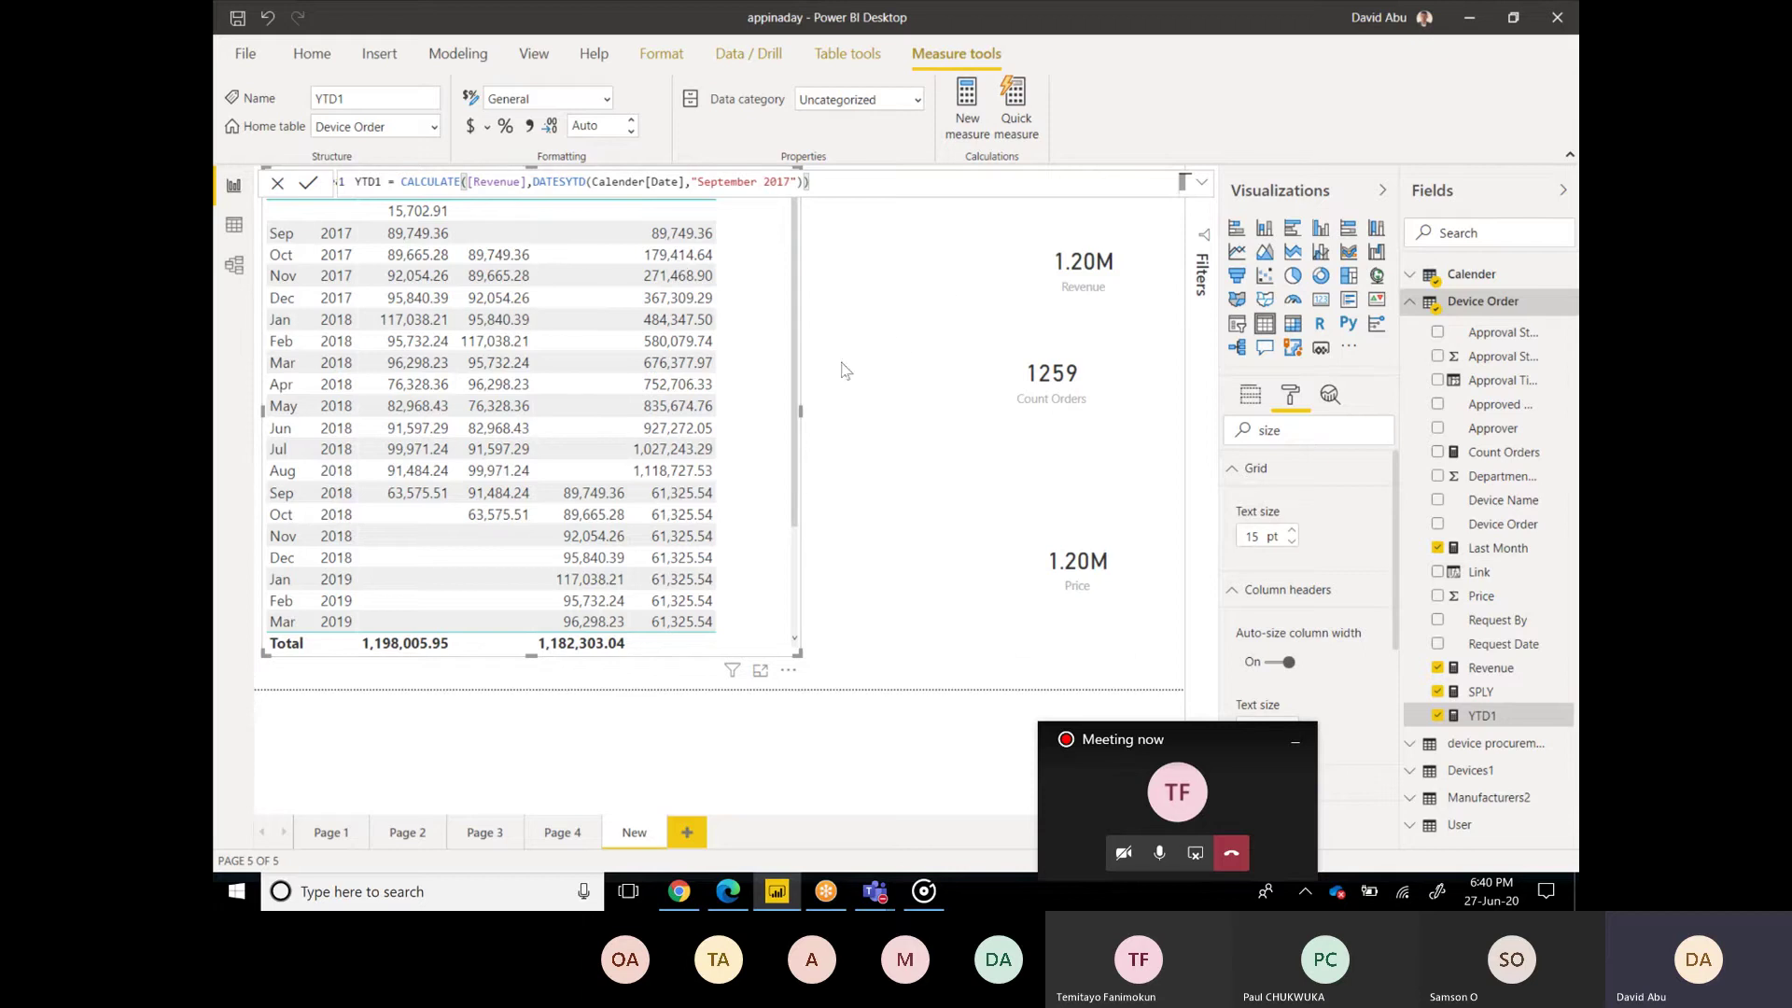
# Step: Create a new measure in the Device Order table and name it YTD2
pyautogui.rightClick(1488, 312)
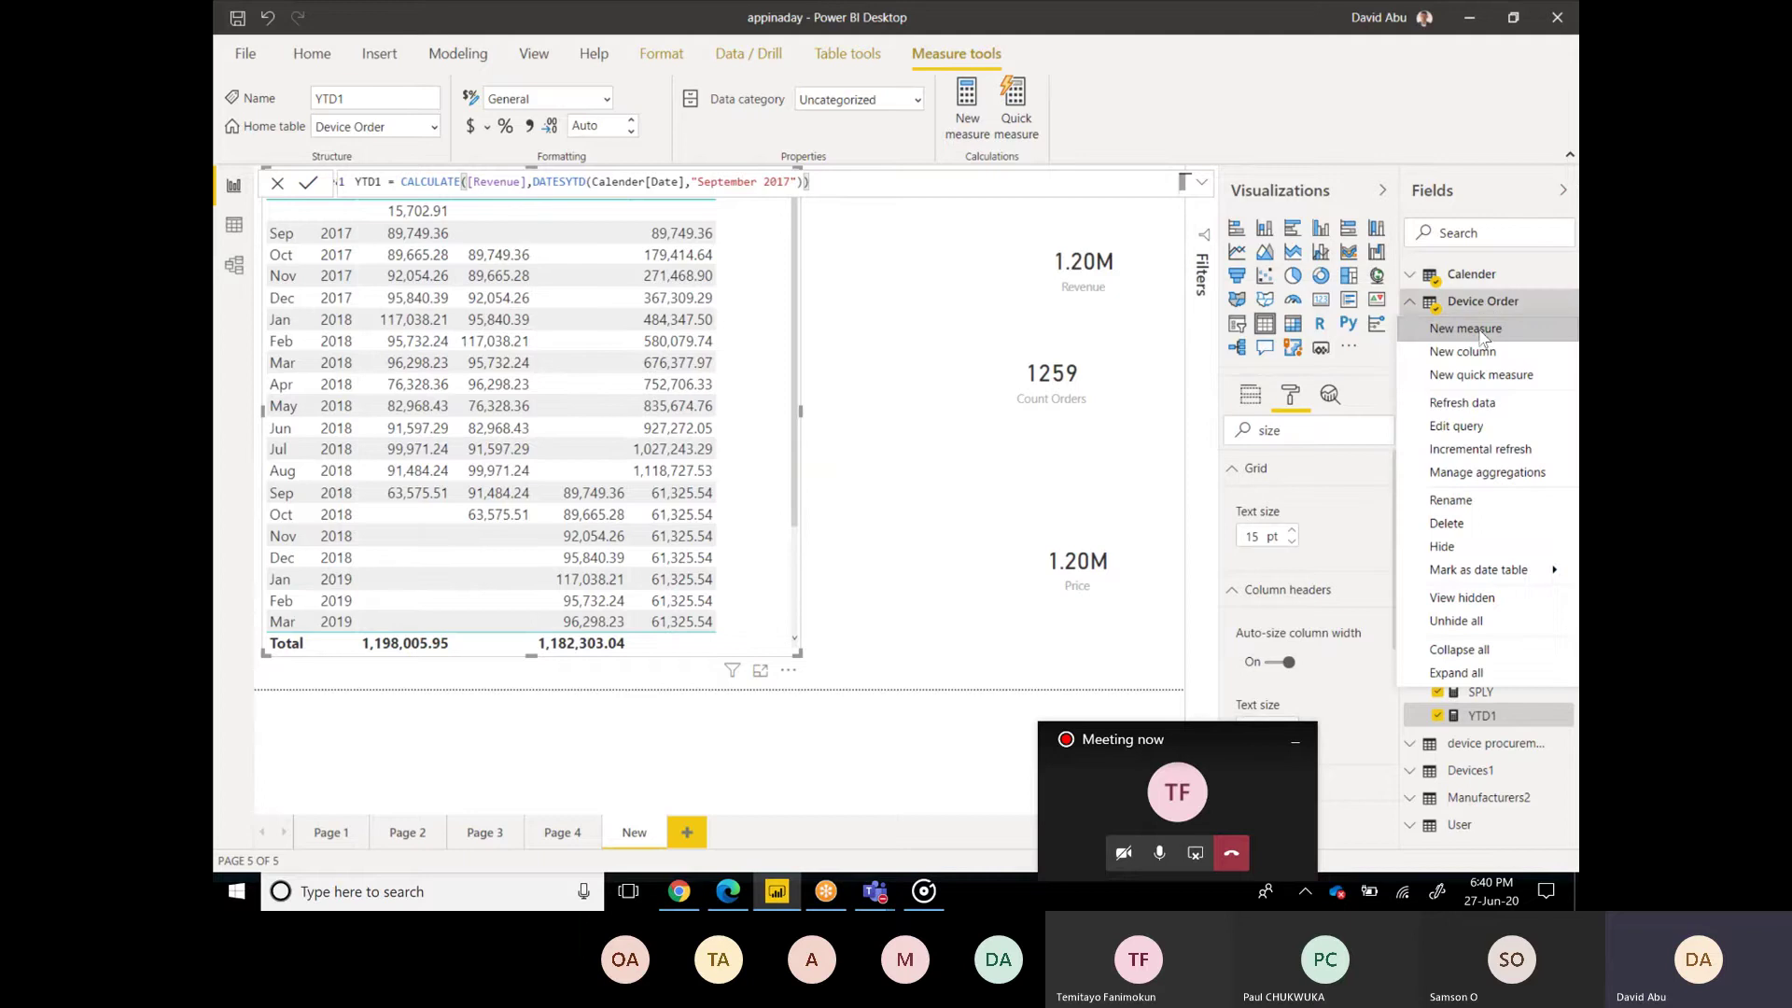
pyautogui.press('Escape')
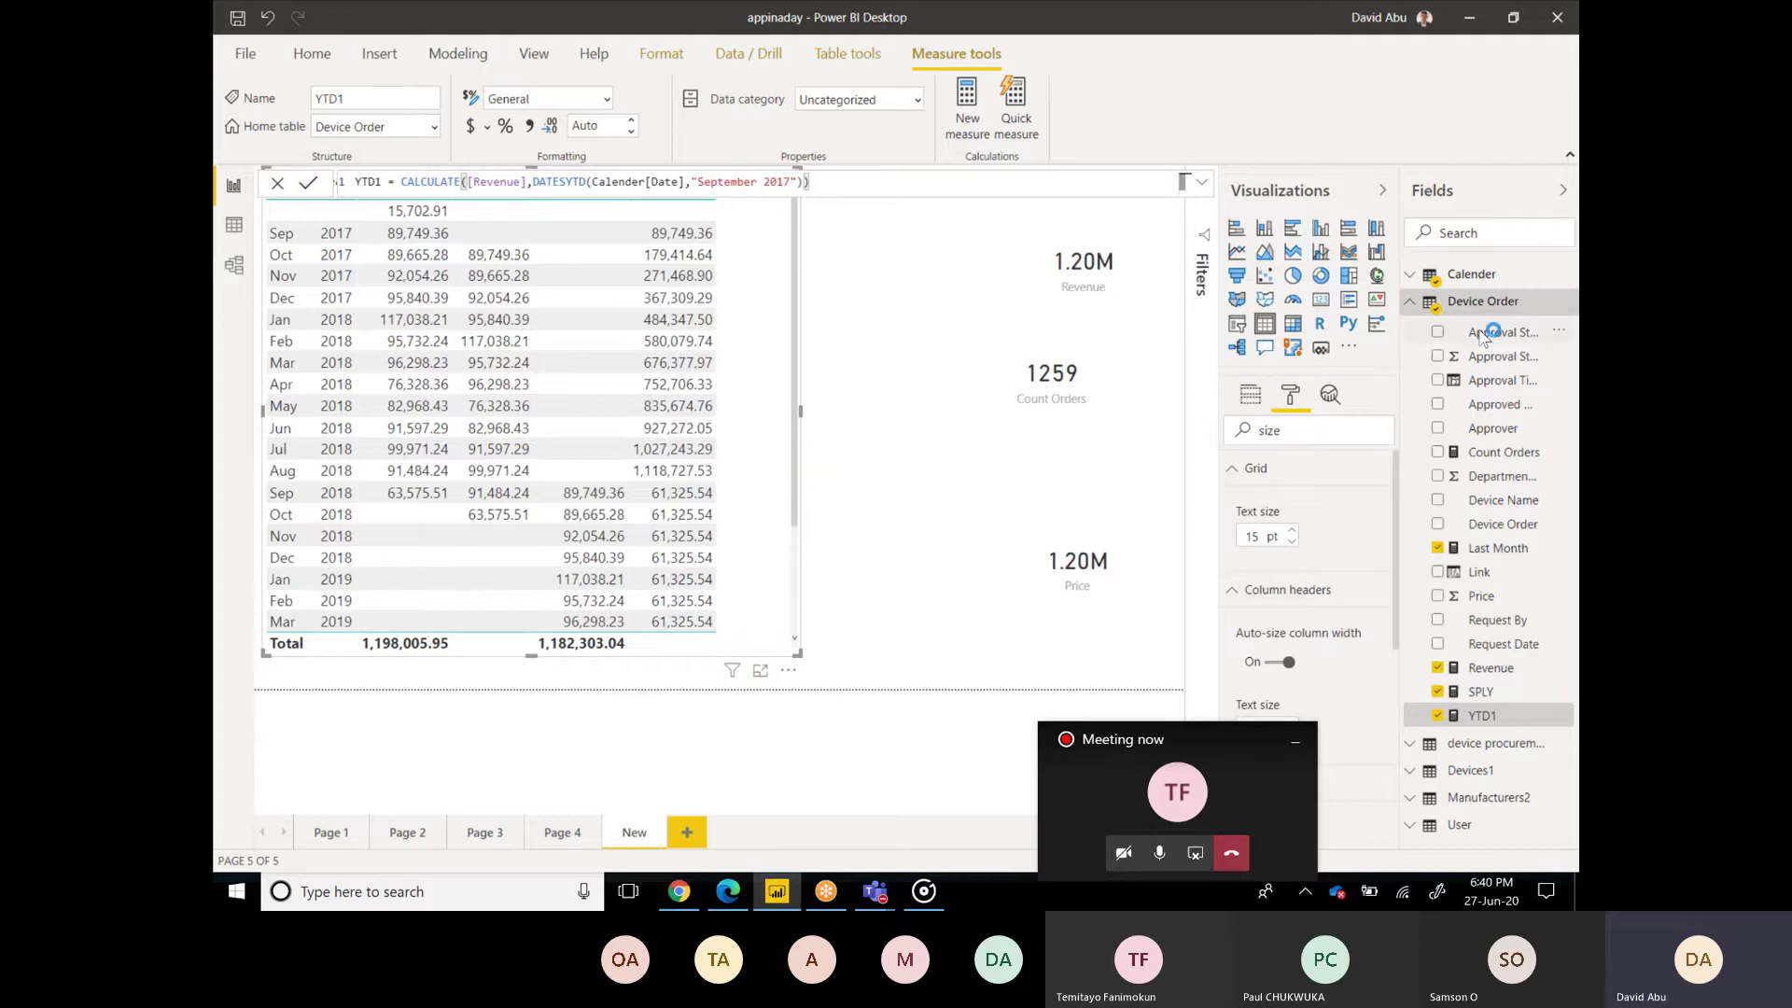
pyautogui.click(1484, 338)
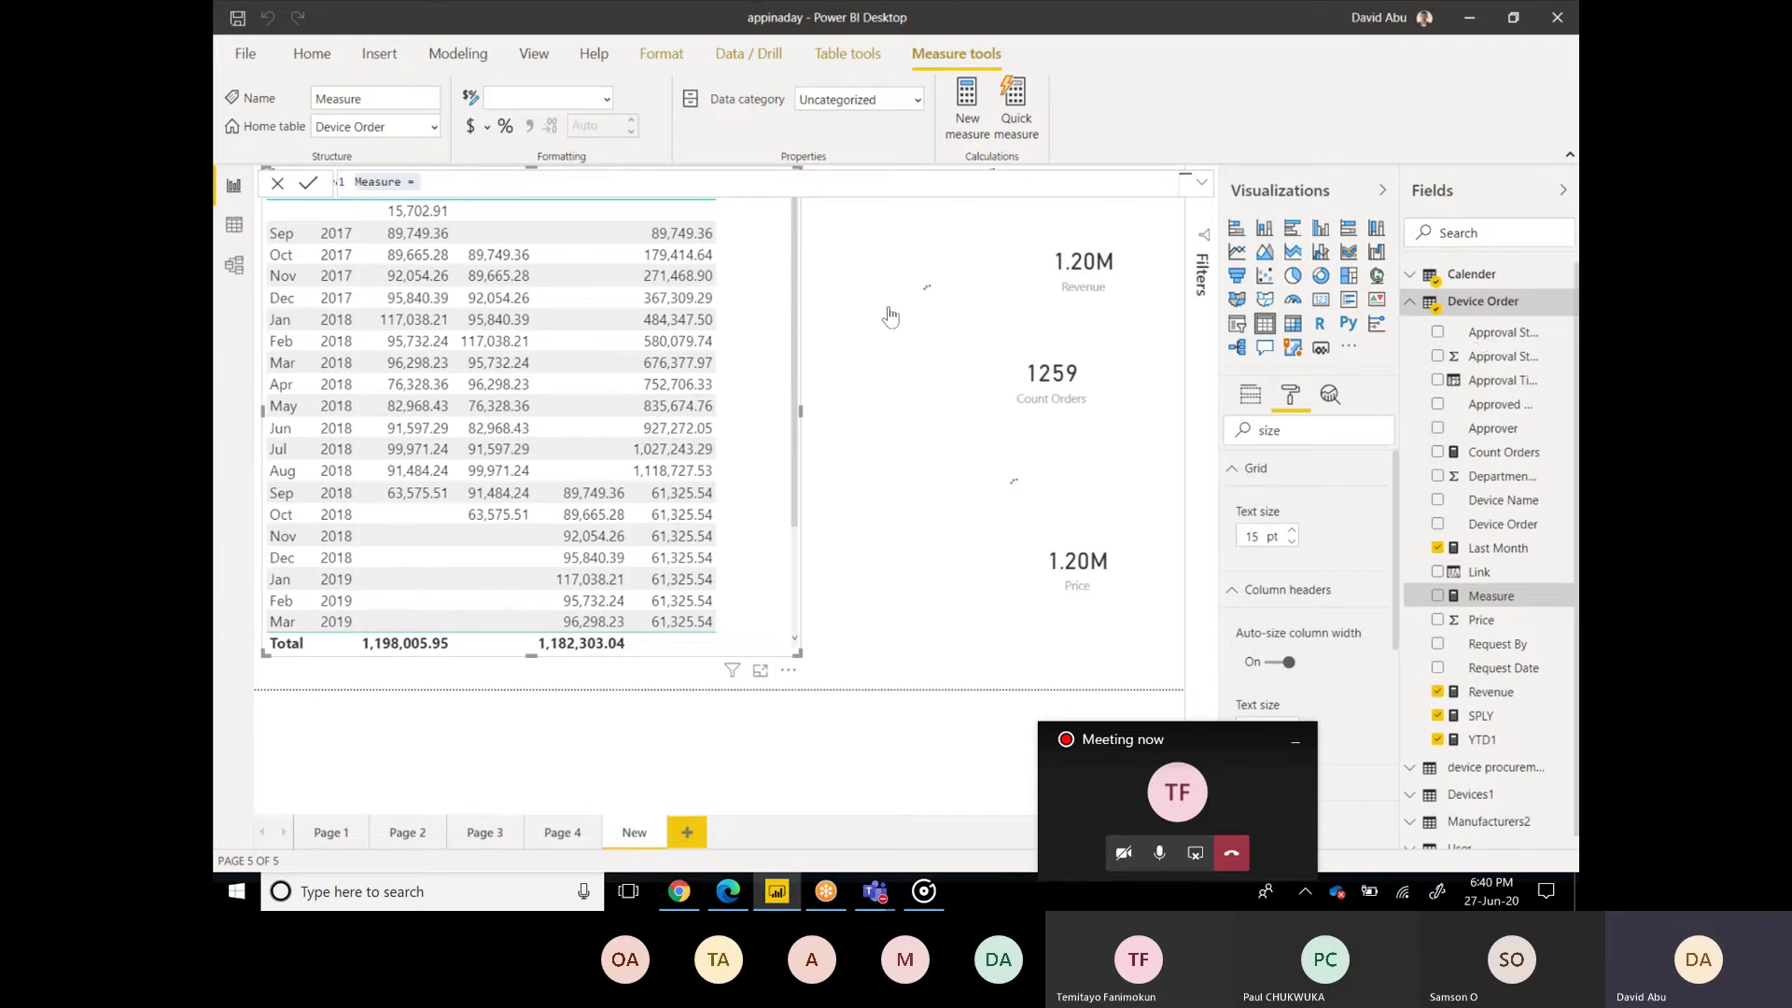
pyautogui.moveTo(355, 182); pyautogui.dragTo(430, 182)
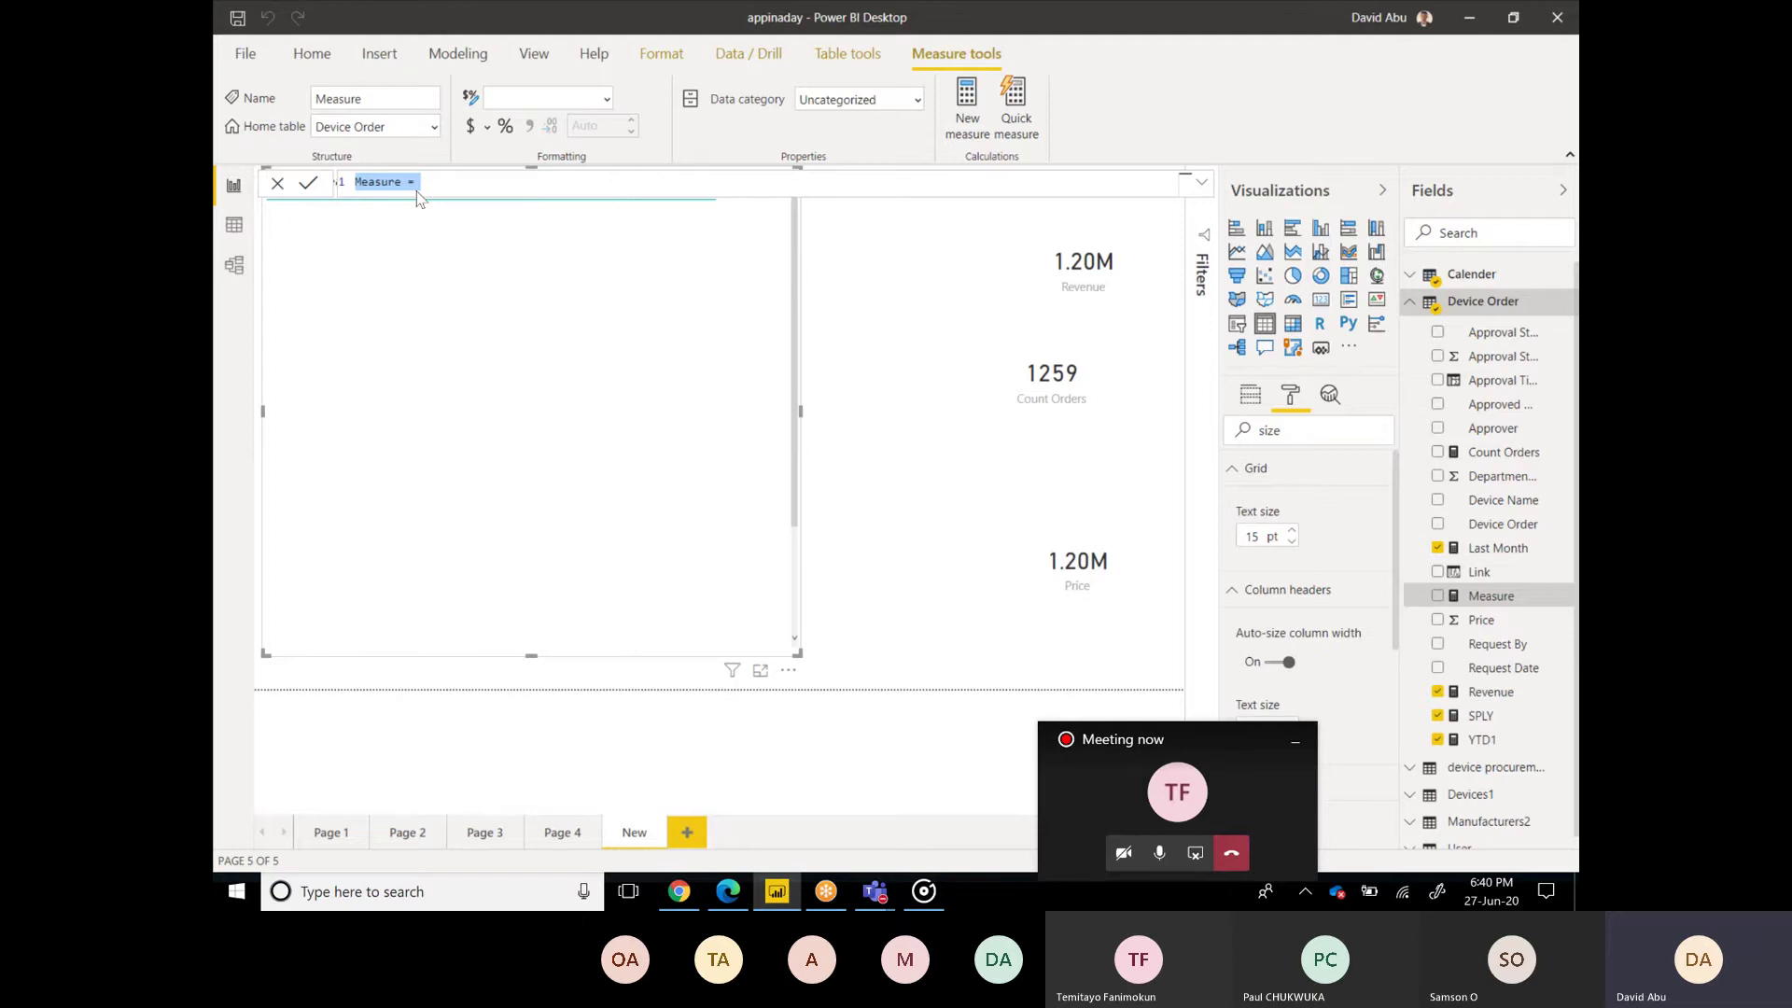
pyautogui.press('BackSpace')
pyautogui.write('YTD2')
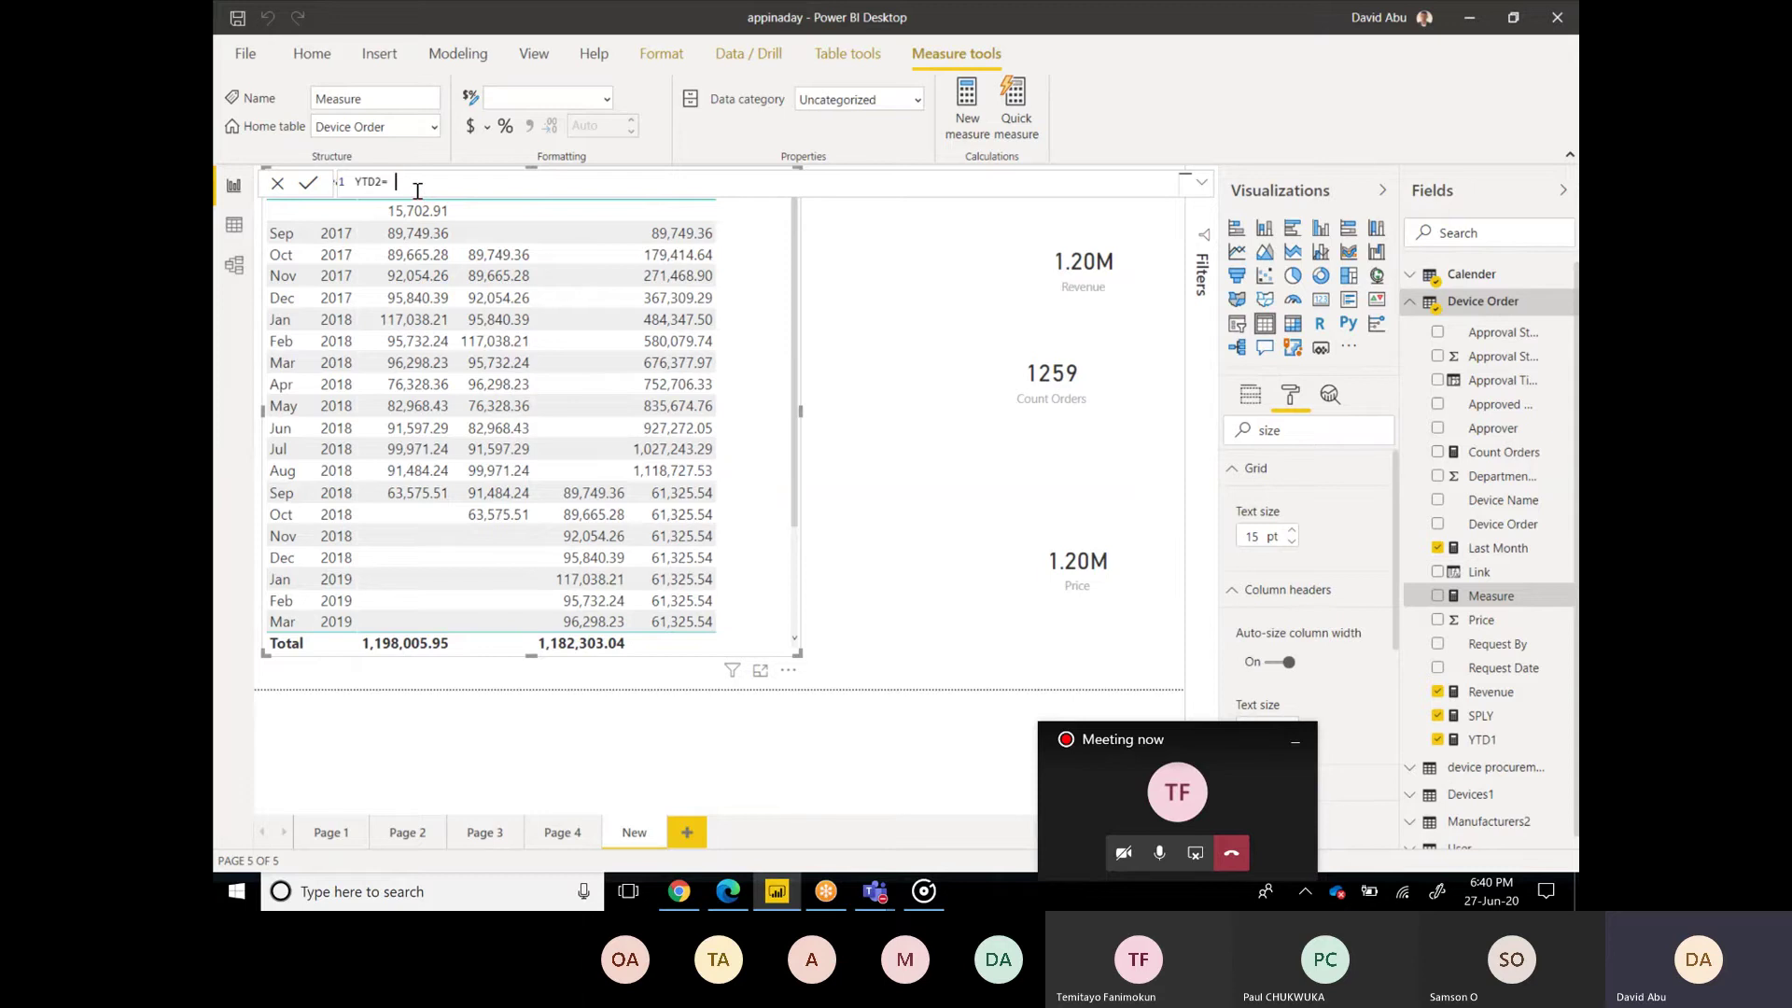
# Step: Start the YTD2 formula with the TOTALYTD function, using [Revenue] as its expression
pyautogui.write('= TOT')
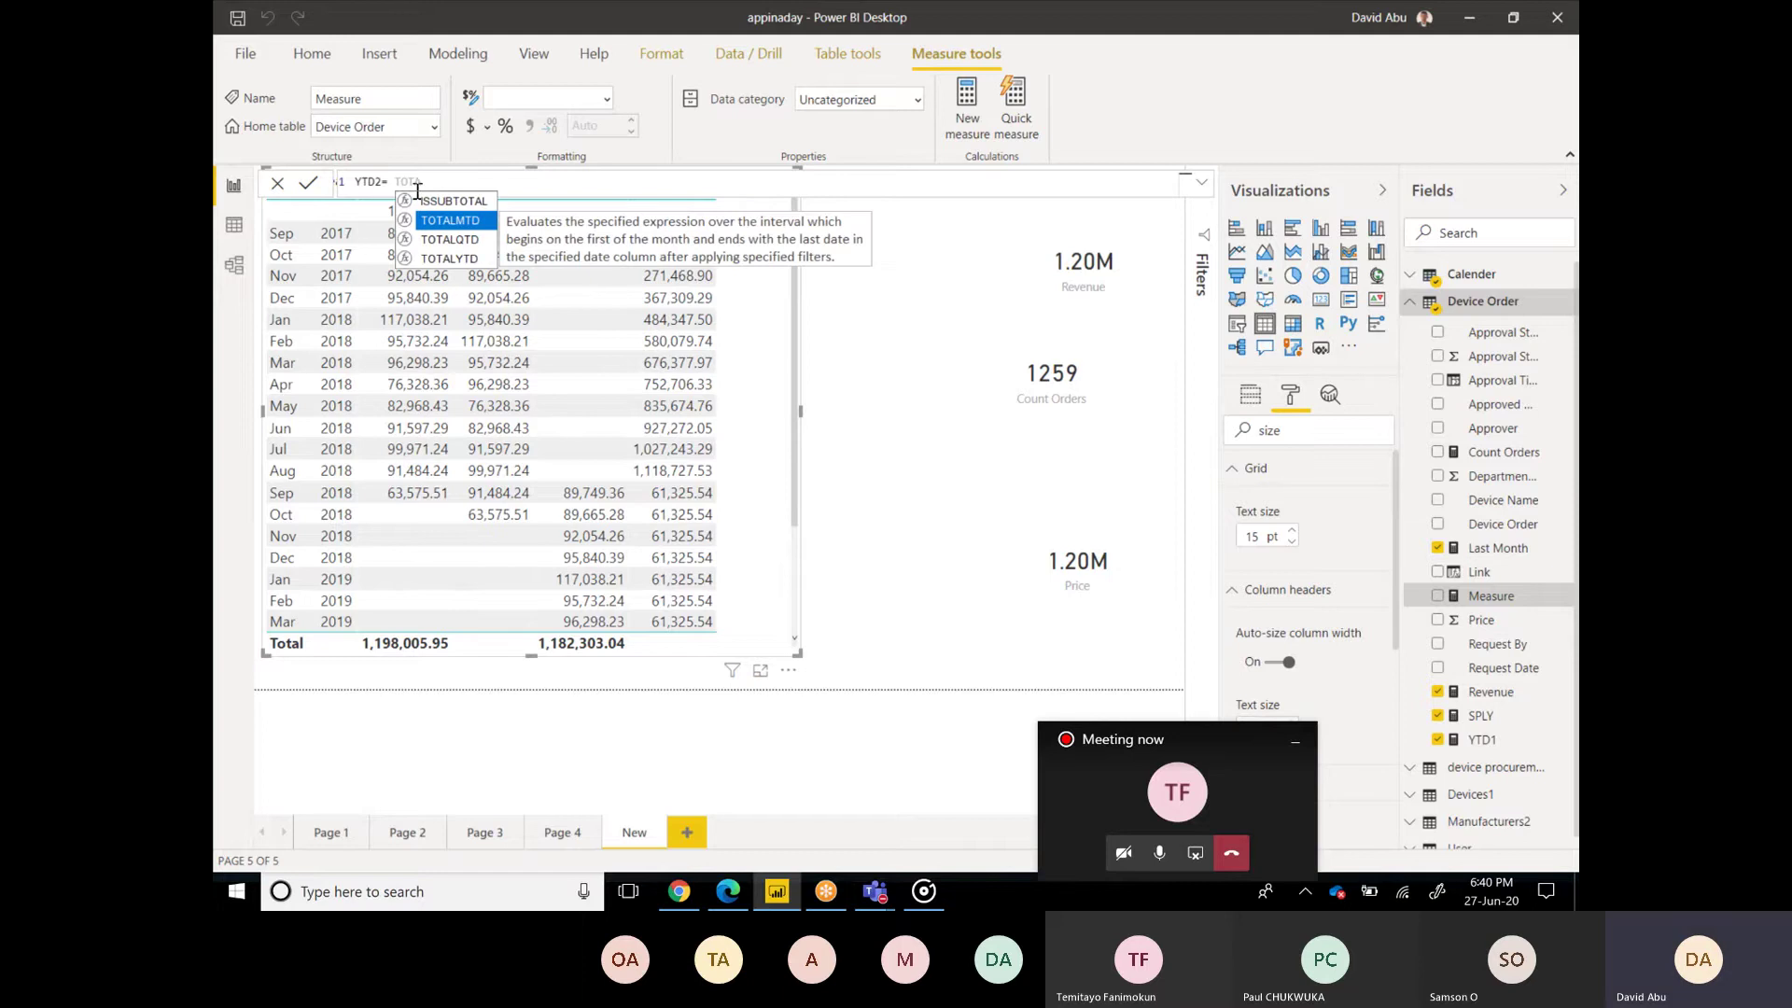
pyautogui.press('Down')
pyautogui.press('Down')
pyautogui.press('Tab')
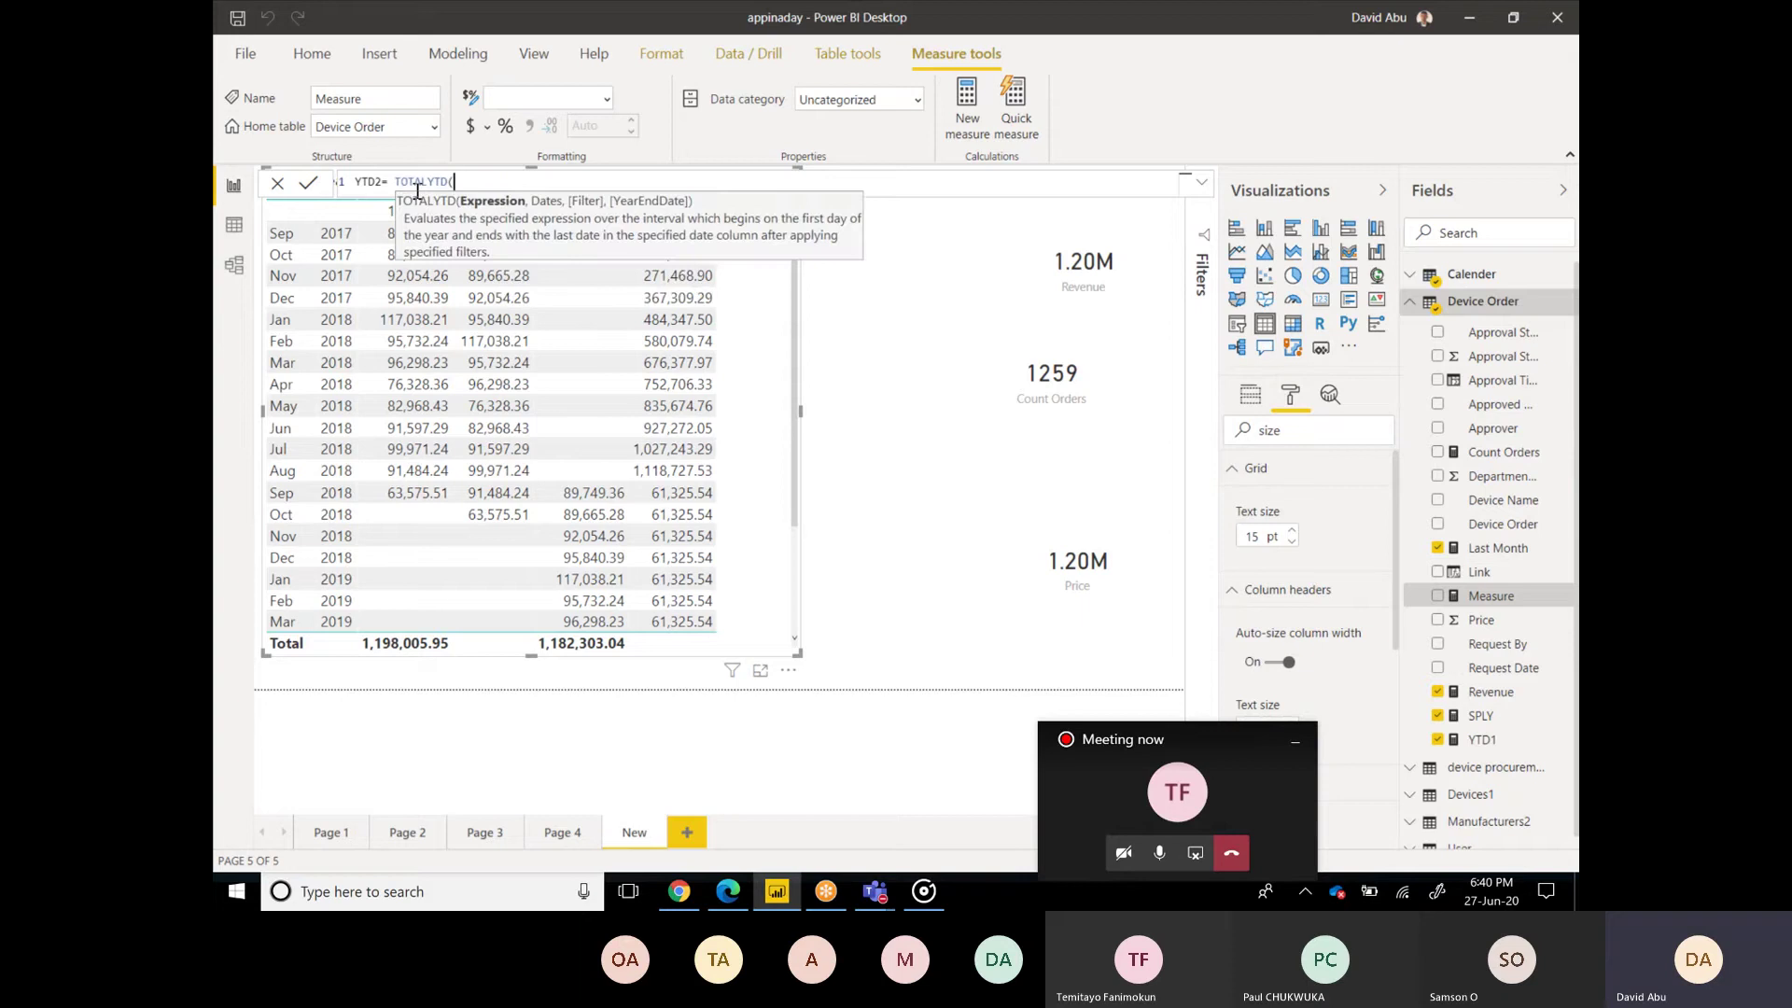
pyautogui.write('REV')
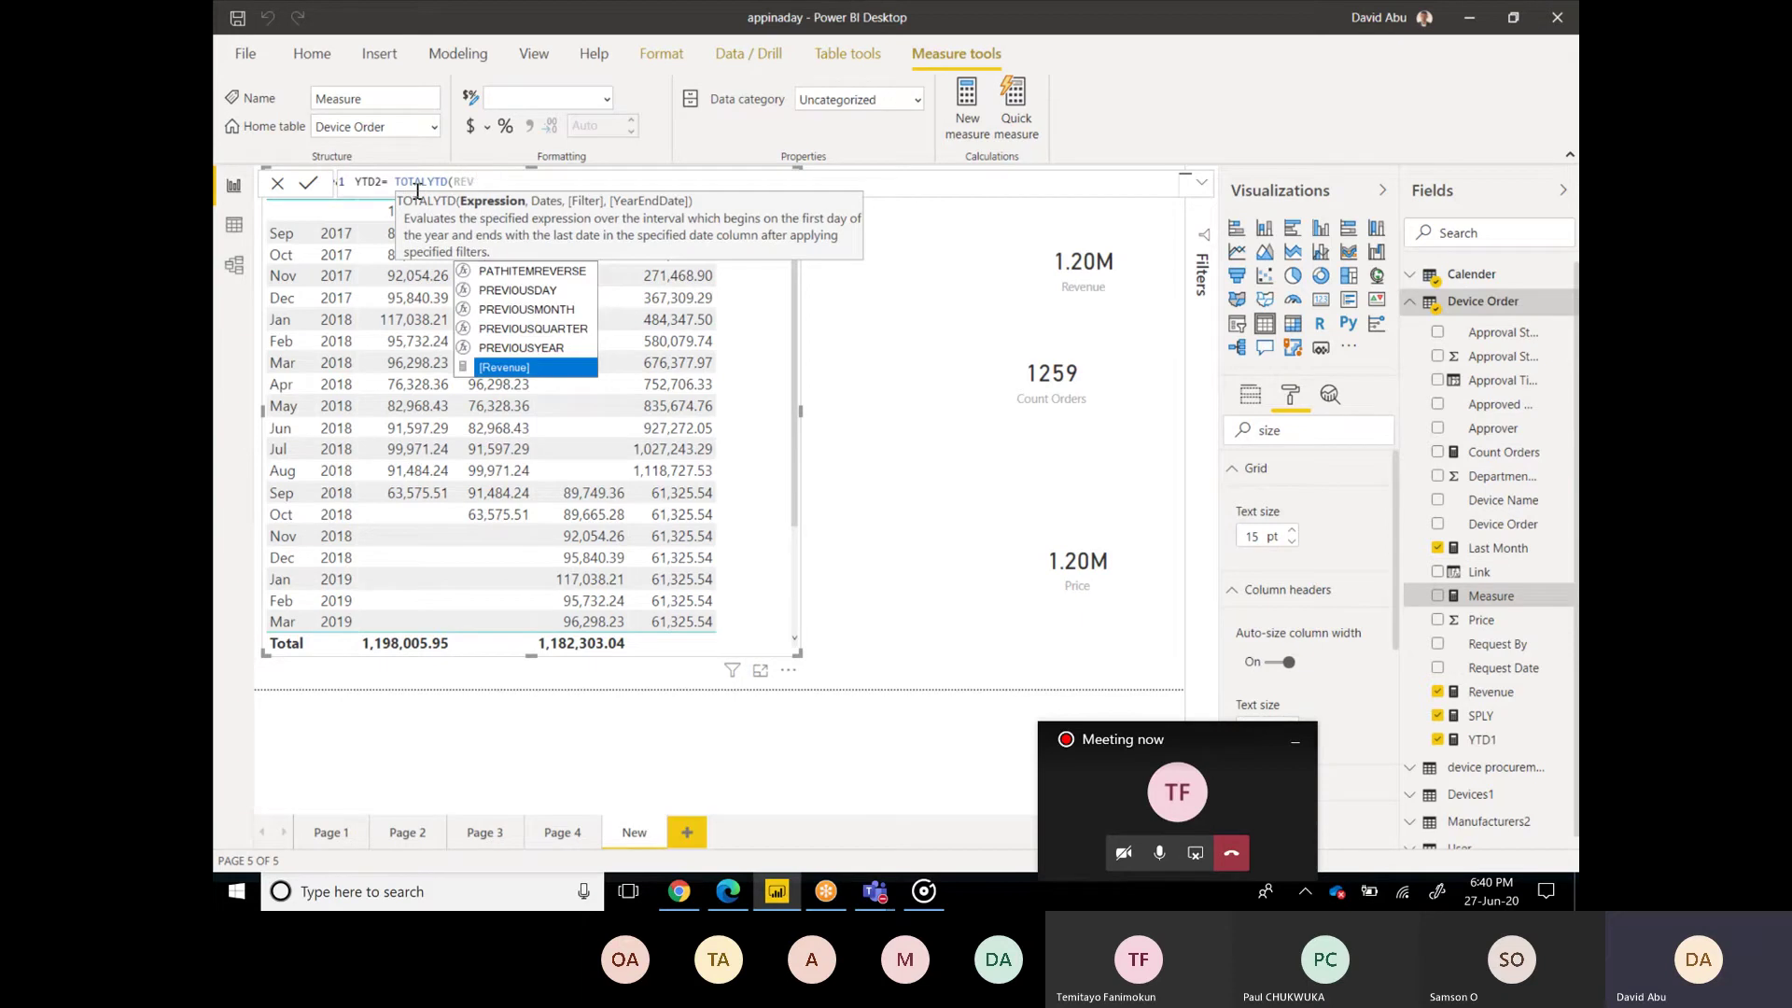
pyautogui.press('Tab')
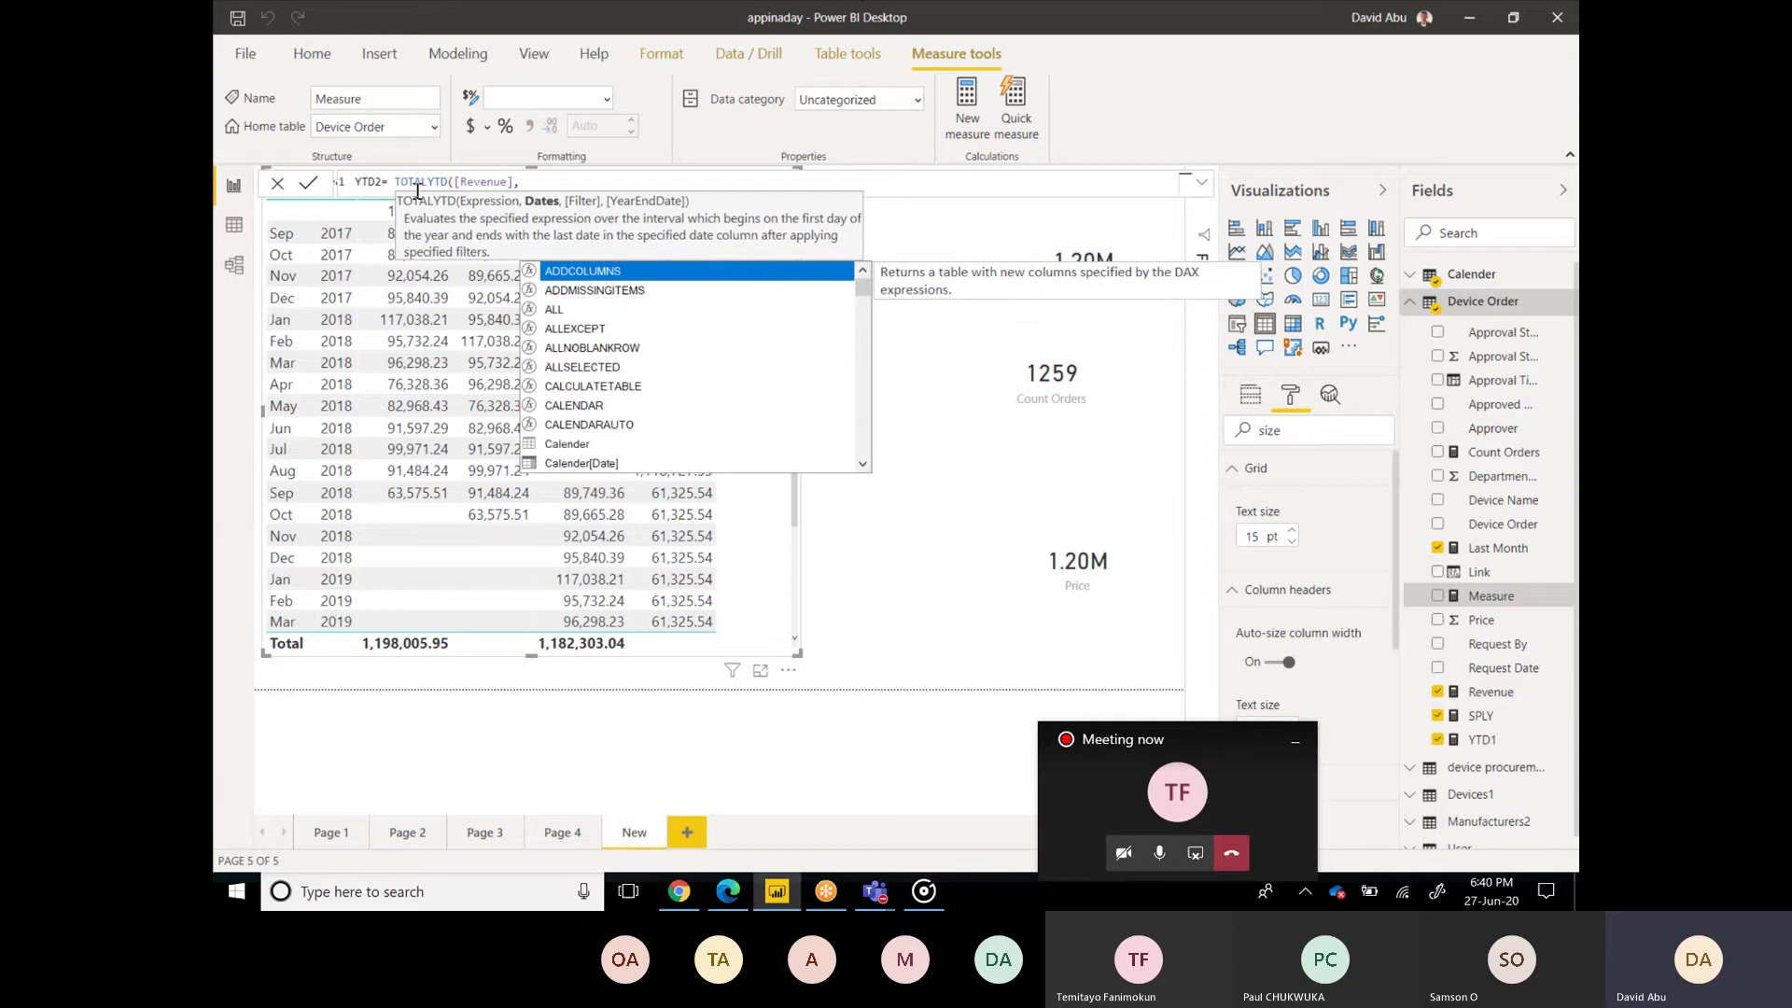
# Step: Enter Calender[Date] as the dates argument of TOTALYTD in the YTD2 formula
pyautogui.press('Down')
pyautogui.press('Down')
pyautogui.press('Down')
pyautogui.press('Down')
pyautogui.press('Down')
pyautogui.press('Down')
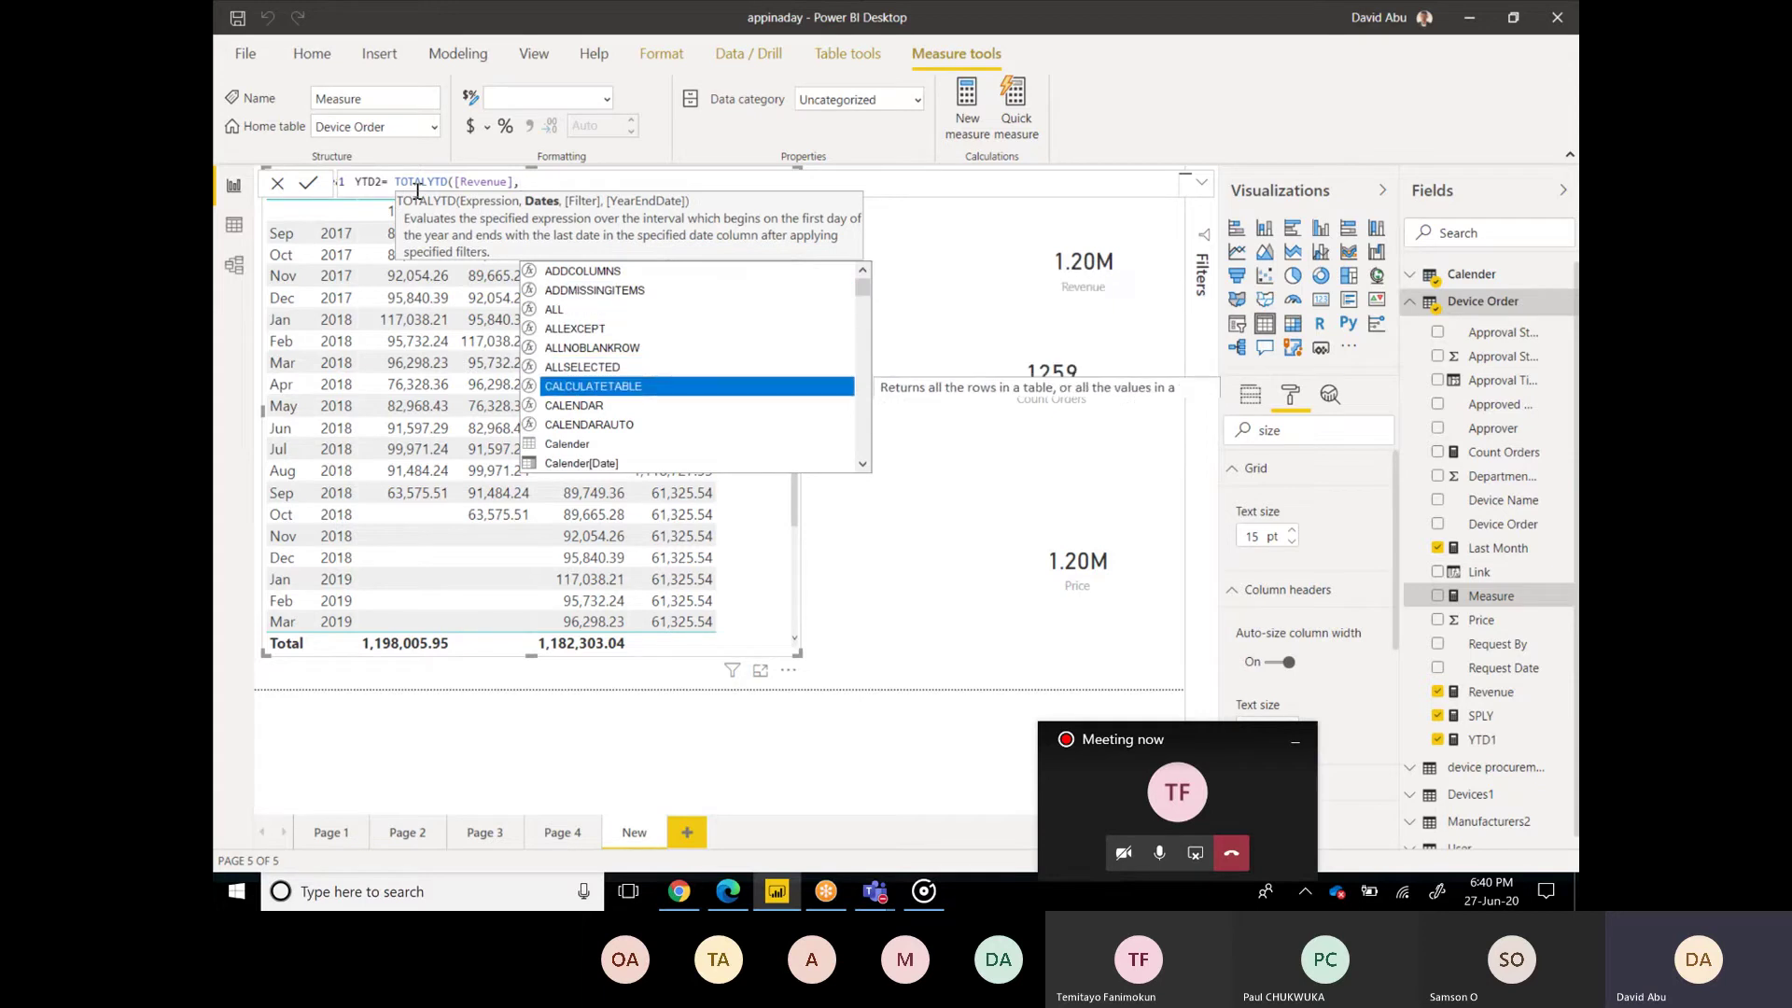
pyautogui.press('Down')
pyautogui.press('Down')
pyautogui.press('Down')
pyautogui.press('Down')
pyautogui.press('Tab')
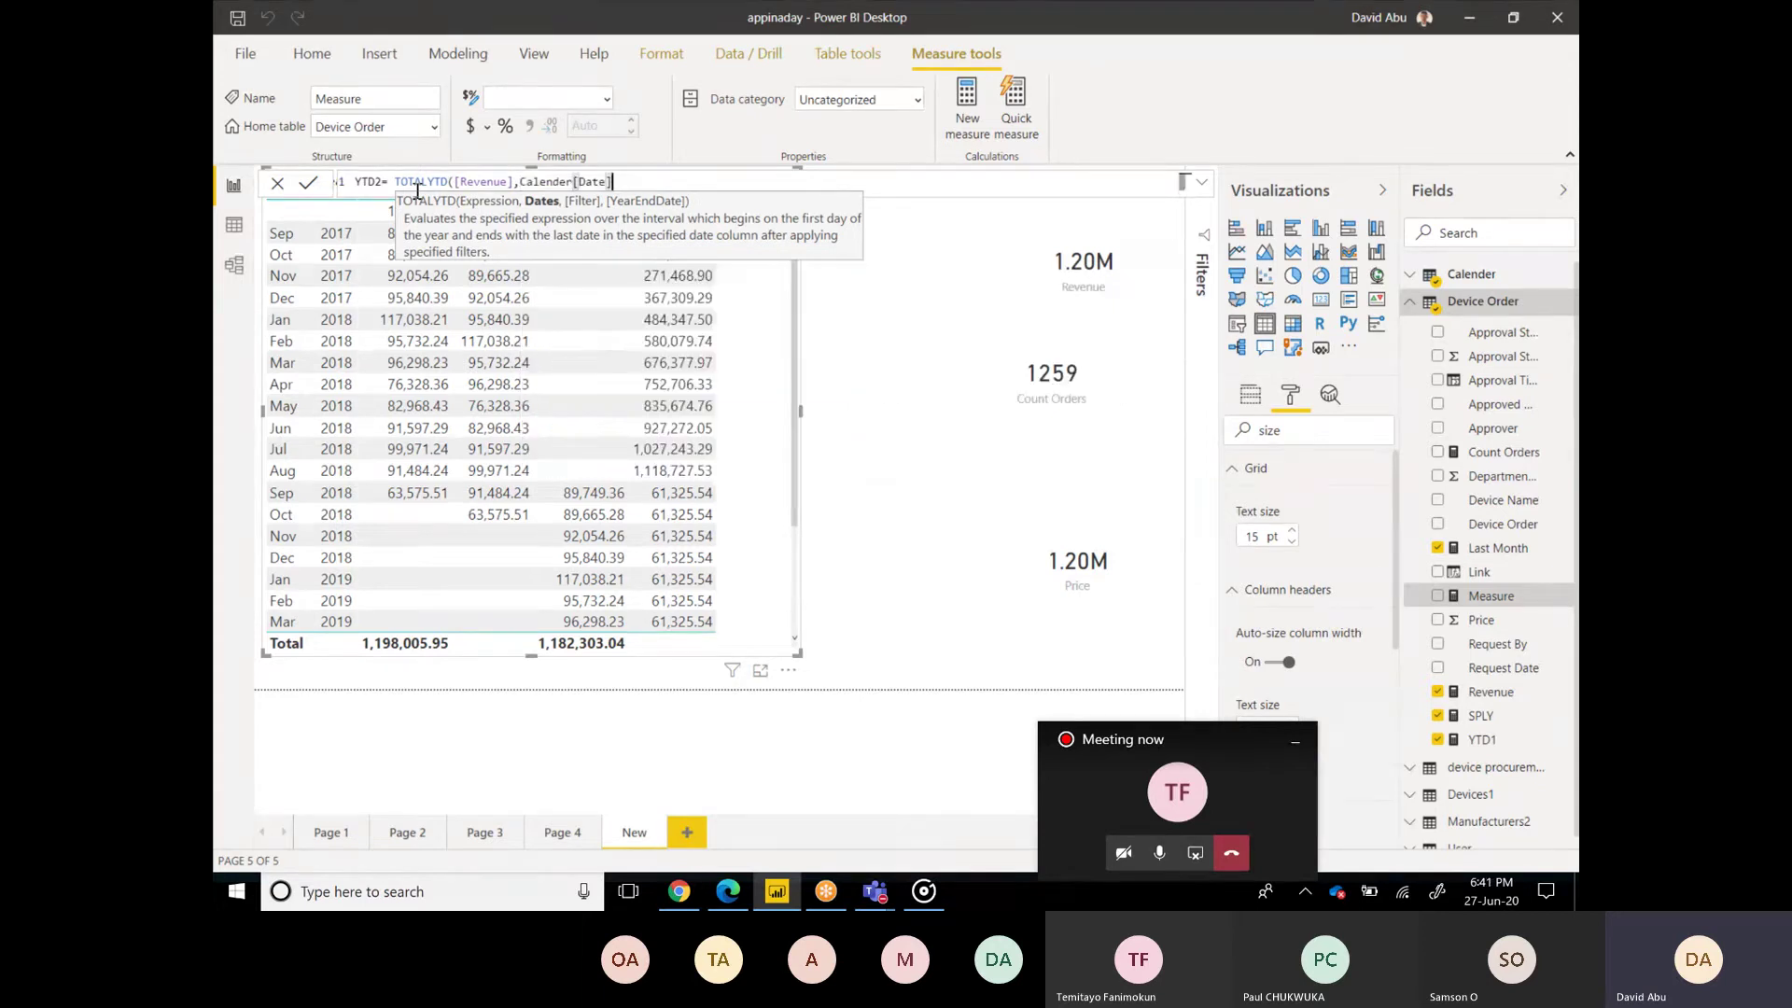
# Step: Leave the filter argument empty, add "September 2017" as the TOTALYTD year-end date, close the function and try to commit YTD2
pyautogui.write(',')
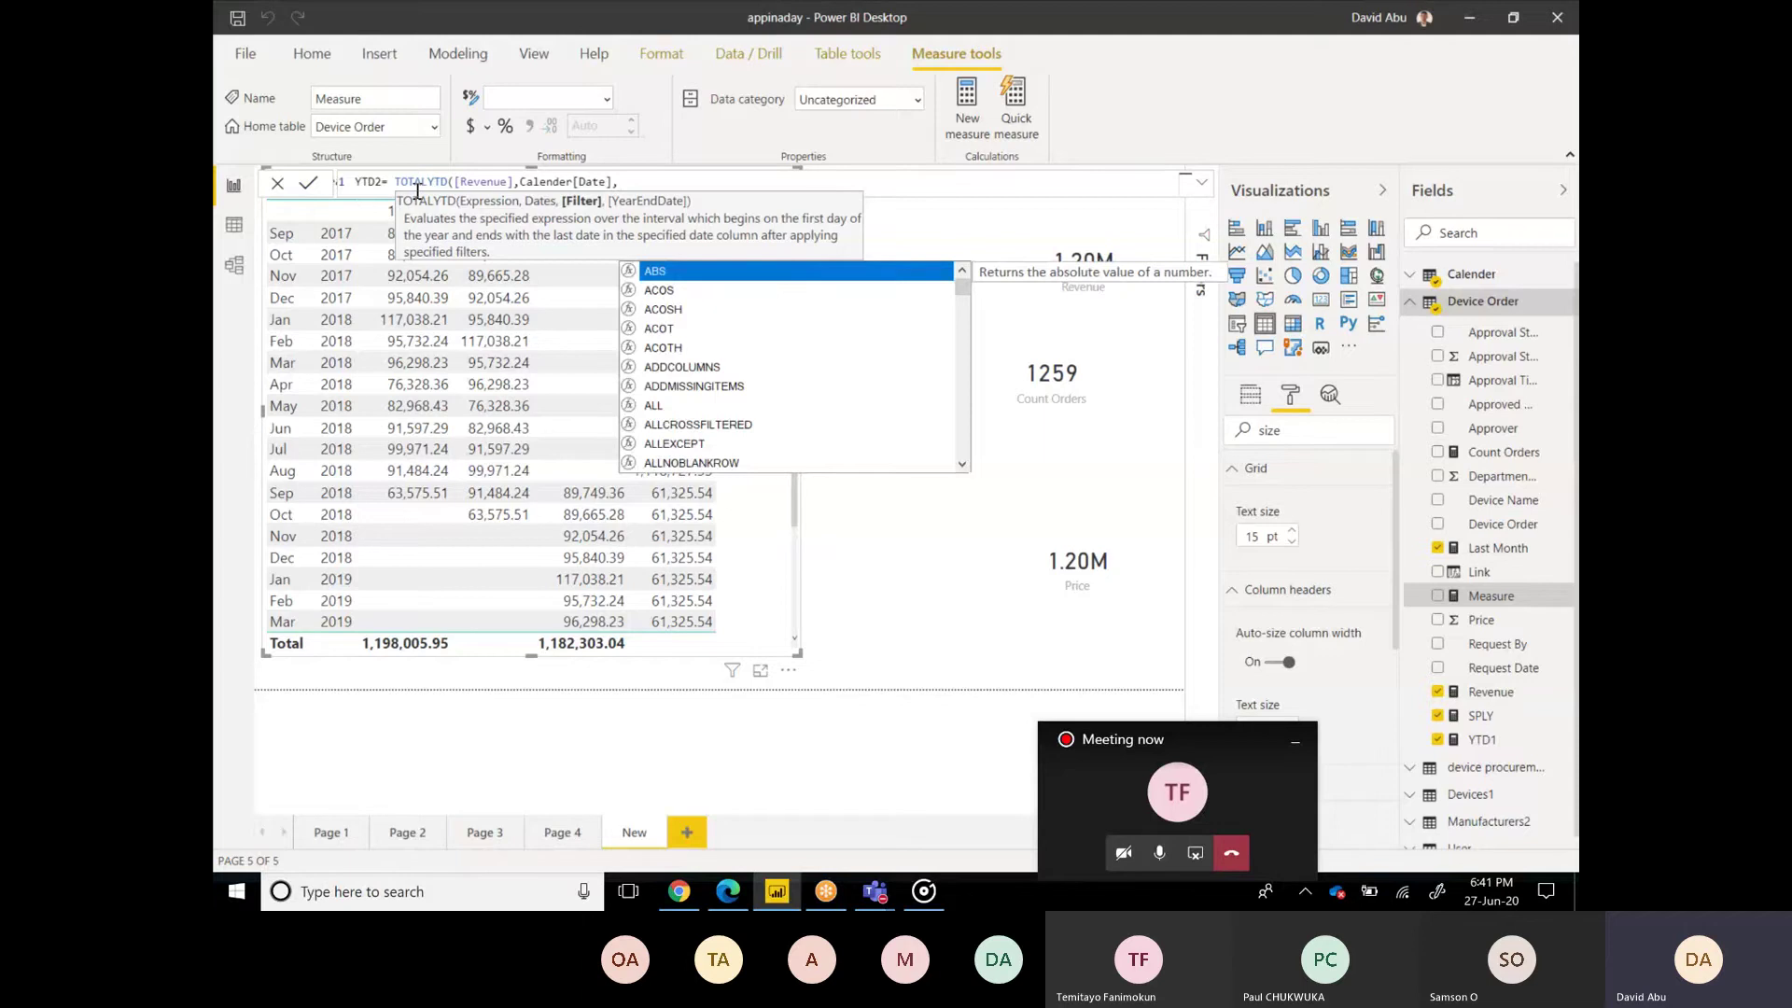
pyautogui.write(',')
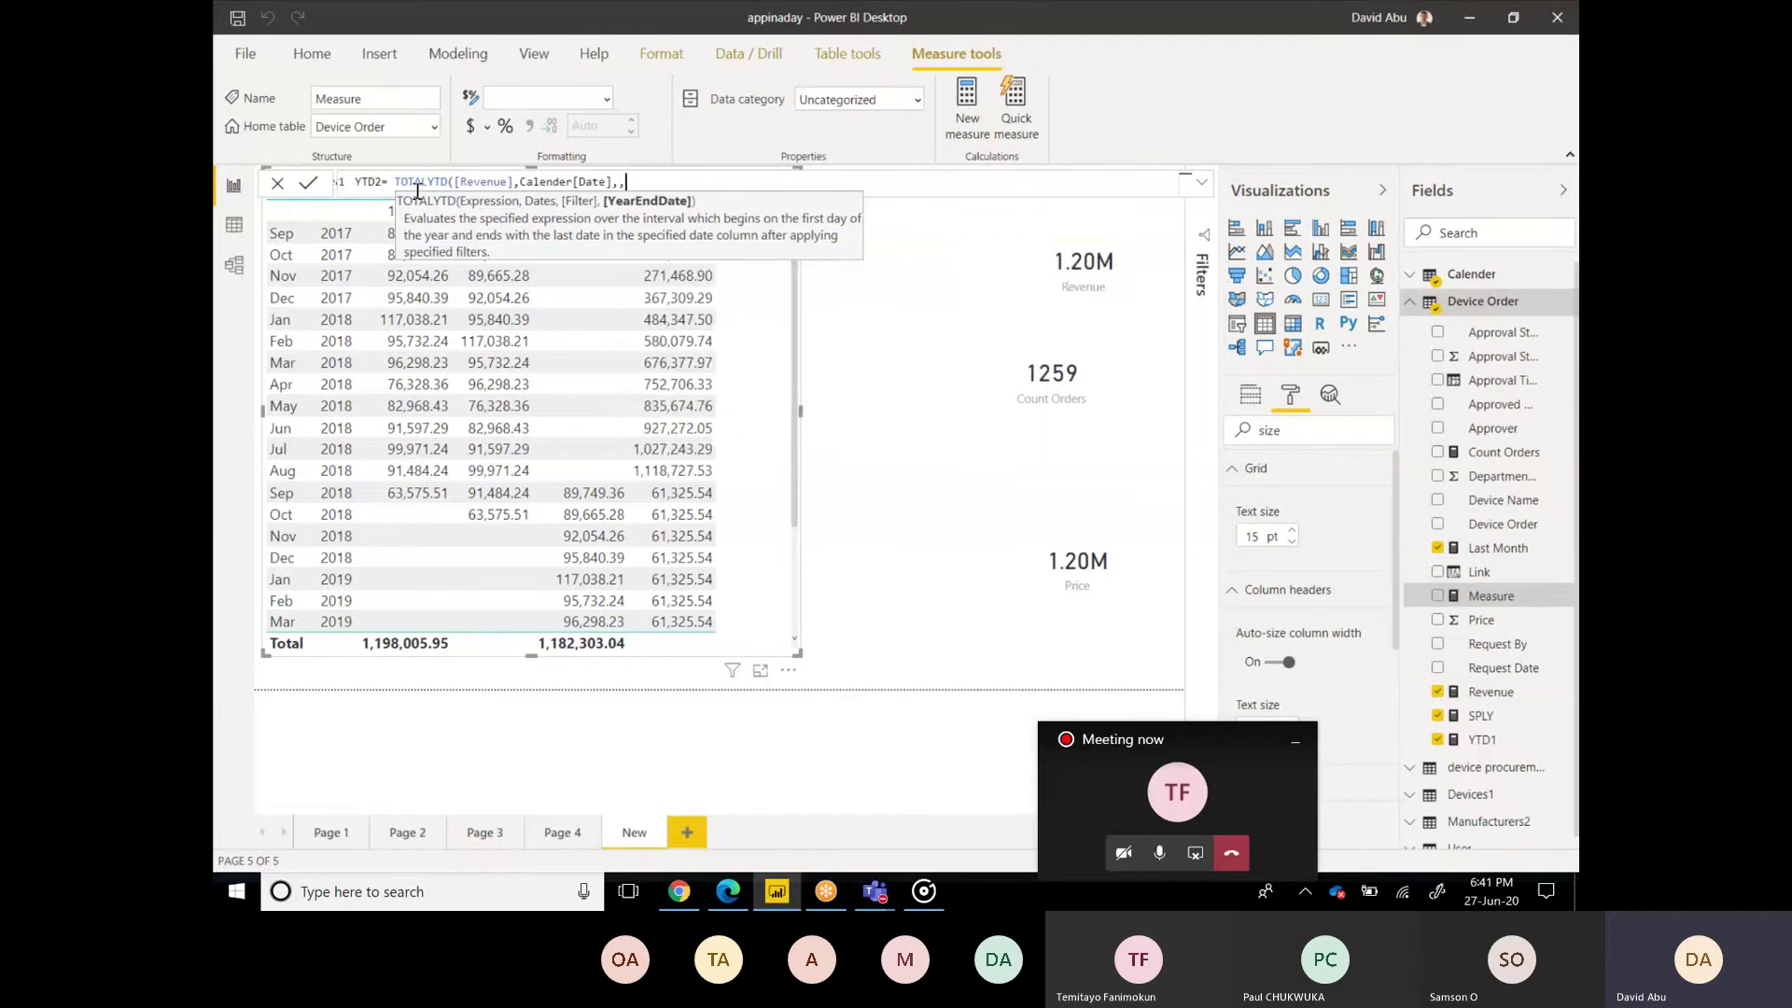
pyautogui.write('"September 2017")')
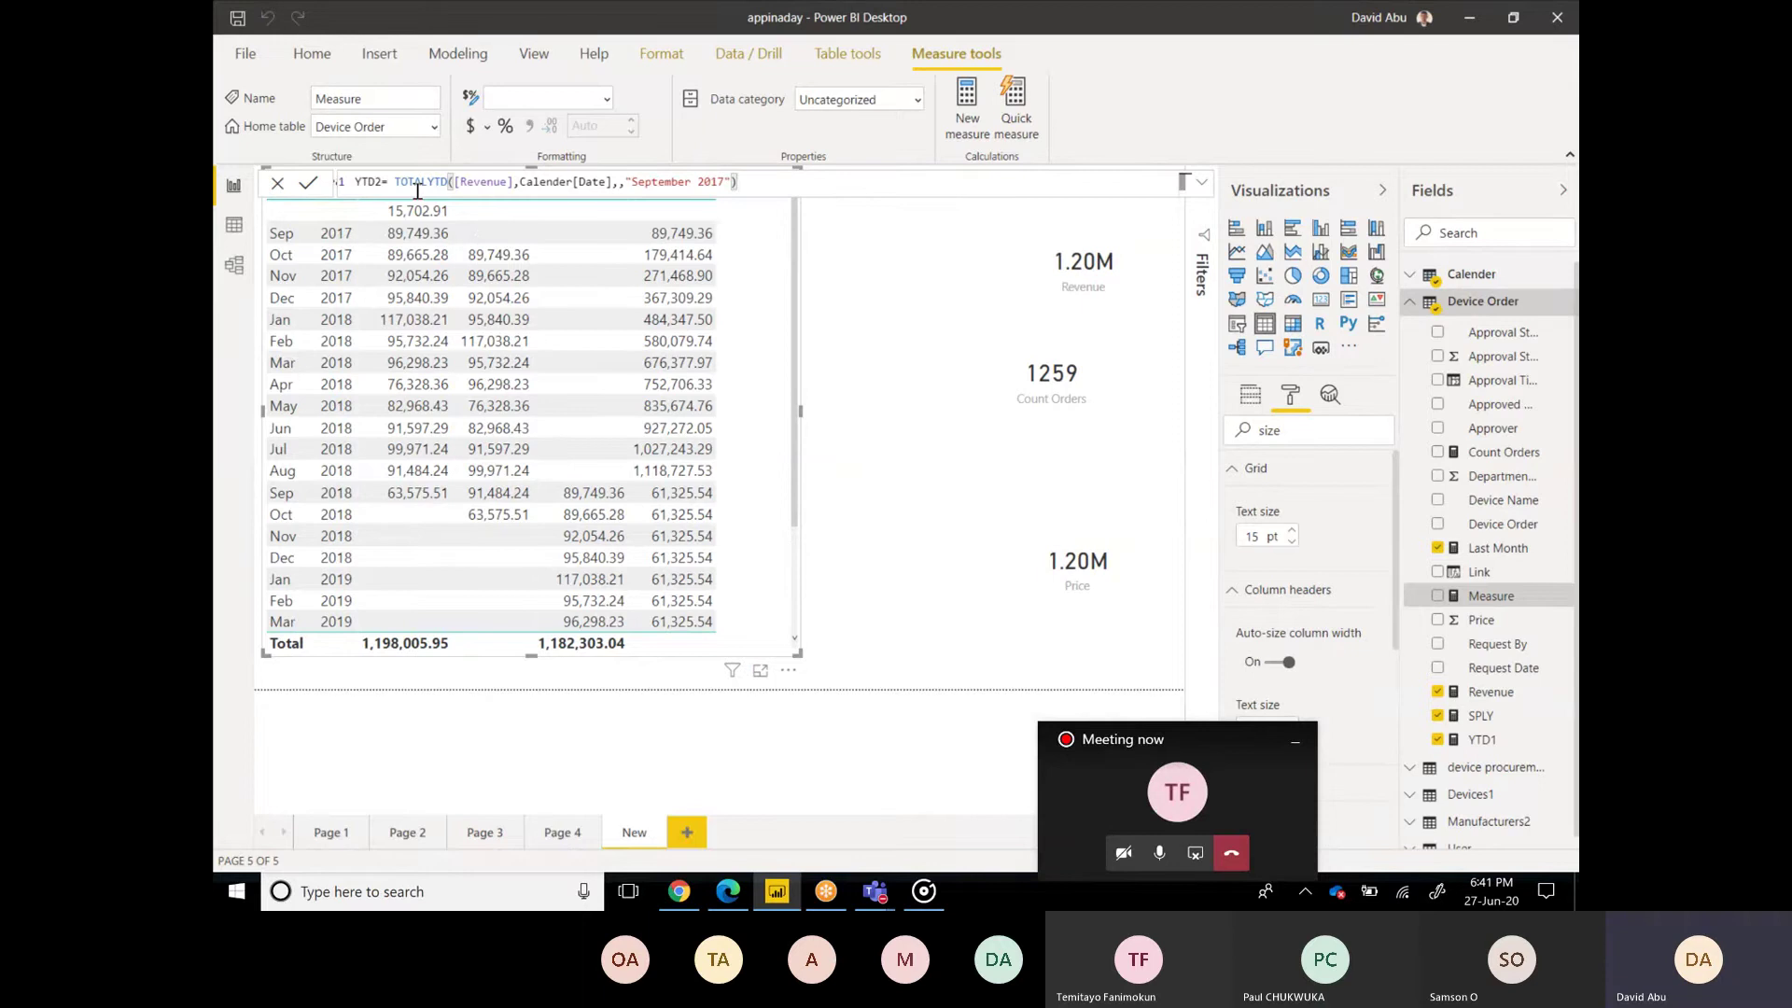
pyautogui.press('Return')
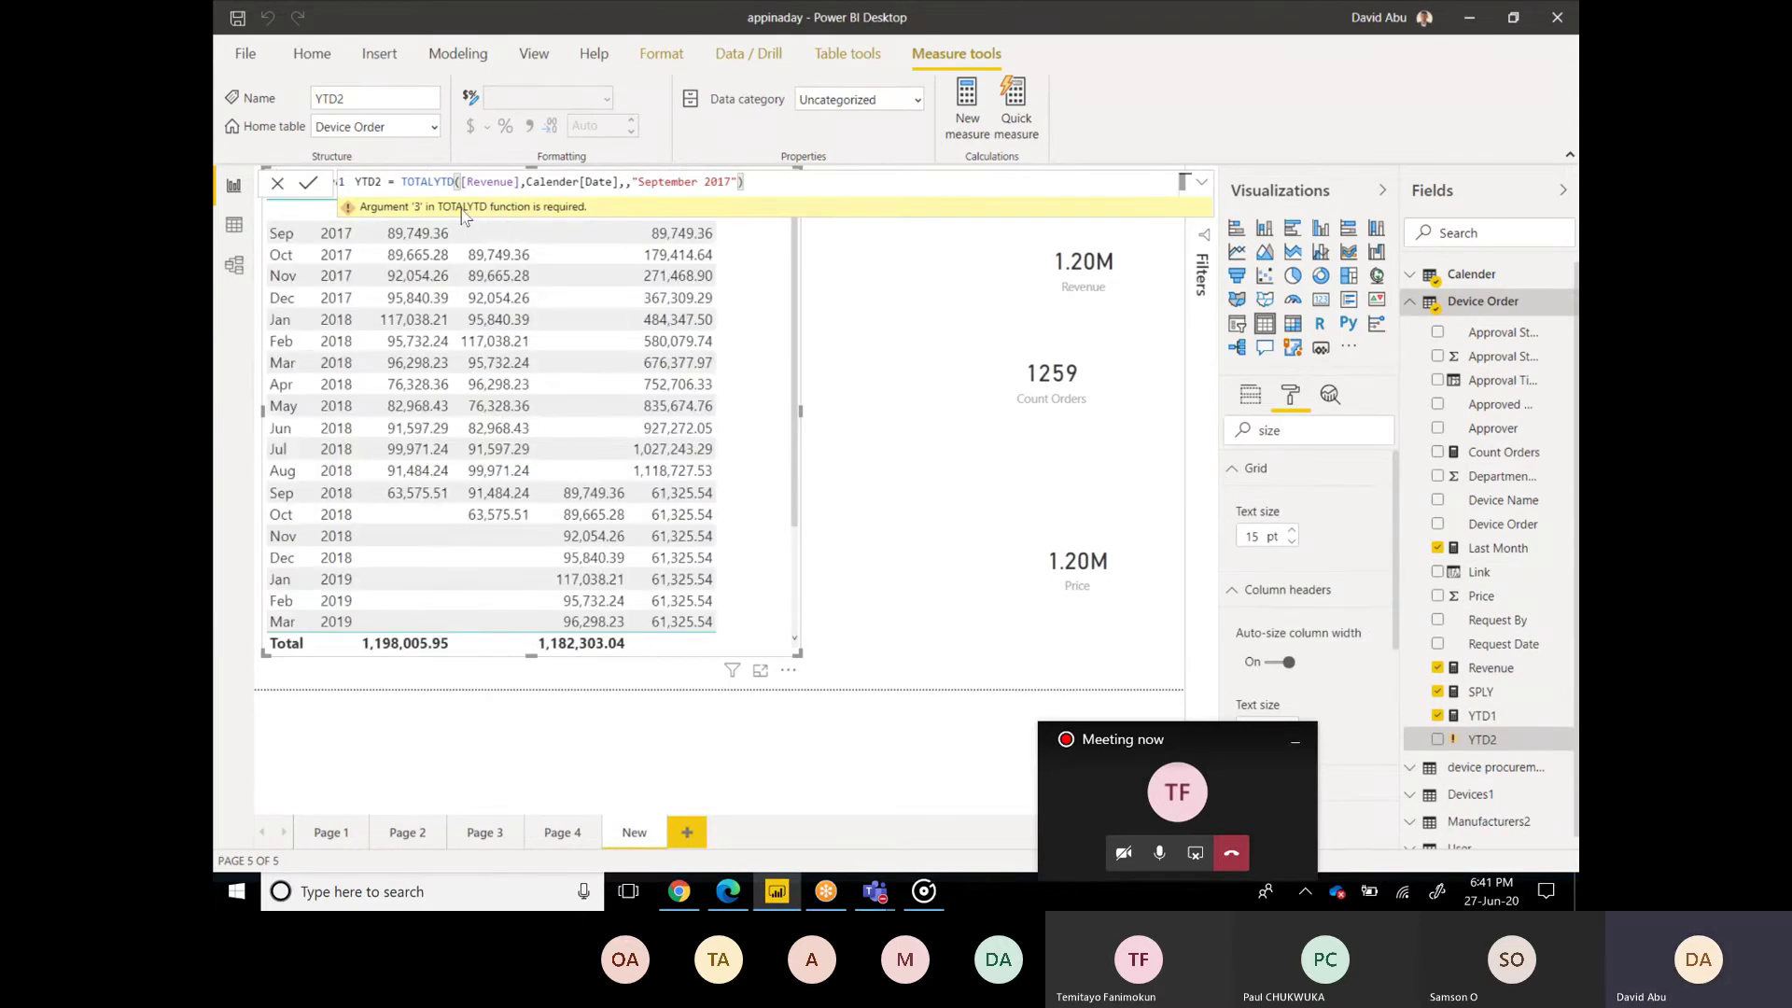
# Step: Try a blank space as the TOTALYTD filter argument, then remove it and bring up the suggestions for that argument
pyautogui.click(626, 186)
pyautogui.click(841, 189)
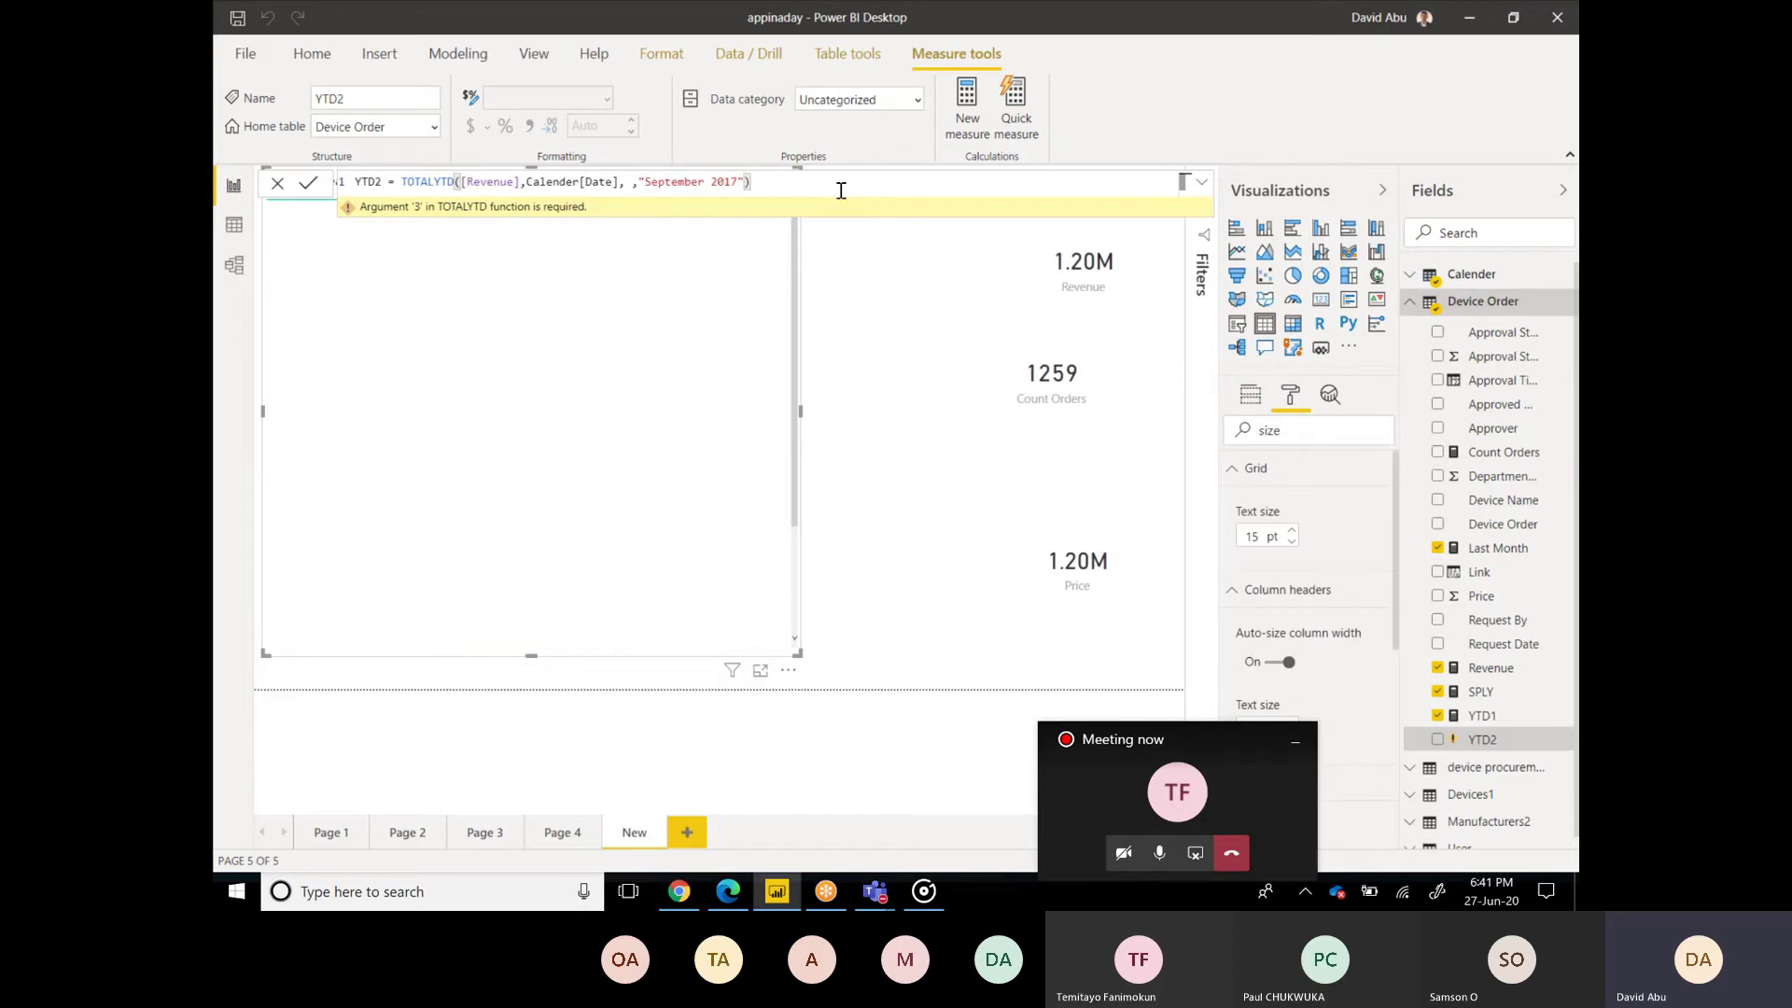
pyautogui.click(631, 185)
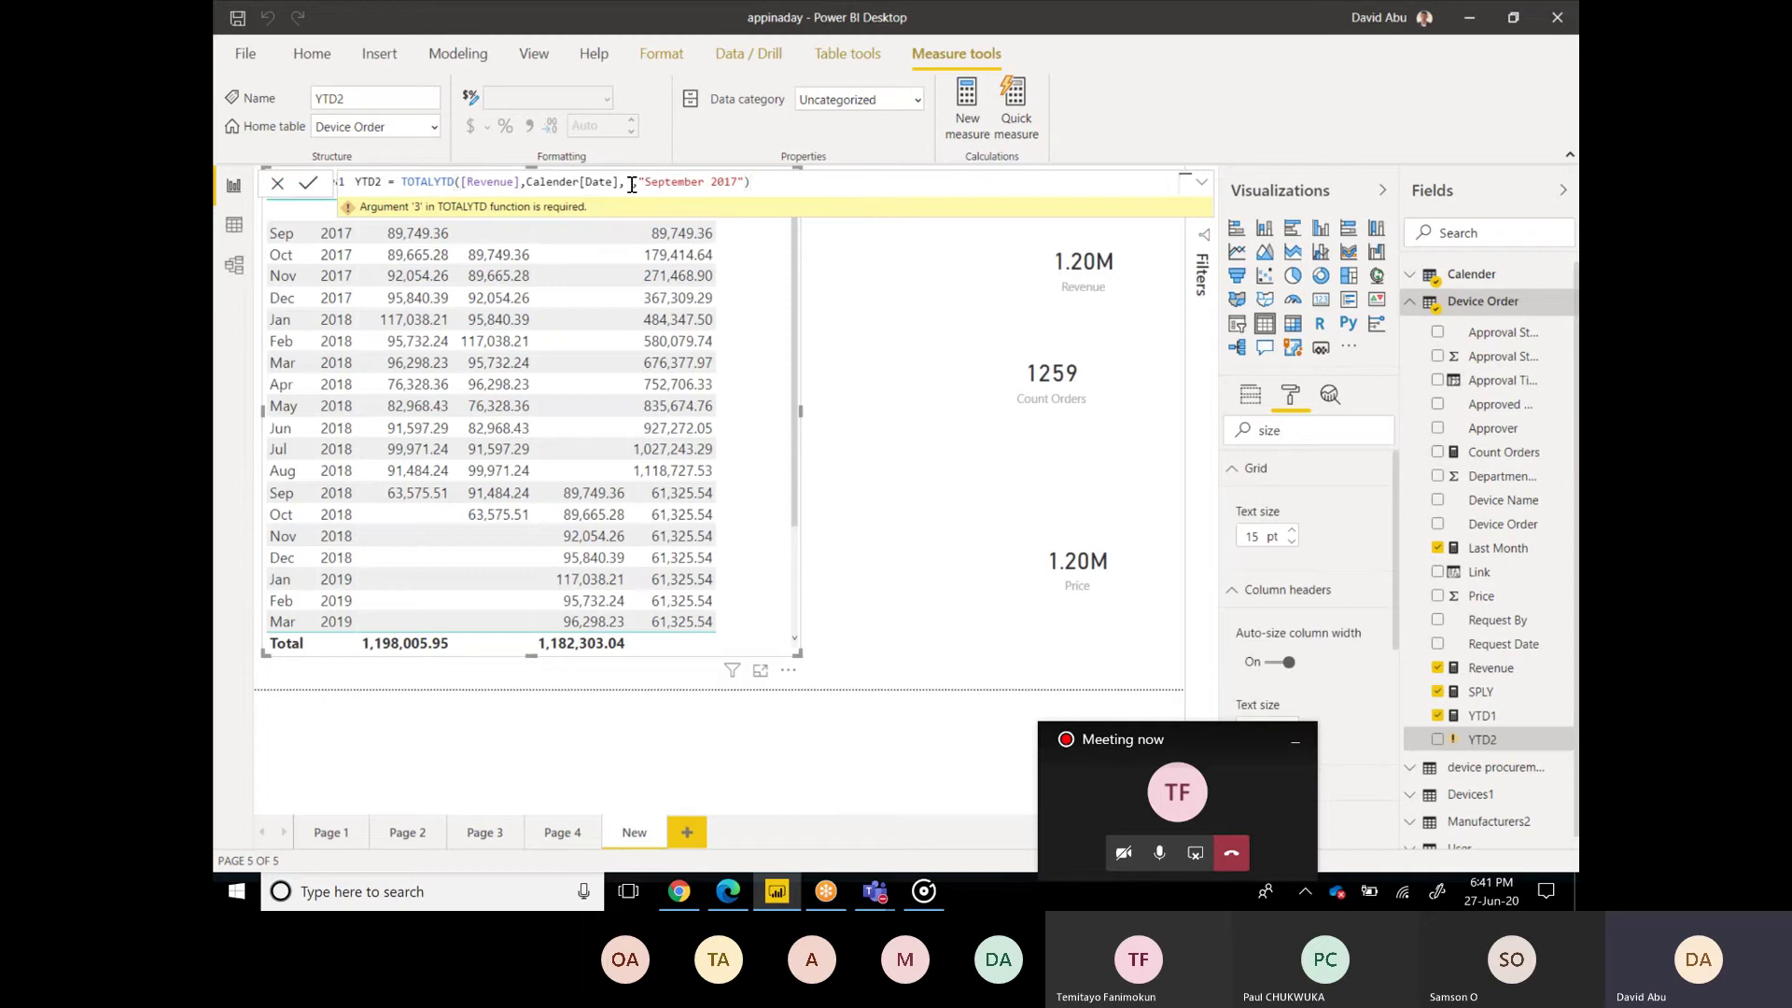
pyautogui.press('Delete')
pyautogui.hotkey('ctrl', 'space')
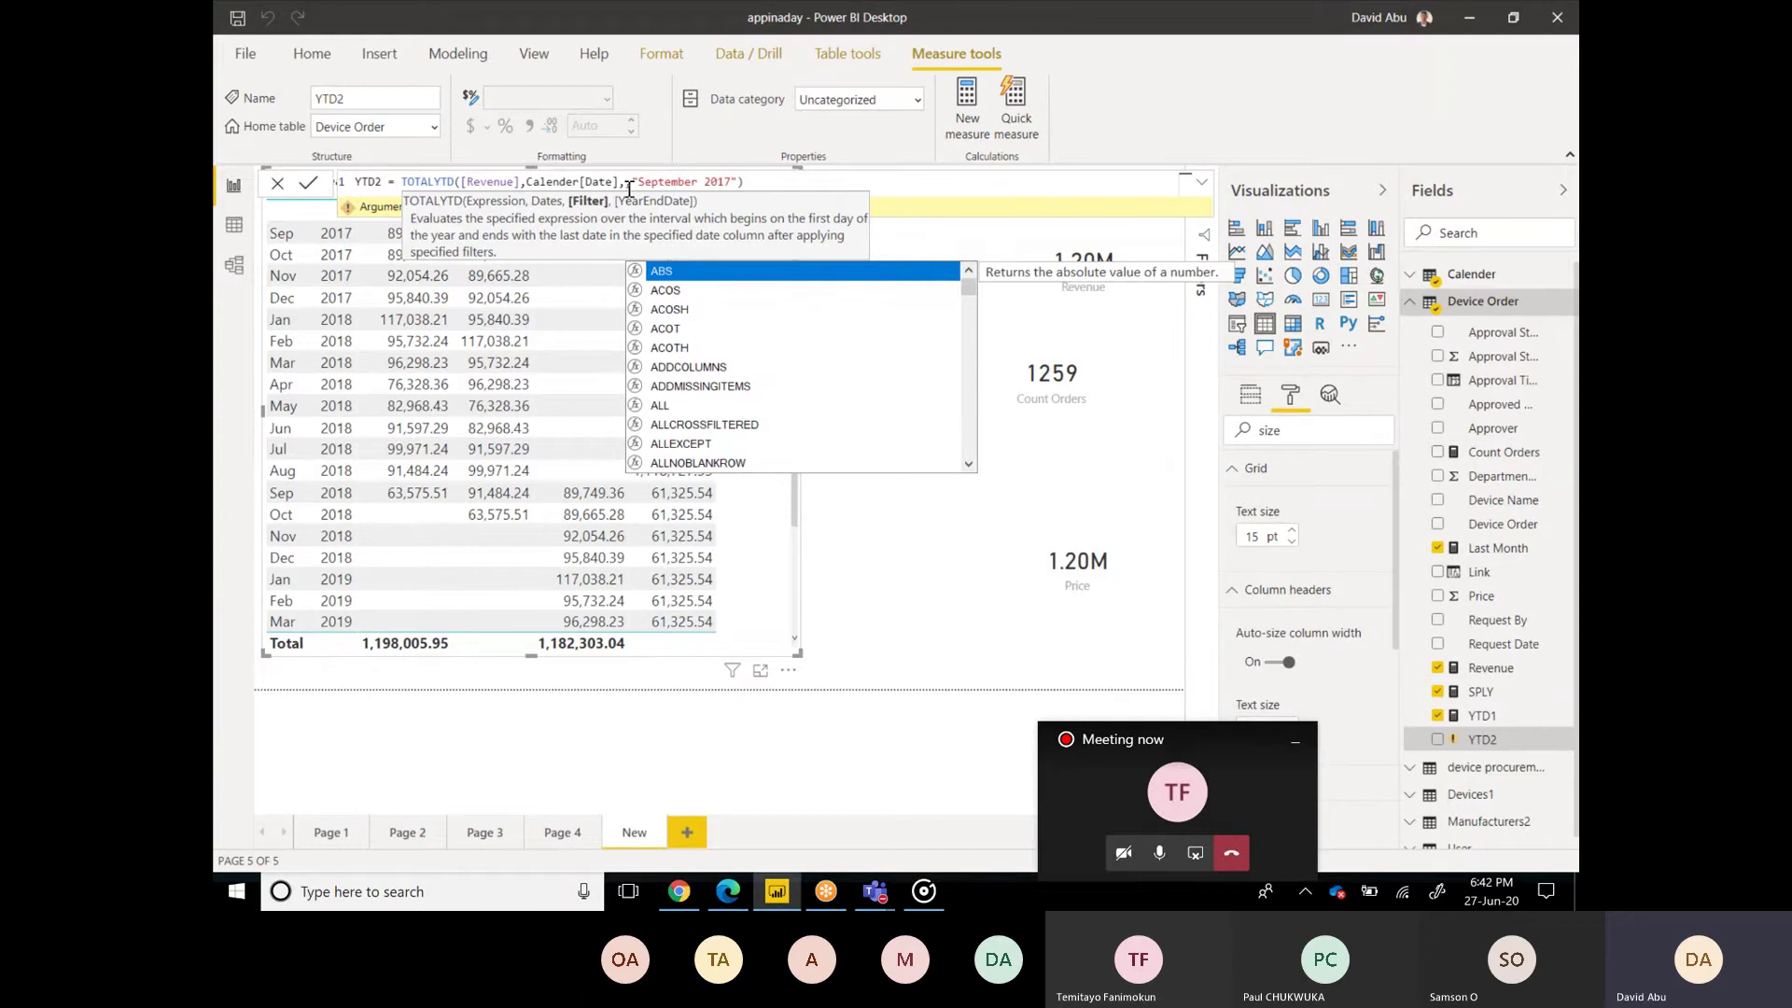
# Step: Remove the filter and year-end date arguments from the YTD2 formula, close TOTALYTD after Calender[Date] and commit the measure
pyautogui.press('Delete')
pyautogui.press('Delete')
pyautogui.press('Delete')
pyautogui.press('Delete')
pyautogui.press('Delete')
pyautogui.press('Delete')
pyautogui.press('Delete')
pyautogui.press('Delete')
pyautogui.press('Delete')
pyautogui.press('Delete')
pyautogui.press('Delete')
pyautogui.press('Delete')
pyautogui.press('Delete')
pyautogui.press('Delete')
pyautogui.press('Delete')
pyautogui.press('Delete')
pyautogui.press('Delete')
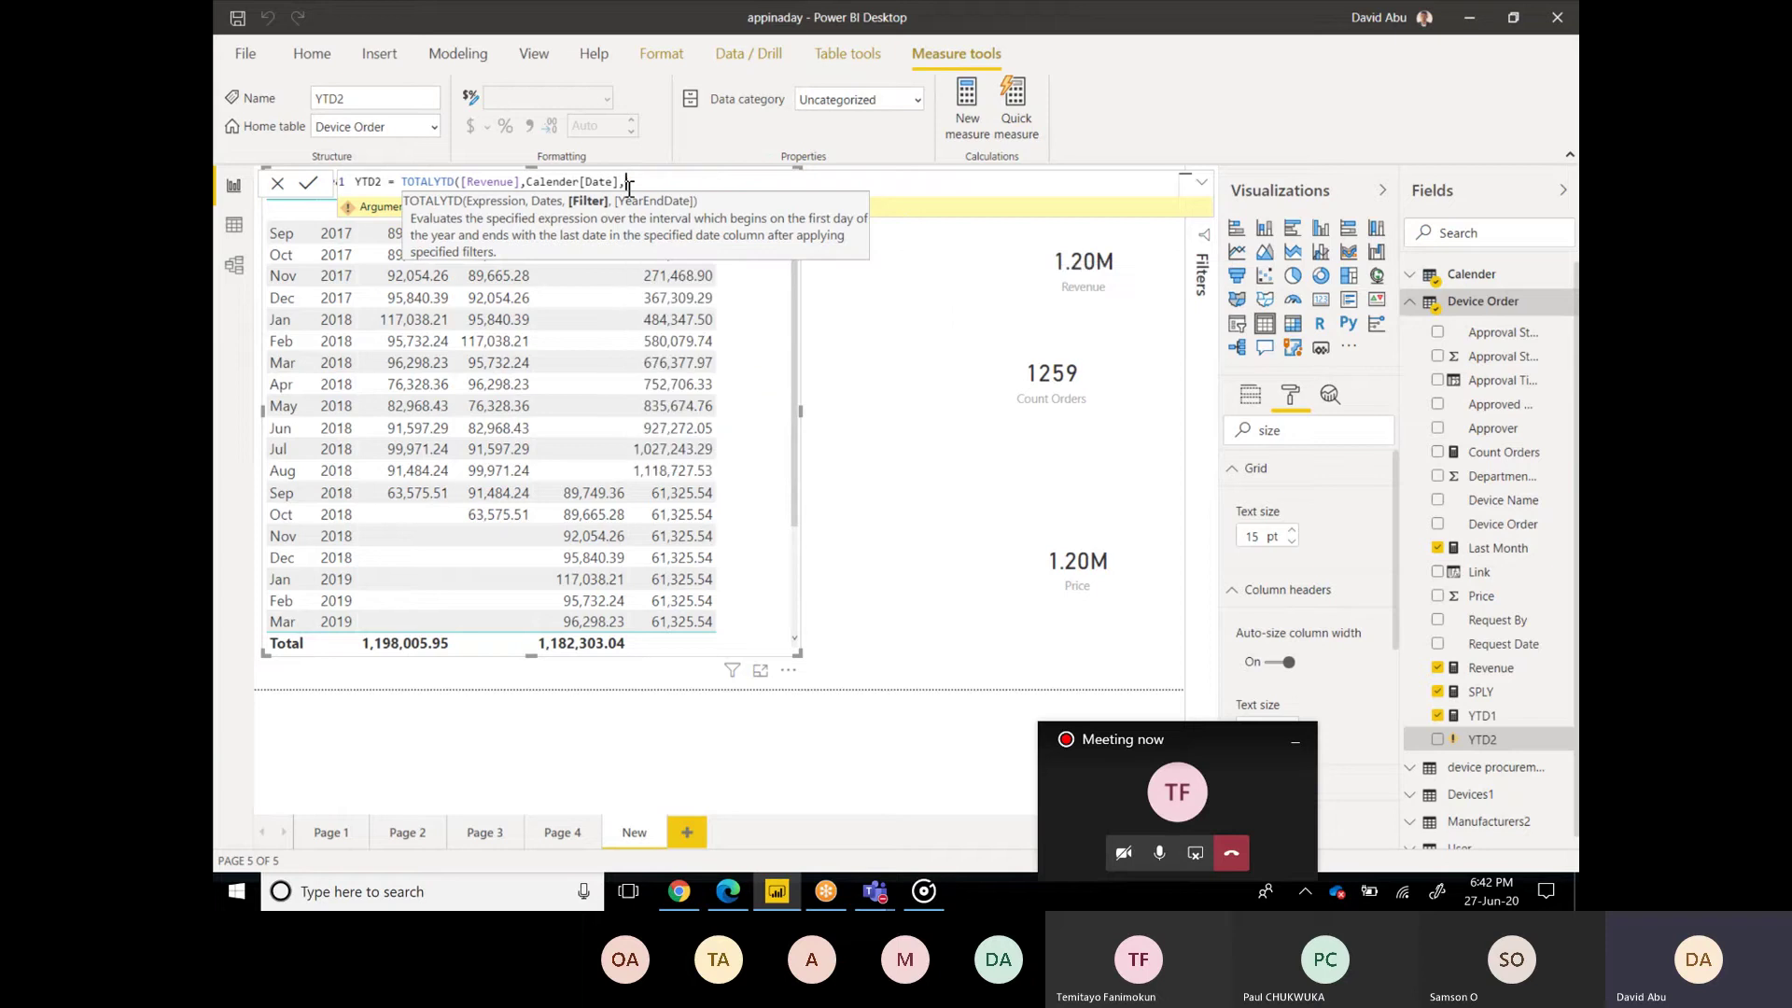
pyautogui.press('BackSpace')
pyautogui.write(')')
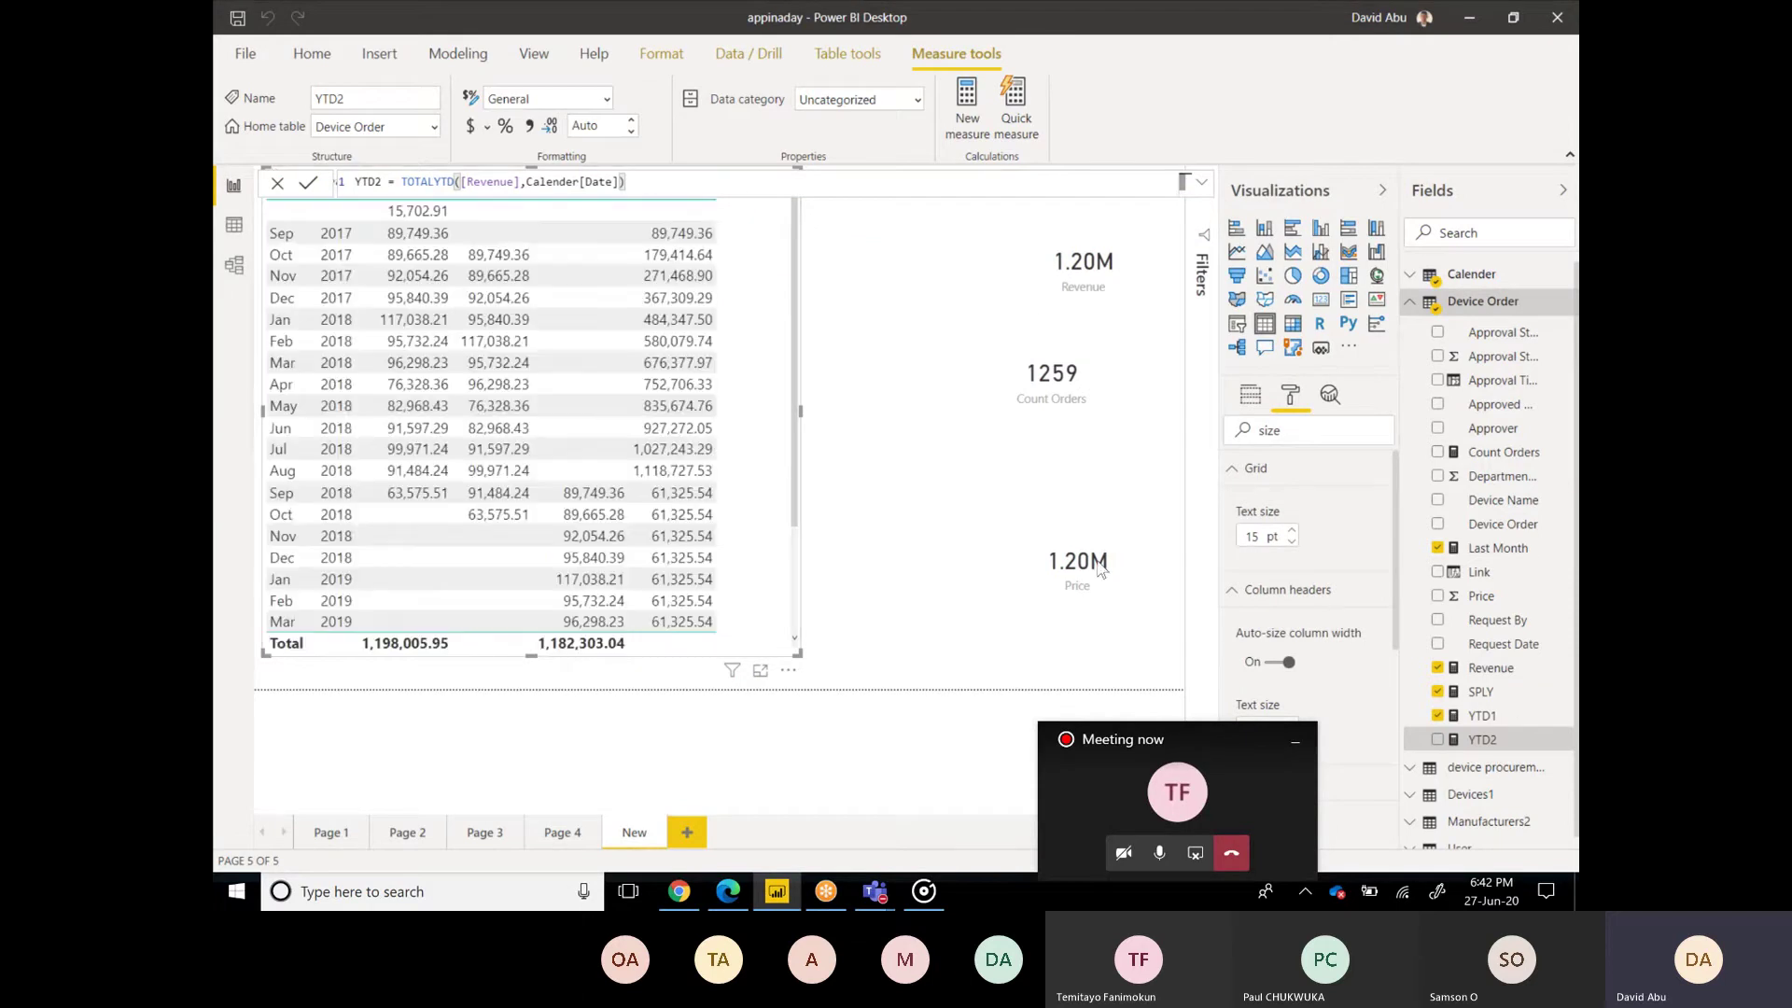
# Step: Add the YTD2 measure to the monthly table visual and widen the table to leave room for all columns
pyautogui.click(1438, 741)
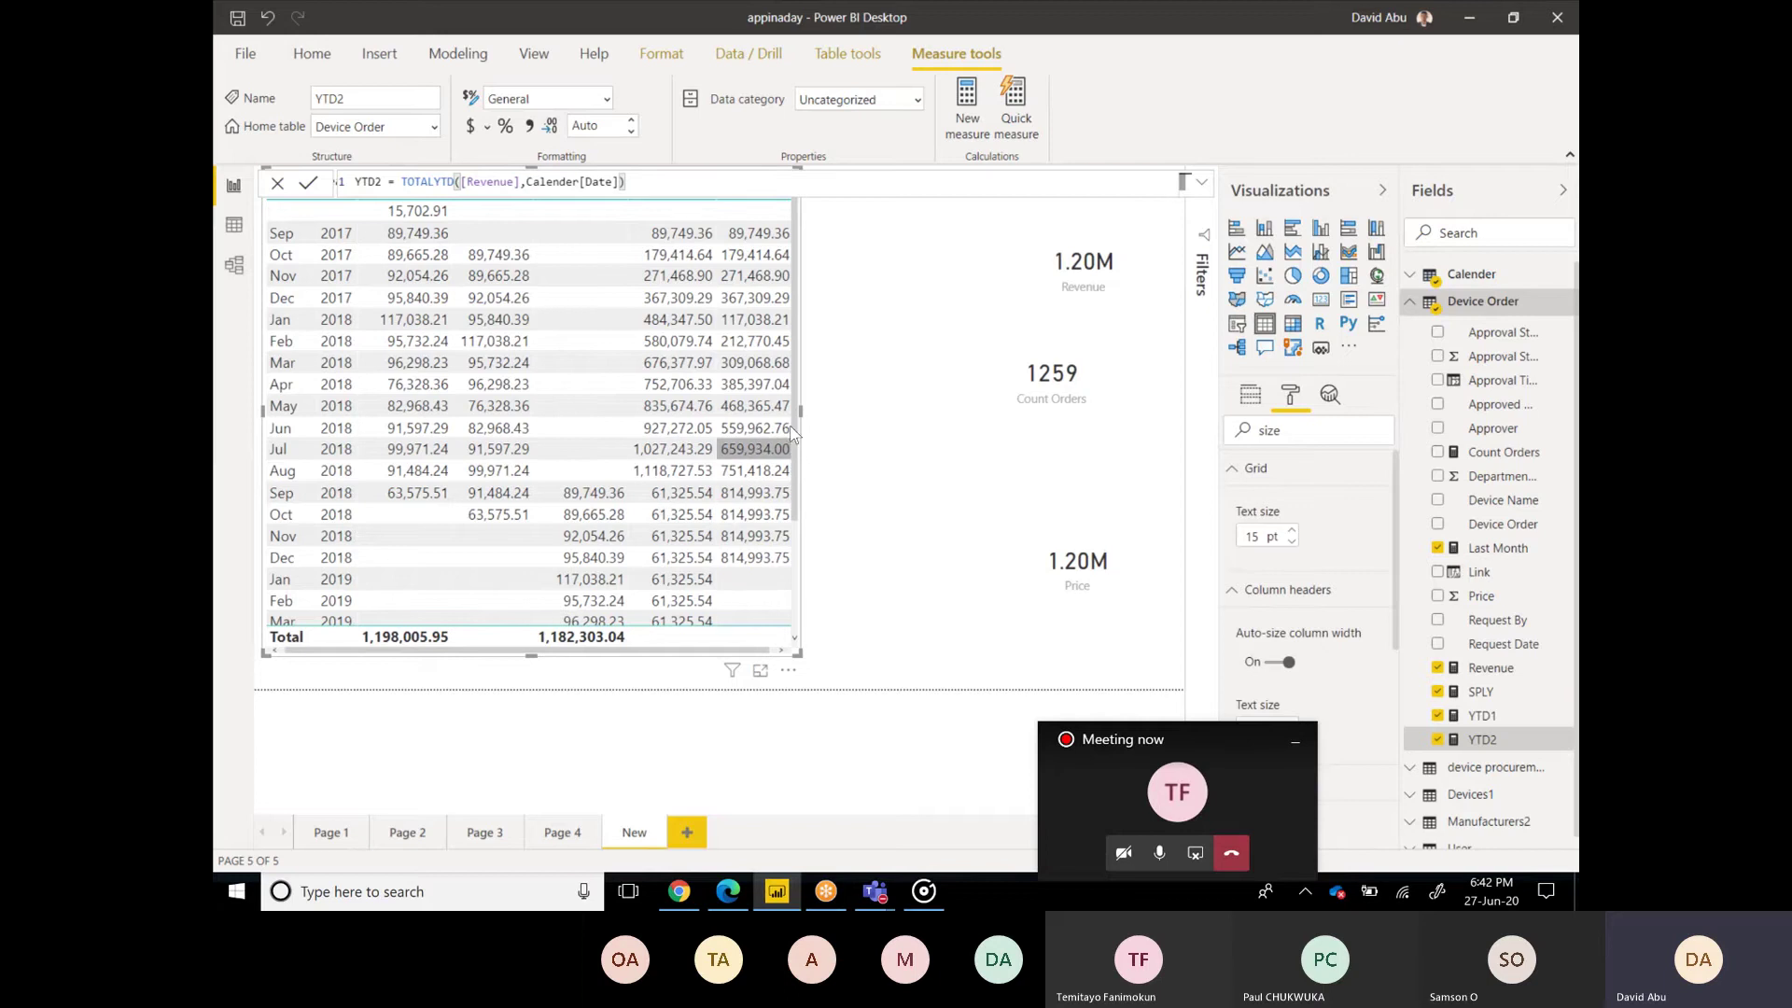
pyautogui.moveTo(791, 432); pyautogui.dragTo(791, 446)
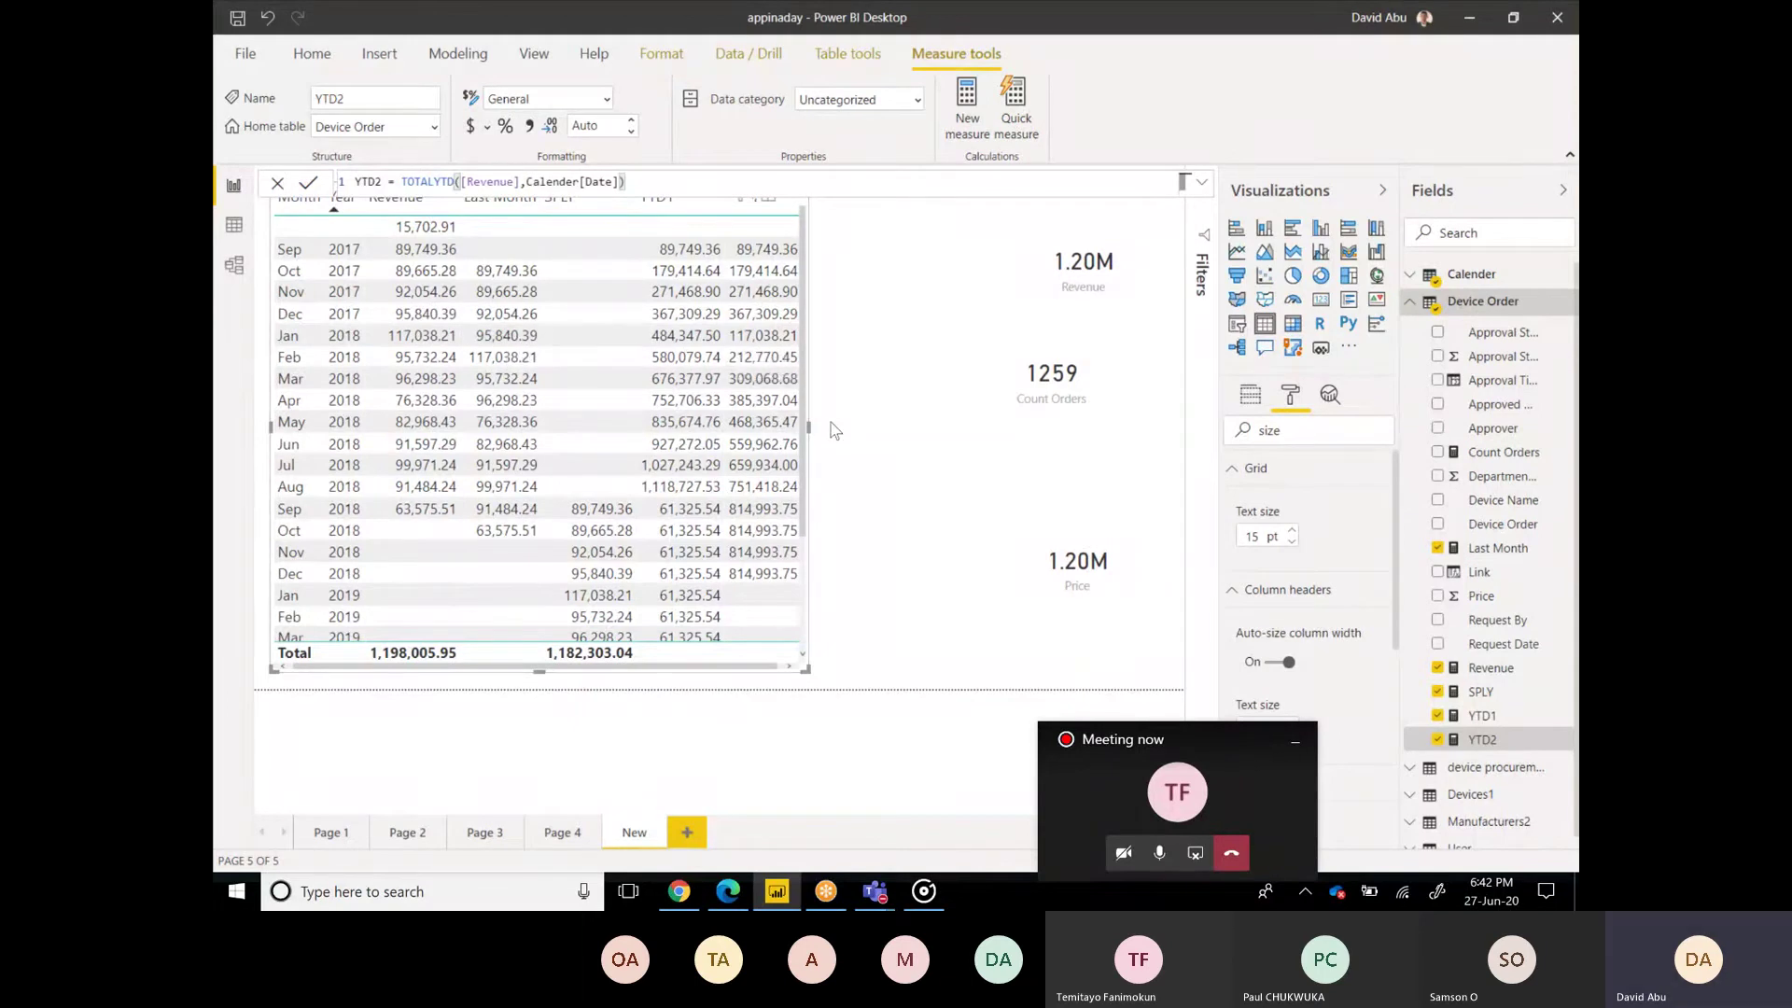
pyautogui.moveTo(815, 431); pyautogui.dragTo(991, 434)
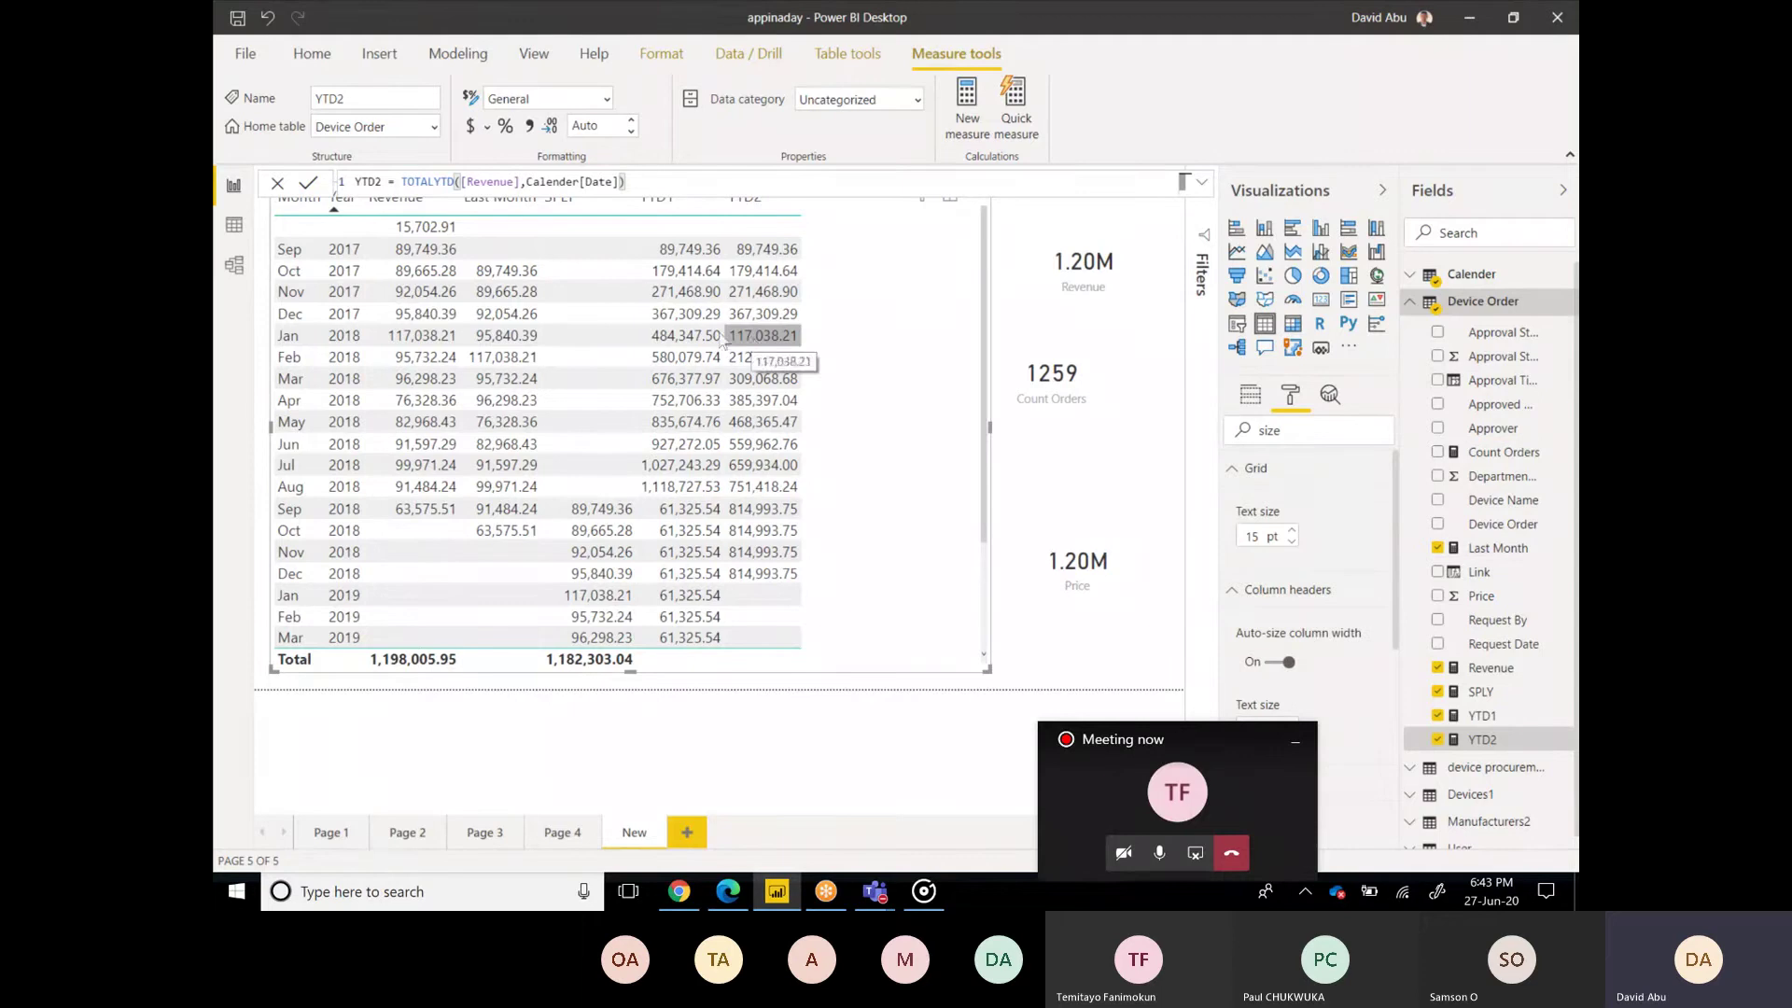
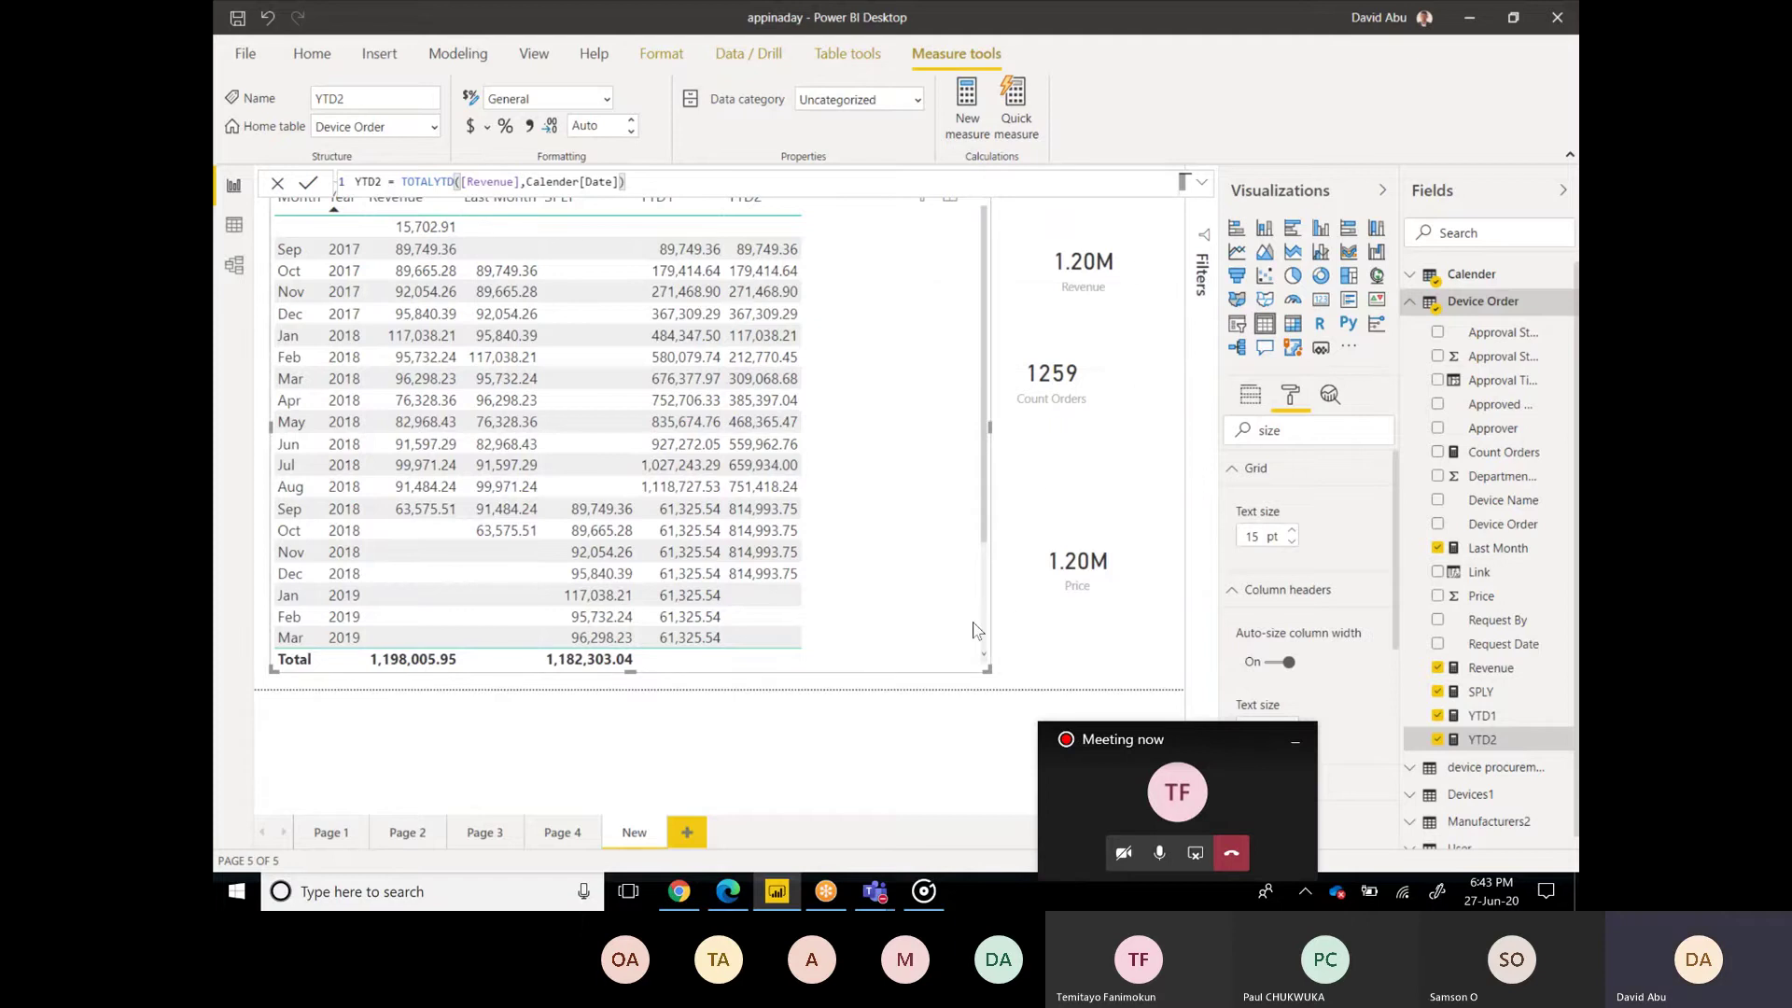
# Step: Shrink the monthly comparison table visual and delete it from the New page
pyautogui.click(1013, 658)
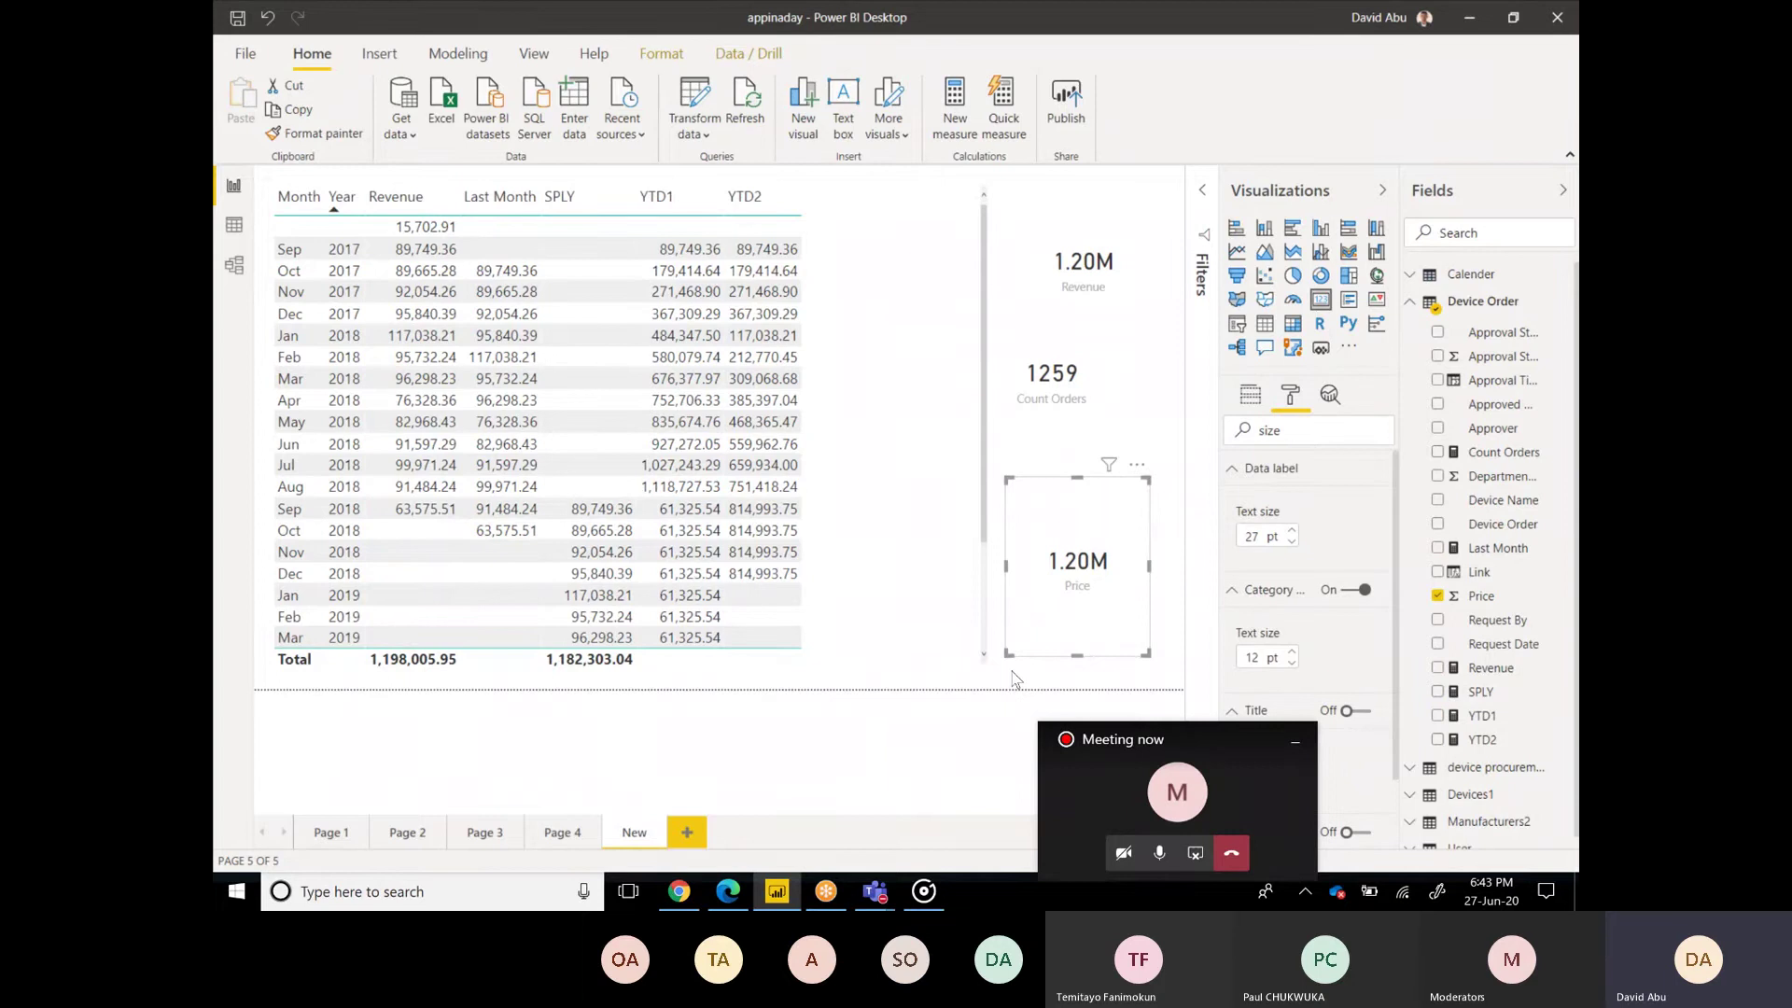
pyautogui.click(923, 504)
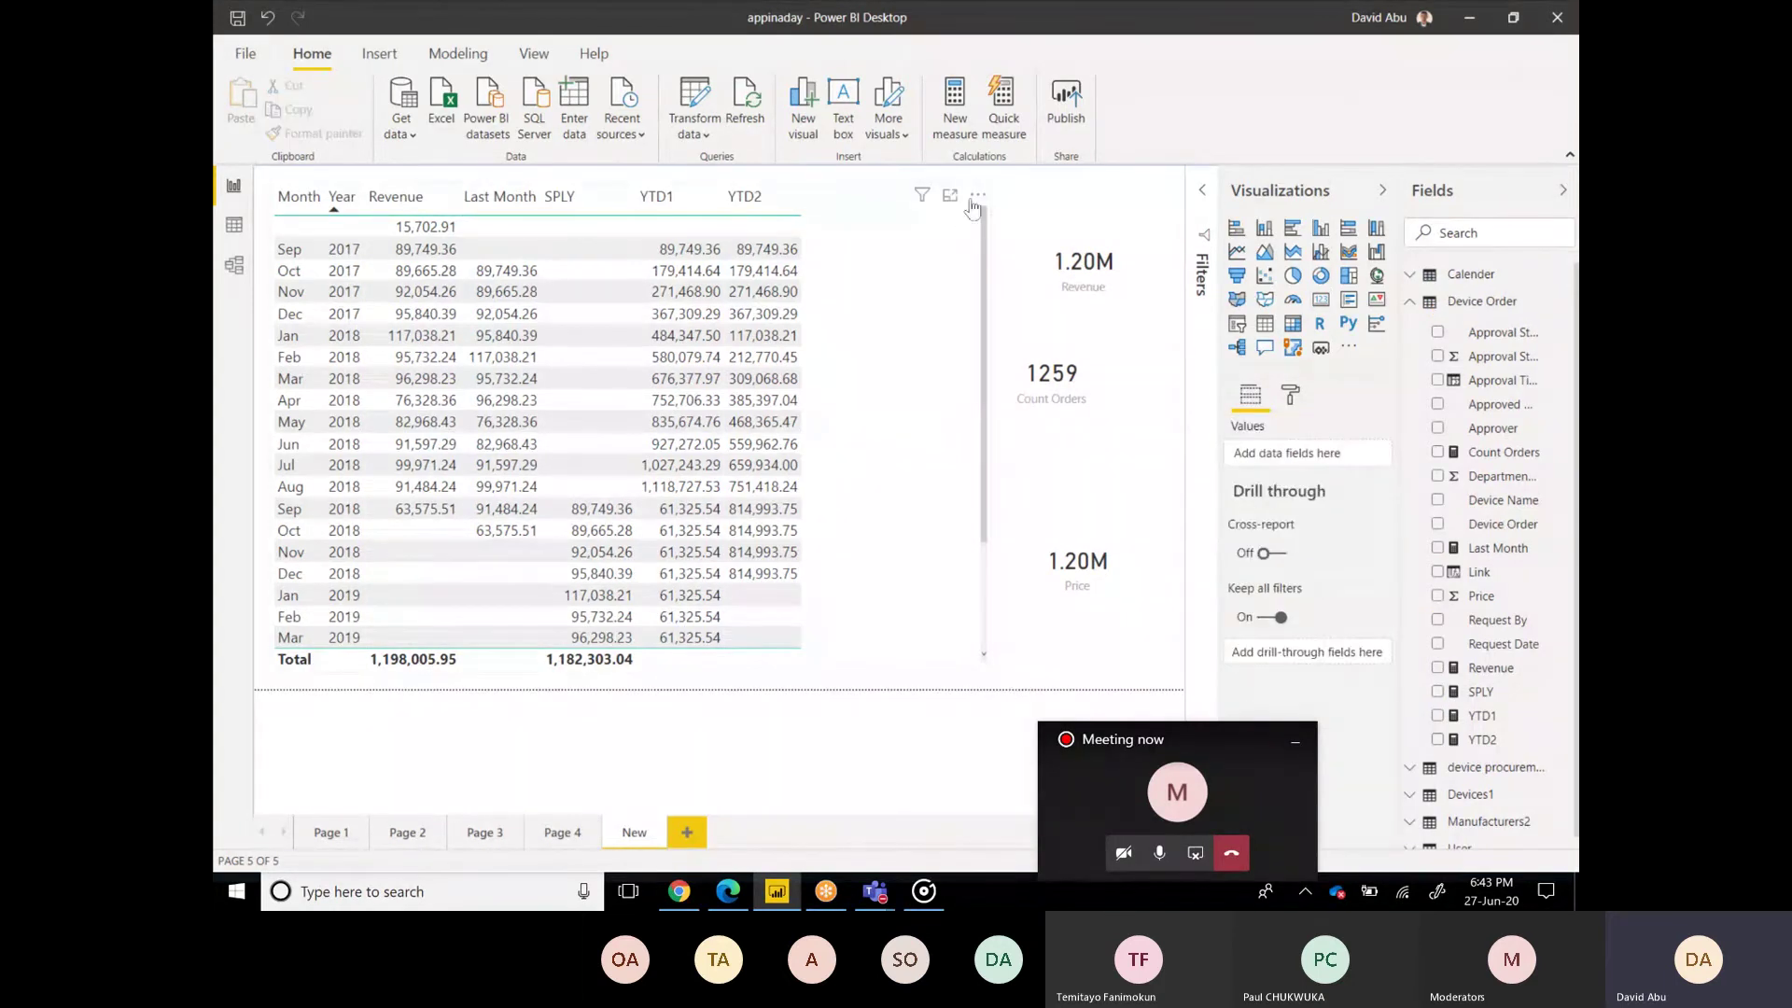
pyautogui.click(950, 272)
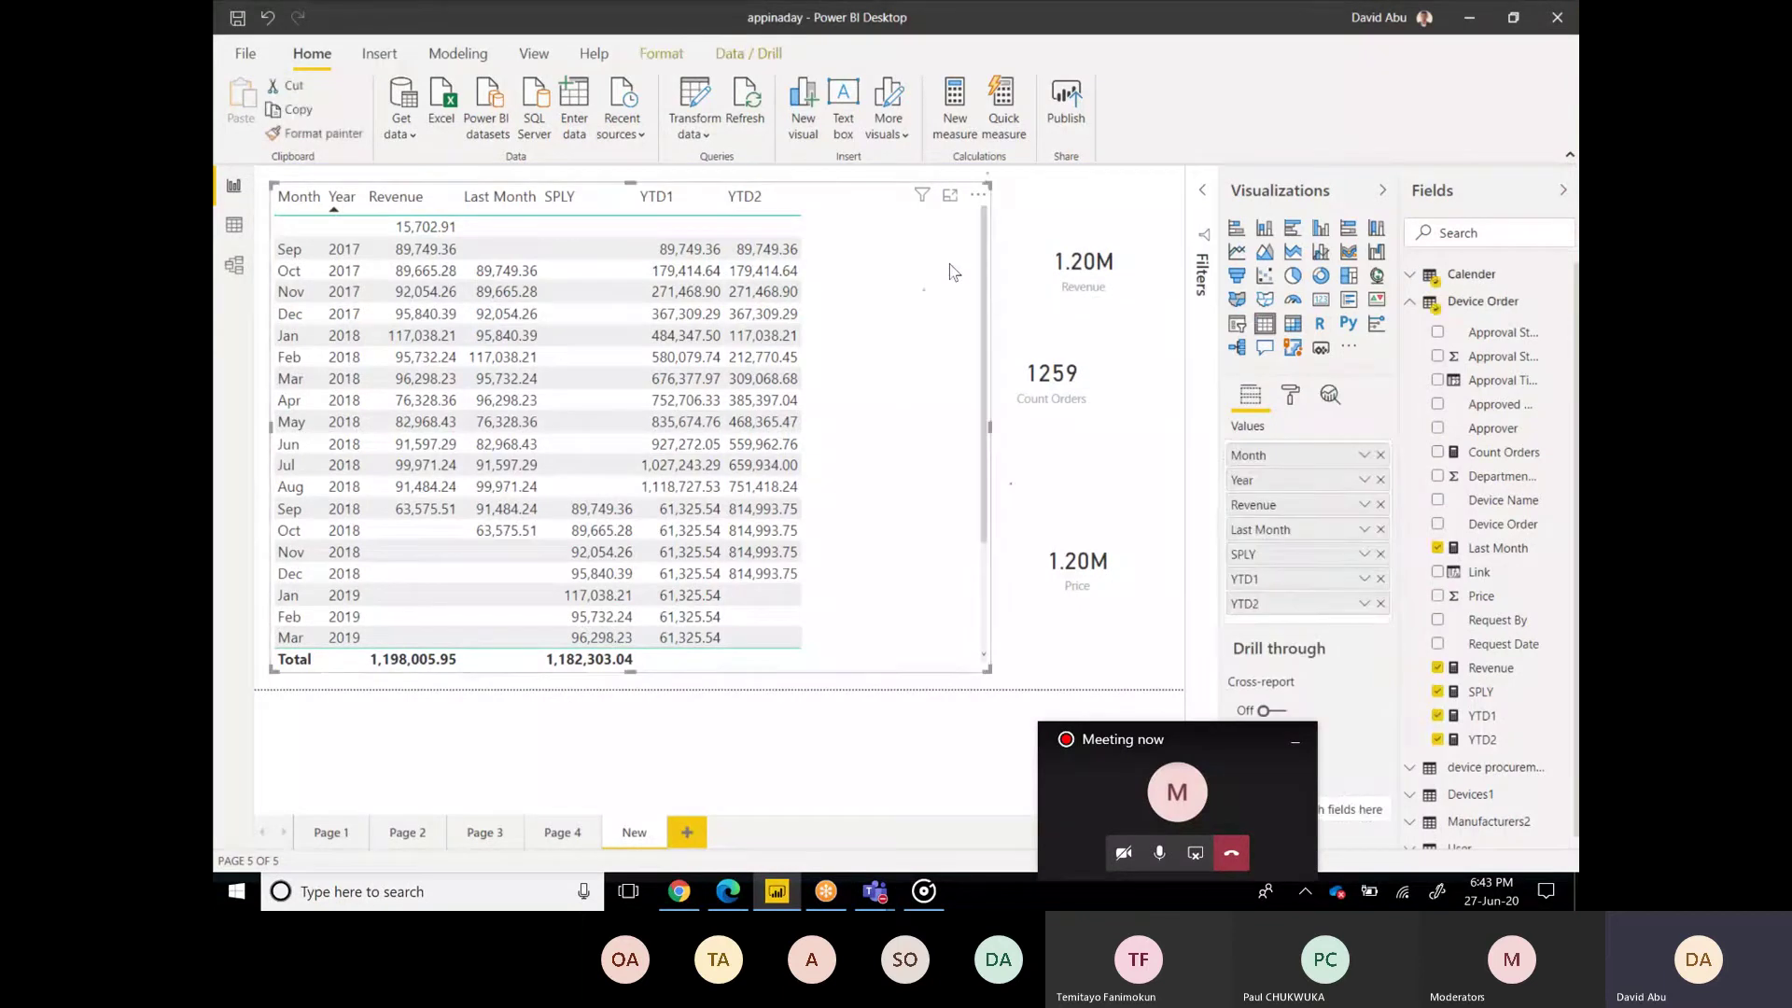
pyautogui.moveTo(985, 177); pyautogui.dragTo(826, 478)
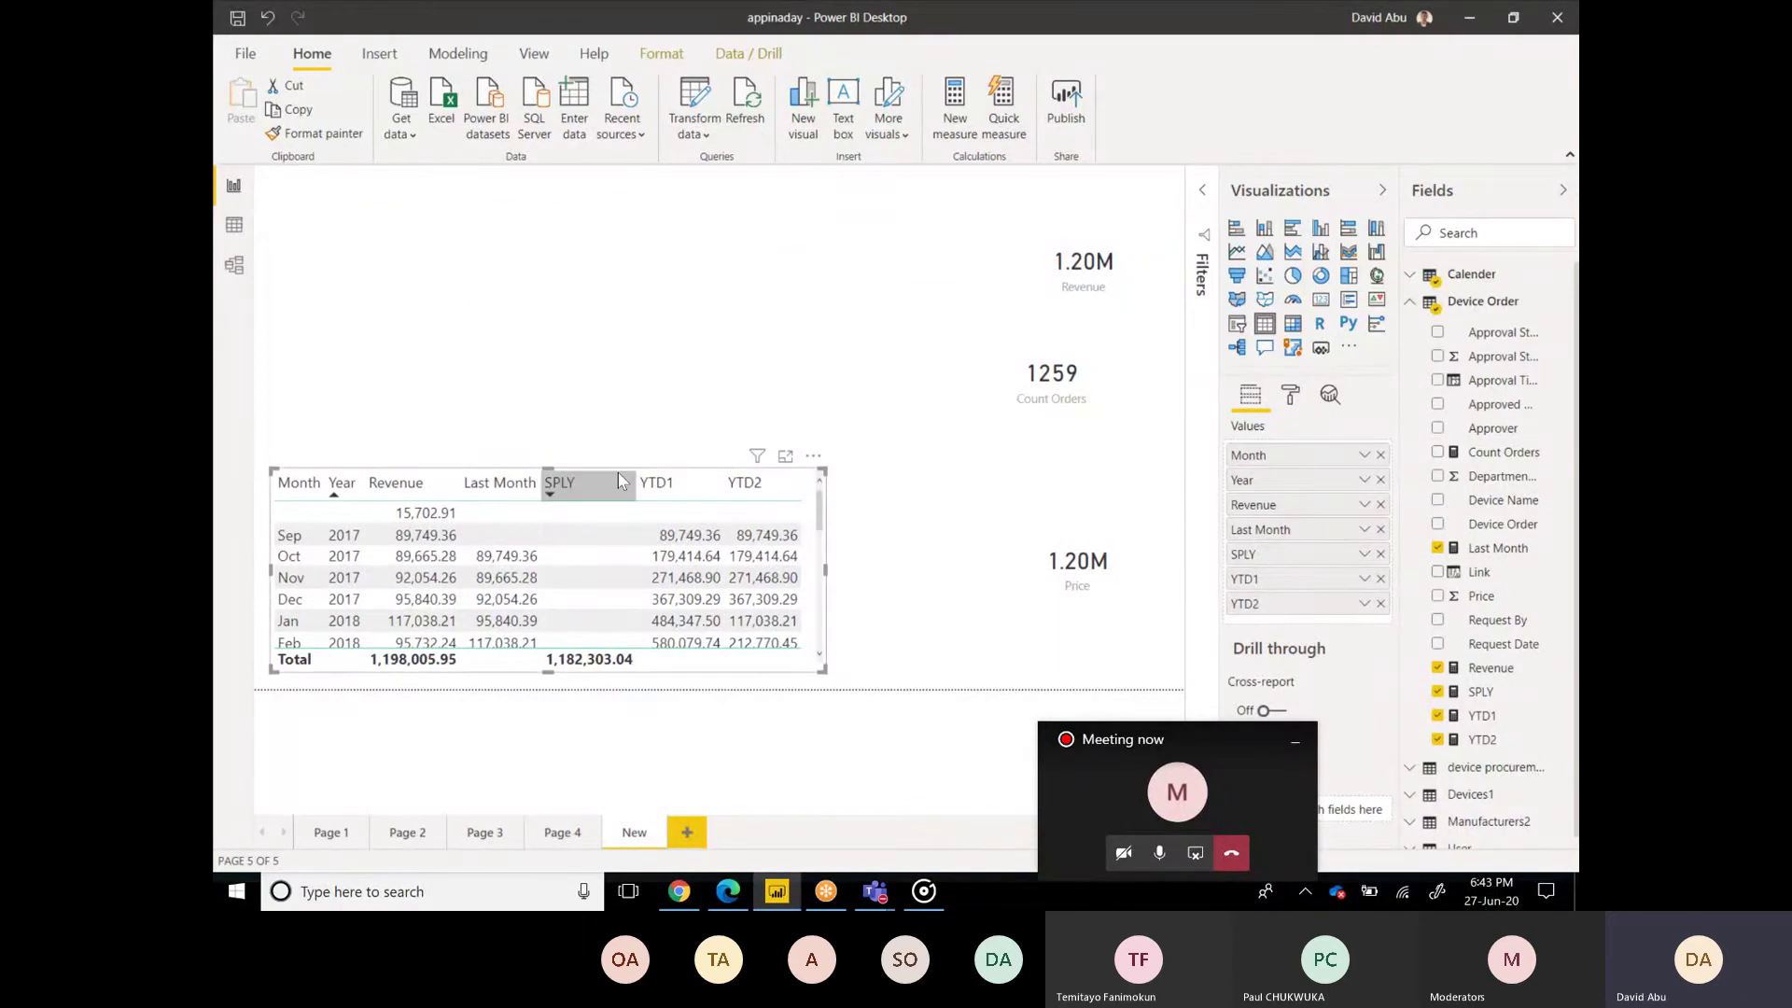
pyautogui.press('Delete')
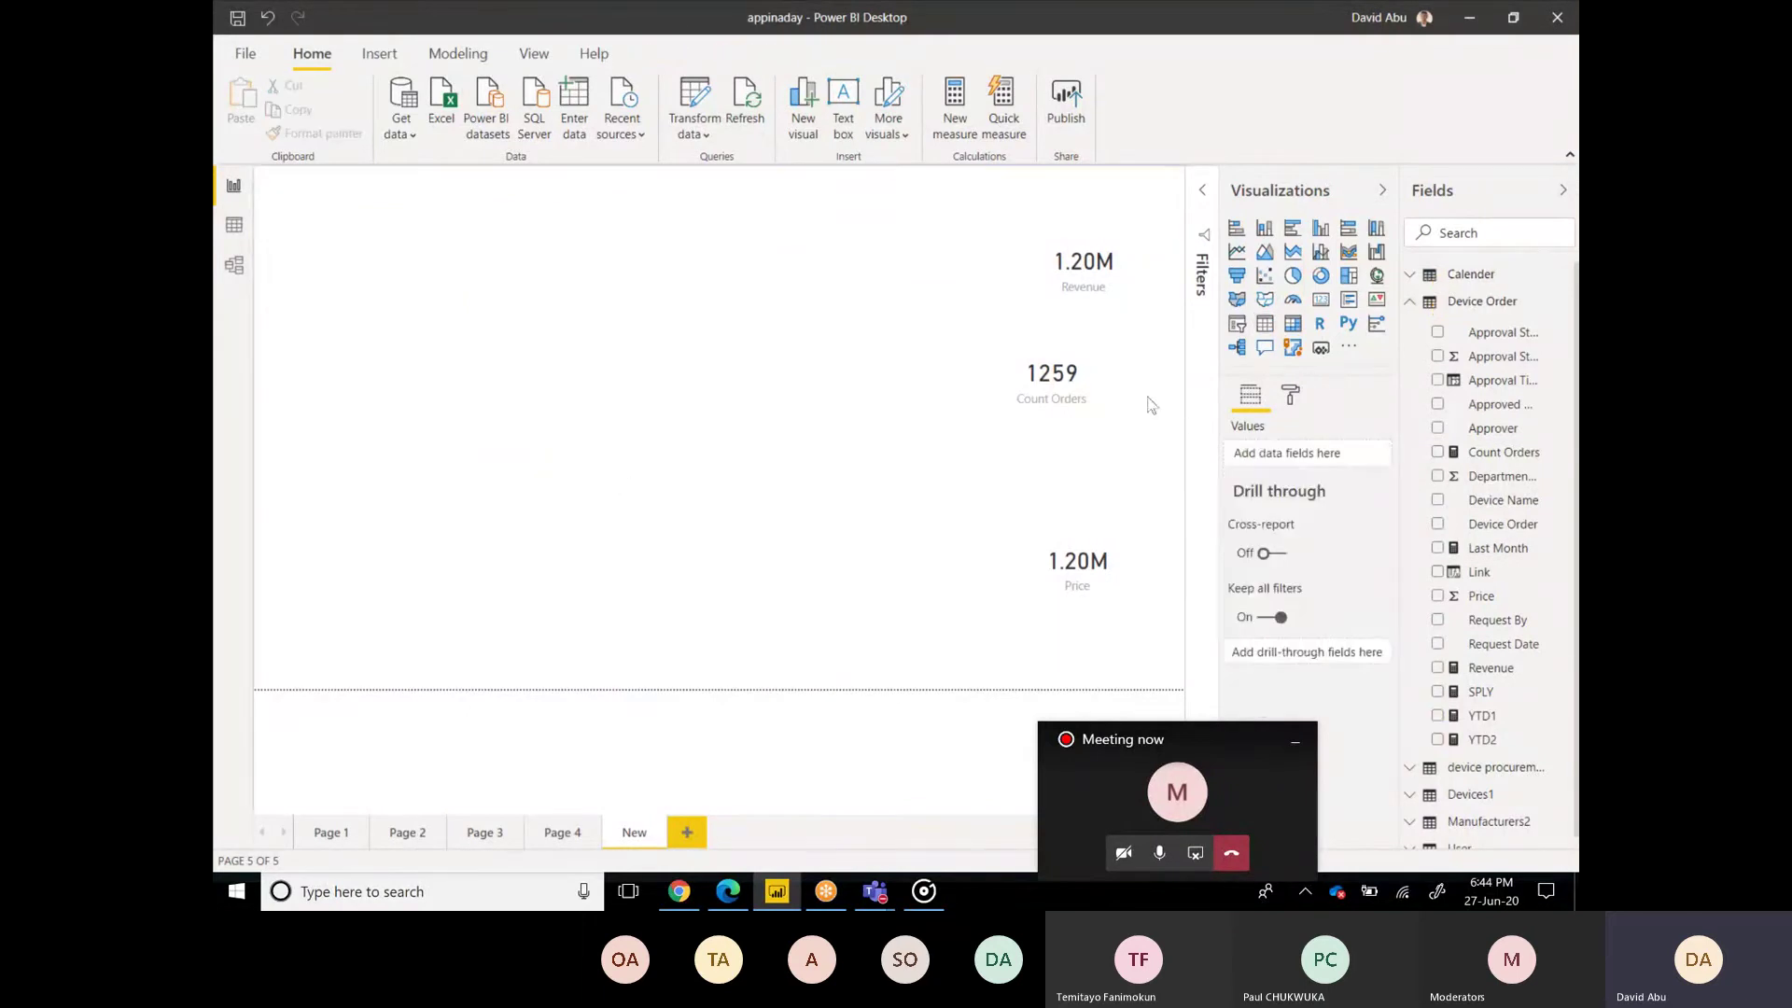
# Step: Move the Revenue and Count Orders cards side by side in the upper part of the canvas and reduce their heights
pyautogui.moveTo(1047, 280); pyautogui.dragTo(452, 344)
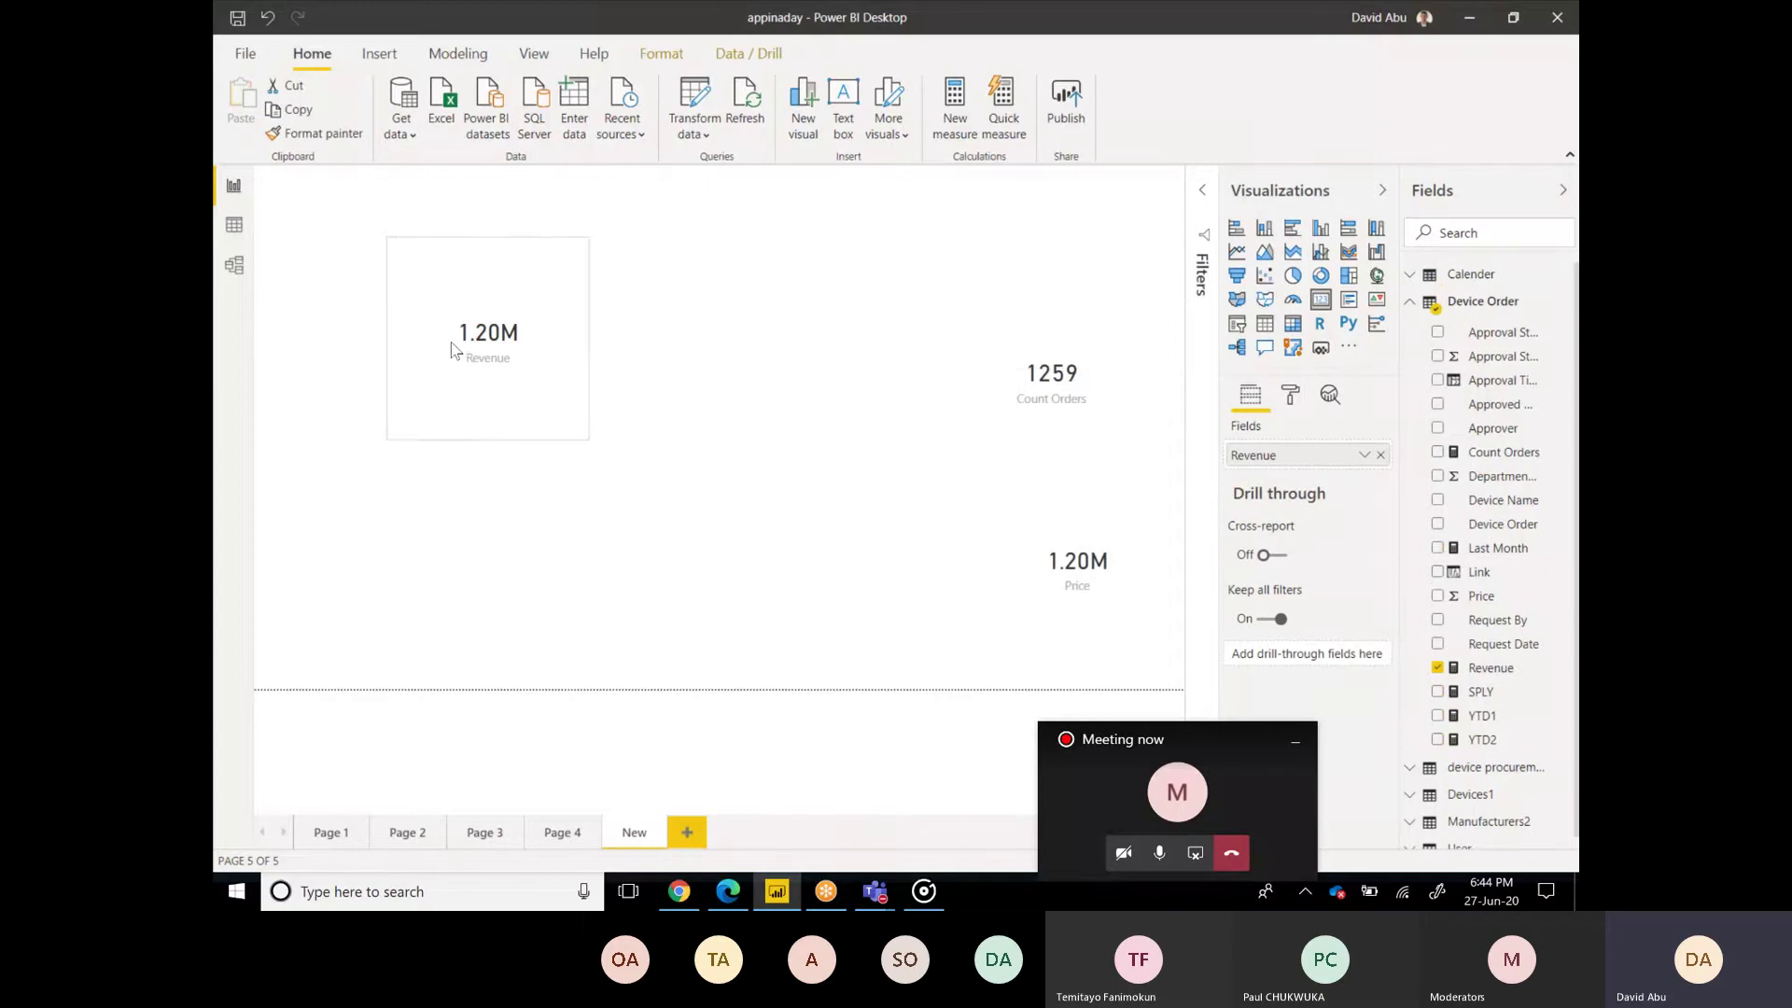
pyautogui.moveTo(391, 241); pyautogui.dragTo(405, 315)
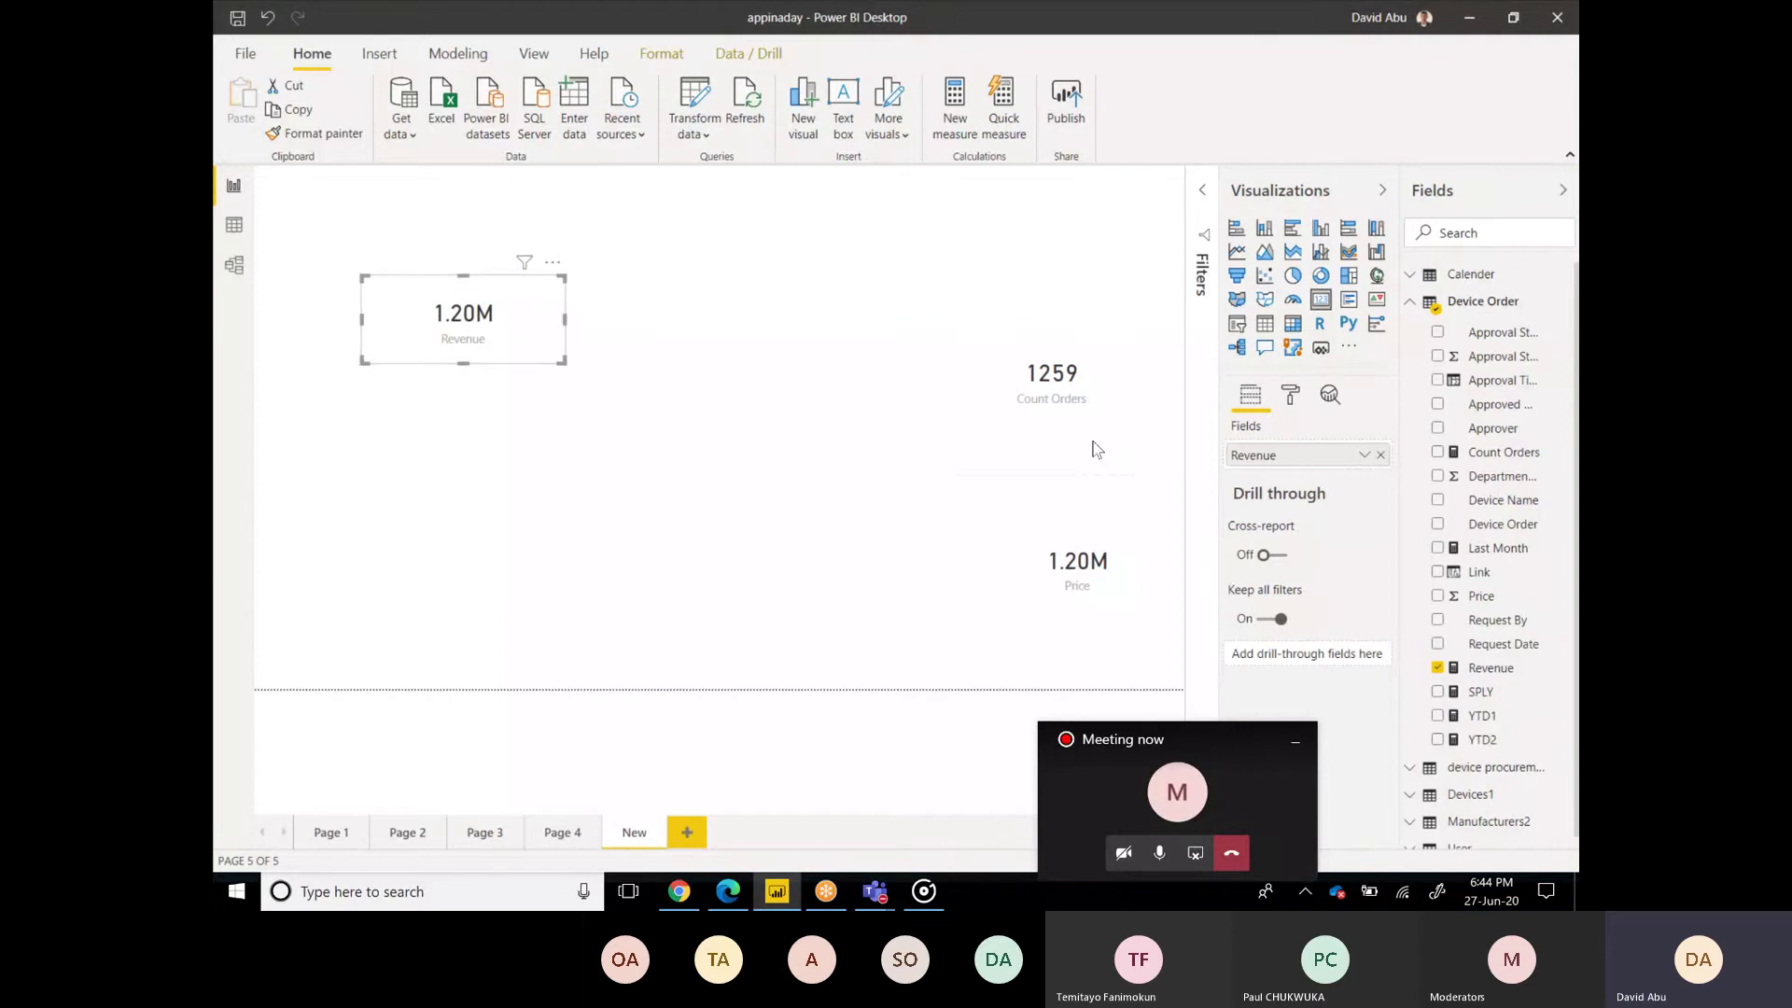
pyautogui.moveTo(1108, 412); pyautogui.dragTo(758, 357)
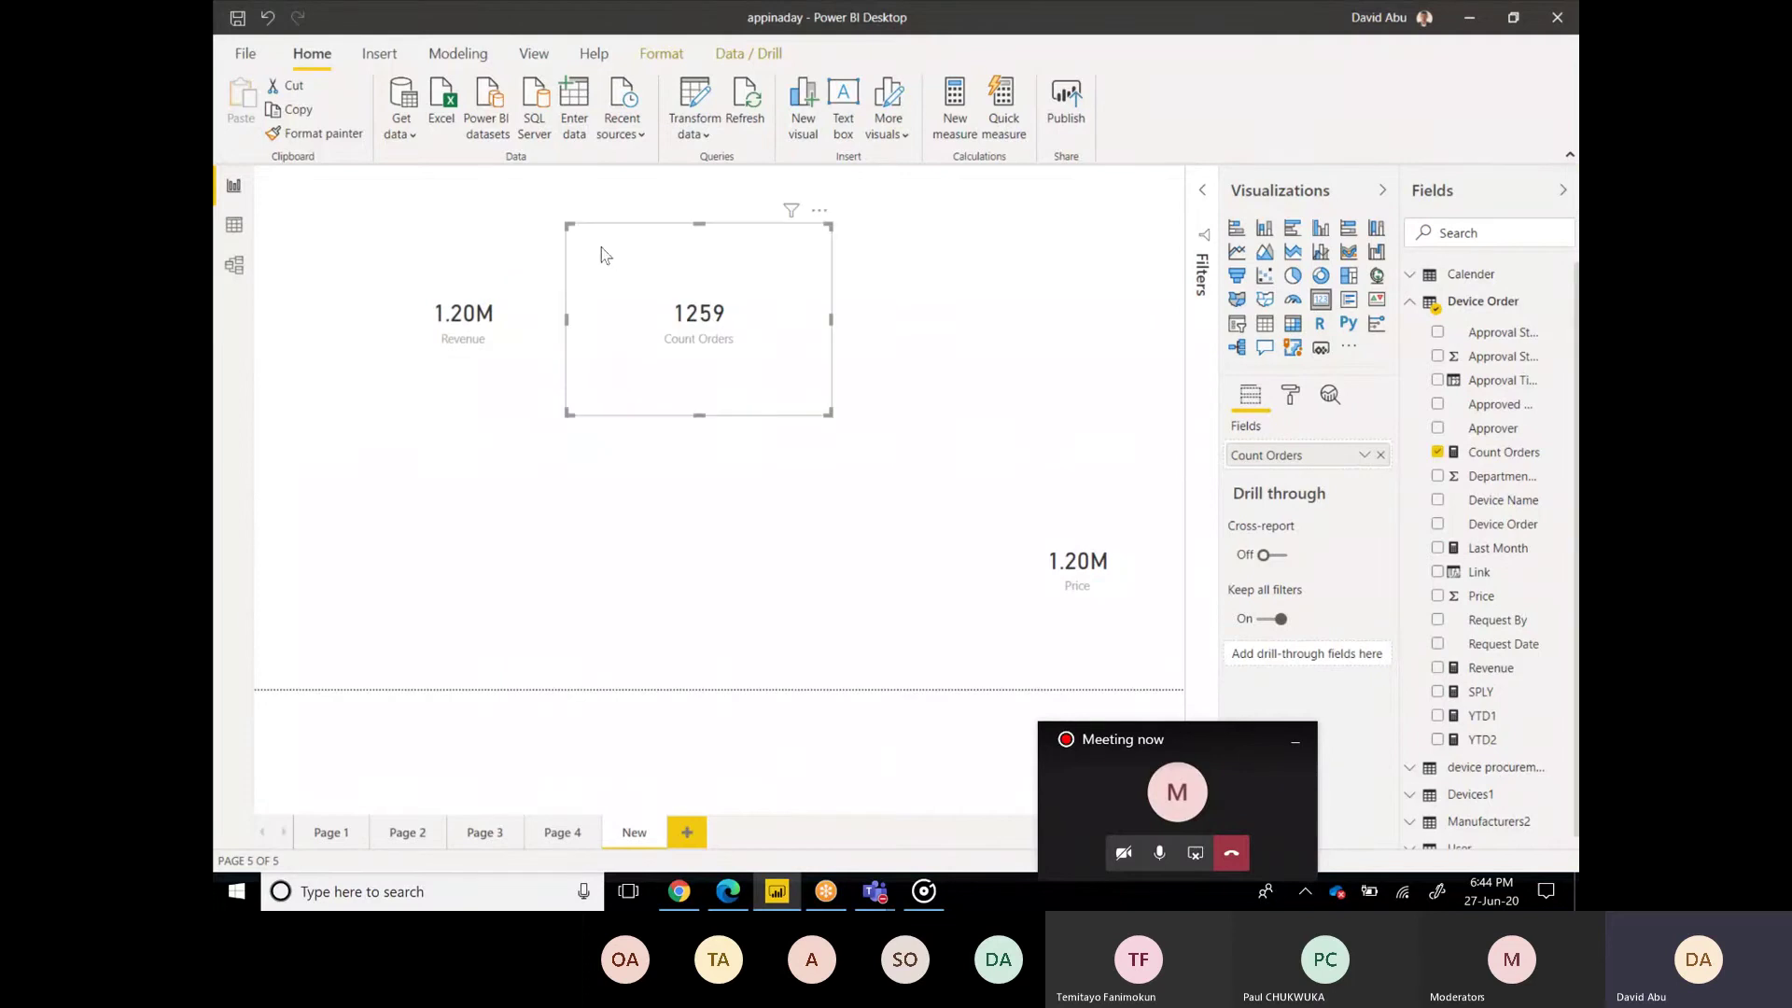
pyautogui.moveTo(565, 224); pyautogui.dragTo(630, 299)
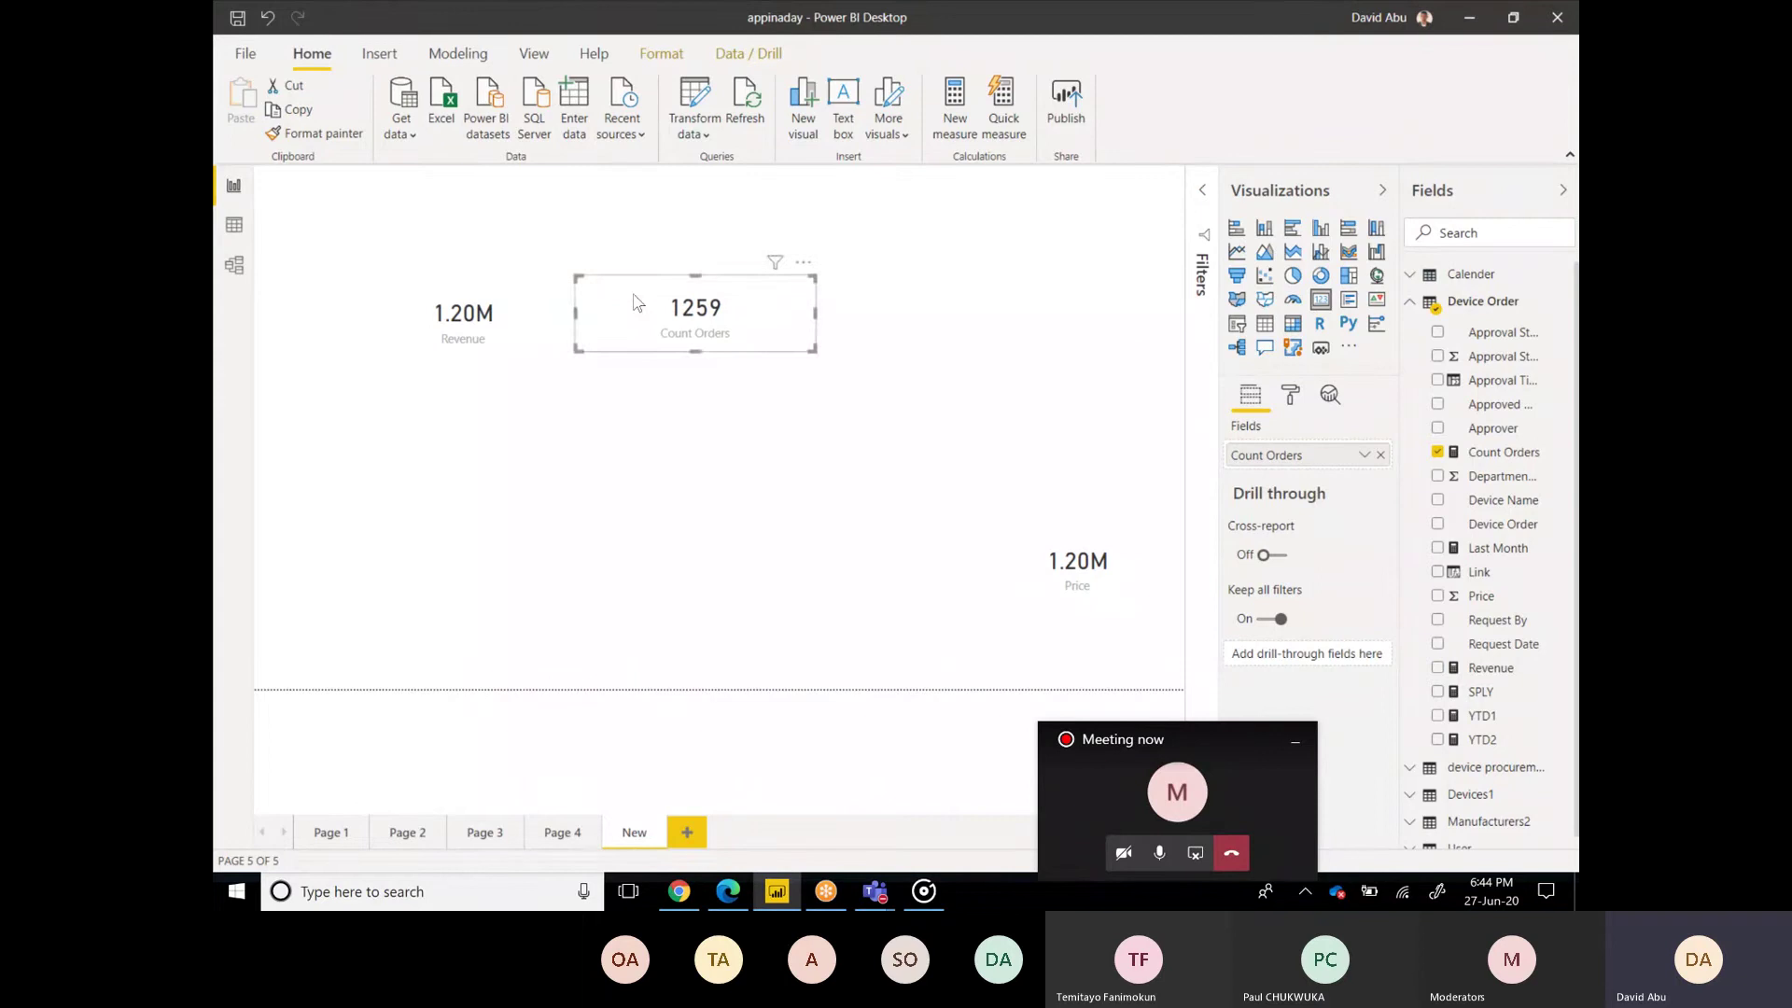
# Step: Delete the Price card and place an enlarged Key influencers visual below the Revenue and Count Orders cards
pyautogui.click(1070, 568)
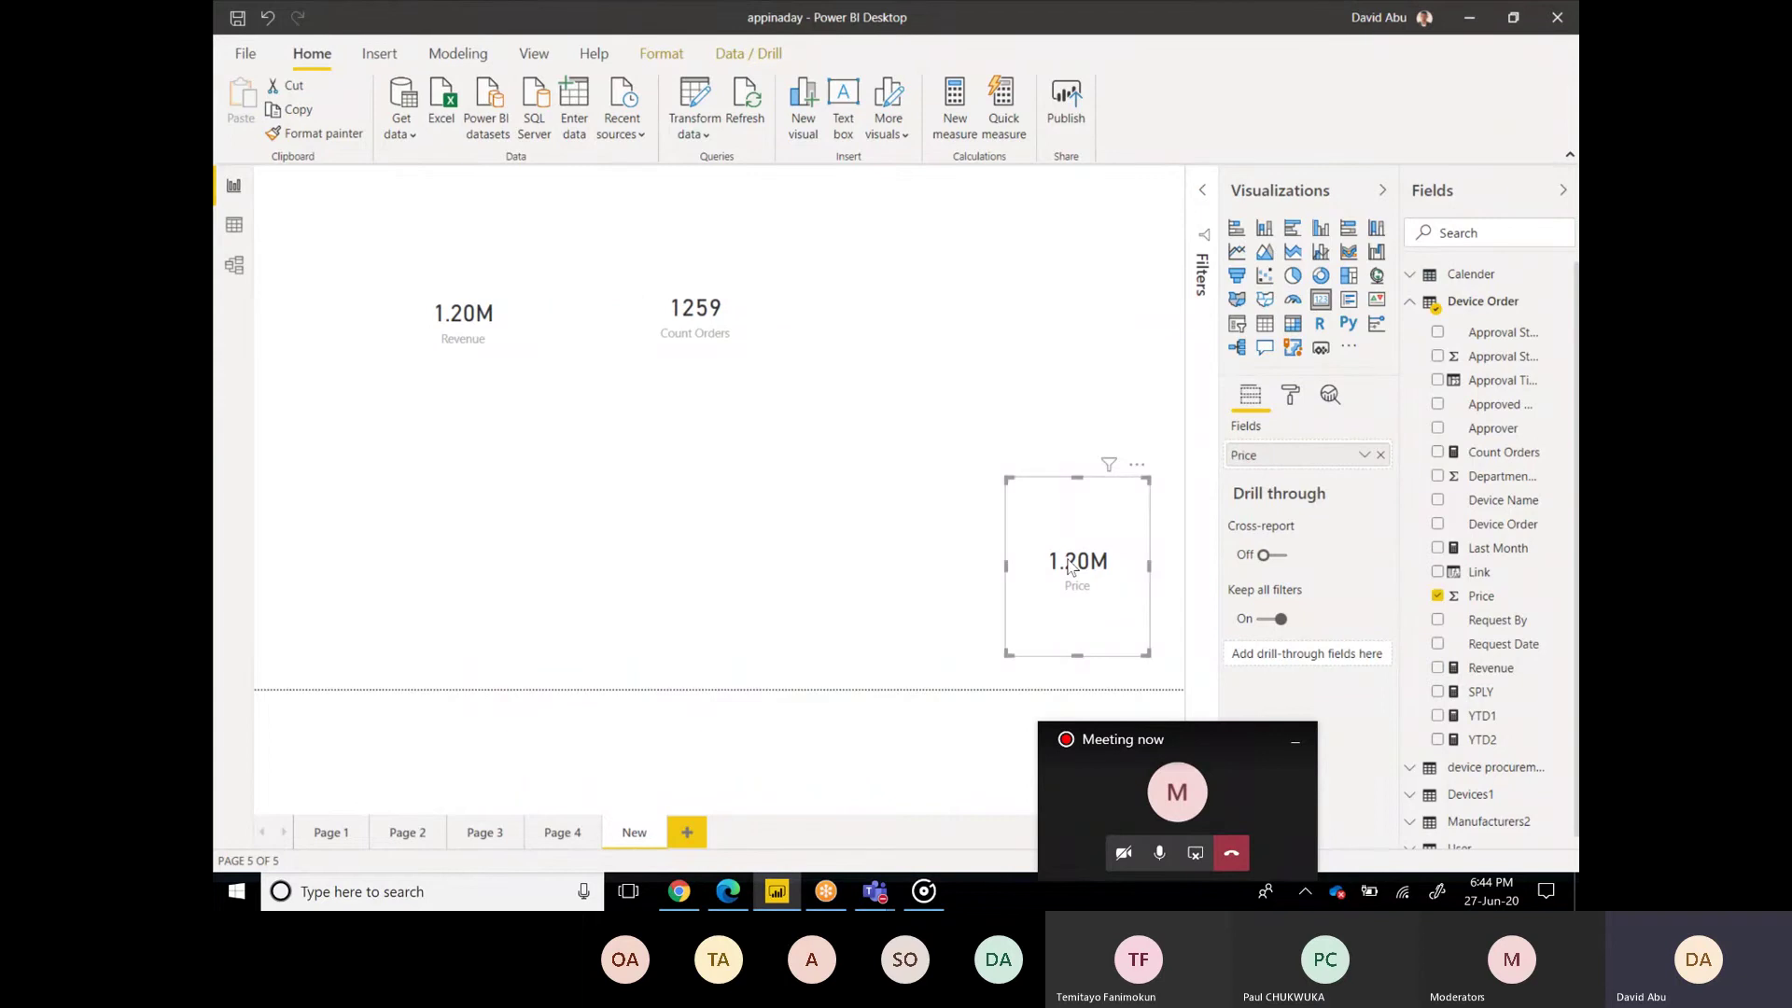
pyautogui.press('Delete')
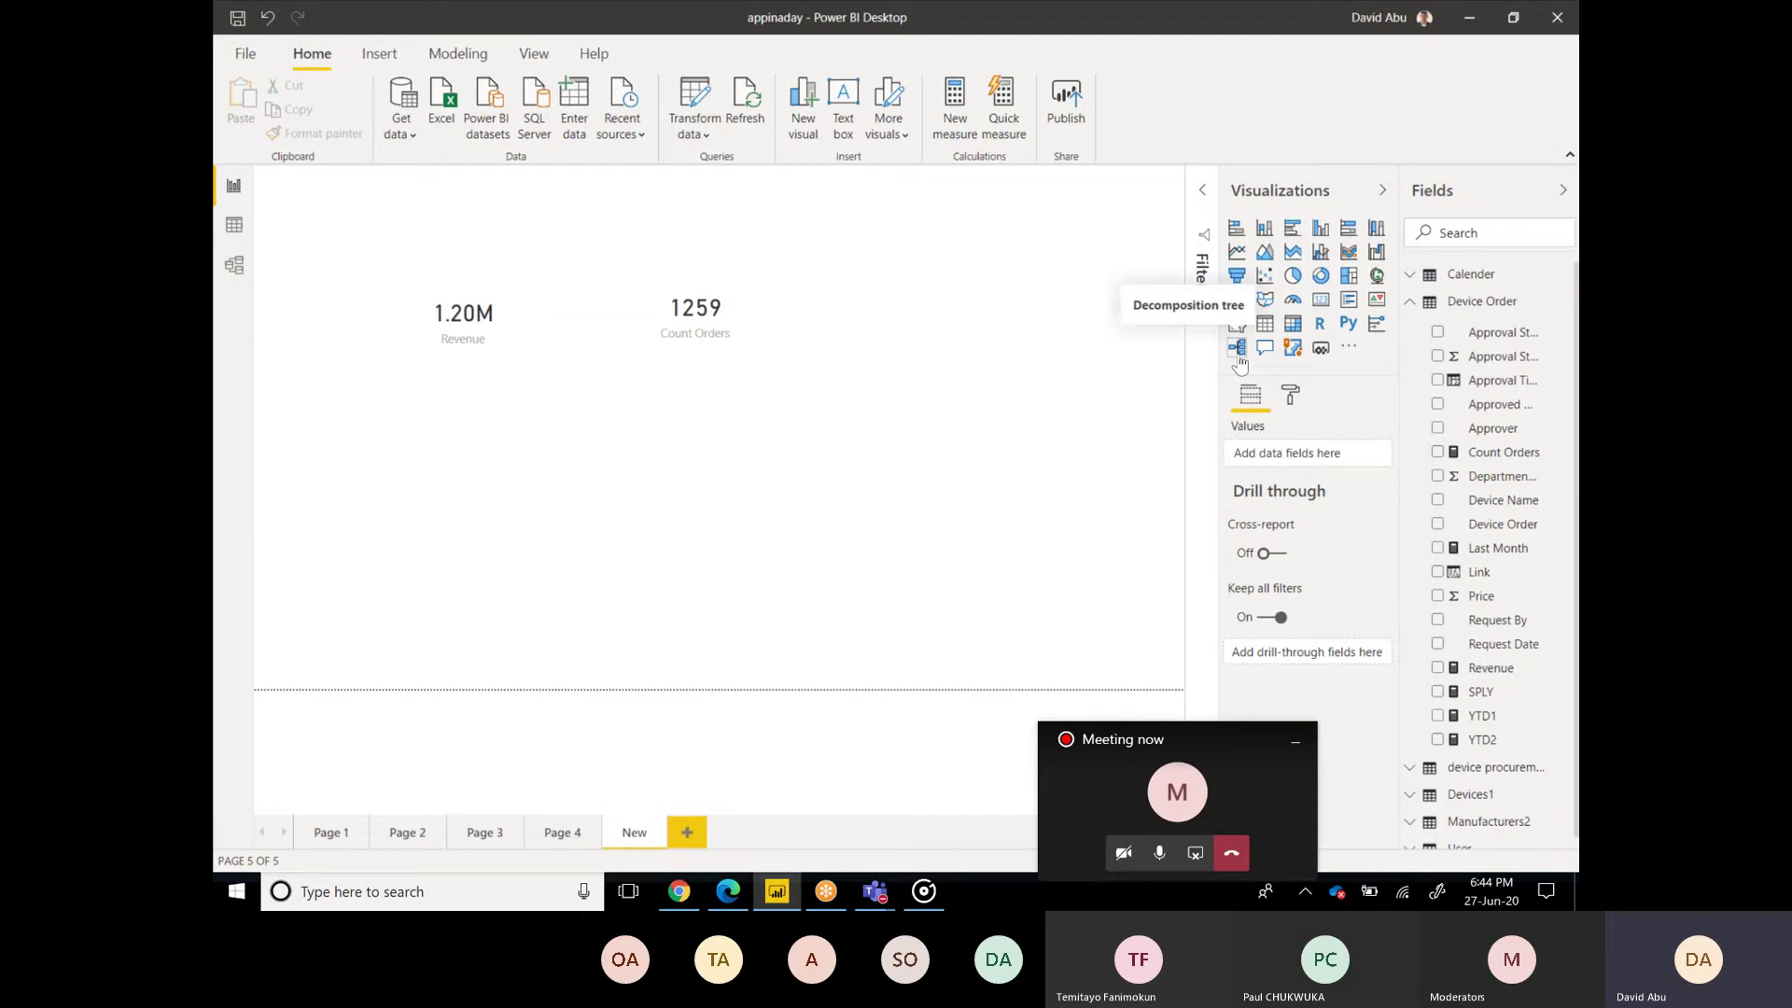
pyautogui.click(1374, 327)
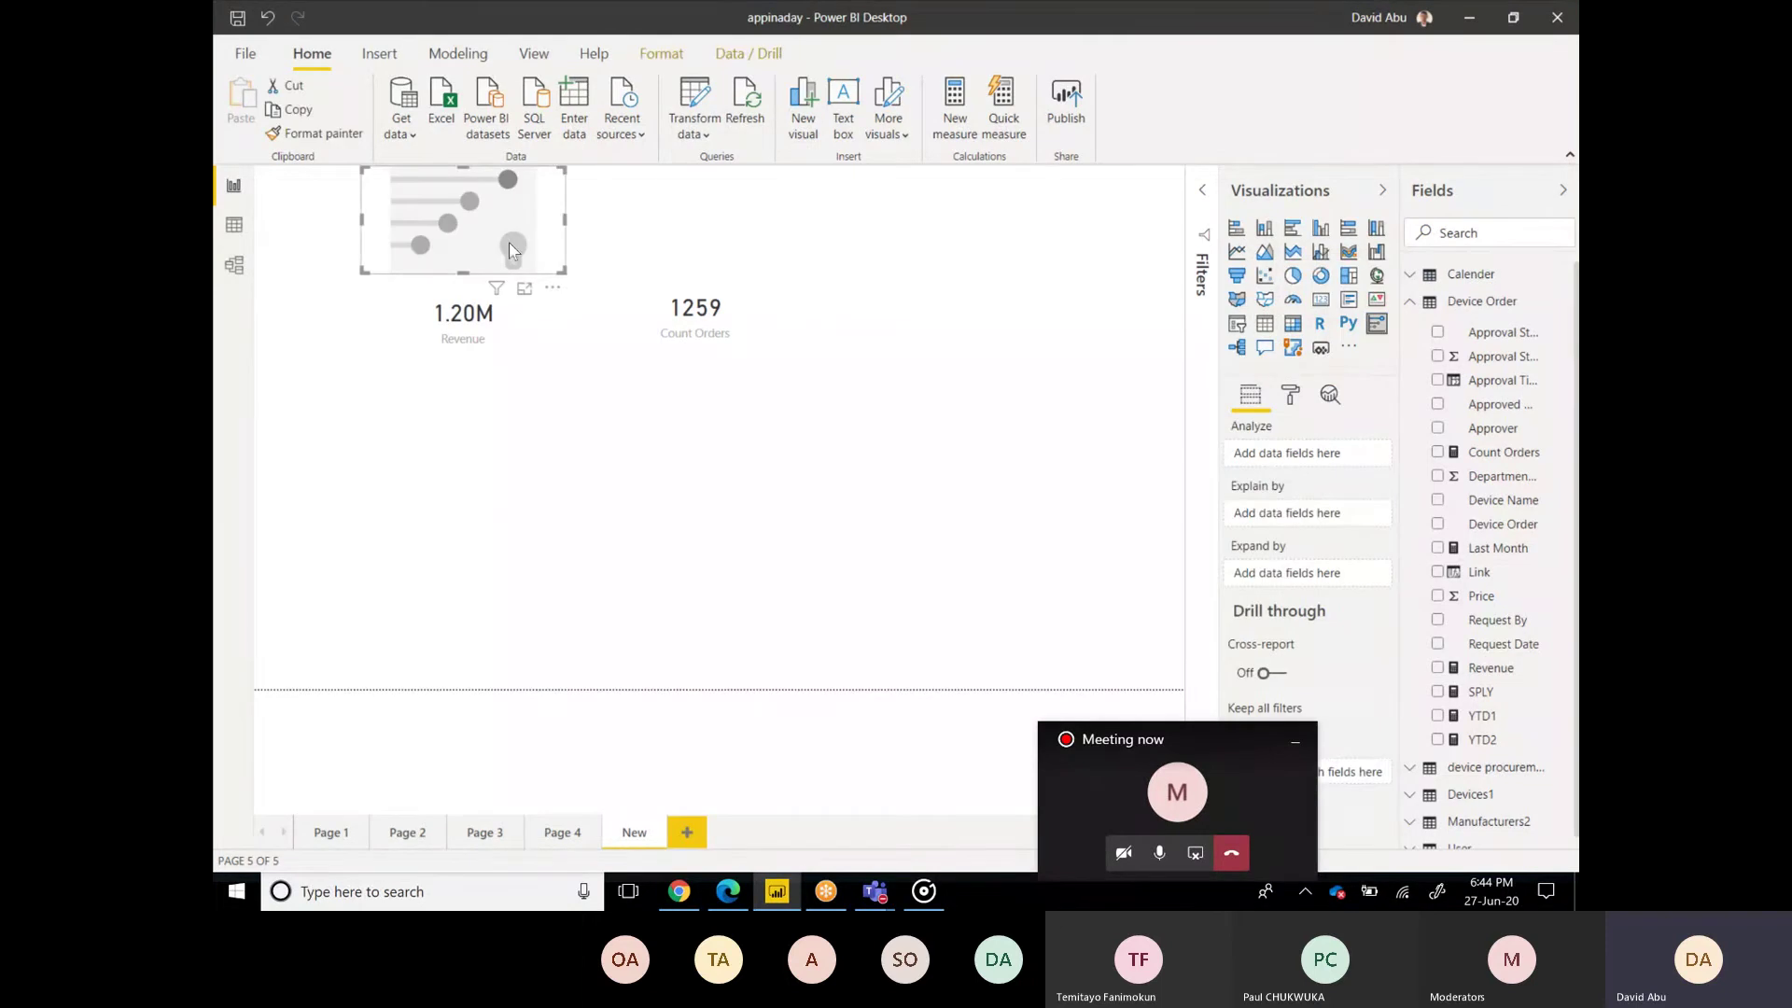
pyautogui.moveTo(507, 246); pyautogui.dragTo(660, 686)
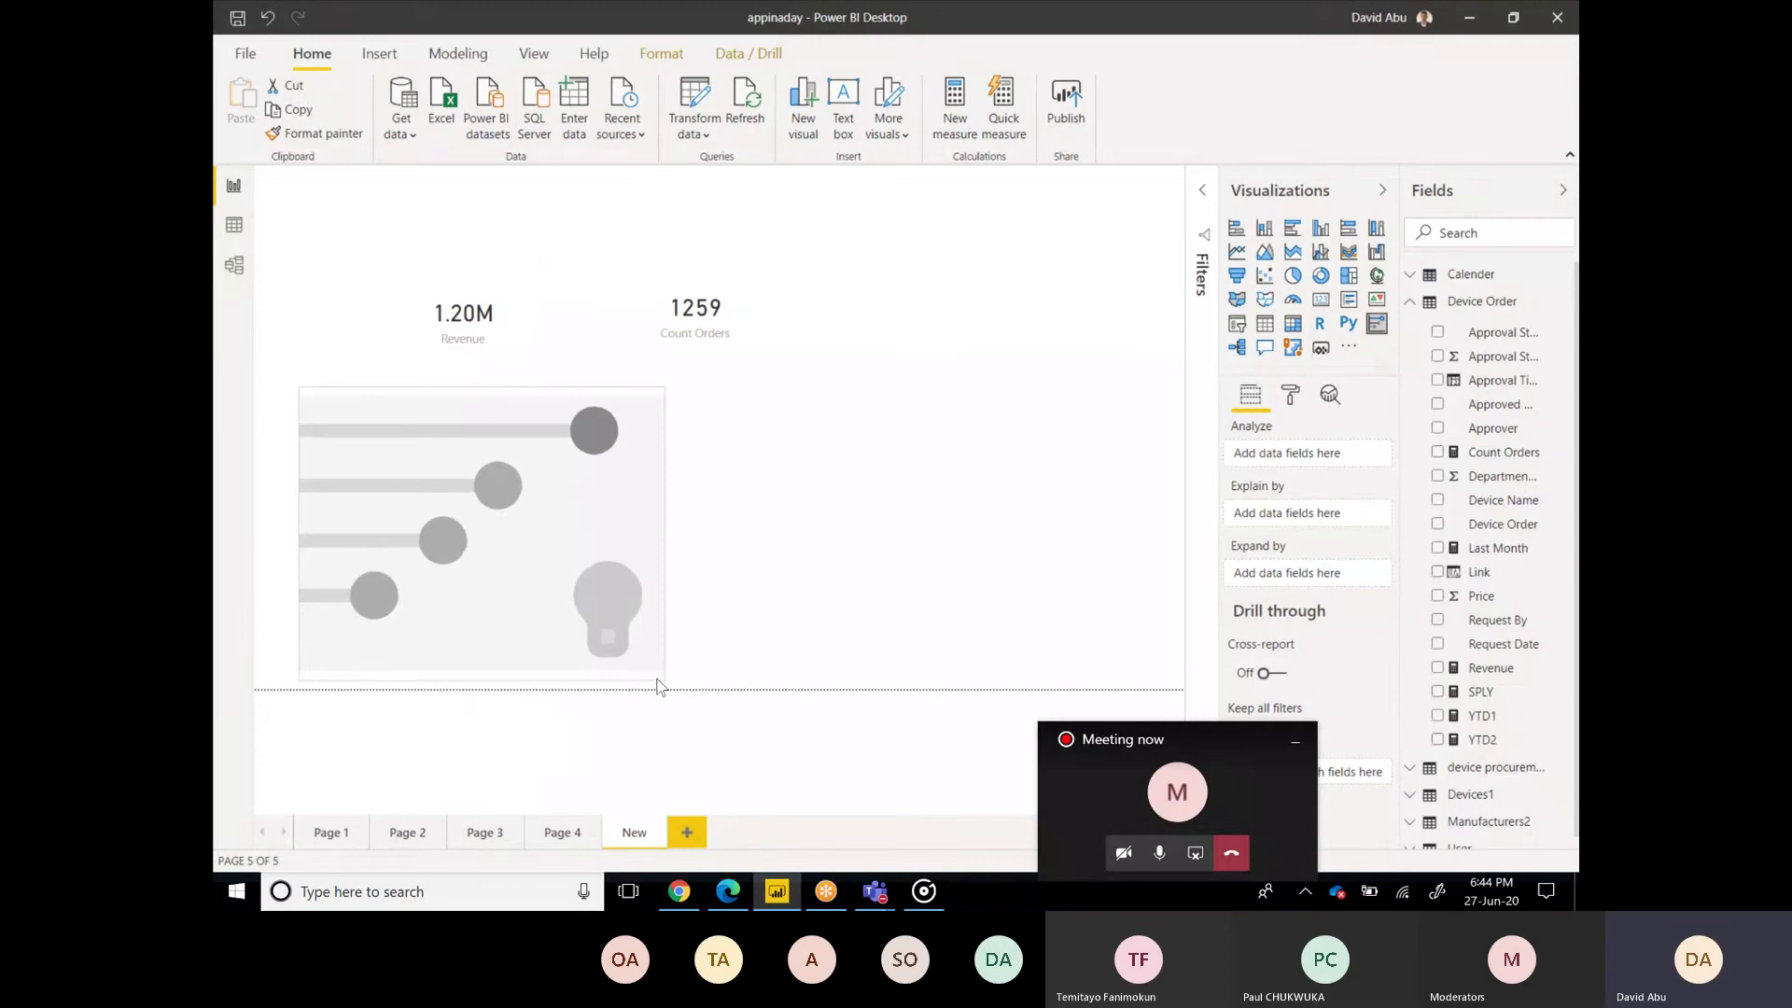
pyautogui.moveTo(561, 608); pyautogui.dragTo(523, 607)
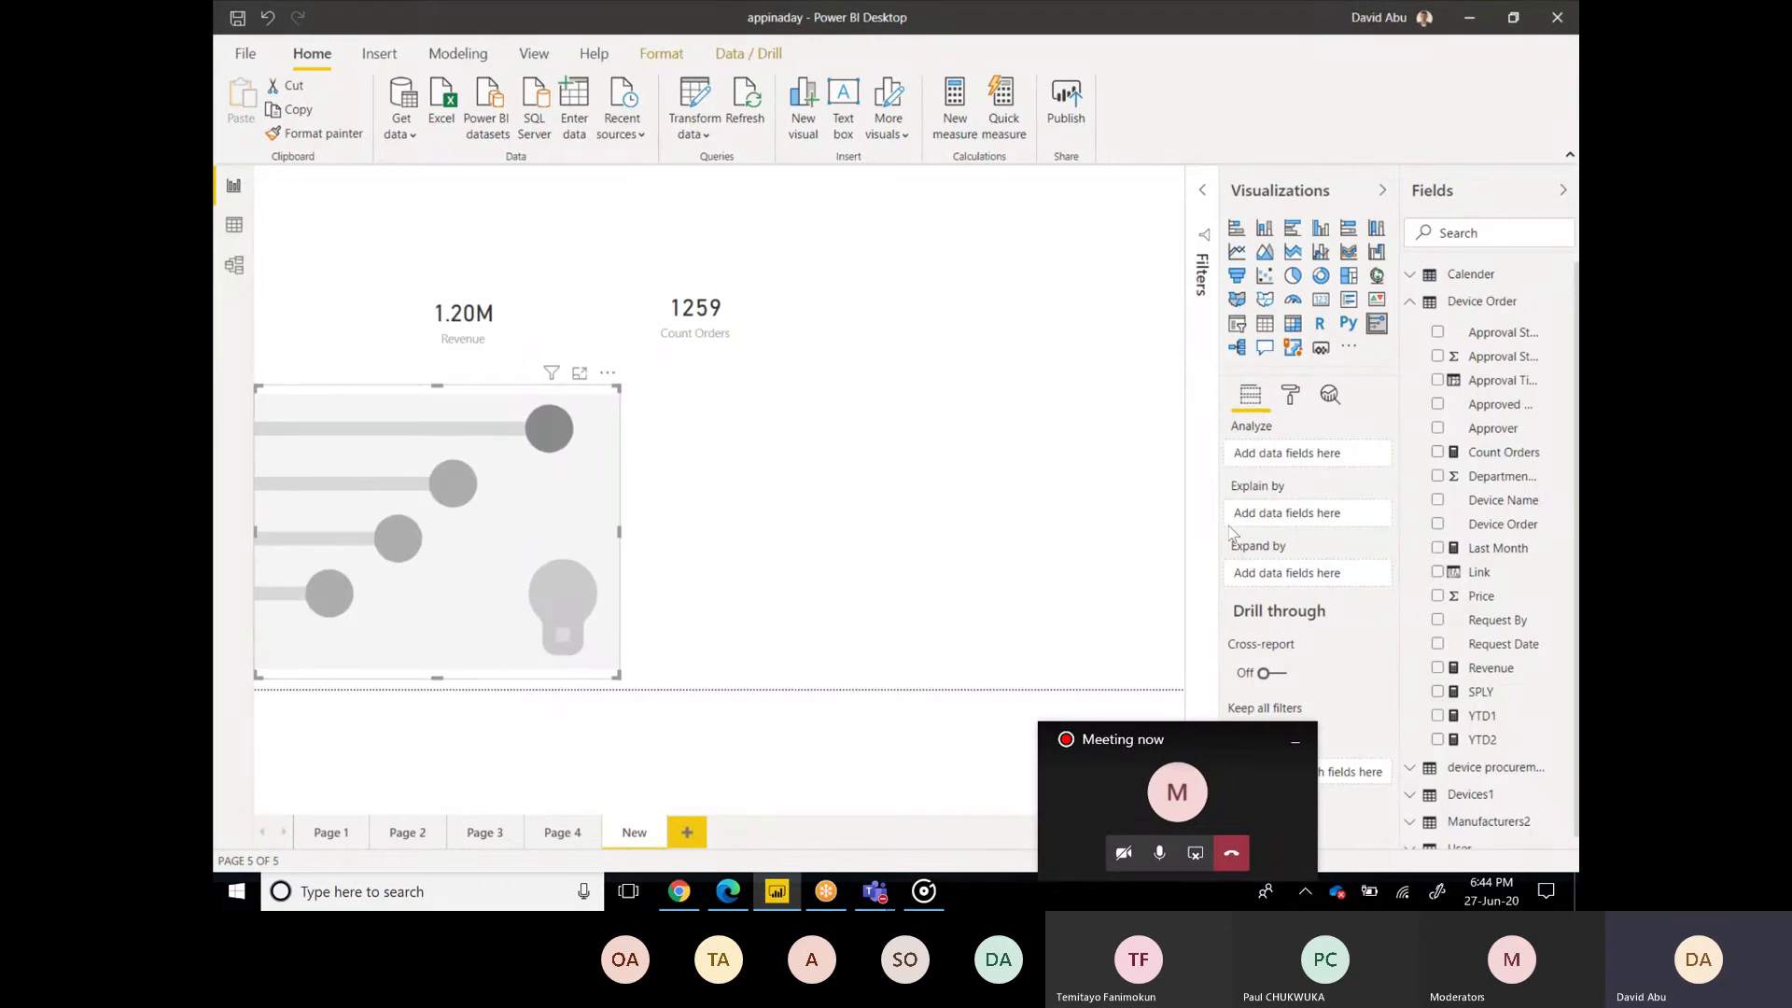
# Step: Analyze Revenue in the Key influencers visual, explained by Device Name and Price from Devices1 and Name from Manufacturers2
pyautogui.click(1439, 669)
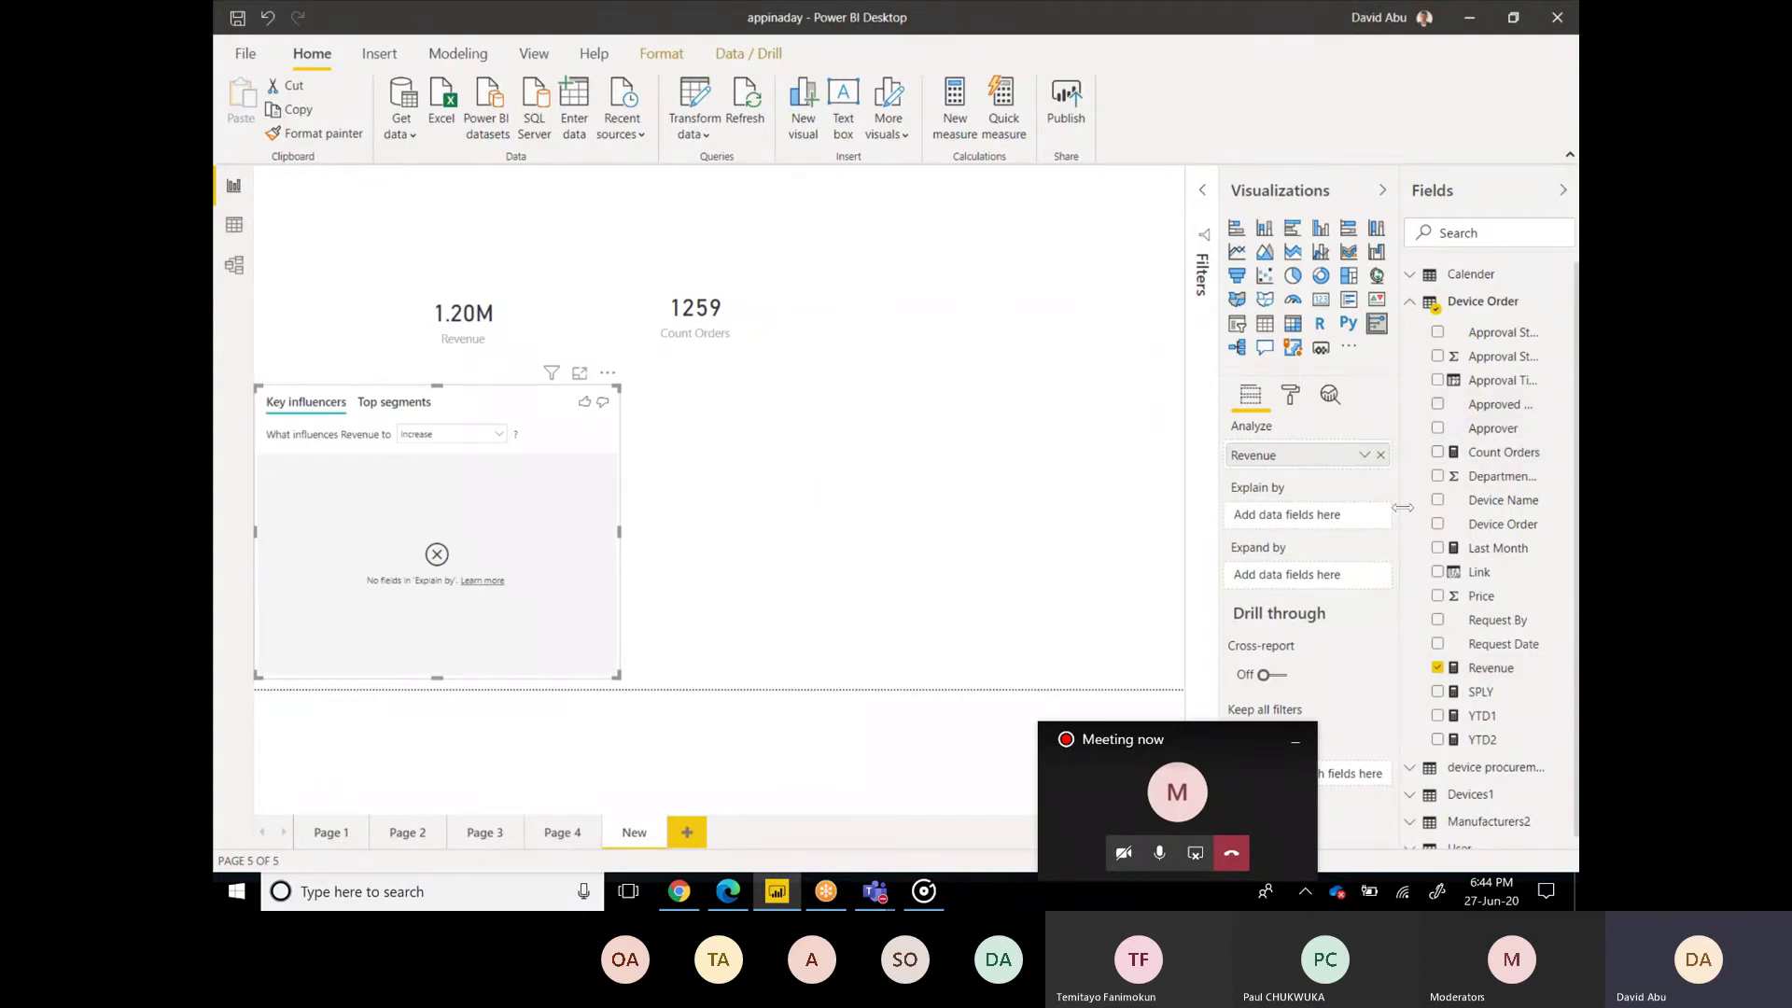
pyautogui.click(1415, 305)
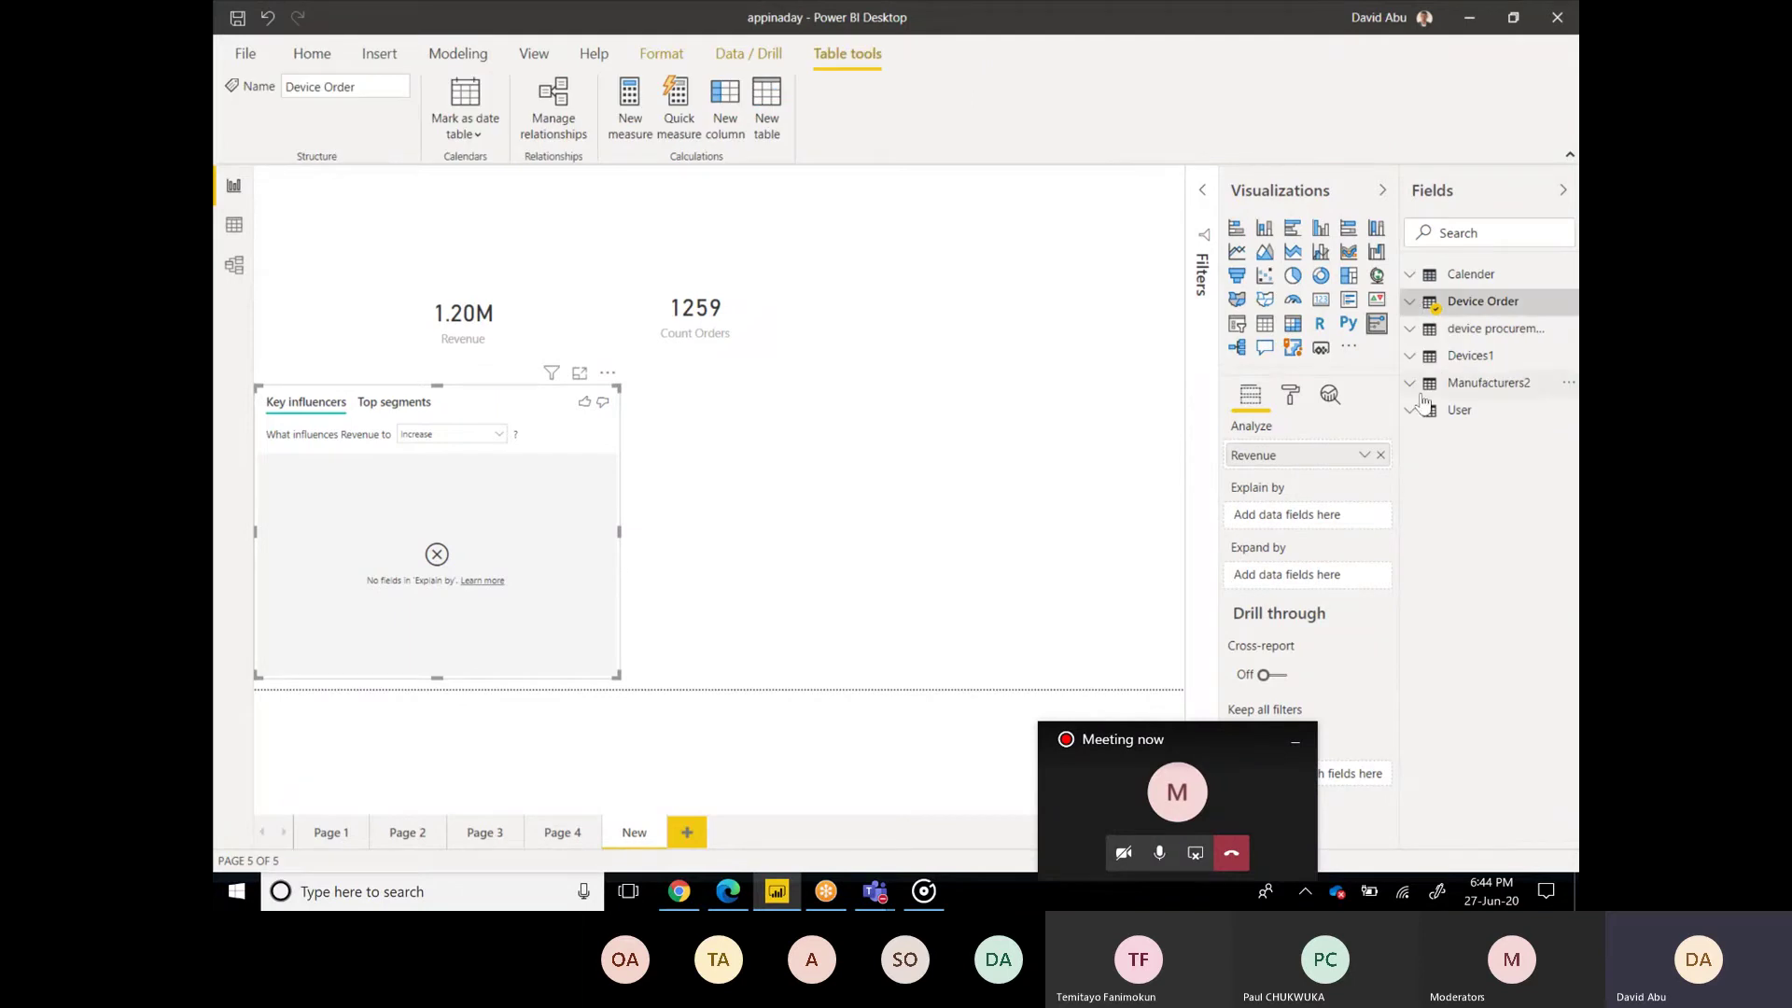
pyautogui.click(1413, 357)
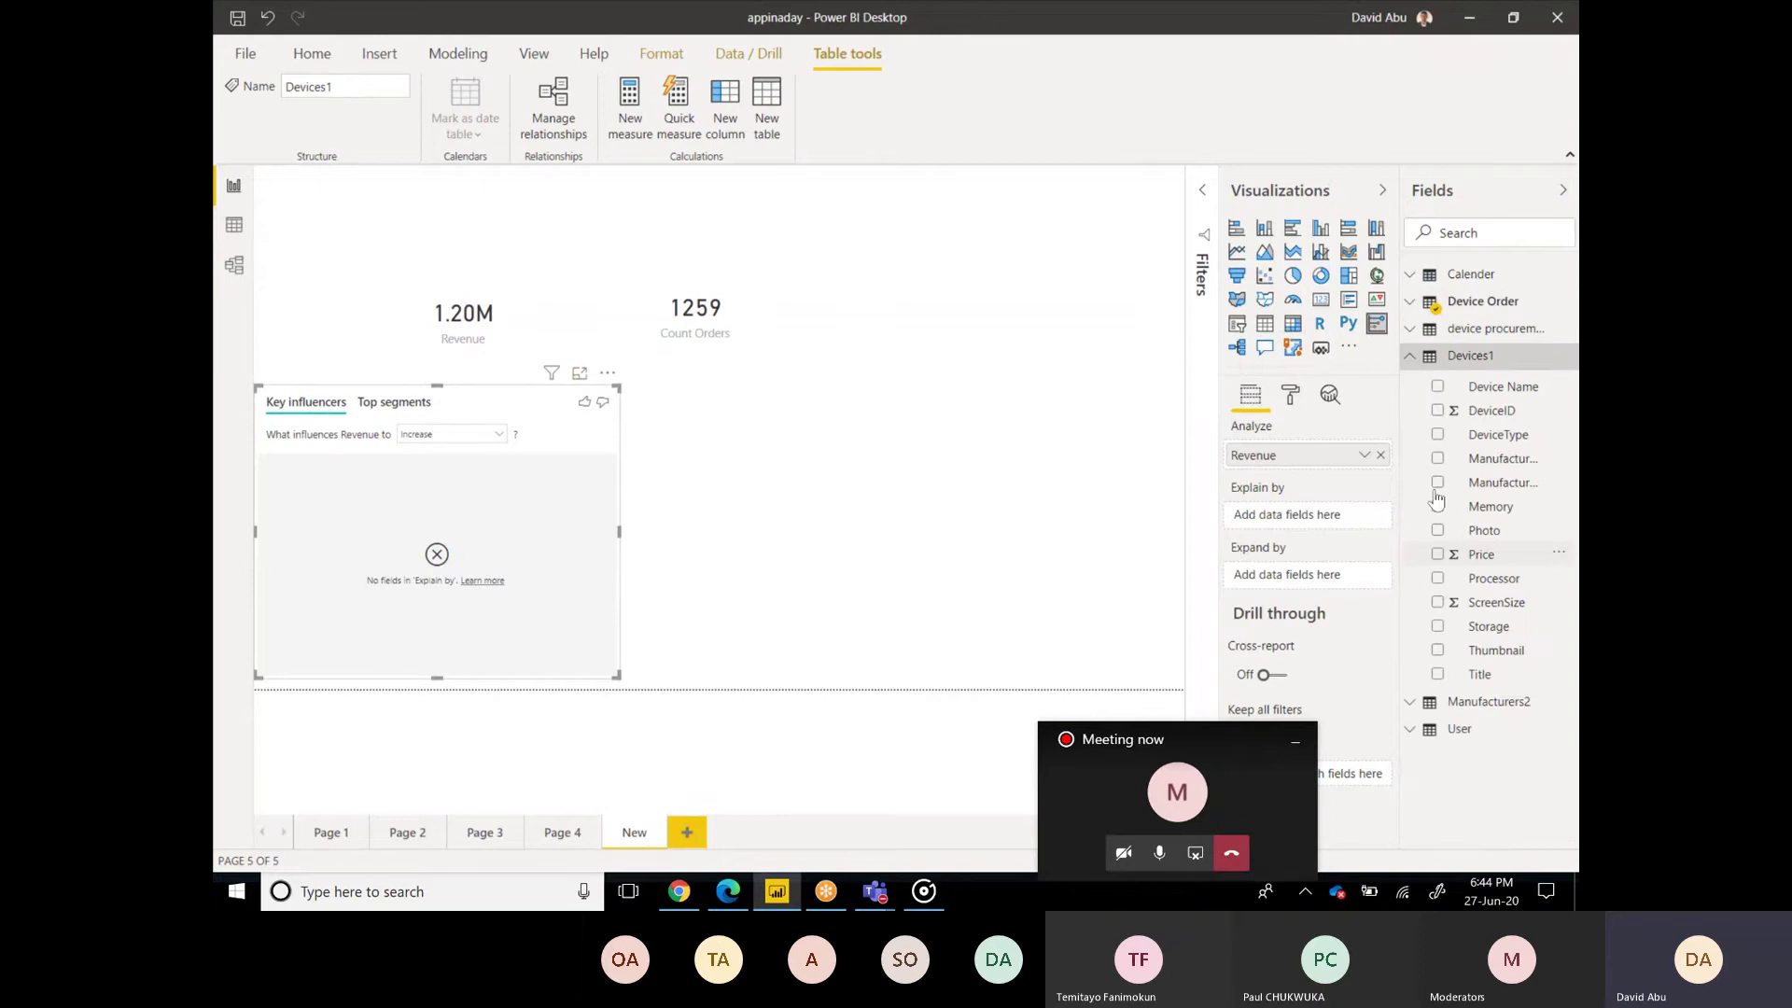
pyautogui.click(1438, 387)
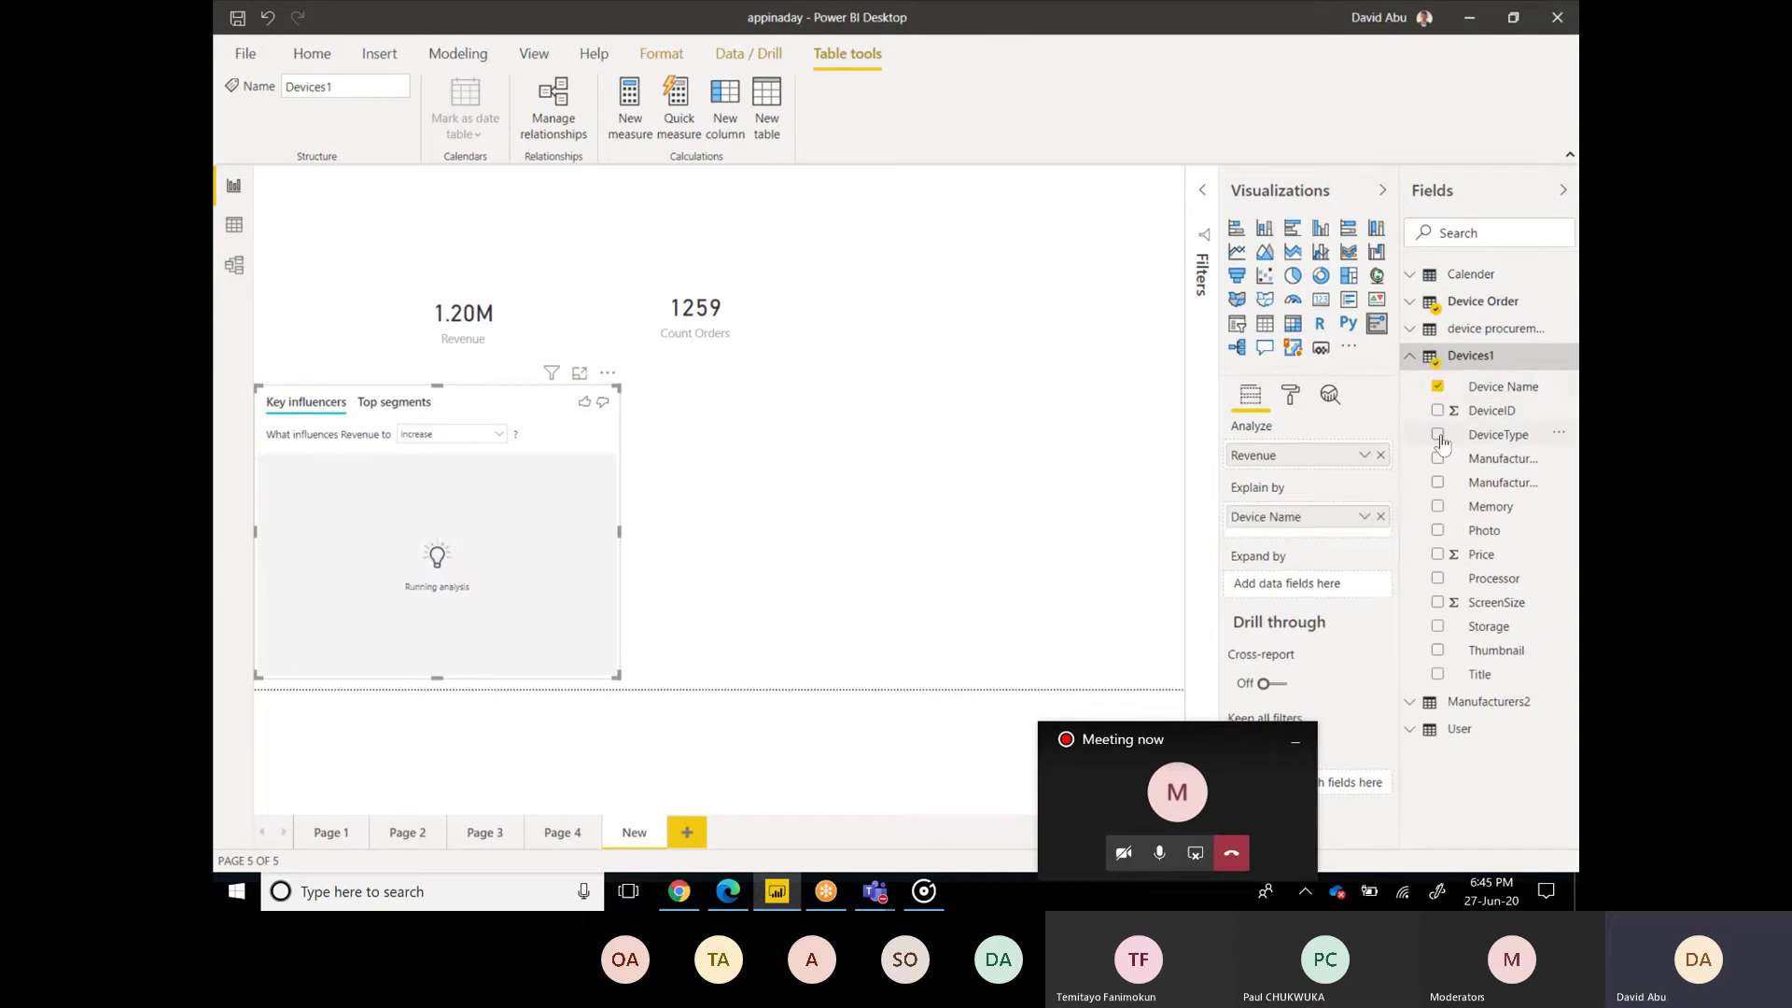
pyautogui.click(1438, 555)
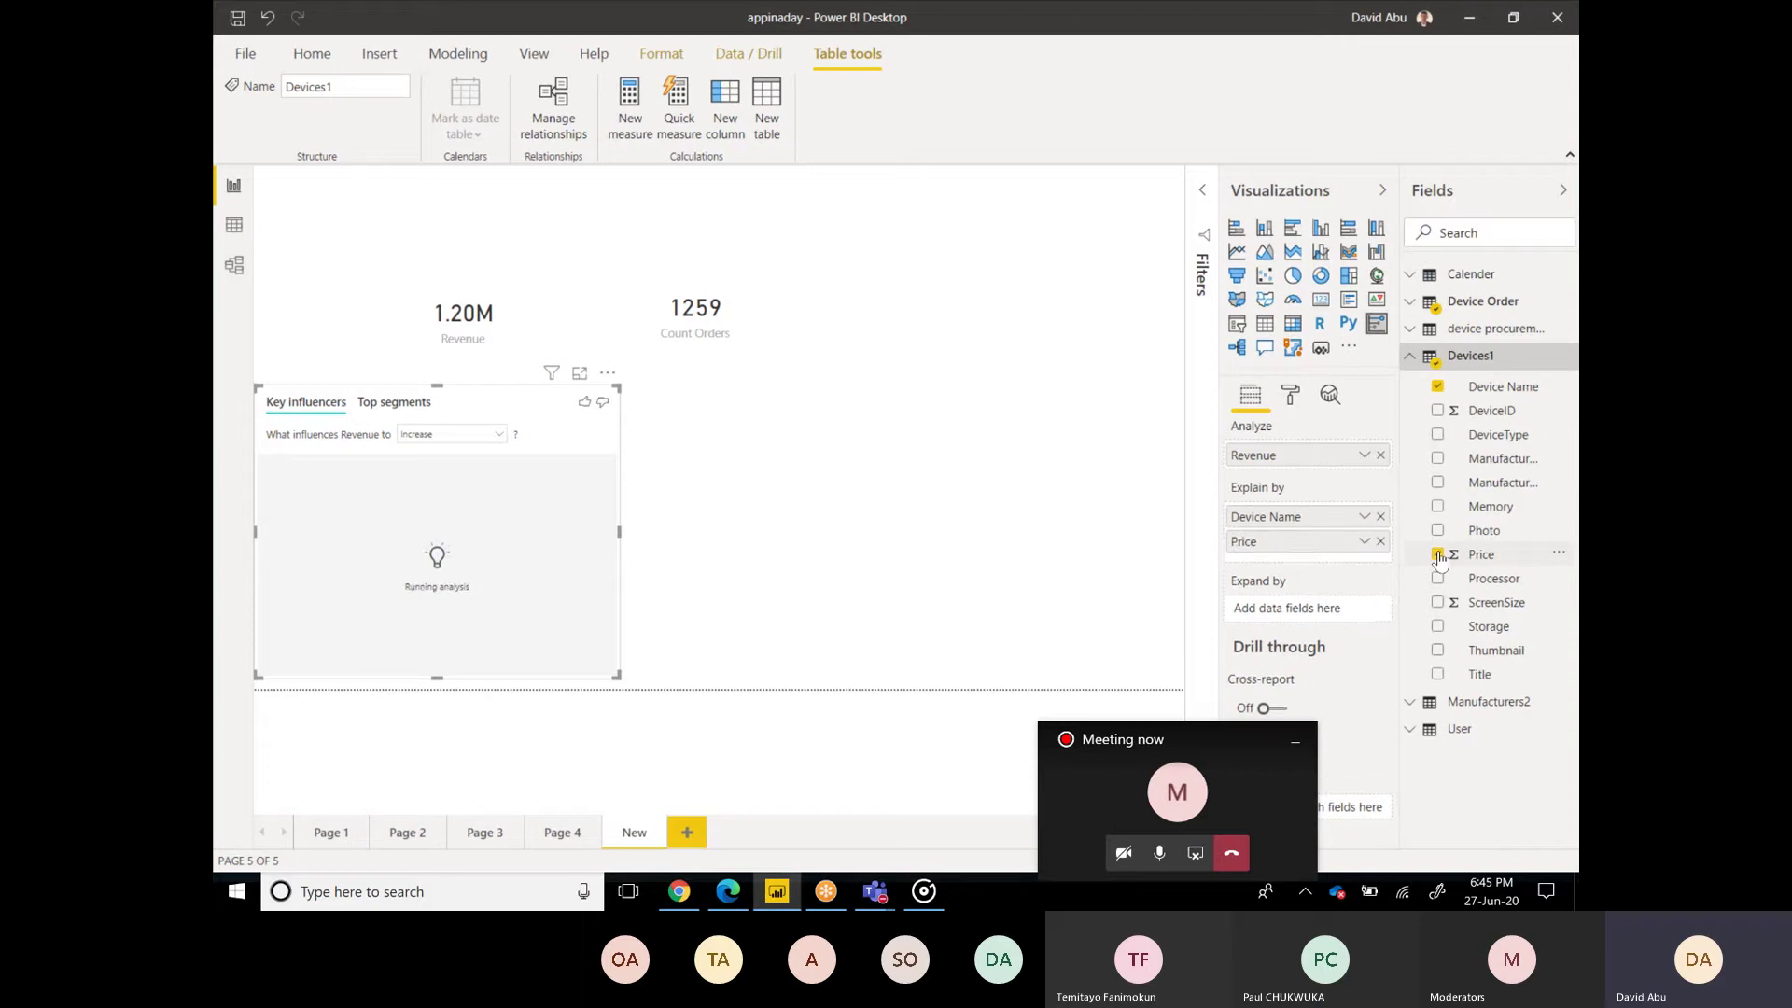
pyautogui.click(1411, 358)
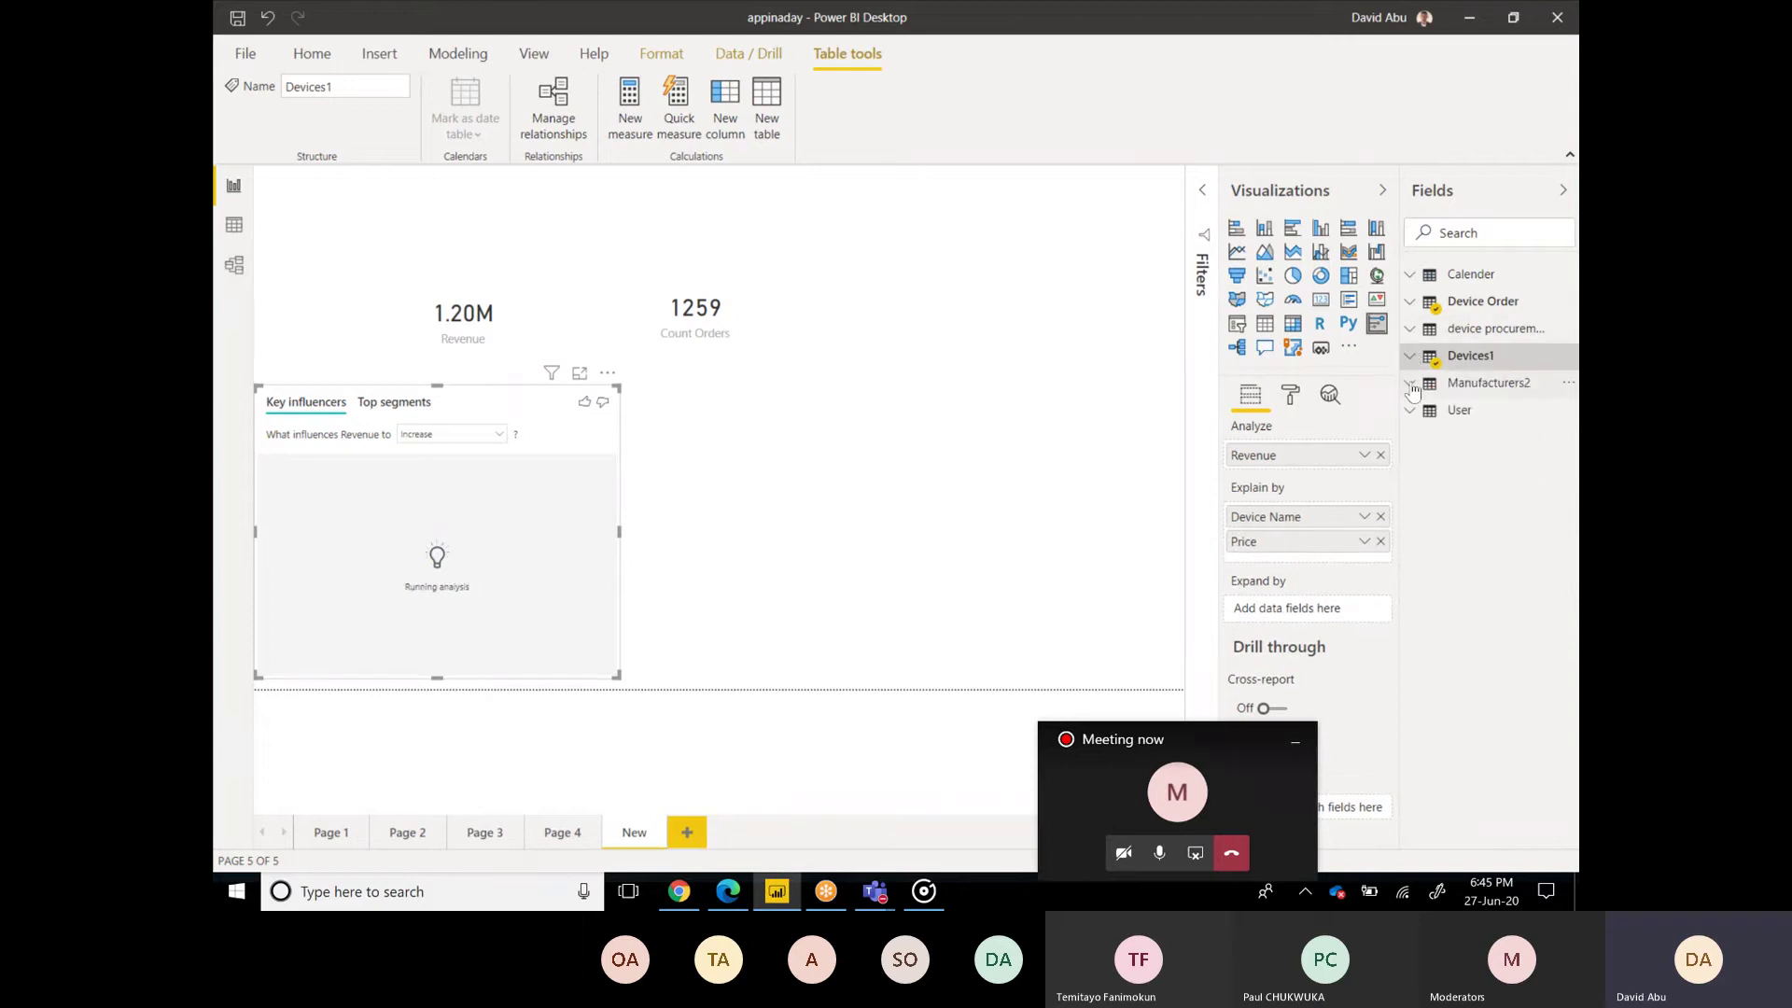
pyautogui.click(1412, 386)
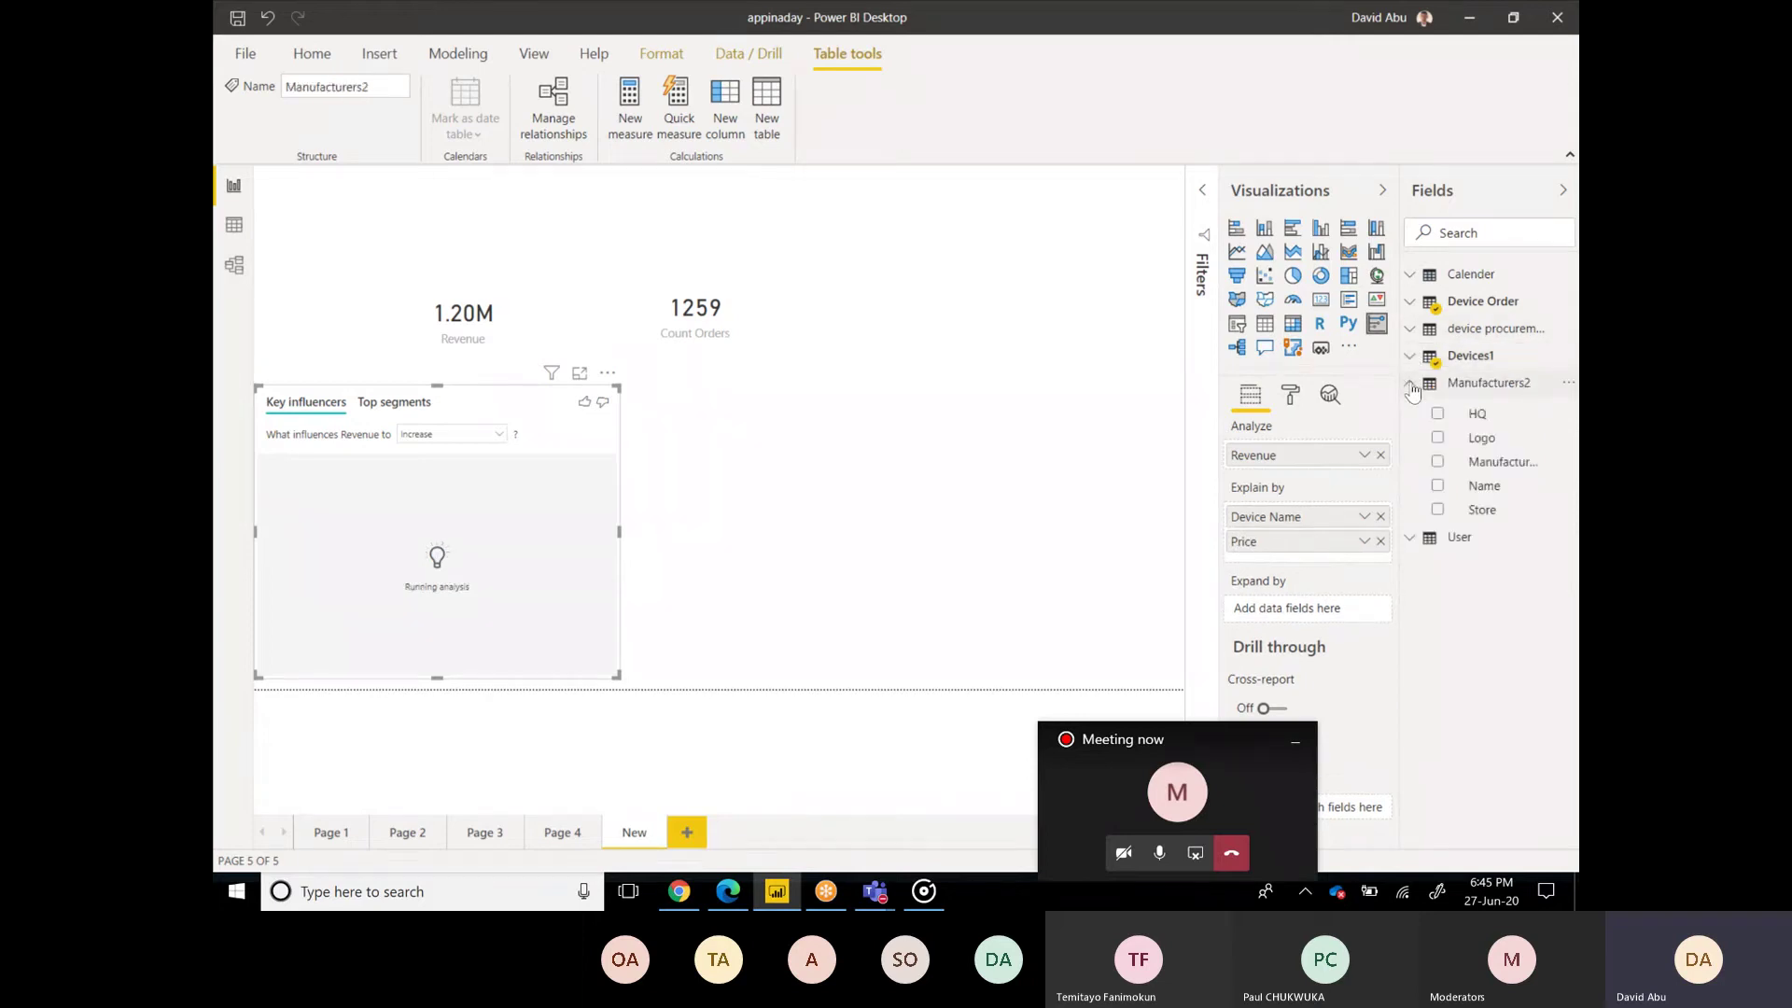
pyautogui.click(1438, 486)
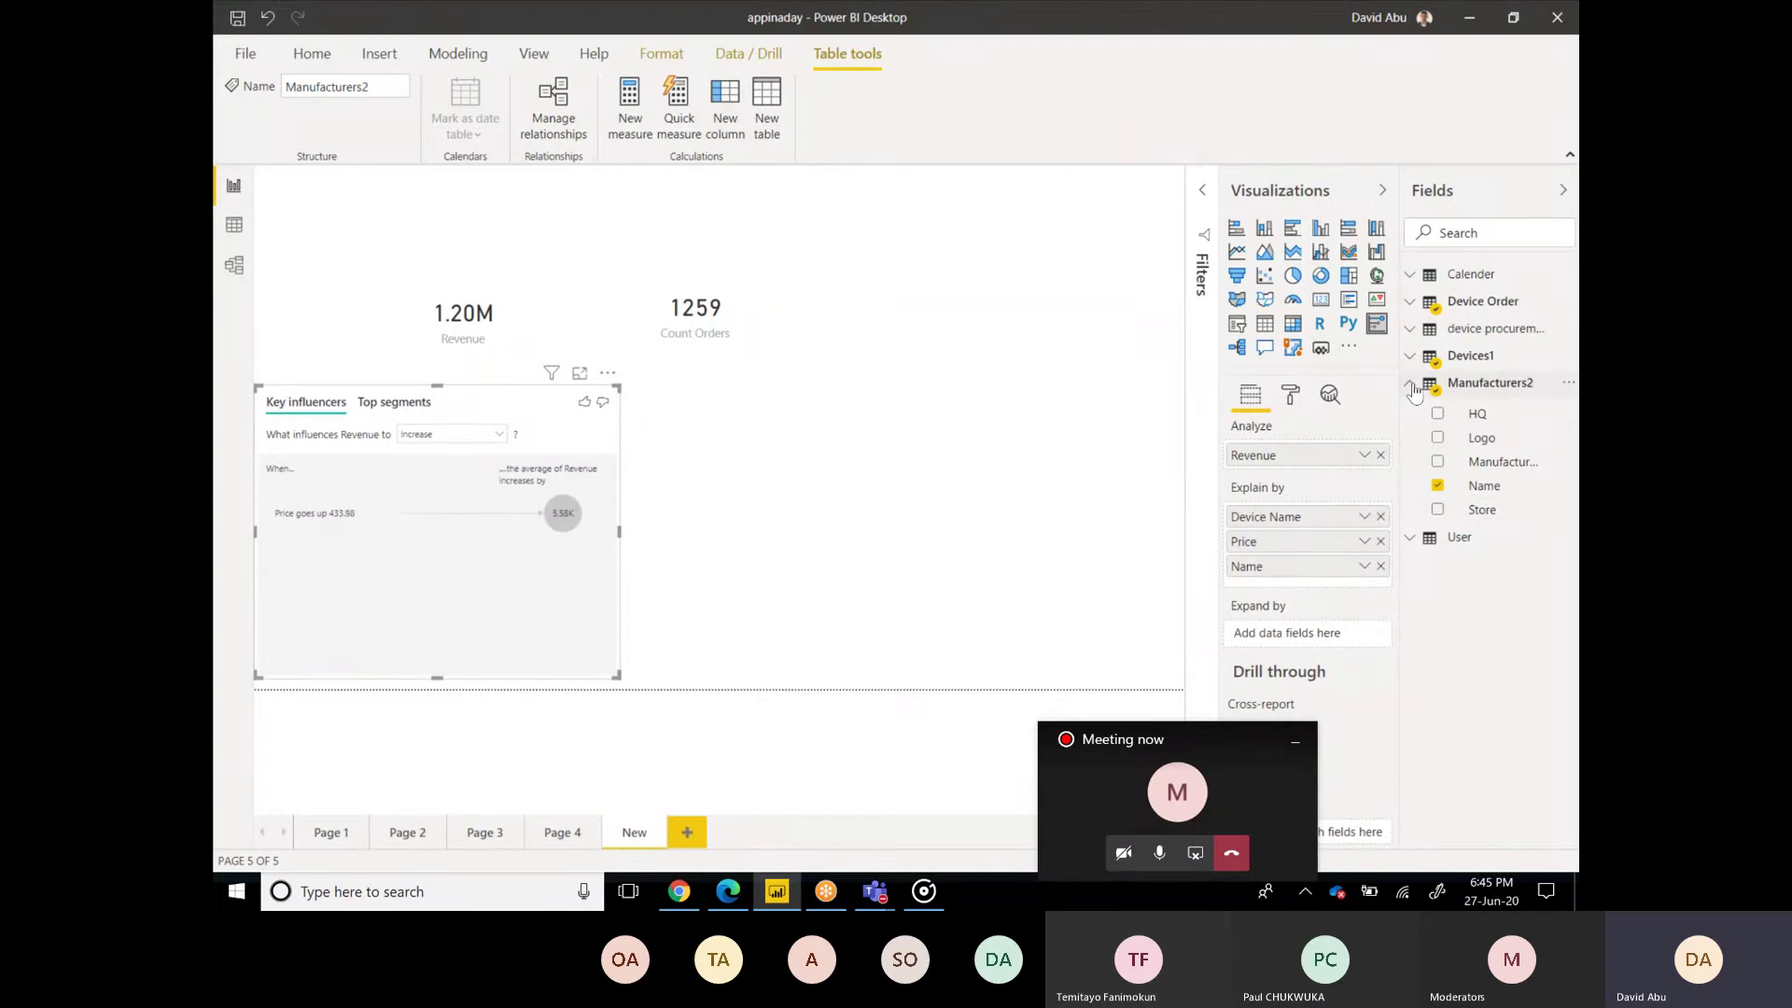
# Step: Add Count Orders, Department Contribution and YTD1 from Device Order as further explanatory fields of the Key influencers visual
pyautogui.click(1413, 303)
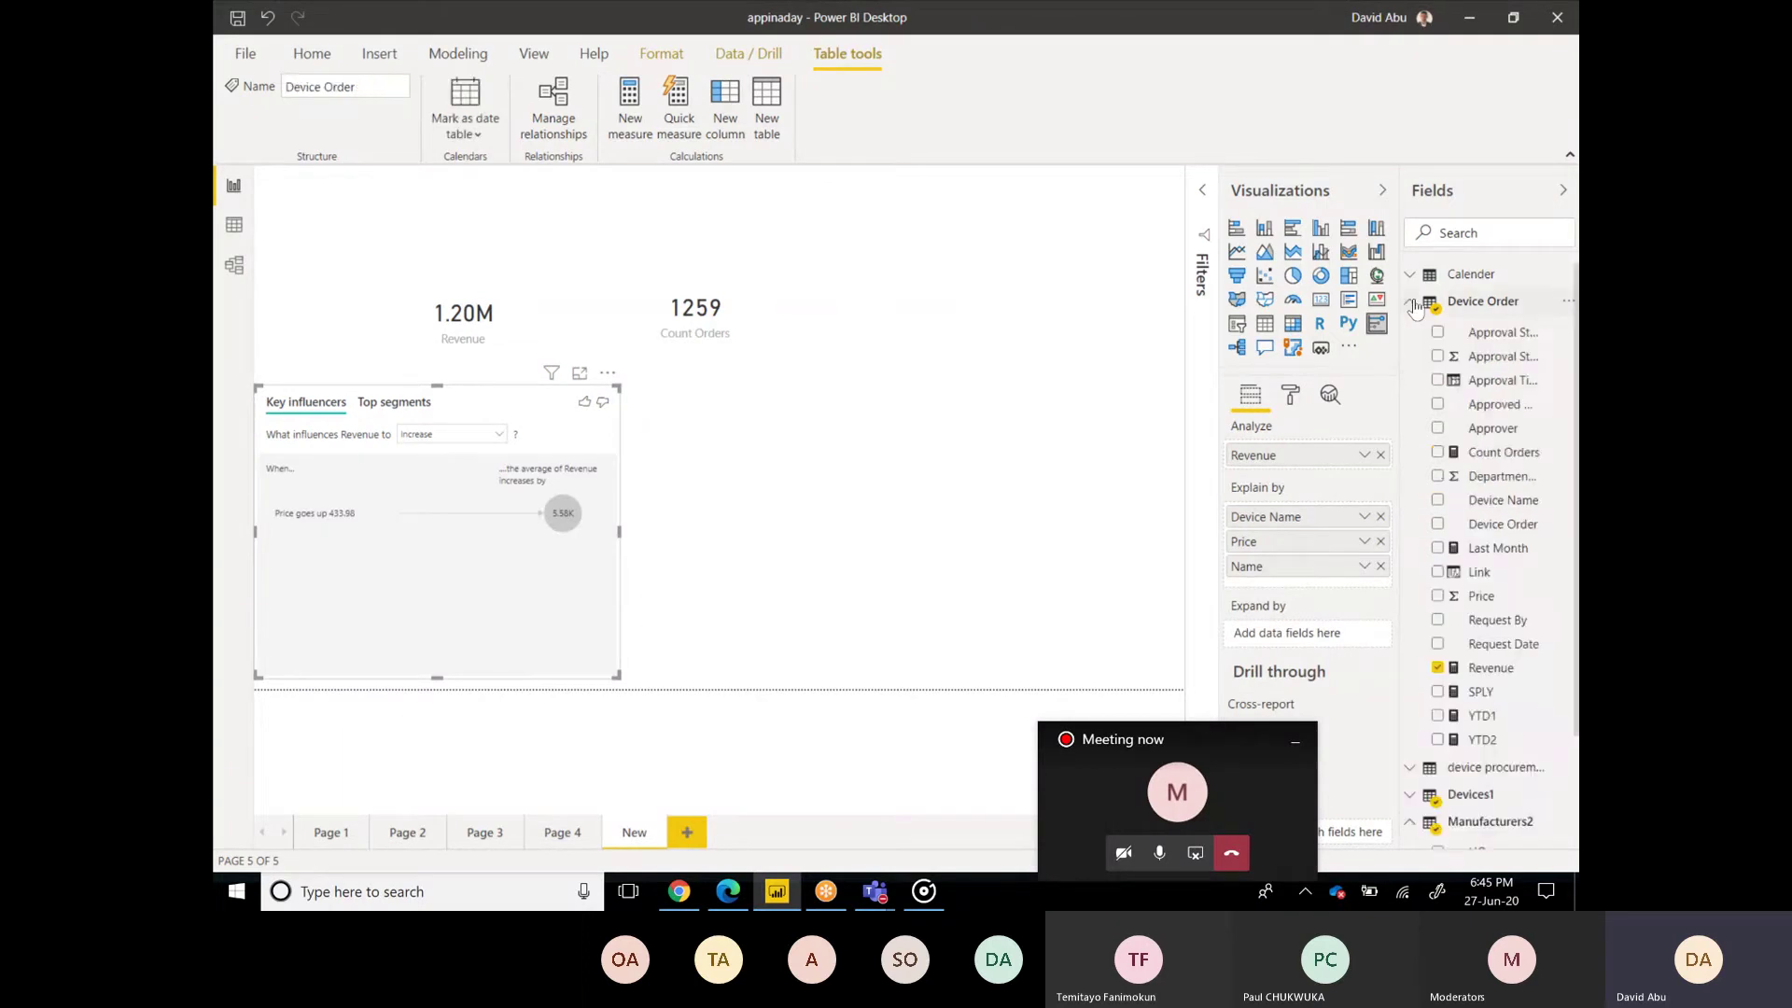
pyautogui.click(1437, 452)
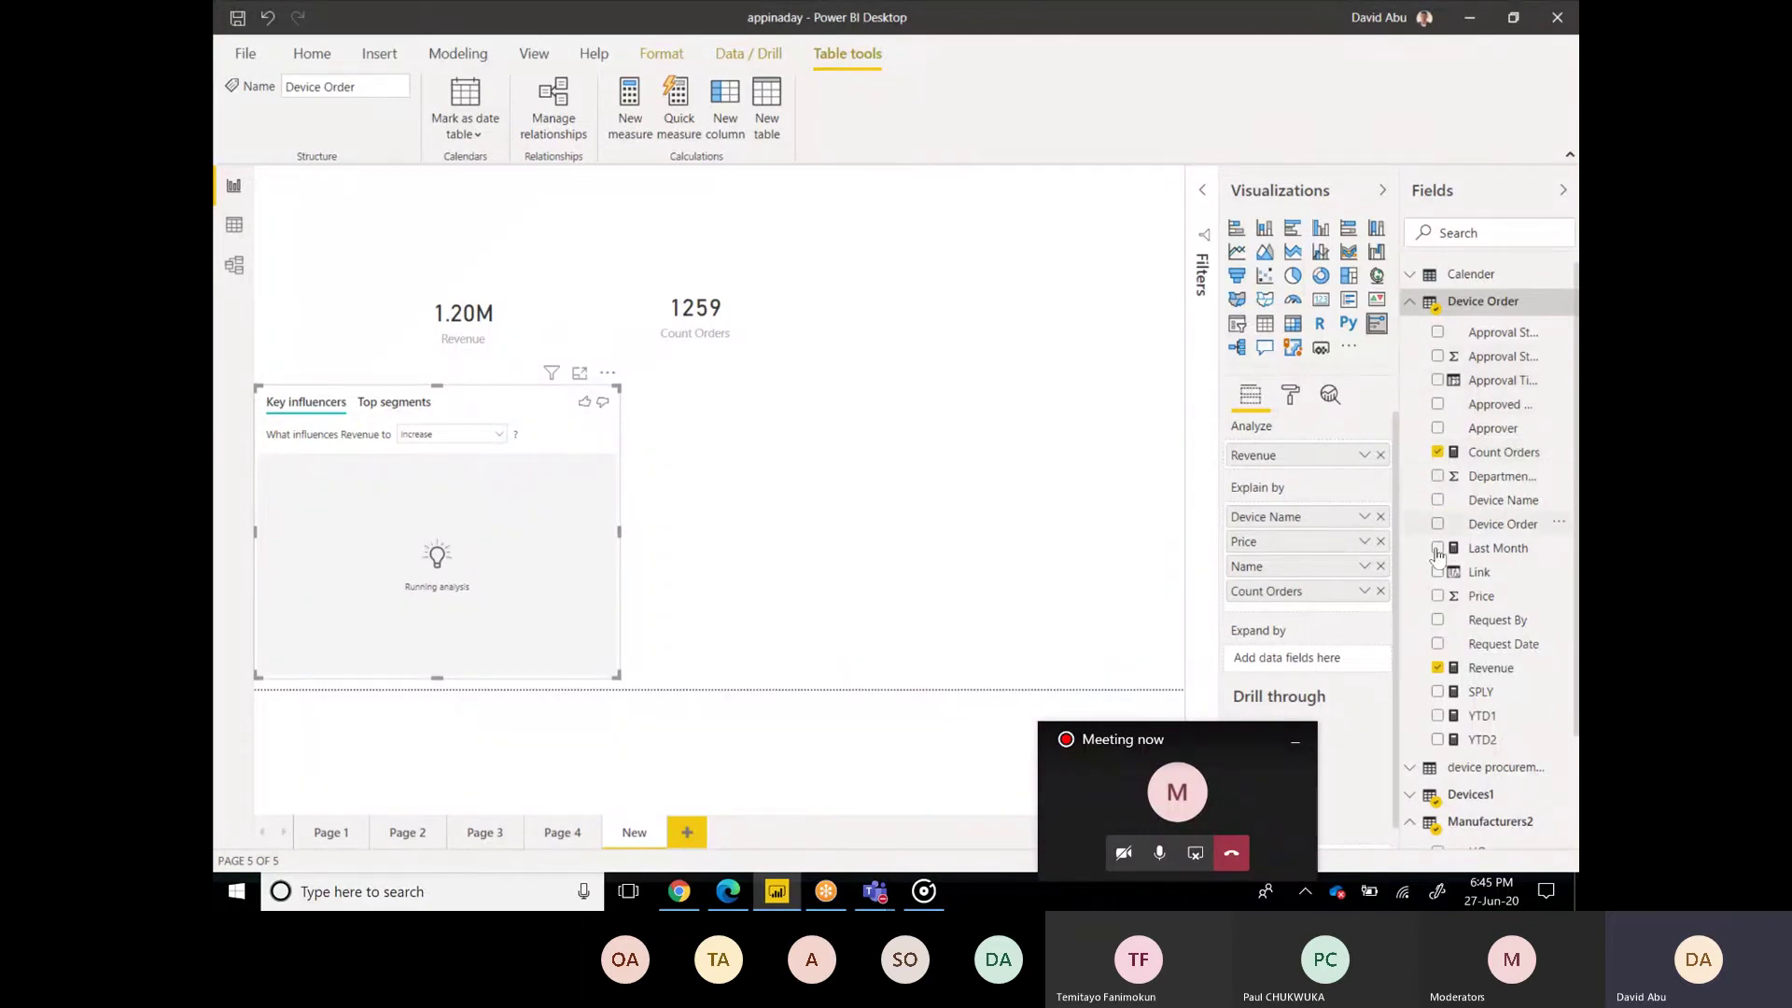
pyautogui.click(1438, 477)
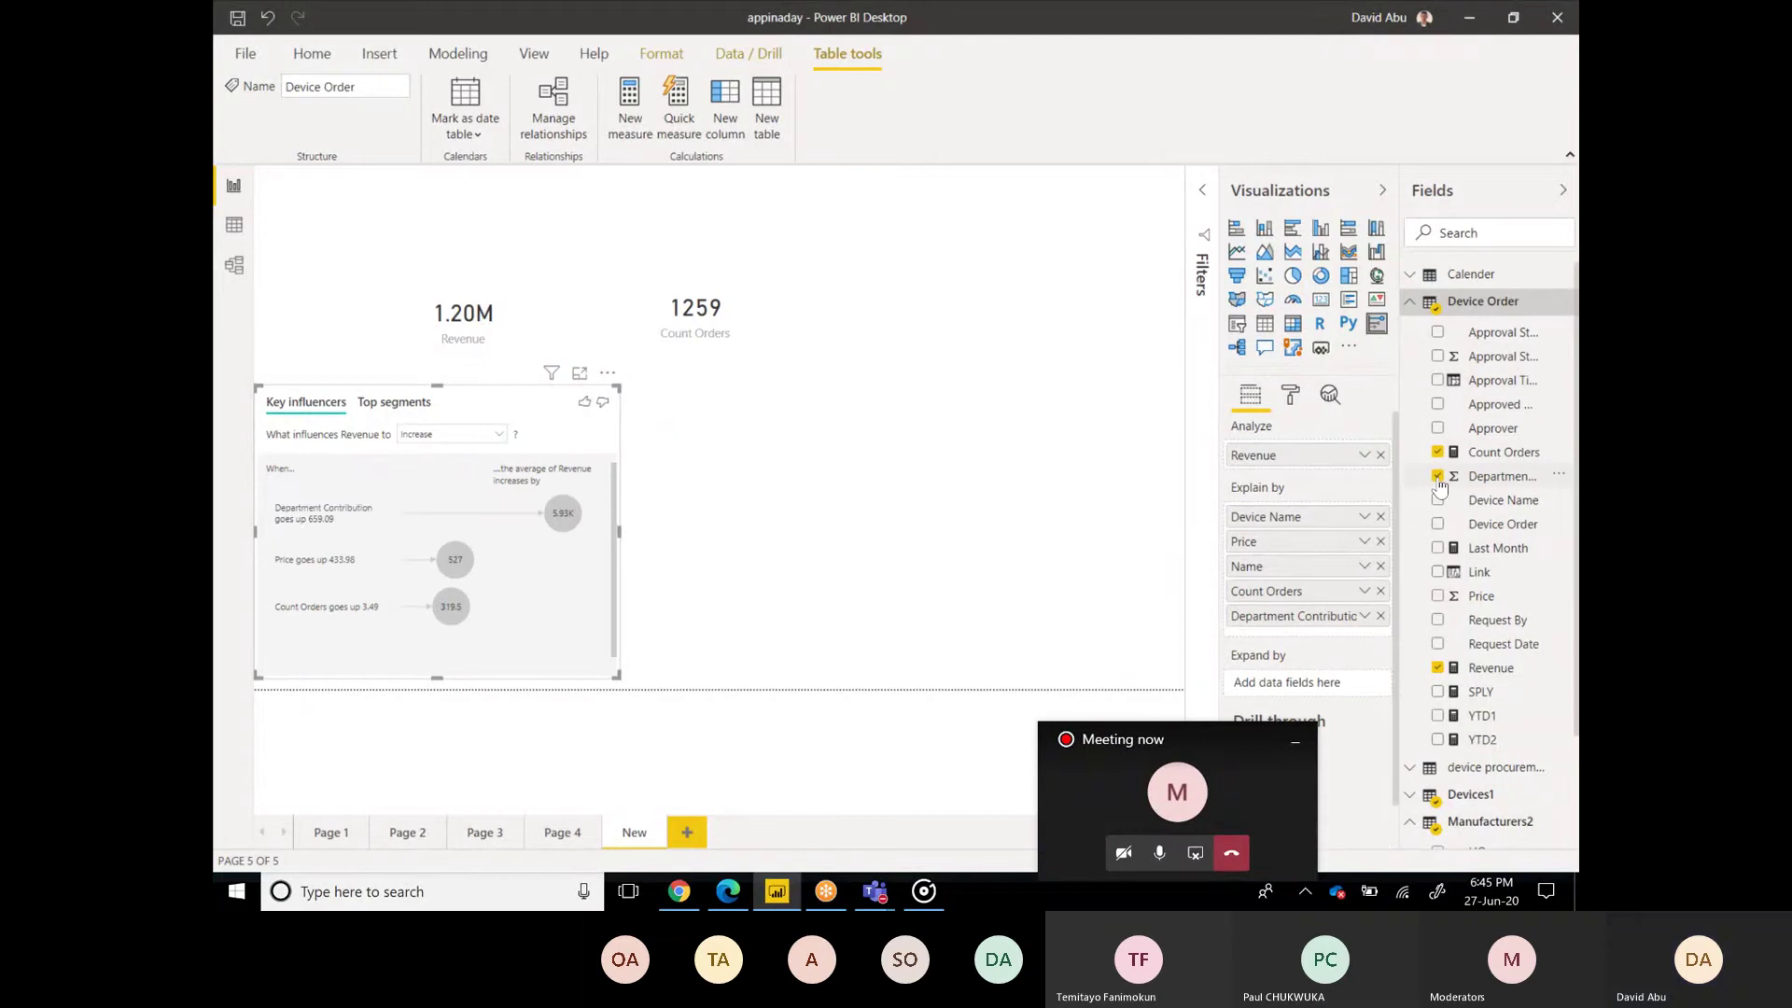
pyautogui.click(1439, 716)
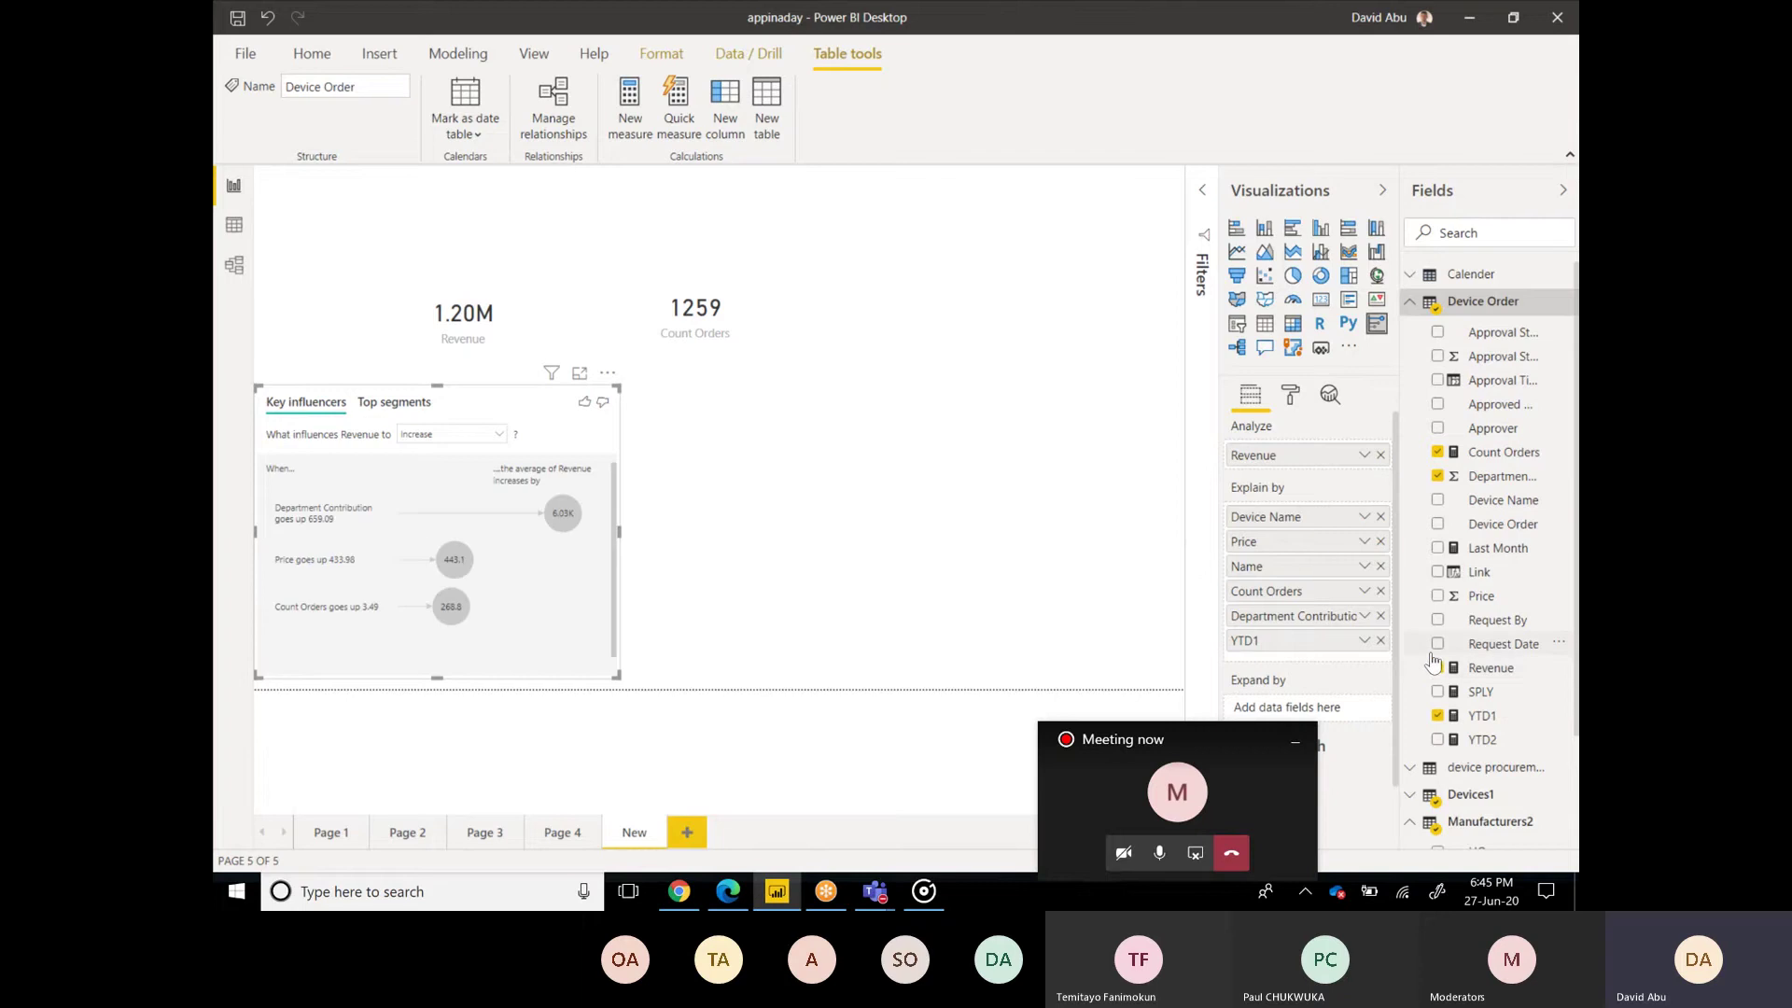
# Step: Try Approver as an explanatory field, remove it again and add Approval Status ID instead
pyautogui.click(1438, 430)
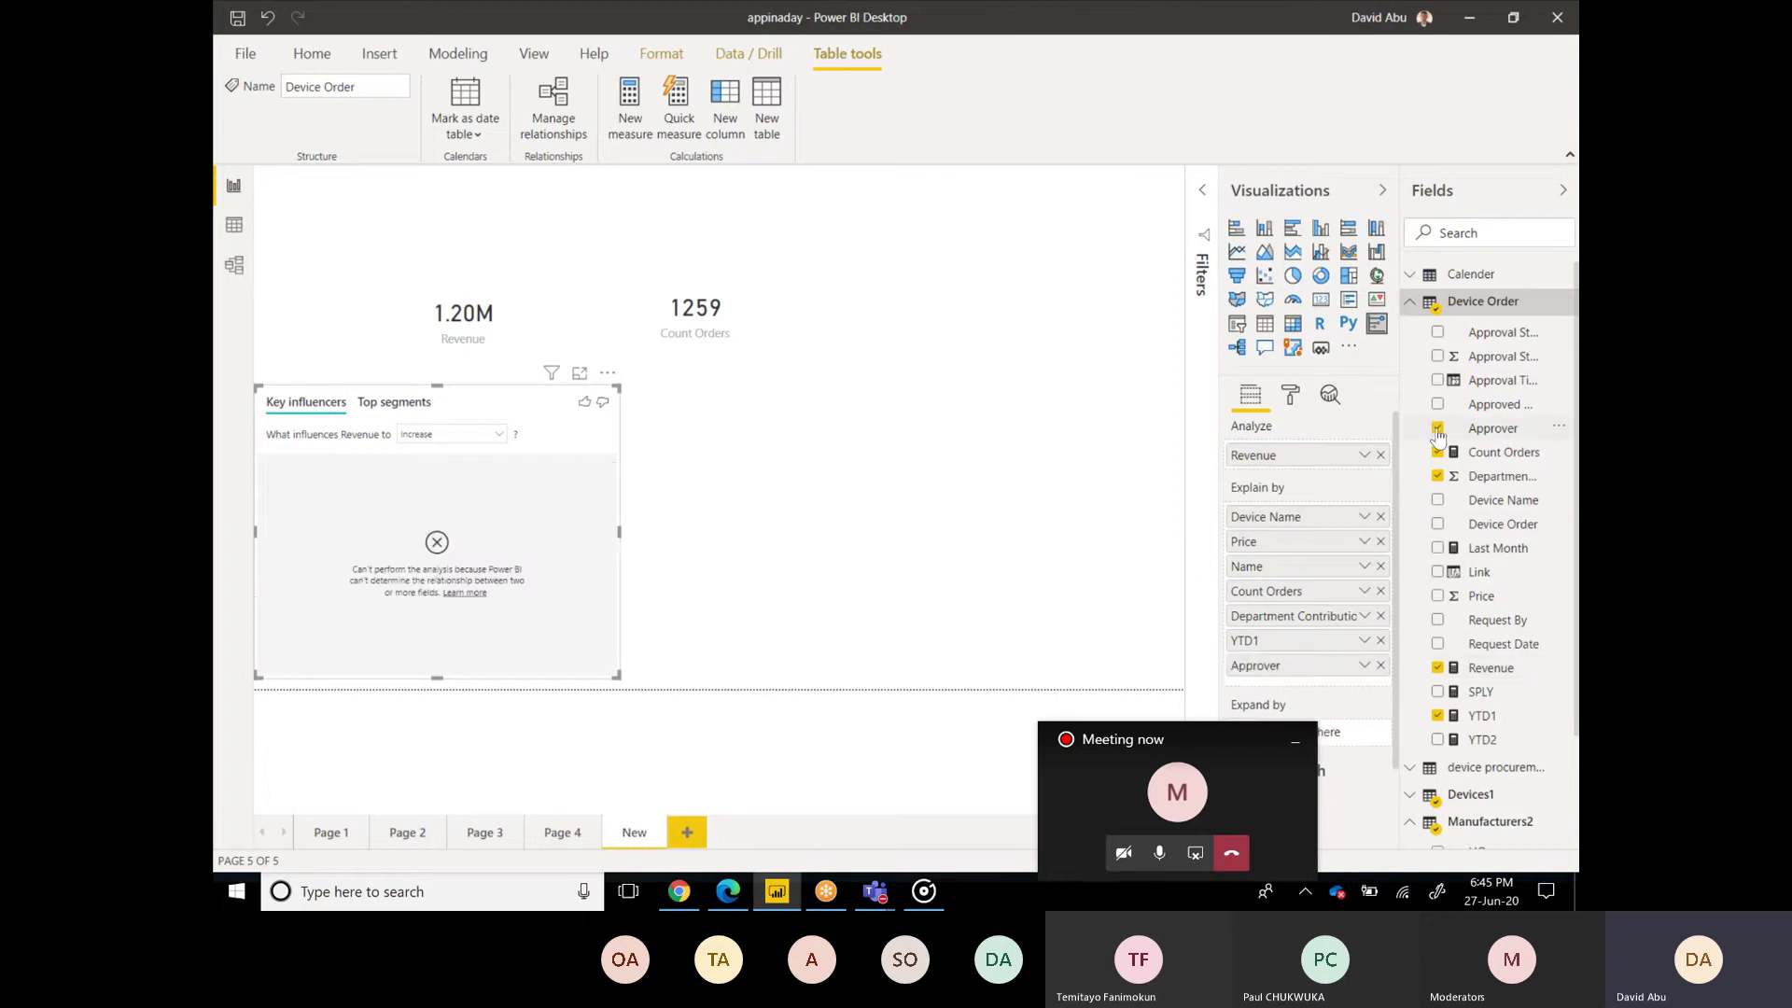
pyautogui.click(1438, 430)
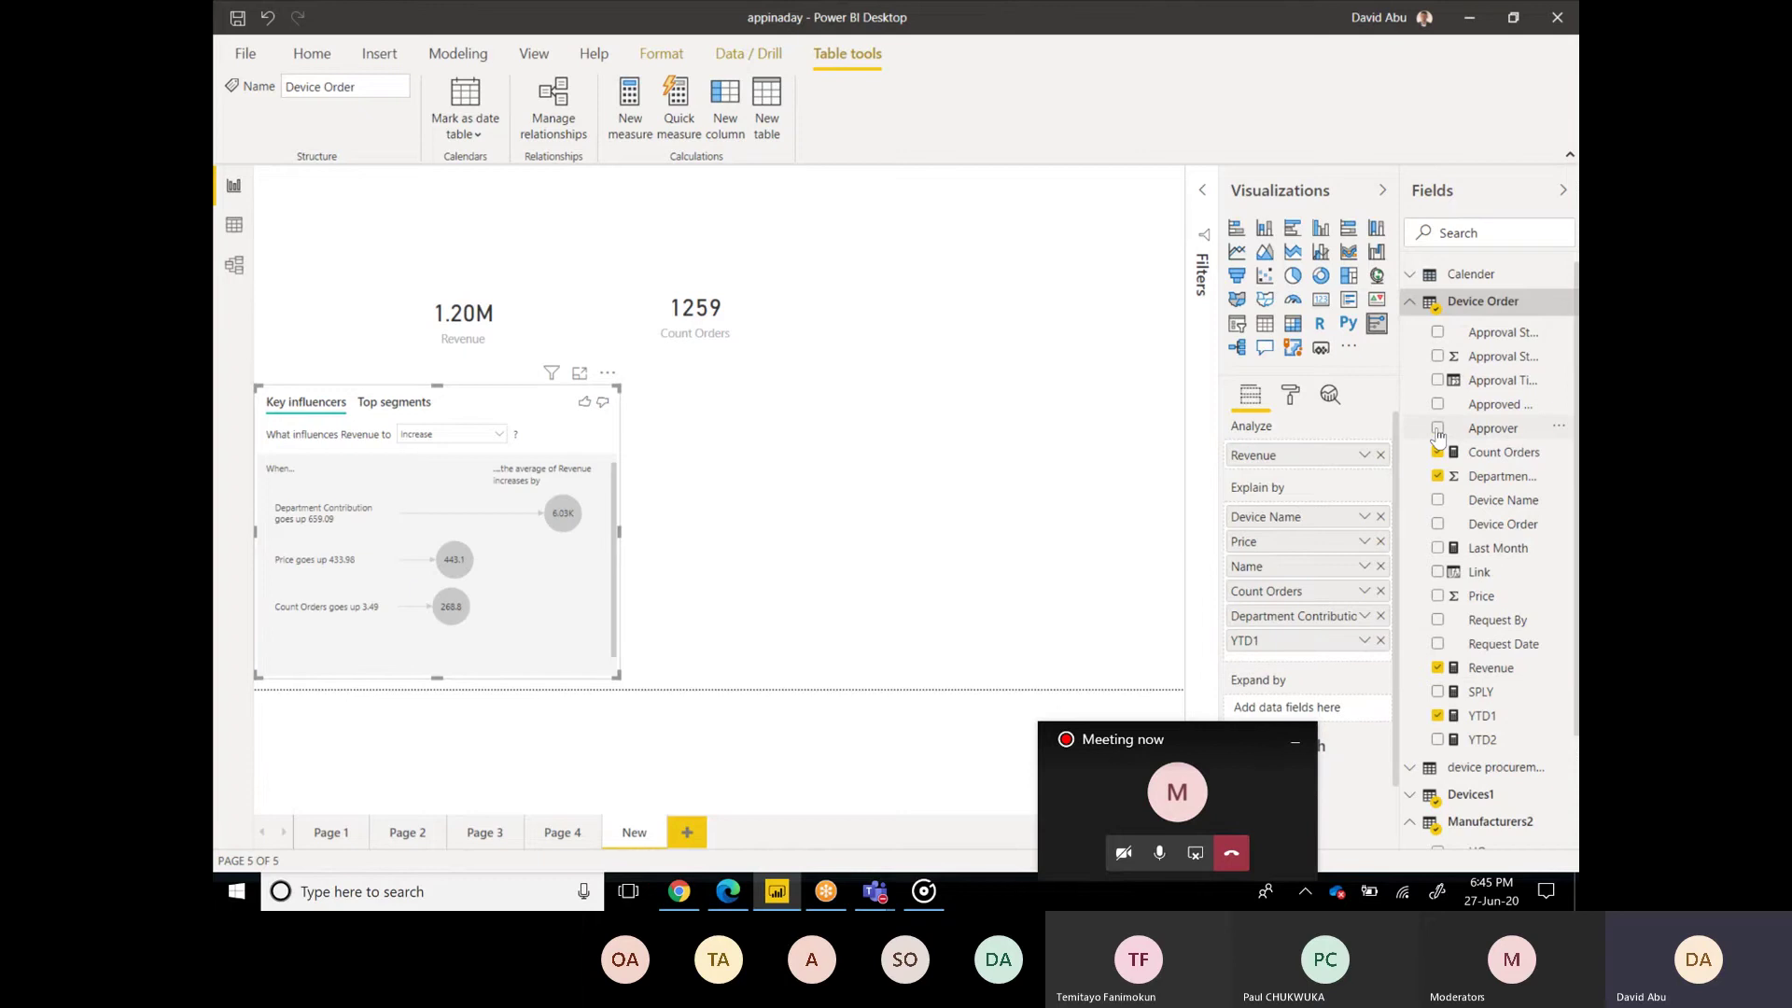
pyautogui.click(1439, 357)
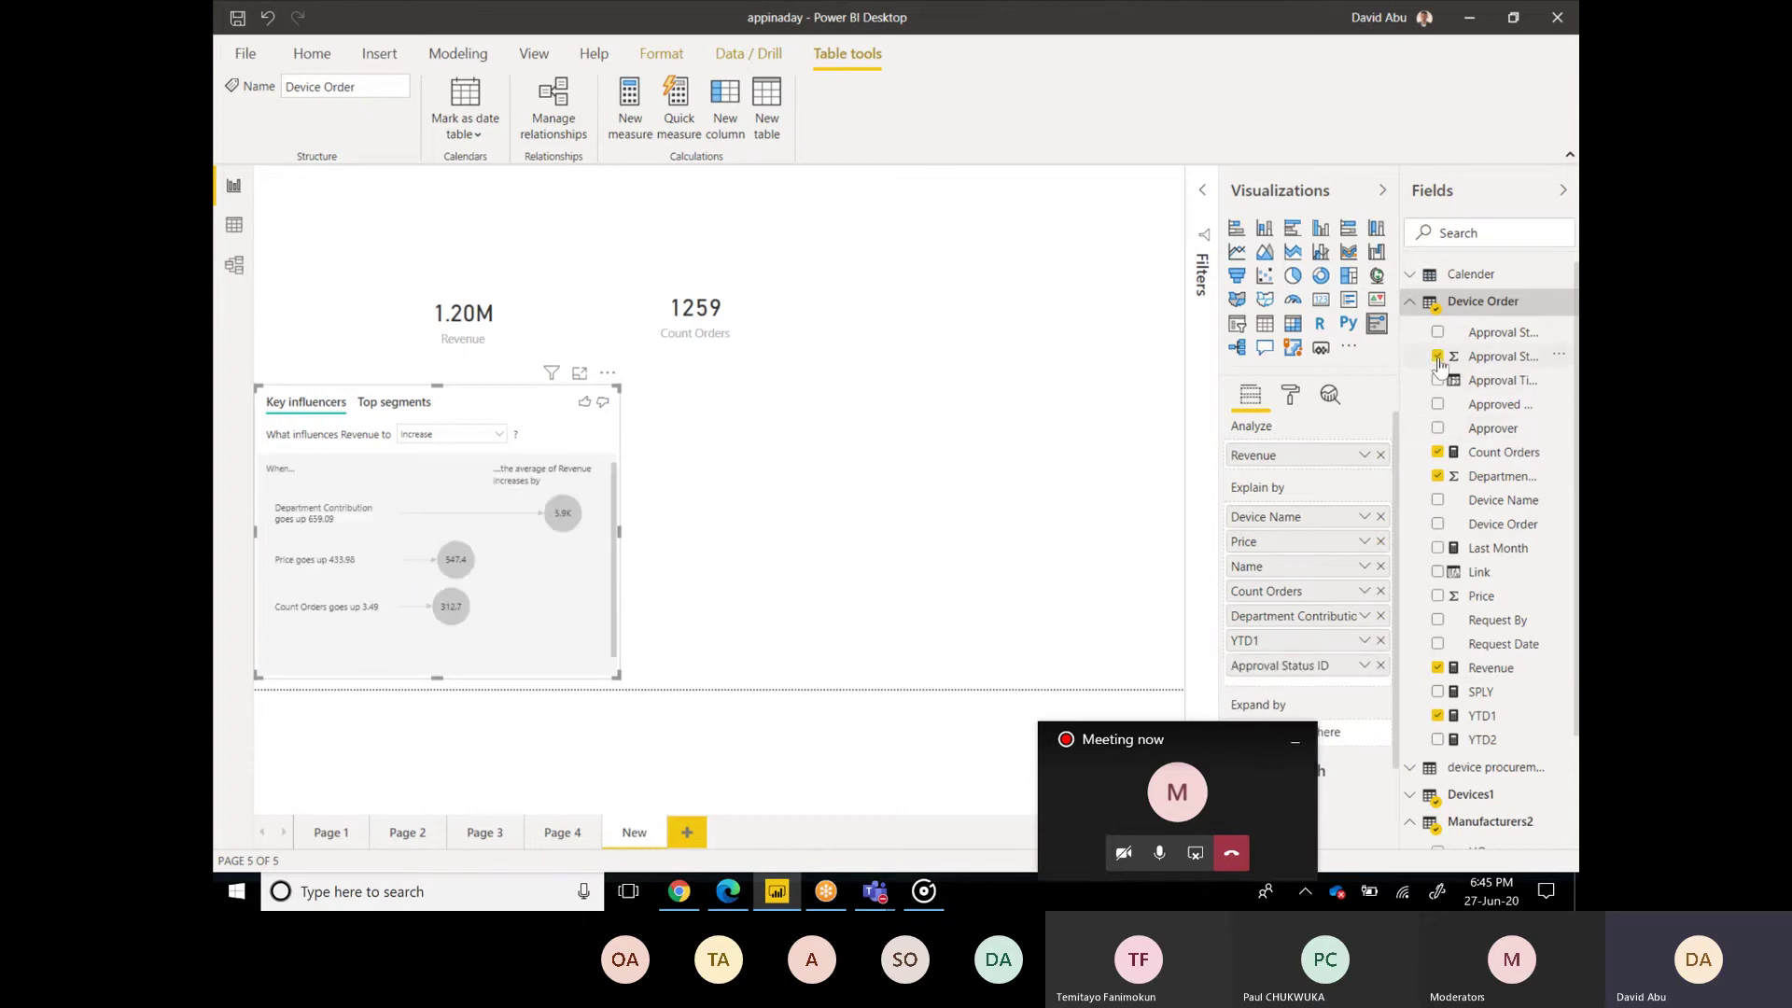
pyautogui.click(1411, 301)
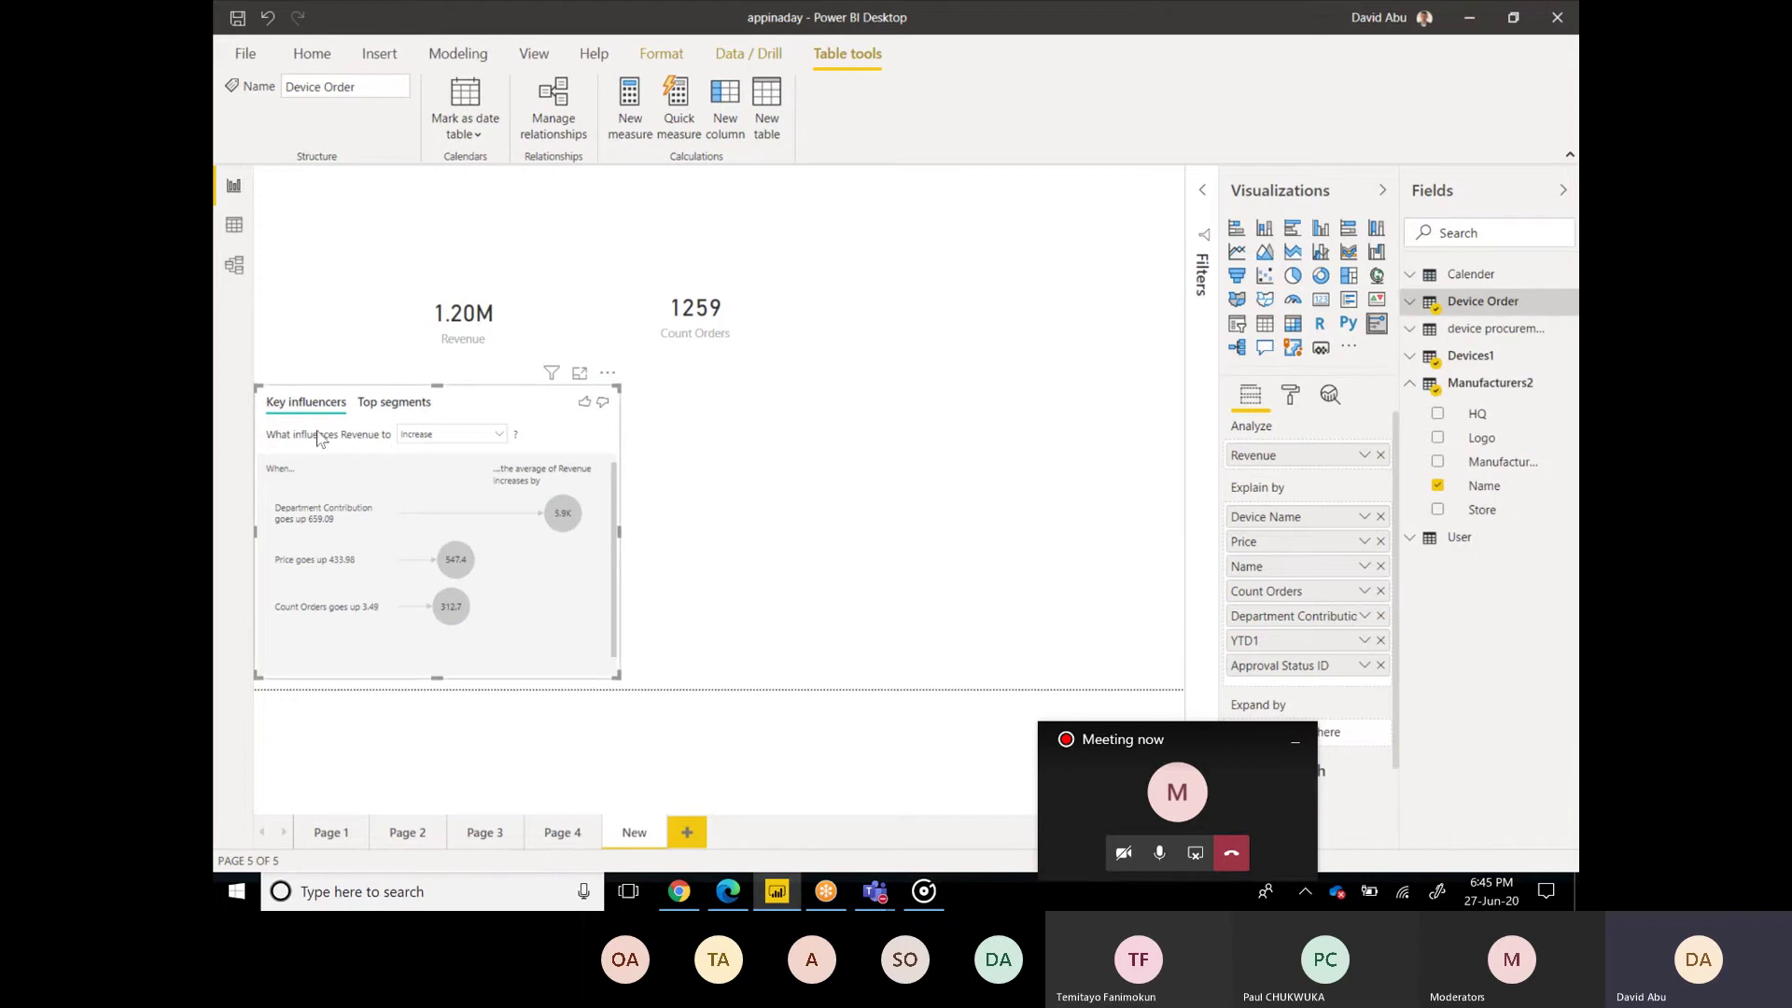
# Step: Examine what influences Revenue to Decrease and switch the Key influencers analysis back to Increase
pyautogui.click(445, 438)
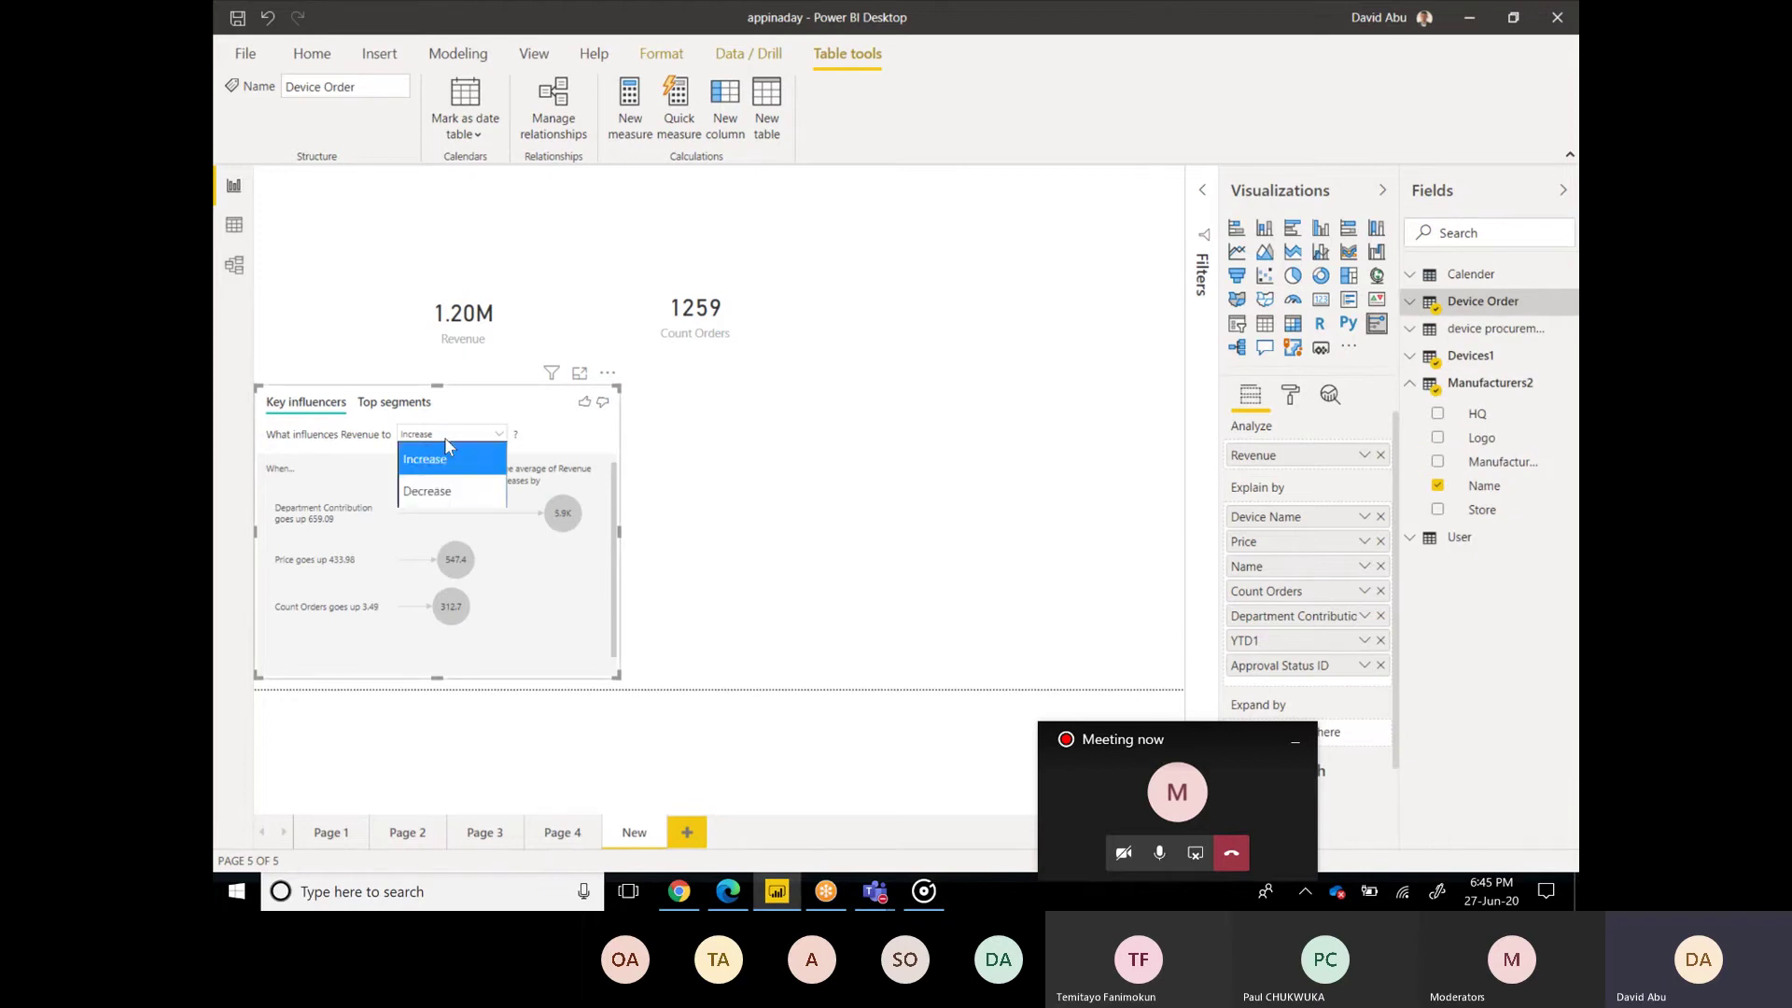
pyautogui.click(446, 492)
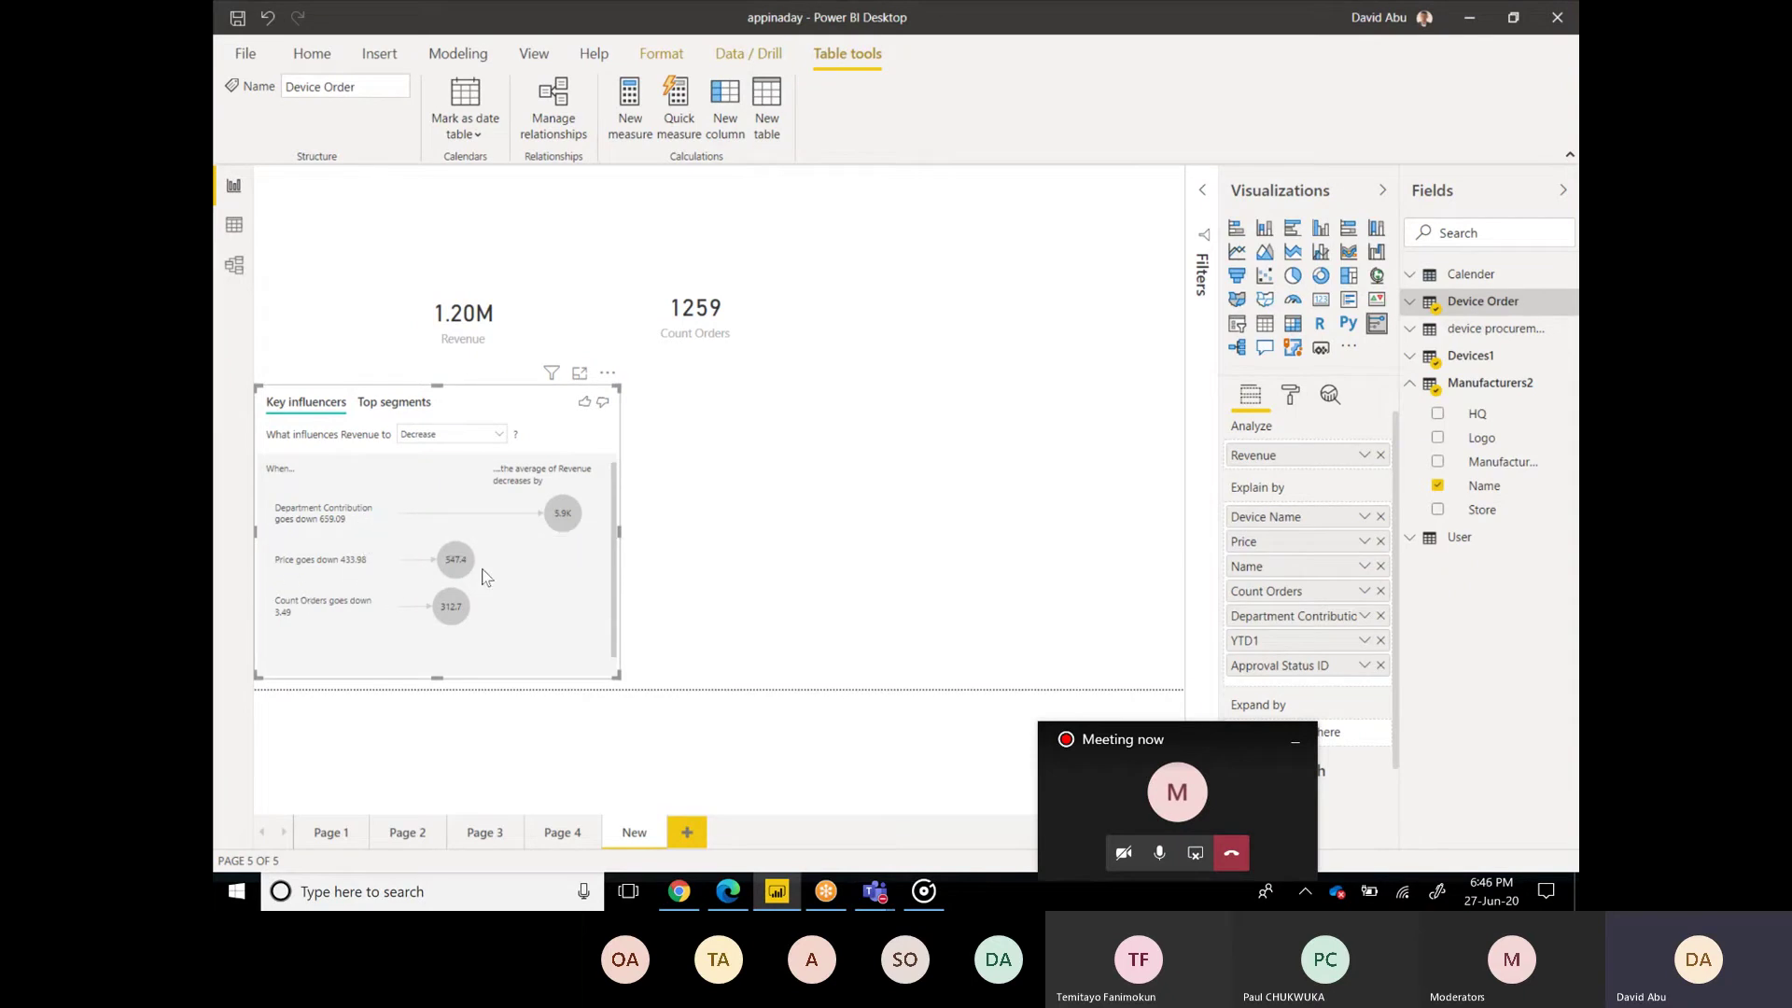
pyautogui.click(459, 437)
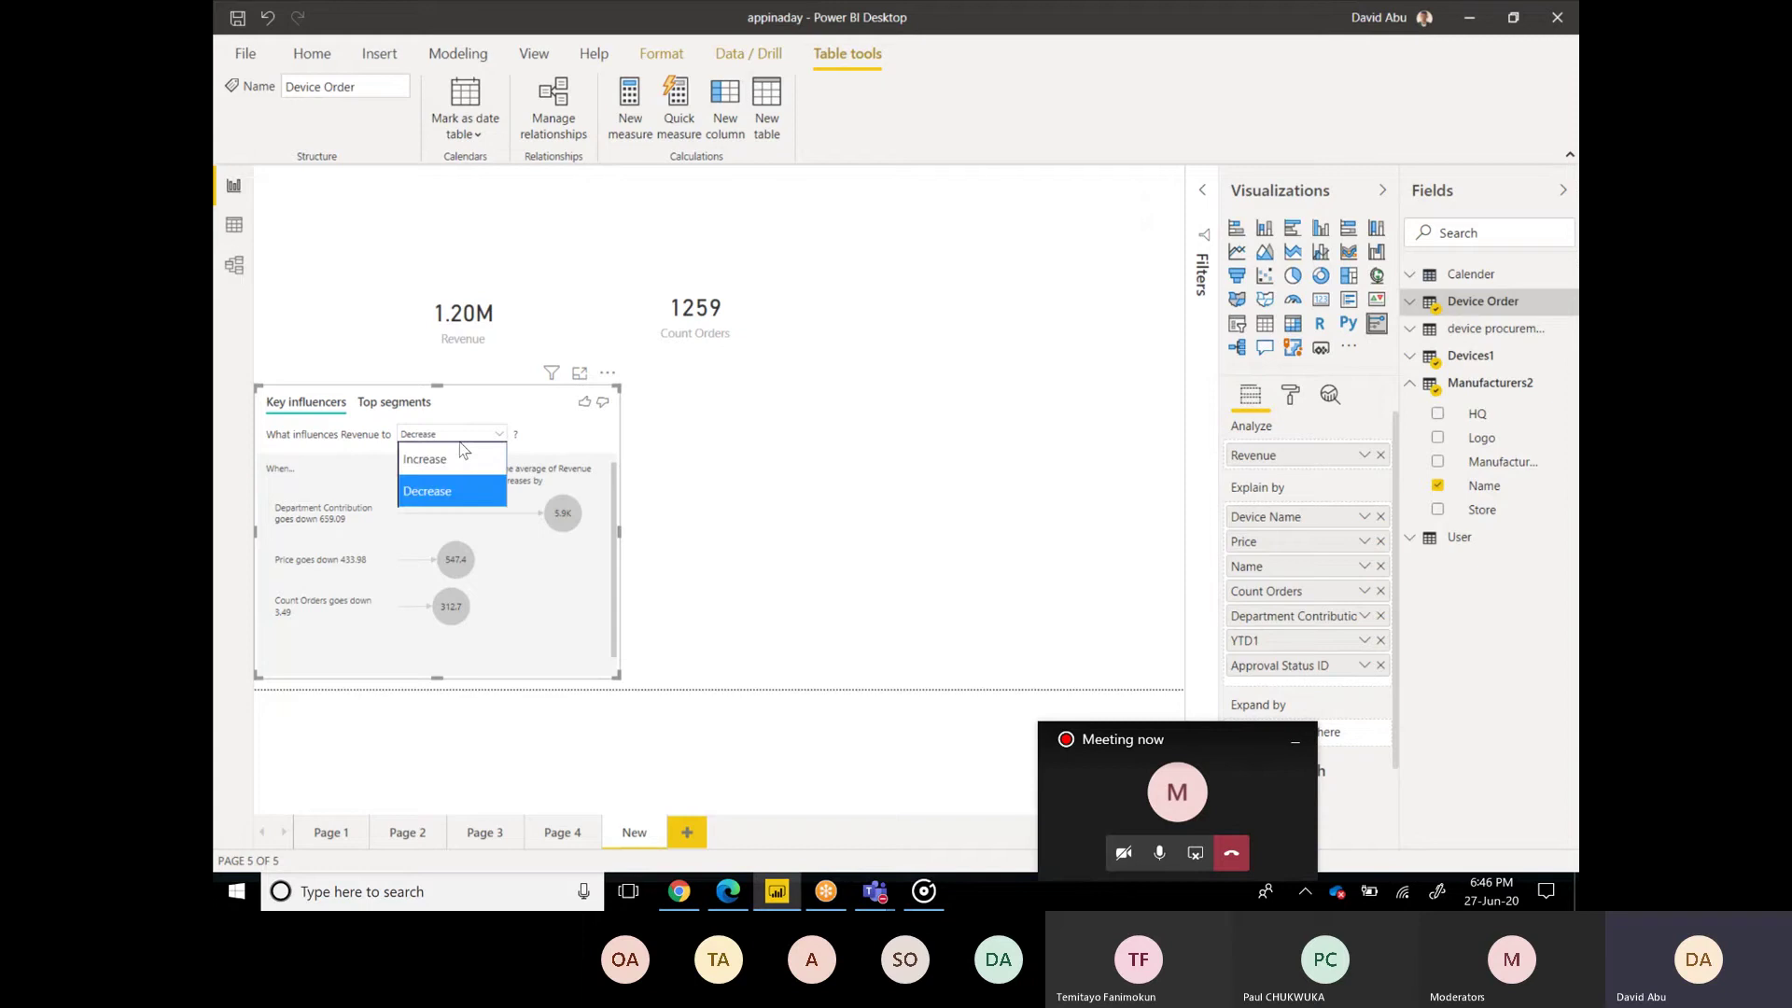
pyautogui.click(461, 457)
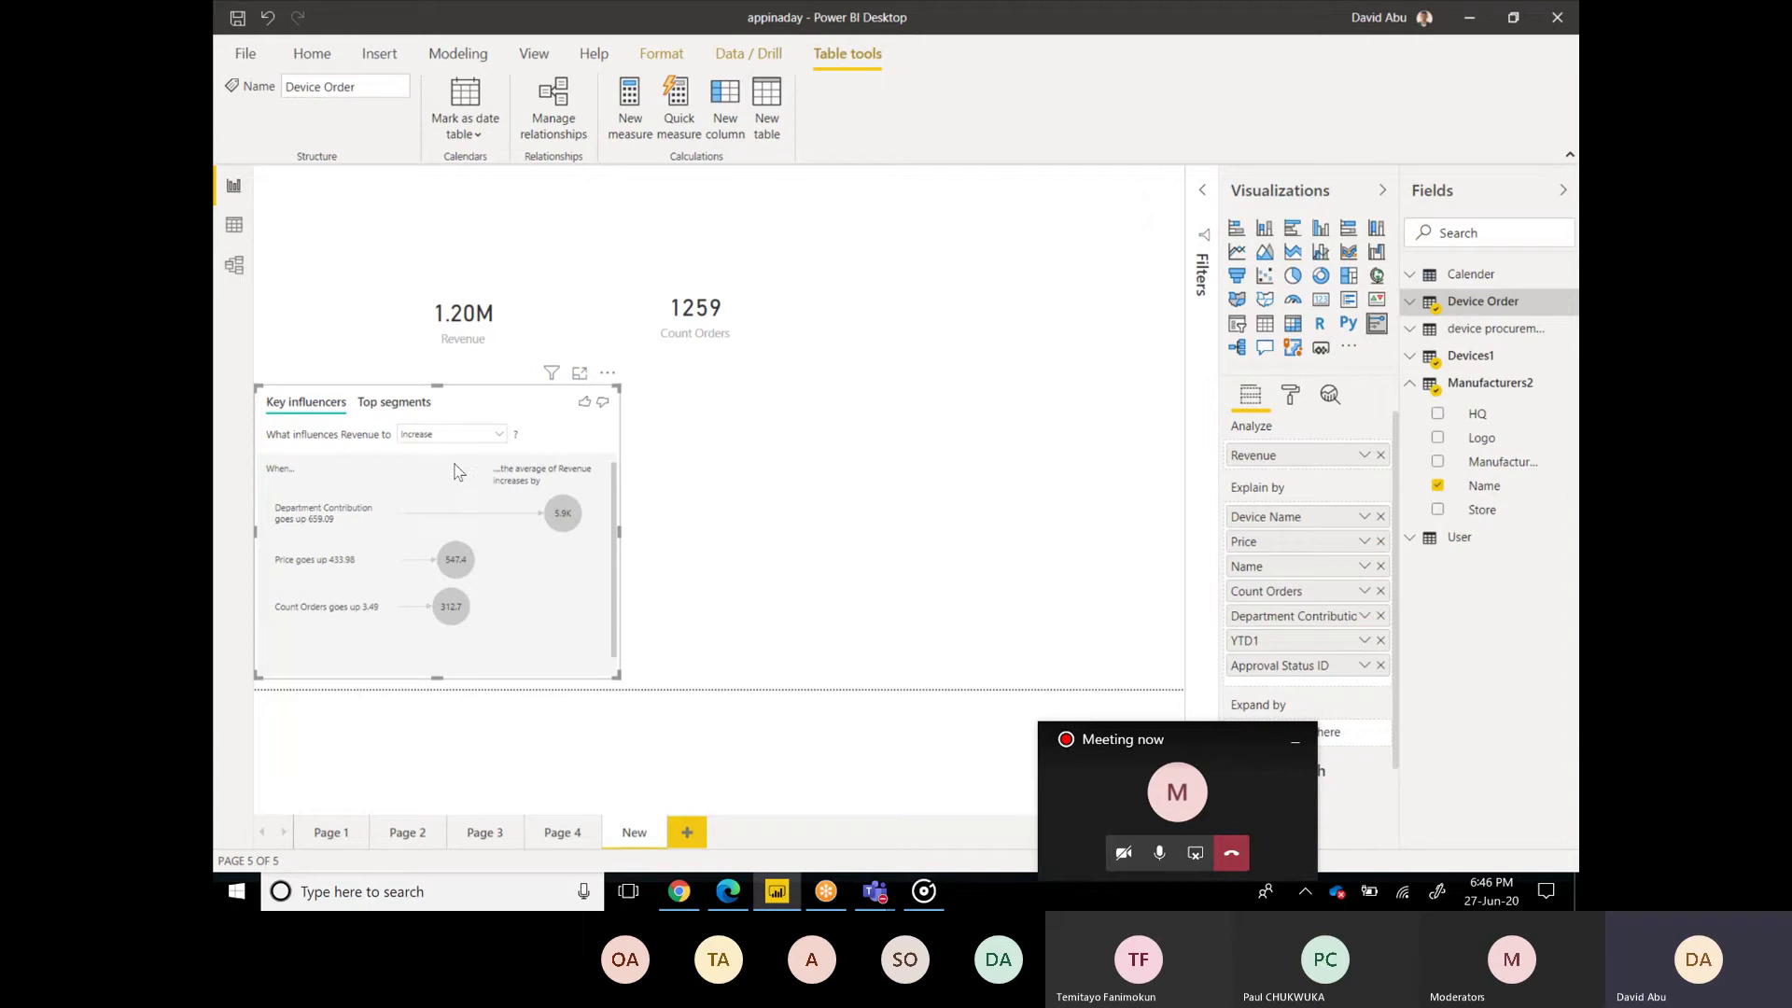
# Step: Examine the Department Contribution influencer's detail chart and the Top segments view, and return to the Key influencers view
pyautogui.click(484, 525)
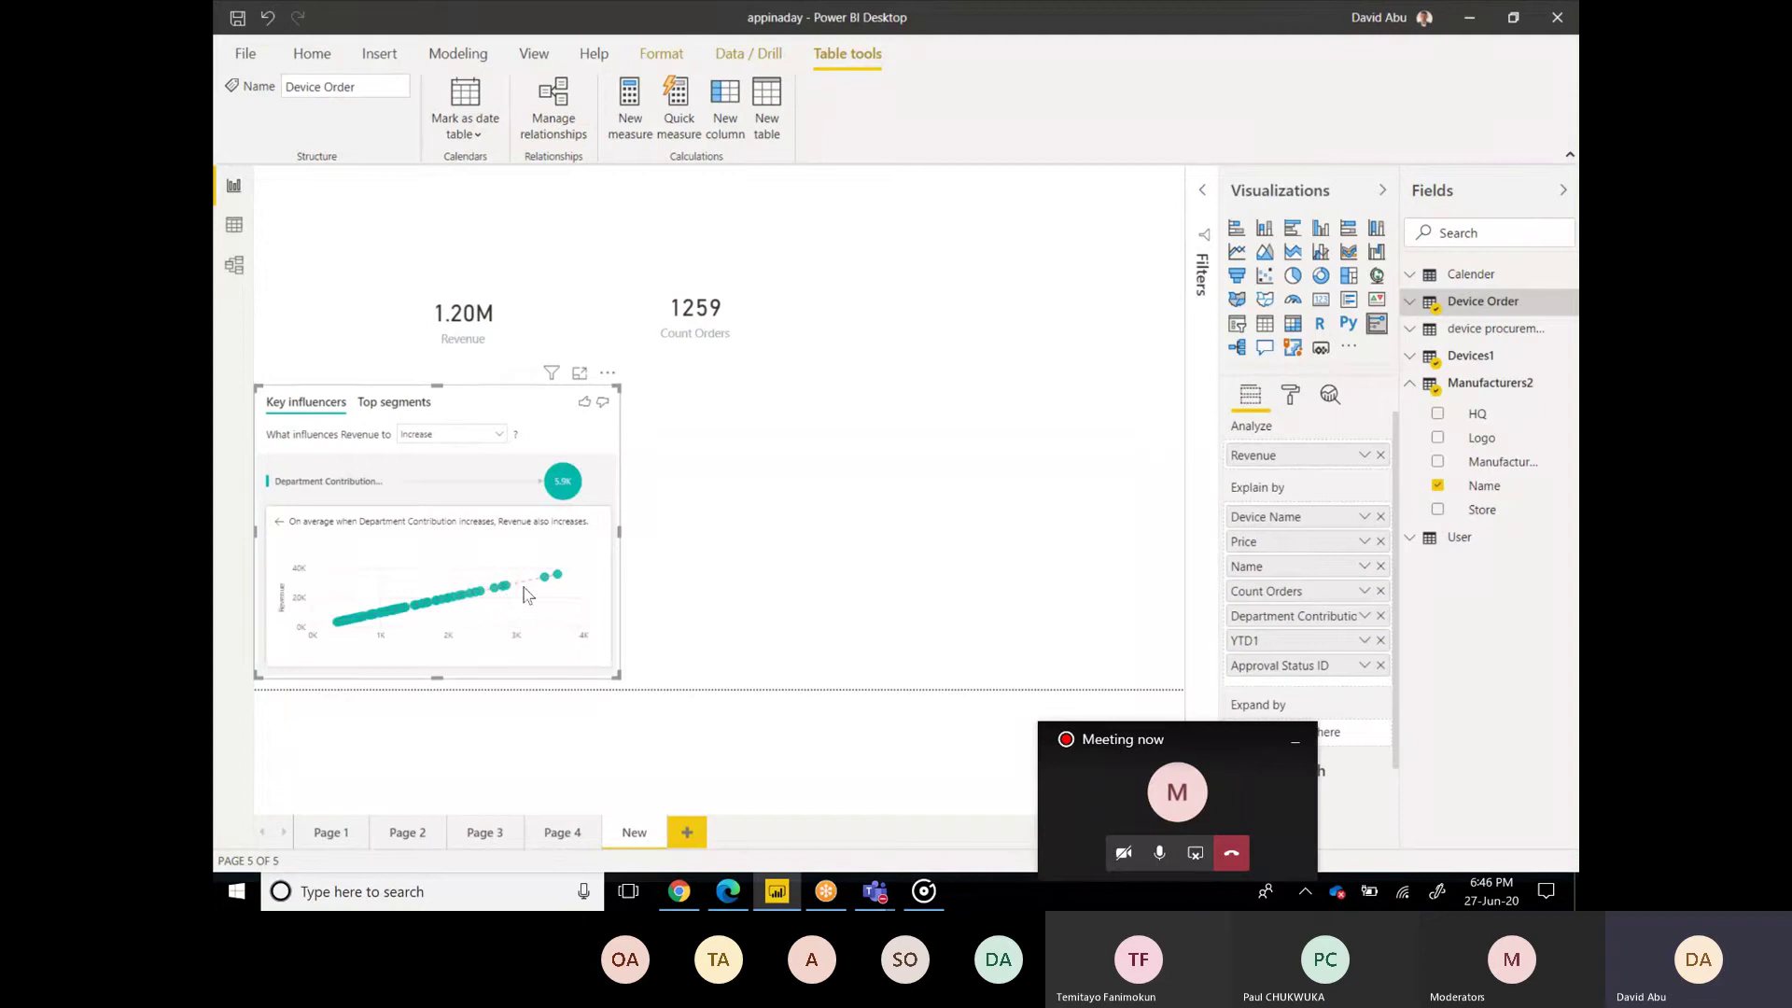
pyautogui.click(388, 403)
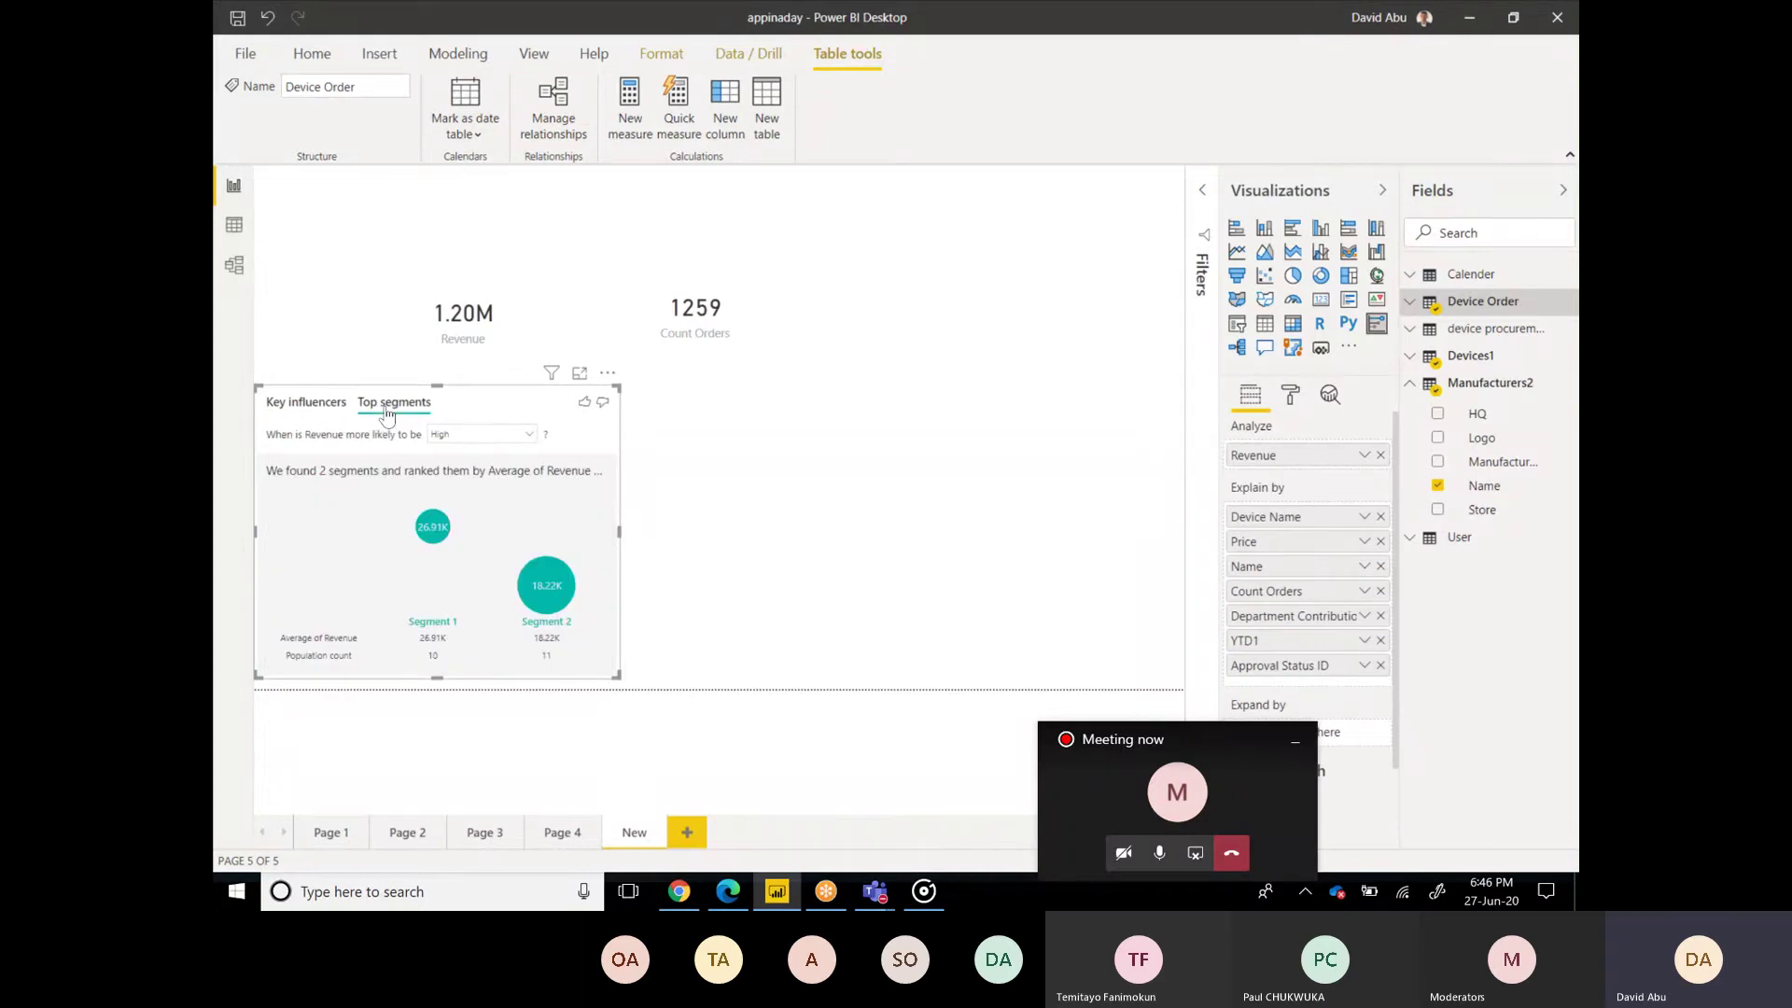
pyautogui.click(328, 409)
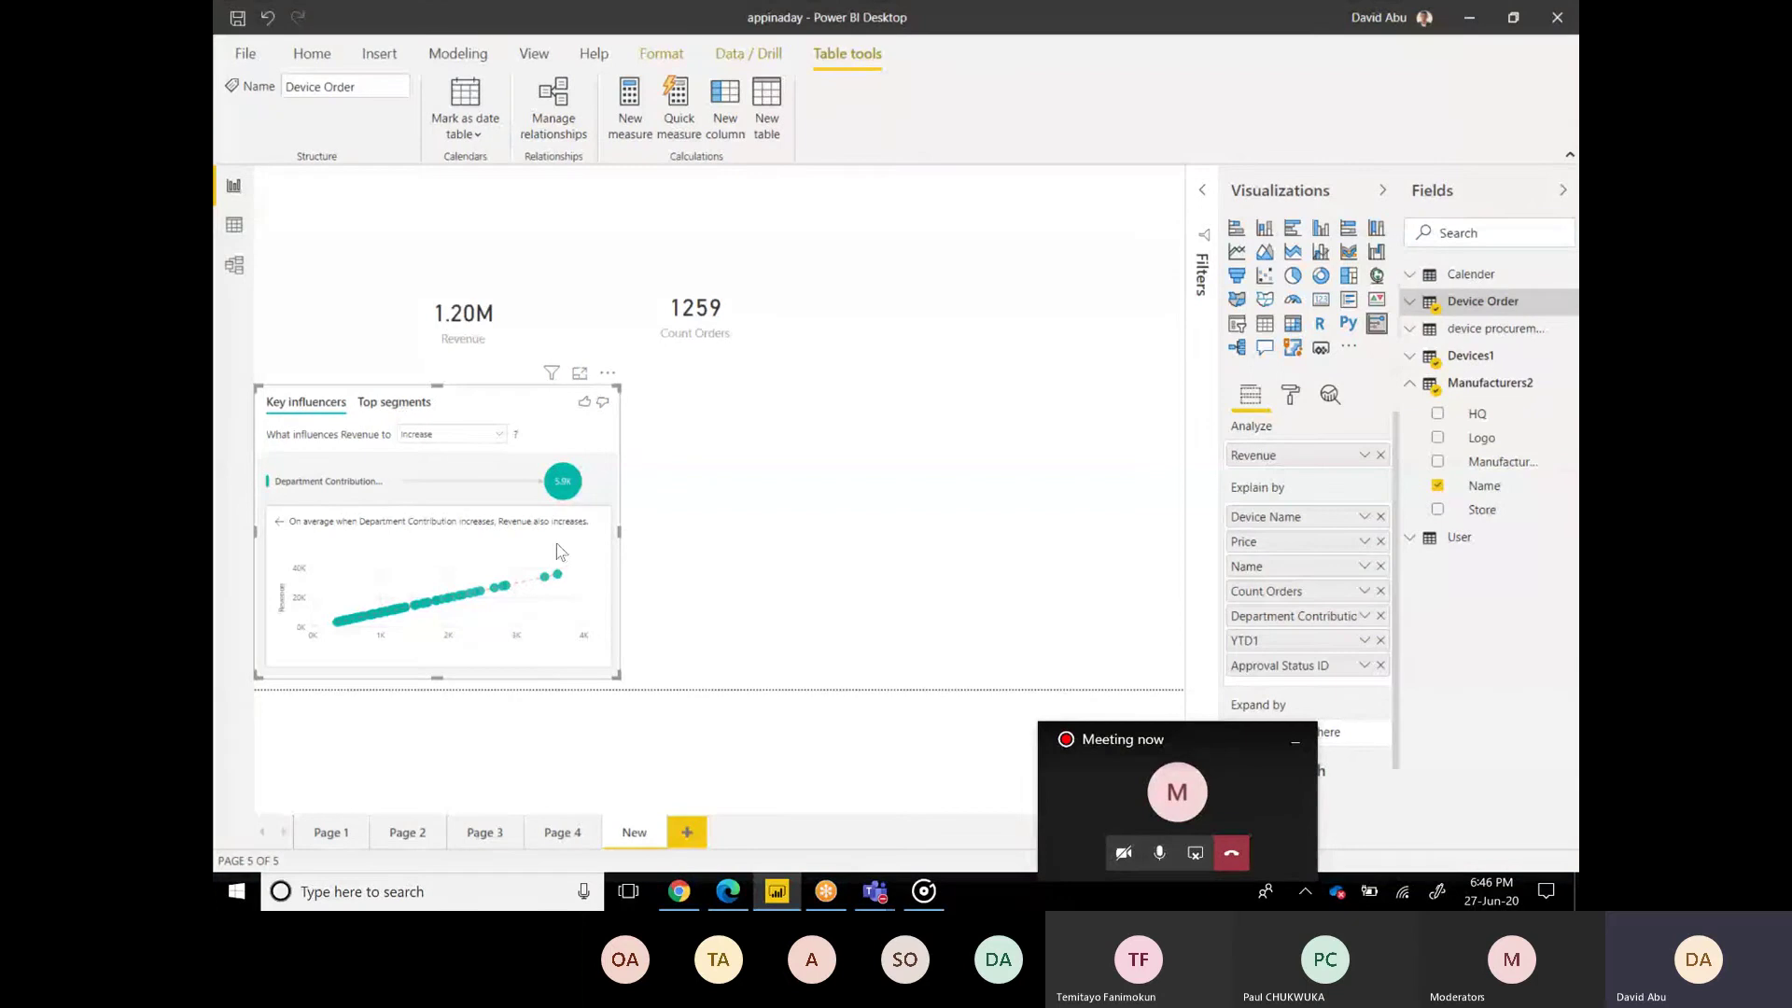
# Step: Add a Decomposition tree visual beside the Key influencers visual and enlarge it to a similar size
pyautogui.click(1174, 480)
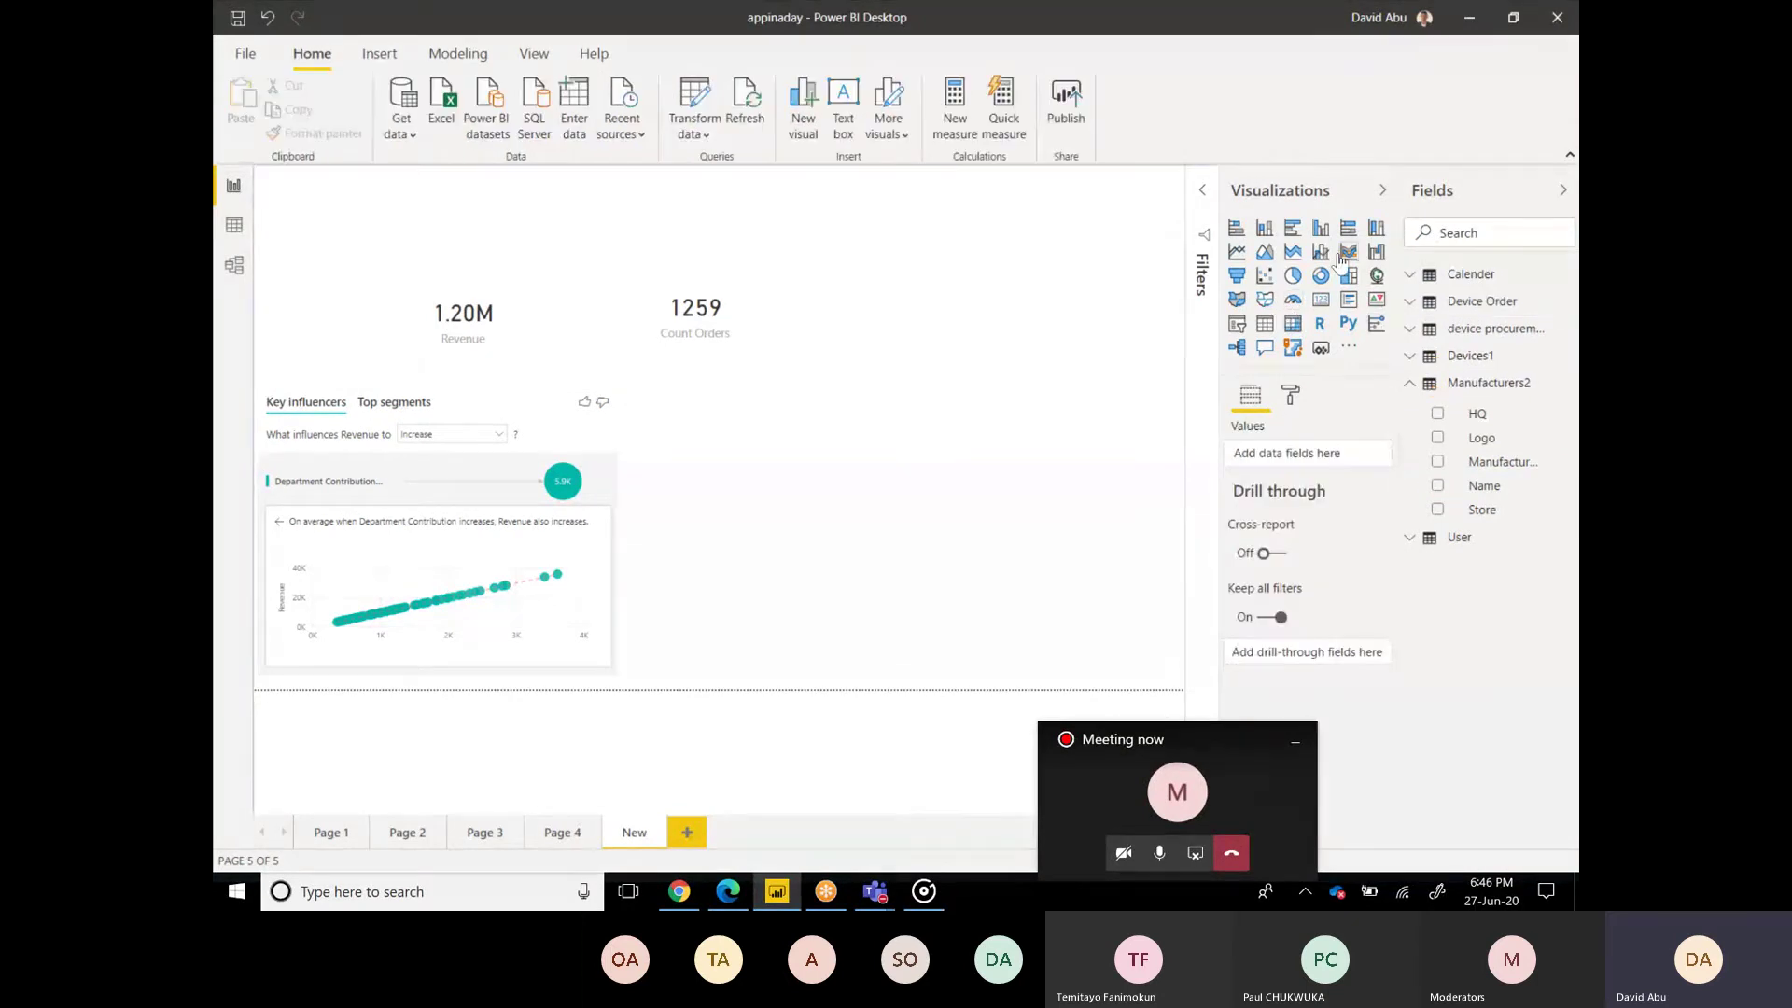
pyautogui.click(1239, 349)
pyautogui.moveTo(467, 258); pyautogui.dragTo(853, 594)
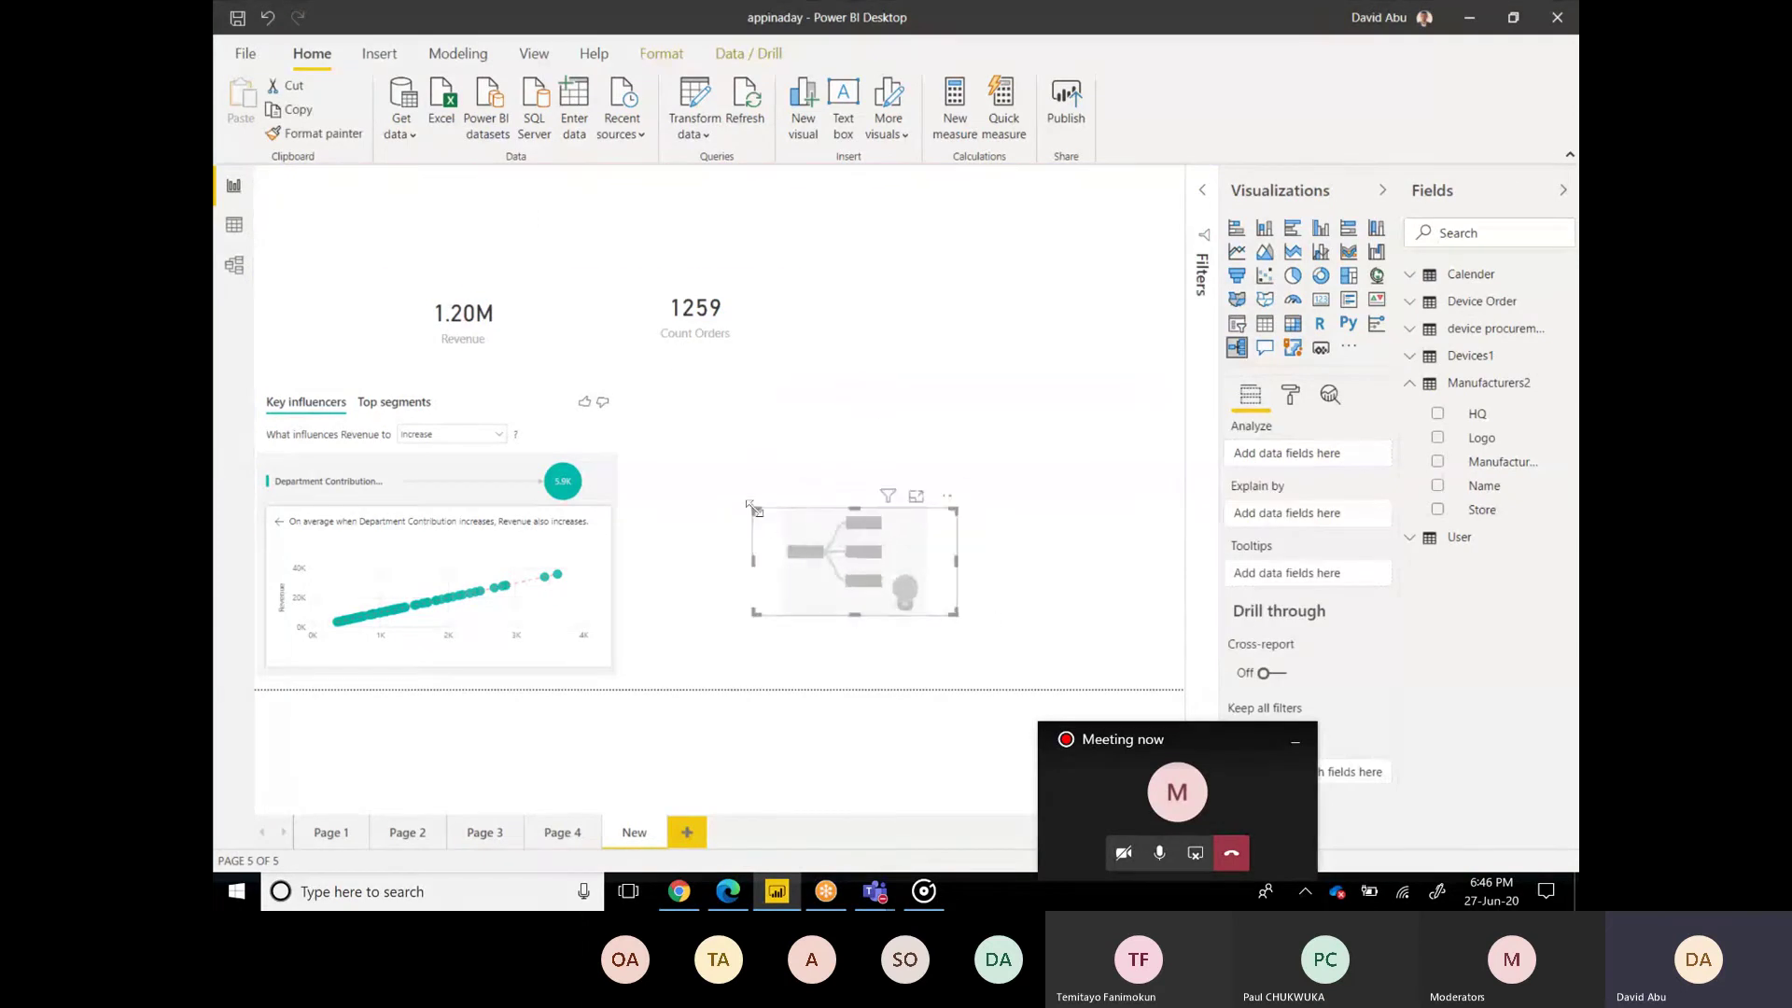
pyautogui.moveTo(754, 508); pyautogui.dragTo(747, 471)
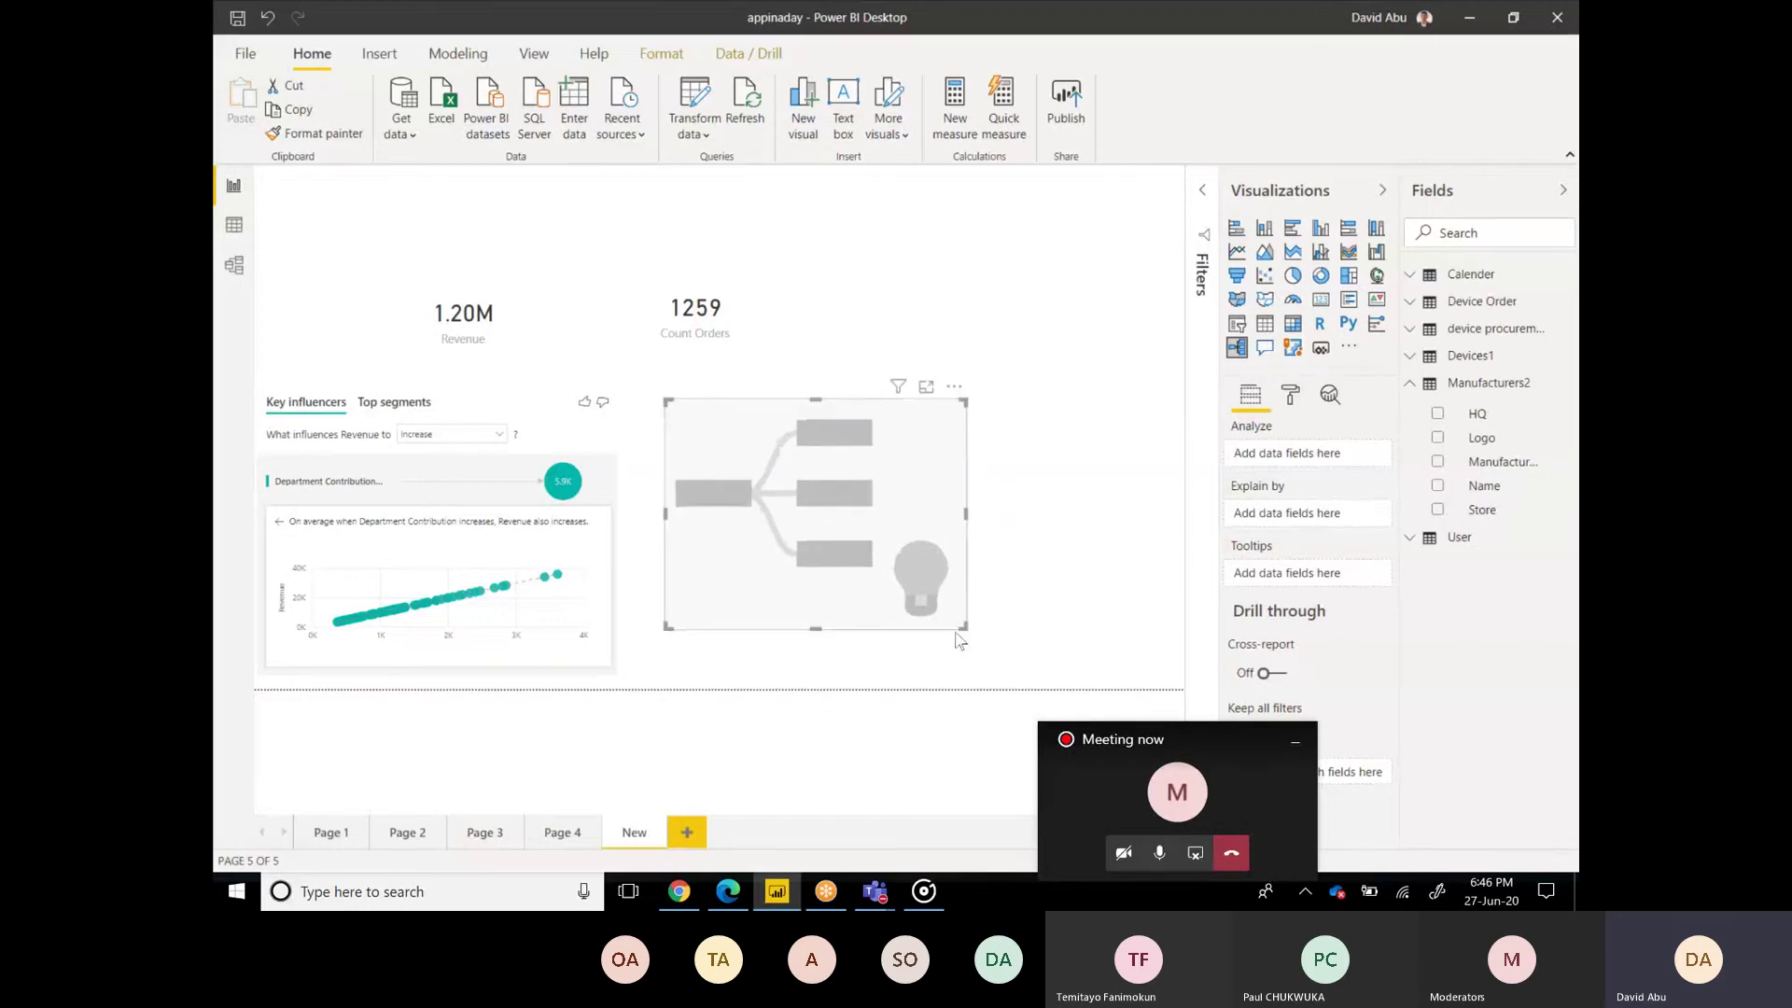
pyautogui.moveTo(965, 626); pyautogui.dragTo(1036, 688)
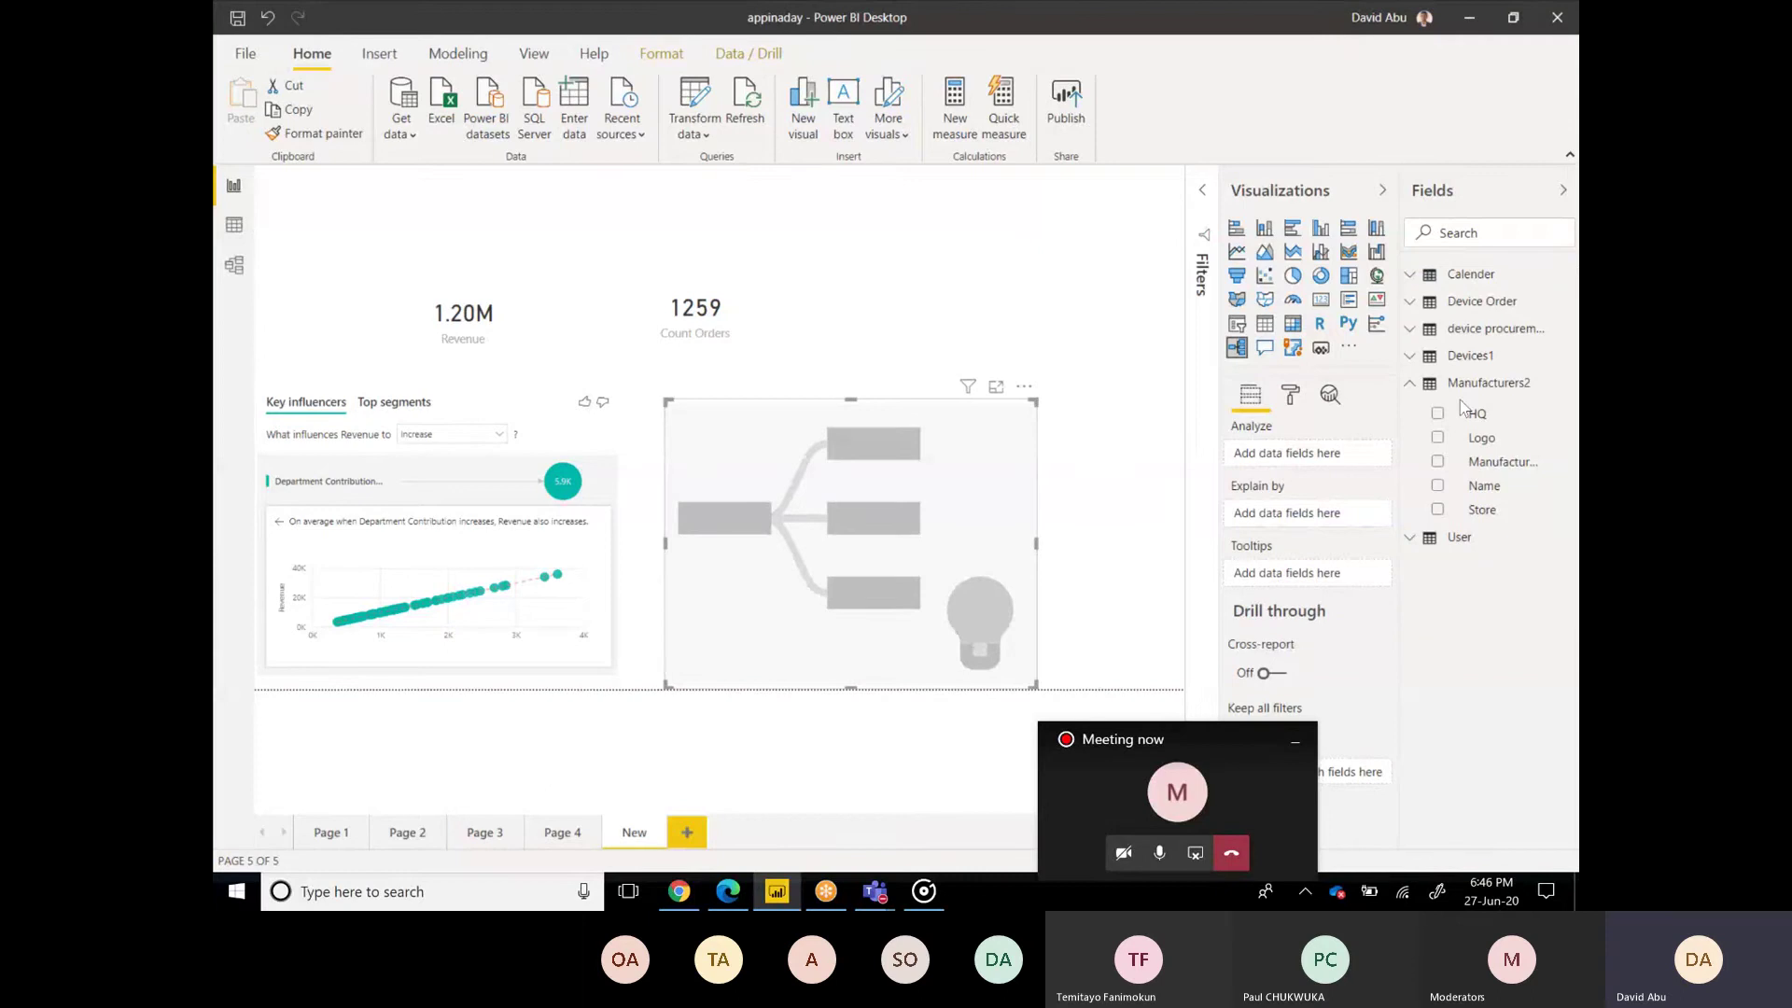
# Step: Set the Revenue measure from Device Order as the analyzed value of the Decomposition tree
pyautogui.click(1412, 386)
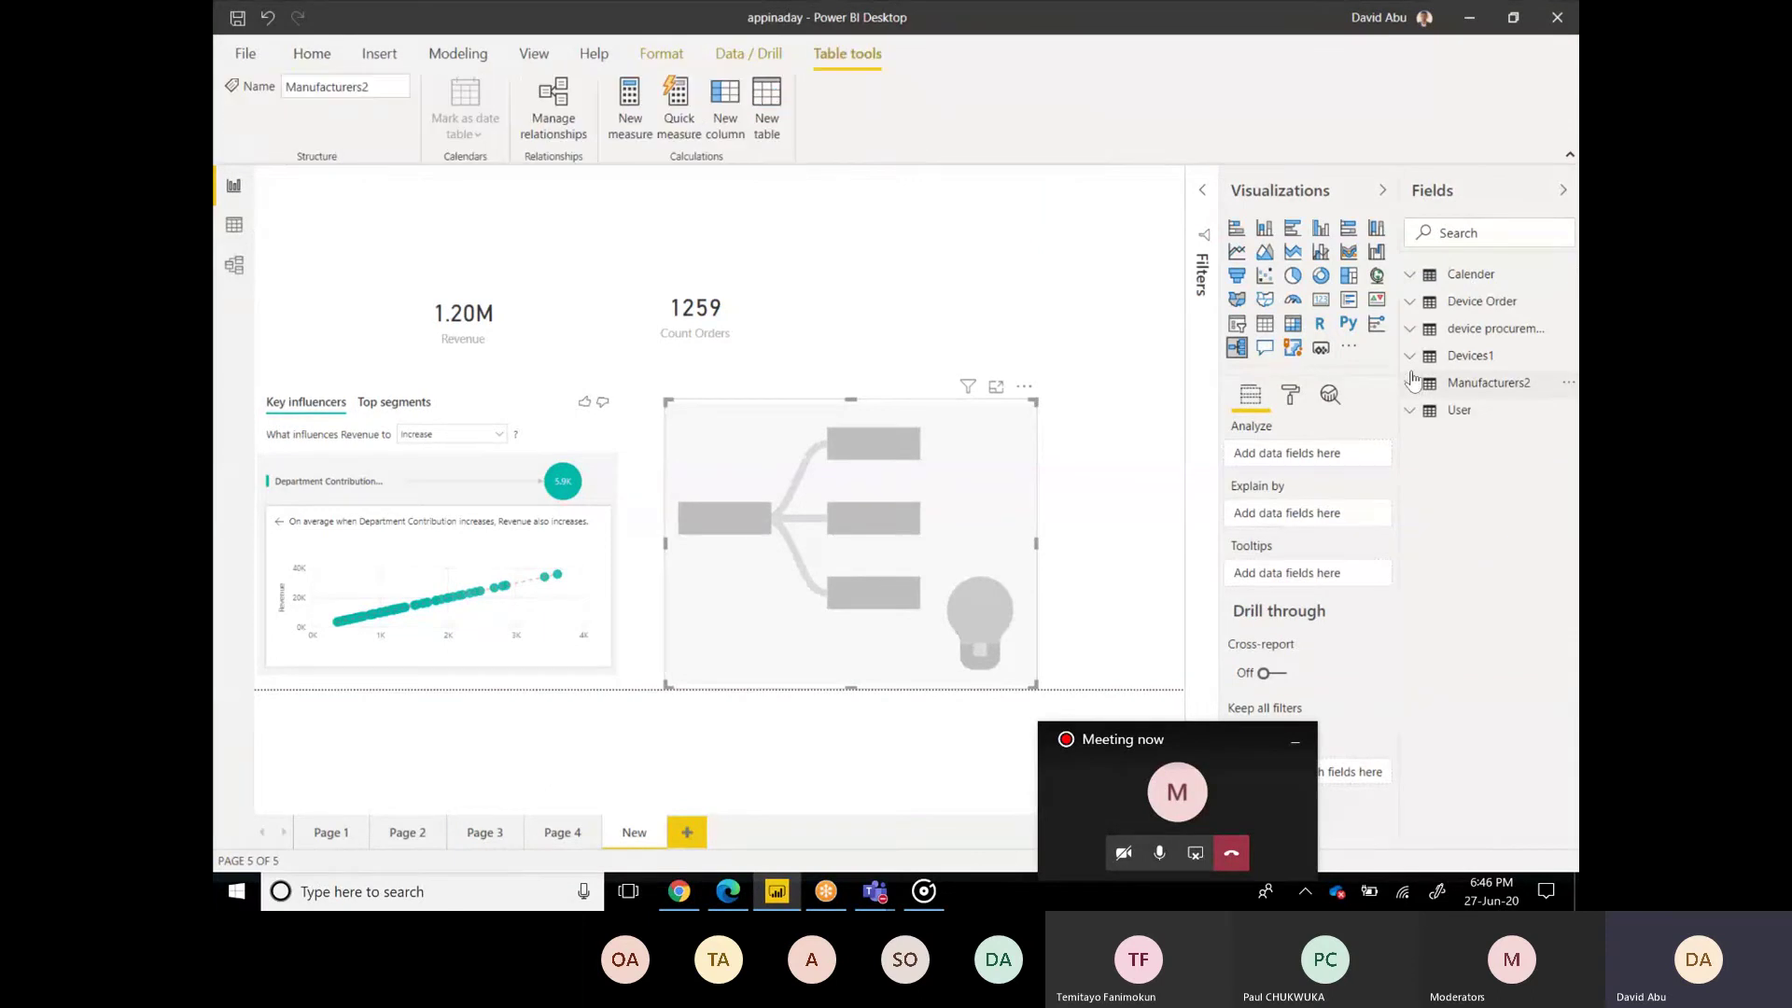
pyautogui.click(1411, 303)
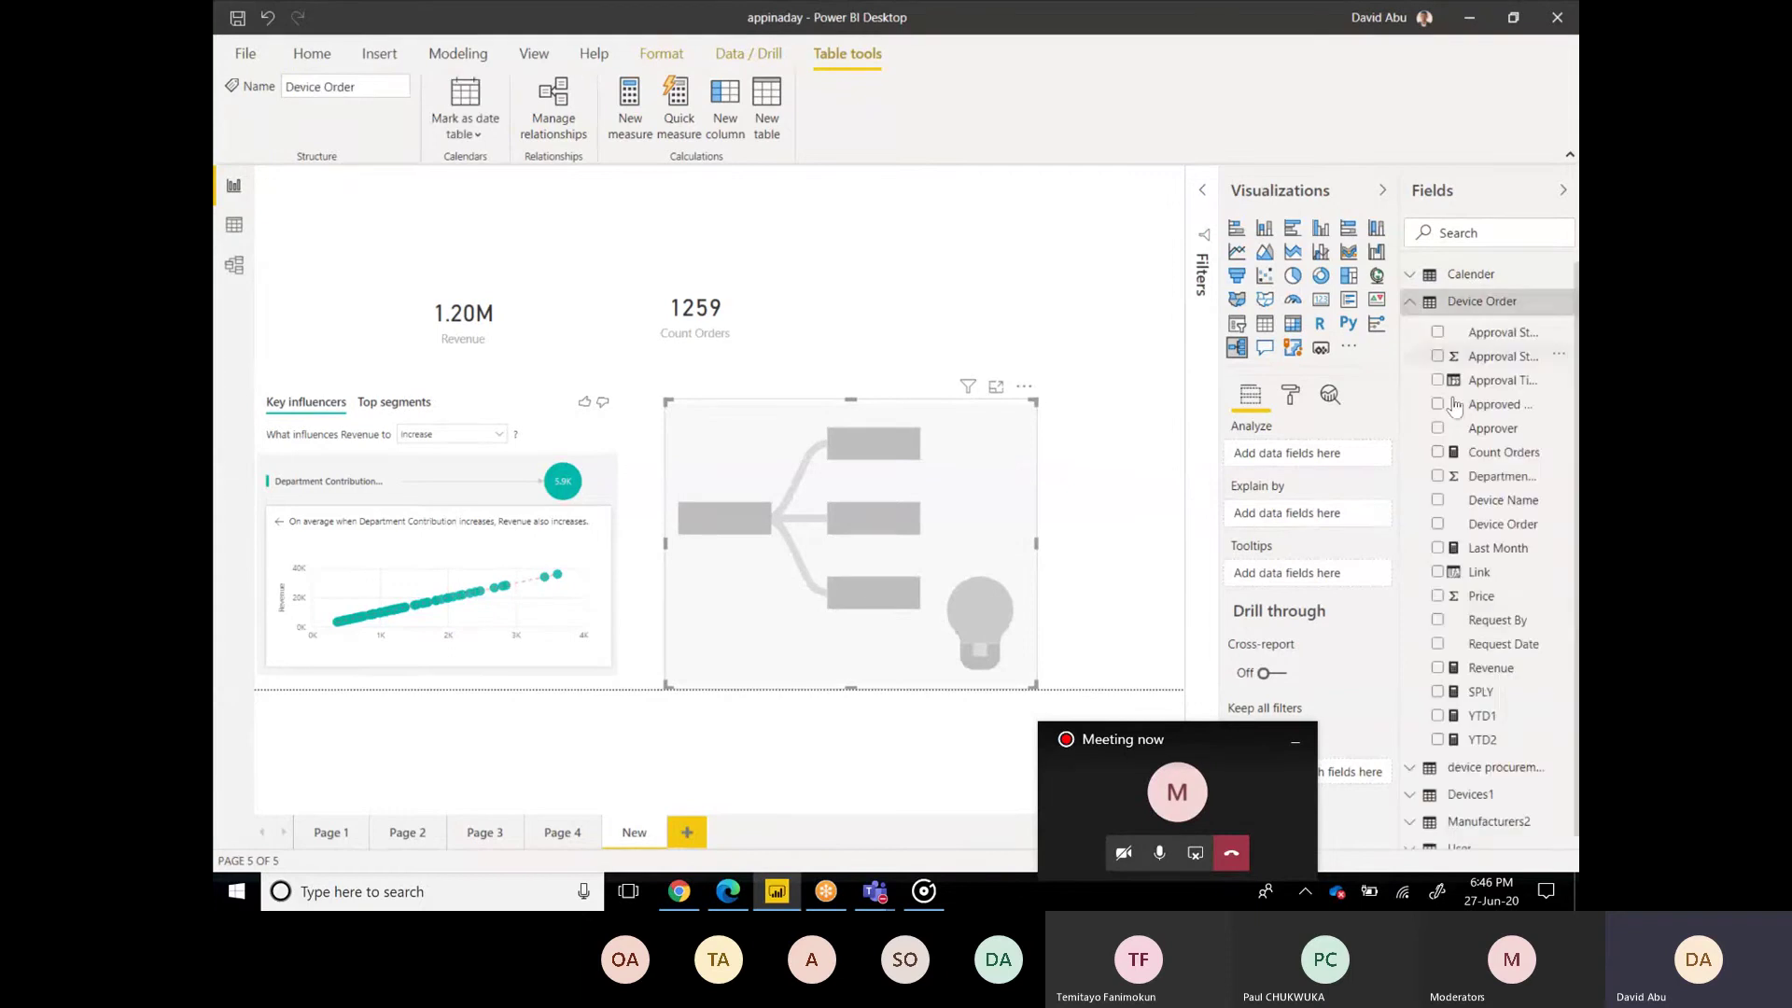
pyautogui.click(1438, 668)
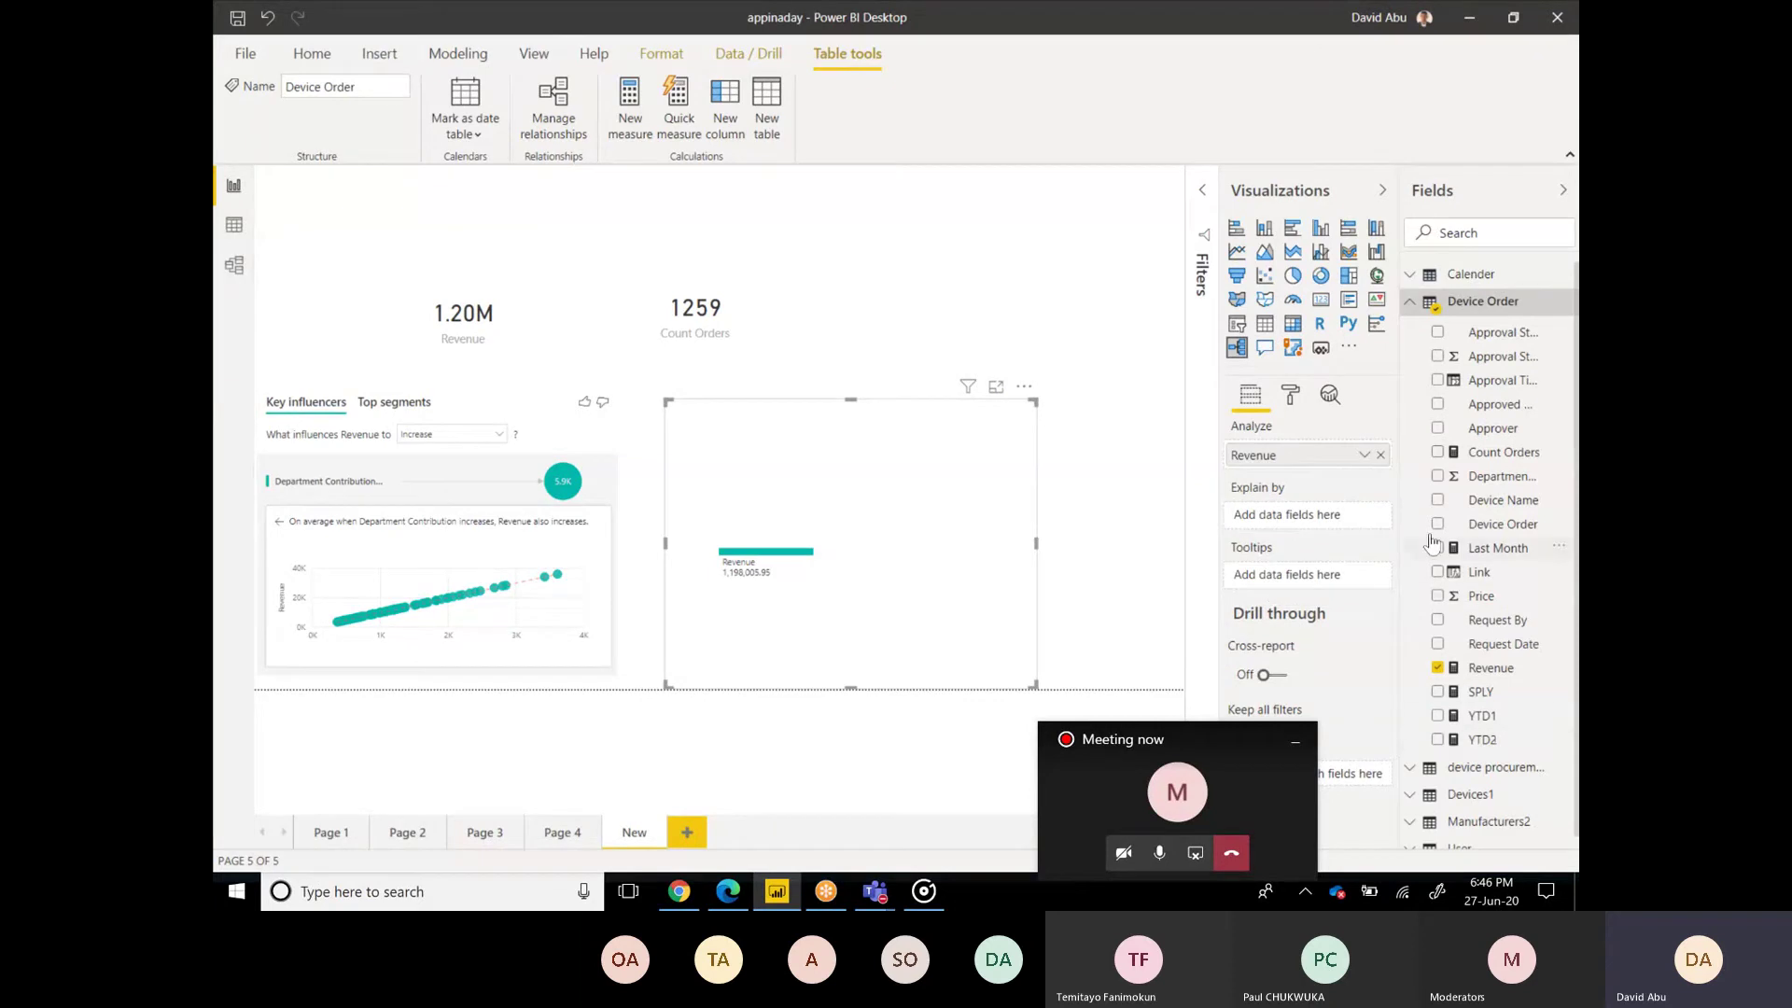
# Step: Add Department Contribution as a tooltip and Device Name, Month and Year as Explain by fields of the Decomposition tree
pyautogui.click(1437, 476)
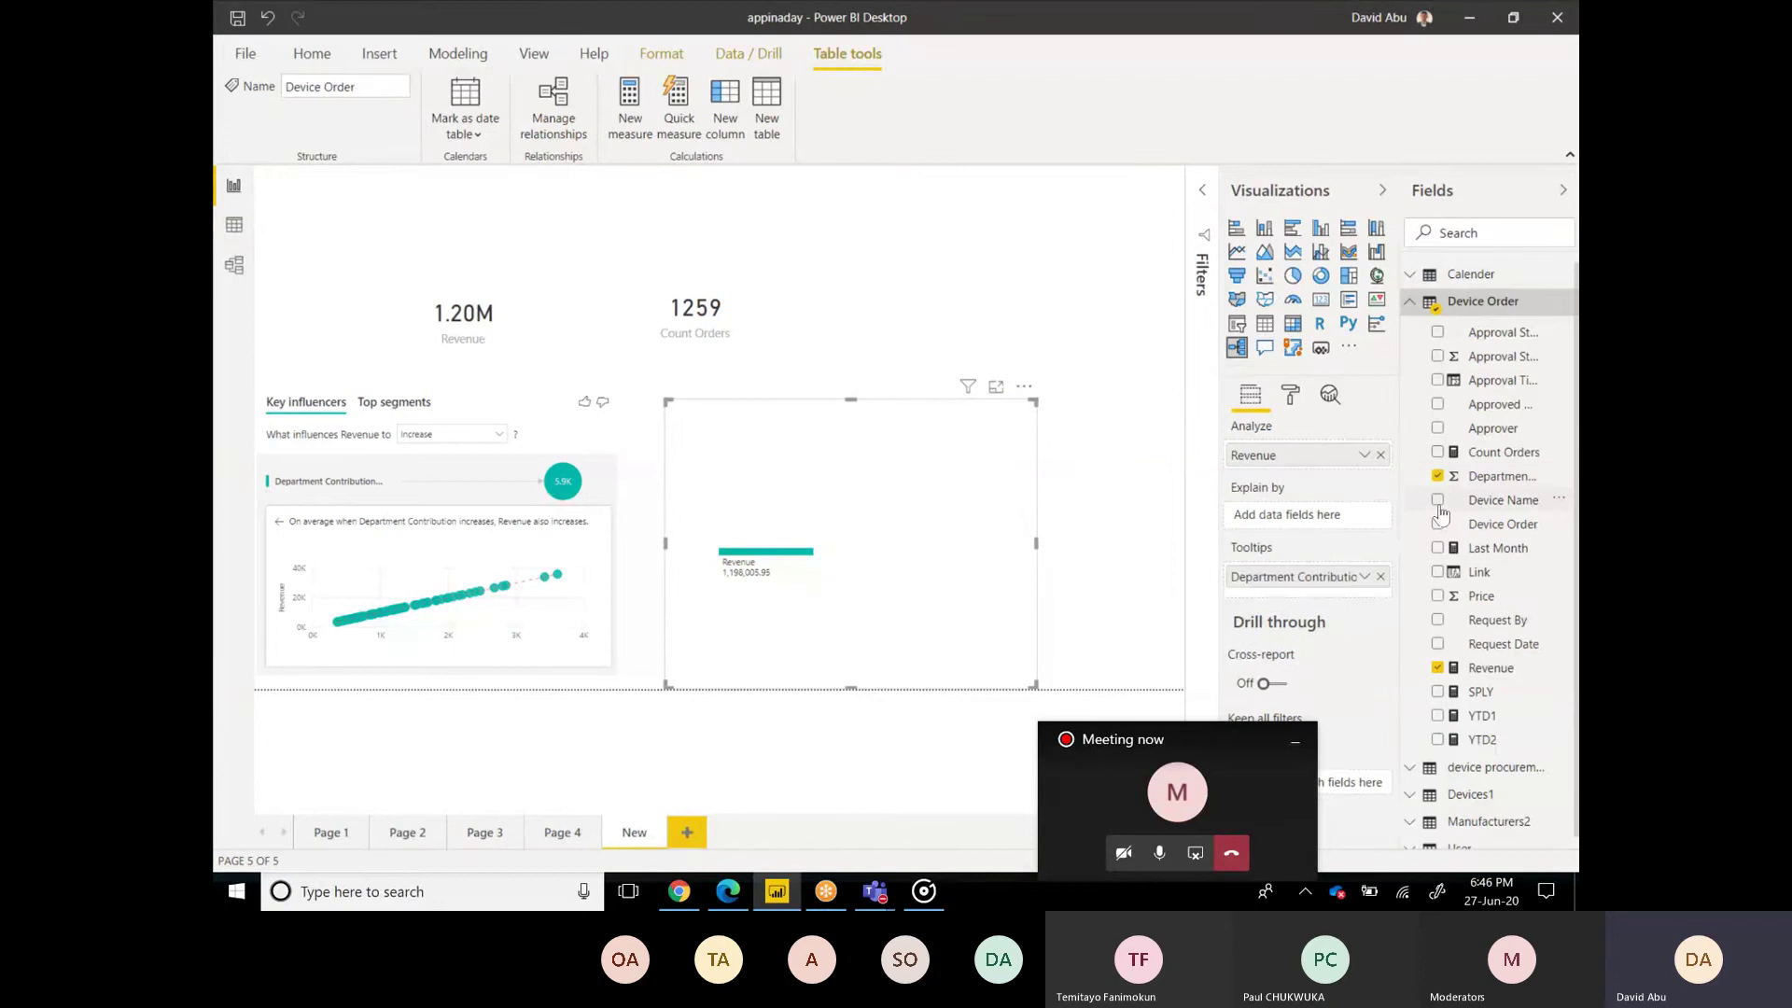
pyautogui.click(1437, 501)
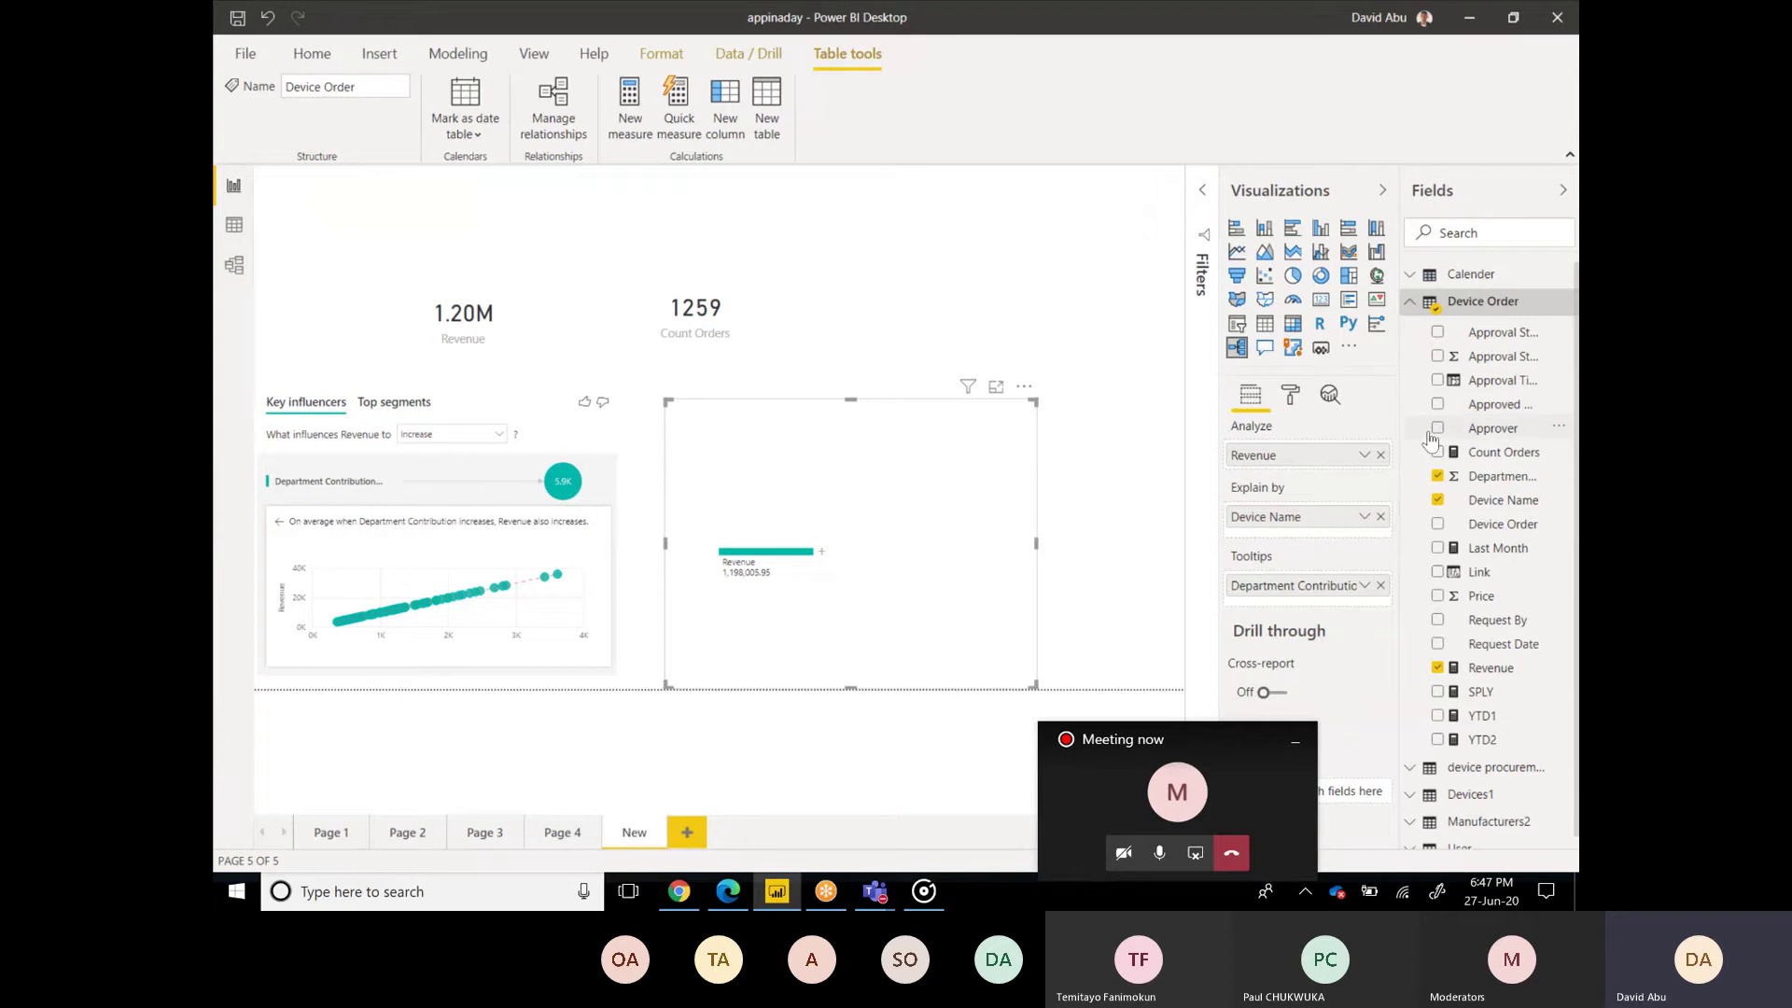
pyautogui.click(1411, 302)
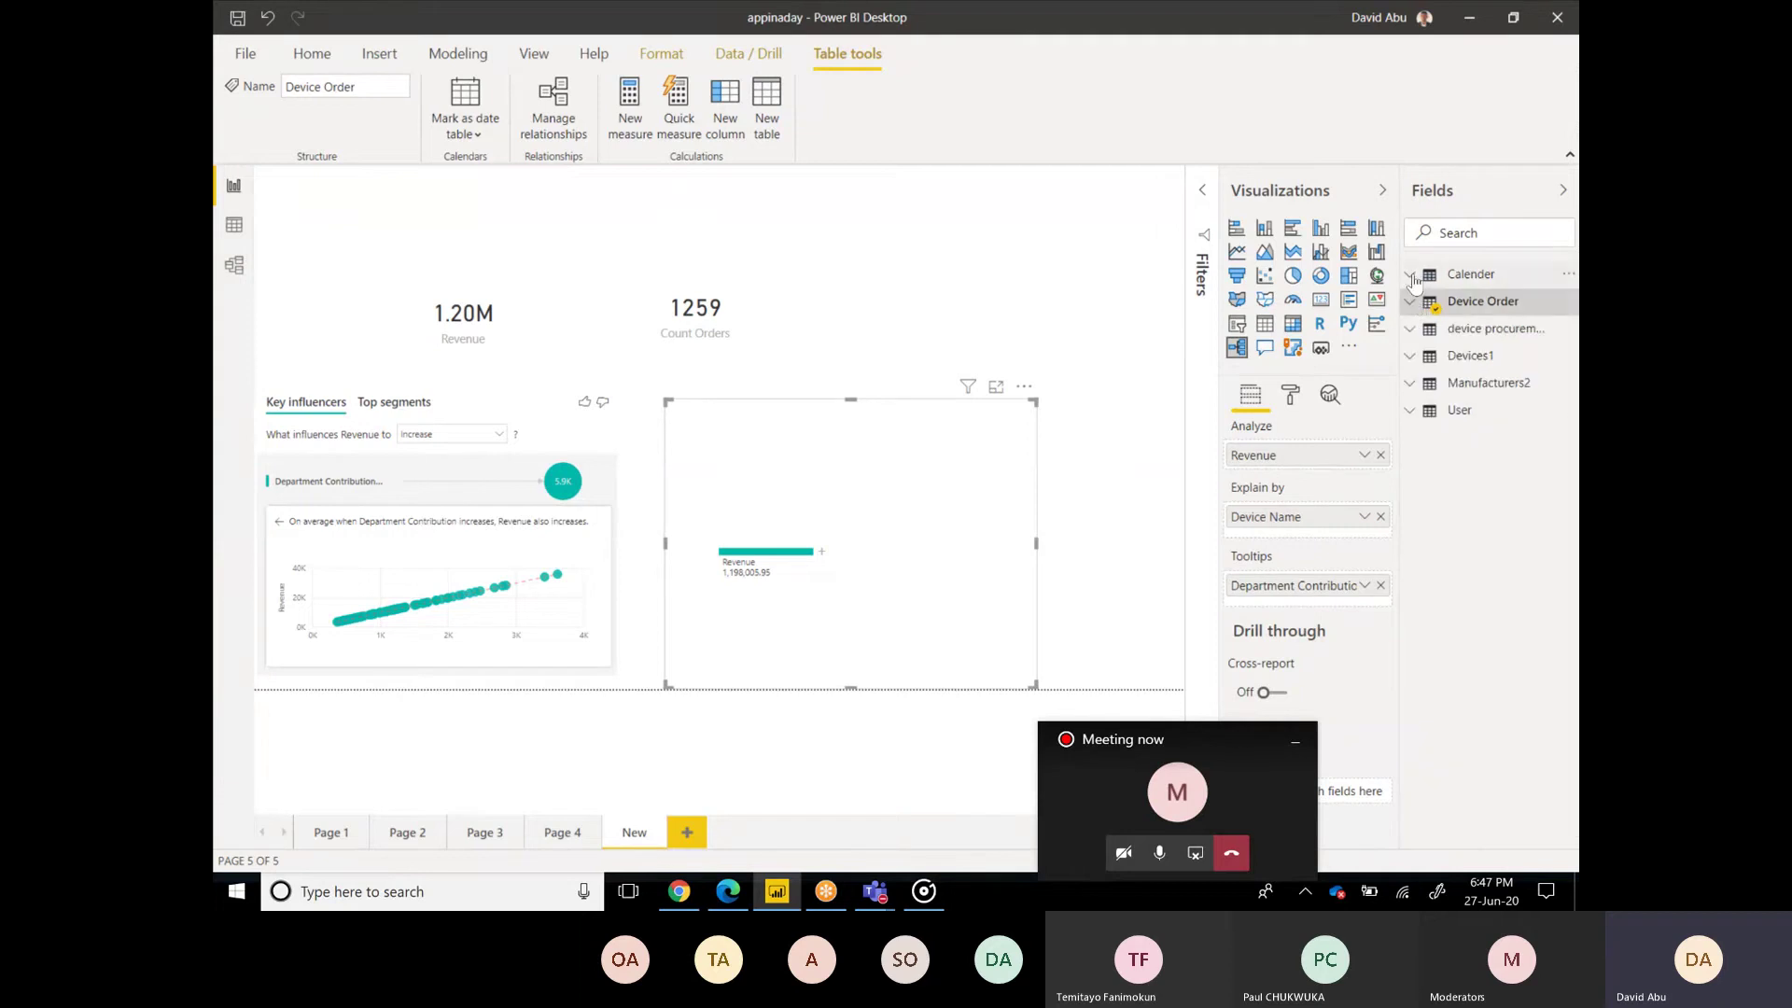
pyautogui.click(1412, 276)
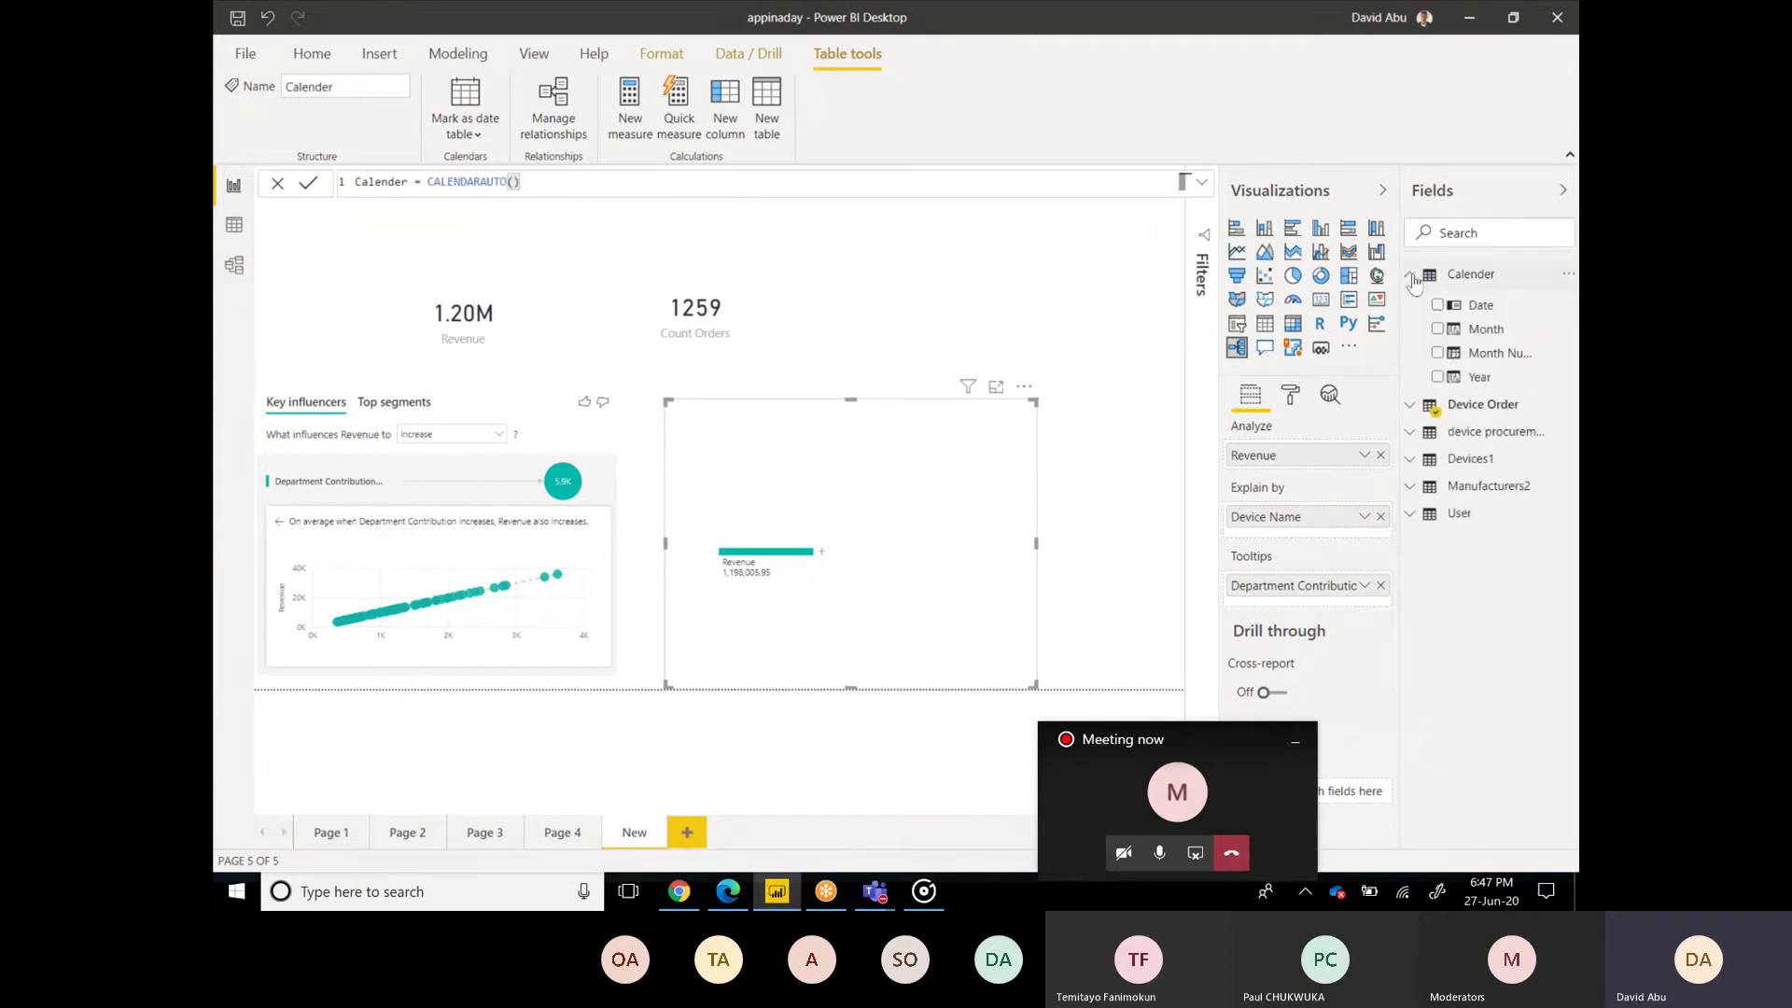
pyautogui.click(1438, 330)
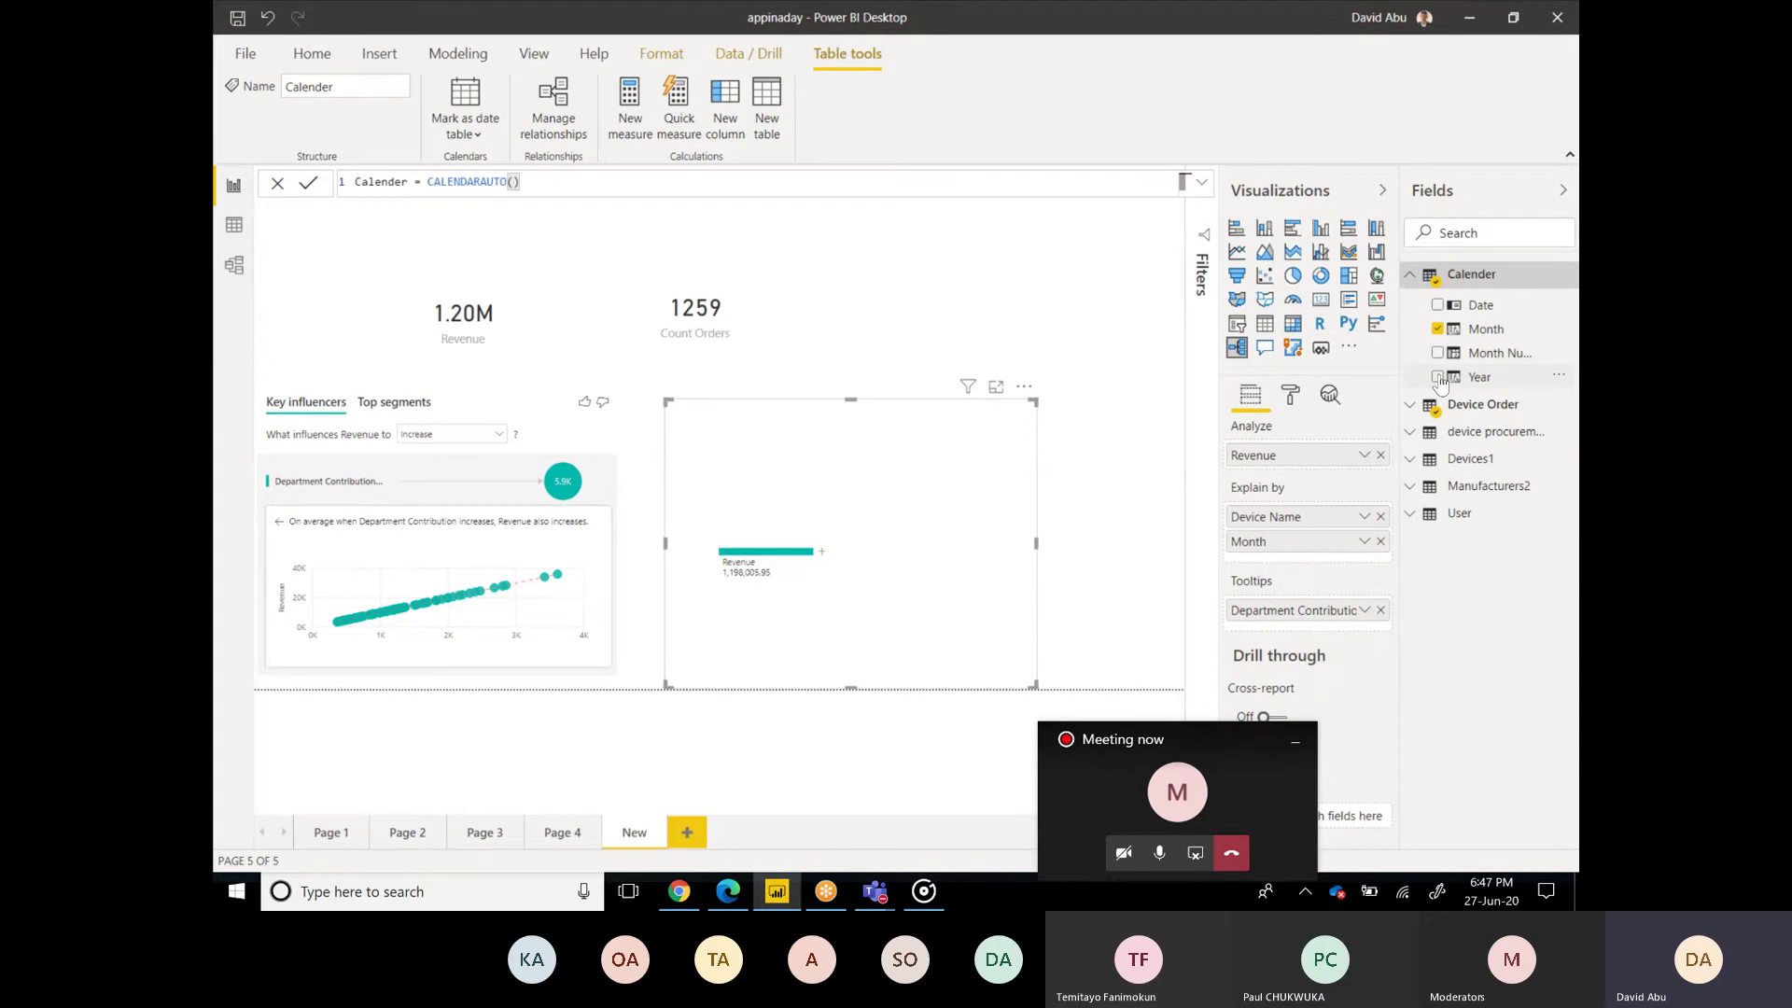
pyautogui.click(1439, 377)
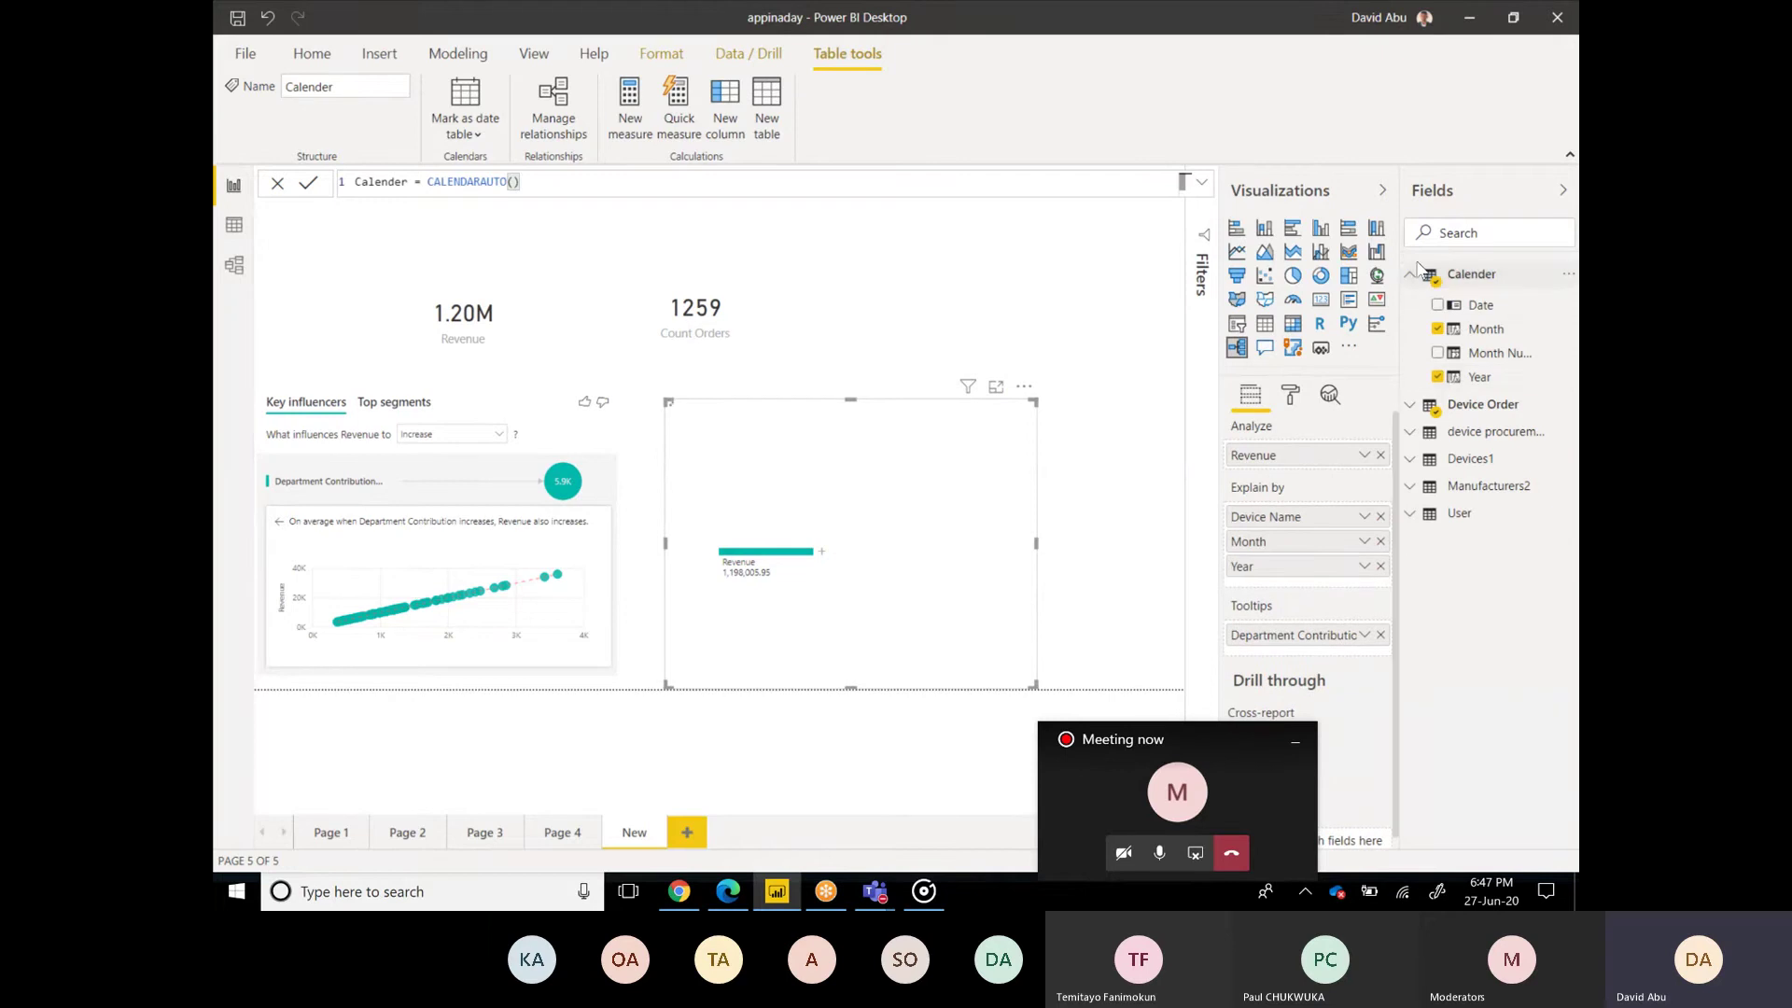
# Step: Add the Name field from the Manufacturers2 table to the Decomposition tree's Explain by fields
pyautogui.click(1416, 273)
pyautogui.click(1416, 414)
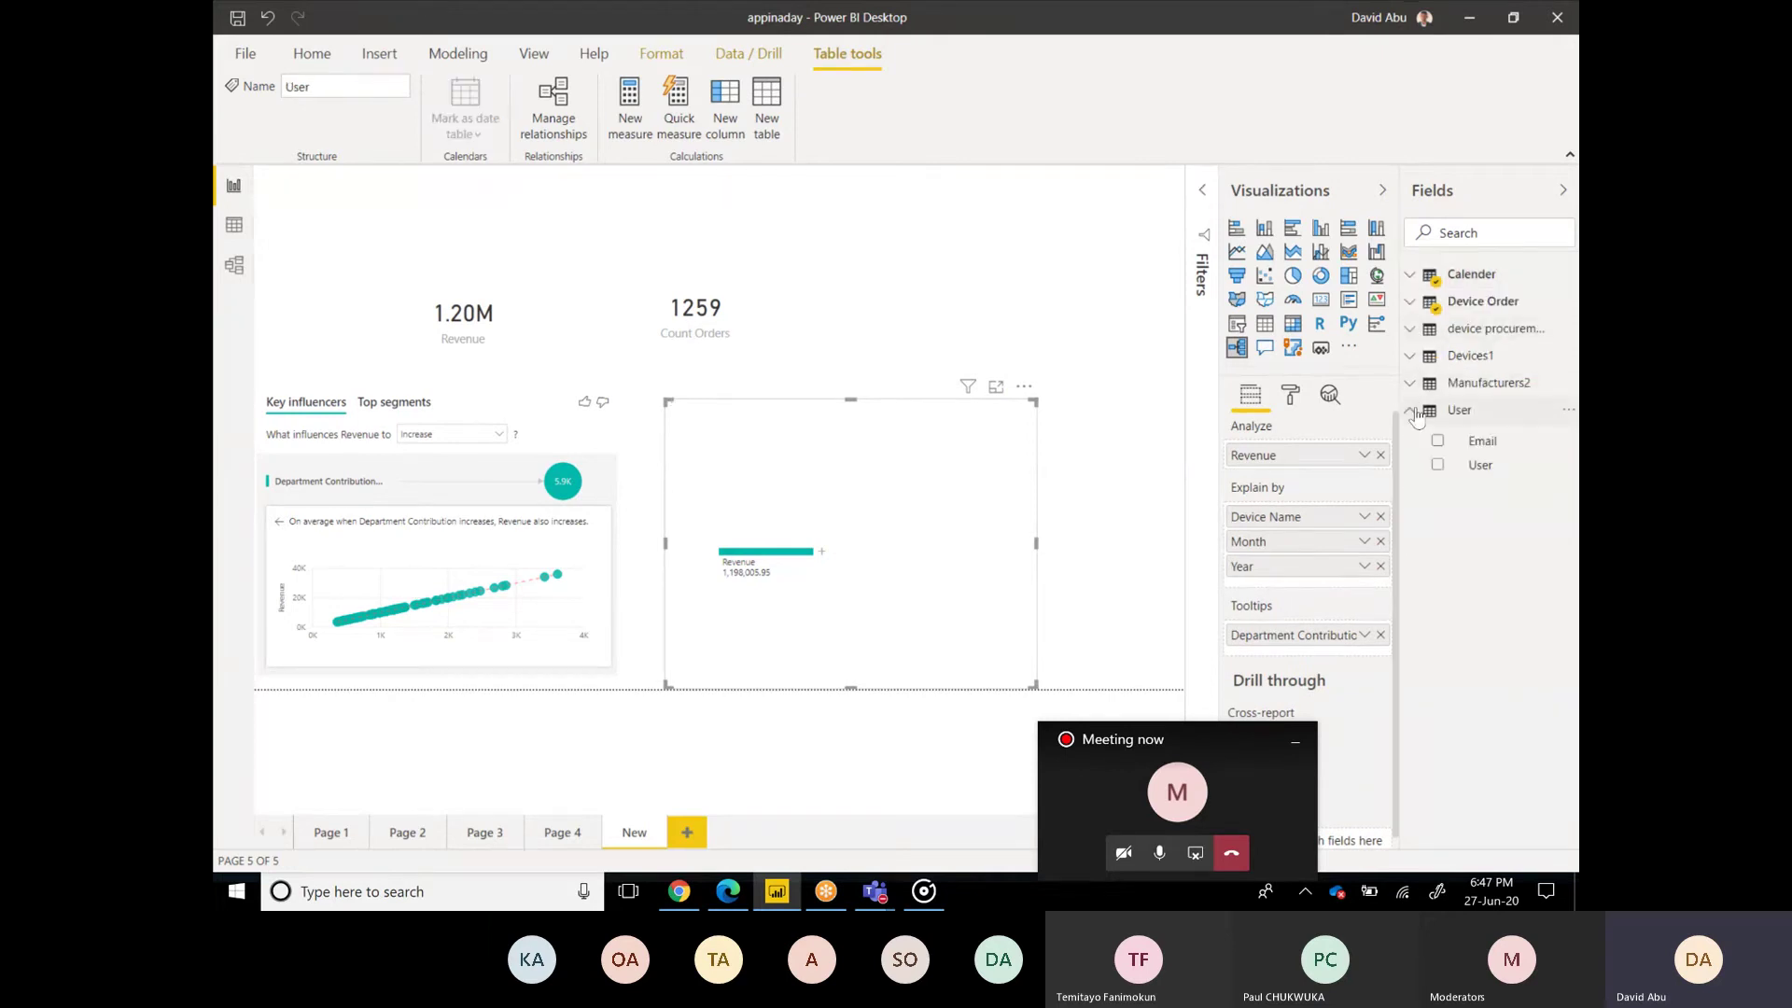
pyautogui.click(1411, 411)
pyautogui.click(1410, 384)
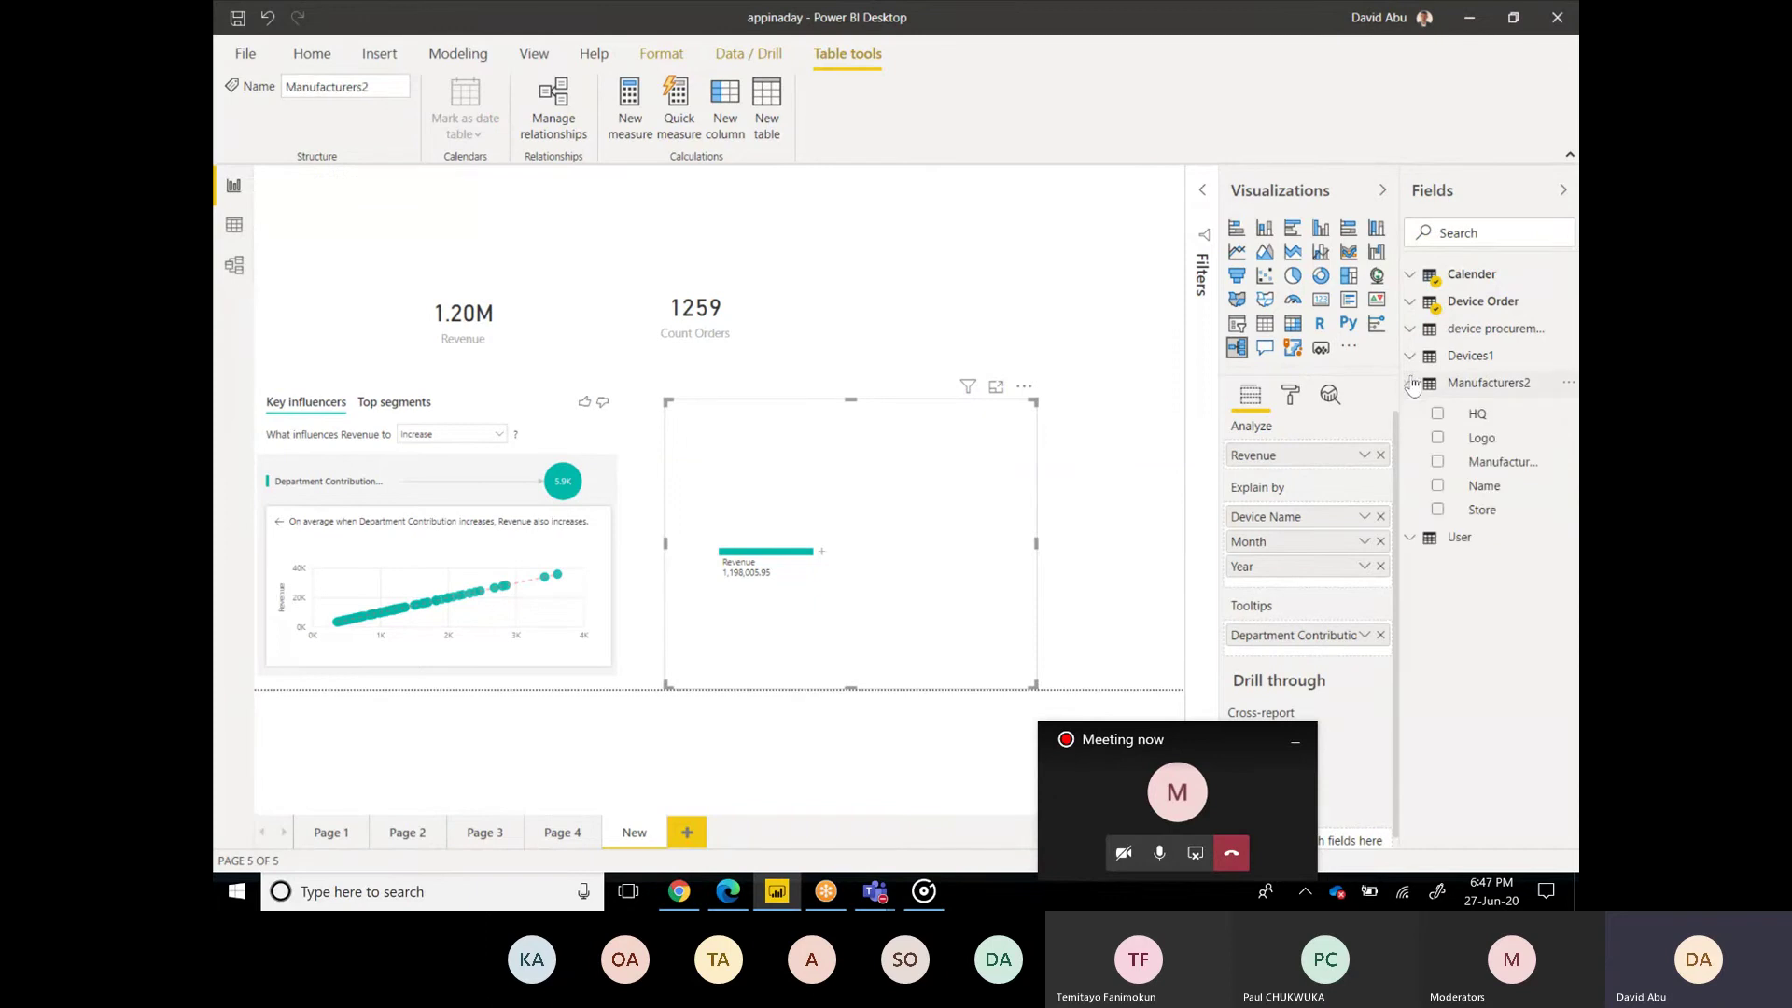
pyautogui.click(1437, 485)
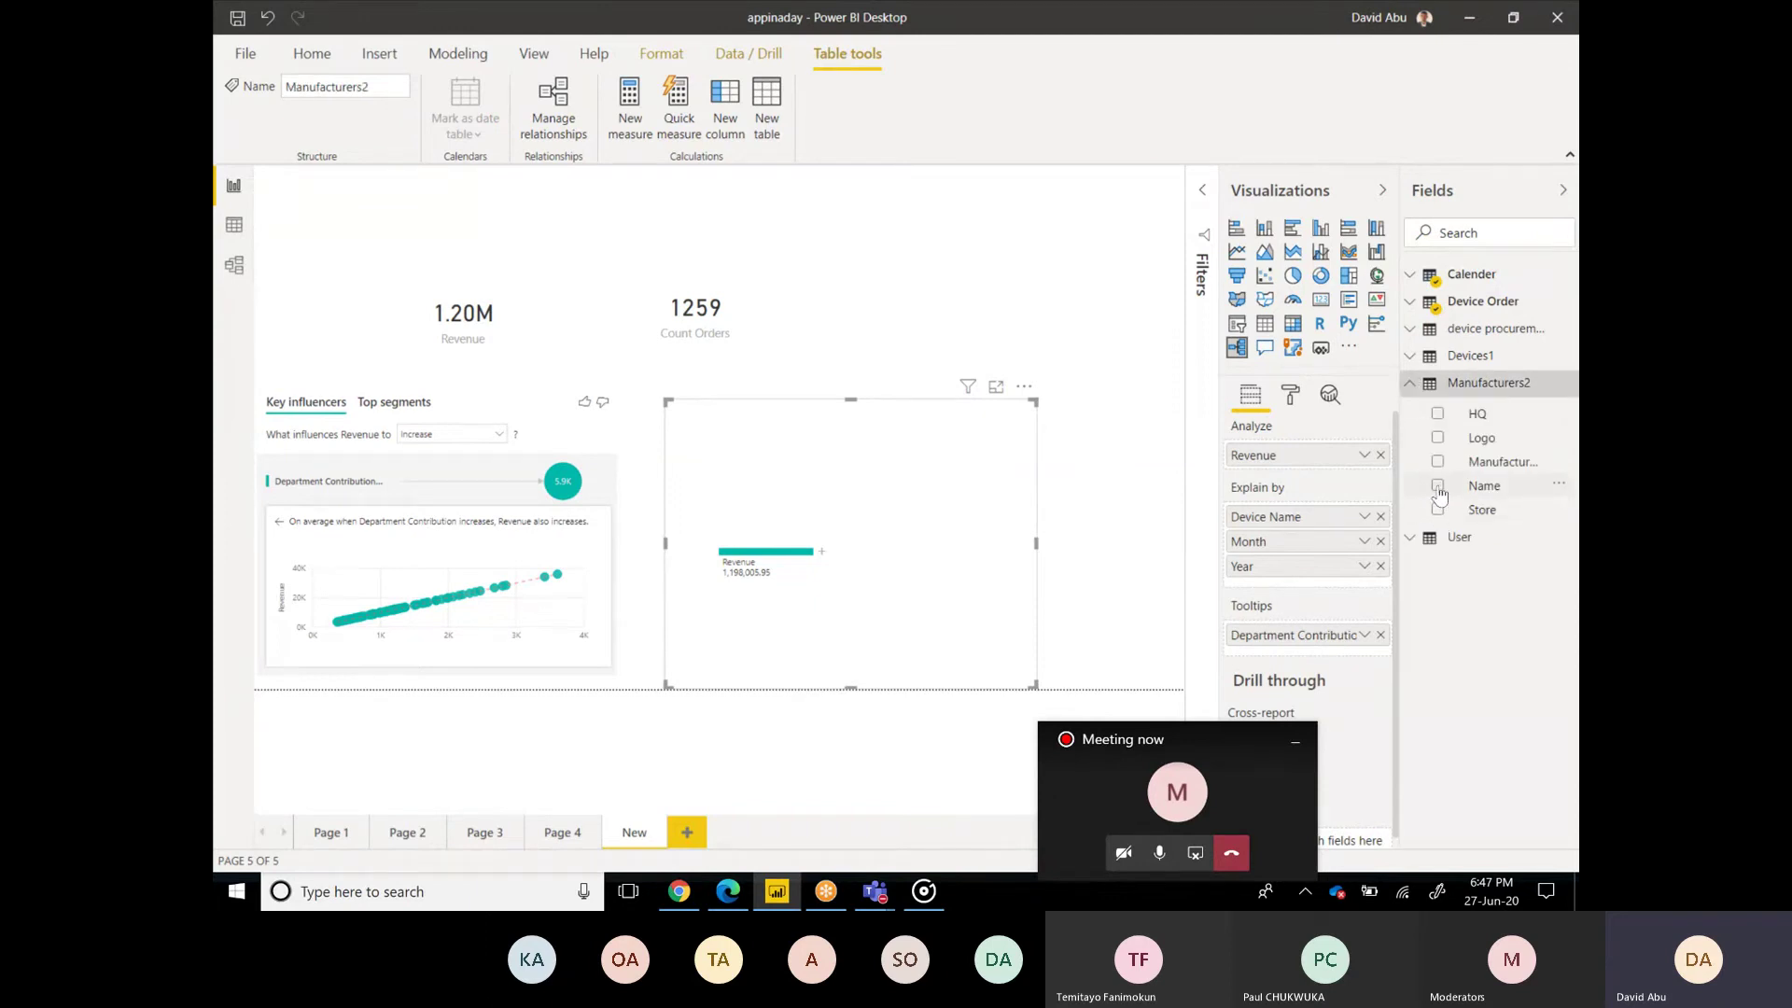
pyautogui.click(1410, 385)
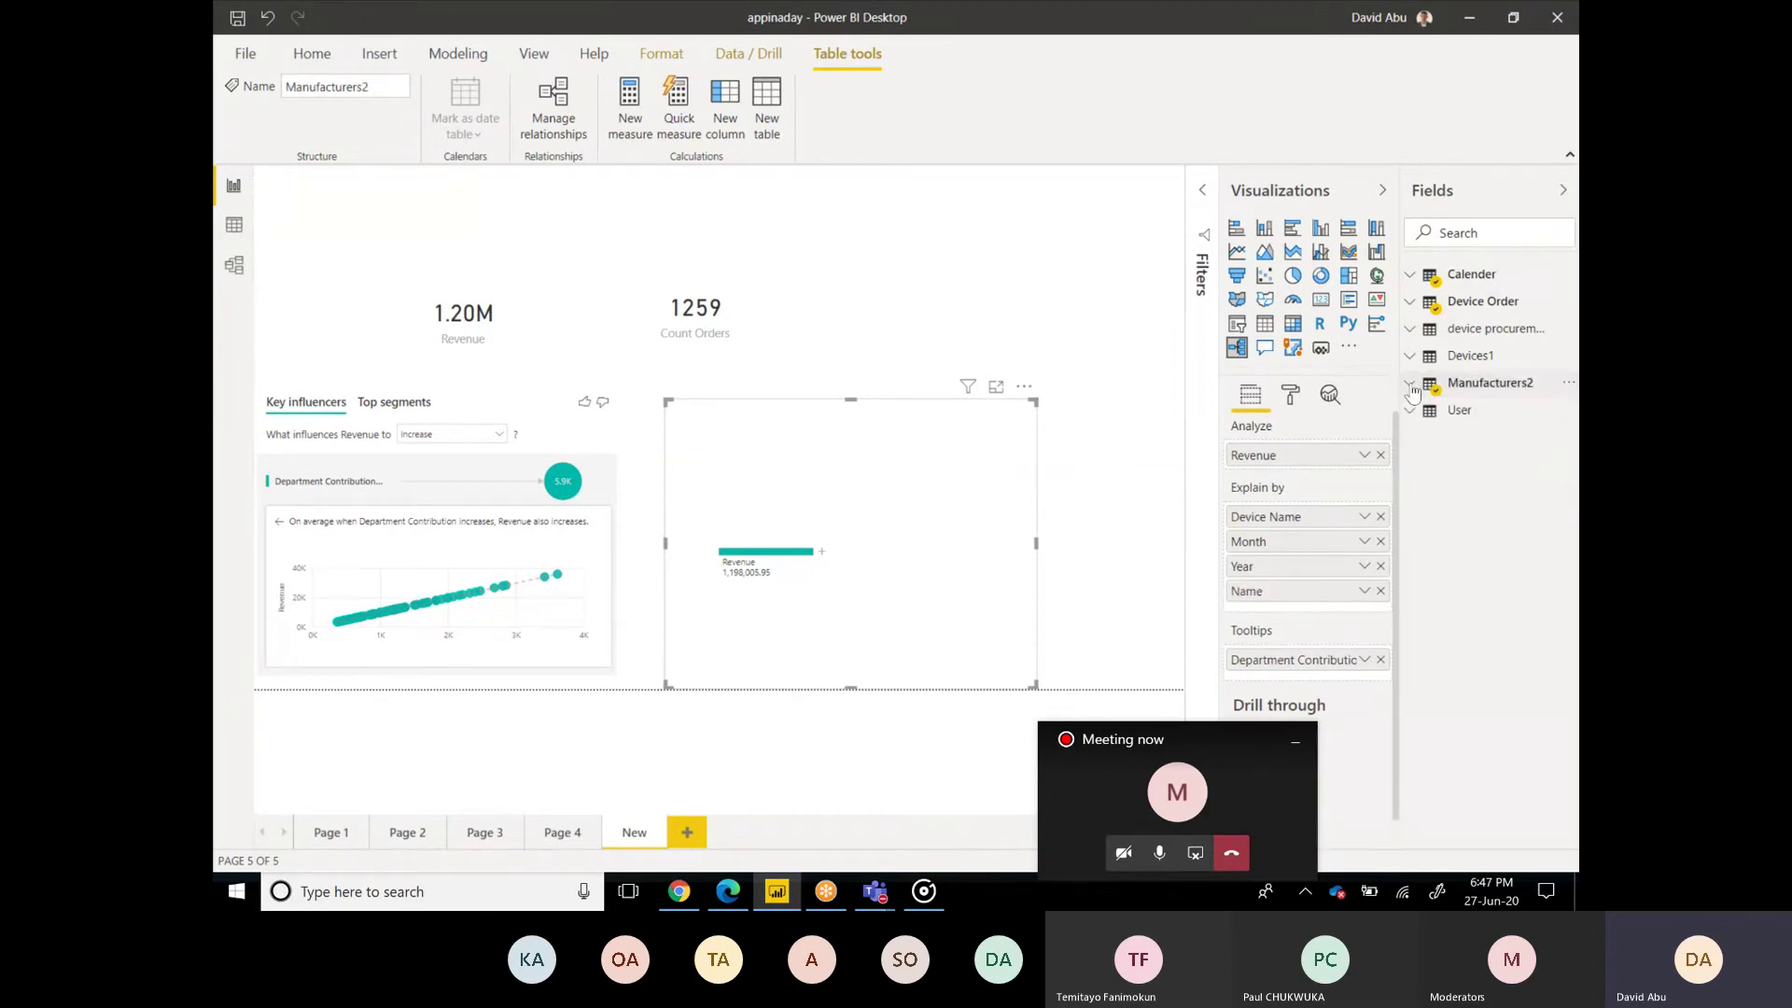
# Step: Break Revenue down by High value and 2018 by Device Name, widening the Decomposition tree to fit both levels
pyautogui.click(821, 555)
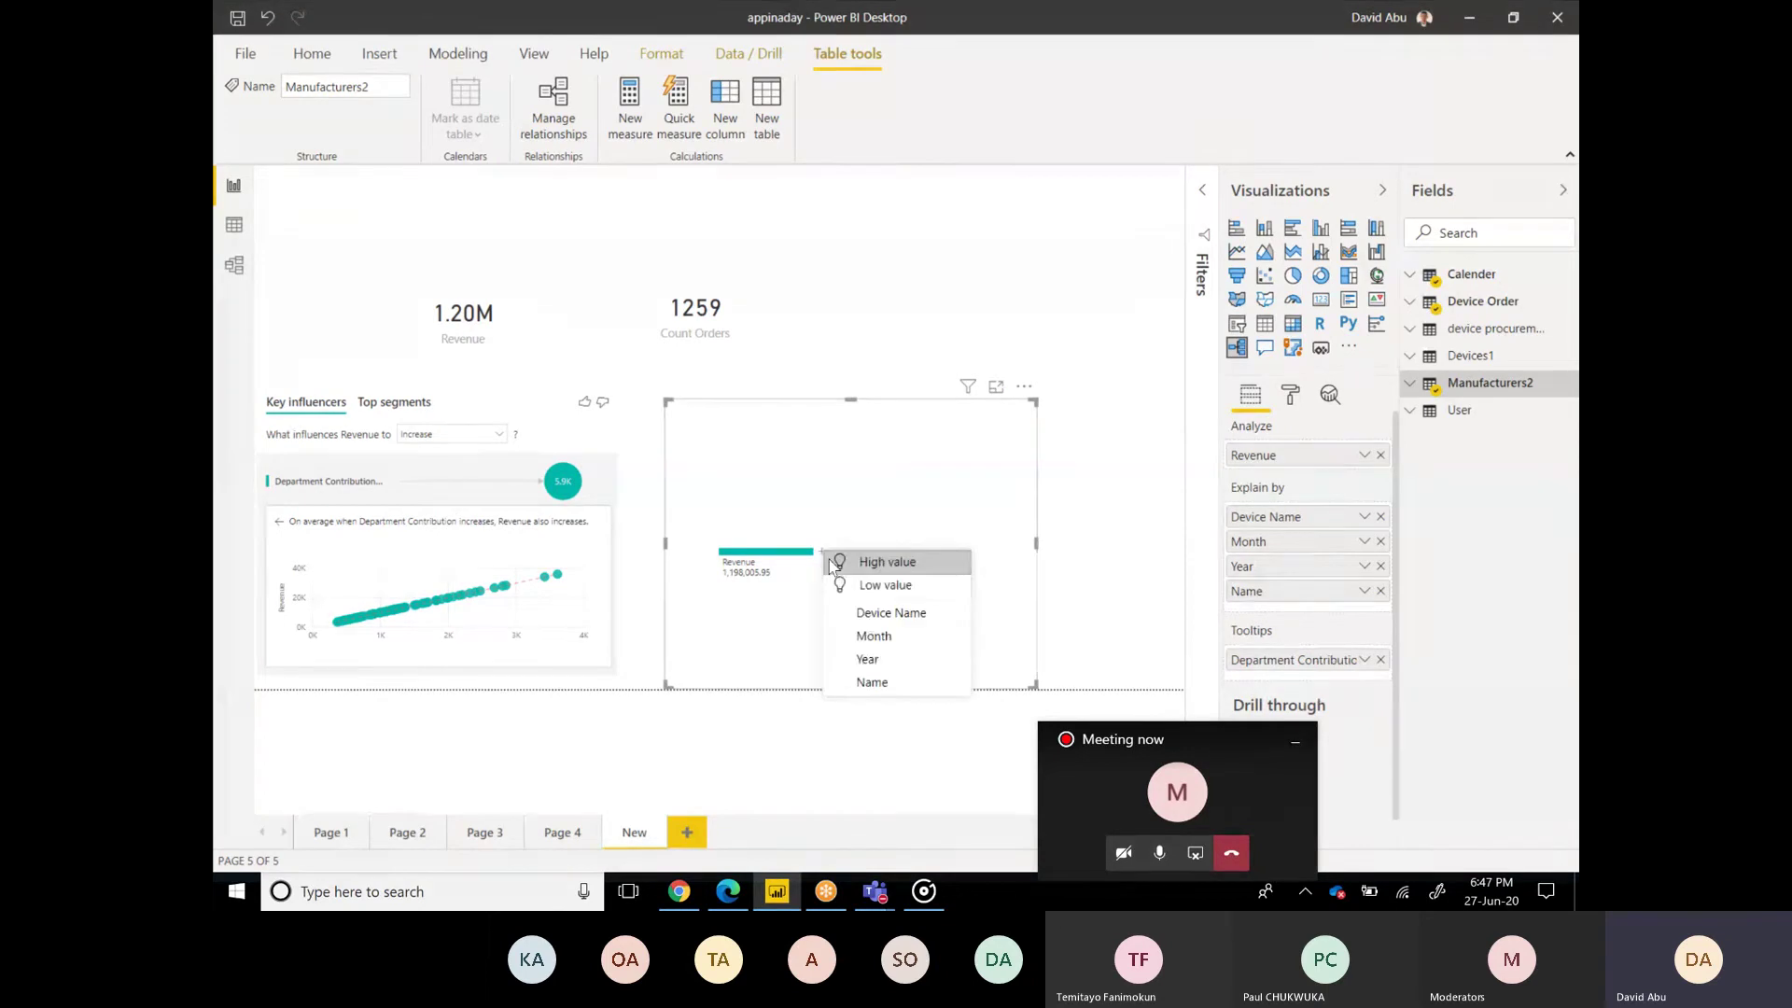
pyautogui.click(884, 569)
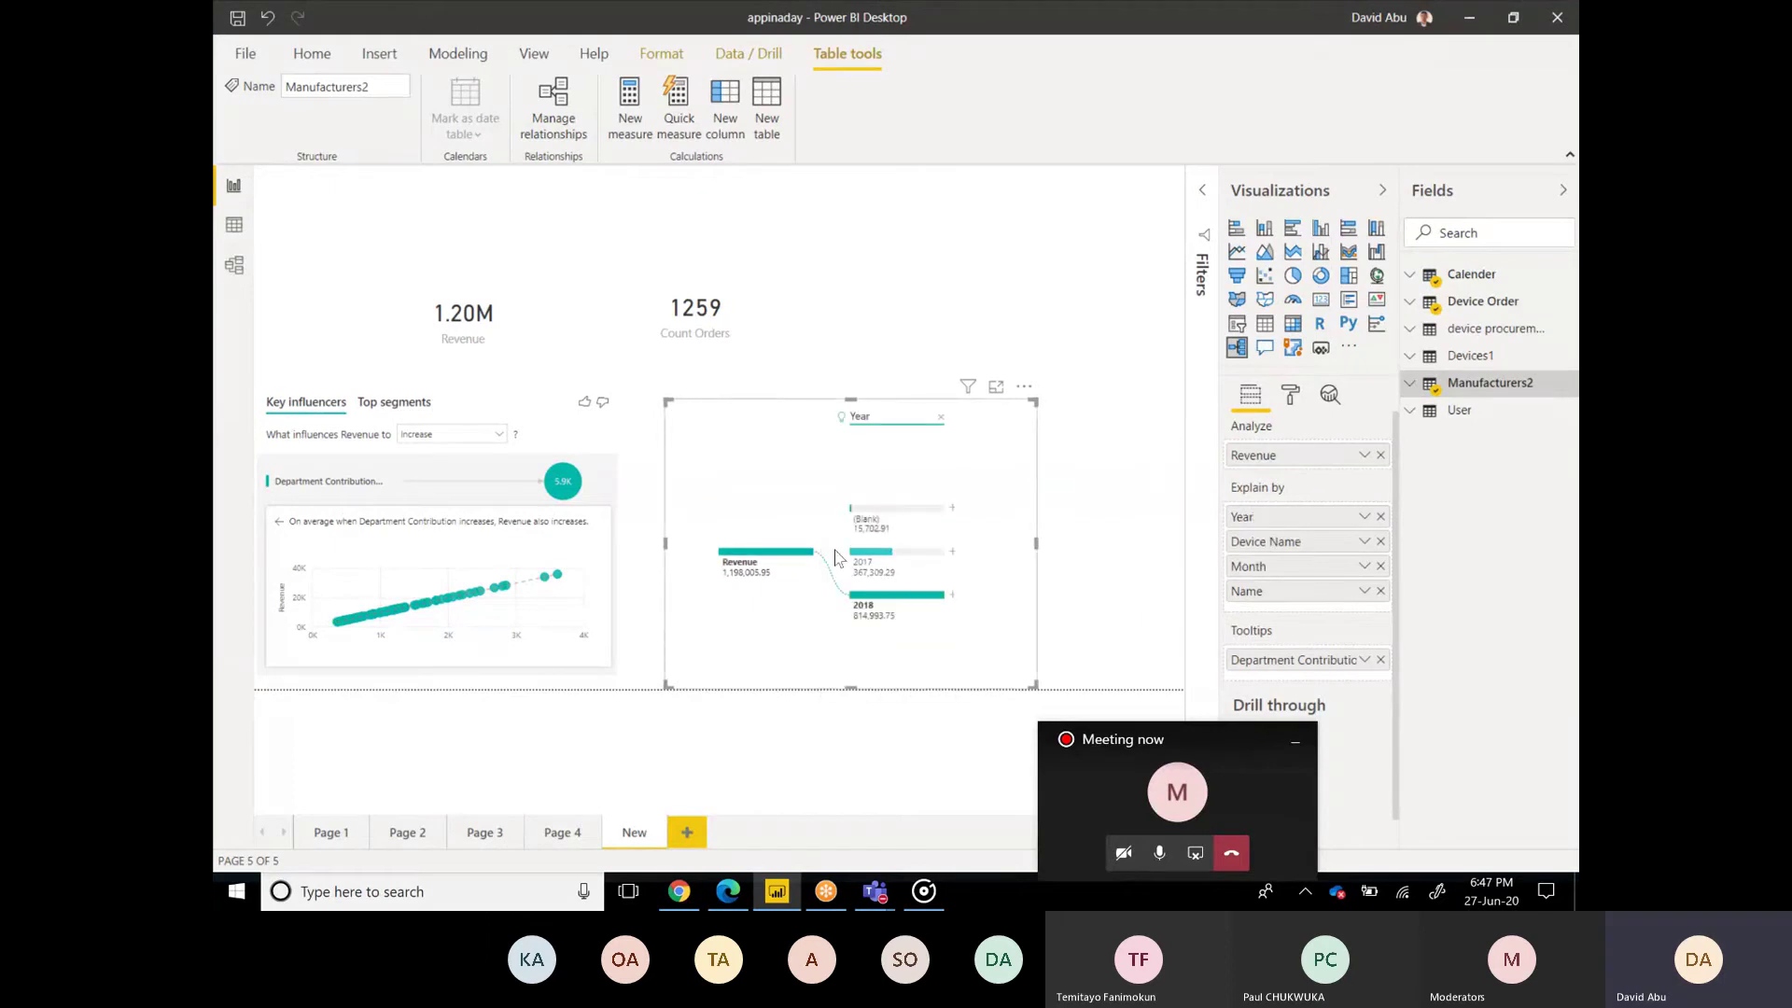
pyautogui.click(952, 594)
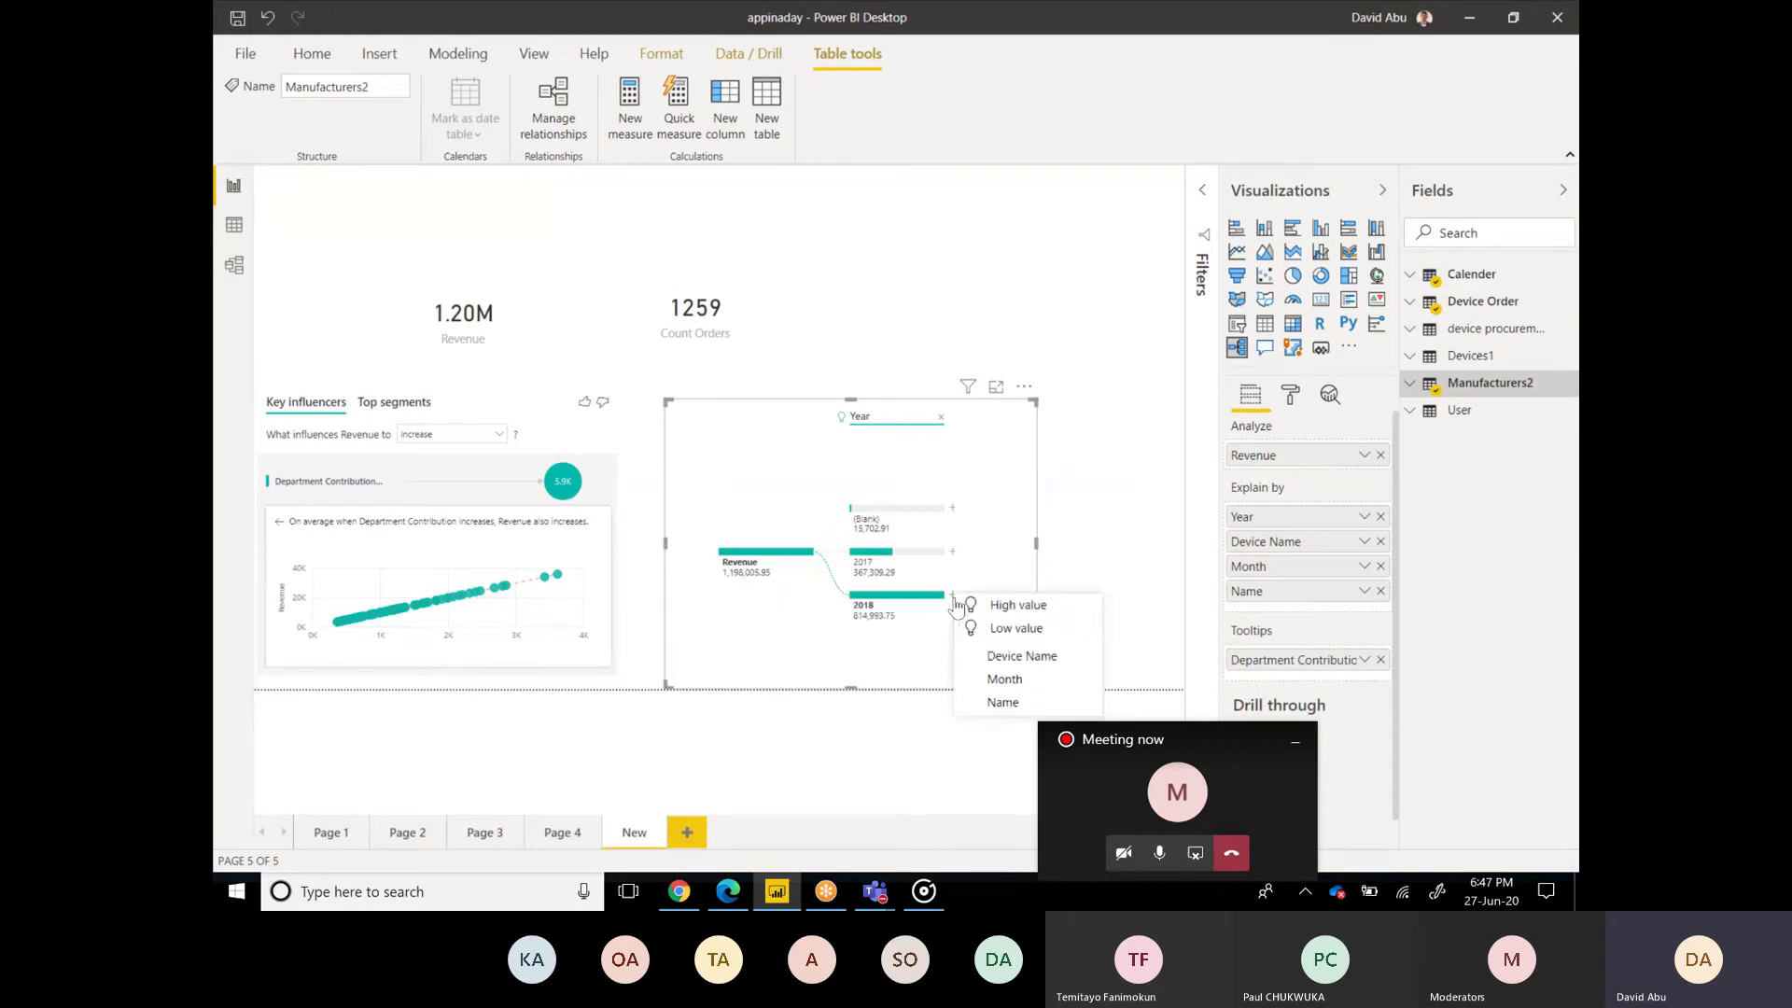
pyautogui.click(986, 663)
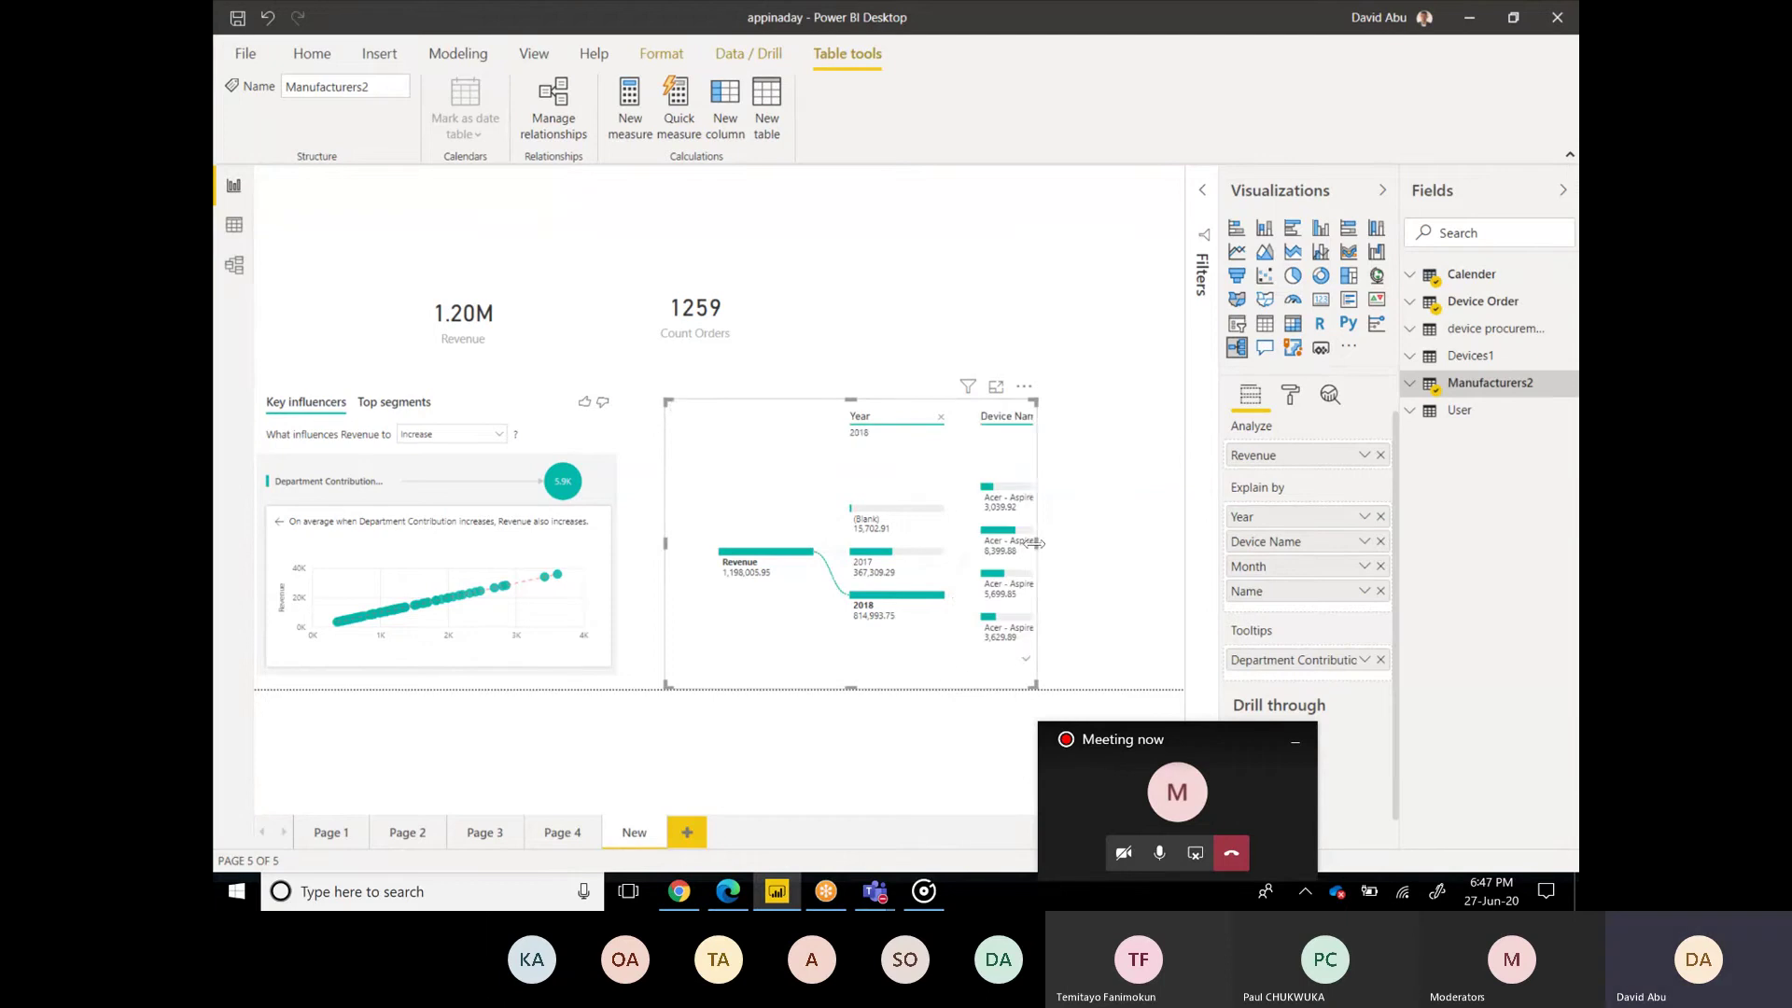
pyautogui.moveTo(1034, 542); pyautogui.dragTo(1176, 544)
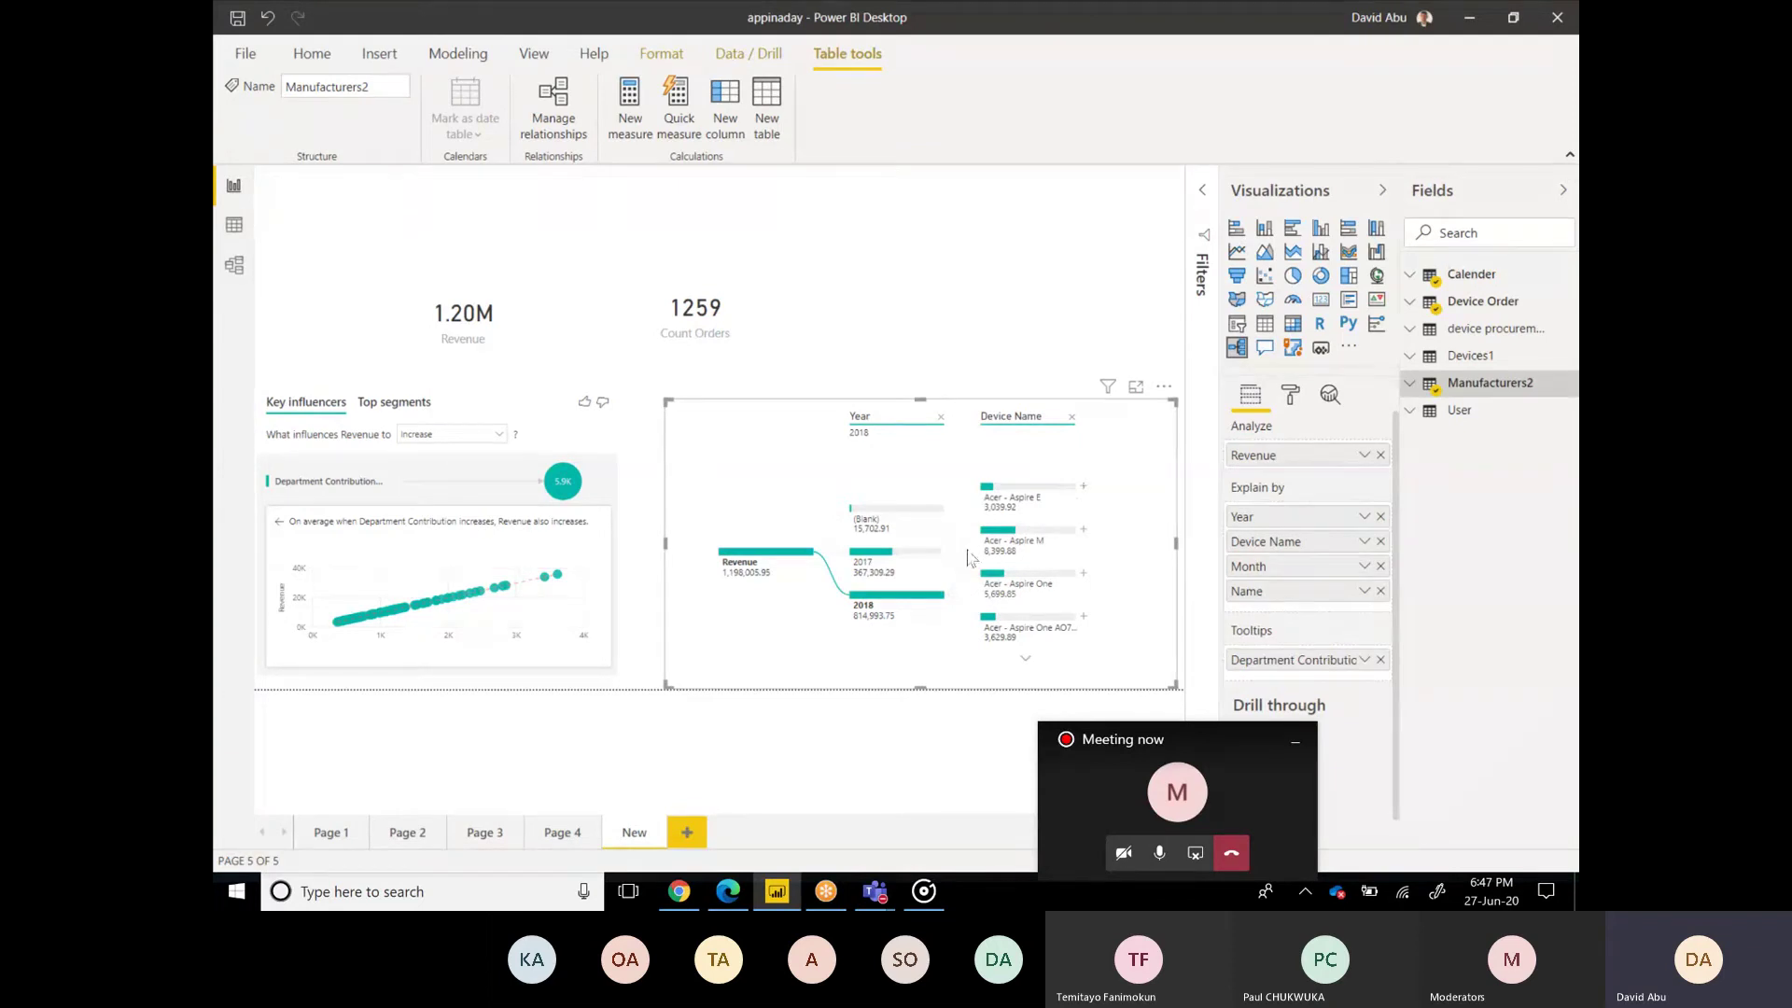
# Step: Collapse and re-expand the Revenue node, and remove the Year level from the Decomposition tree
pyautogui.click(812, 555)
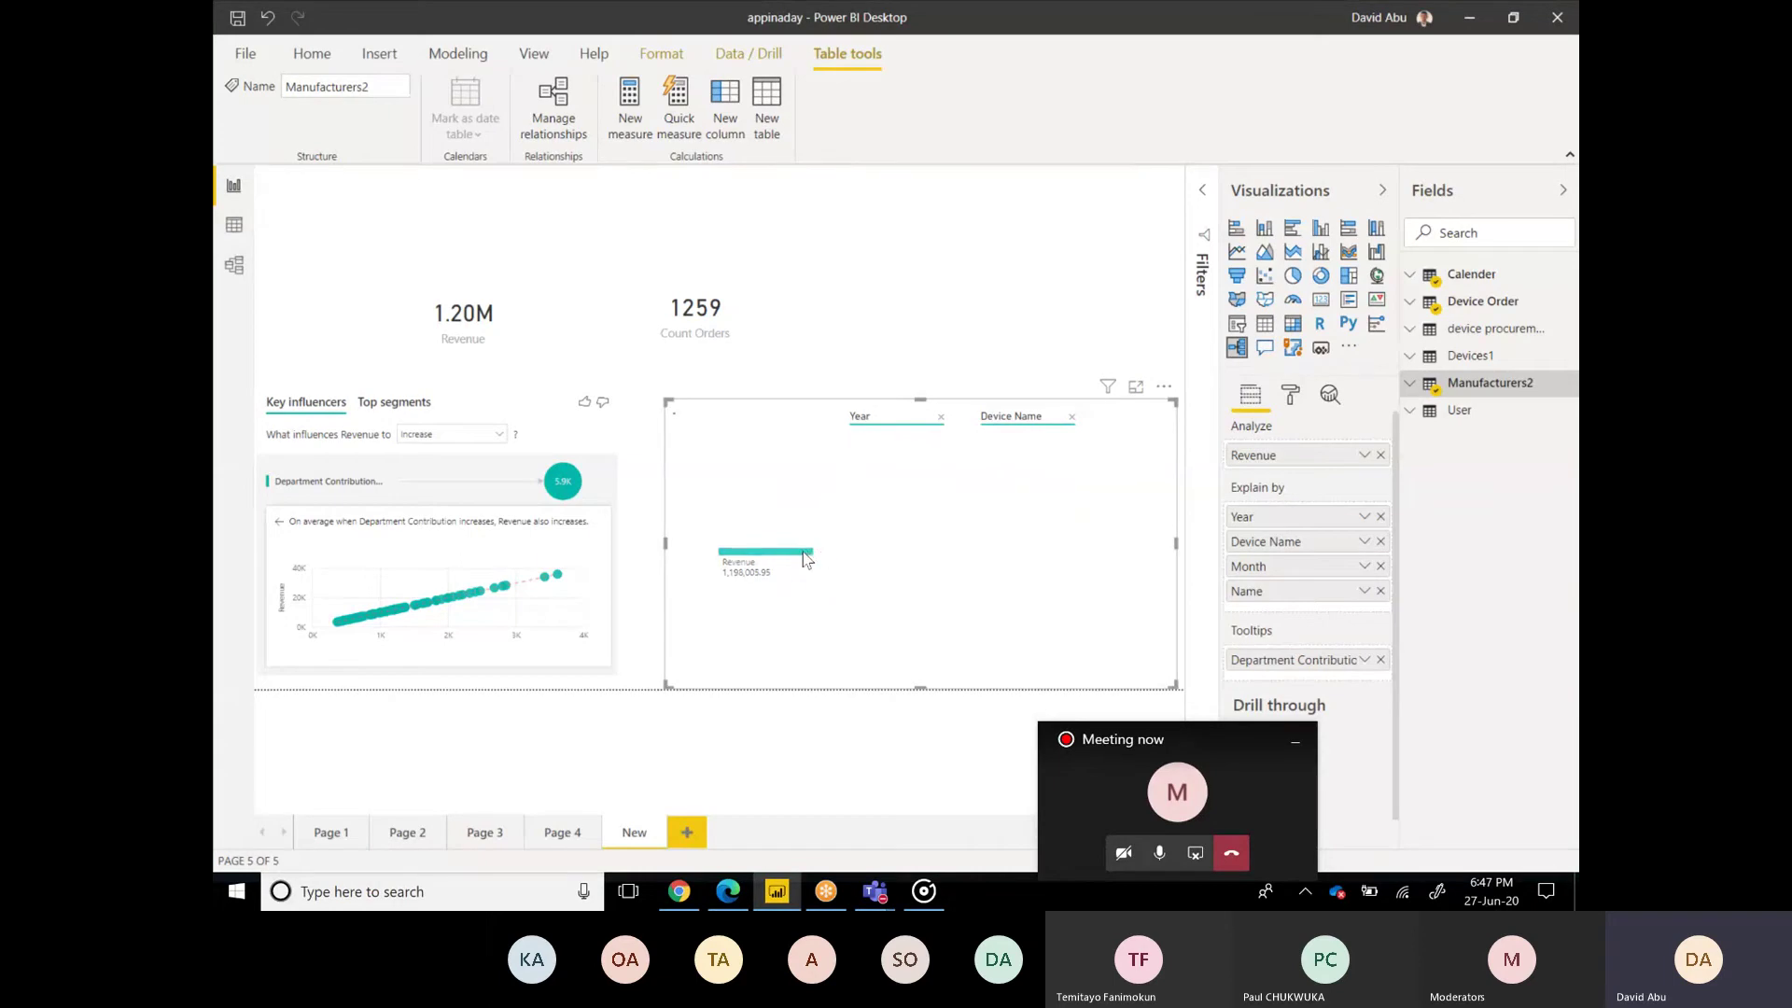
pyautogui.click(809, 558)
pyautogui.click(868, 508)
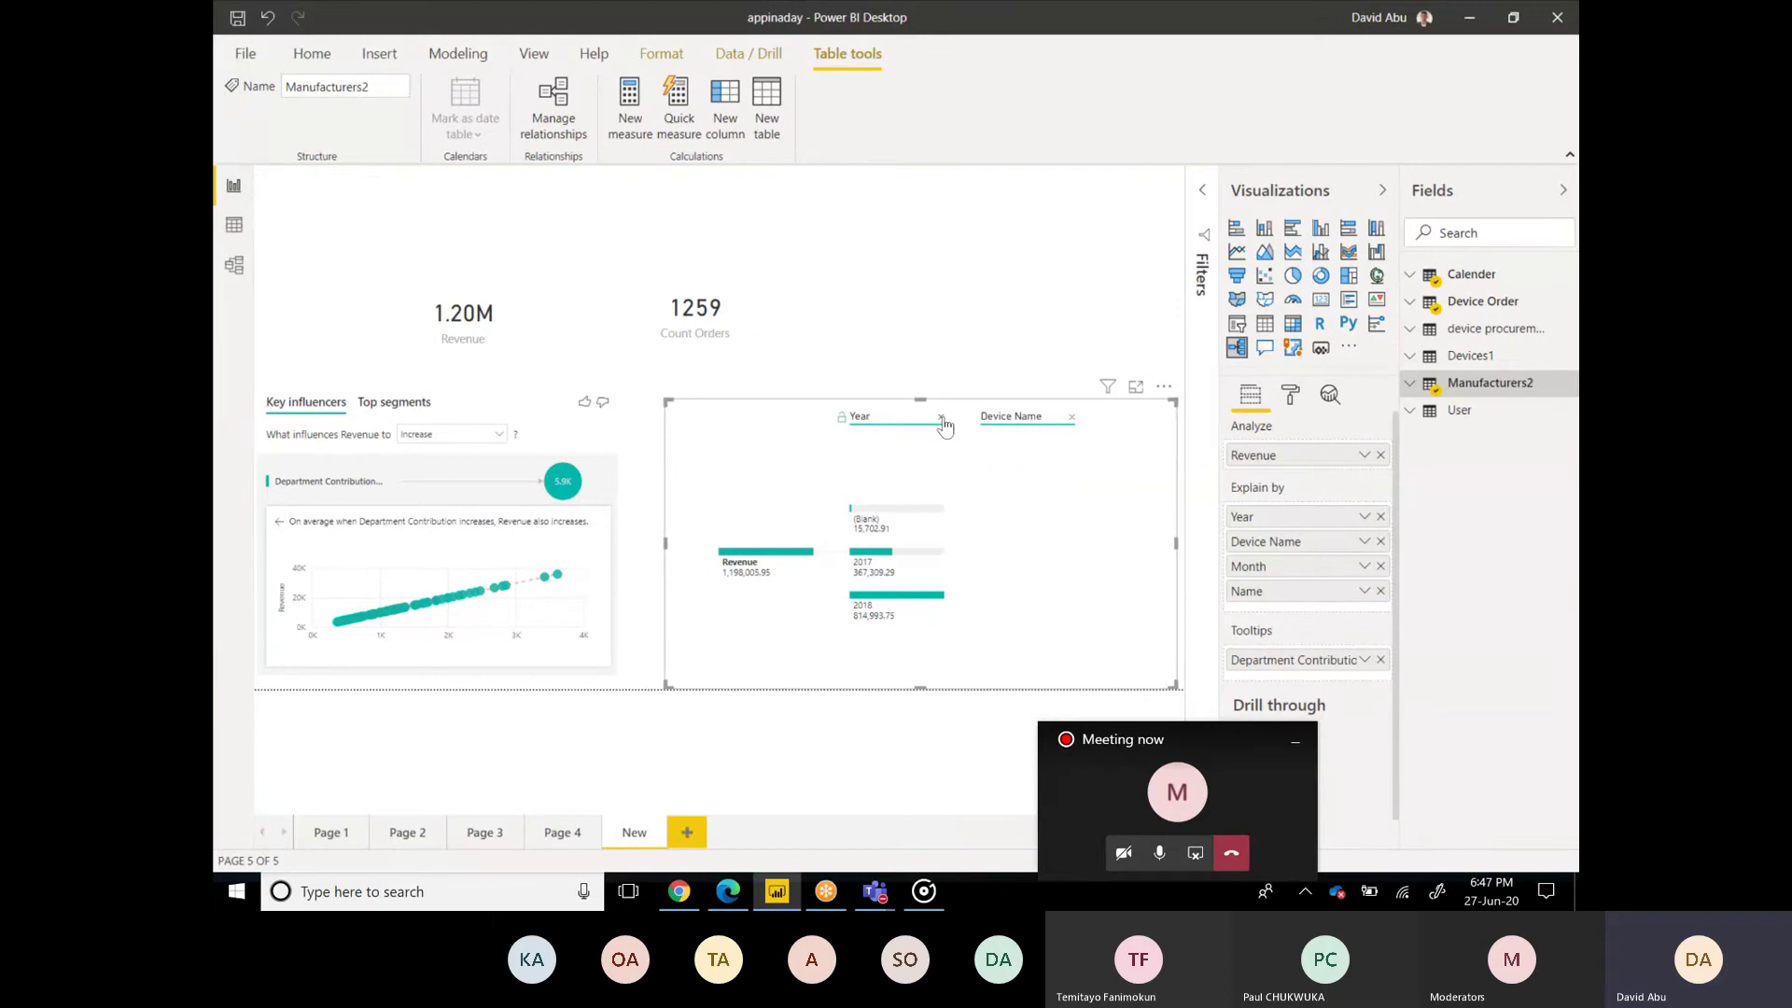
pyautogui.click(941, 417)
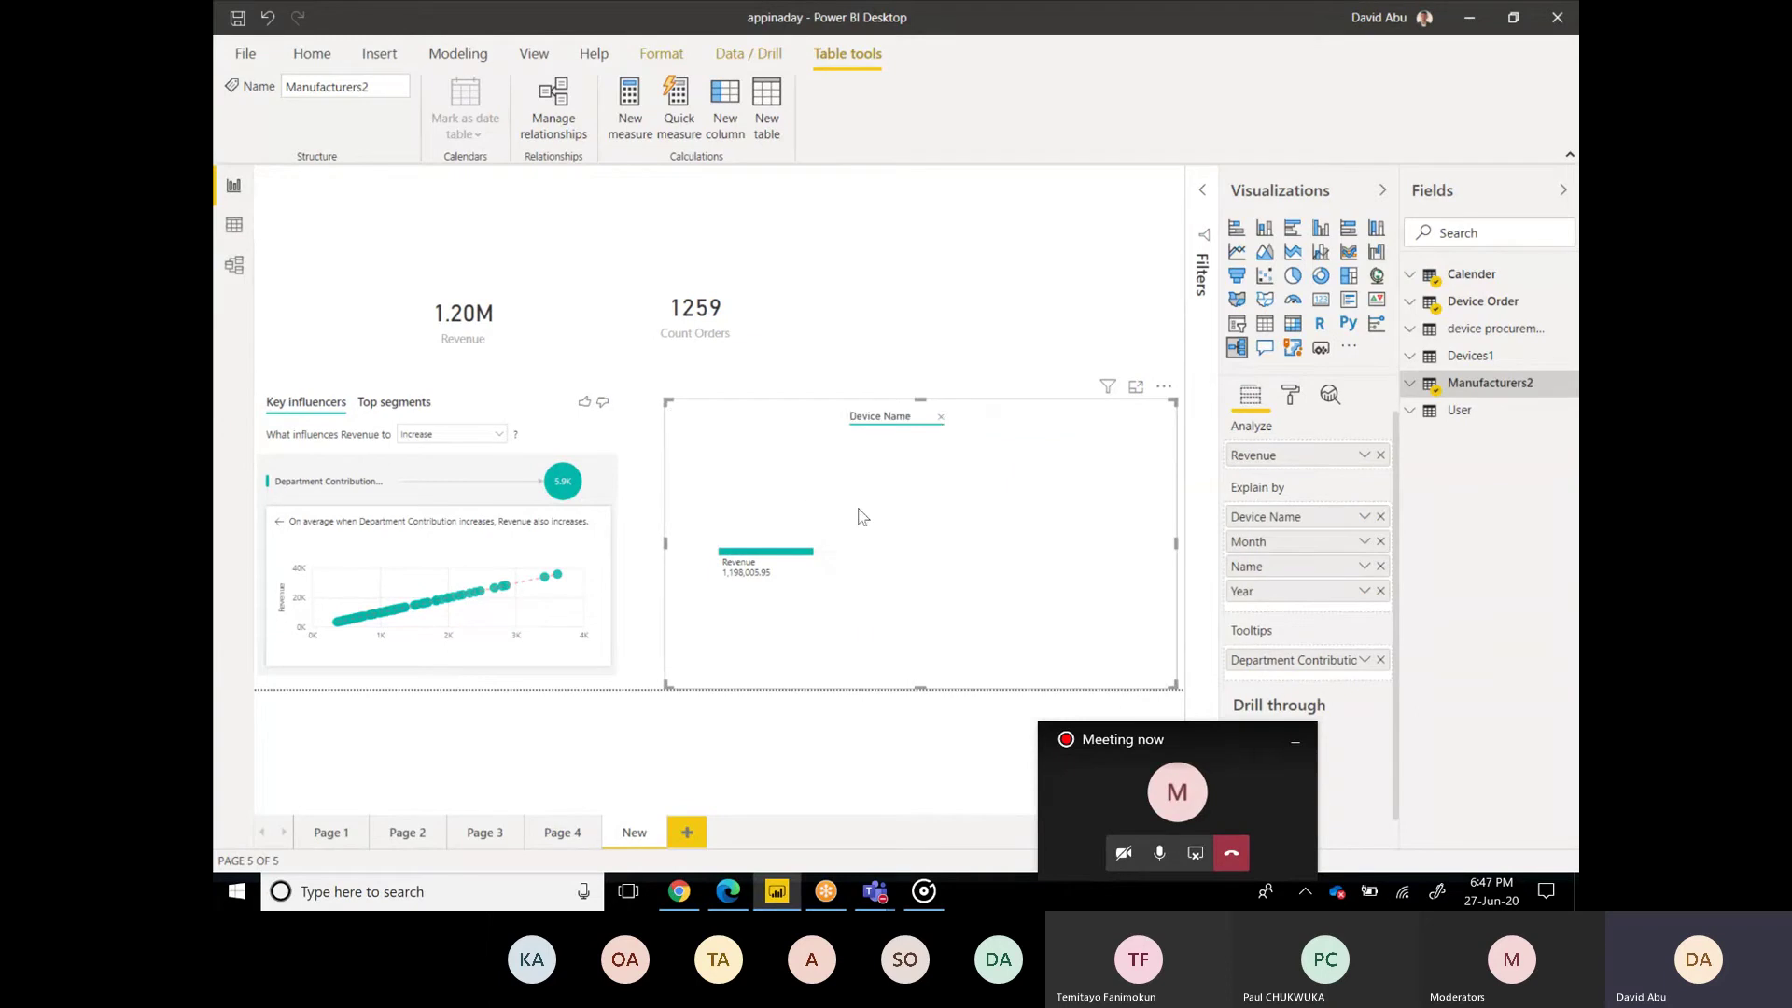
# Step: Expand Revenue by Device Name and break Acer - Aspire E down by Month
pyautogui.click(789, 560)
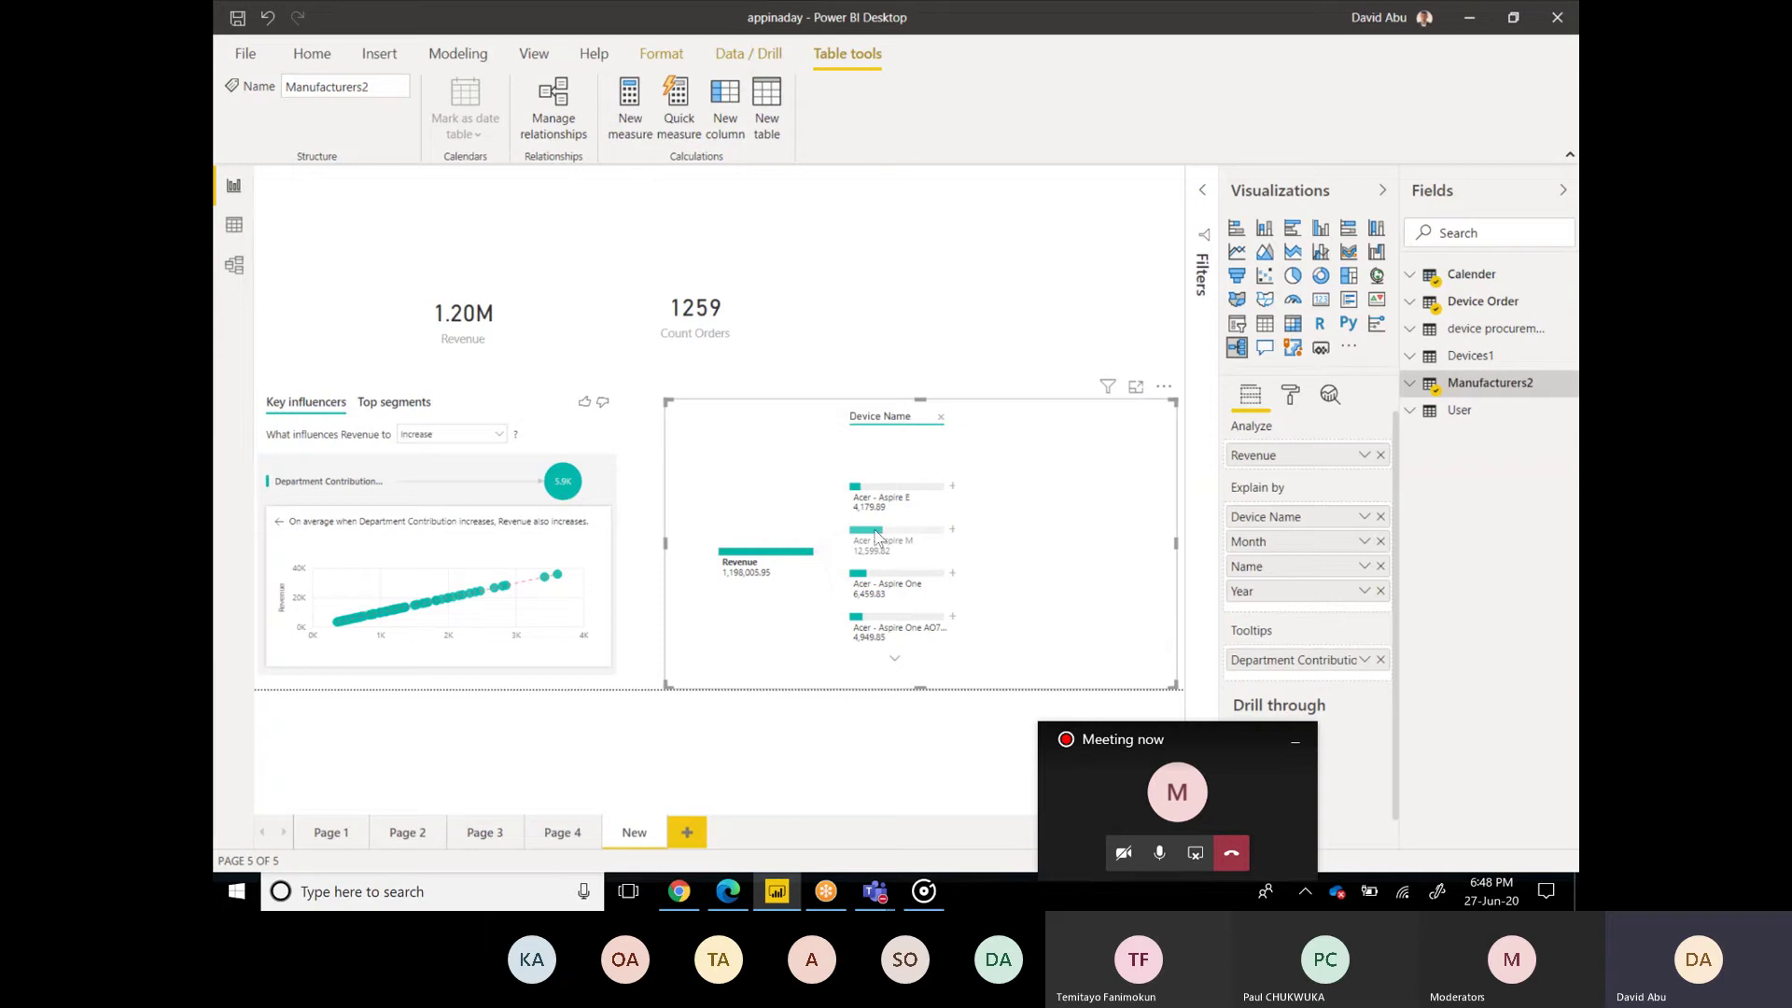
pyautogui.click(953, 489)
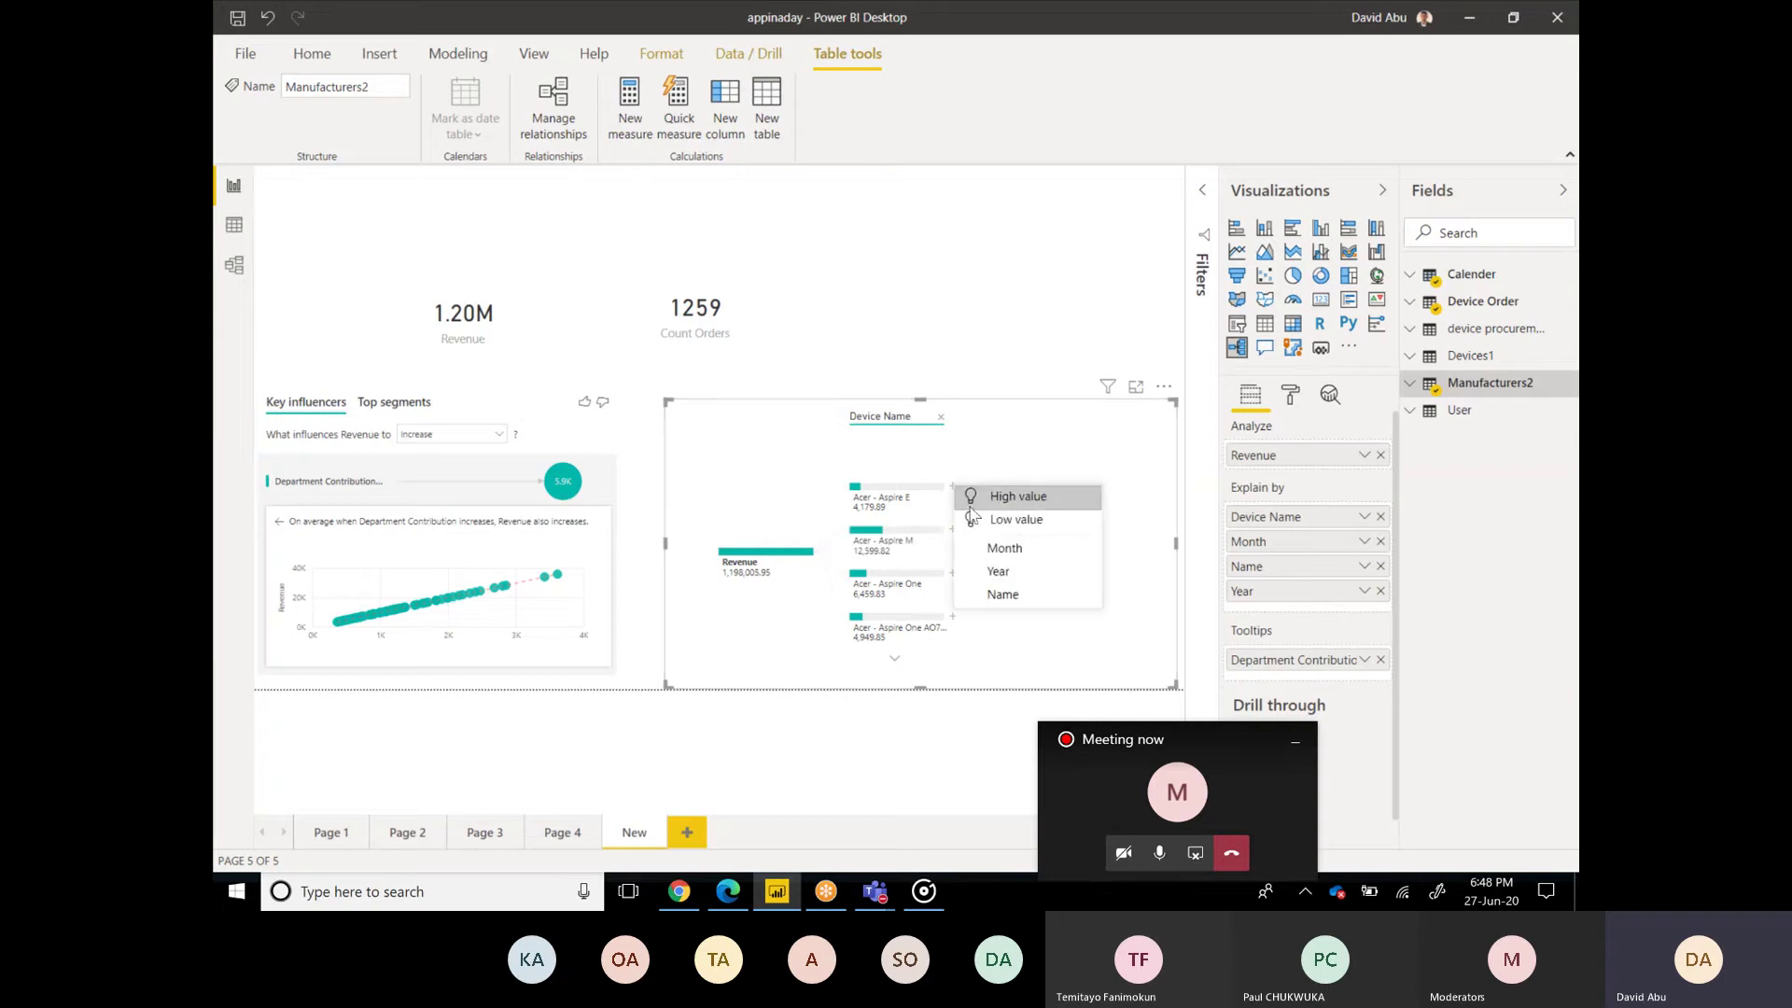
pyautogui.click(1017, 560)
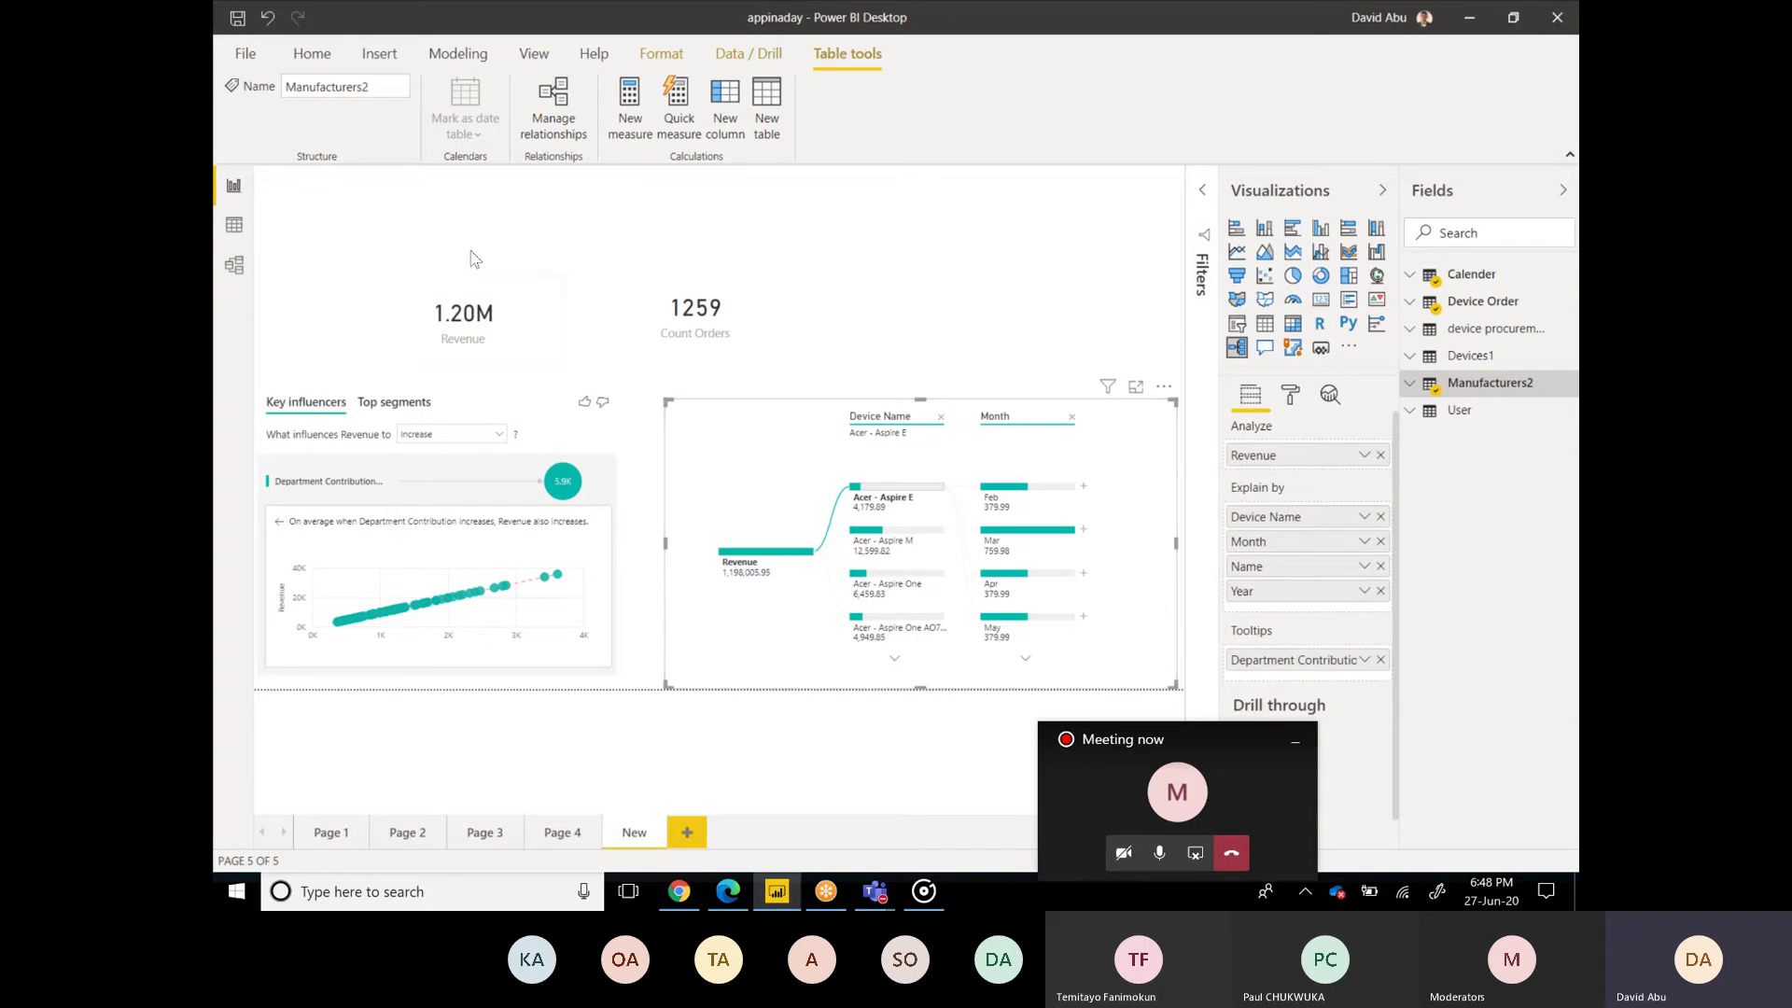
# Step: Shift the Revenue and Count Orders cards toward the page's left edge and enlarge the Count Orders card to match the Revenue card's height
pyautogui.click(464, 329)
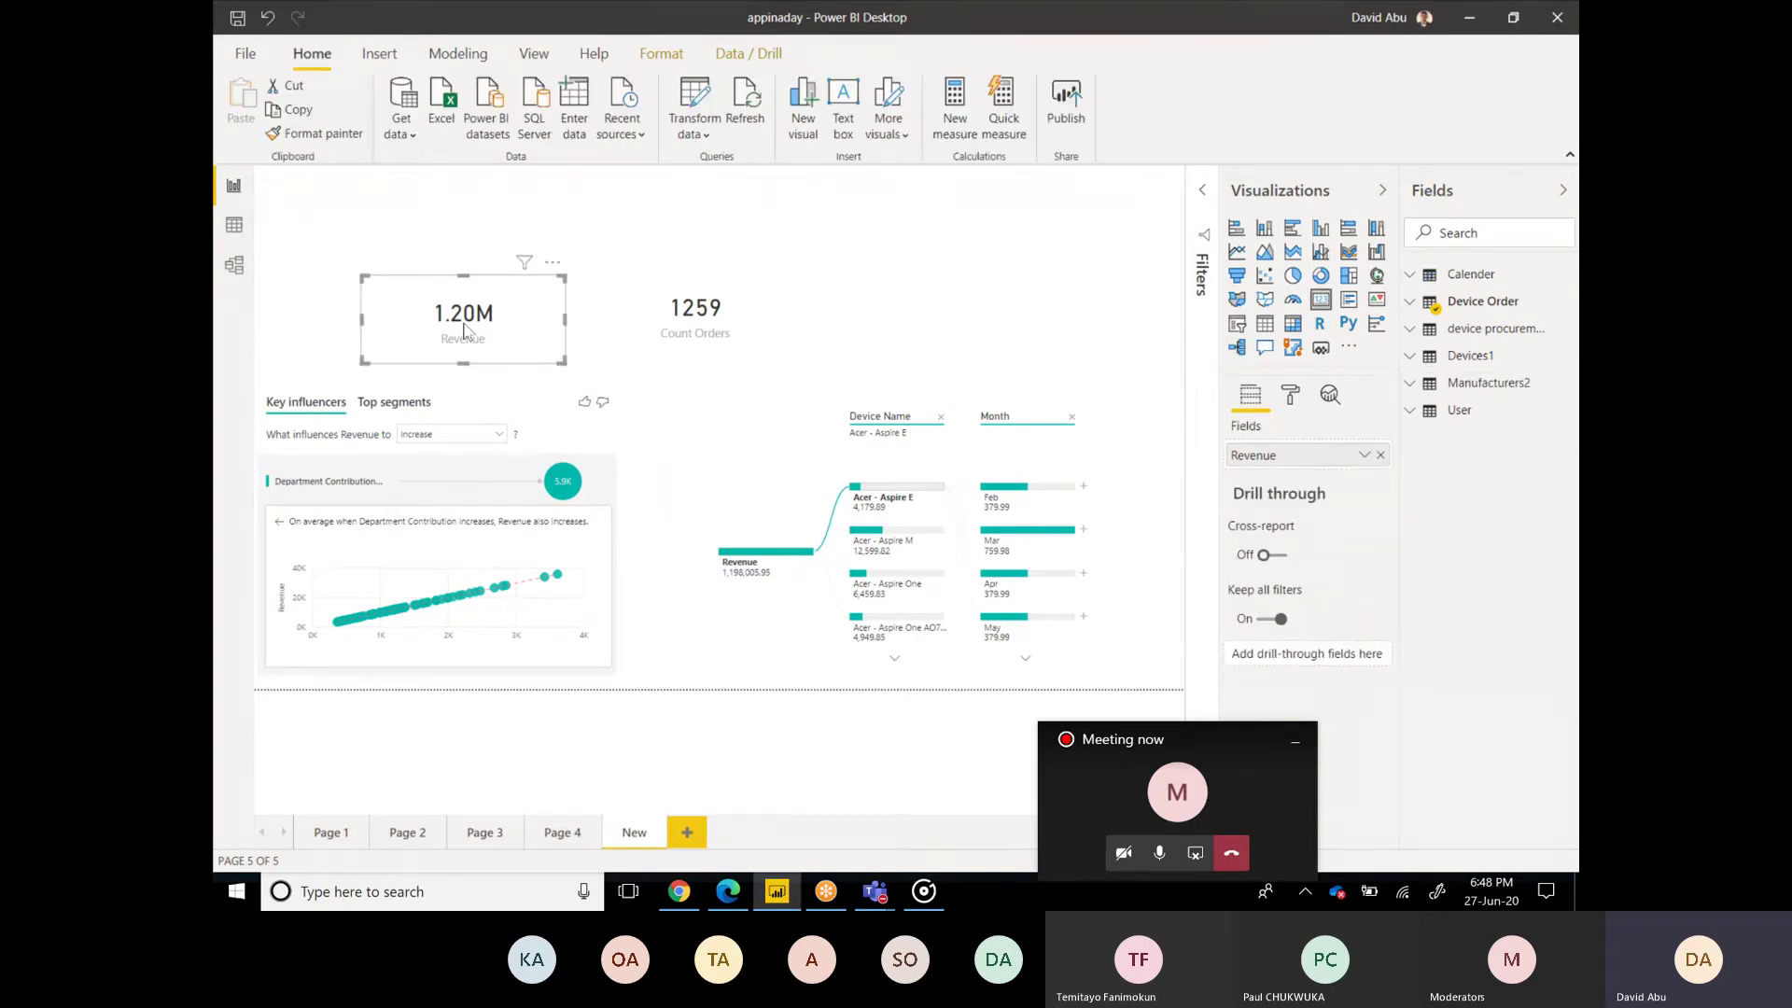
pyautogui.moveTo(464, 329); pyautogui.dragTo(384, 331)
pyautogui.click(628, 334)
pyautogui.moveTo(628, 335); pyautogui.dragTo(540, 331)
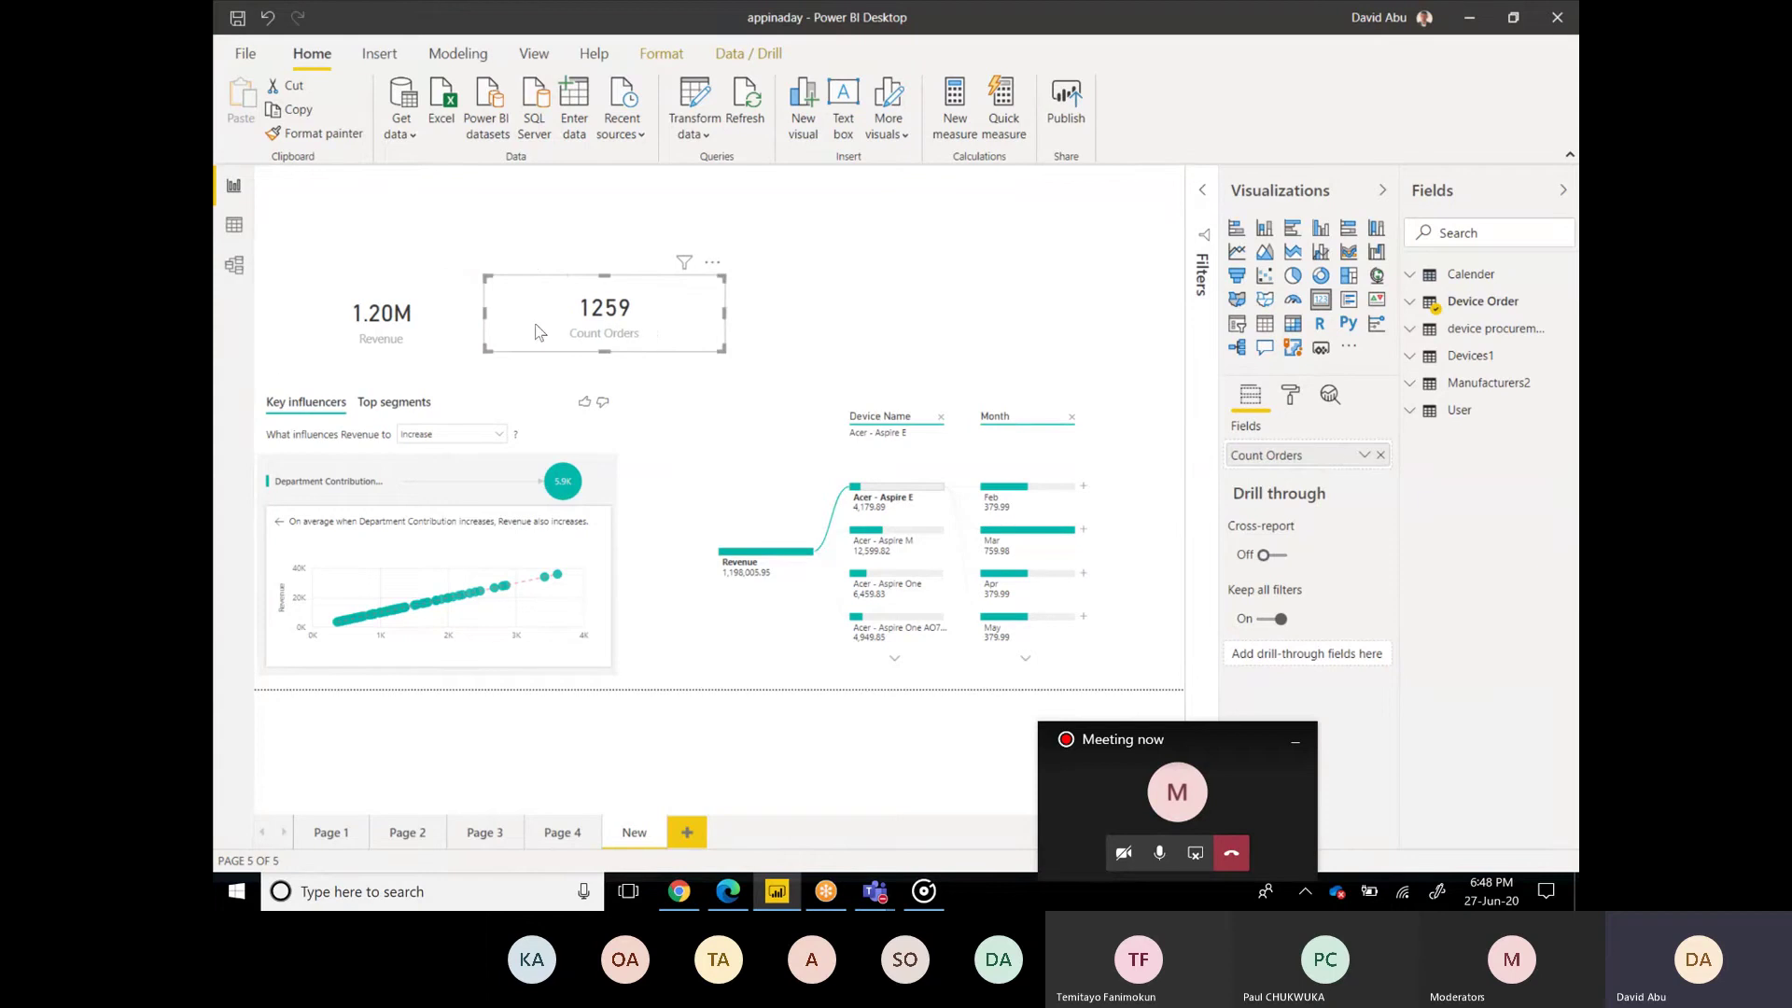
pyautogui.moveTo(721, 351); pyautogui.dragTo(738, 364)
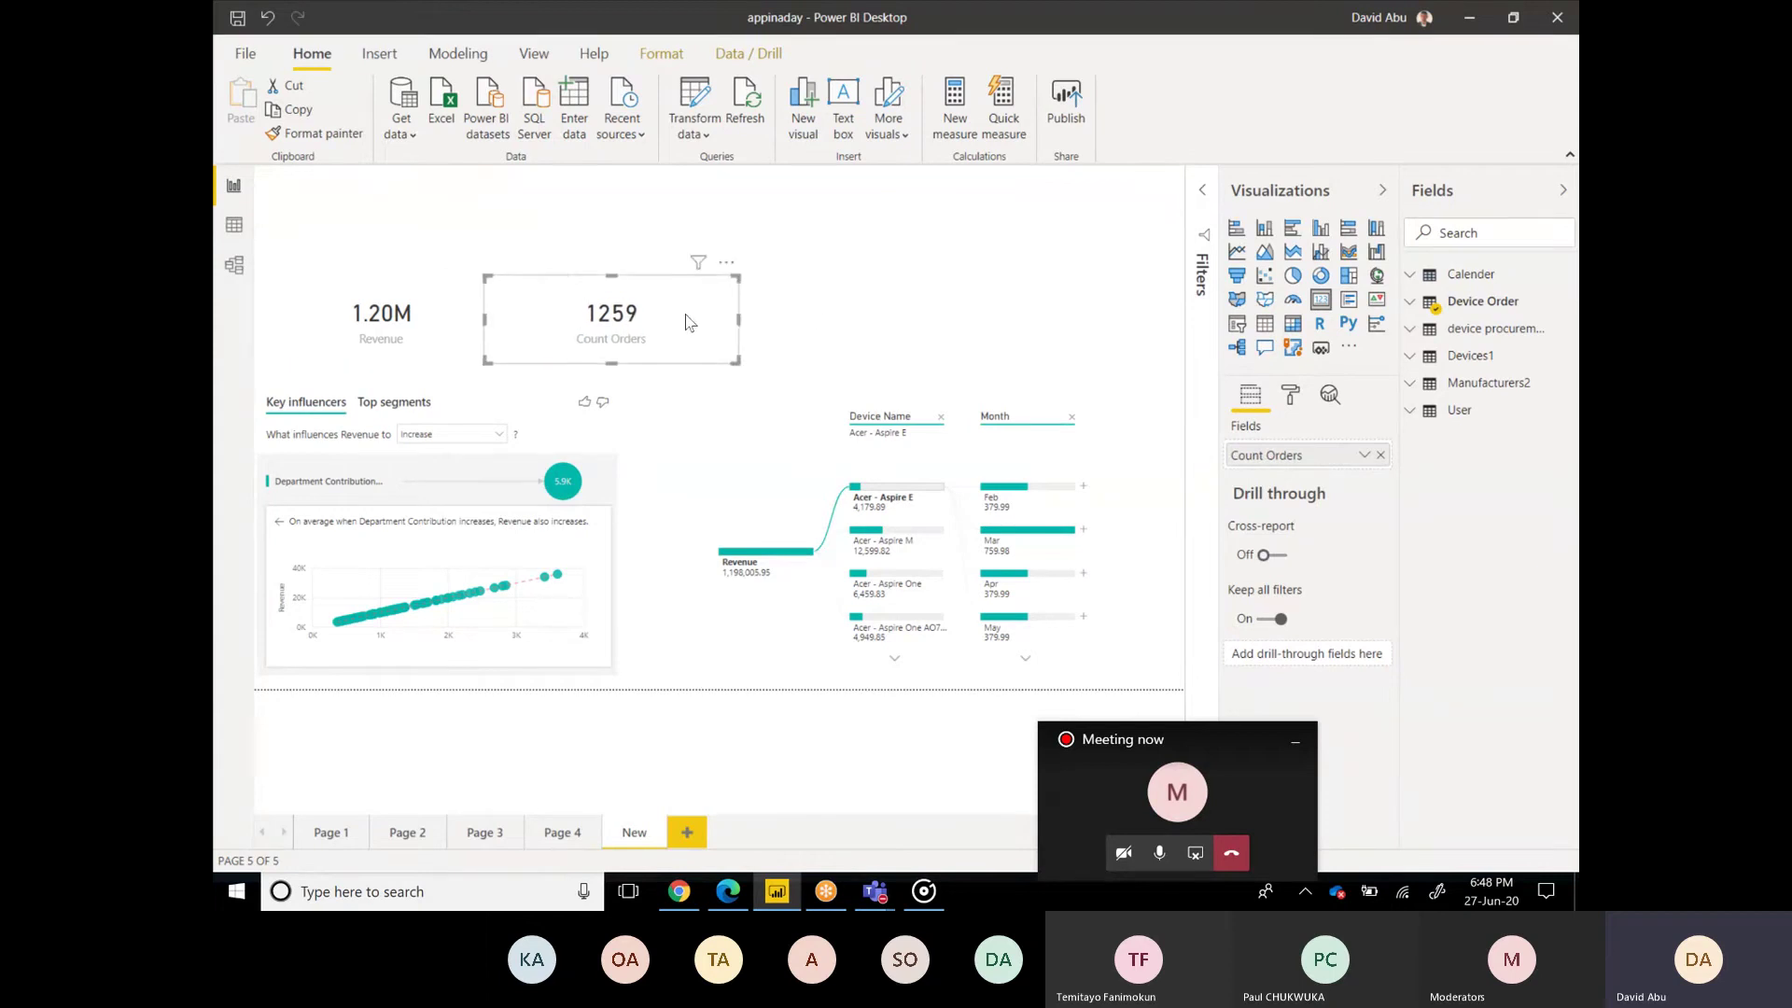
# Step: Duplicate the Count Orders card twice and line up the narrower copies in the card row
pyautogui.hotkey('ctrl', 'c')
pyautogui.hotkey('ctrl', 'v')
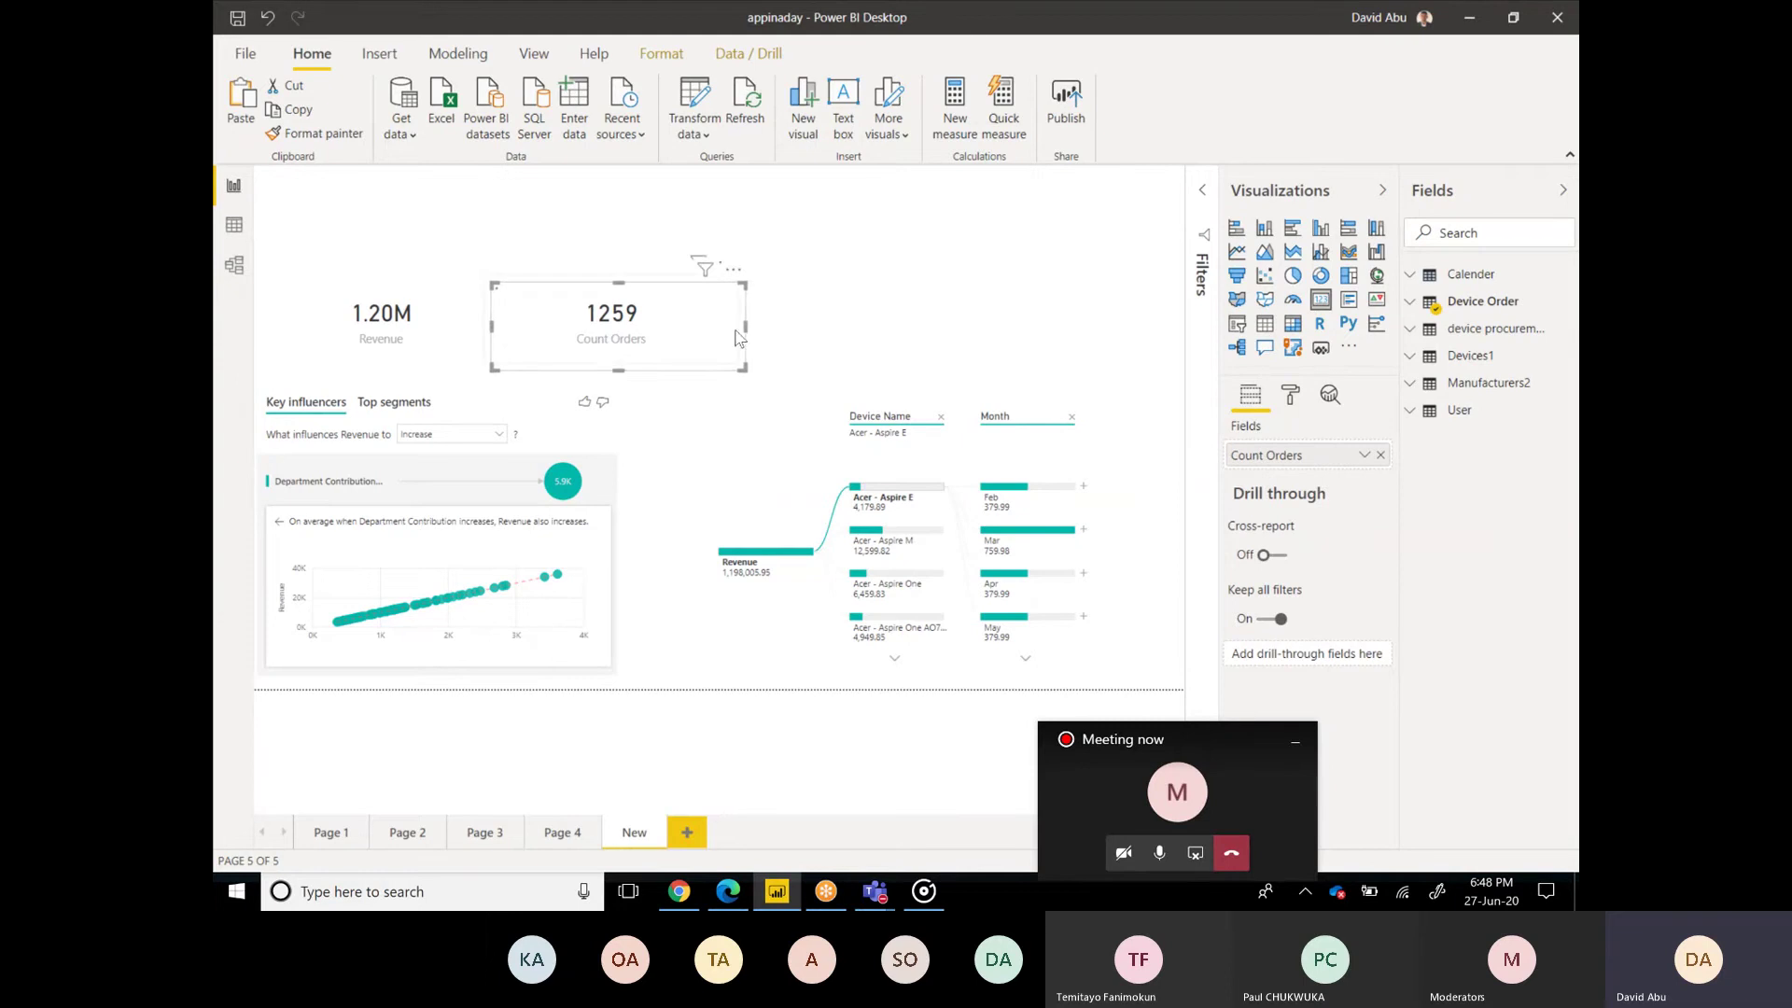
pyautogui.moveTo(689, 322); pyautogui.dragTo(872, 319)
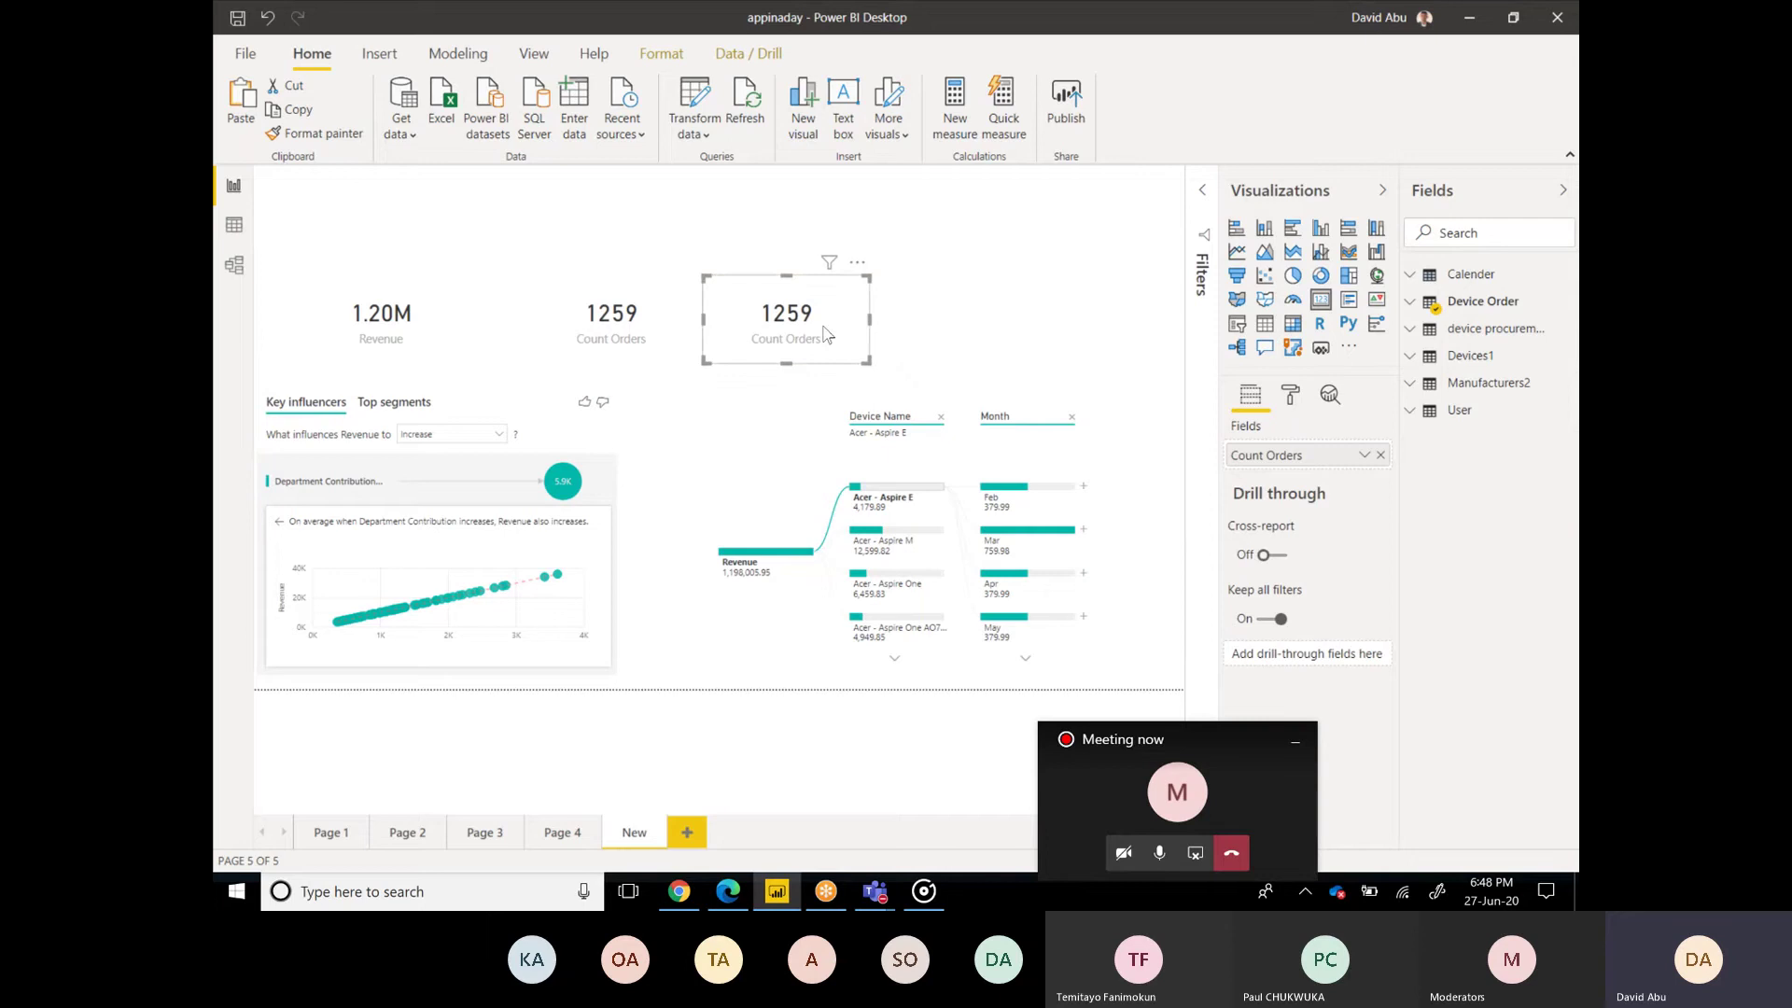
pyautogui.hotkey('ctrl', 'v')
pyautogui.moveTo(823, 336); pyautogui.dragTo(1004, 346)
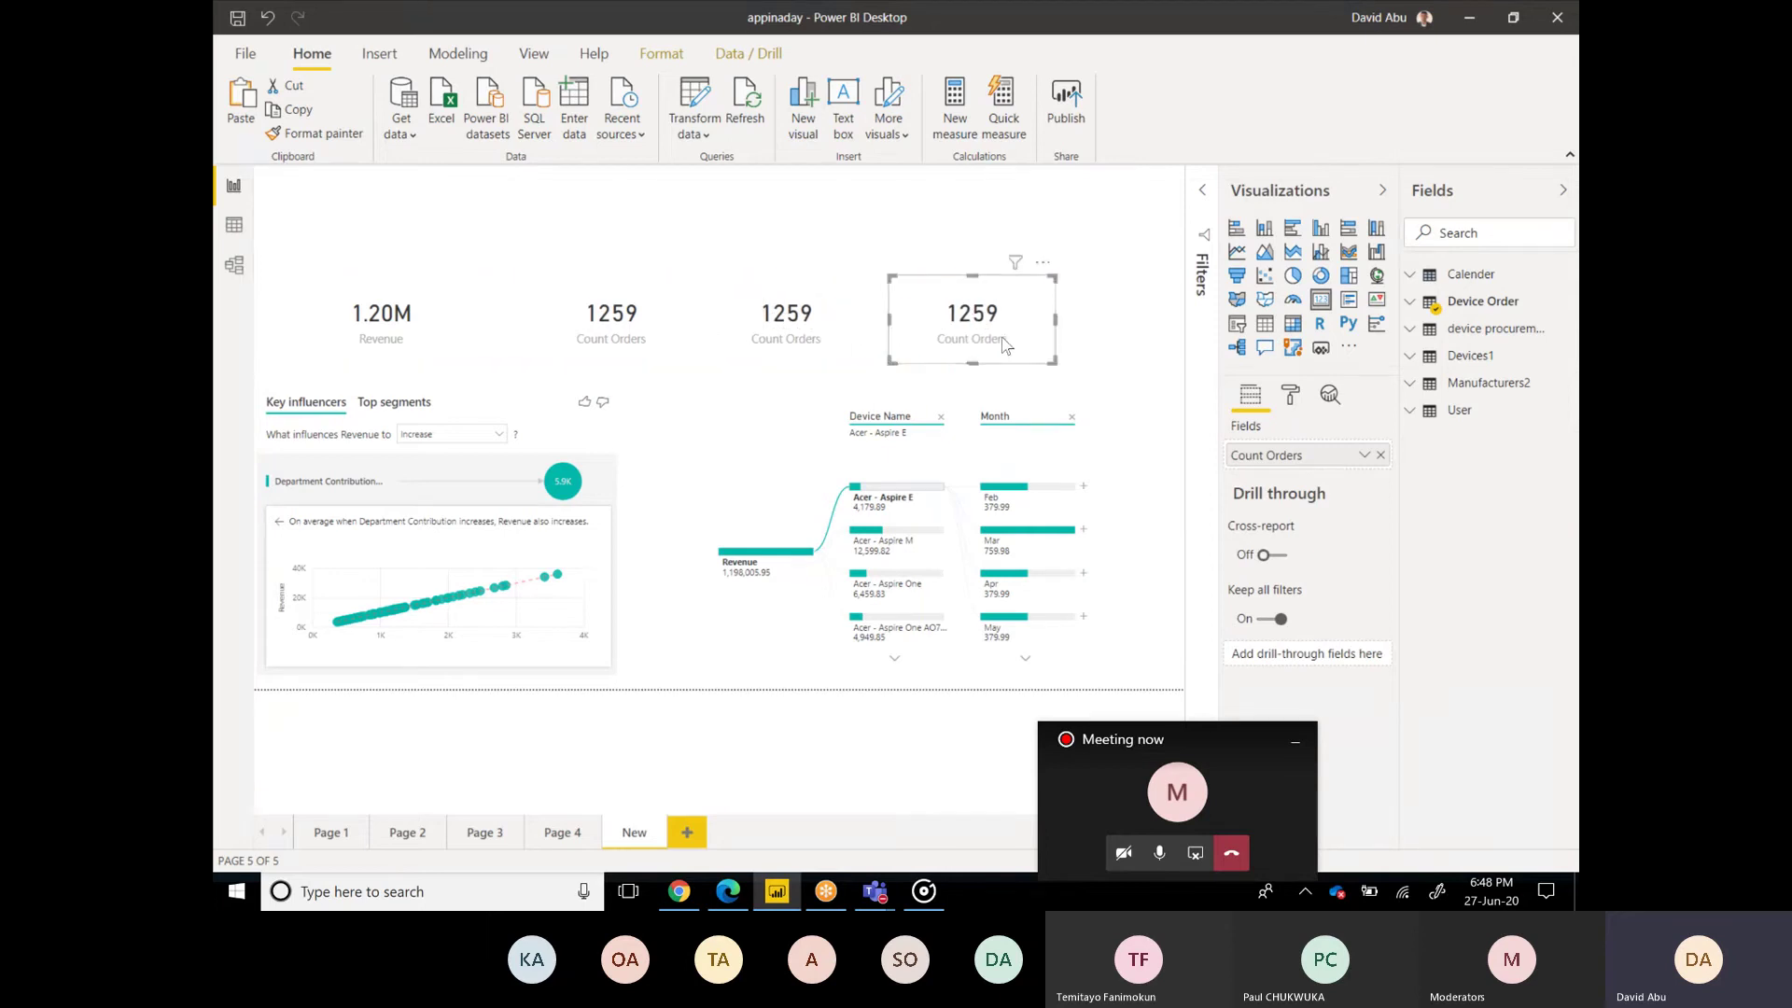
# Step: Narrow the original Count Orders card and move the four cards closer together to free space at the row's end
pyautogui.moveTo(406, 325); pyautogui.dragTo(379, 326)
pyautogui.moveTo(580, 347); pyautogui.dragTo(536, 345)
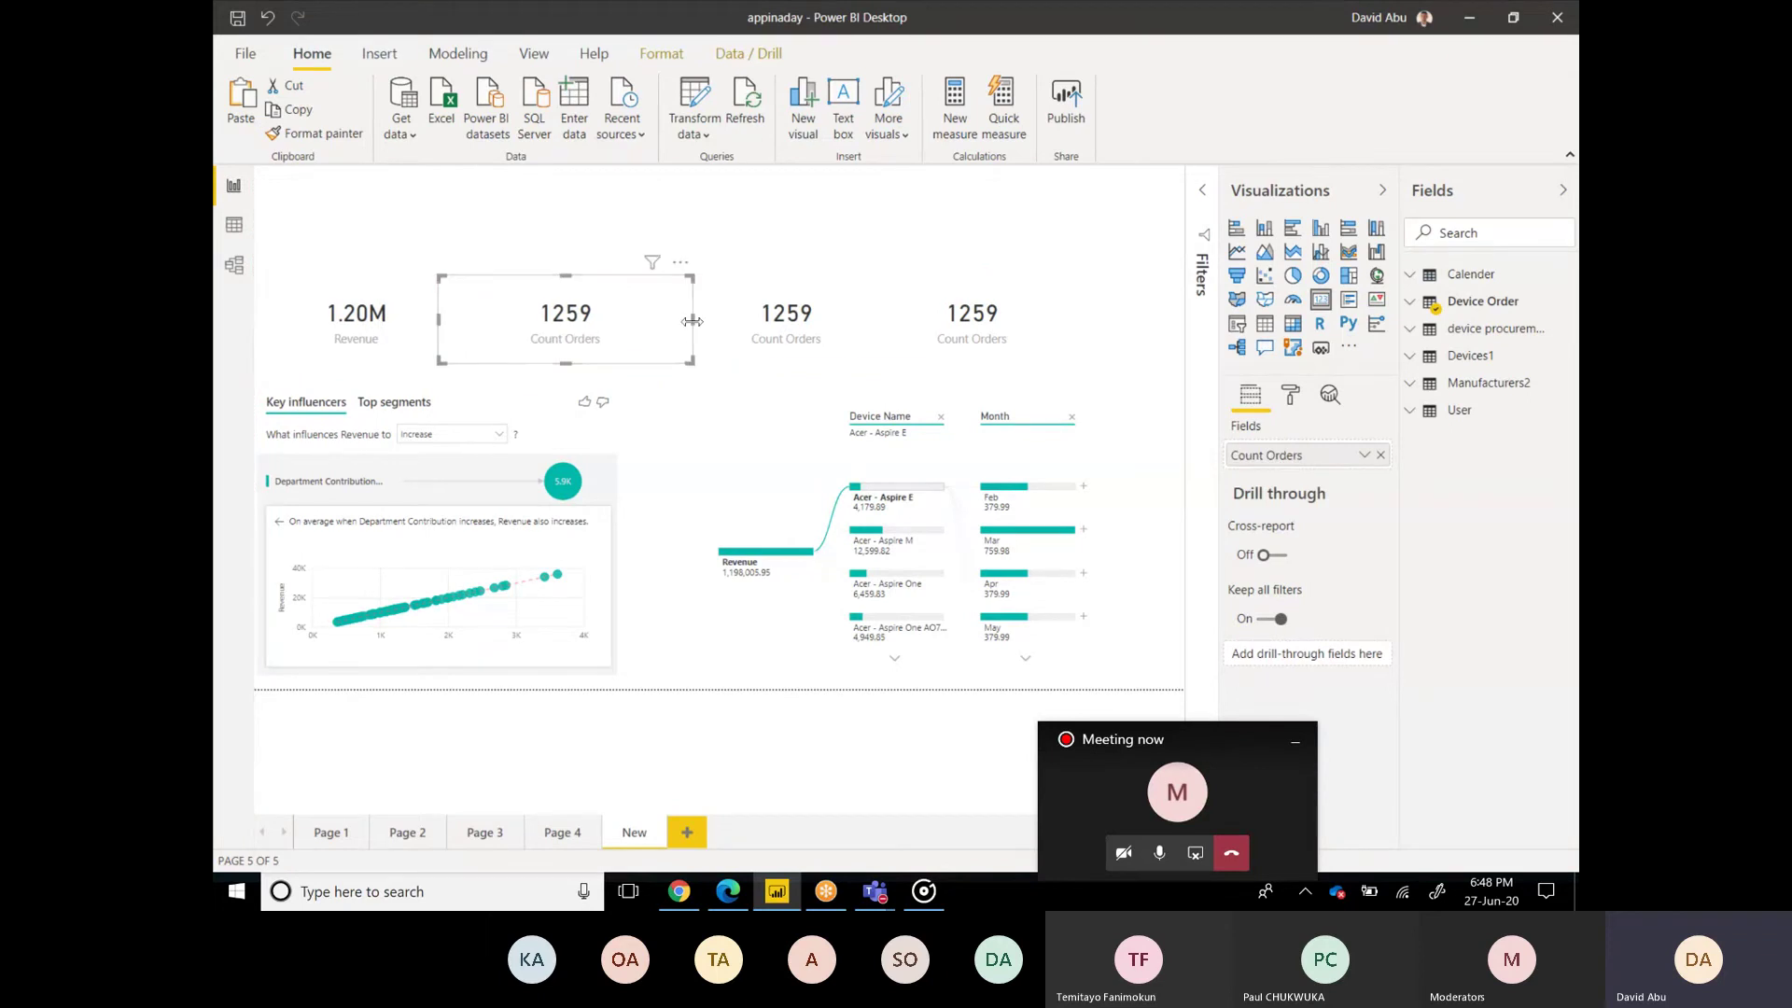
pyautogui.moveTo(691, 321); pyautogui.dragTo(588, 323)
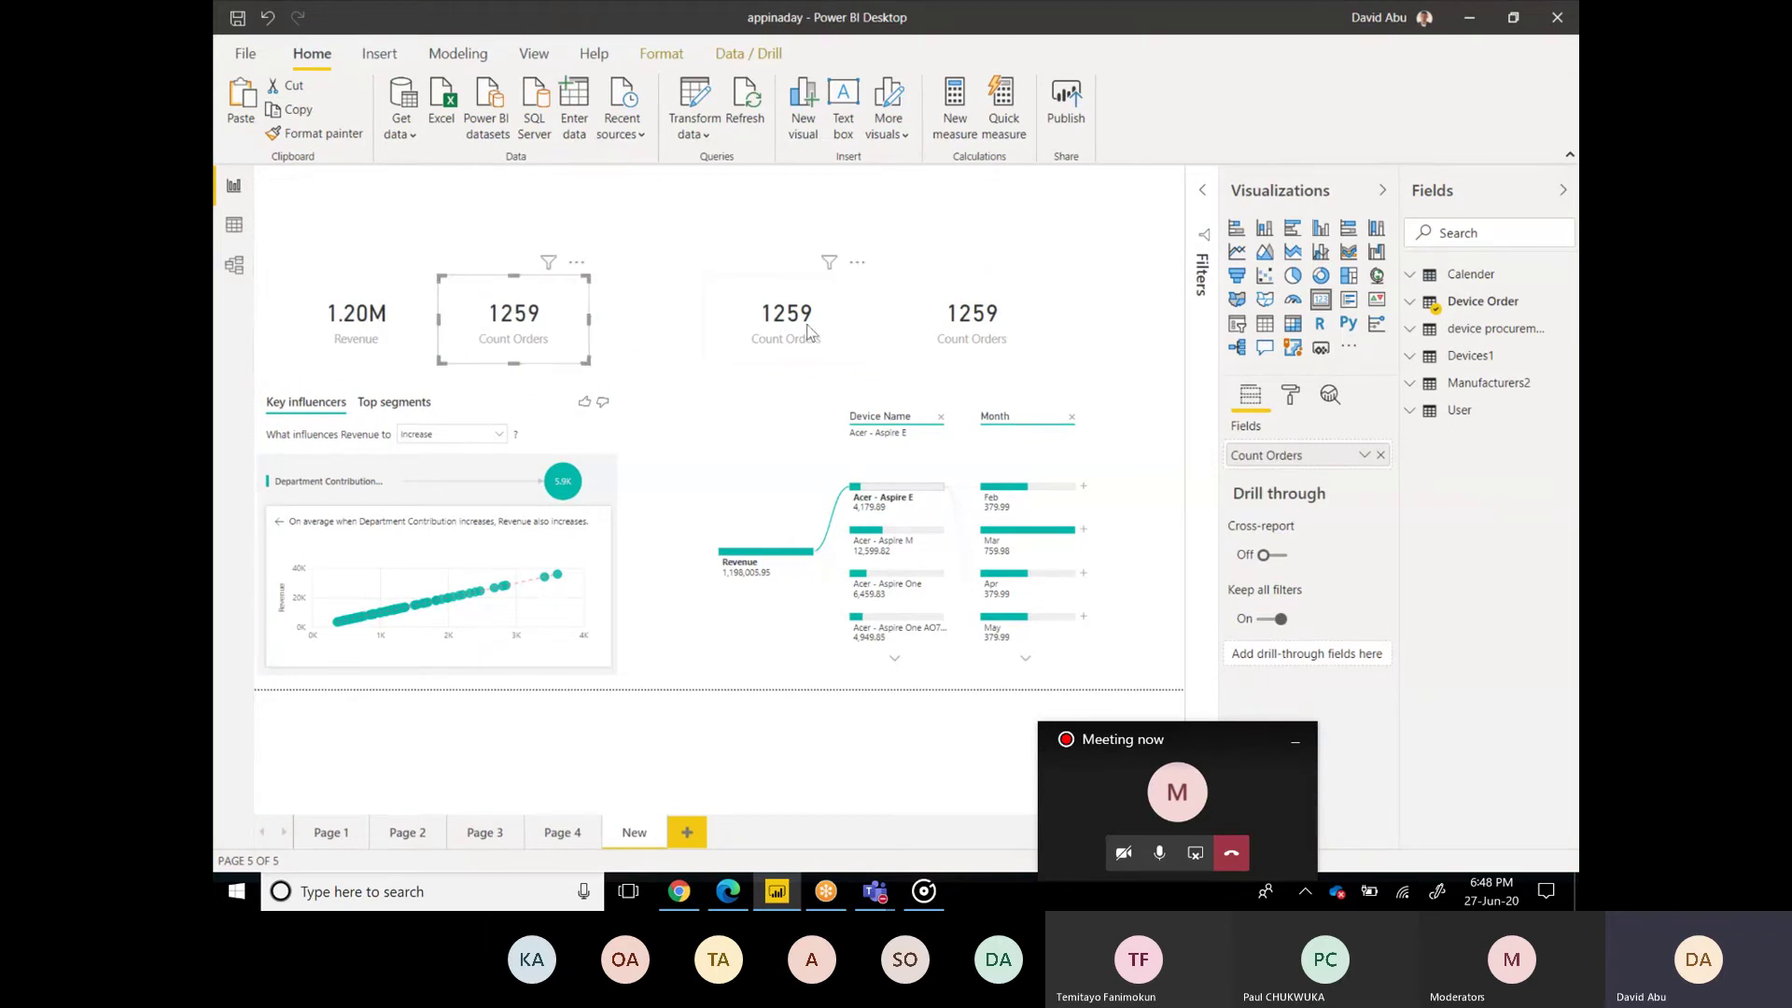
pyautogui.moveTo(818, 331); pyautogui.dragTo(695, 329)
pyautogui.moveTo(930, 331); pyautogui.dragTo(801, 334)
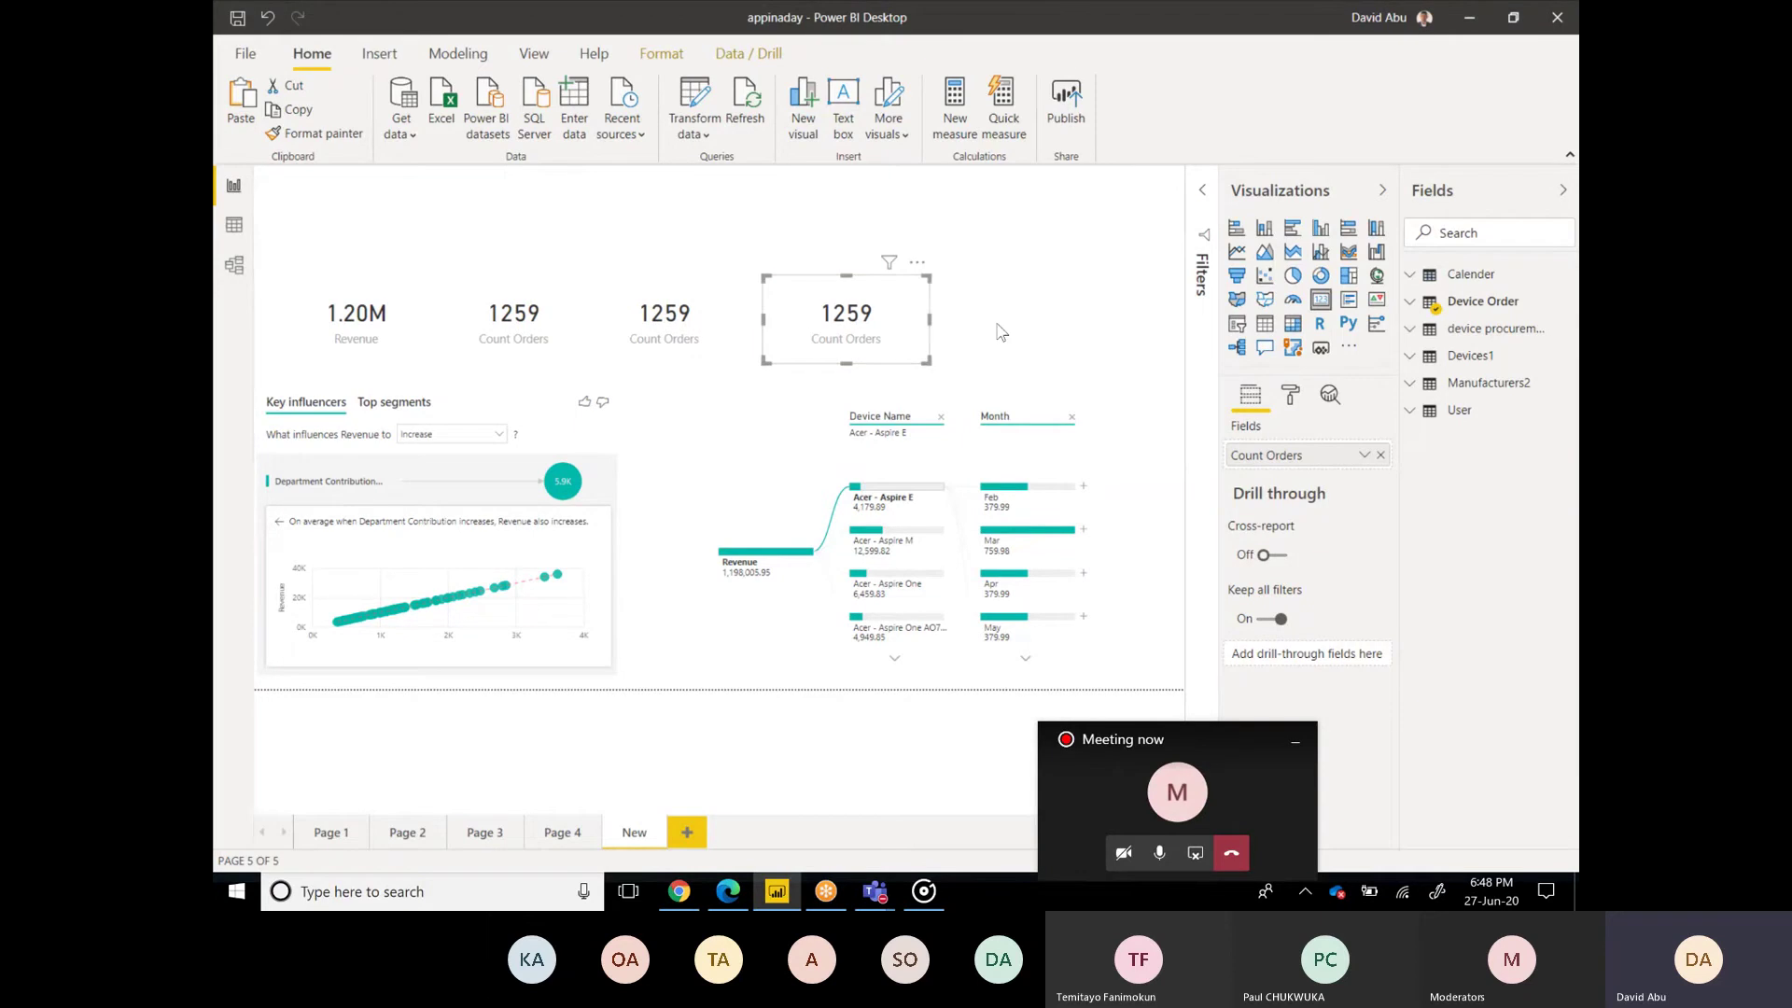
# Step: Paste a fifth card at the end of the row and replace its Count Orders measure with SPLY
pyautogui.click(960, 316)
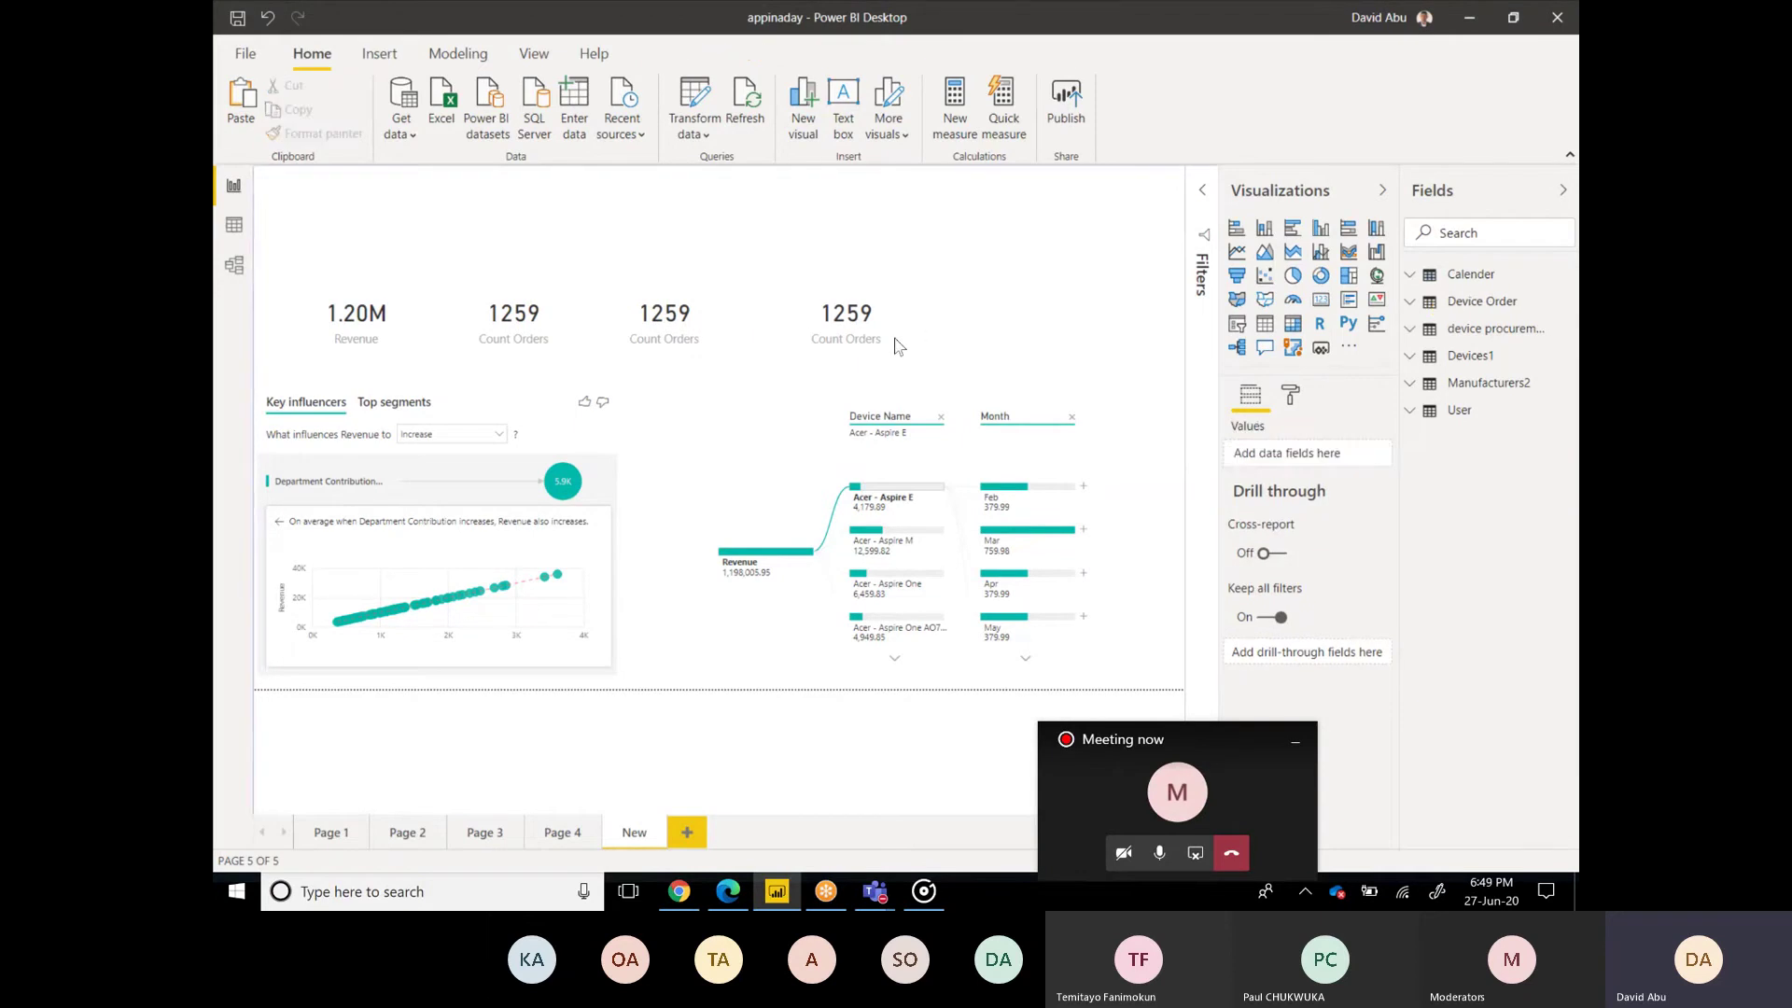
pyautogui.hotkey('ctrl', 'v')
pyautogui.moveTo(879, 337); pyautogui.dragTo(1075, 347)
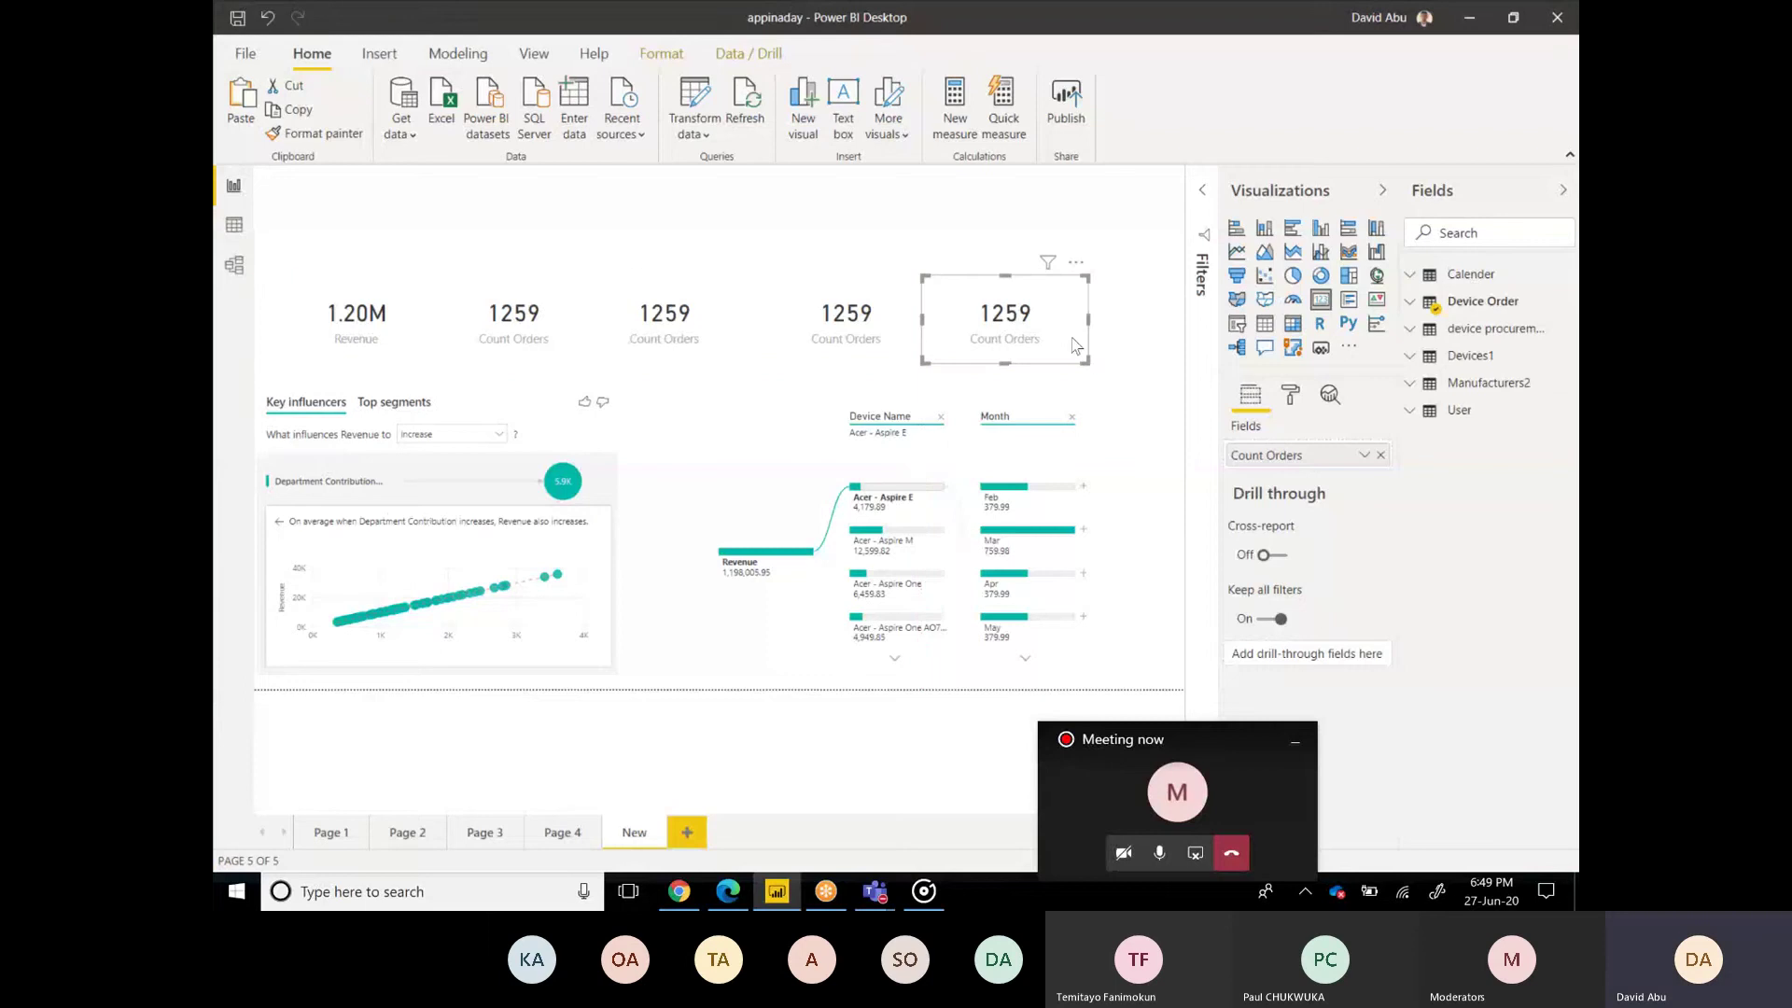
pyautogui.click(1416, 308)
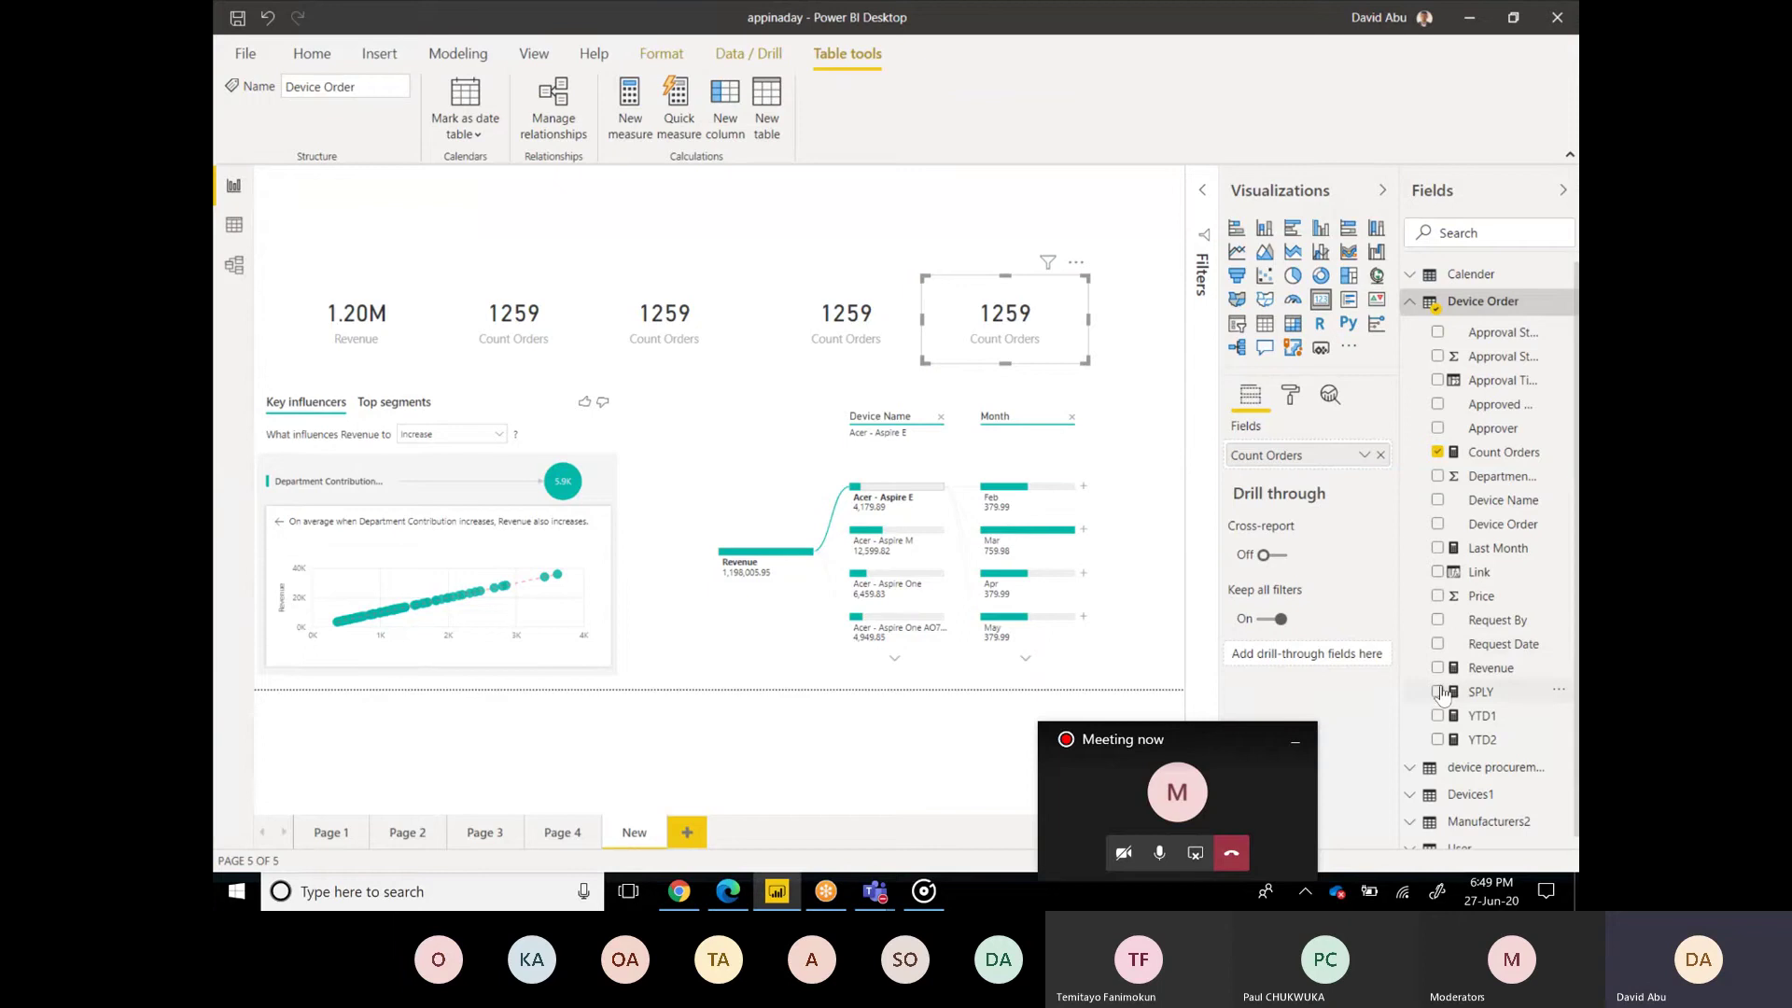
pyautogui.moveTo(1403, 681); pyautogui.dragTo(1275, 457)
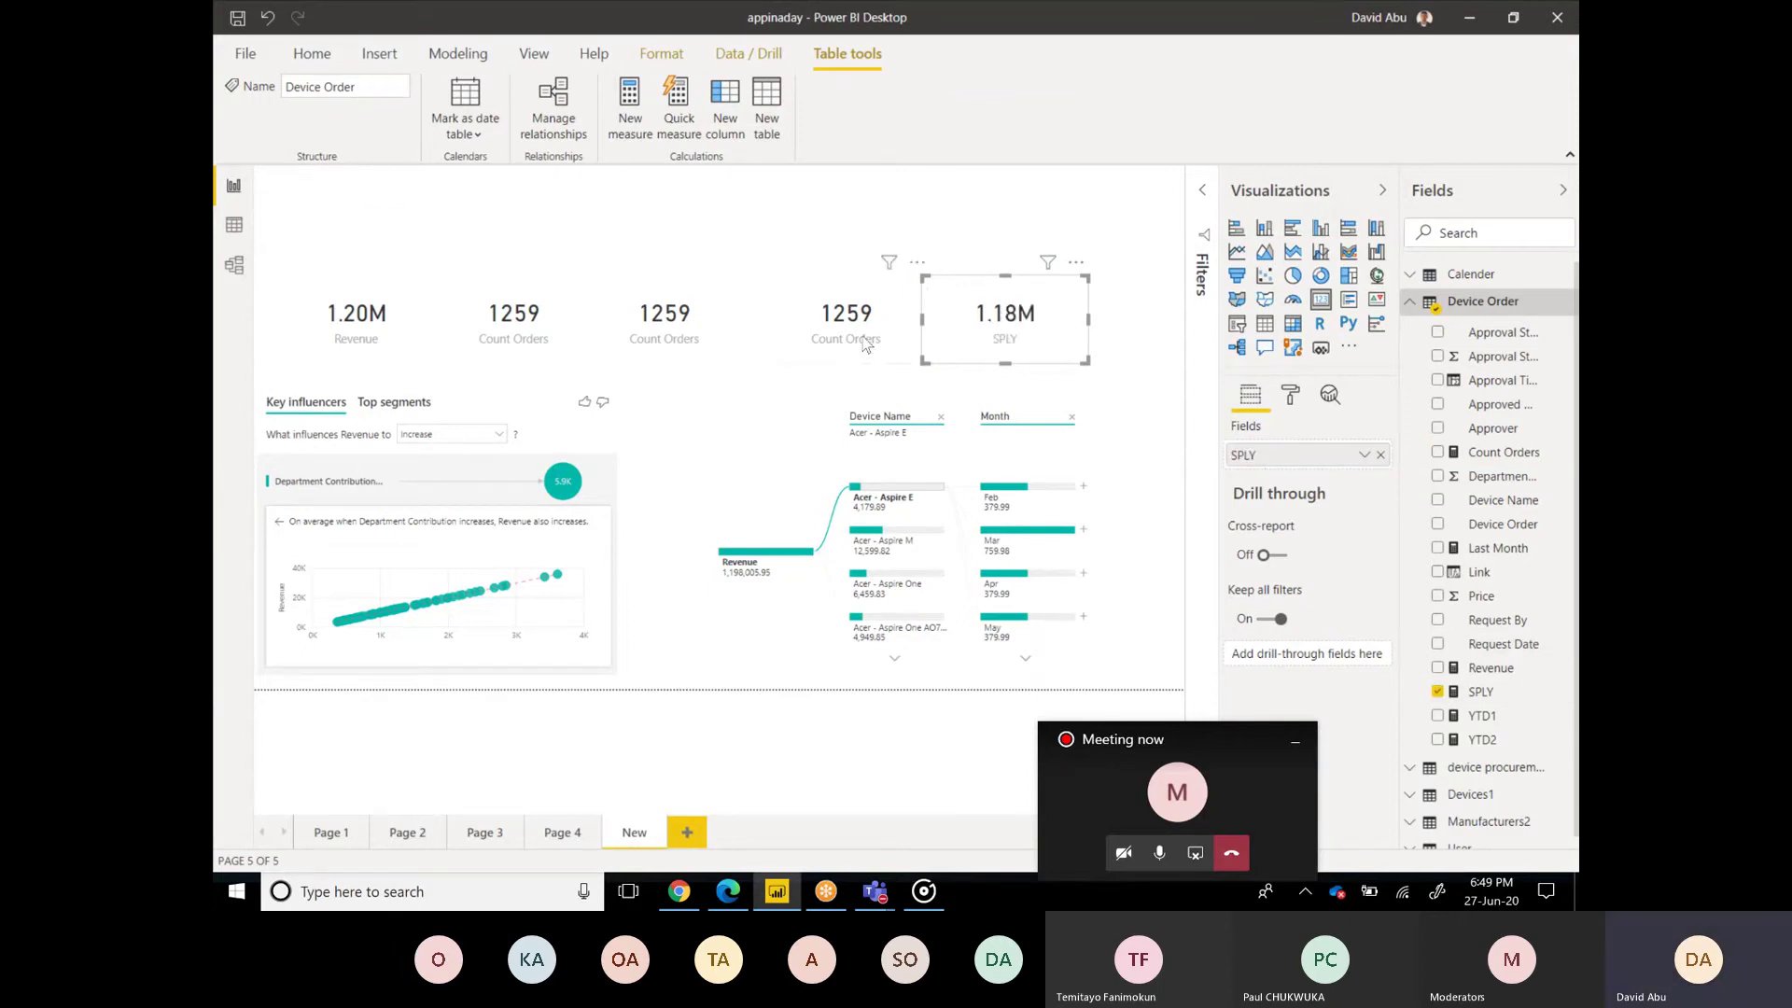
# Step: Replace Count Orders with YTD1 in the fourth card and Last Month in the third card, then slightly narrow the Last Month card
pyautogui.click(919, 327)
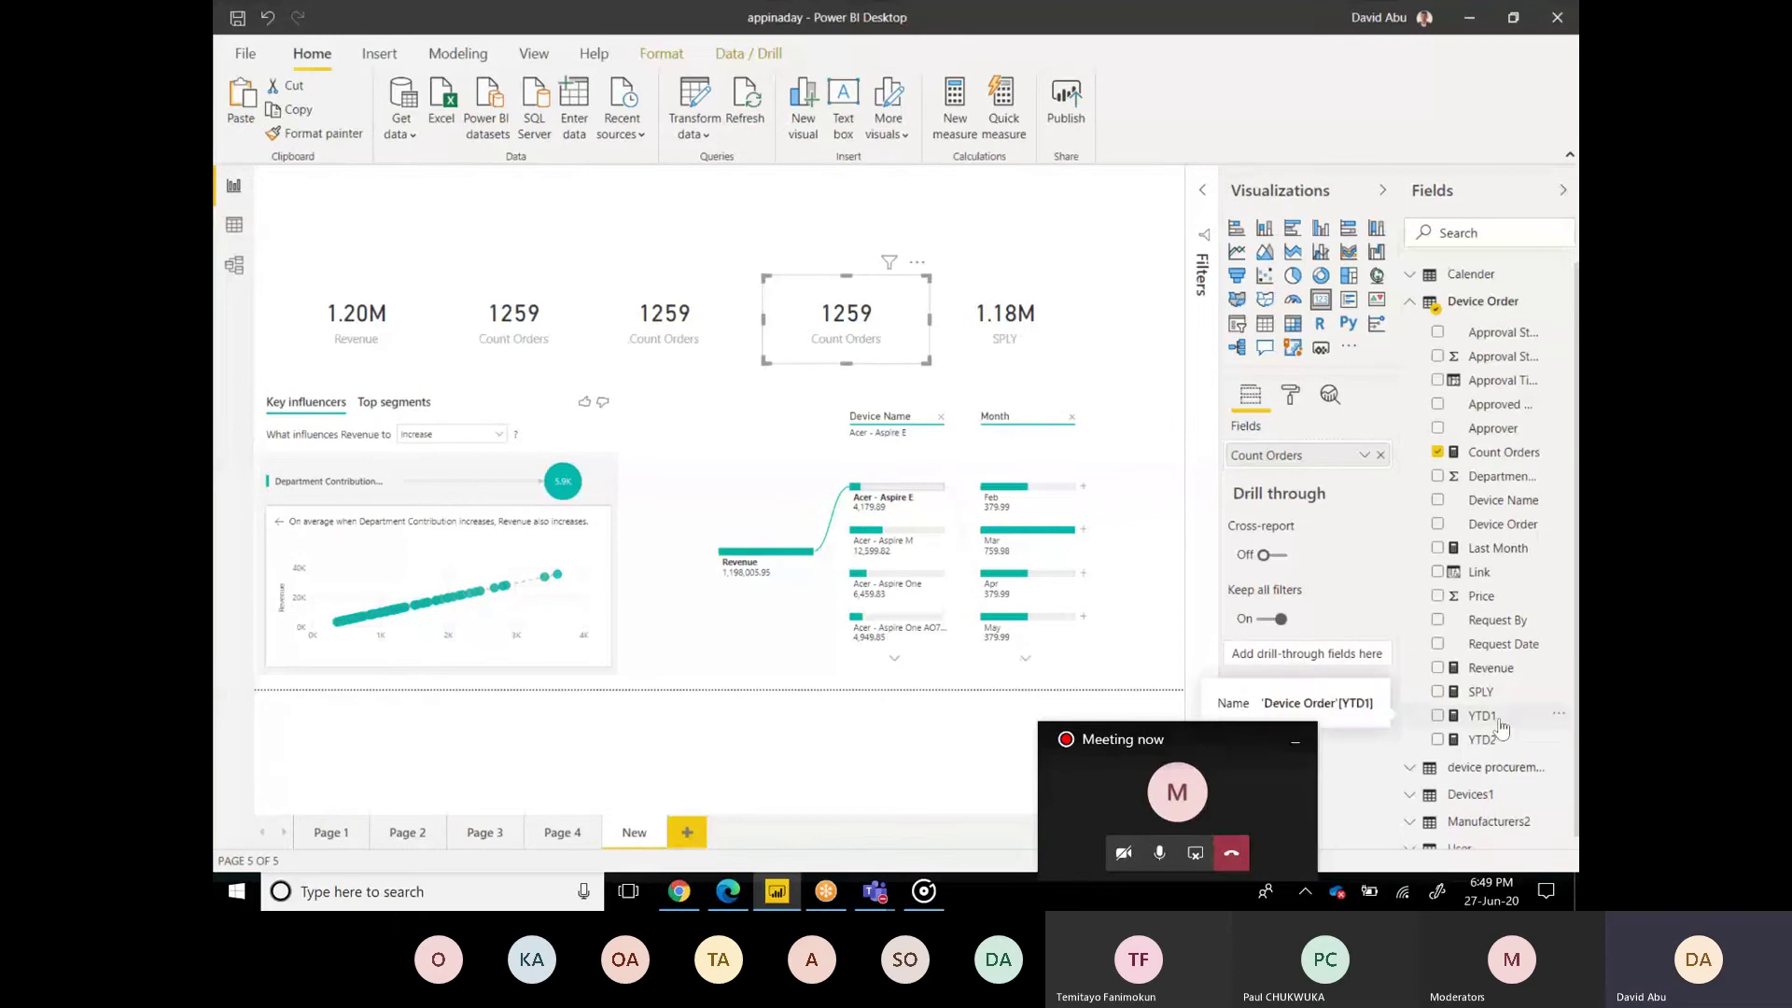
pyautogui.moveTo(1304, 605); pyautogui.dragTo(1305, 458)
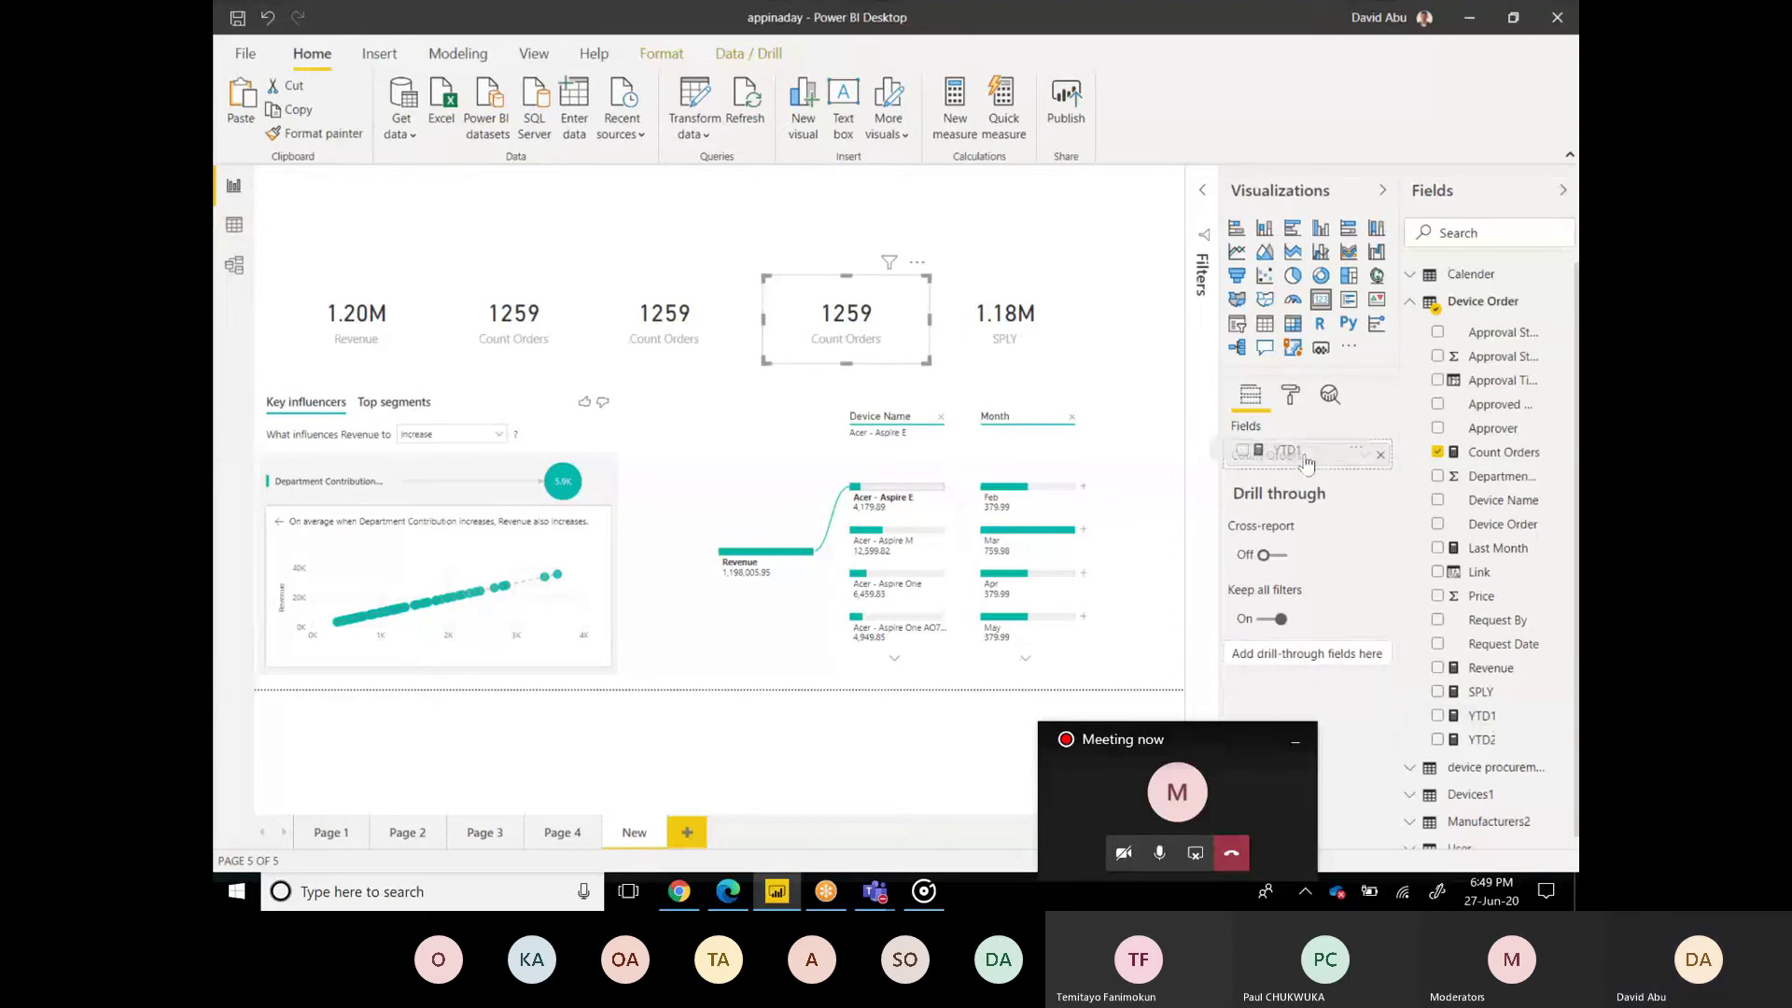
pyautogui.click(681, 329)
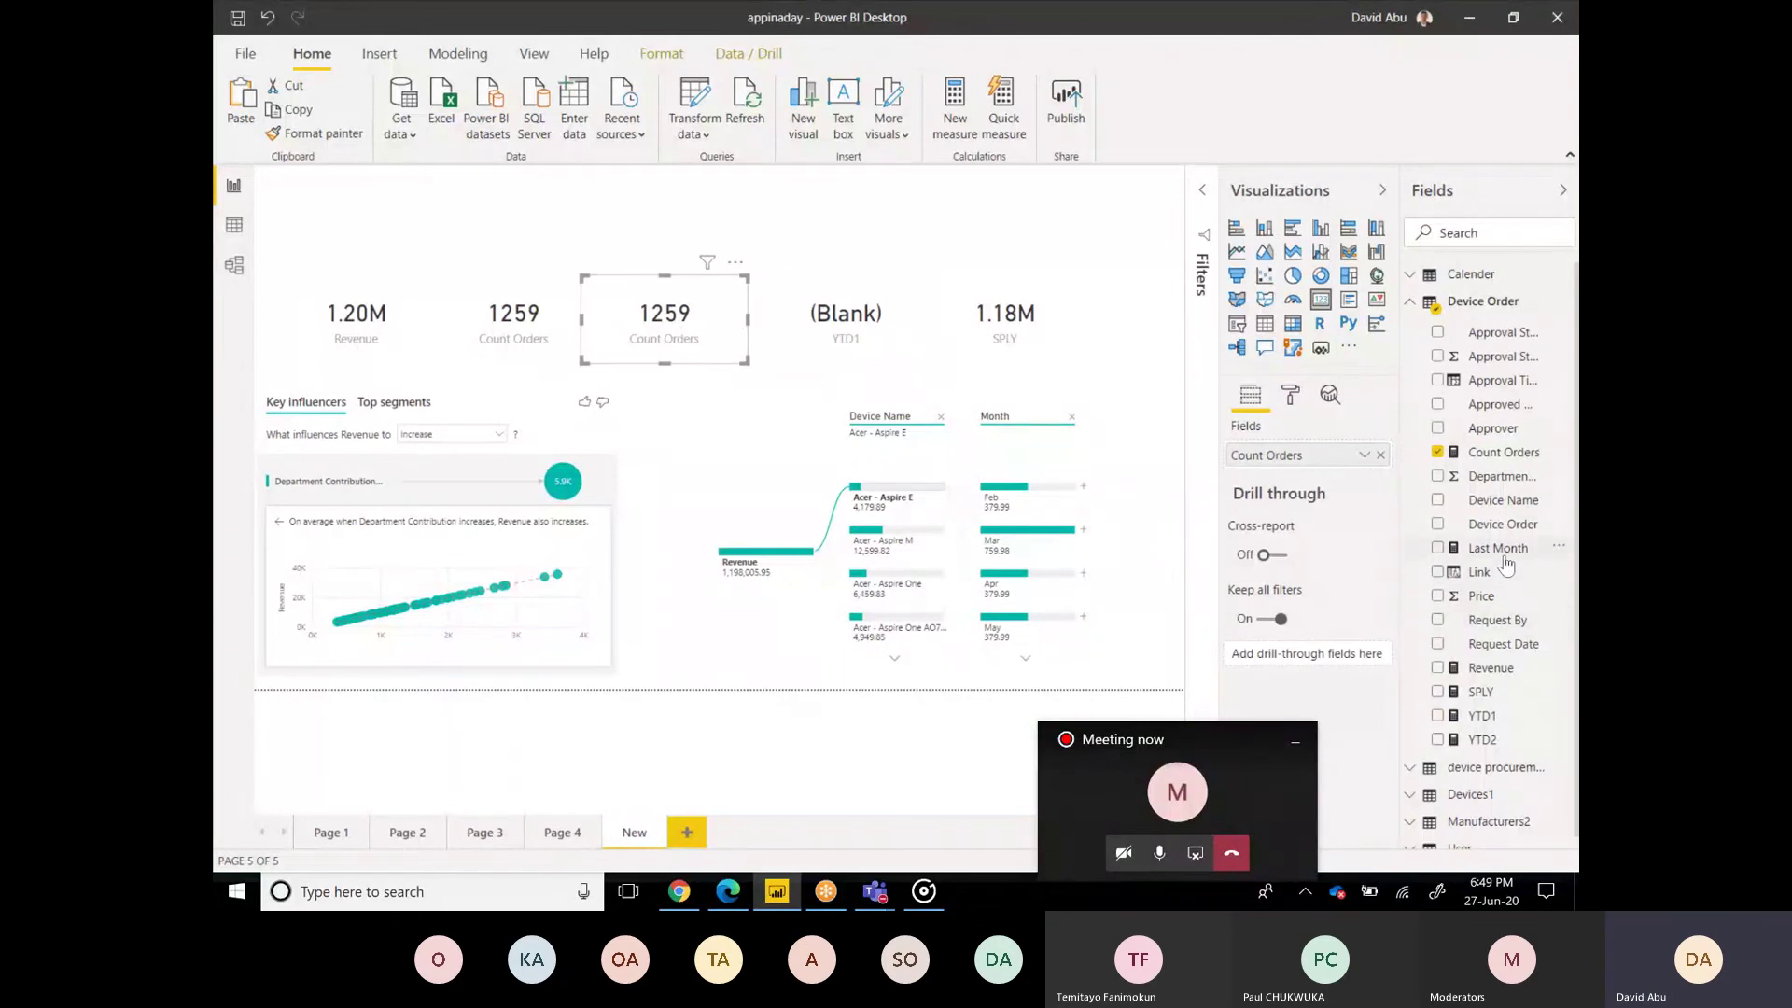
pyautogui.moveTo(1505, 558); pyautogui.dragTo(1314, 457)
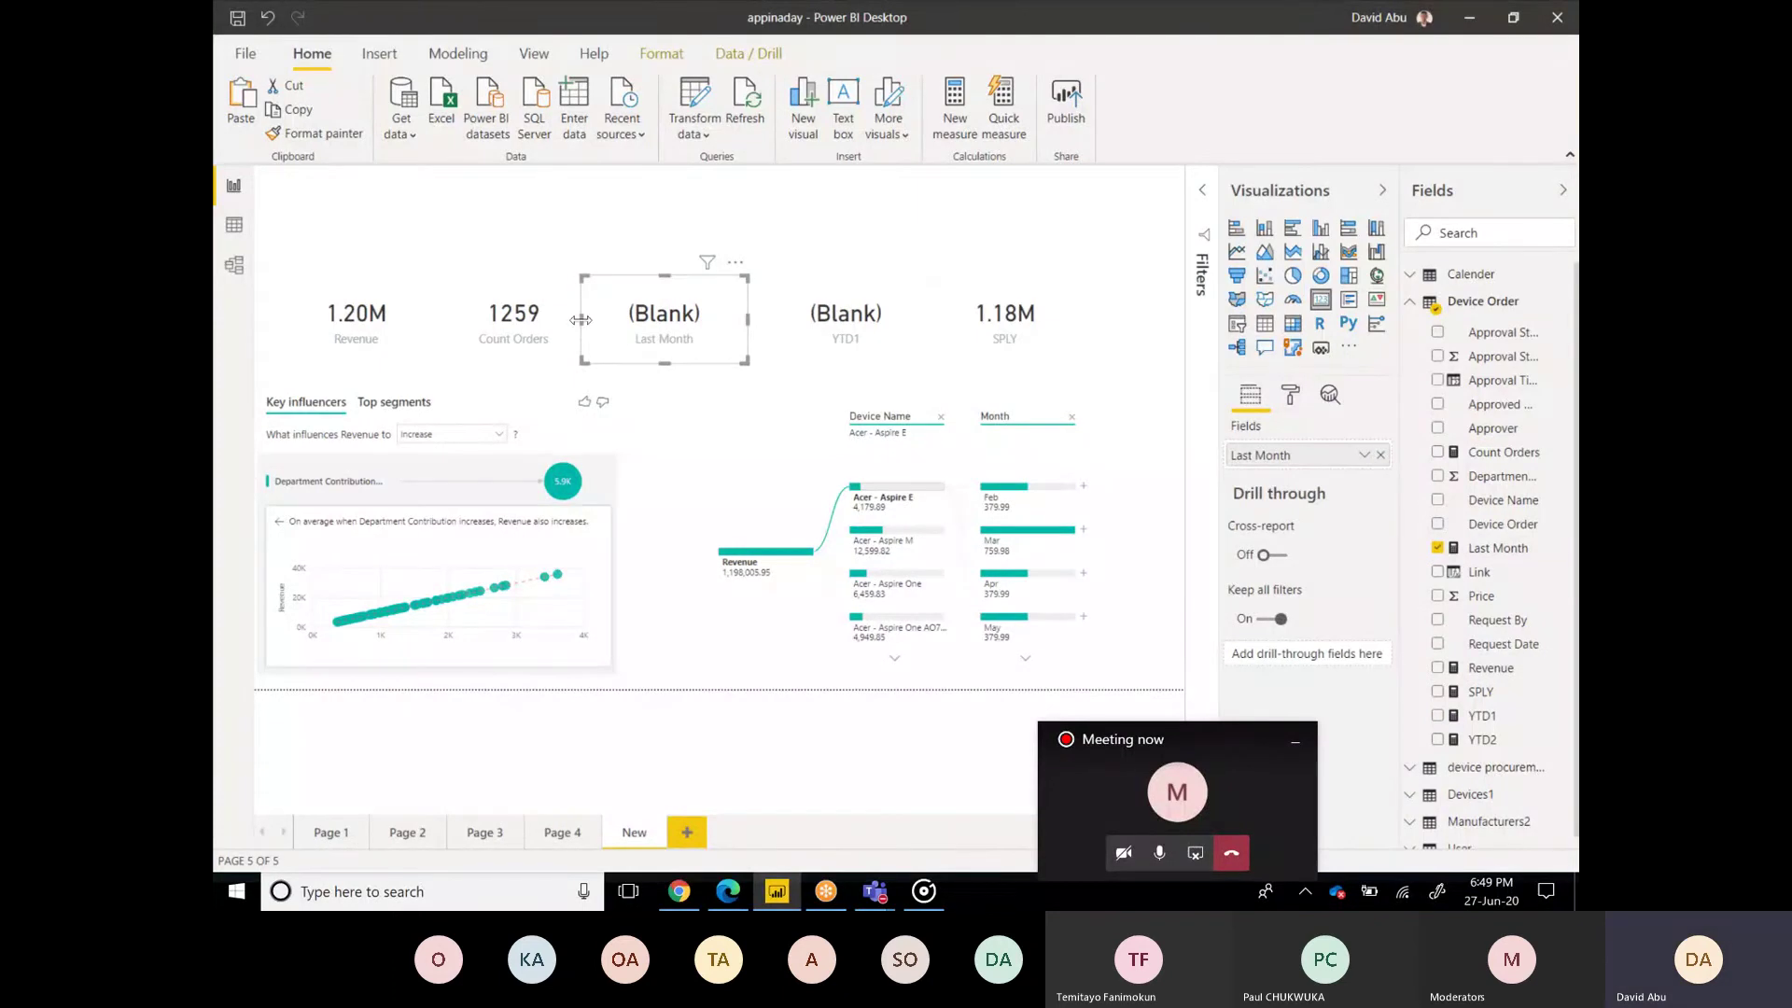
pyautogui.moveTo(584, 322); pyautogui.dragTo(591, 322)
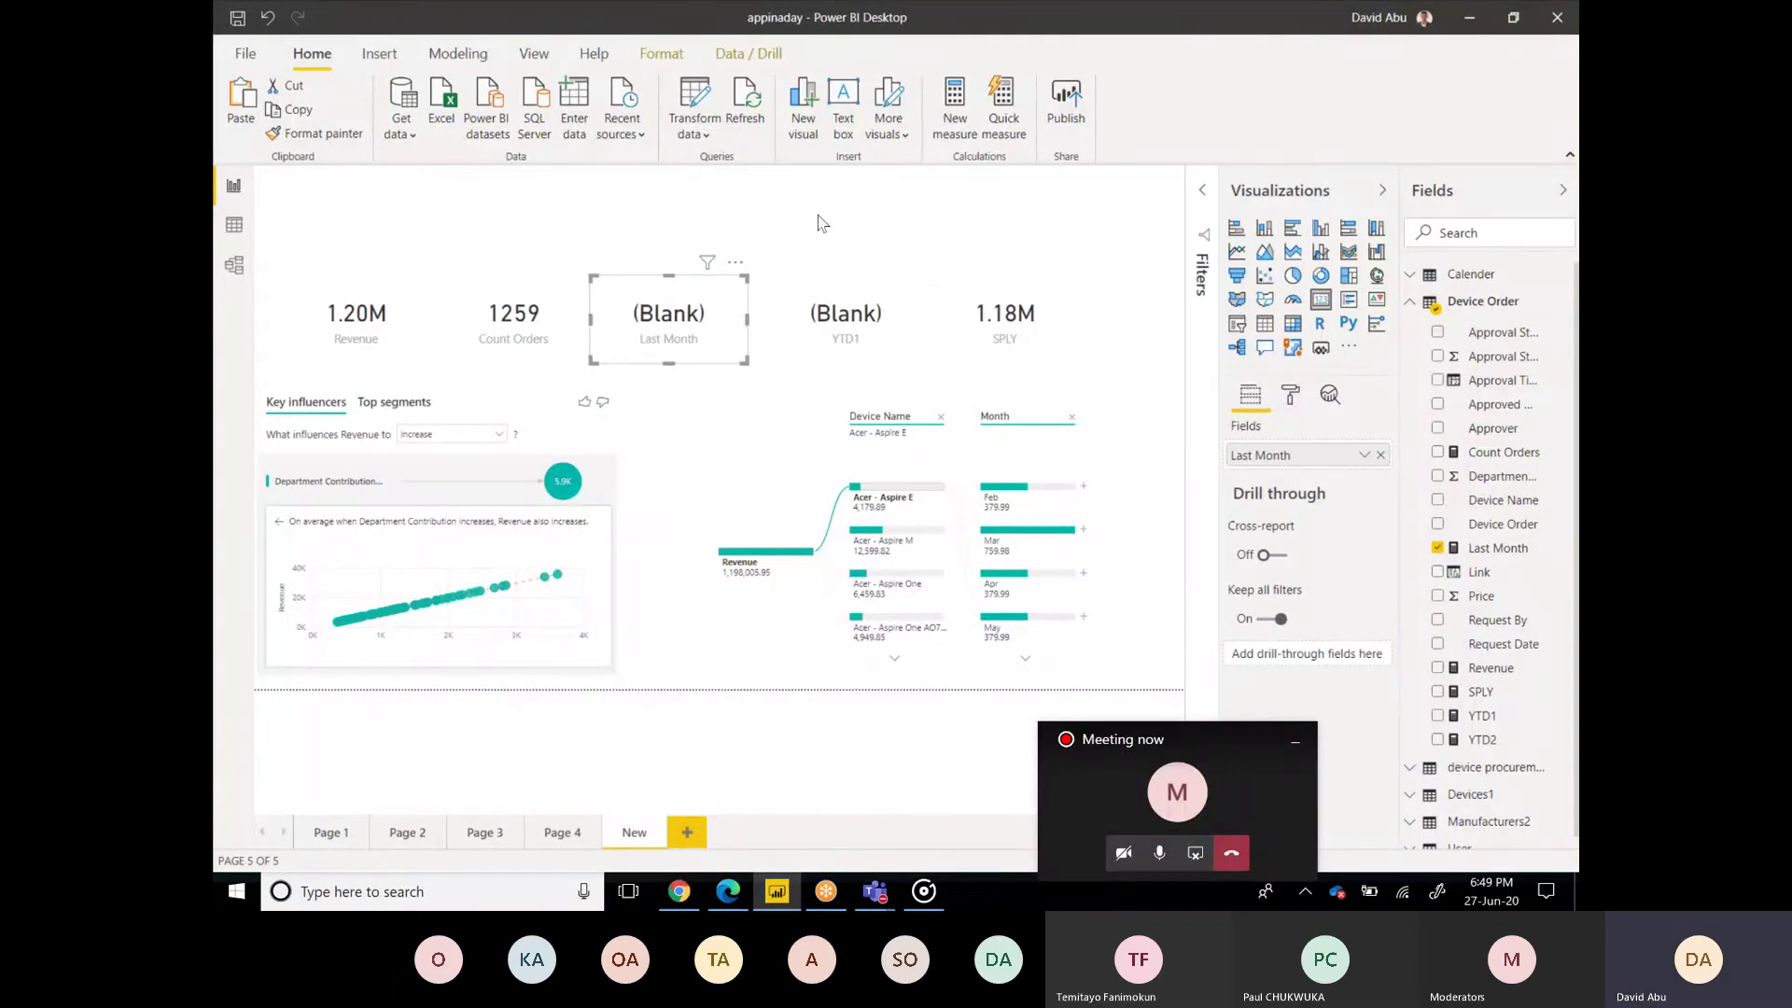
pyautogui.click(992, 224)
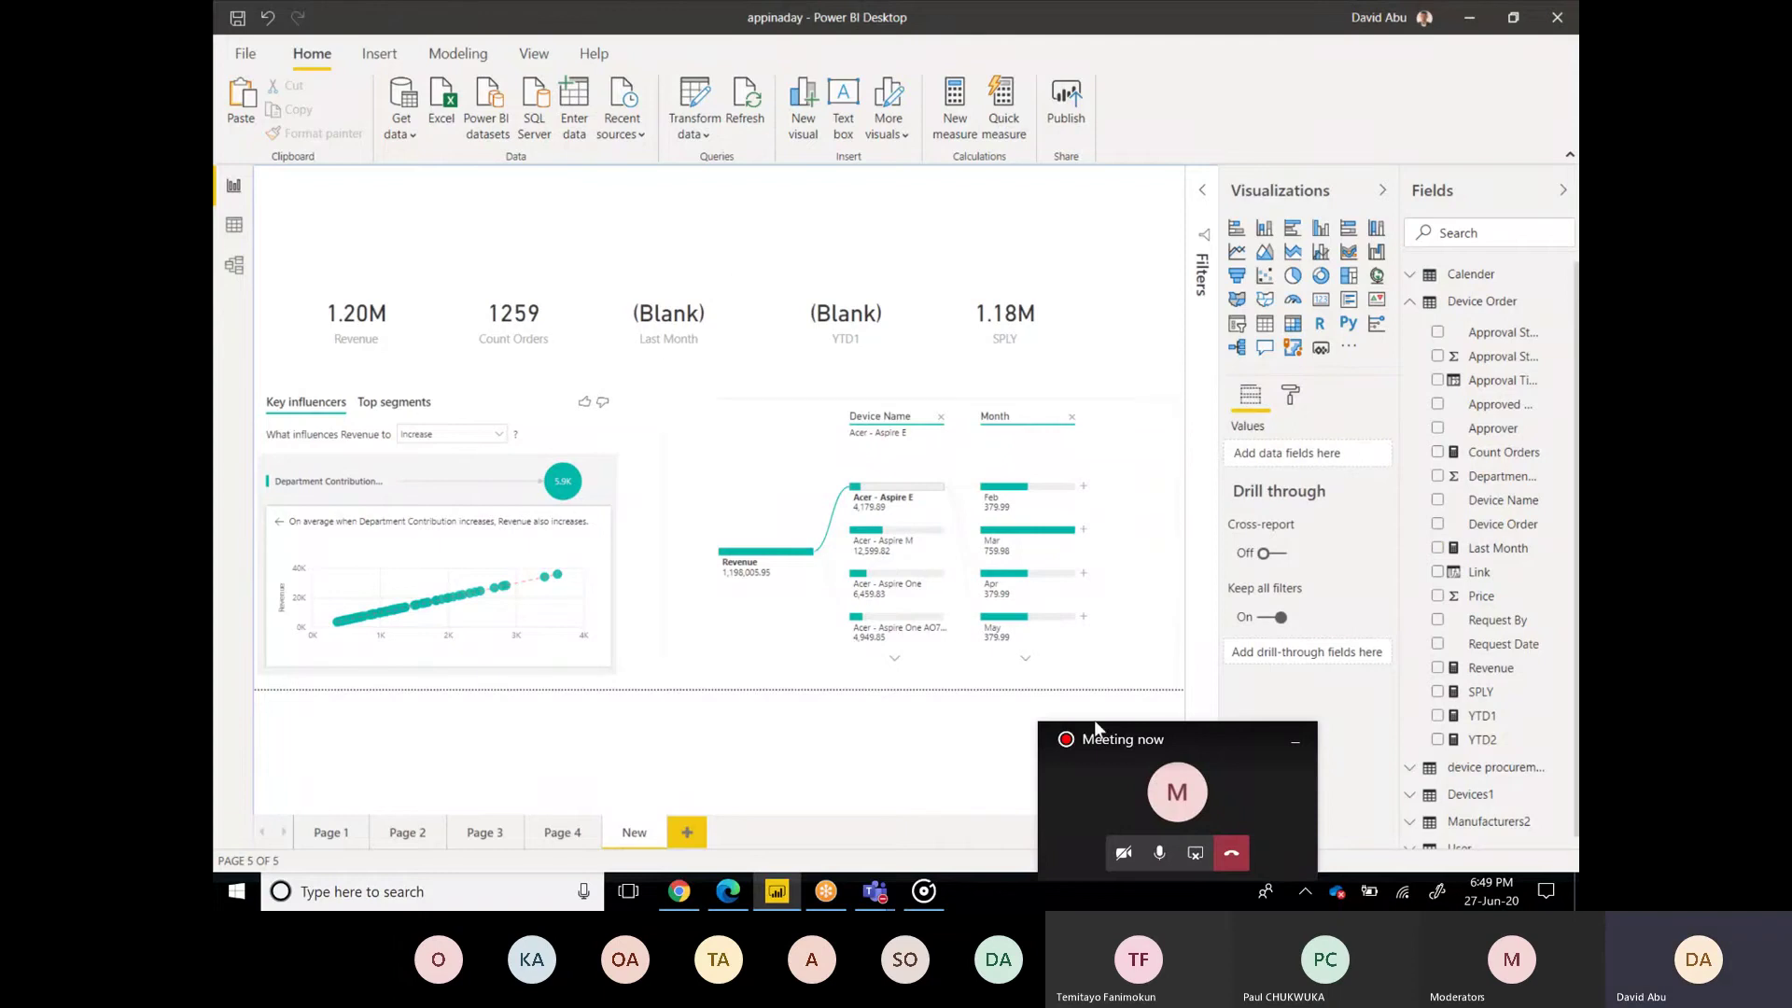
pyautogui.click(1137, 789)
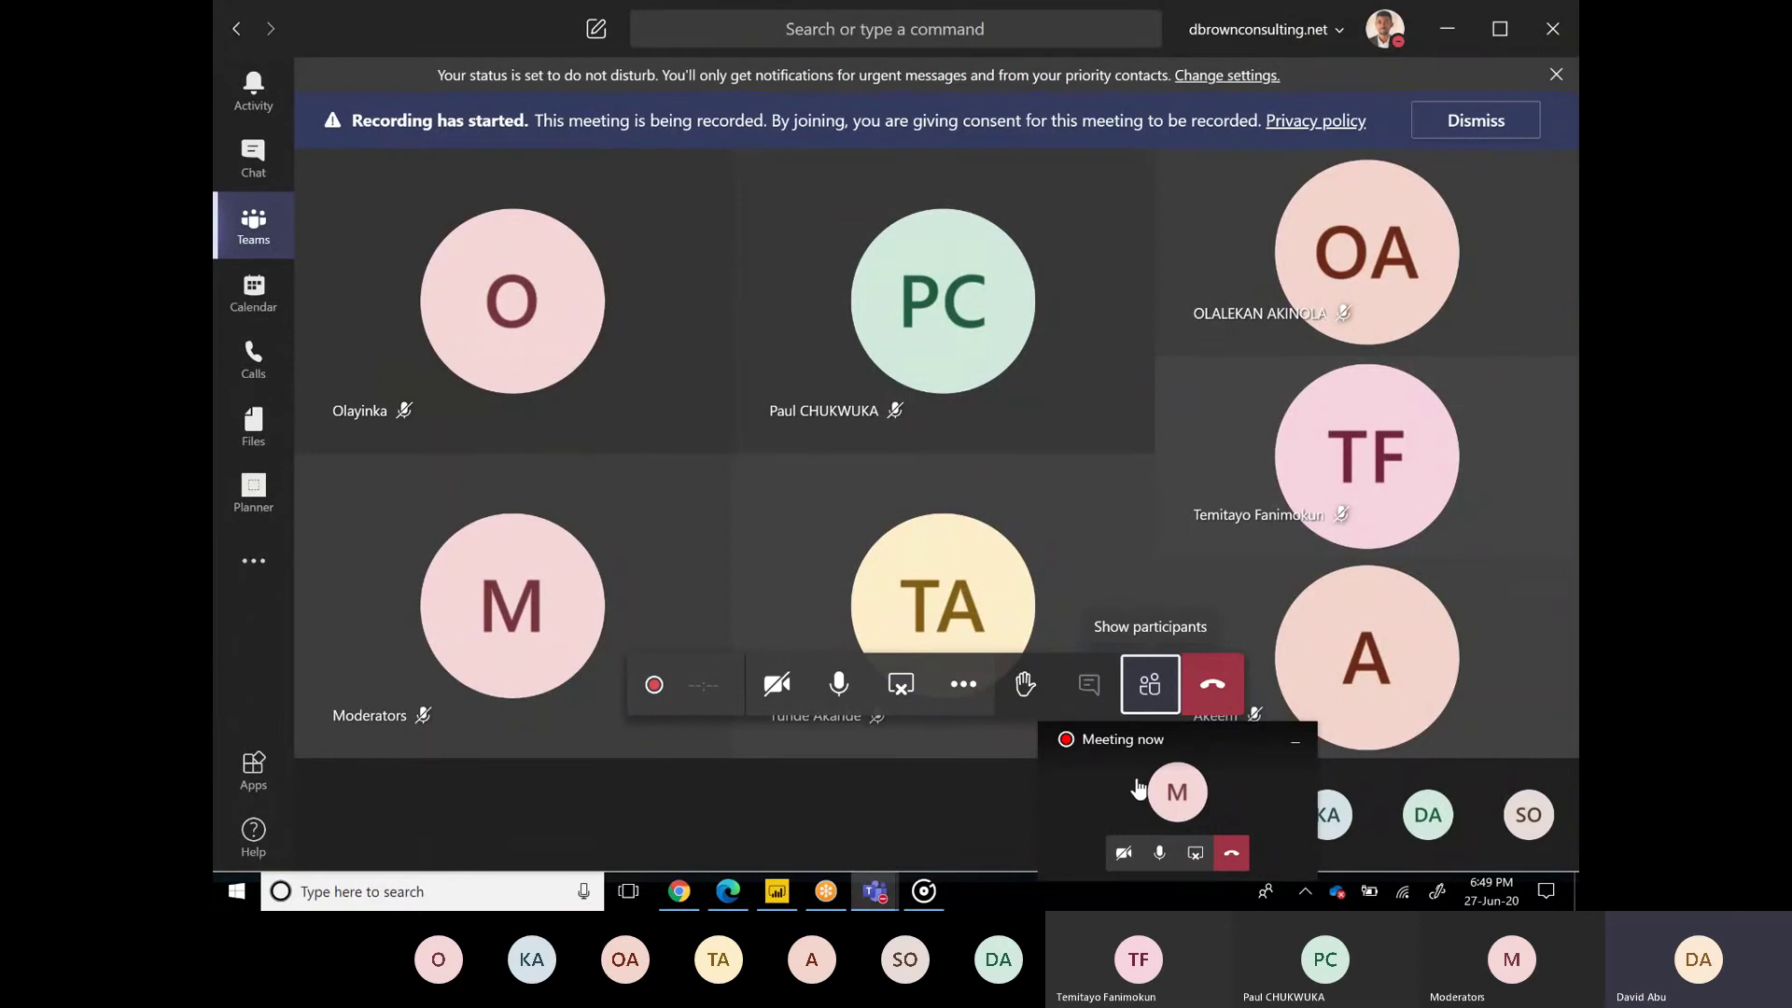
pyautogui.hotkey('alt', 'Tab')
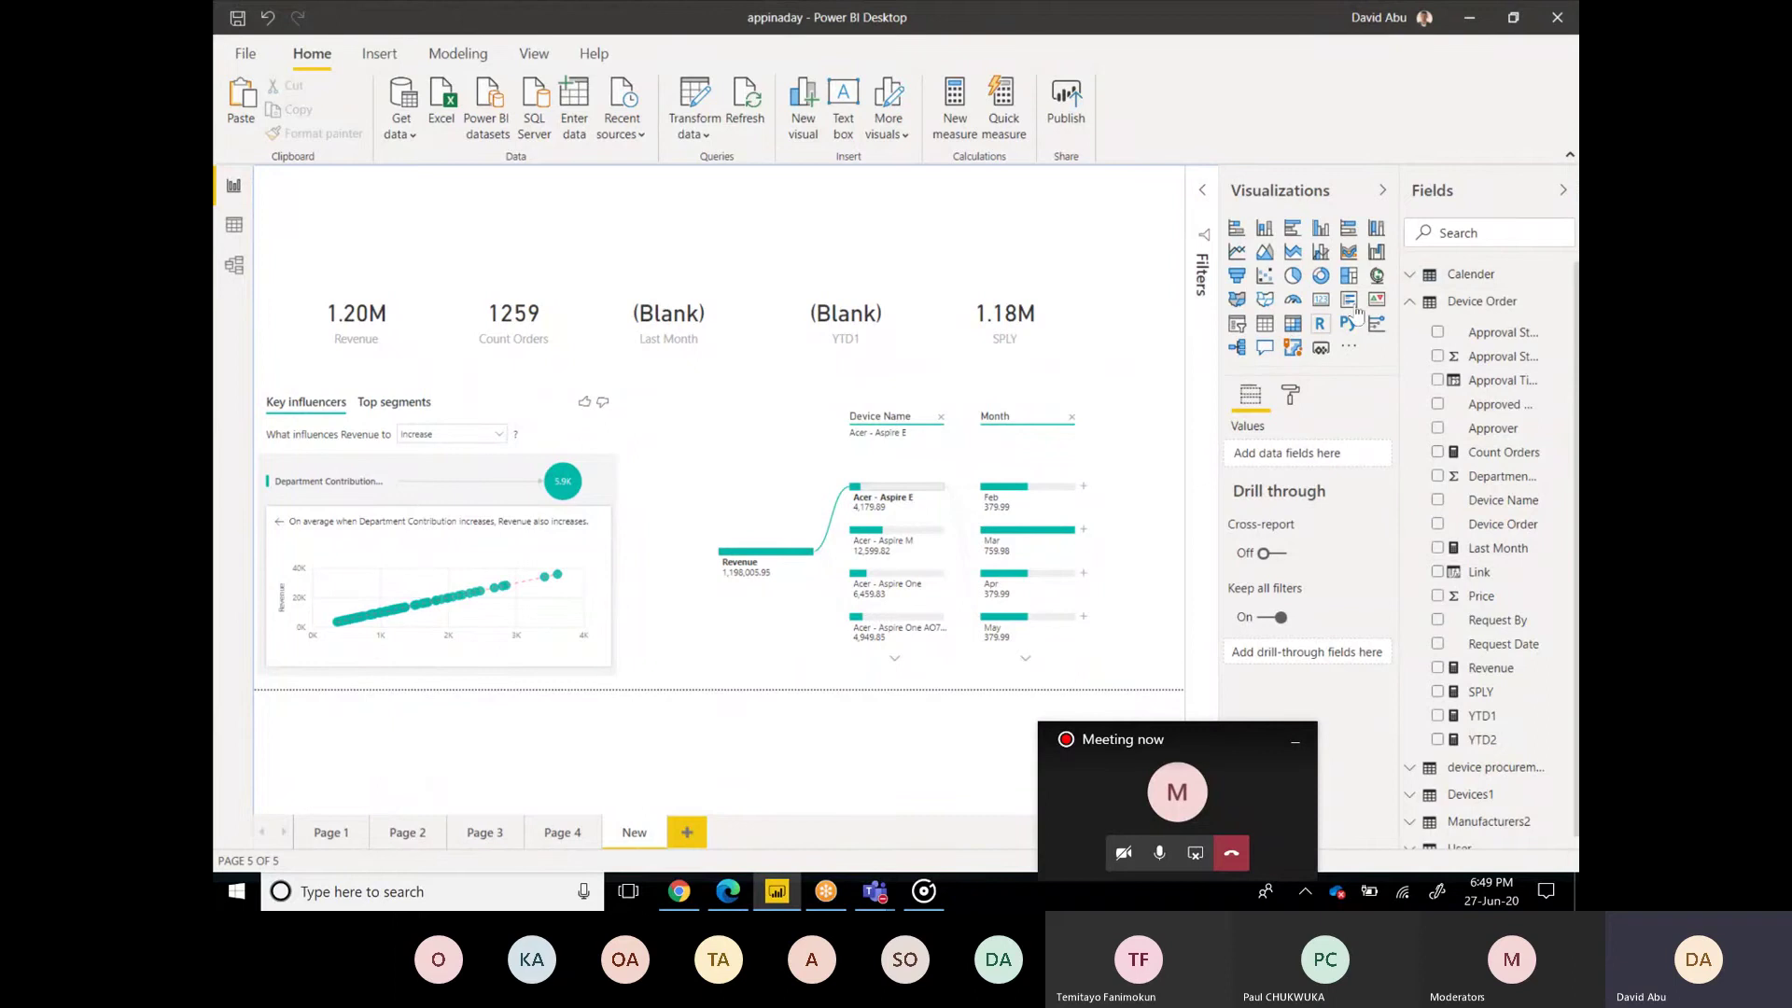
# Step: Add a slicer above the card row and populate it with the Month field of the Calender table
pyautogui.click(1237, 329)
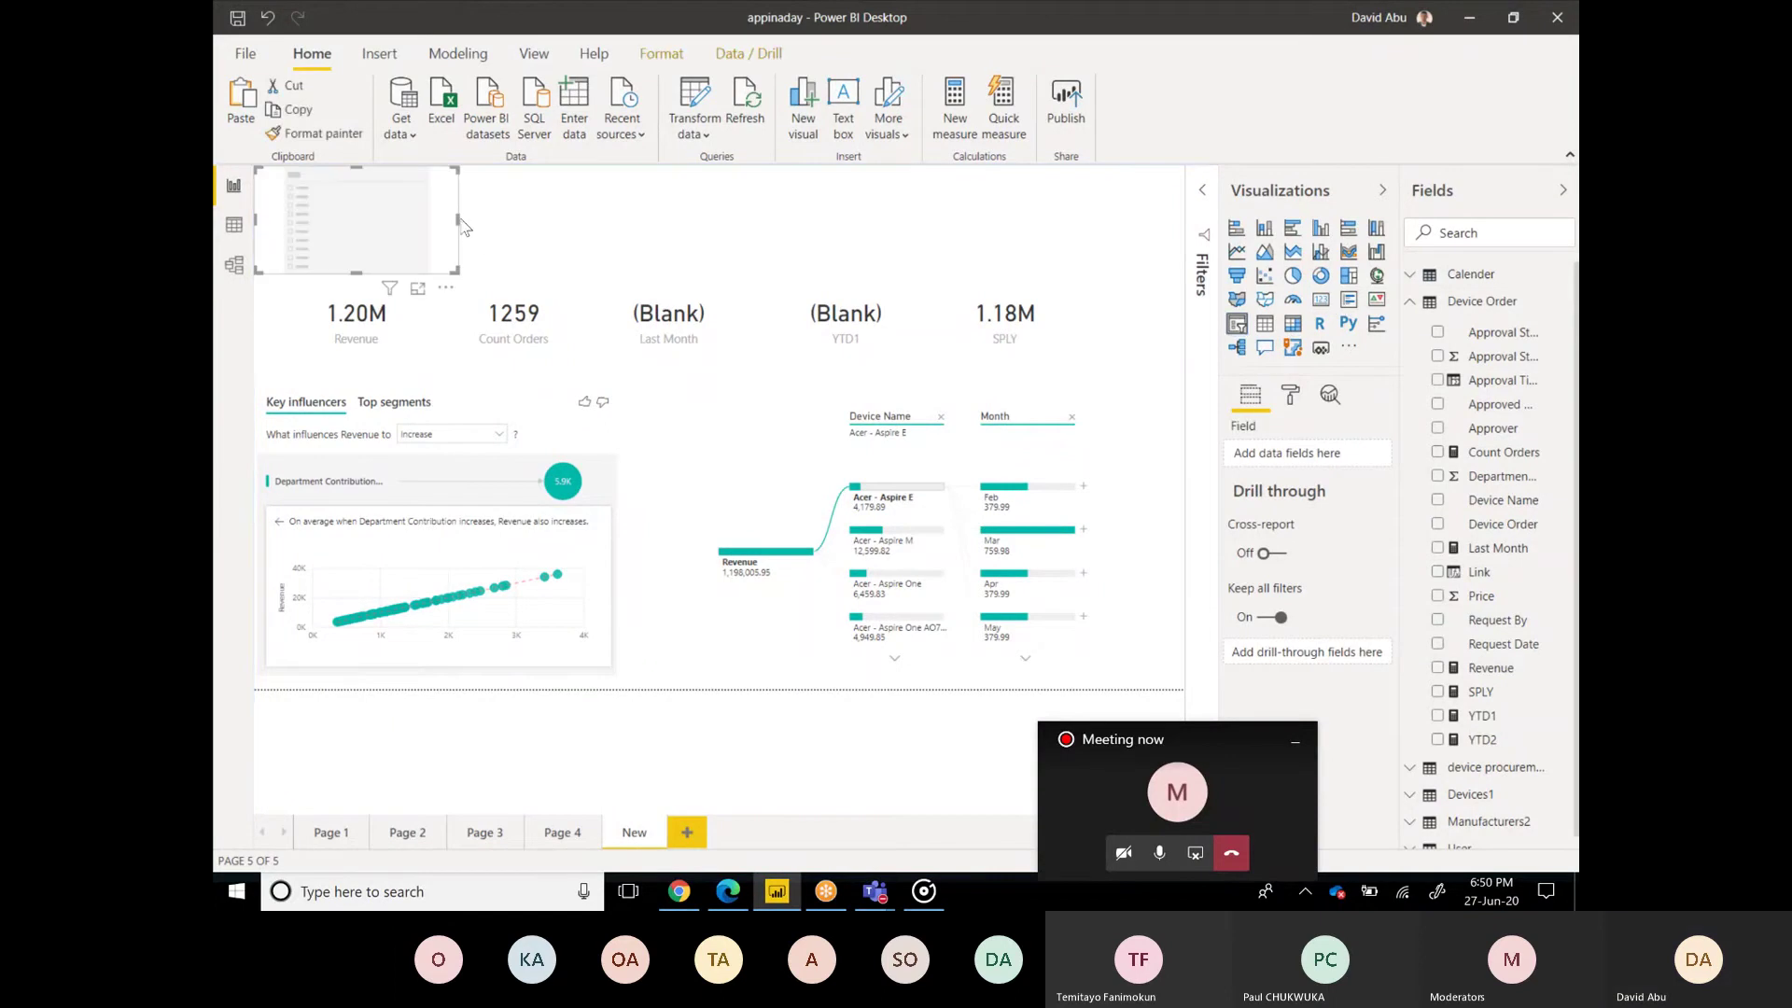
pyautogui.click(457, 226)
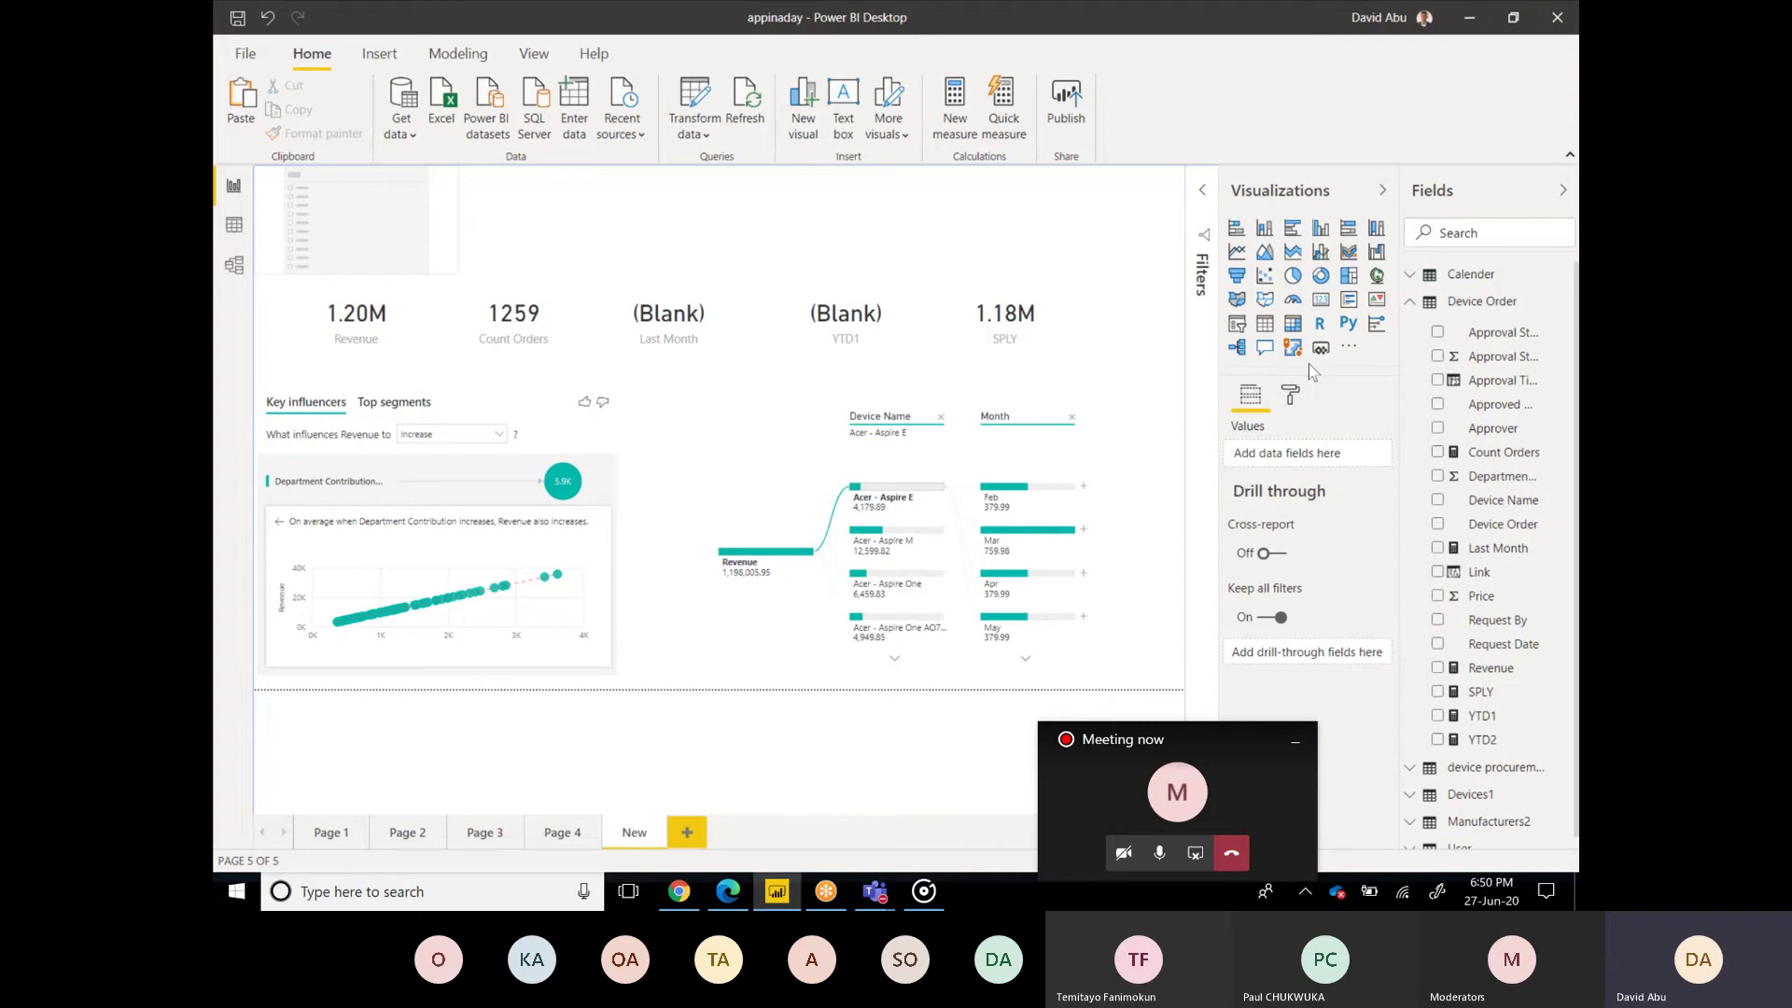
pyautogui.click(1410, 300)
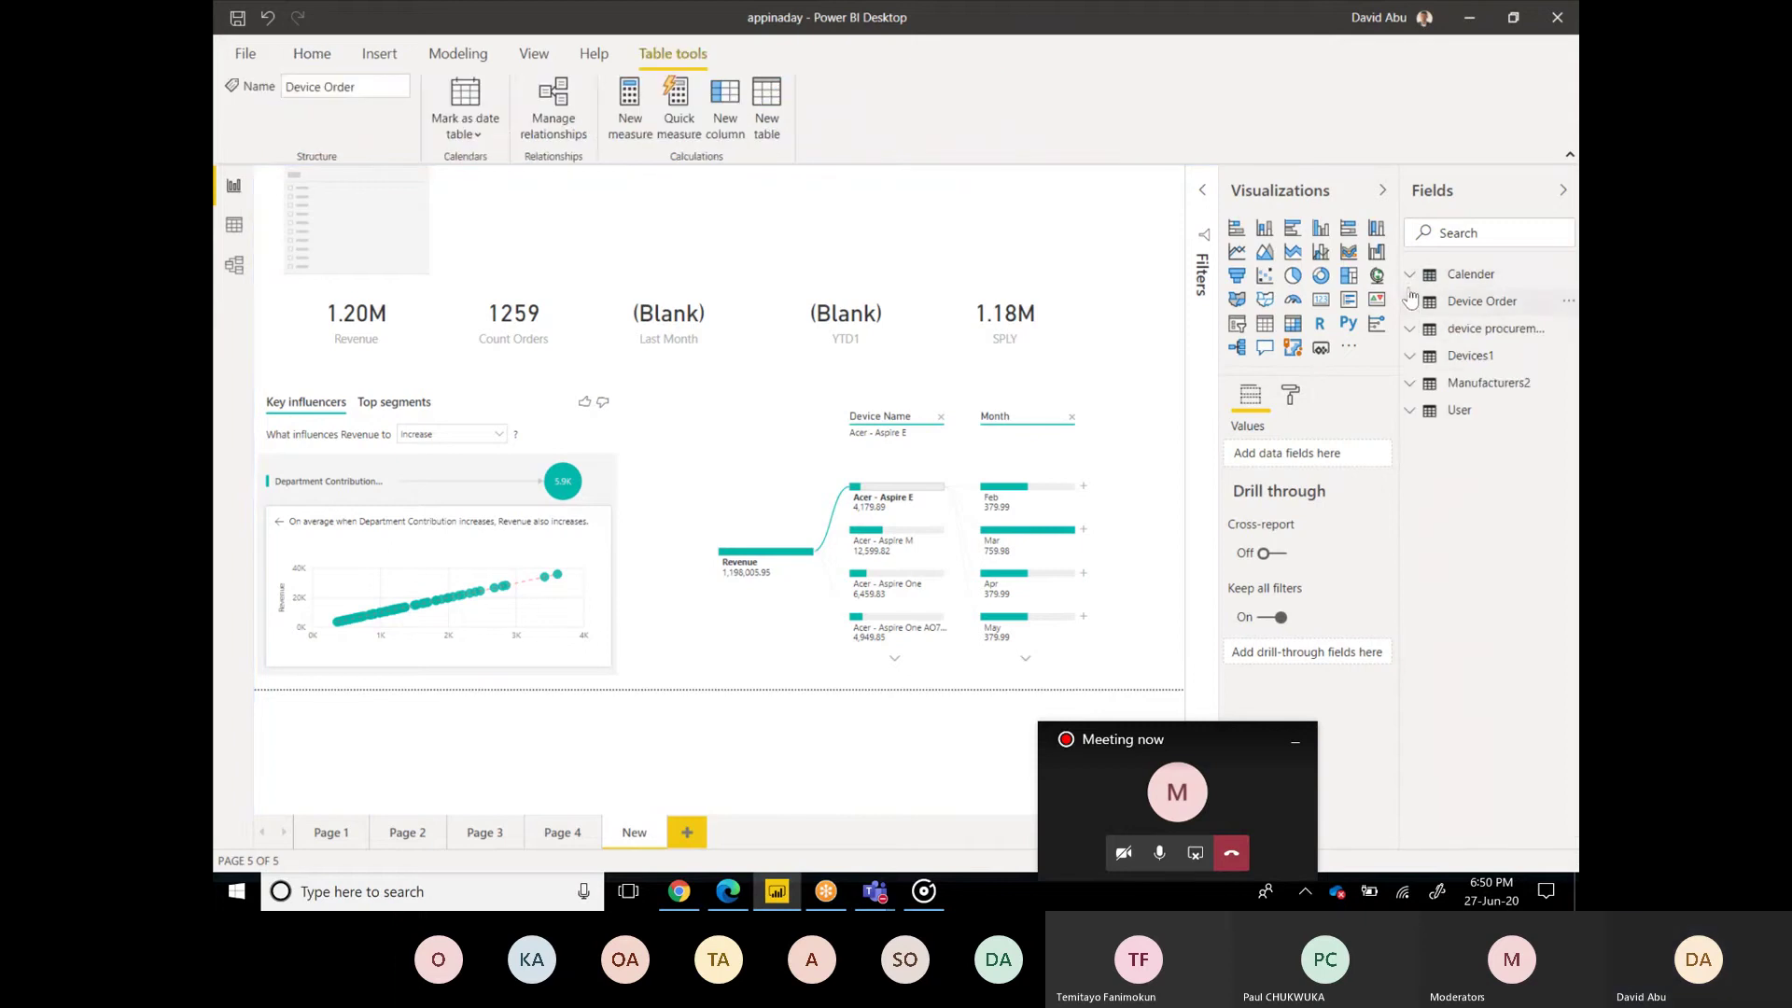
pyautogui.click(388, 236)
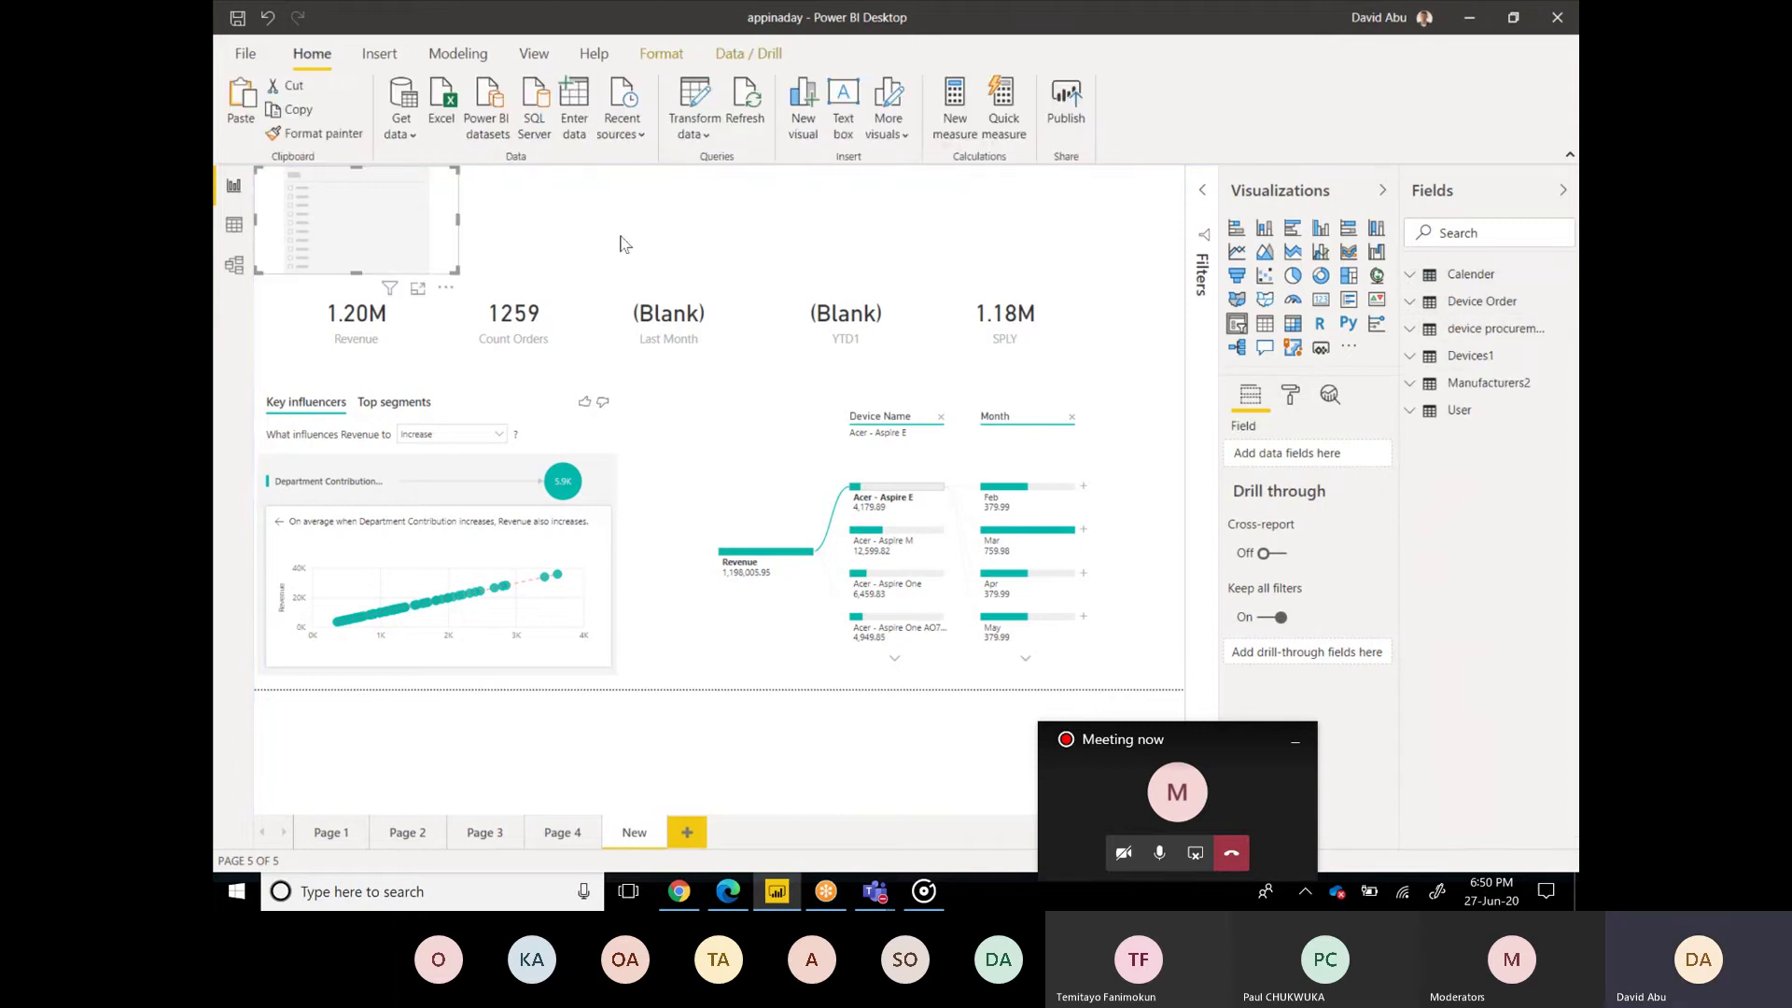
pyautogui.click(1410, 274)
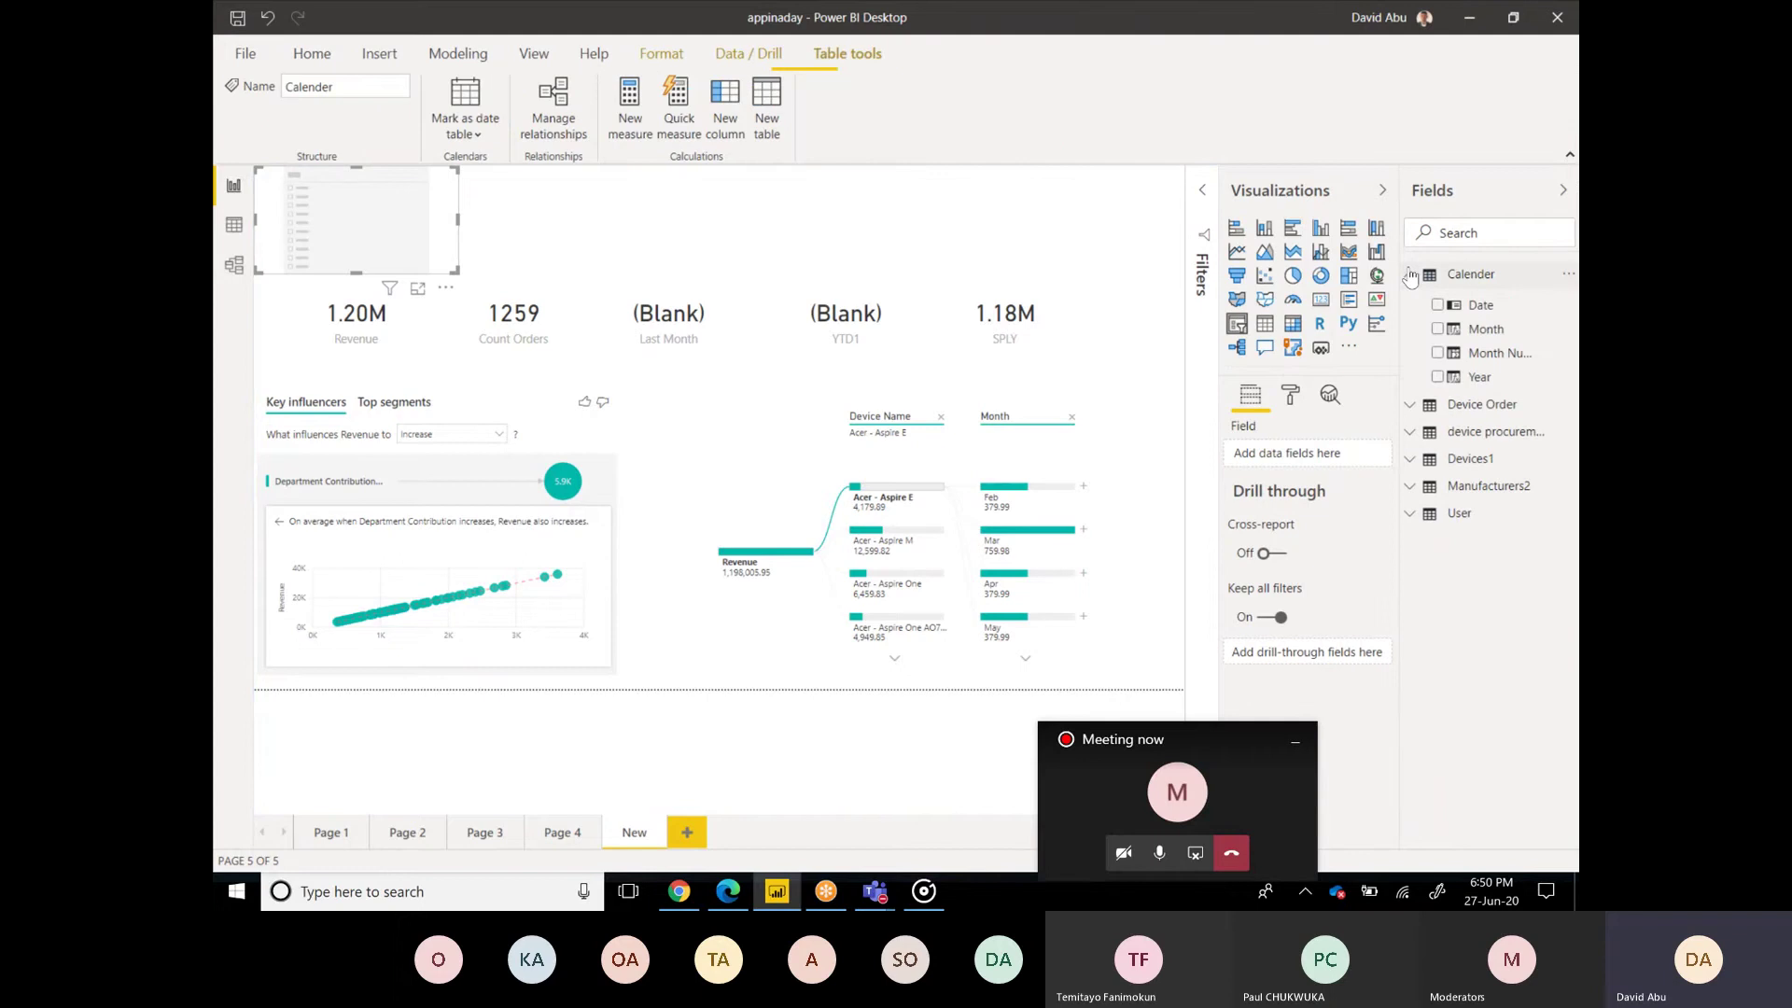
pyautogui.click(1437, 330)
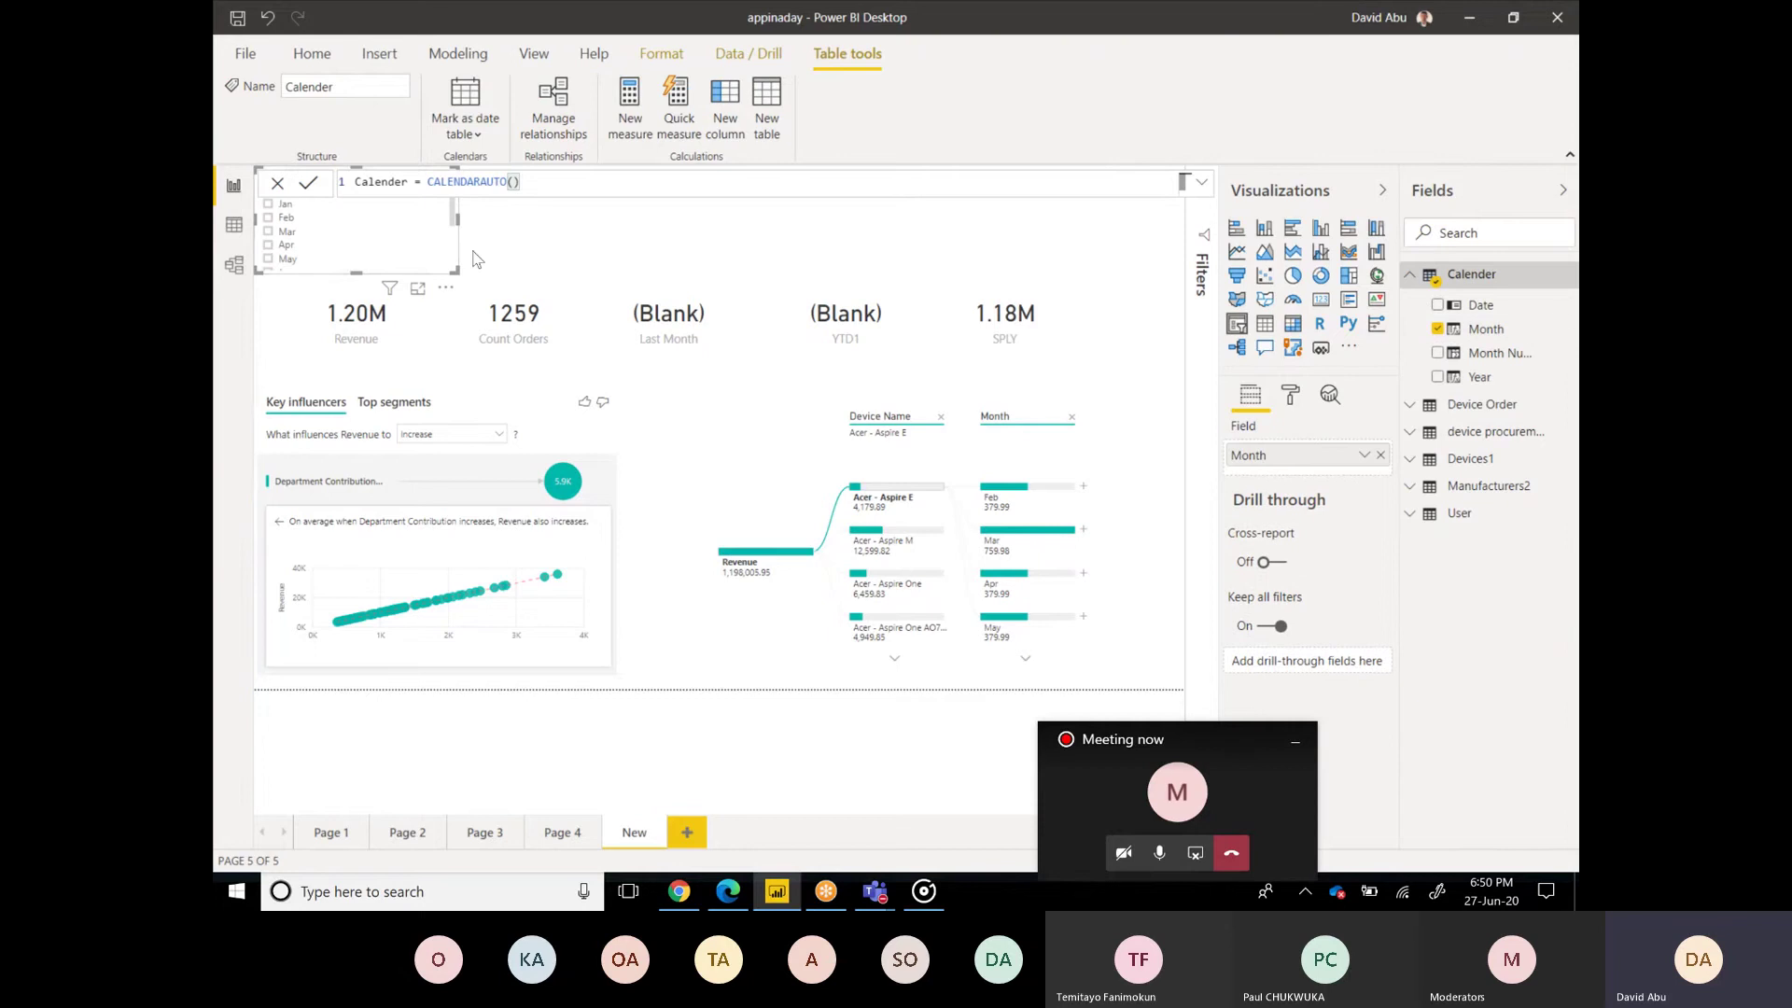
# Step: Set the Month slicer's orientation to Horizontal and stretch it across the page as a single row of month buttons
pyautogui.click(1286, 402)
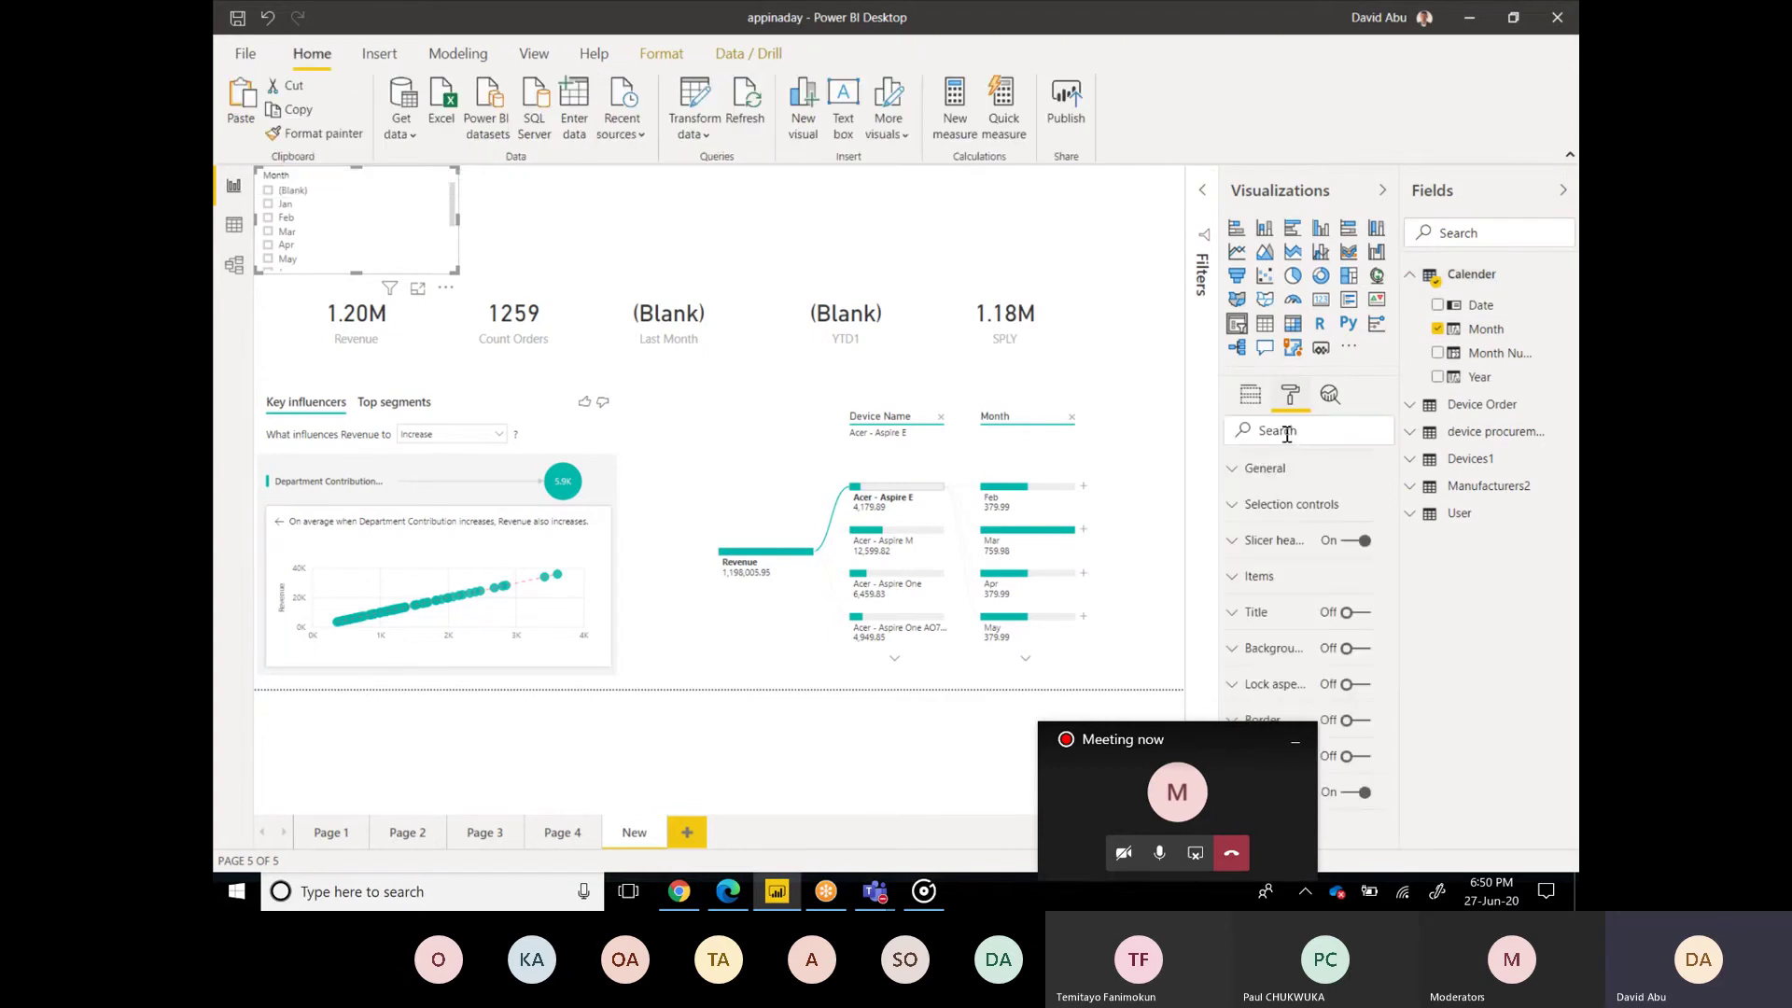
pyautogui.click(1266, 470)
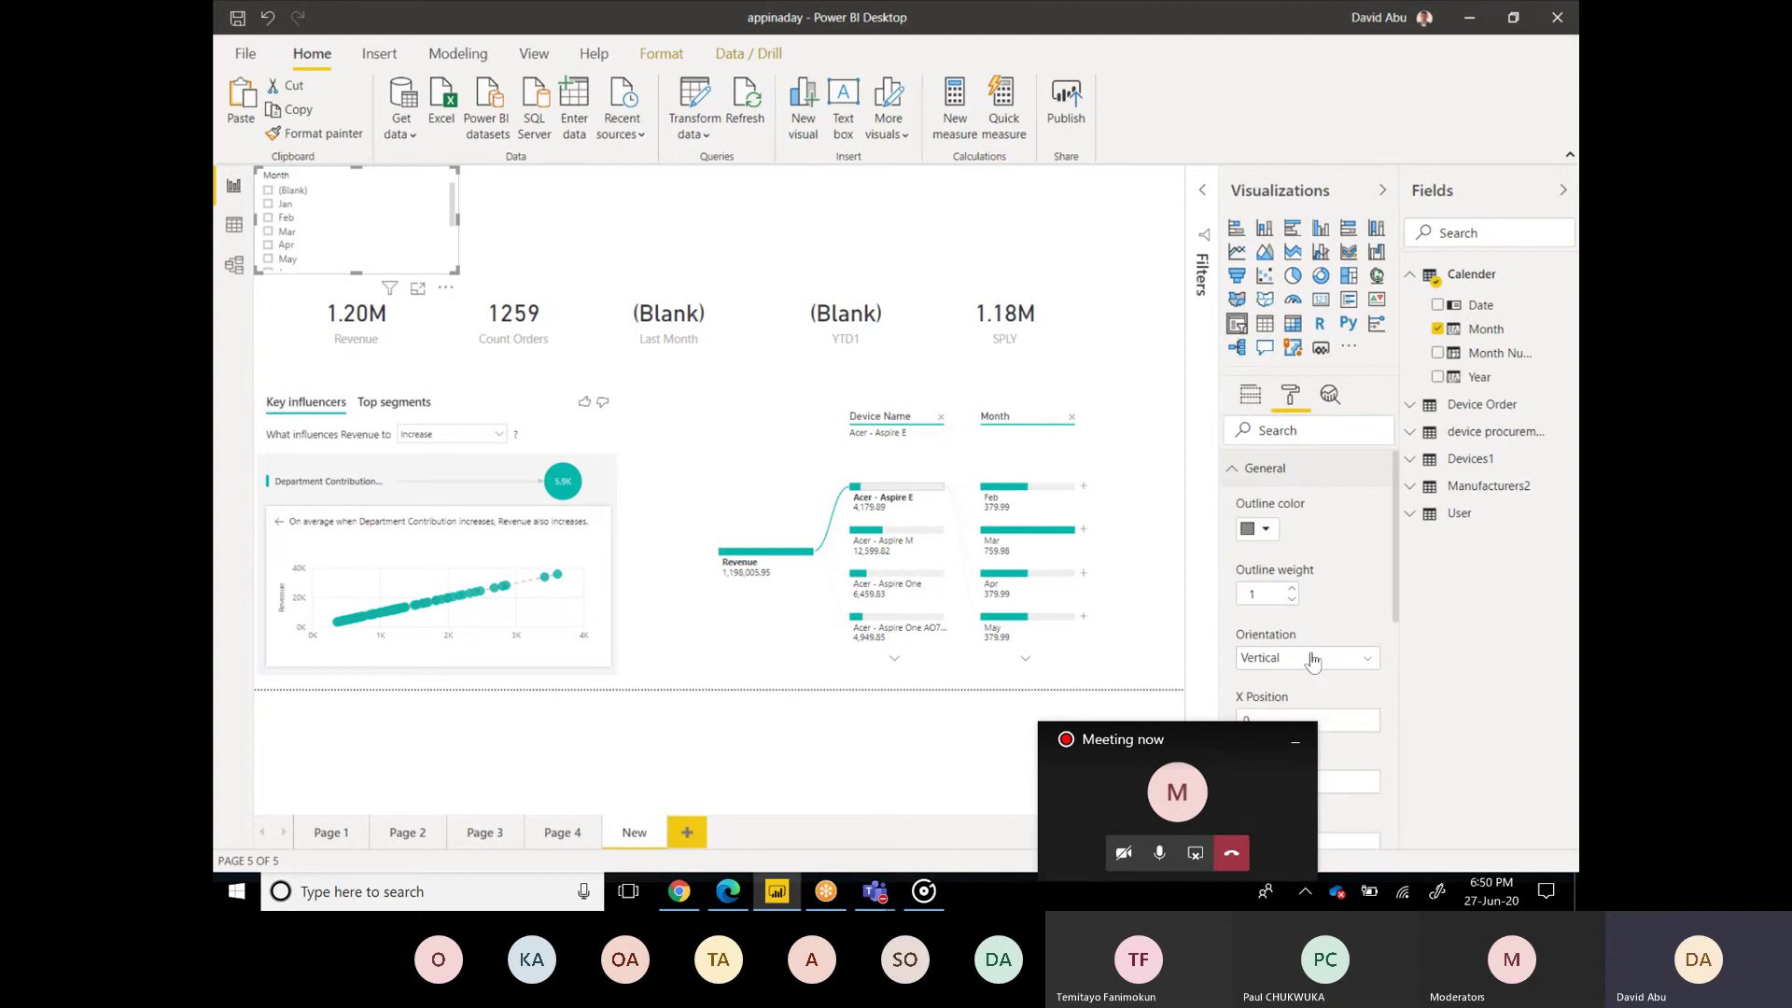
pyautogui.click(1325, 658)
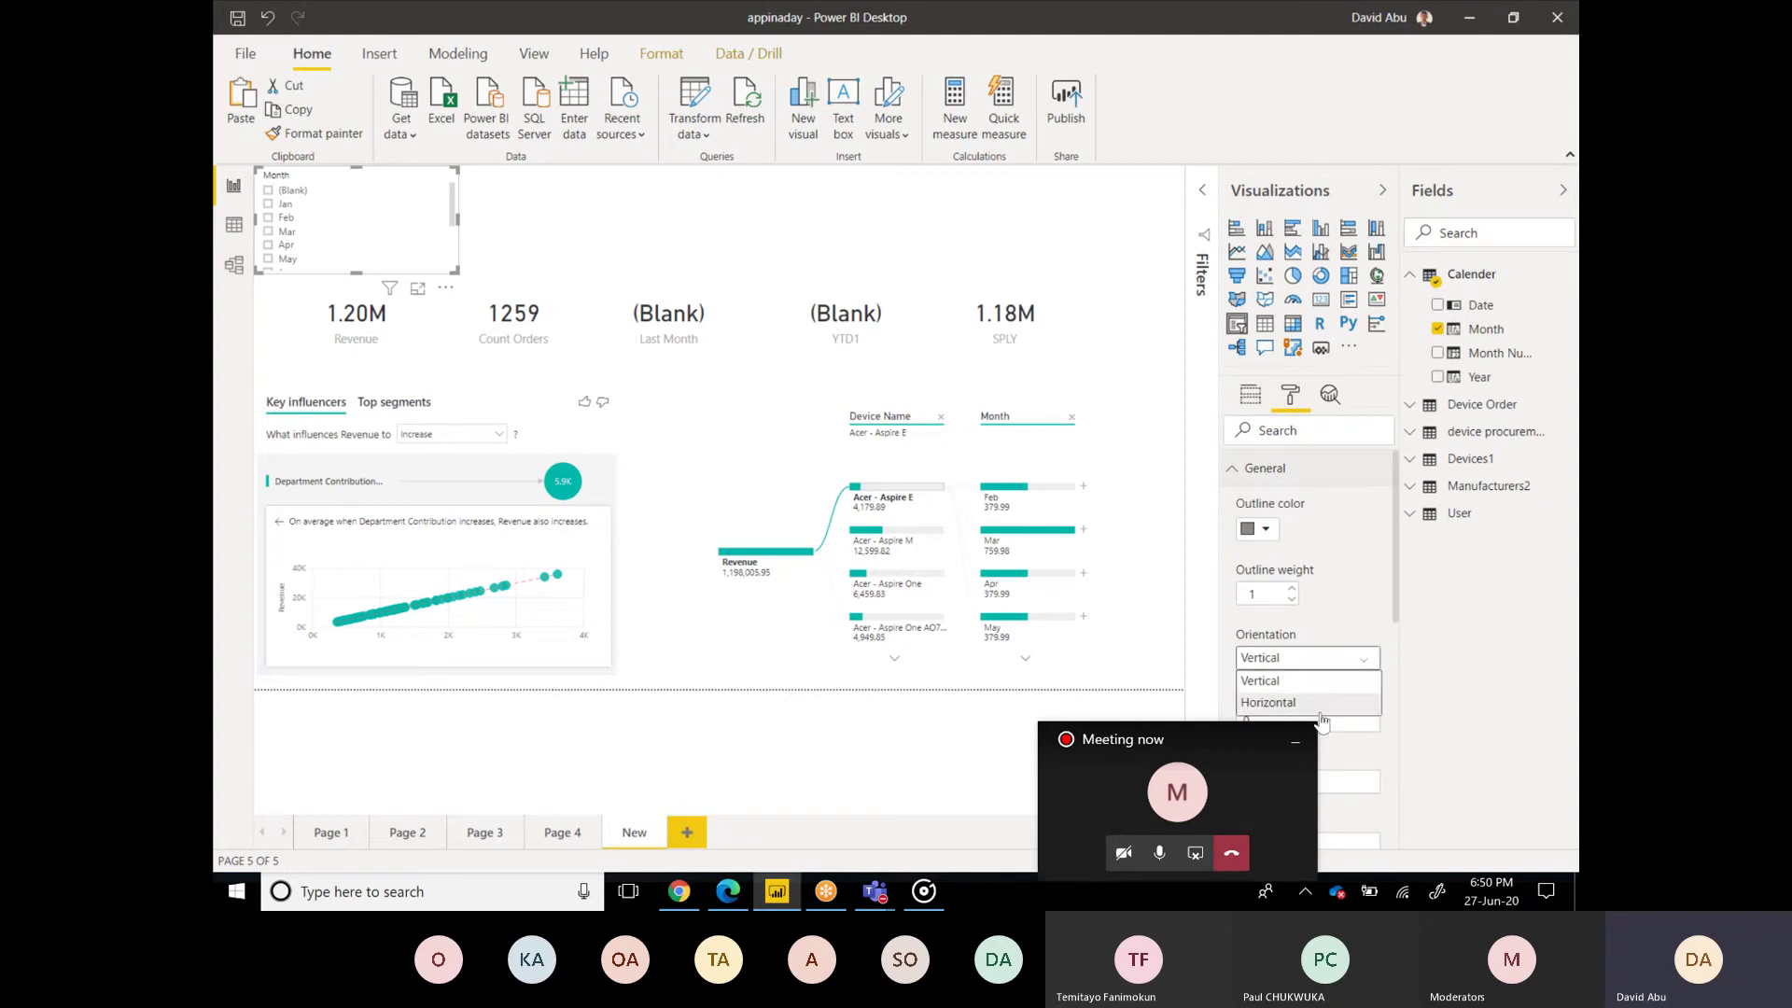
pyautogui.click(1269, 699)
pyautogui.moveTo(461, 224); pyautogui.dragTo(1178, 273)
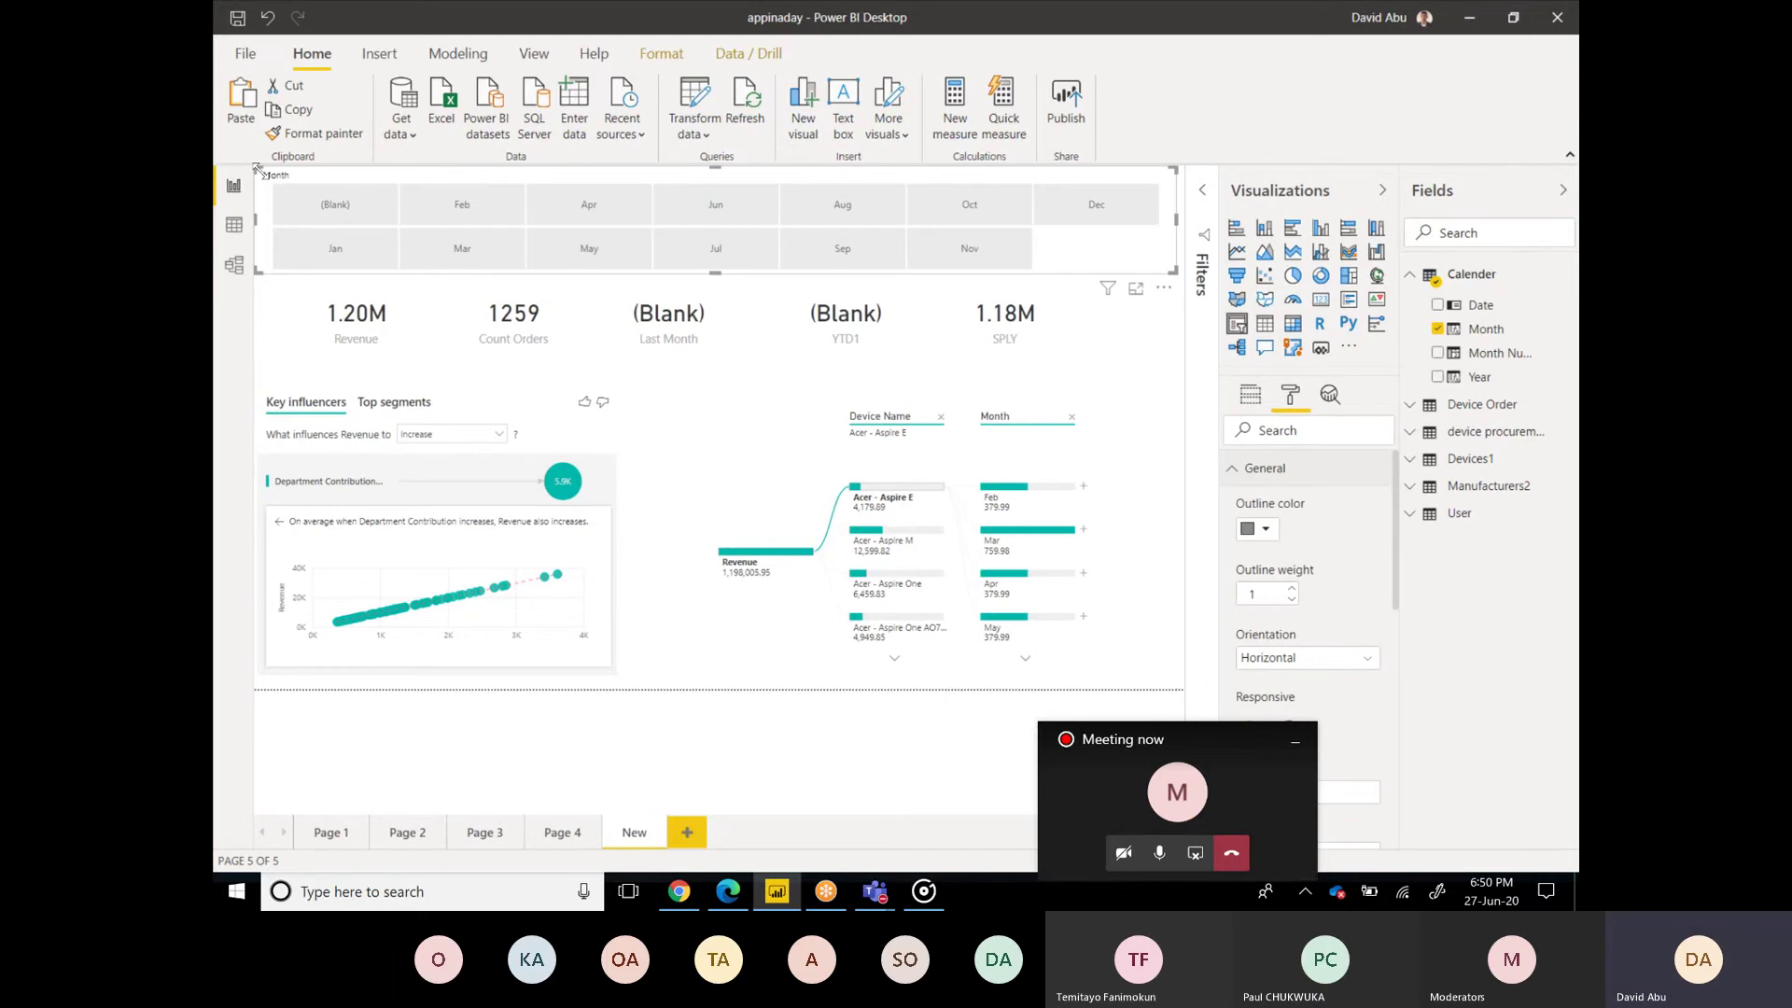
pyautogui.moveTo(257, 168); pyautogui.dragTo(256, 205)
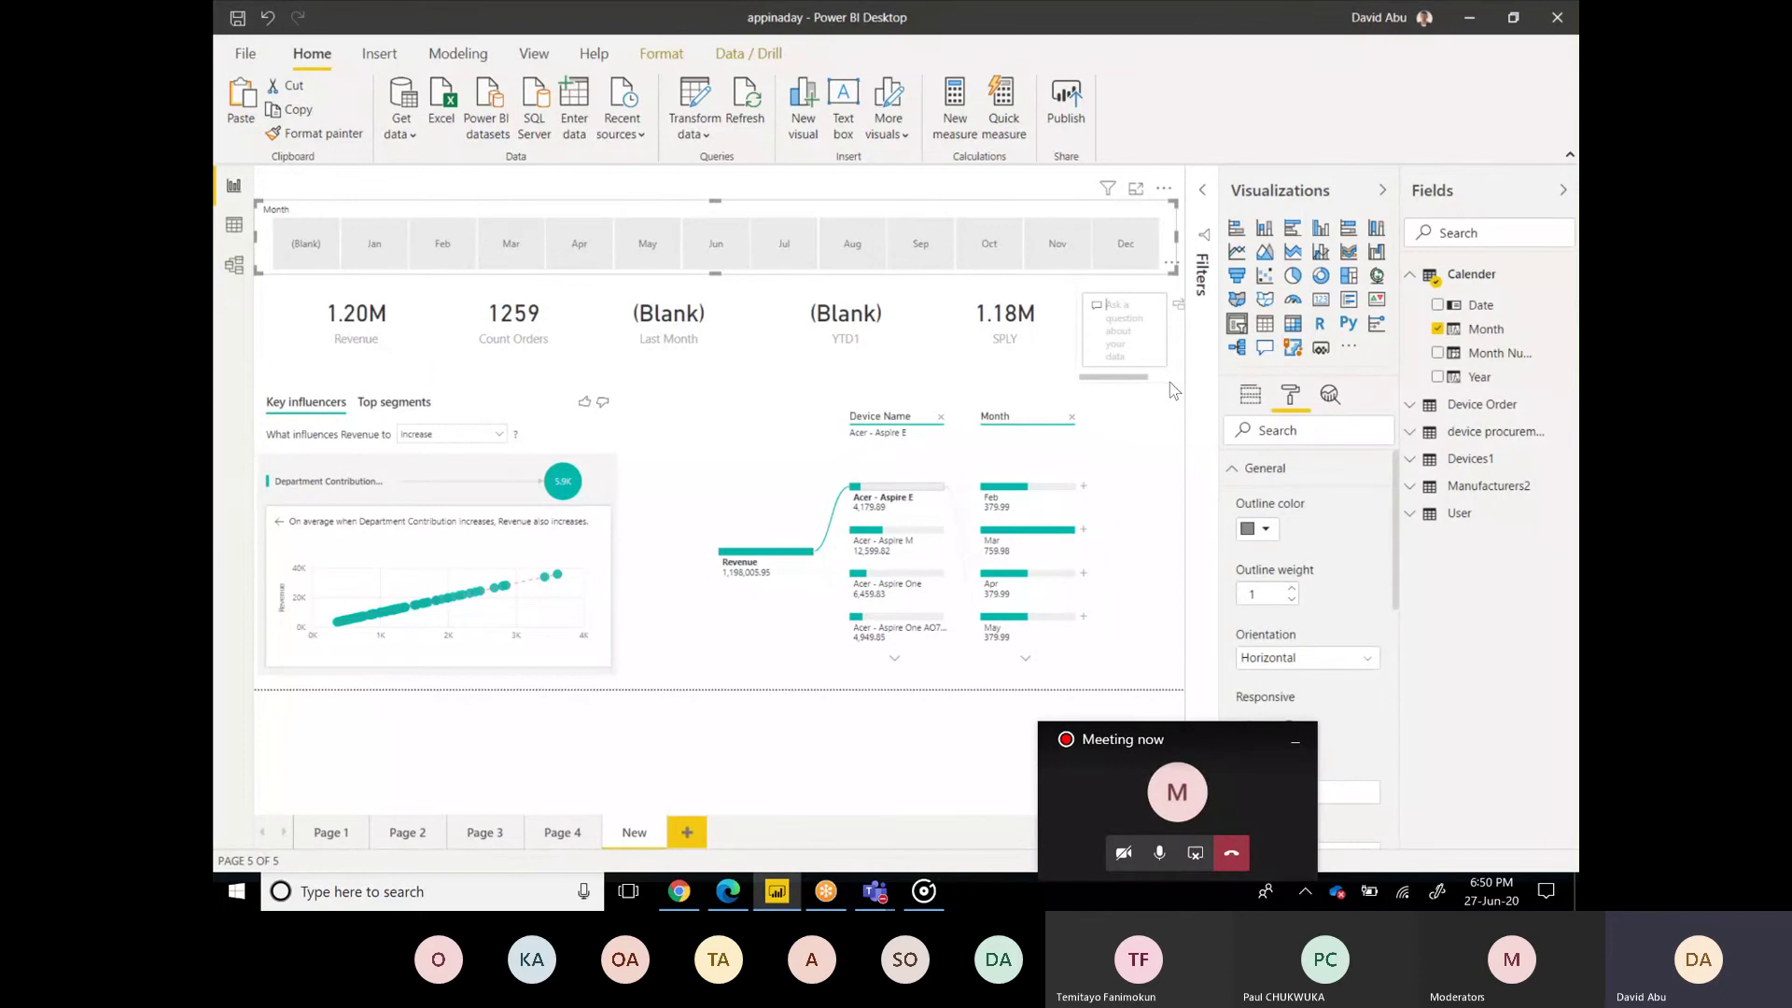
# Step: Add a Calender Year slicer, shrink it into a compact dropdown and place it above the Month slicer
pyautogui.click(327, 184)
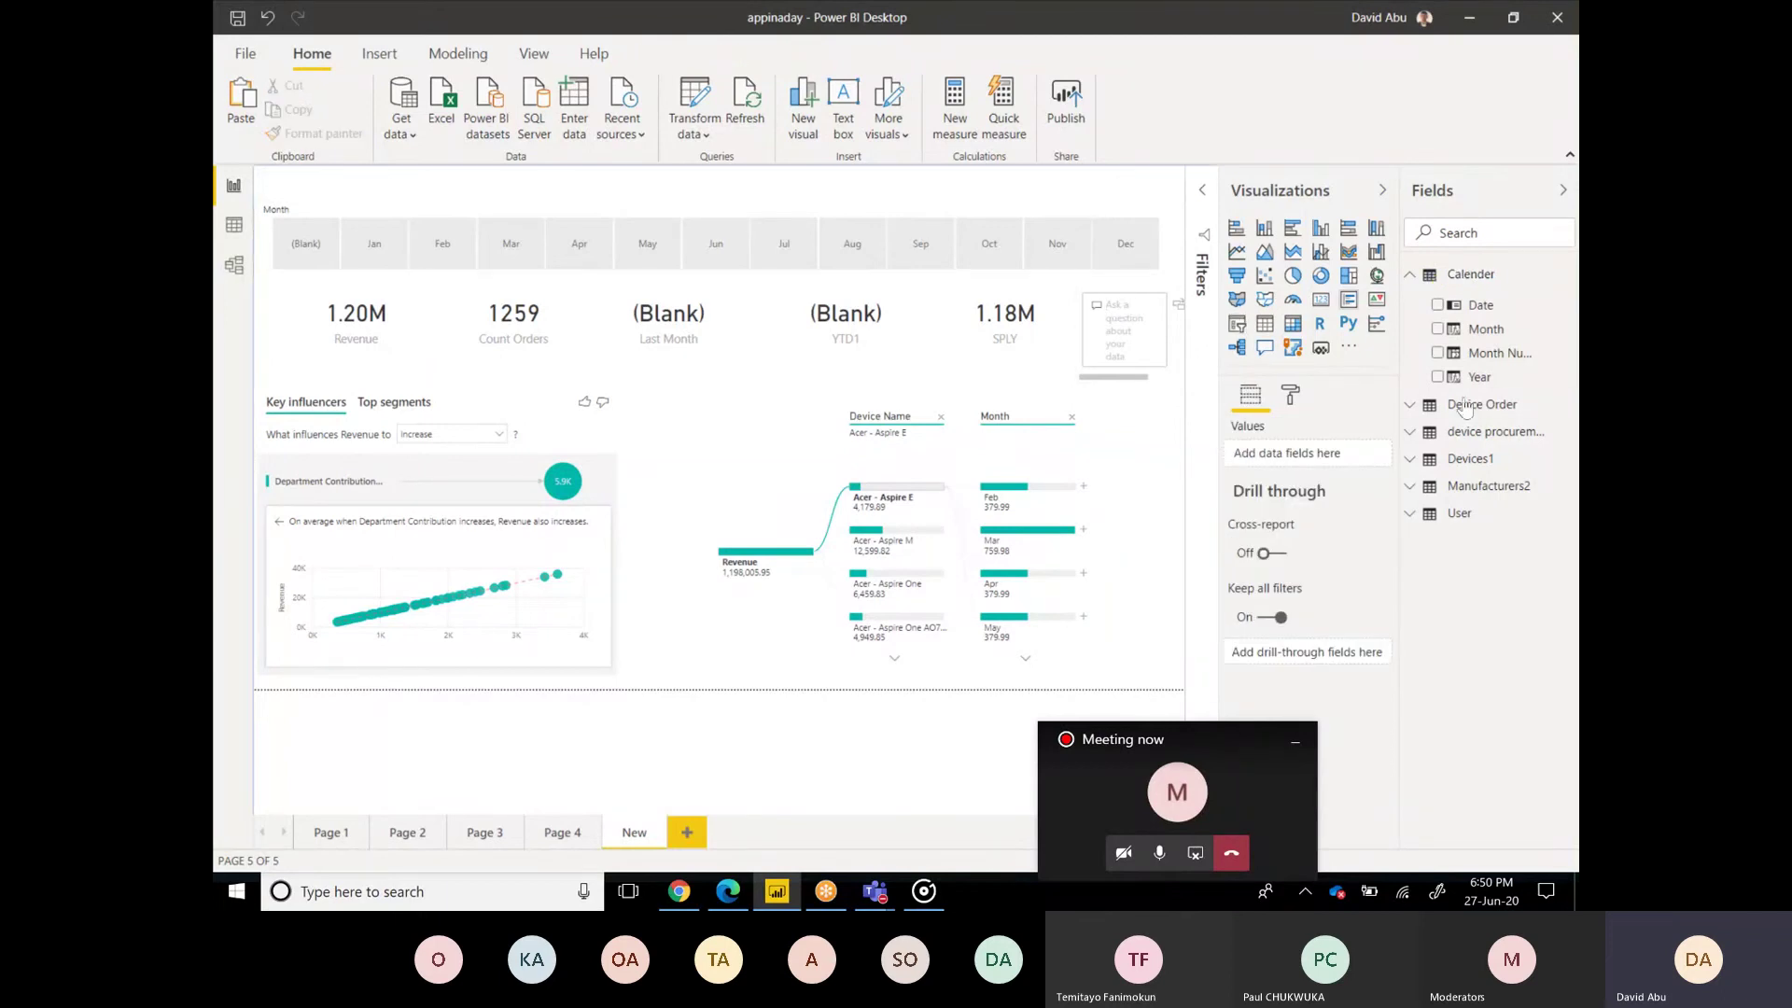
pyautogui.click(1238, 325)
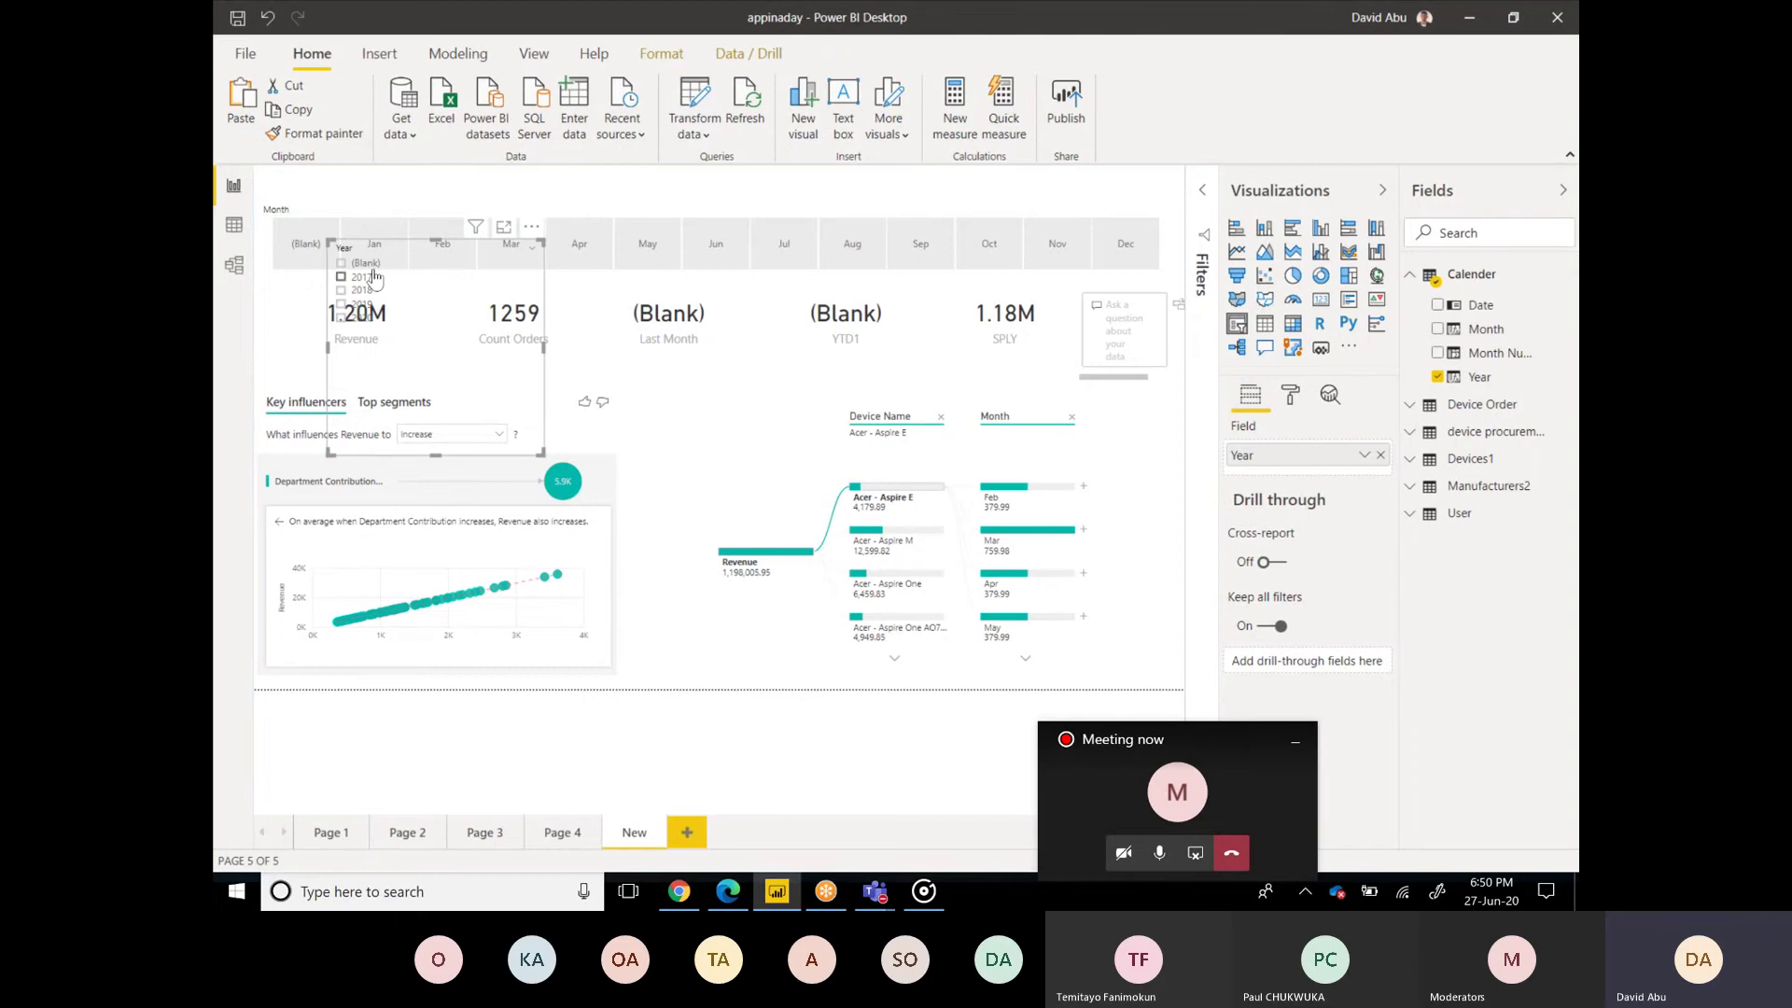
pyautogui.moveTo(329, 237); pyautogui.dragTo(353, 392)
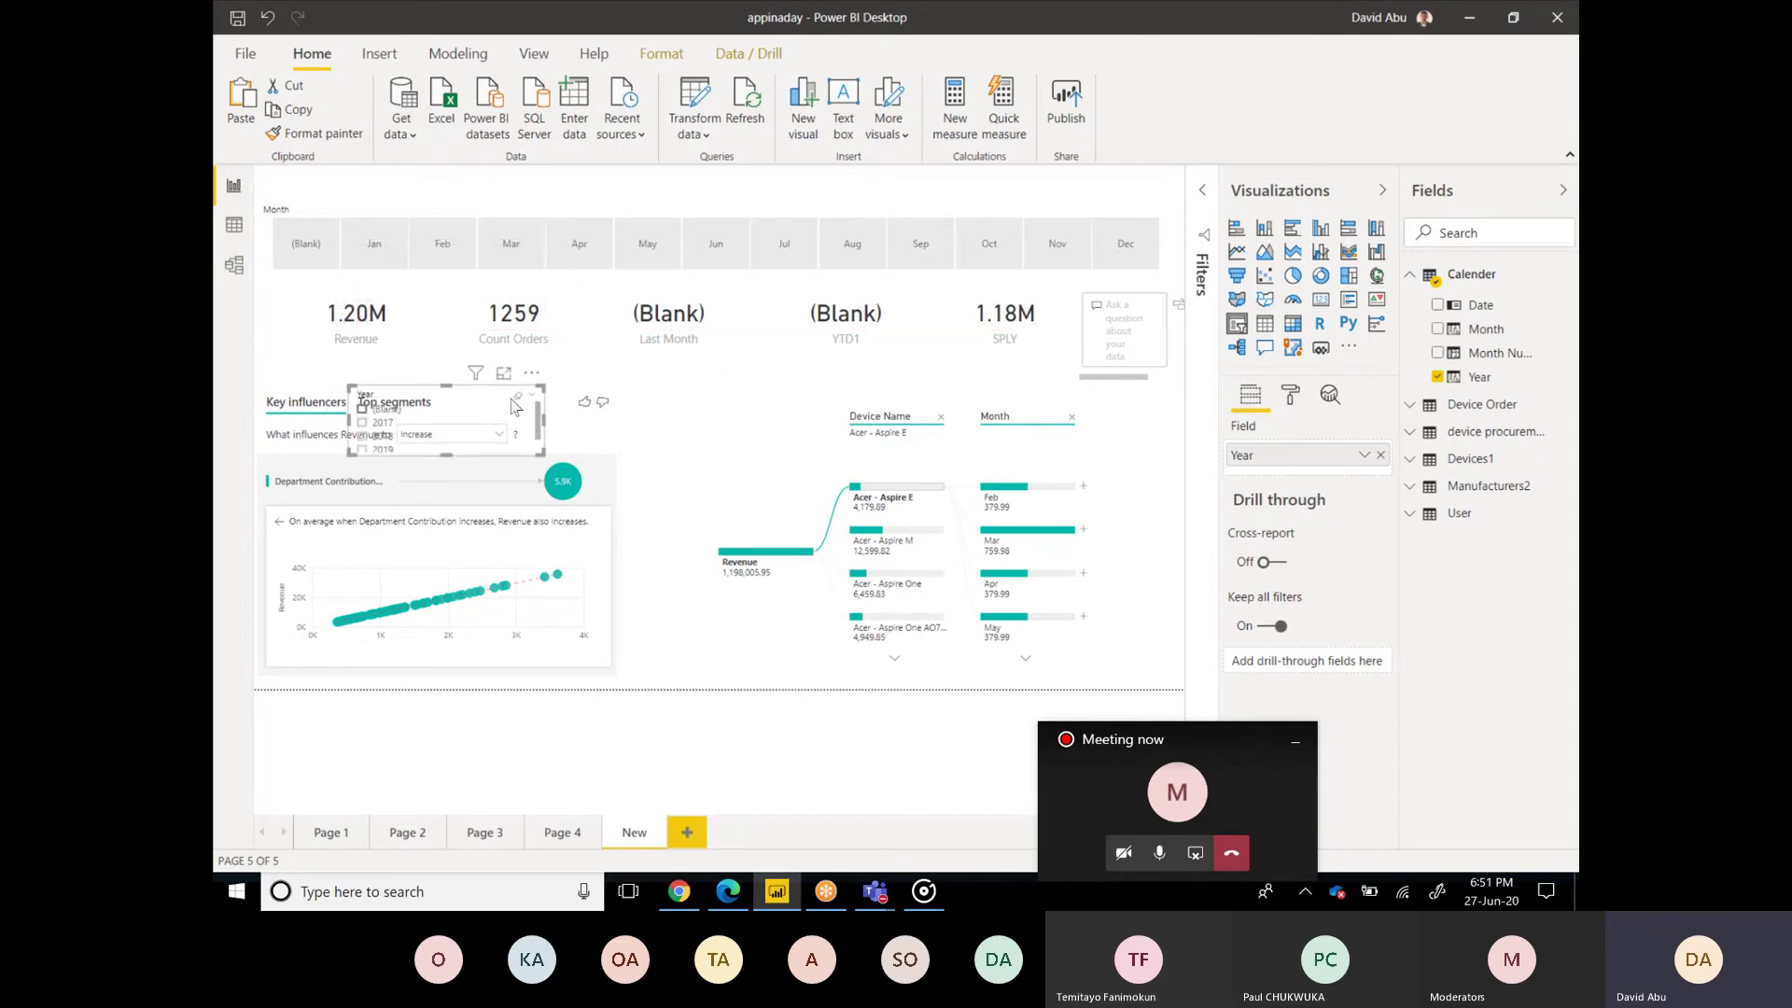
pyautogui.click(538, 413)
pyautogui.click(557, 432)
pyautogui.moveTo(422, 412); pyautogui.dragTo(753, 203)
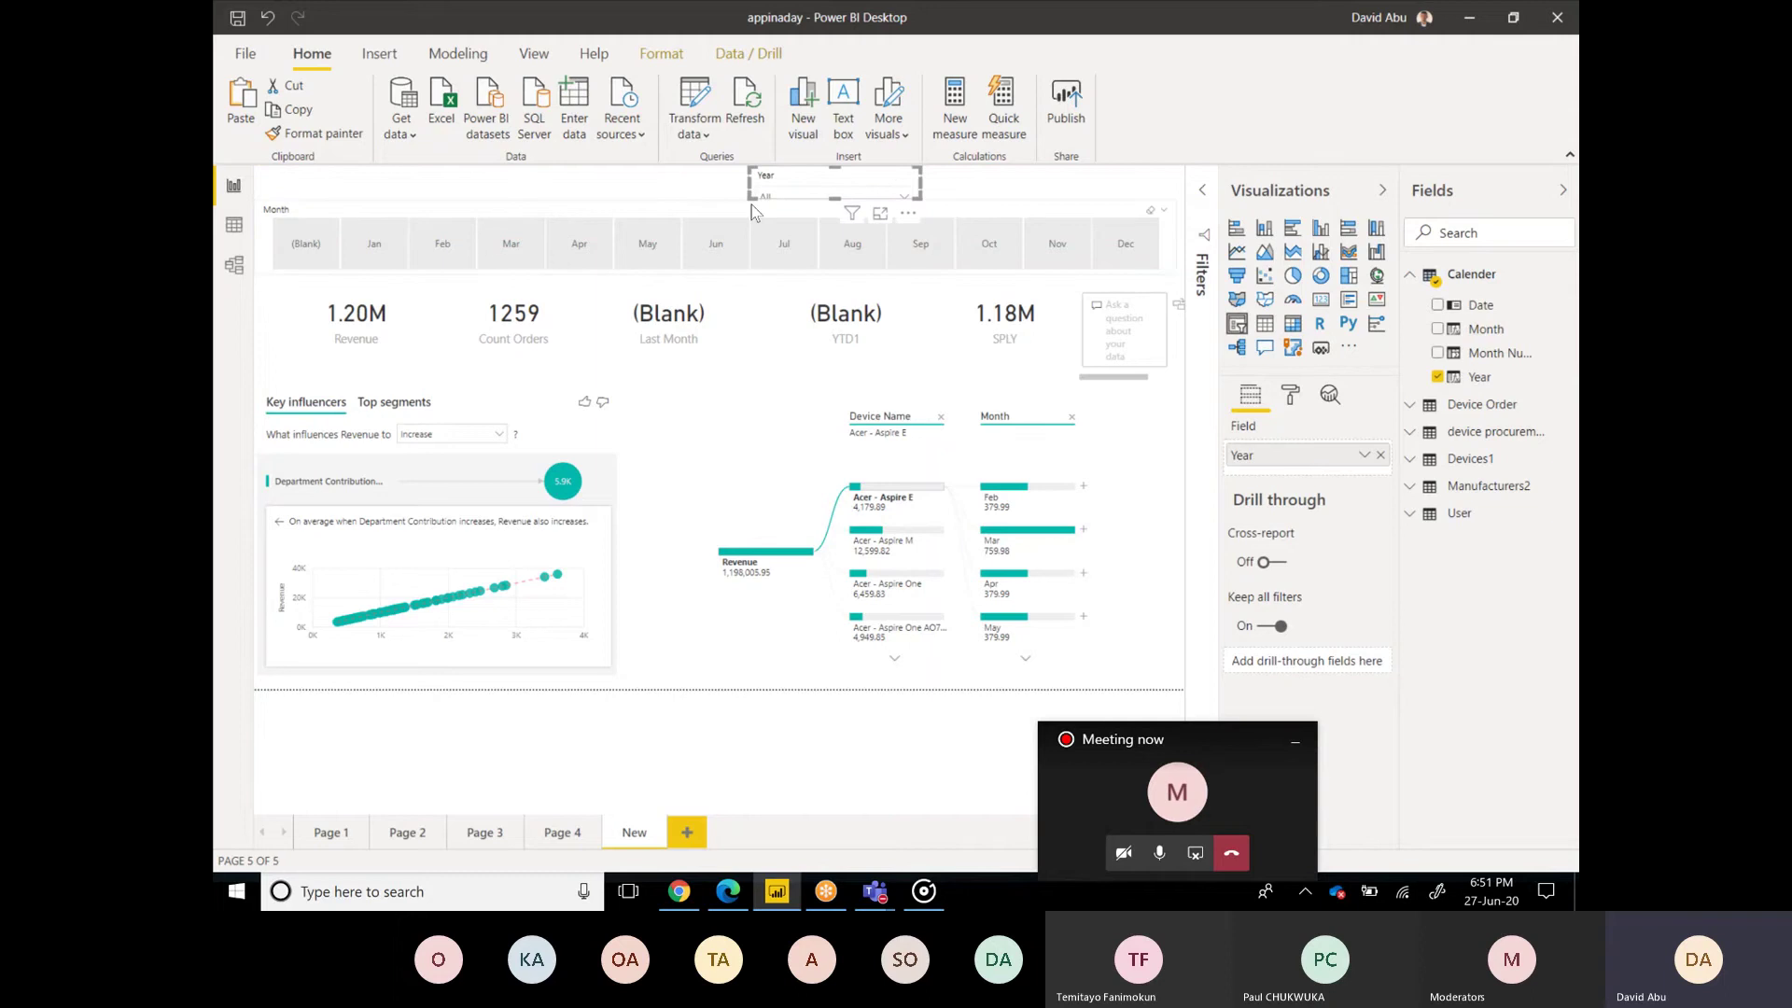
# Step: Filter the page to 2018 with the Year slicer and close its list
pyautogui.click(799, 200)
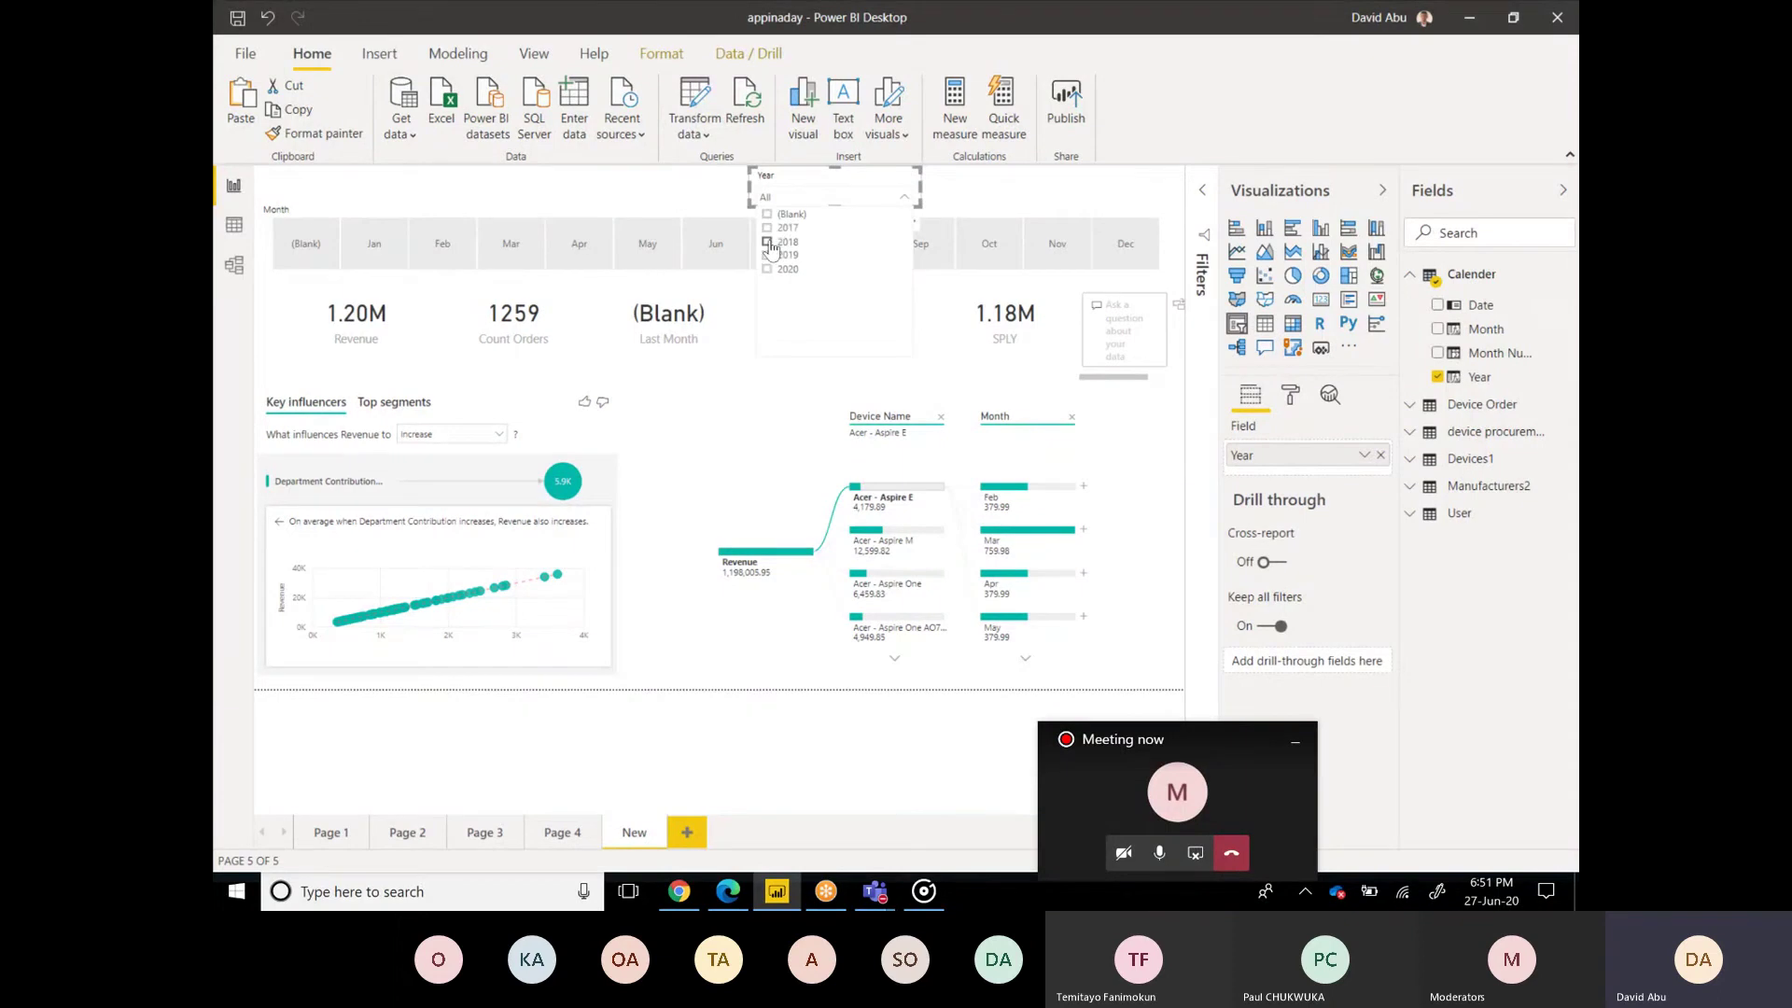
pyautogui.click(768, 243)
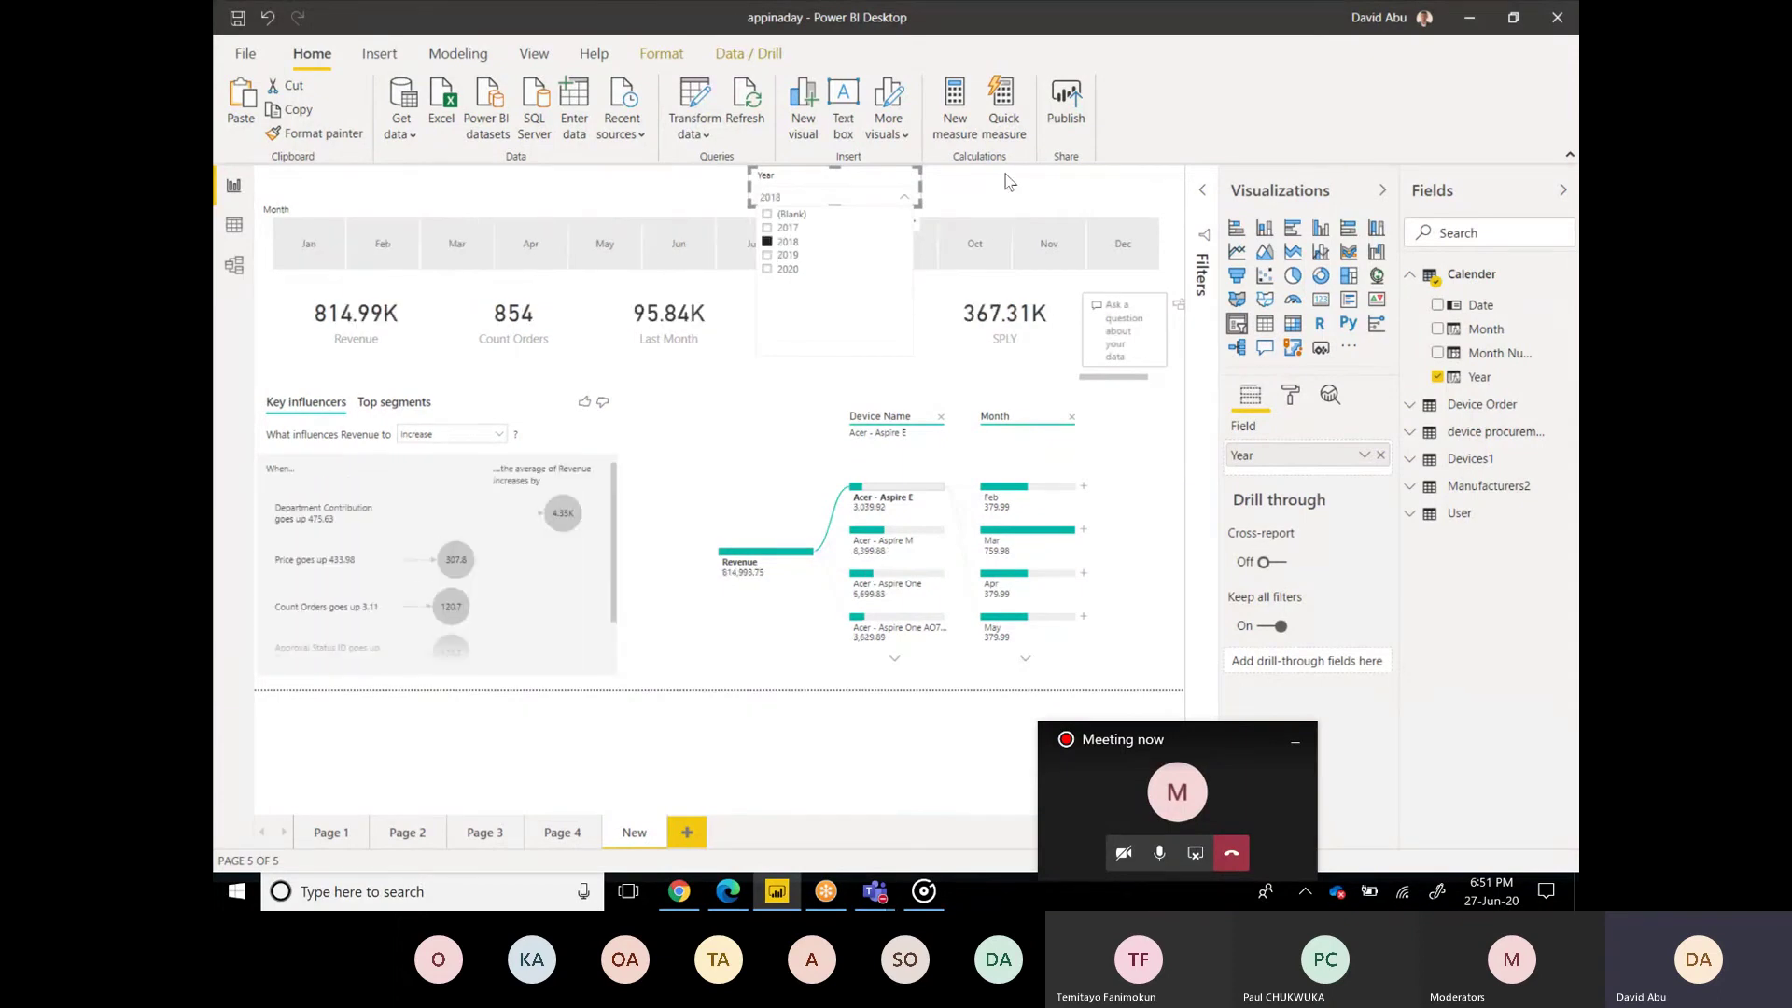
pyautogui.click(694, 180)
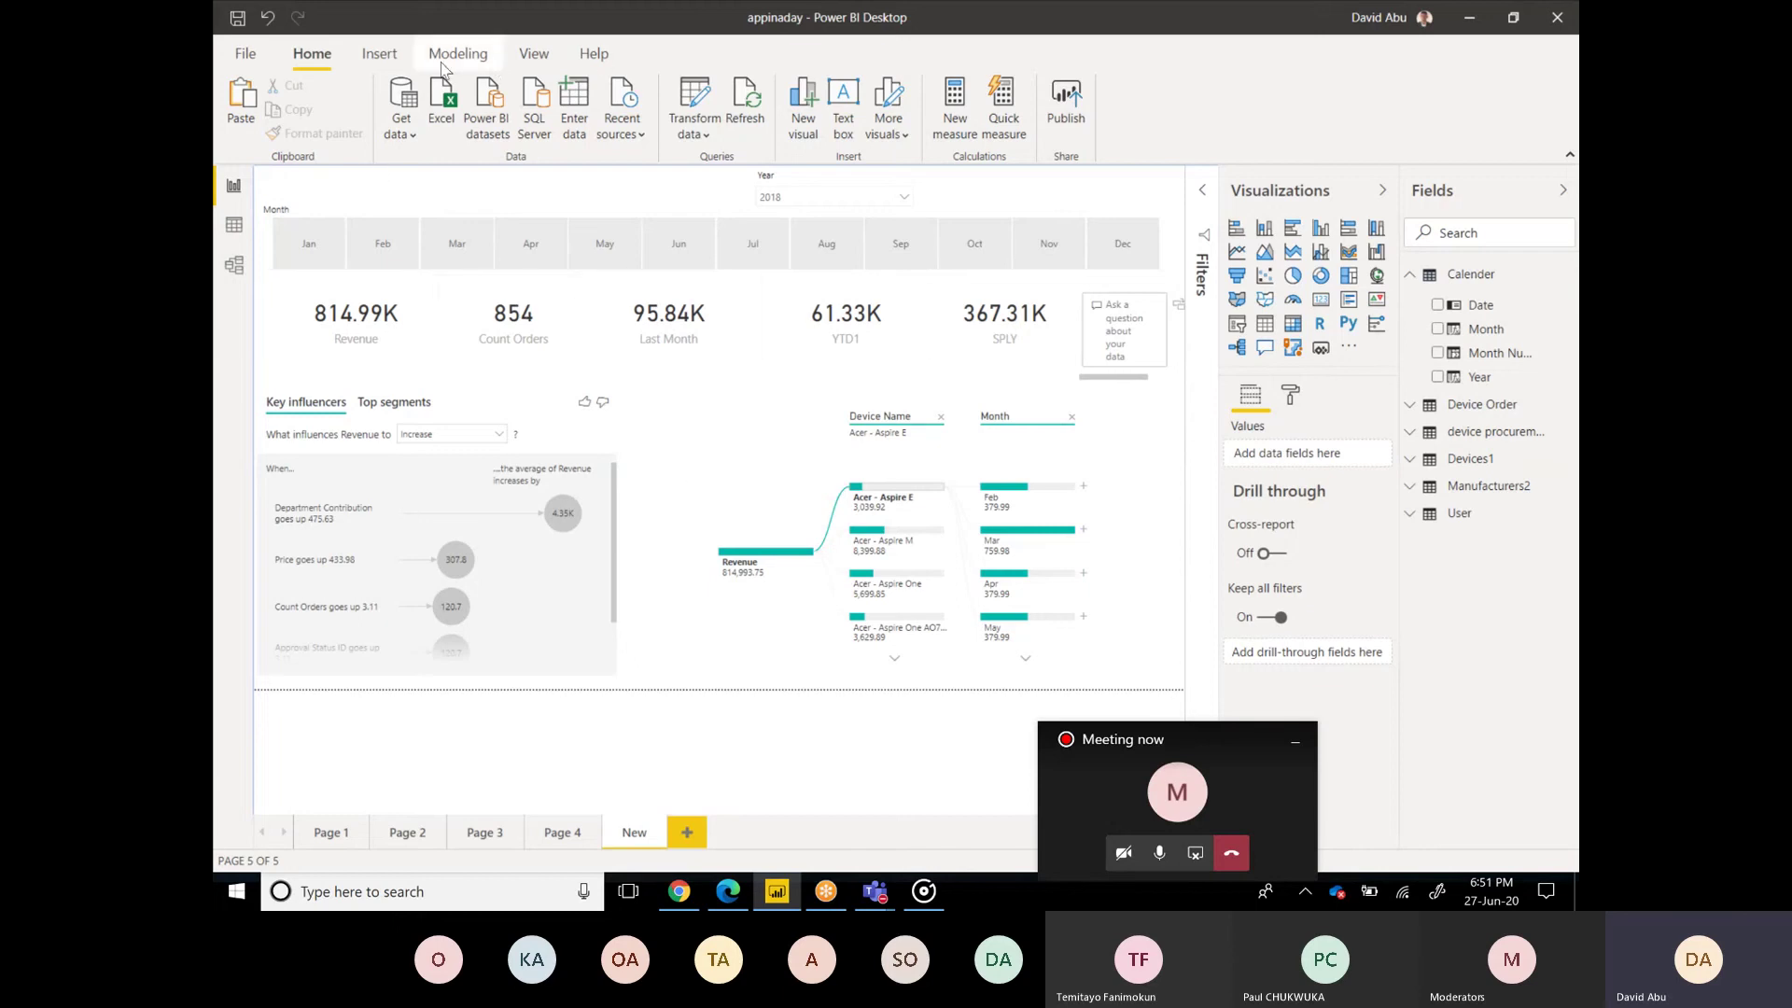
# Step: Apply the theme just after Classic to give the report visuals blue accents
pyautogui.click(533, 59)
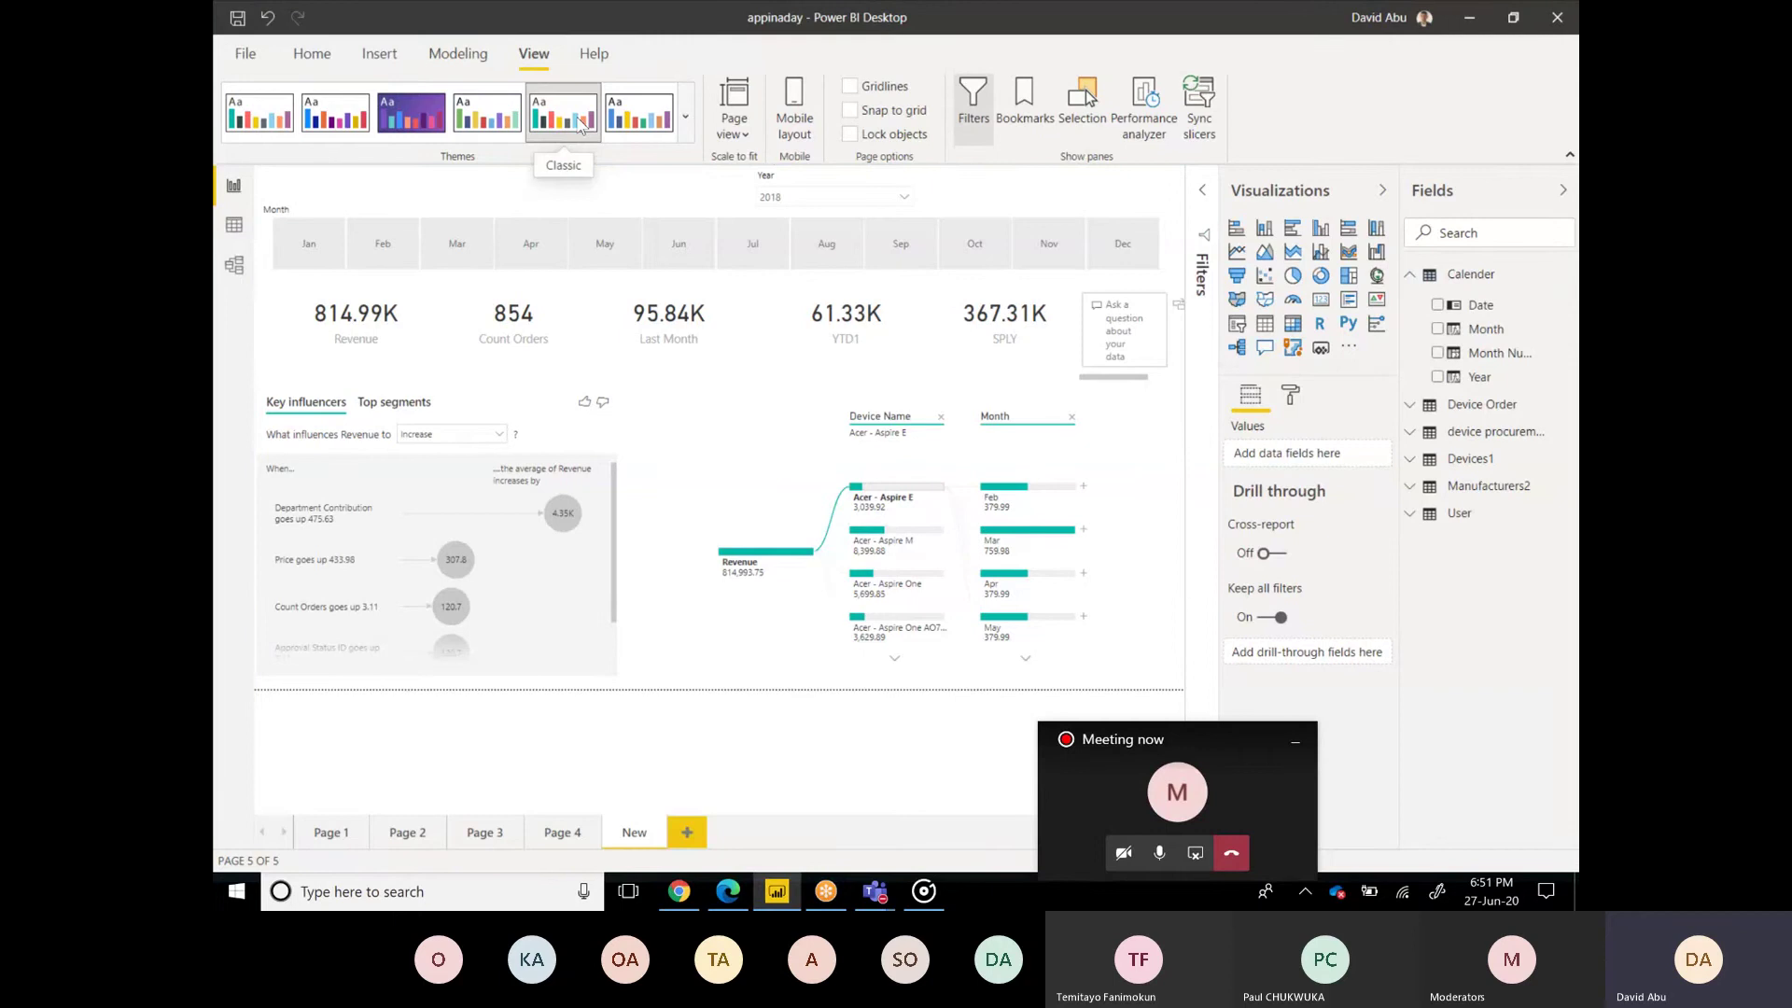
pyautogui.click(640, 114)
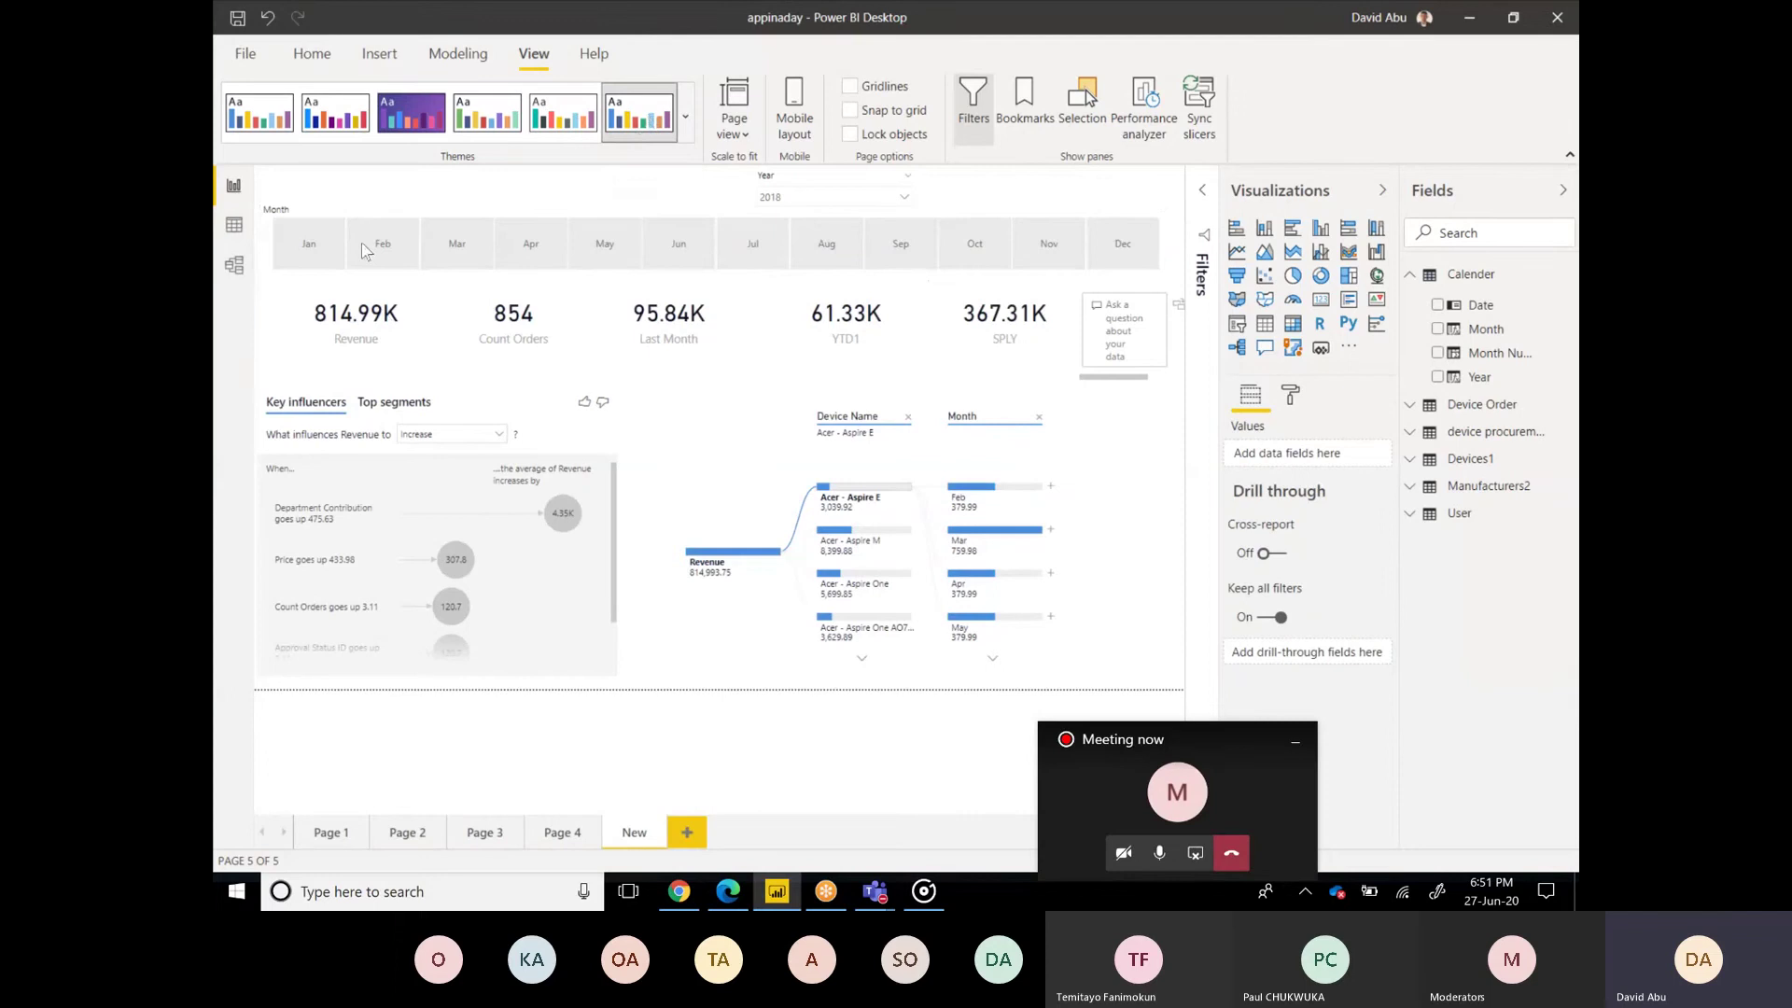
# Step: Filter the page by each month from Jan through Jul in turn to compare the Revenue, Last Month, YTD1 and SPLY cards
pyautogui.click(327, 257)
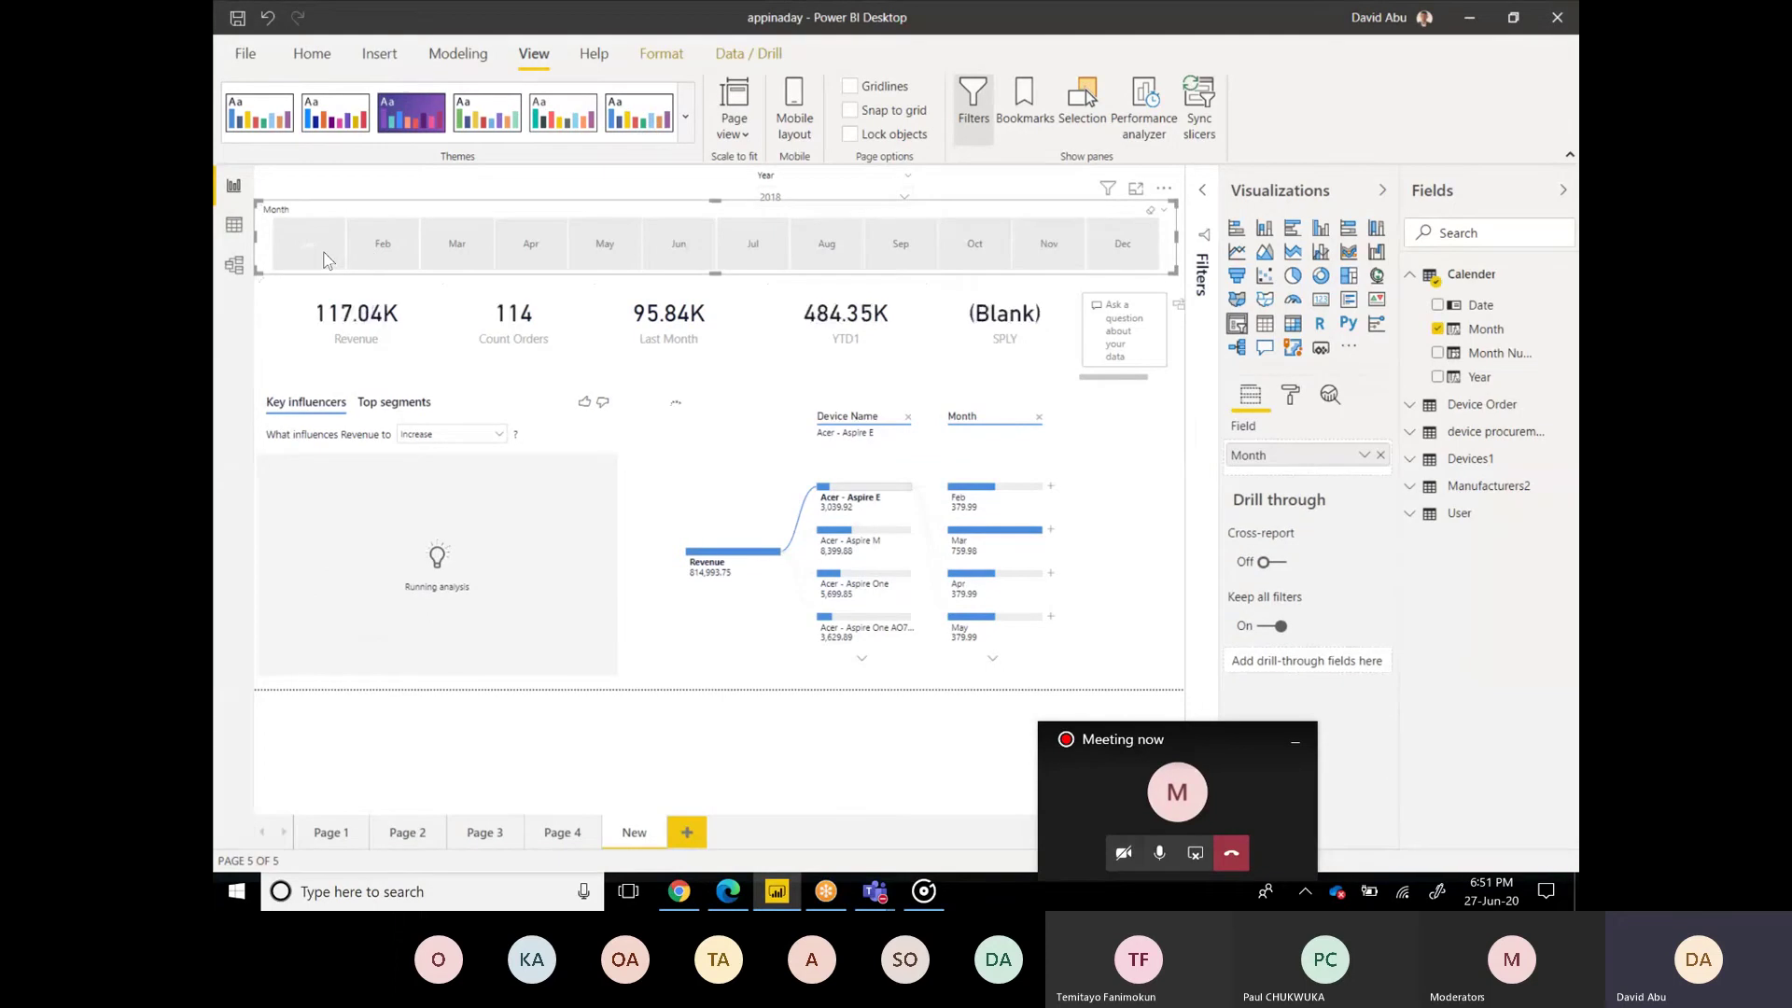
pyautogui.click(396, 254)
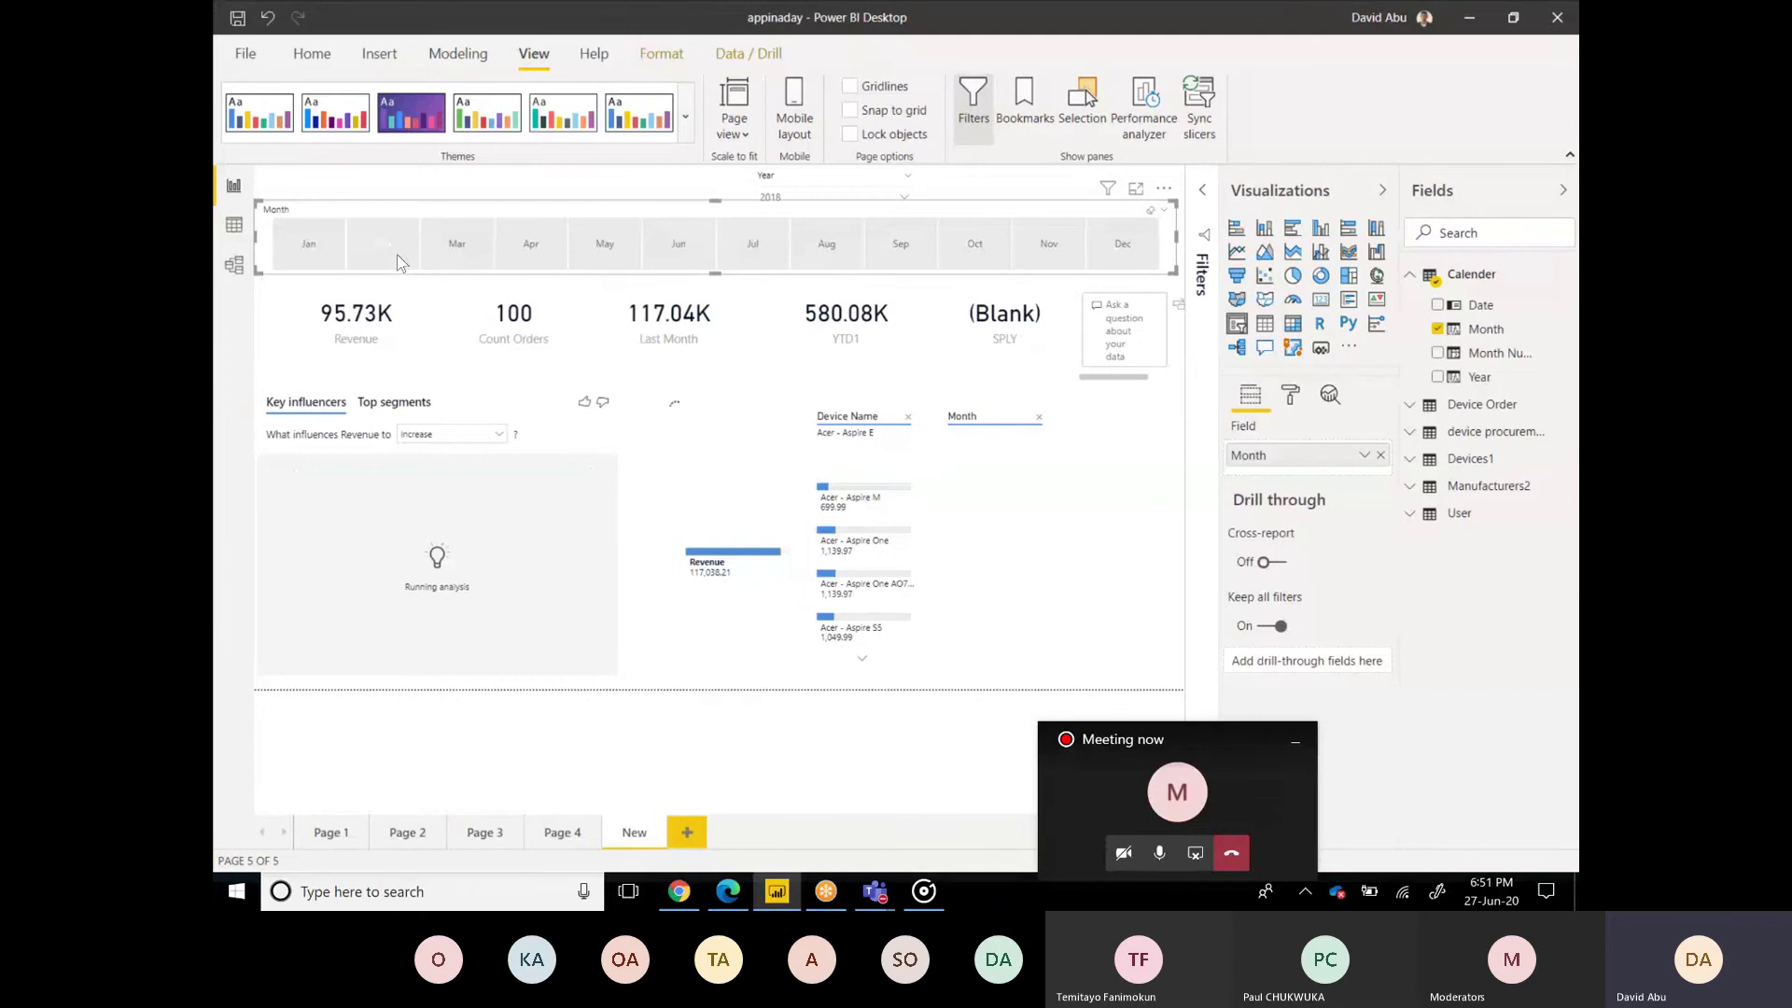
pyautogui.click(459, 251)
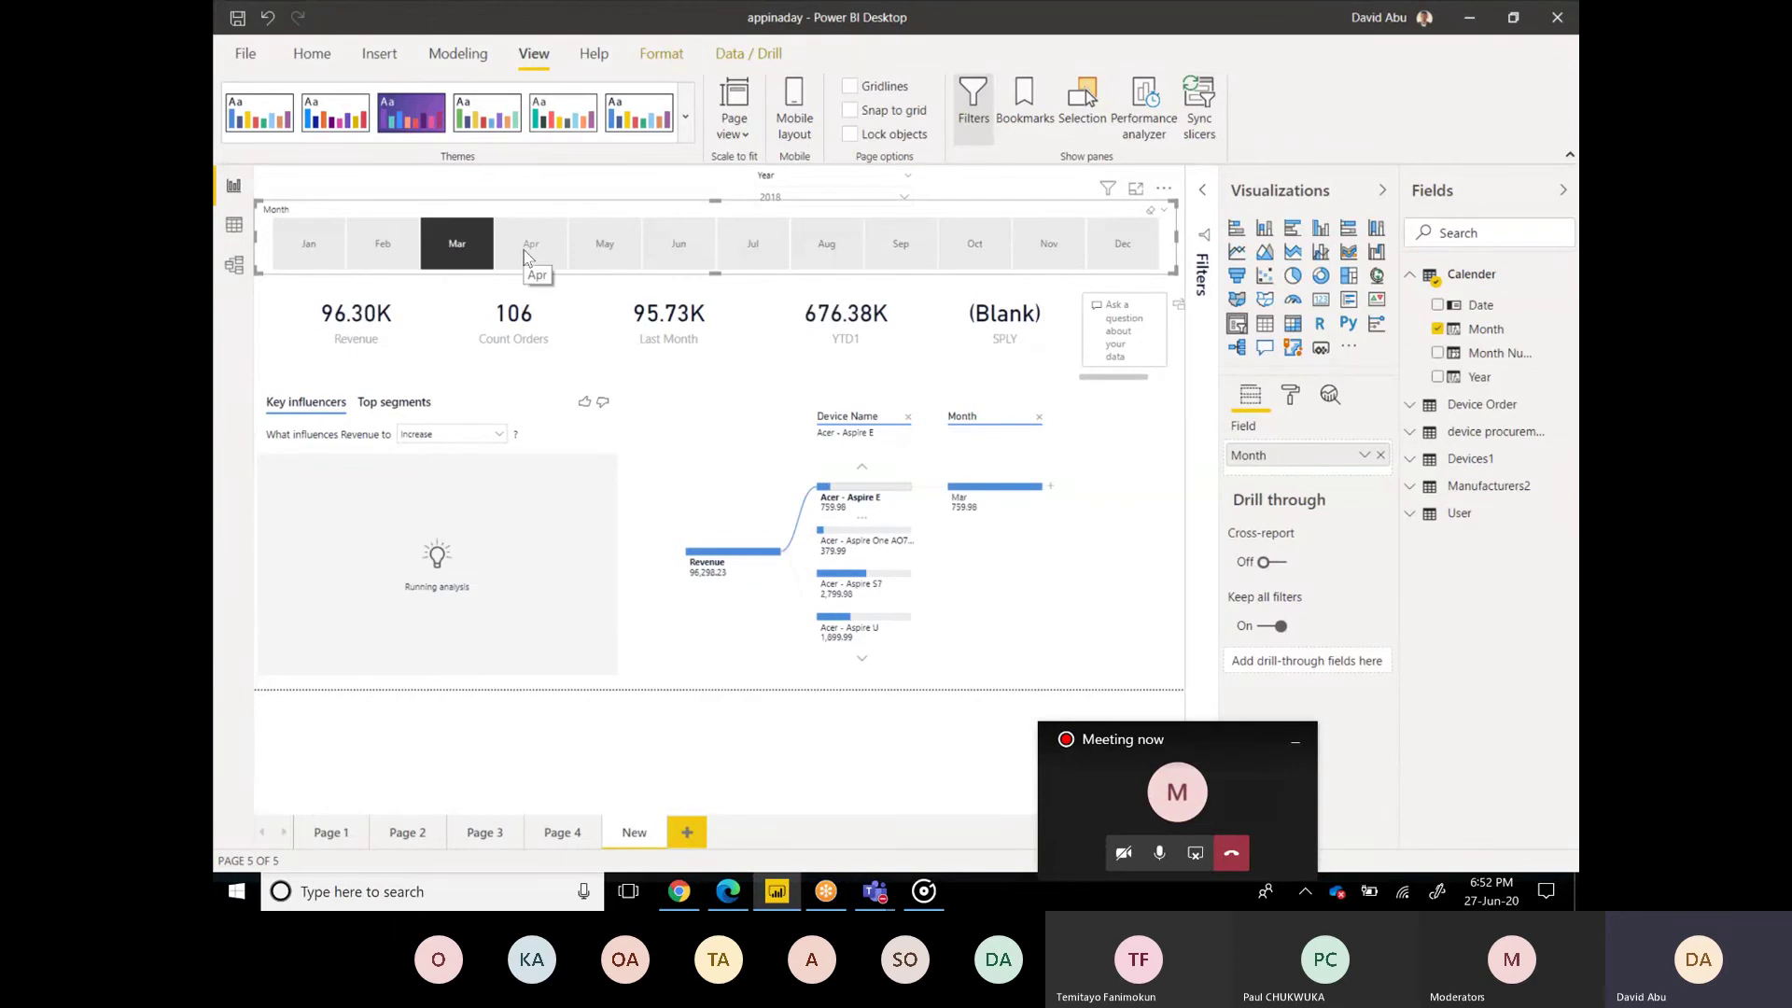
pyautogui.click(530, 254)
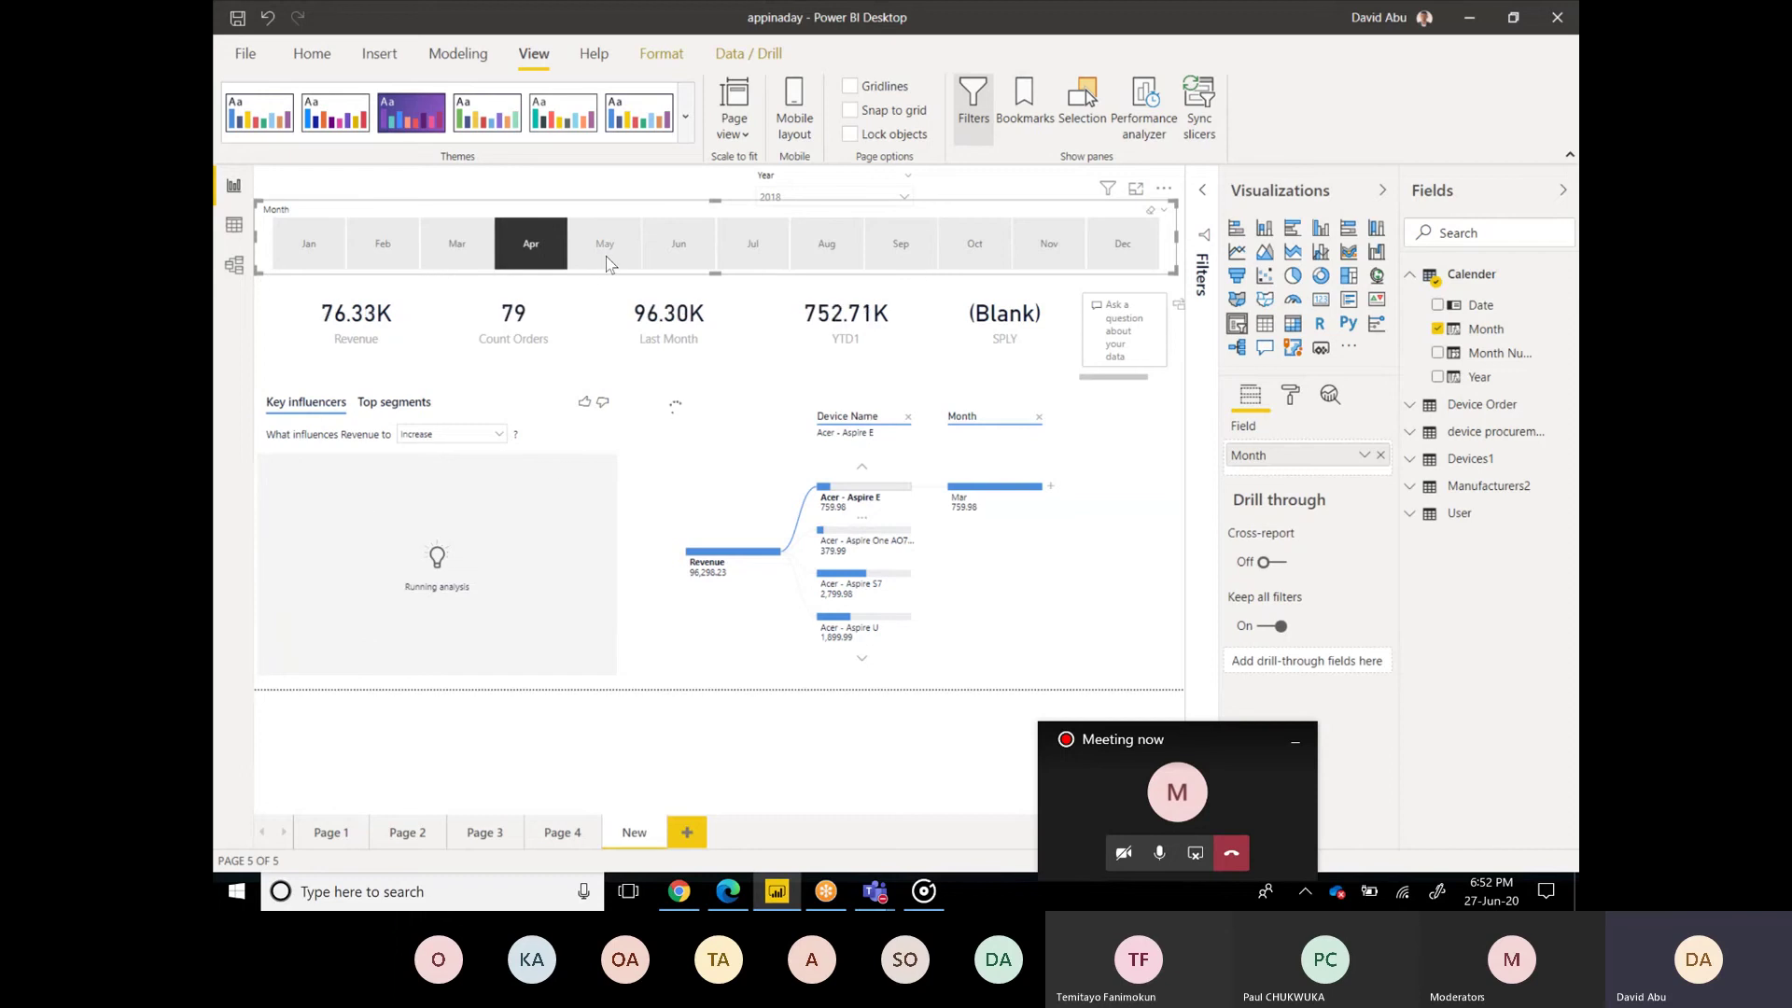
pyautogui.click(606, 264)
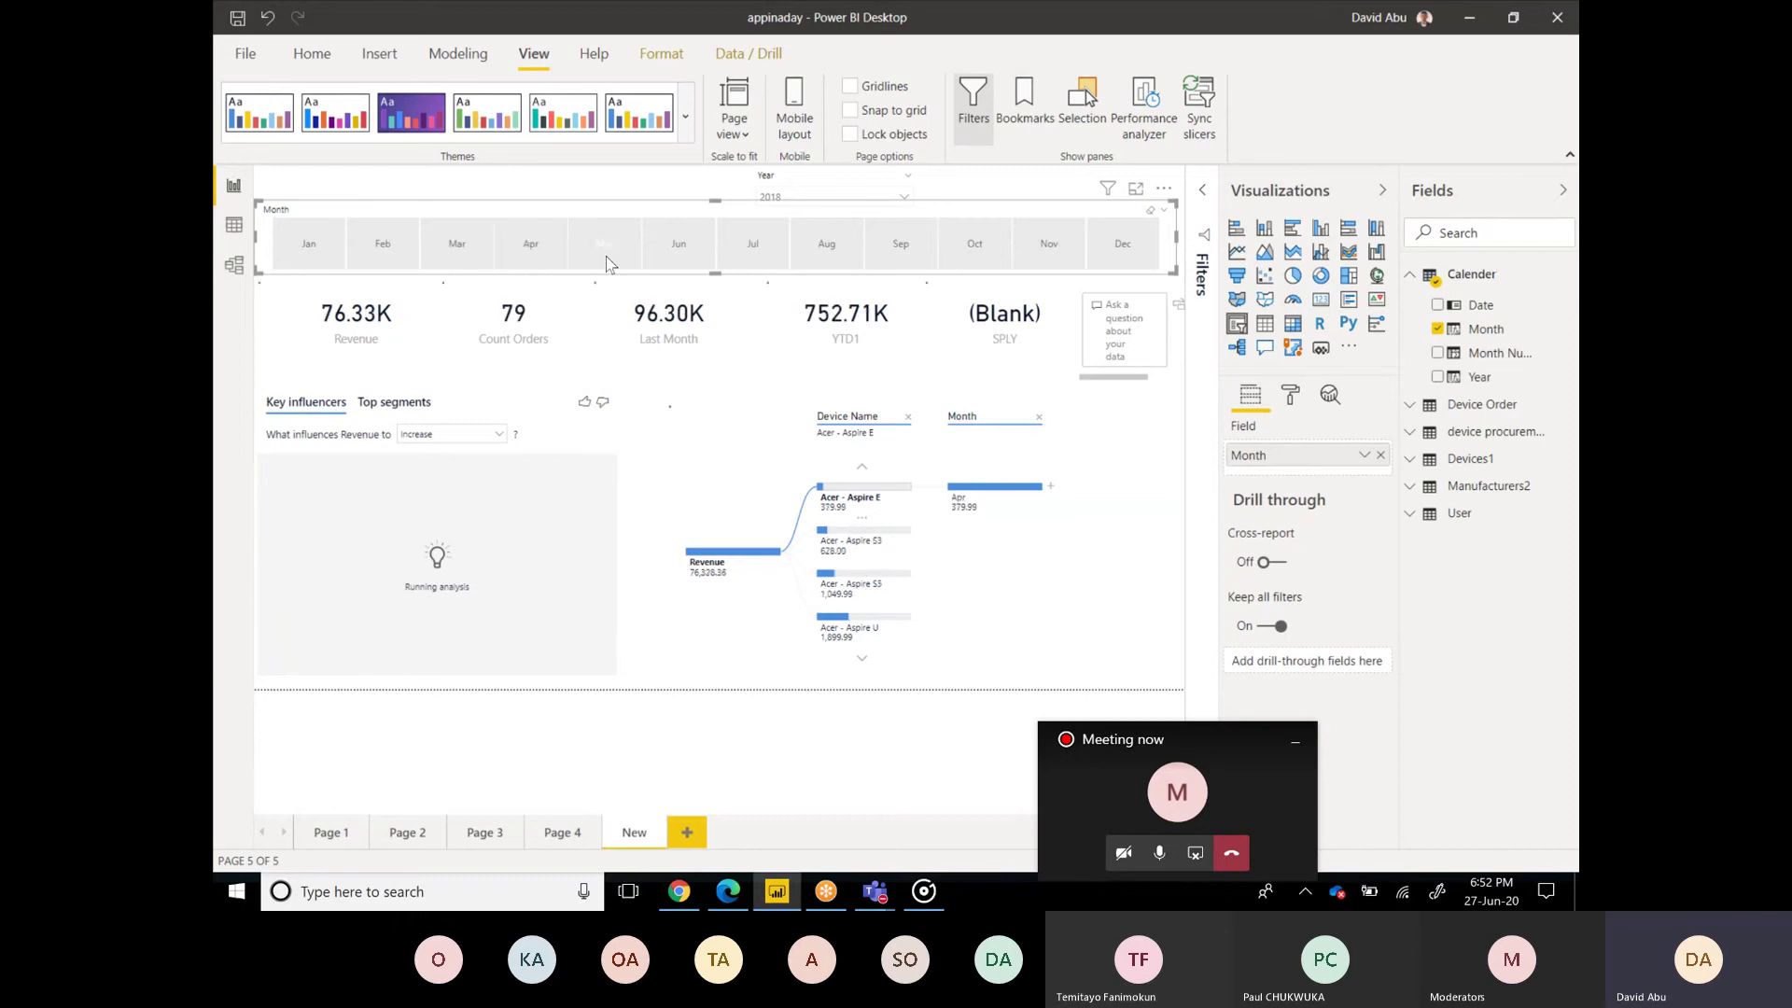
pyautogui.click(680, 260)
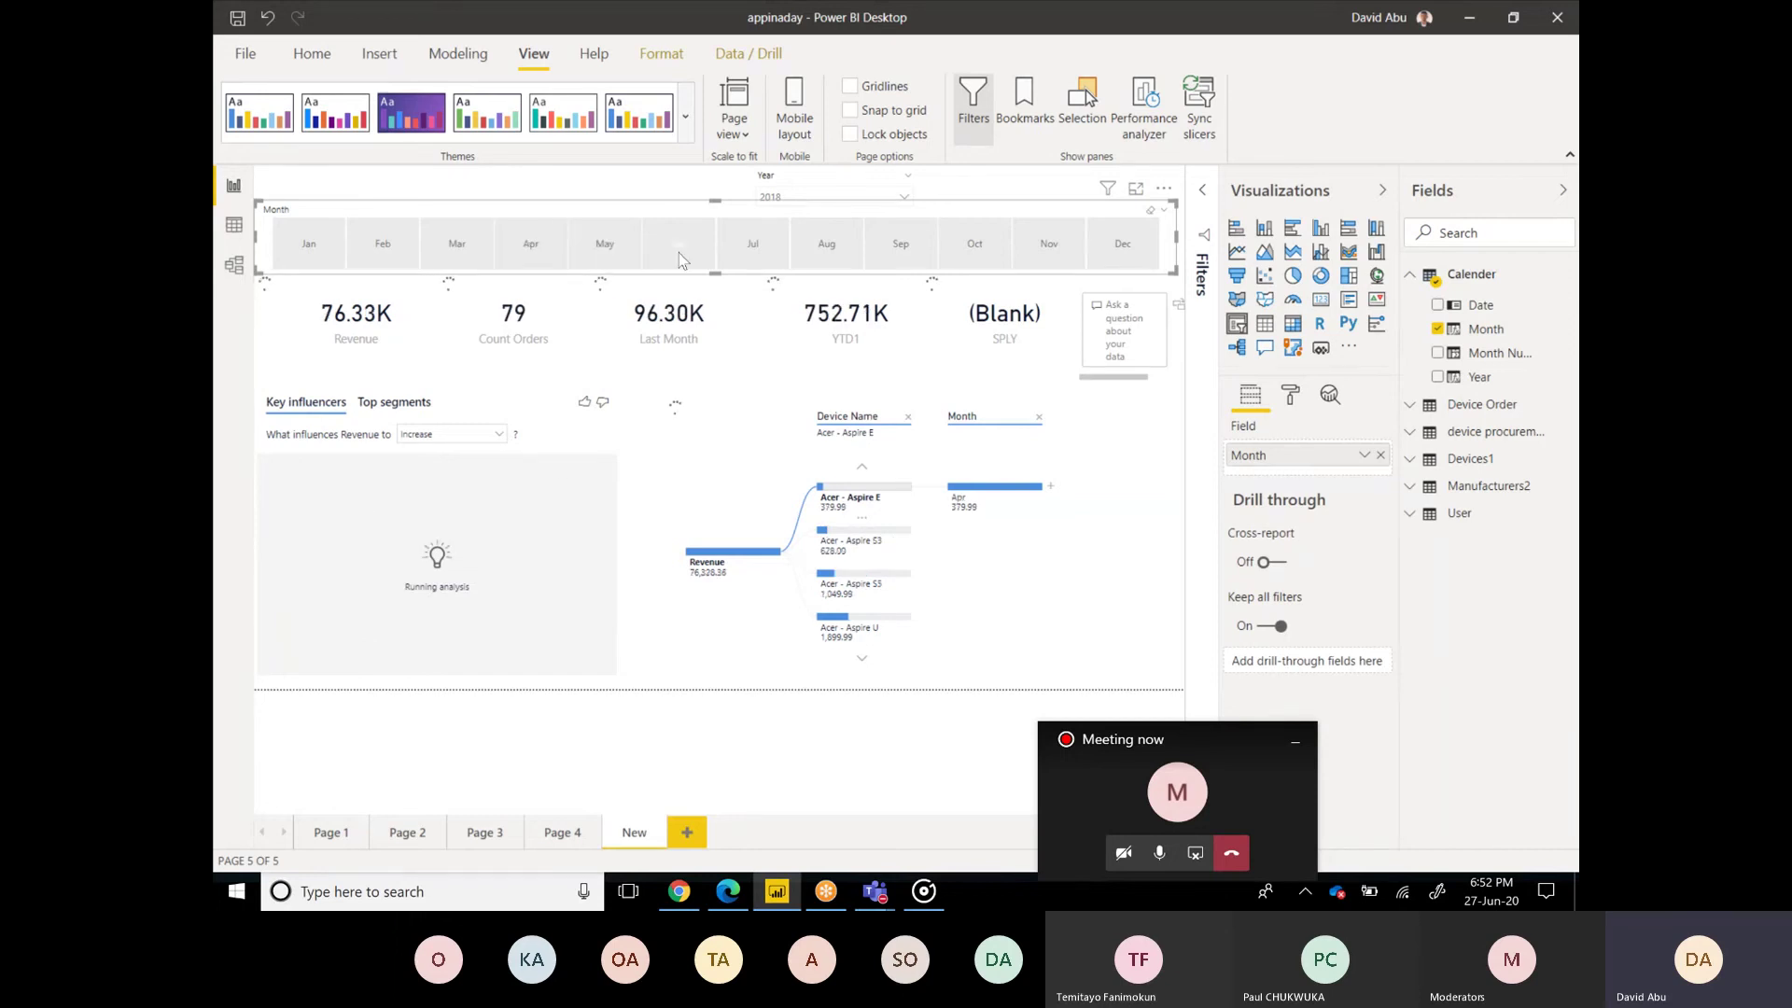
pyautogui.click(738, 261)
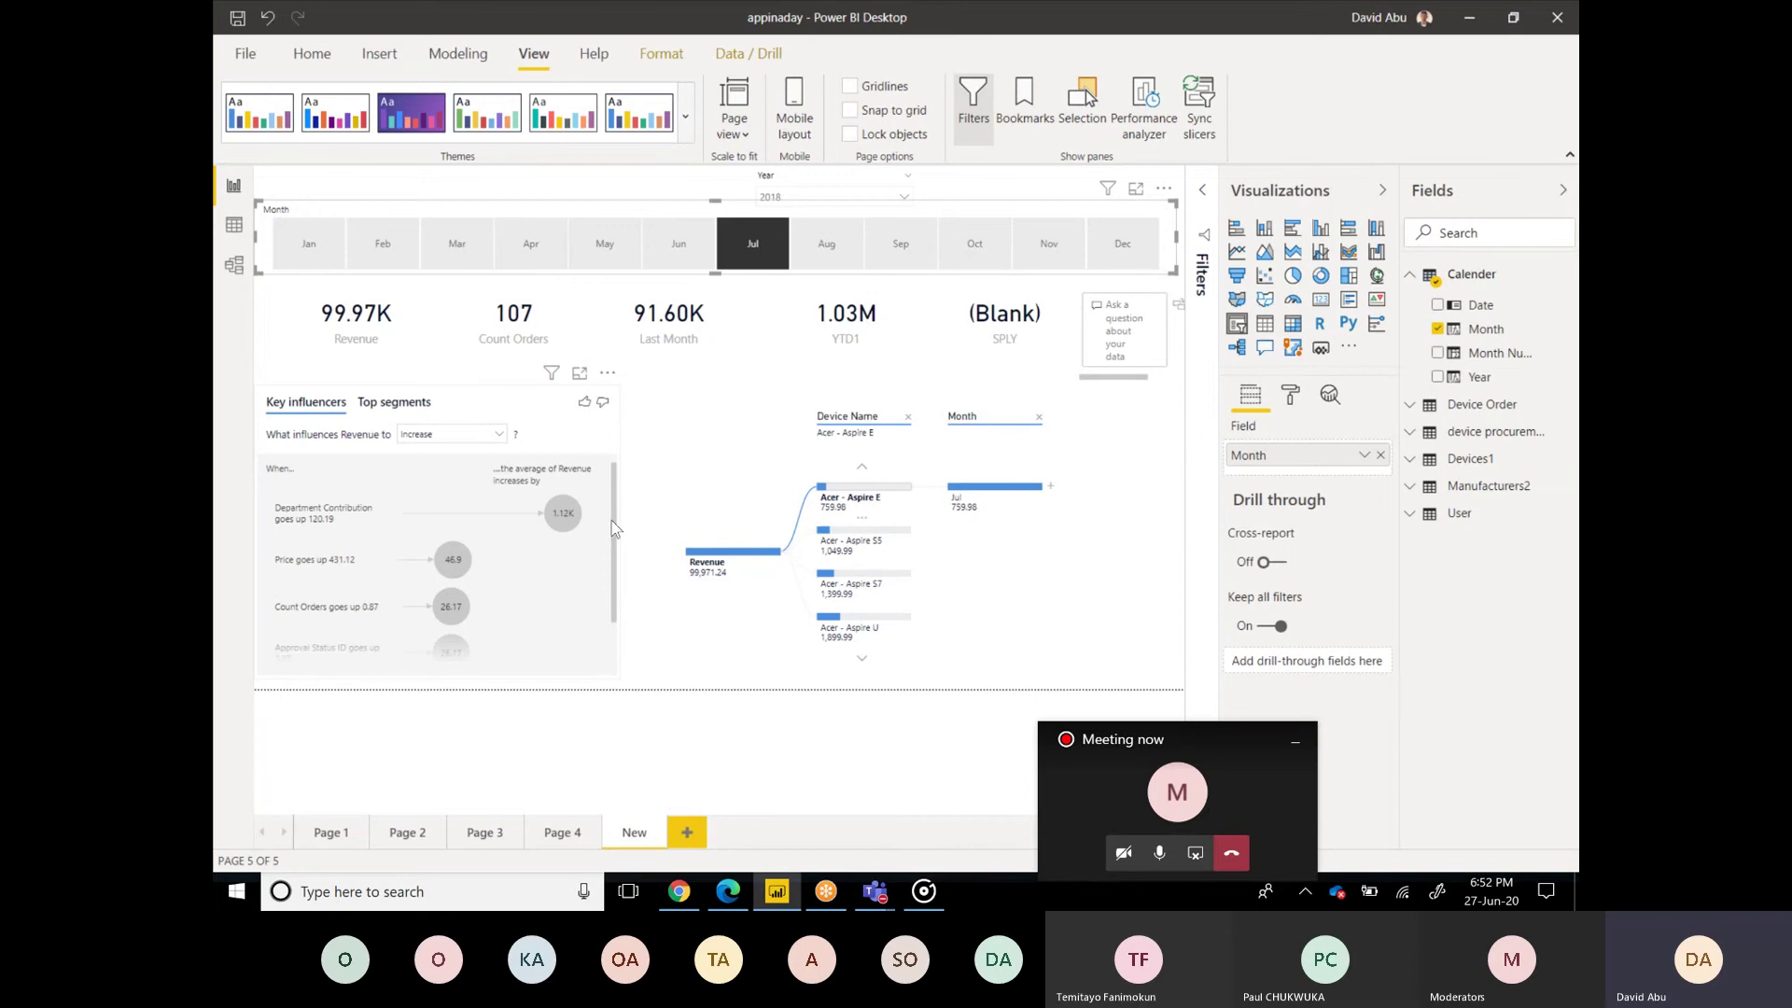
# Step: Filter the page to Aug with the Month slicer, and clear the month selection after comparing the cards
pyautogui.click(827, 243)
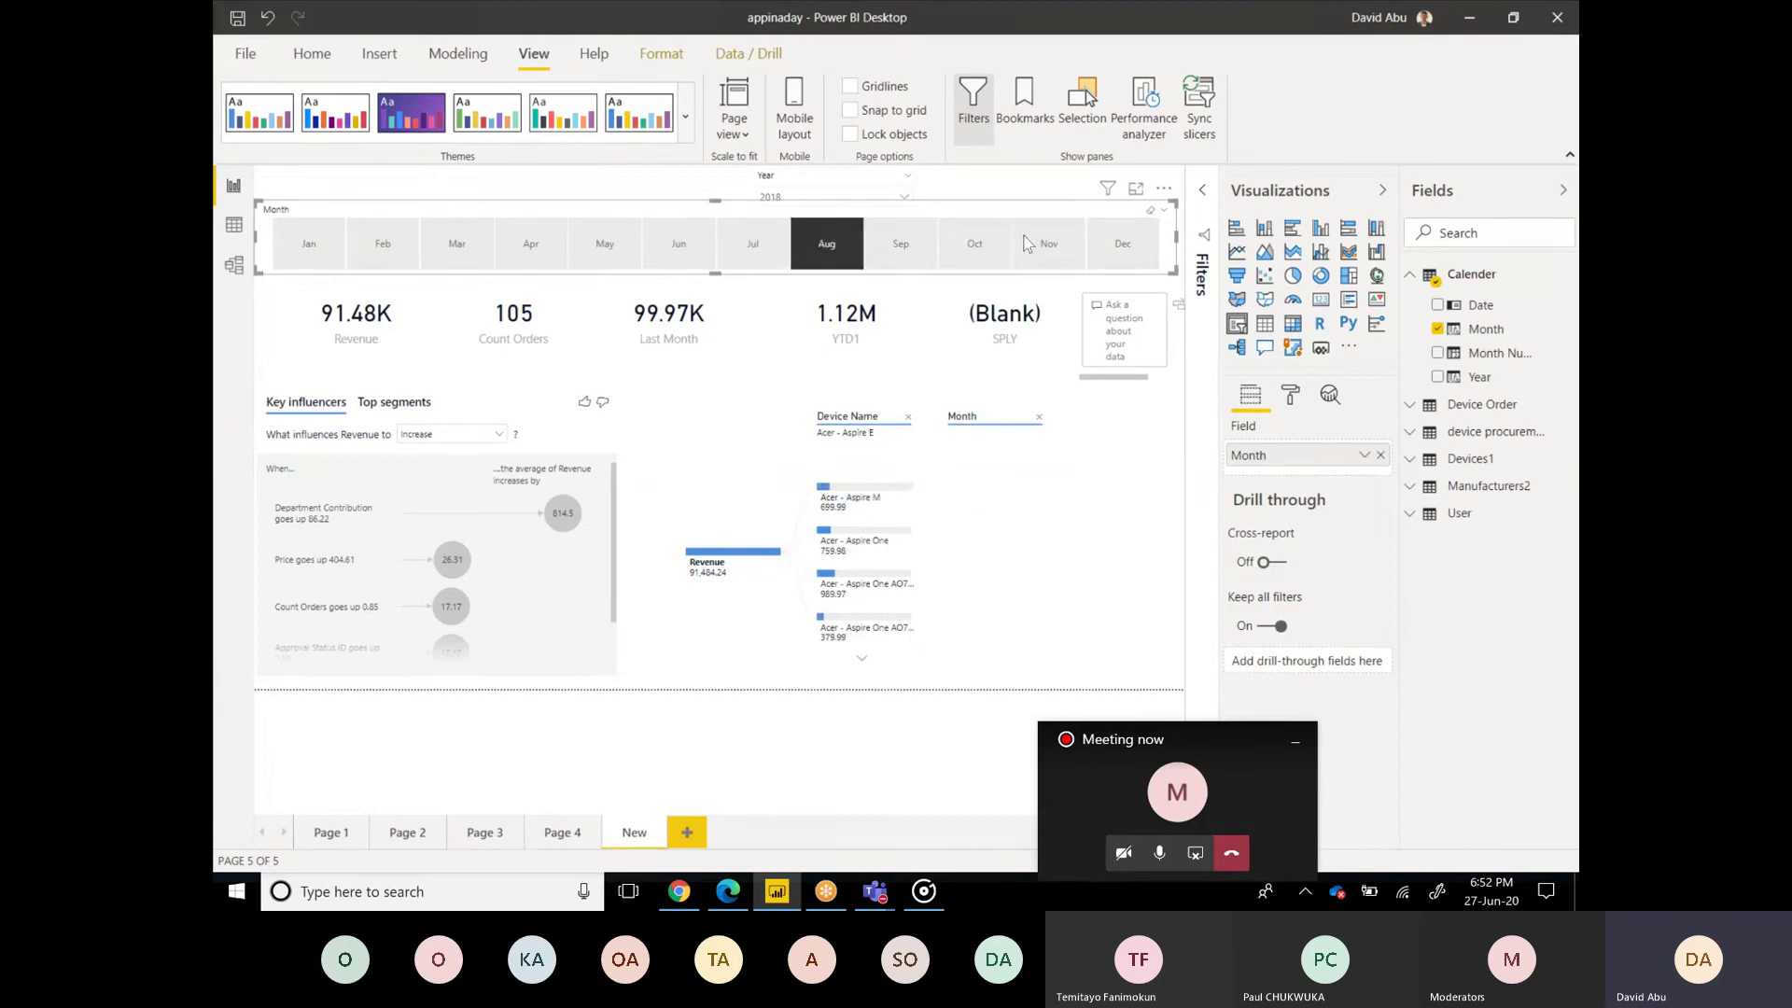
pyautogui.click(843, 250)
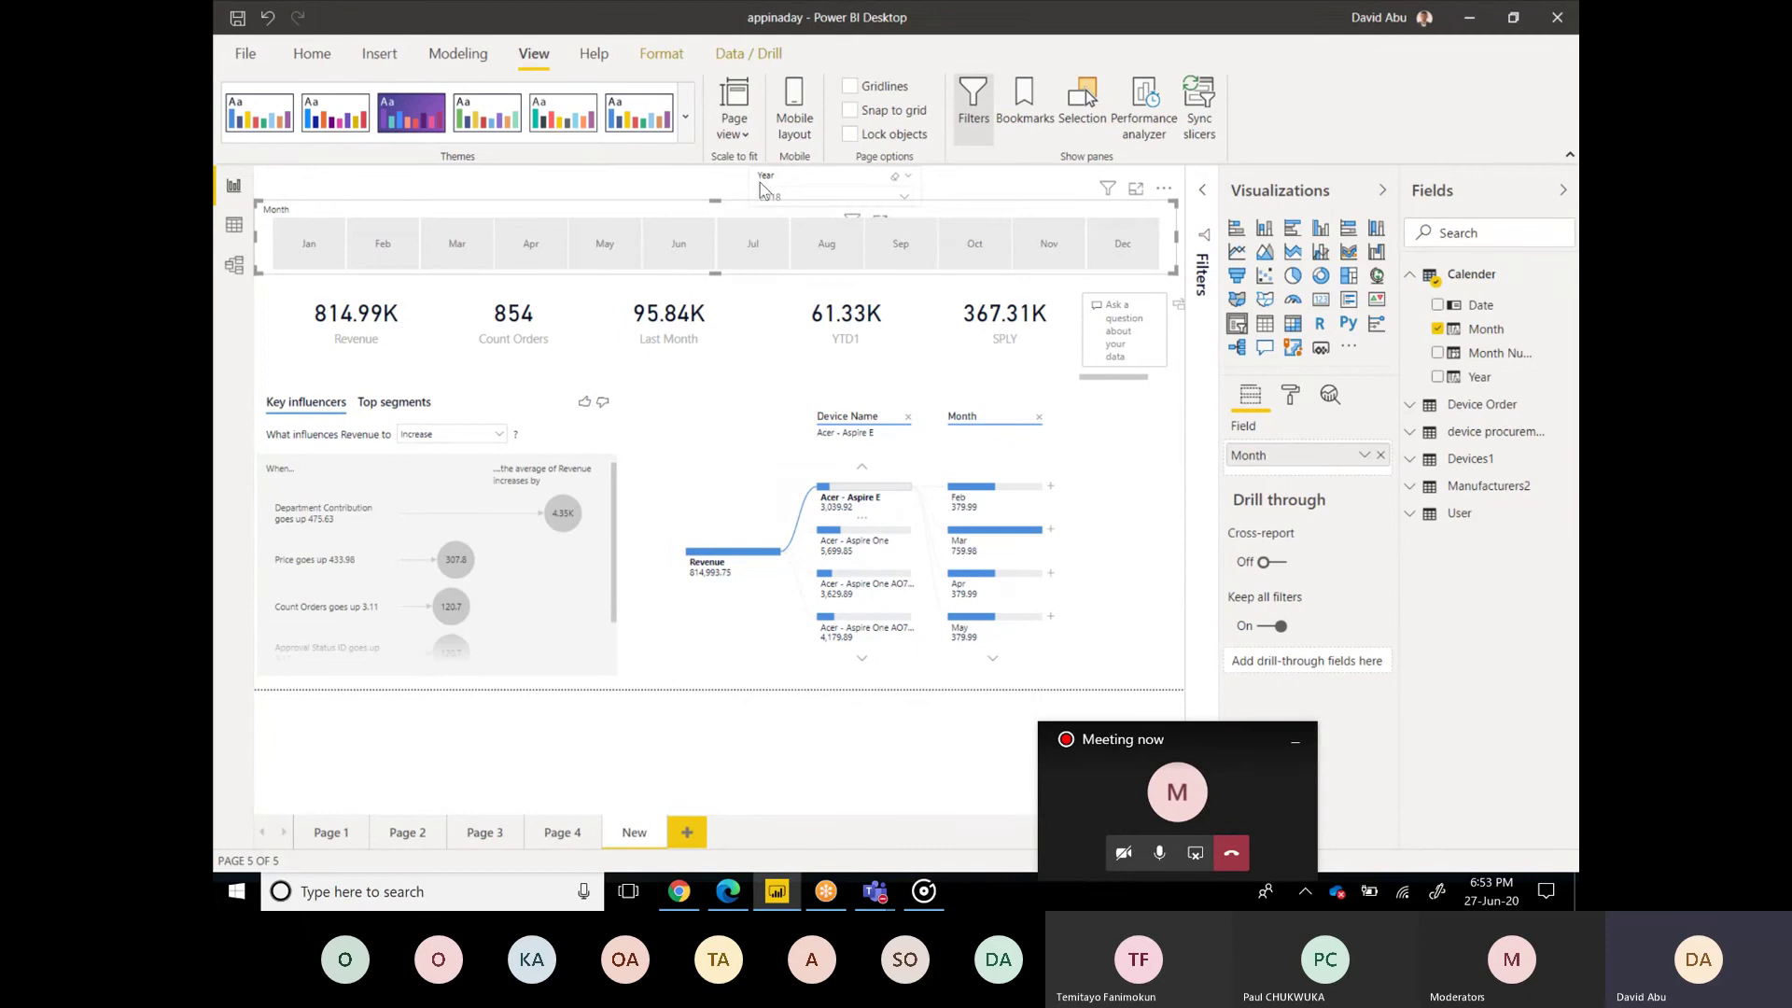
# Step: Resize the Key influencers visual and the decomposition tree so both start lower on the page and sit side by side
pyautogui.click(592, 442)
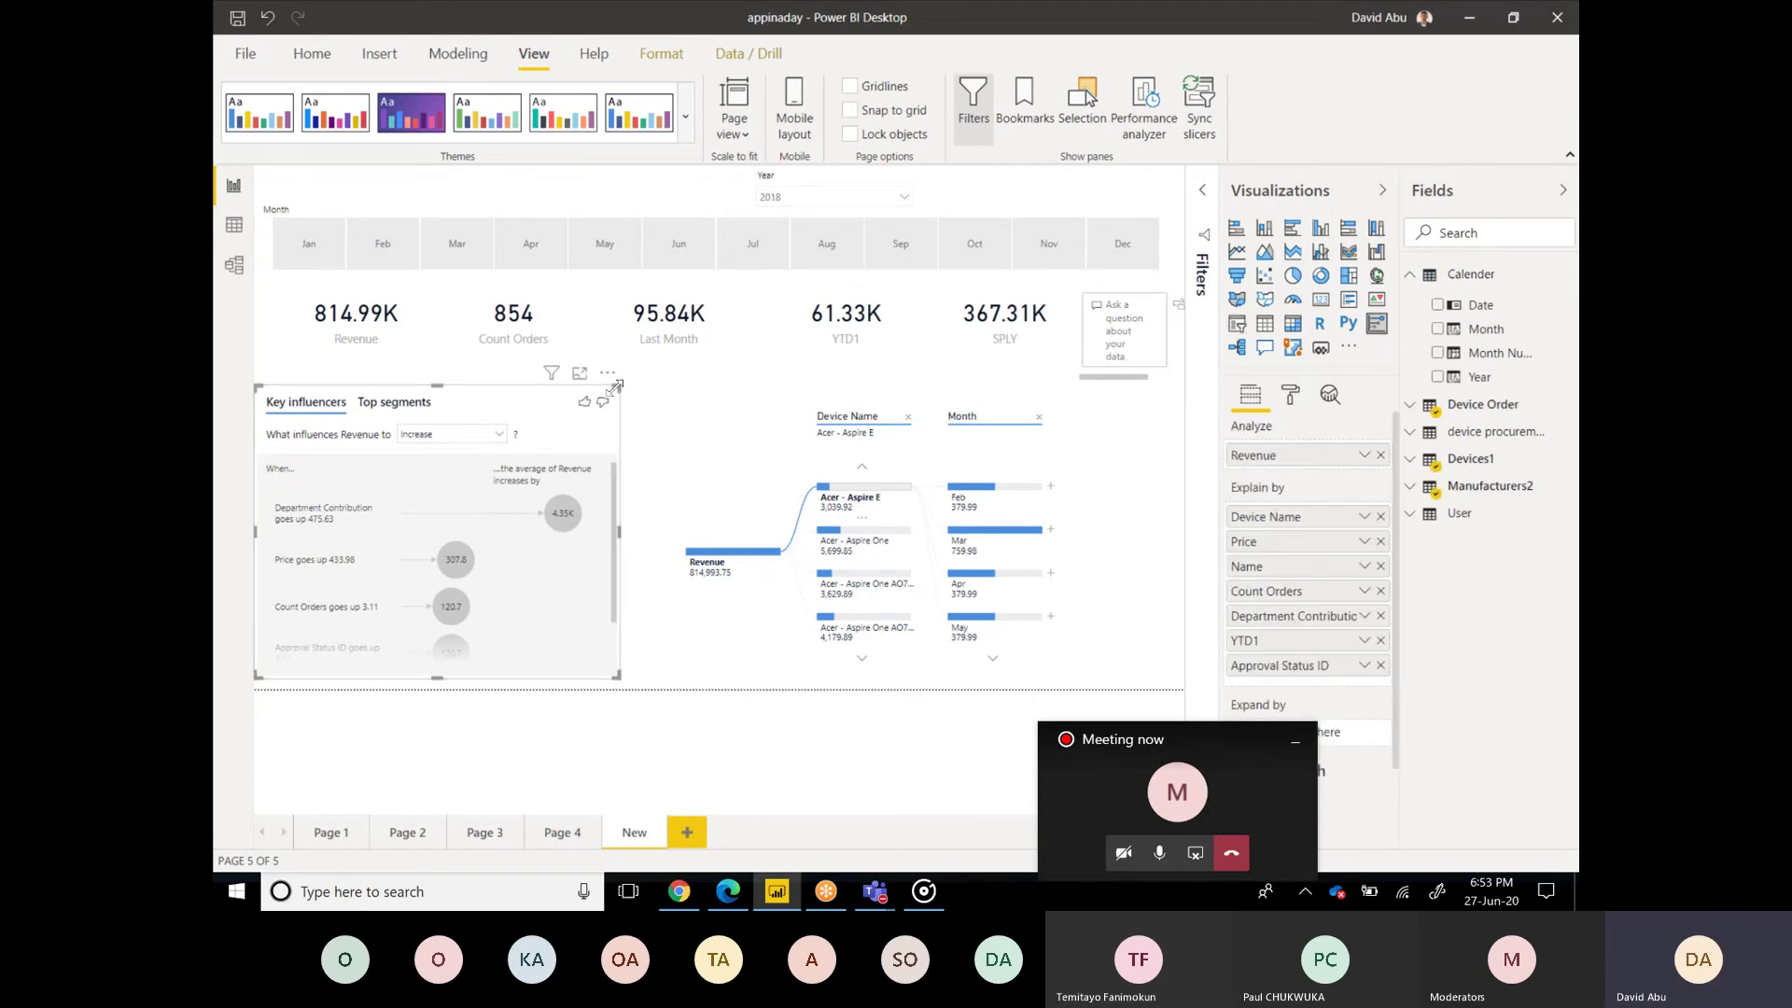
pyautogui.moveTo(621, 386); pyautogui.dragTo(654, 420)
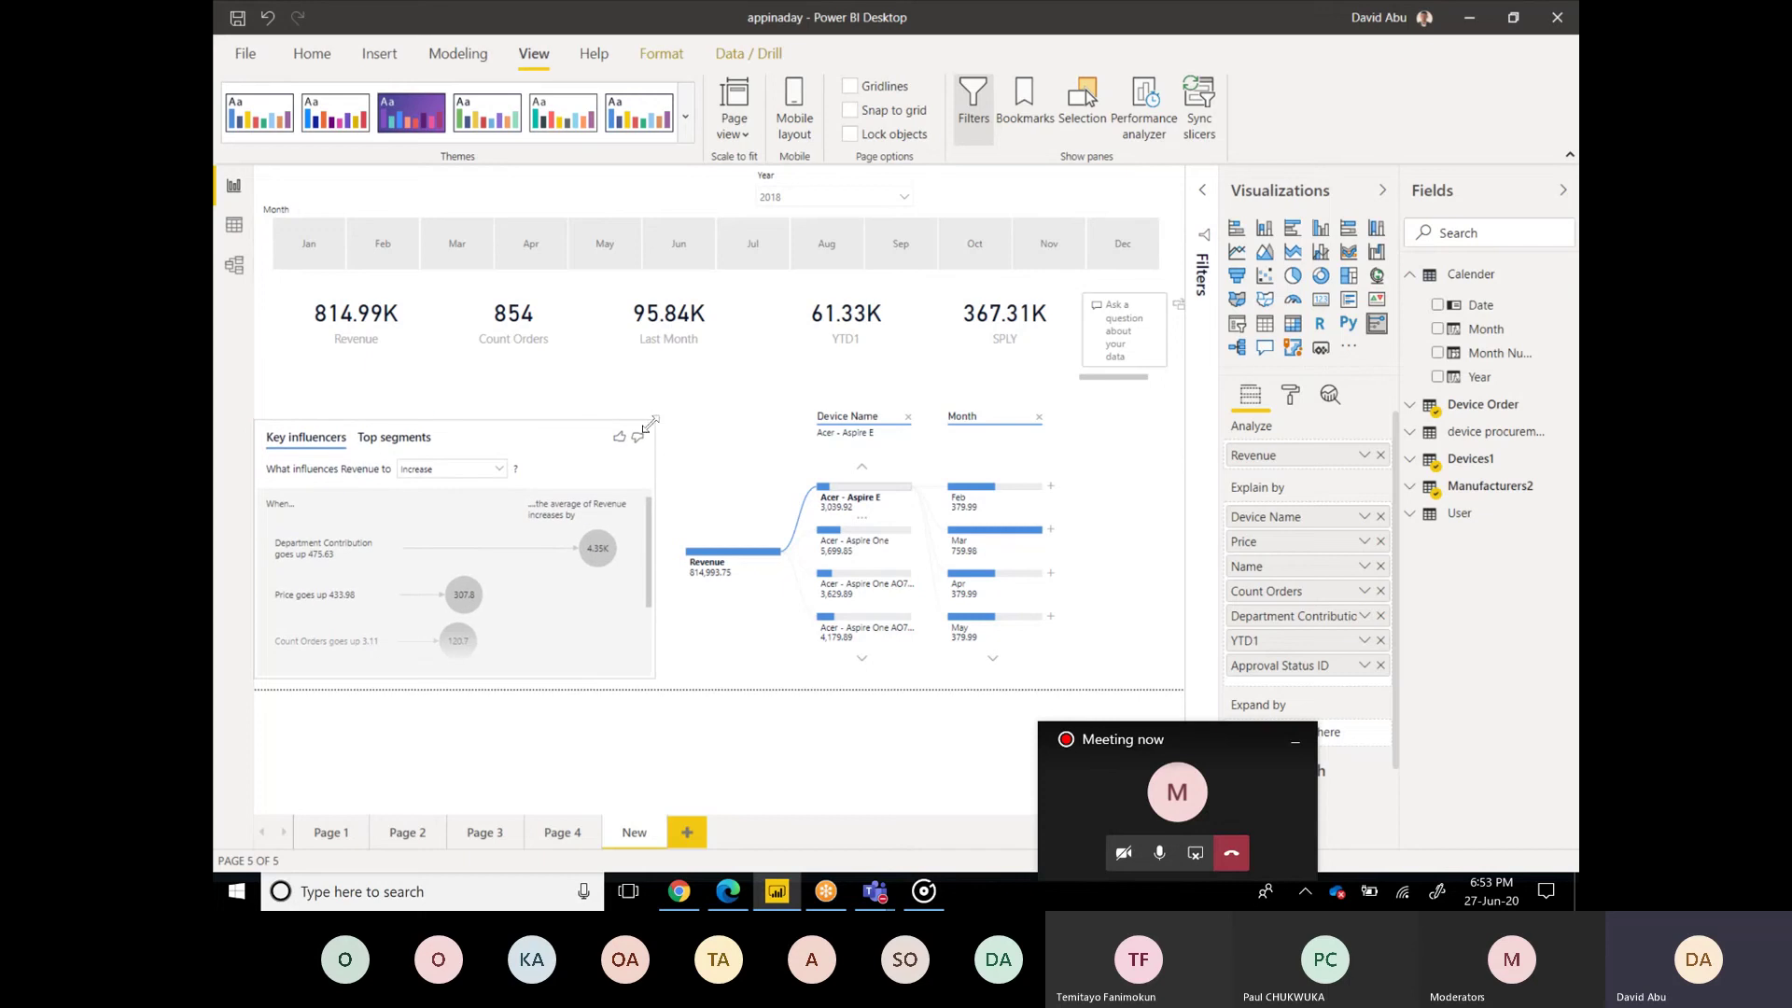
pyautogui.click(737, 426)
pyautogui.moveTo(668, 401); pyautogui.dragTo(658, 437)
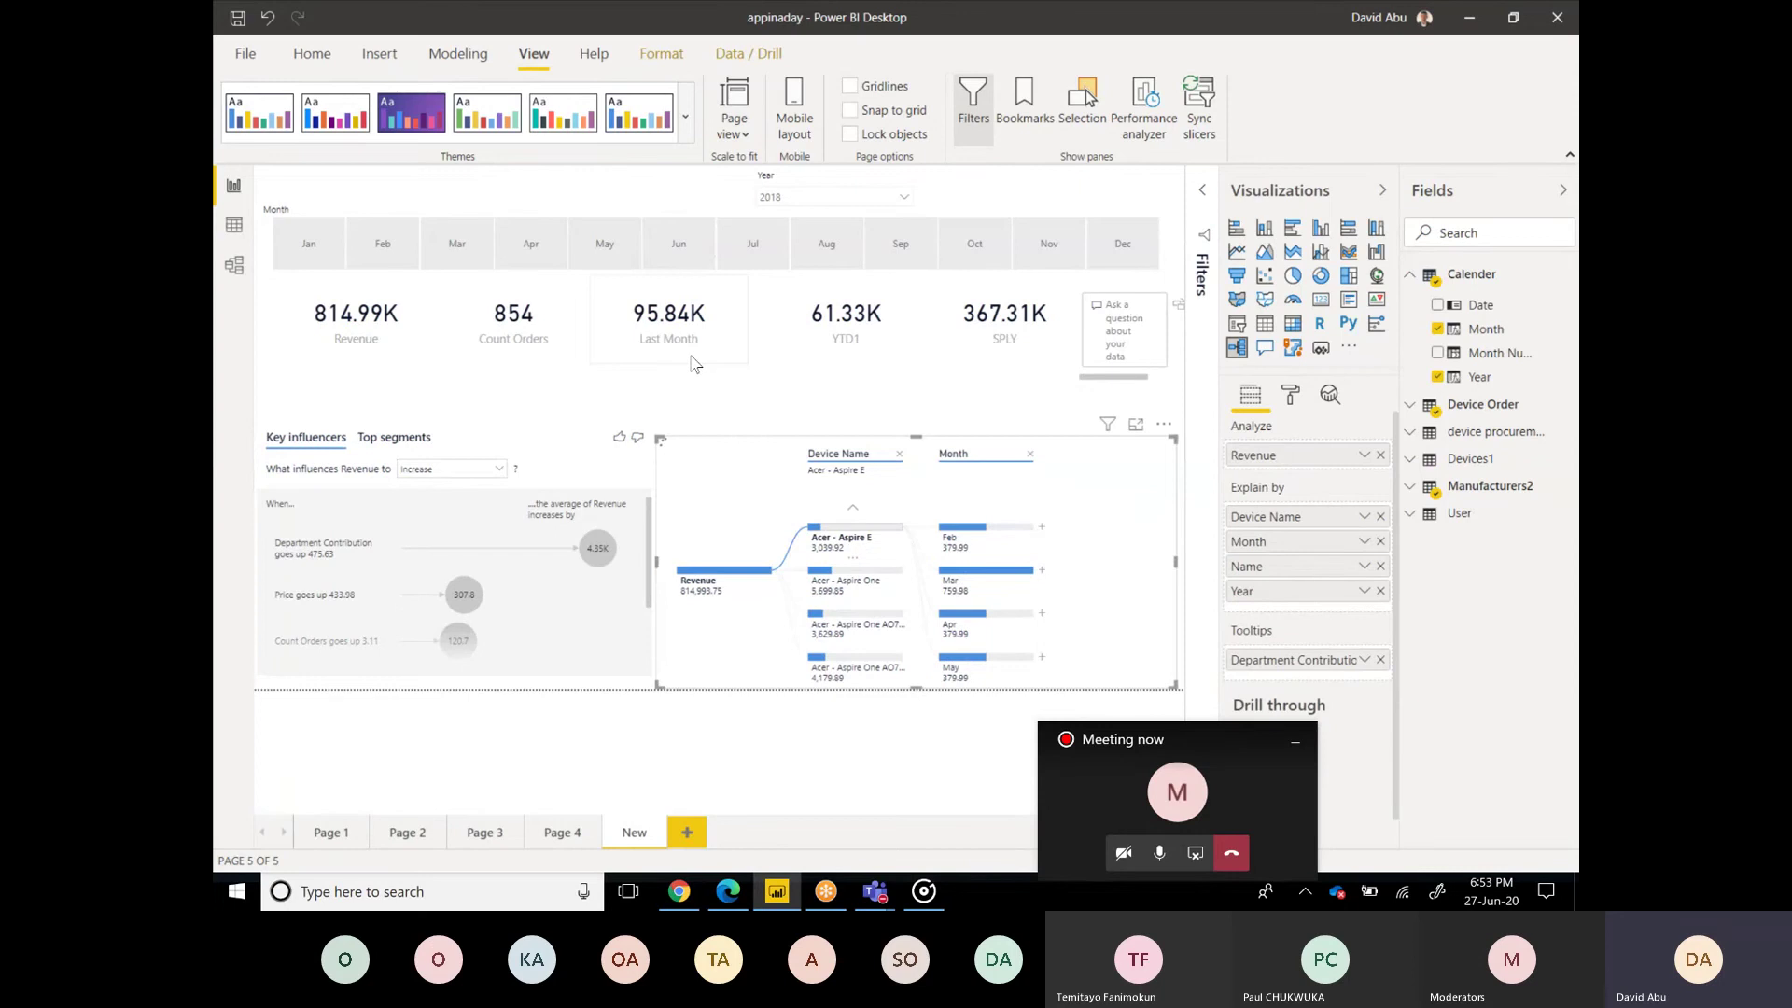
# Step: Group the Revenue, Count Orders, Last Month, YTD1 and SPLY cards into one object
pyautogui.click(500, 375)
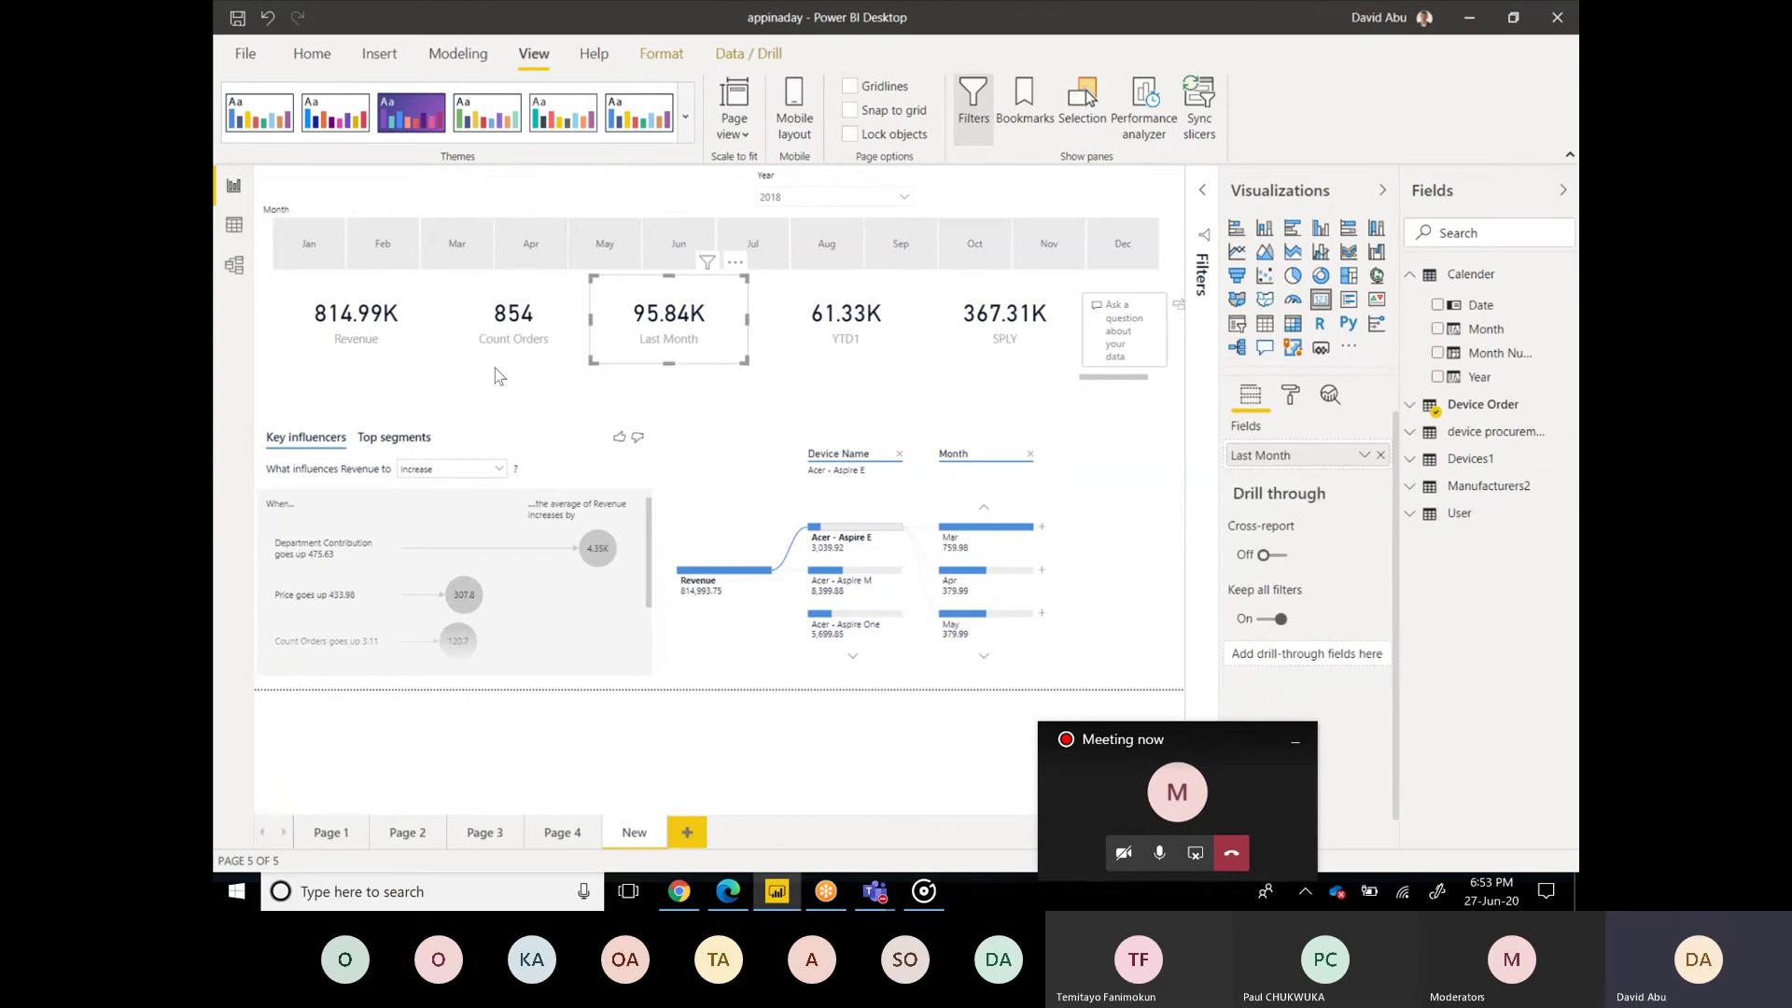
pyautogui.click(365, 360)
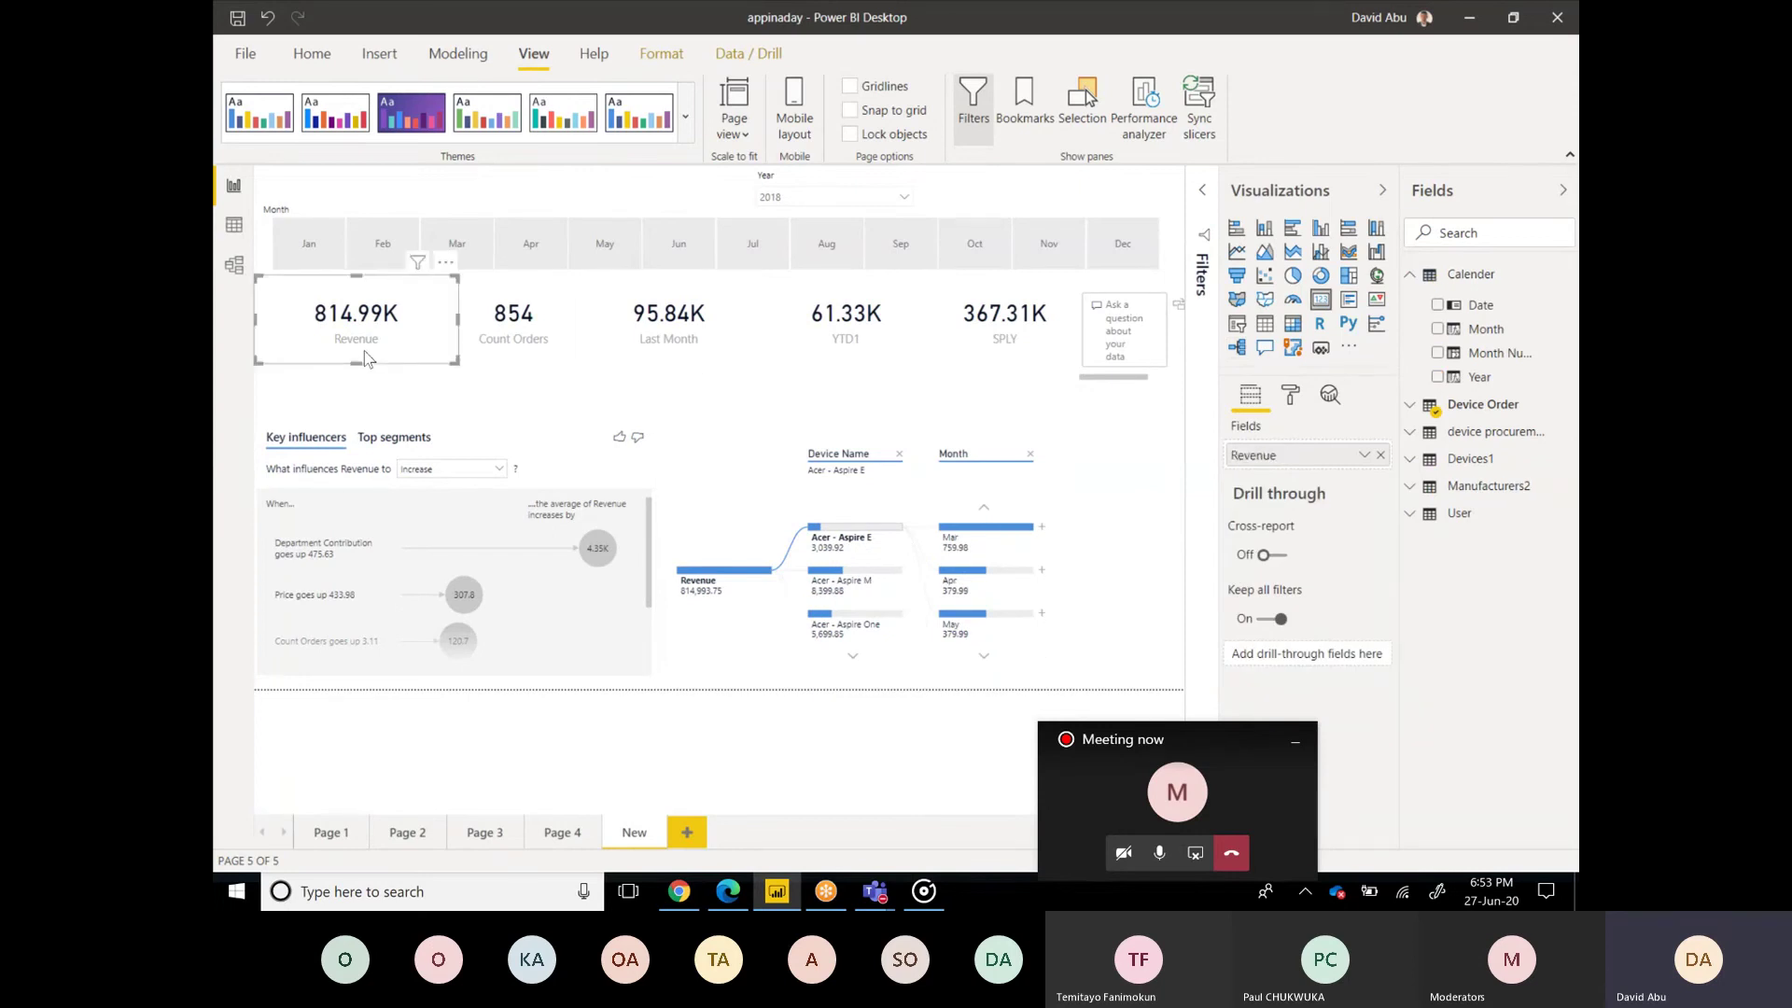
pyautogui.press('Right')
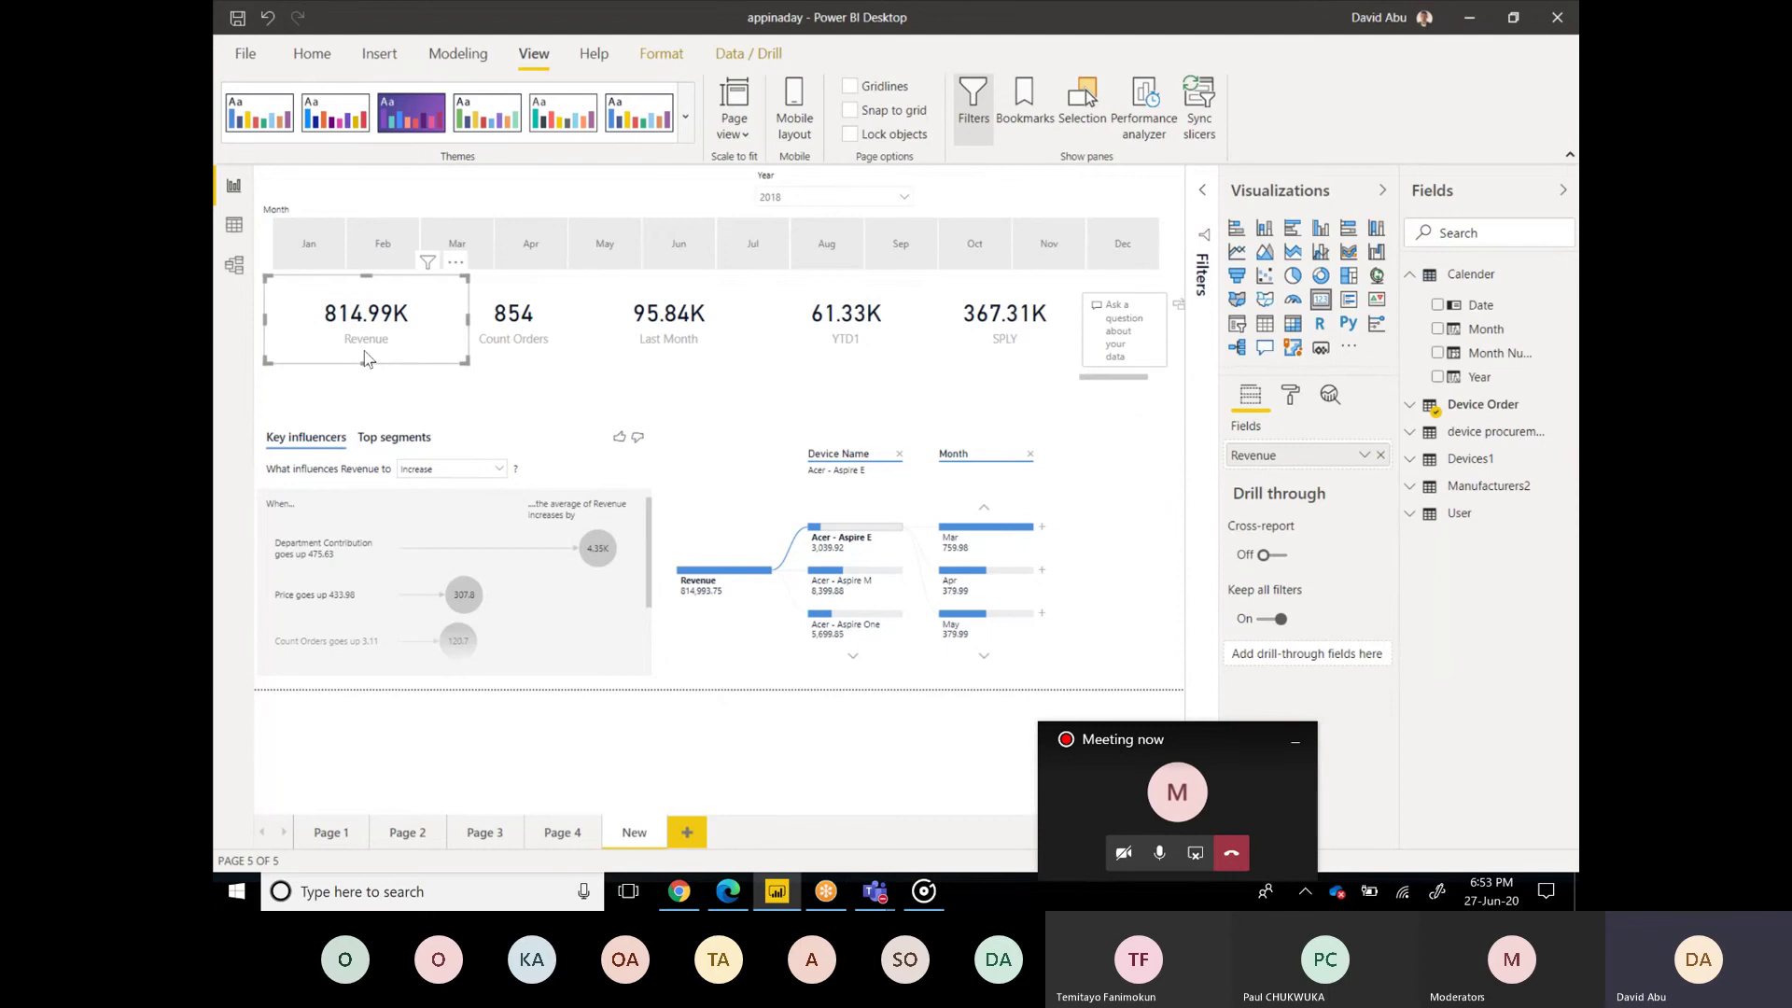
pyautogui.press('Left')
pyautogui.keyDown('ctrl'); pyautogui.click(520, 340); pyautogui.keyUp('ctrl')
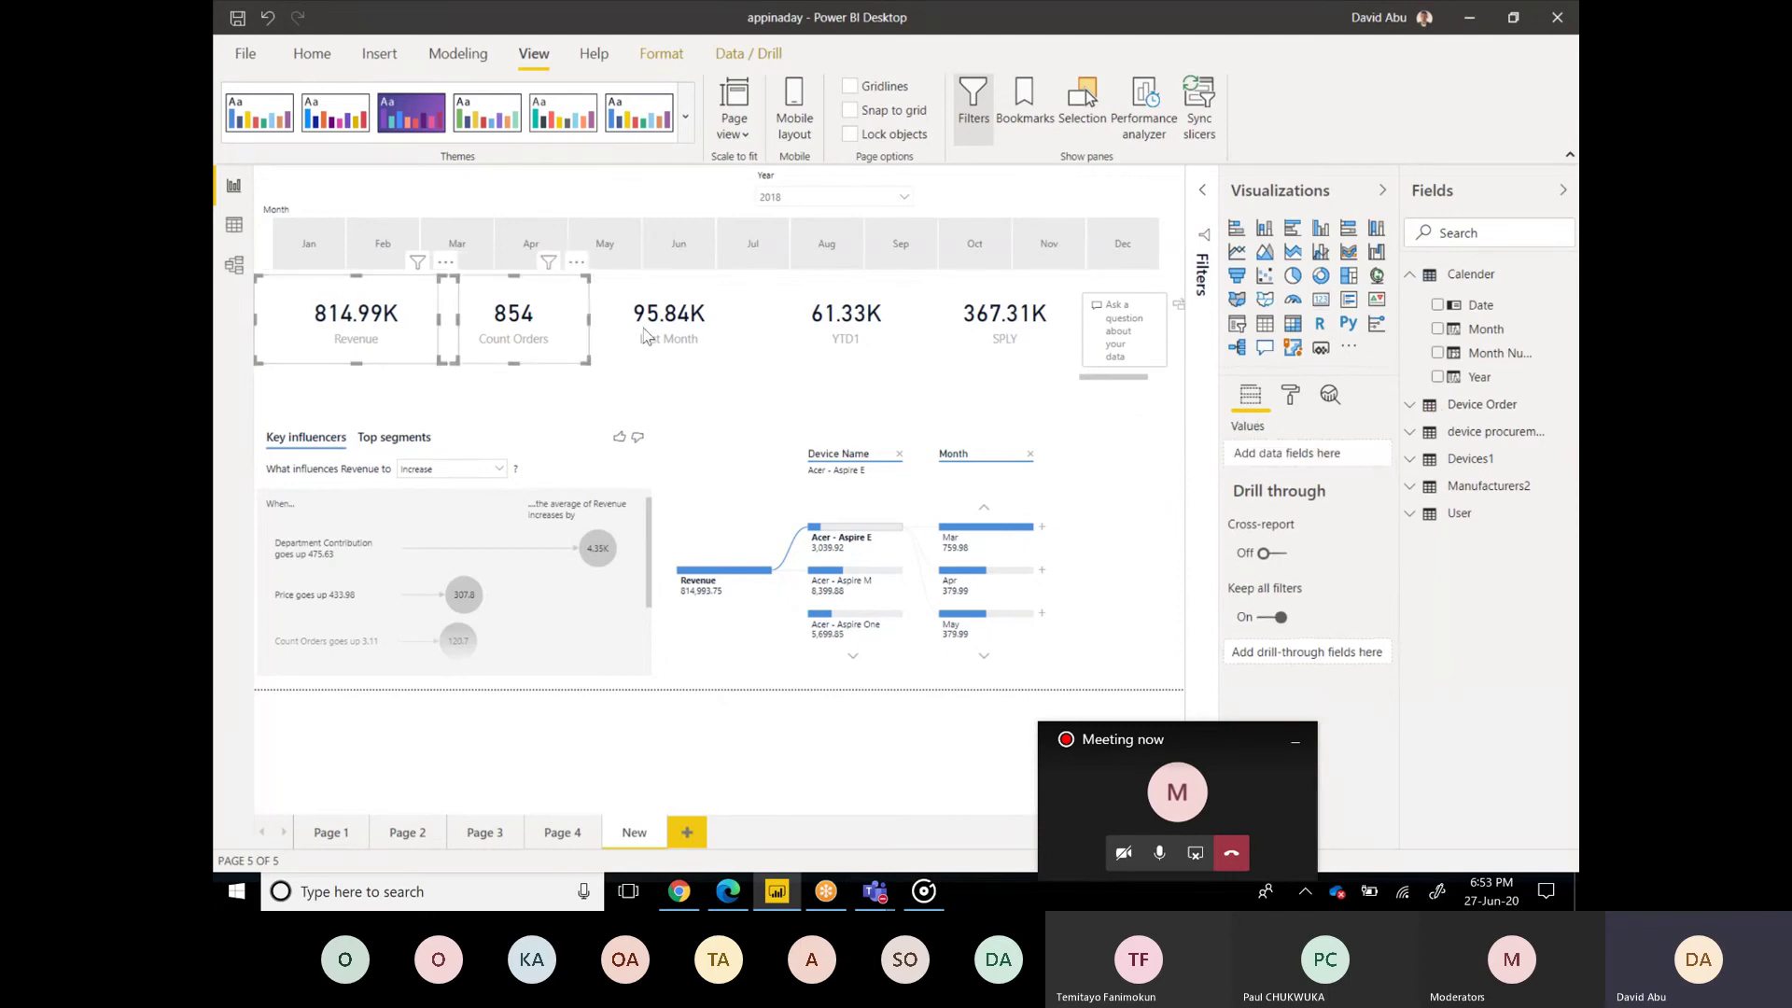
pyautogui.keyDown('ctrl'); pyautogui.click(644, 336); pyautogui.keyUp('ctrl')
pyautogui.keyDown('ctrl'); pyautogui.click(819, 347); pyautogui.keyUp('ctrl')
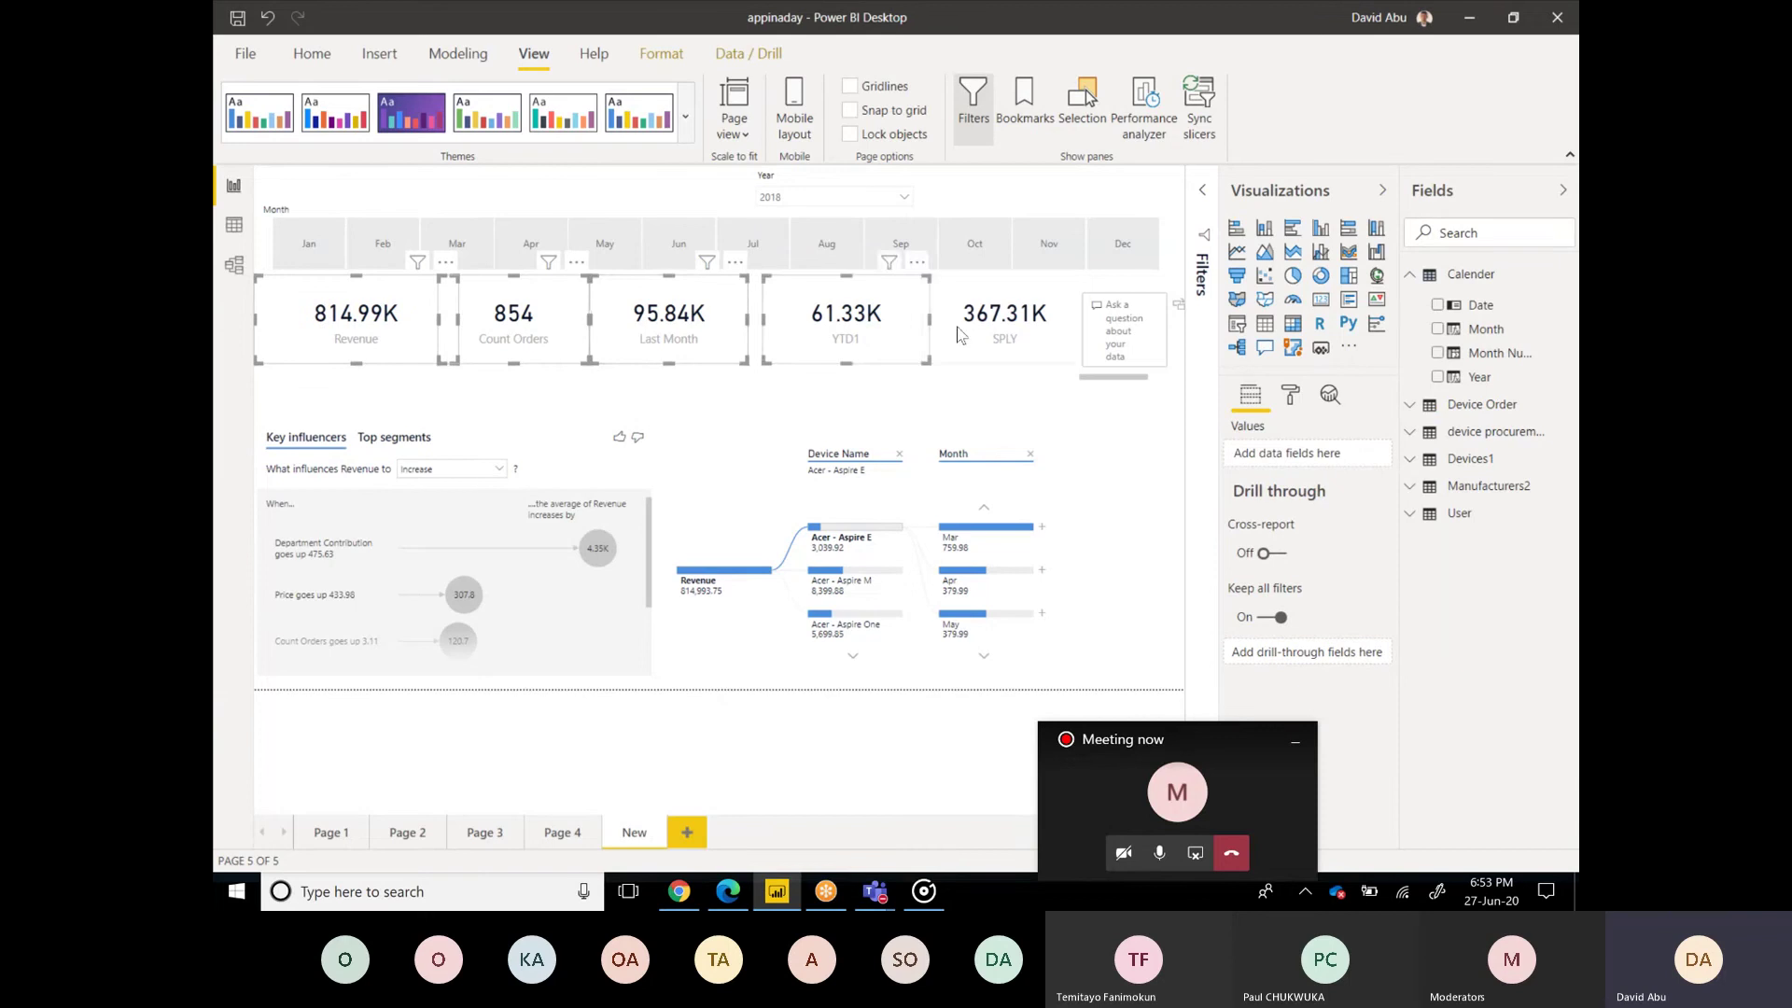
pyautogui.keyDown('ctrl'); pyautogui.click(962, 336); pyautogui.keyUp('ctrl')
pyautogui.rightClick(962, 337)
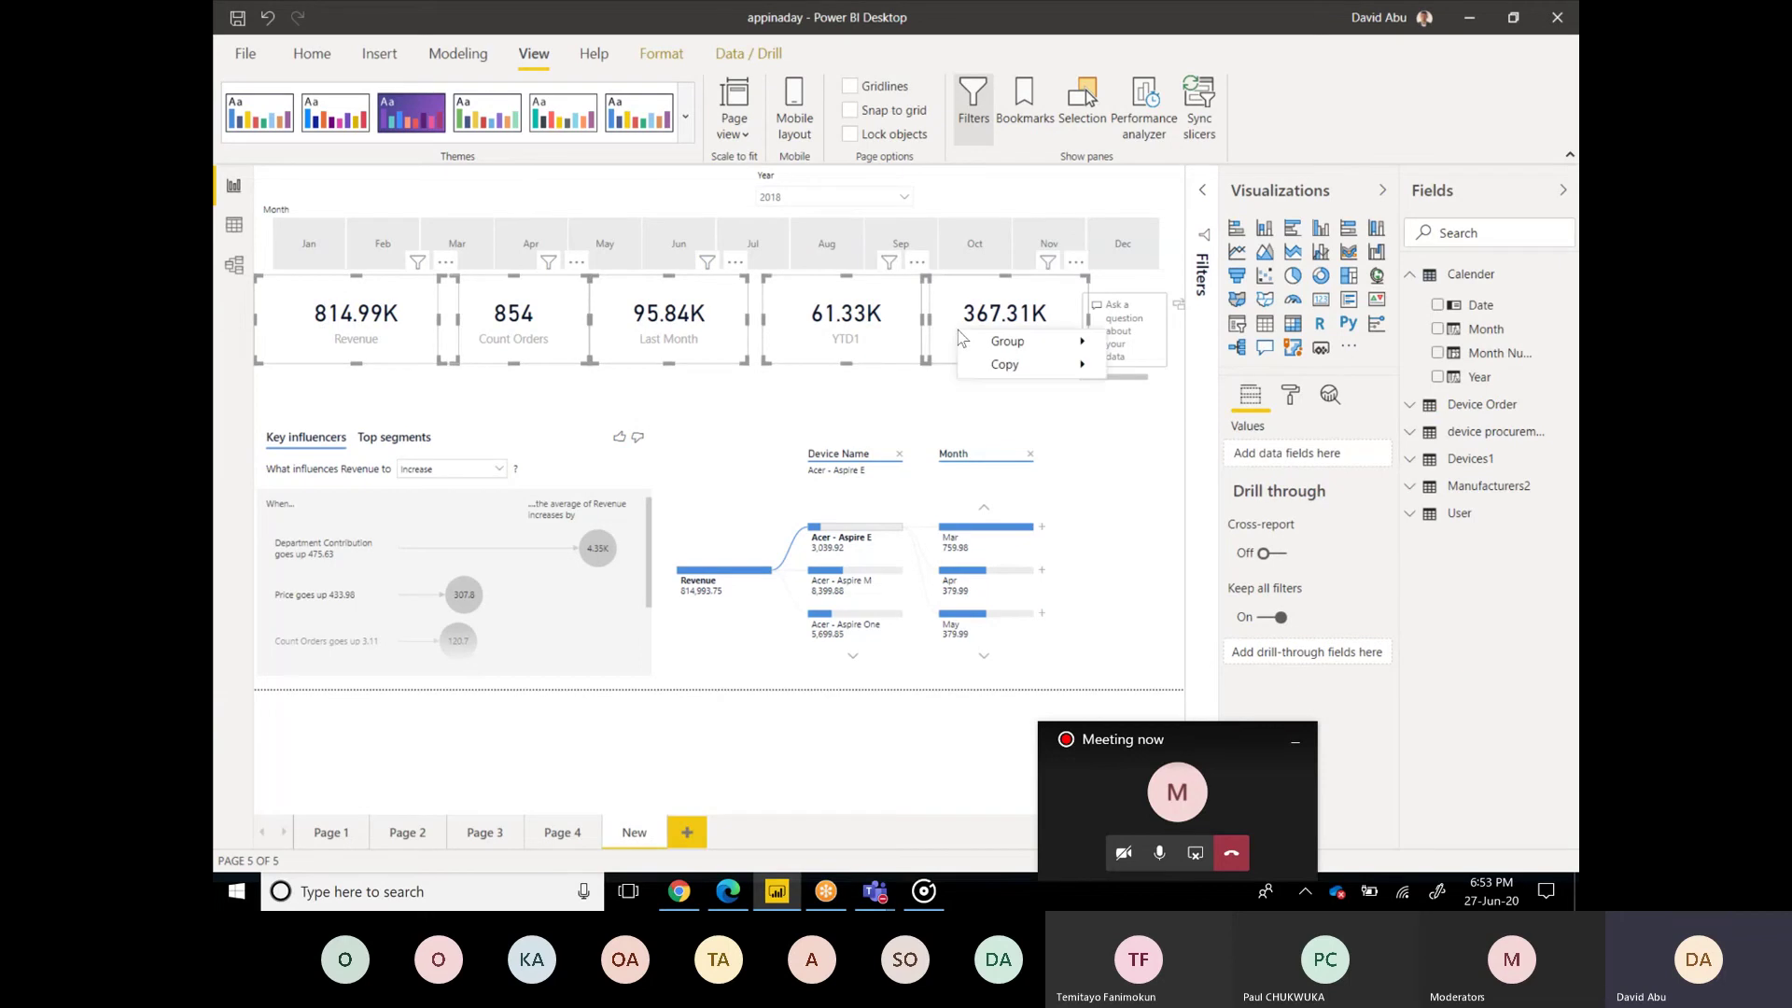
pyautogui.moveTo(1027, 342)
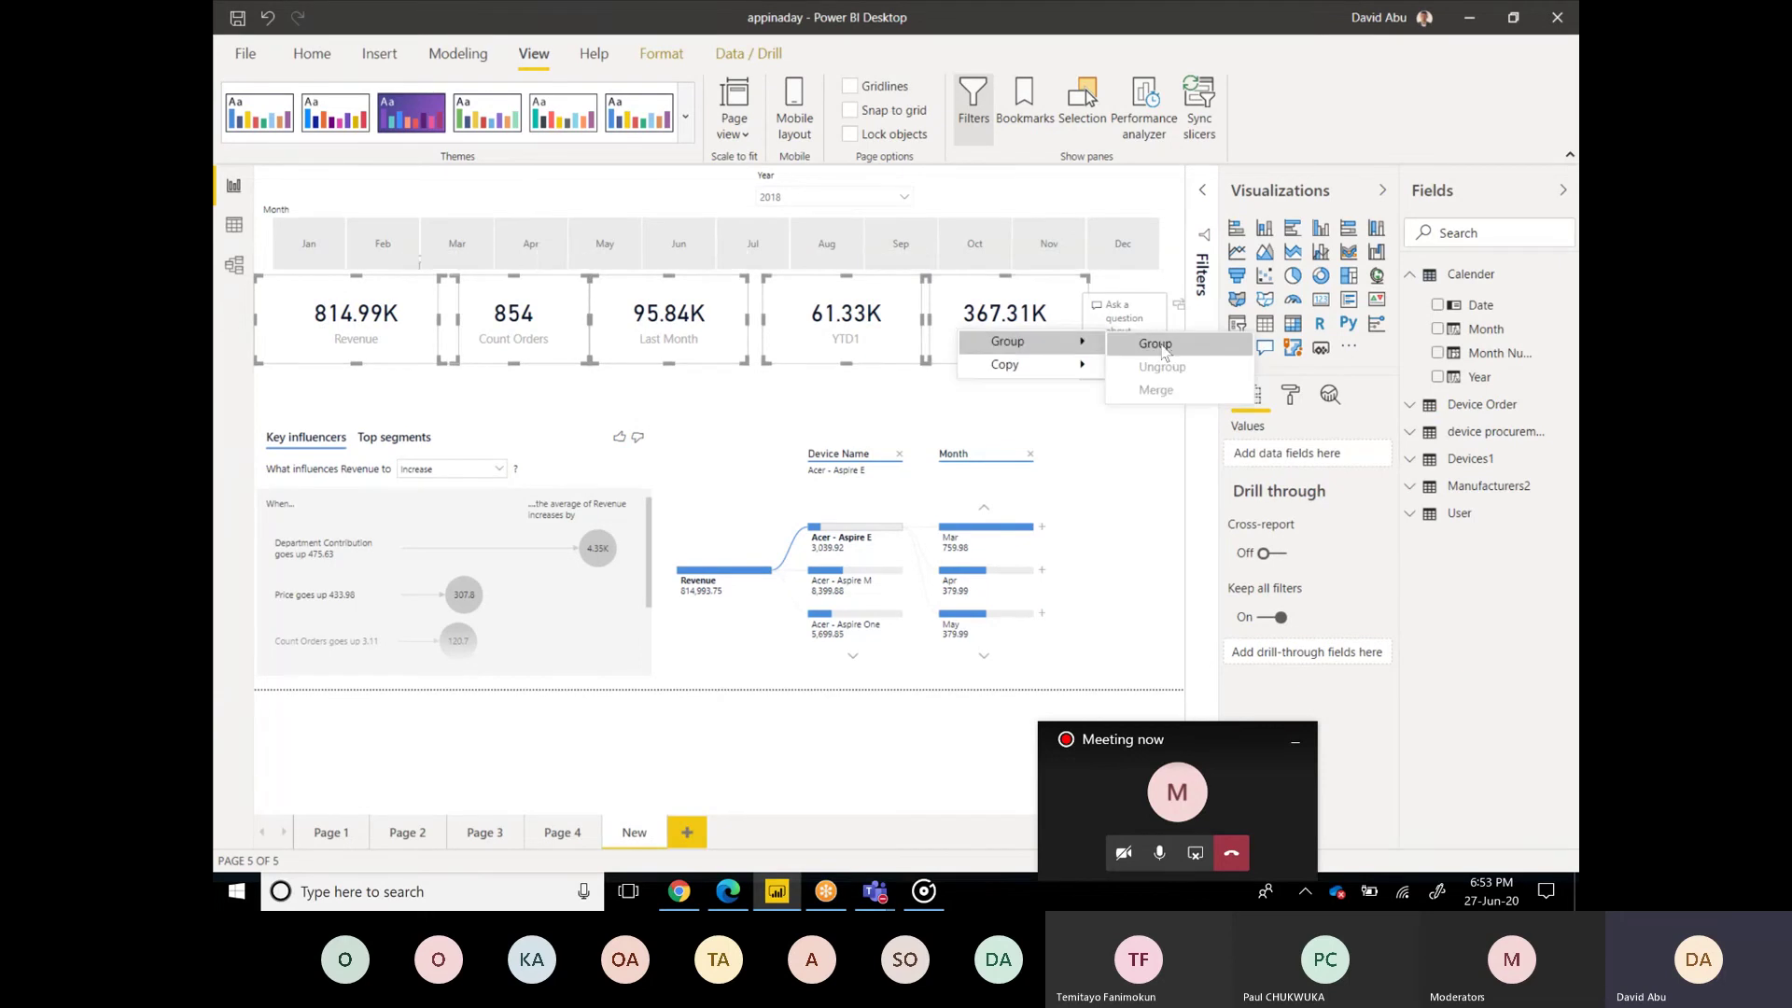
pyautogui.click(1164, 347)
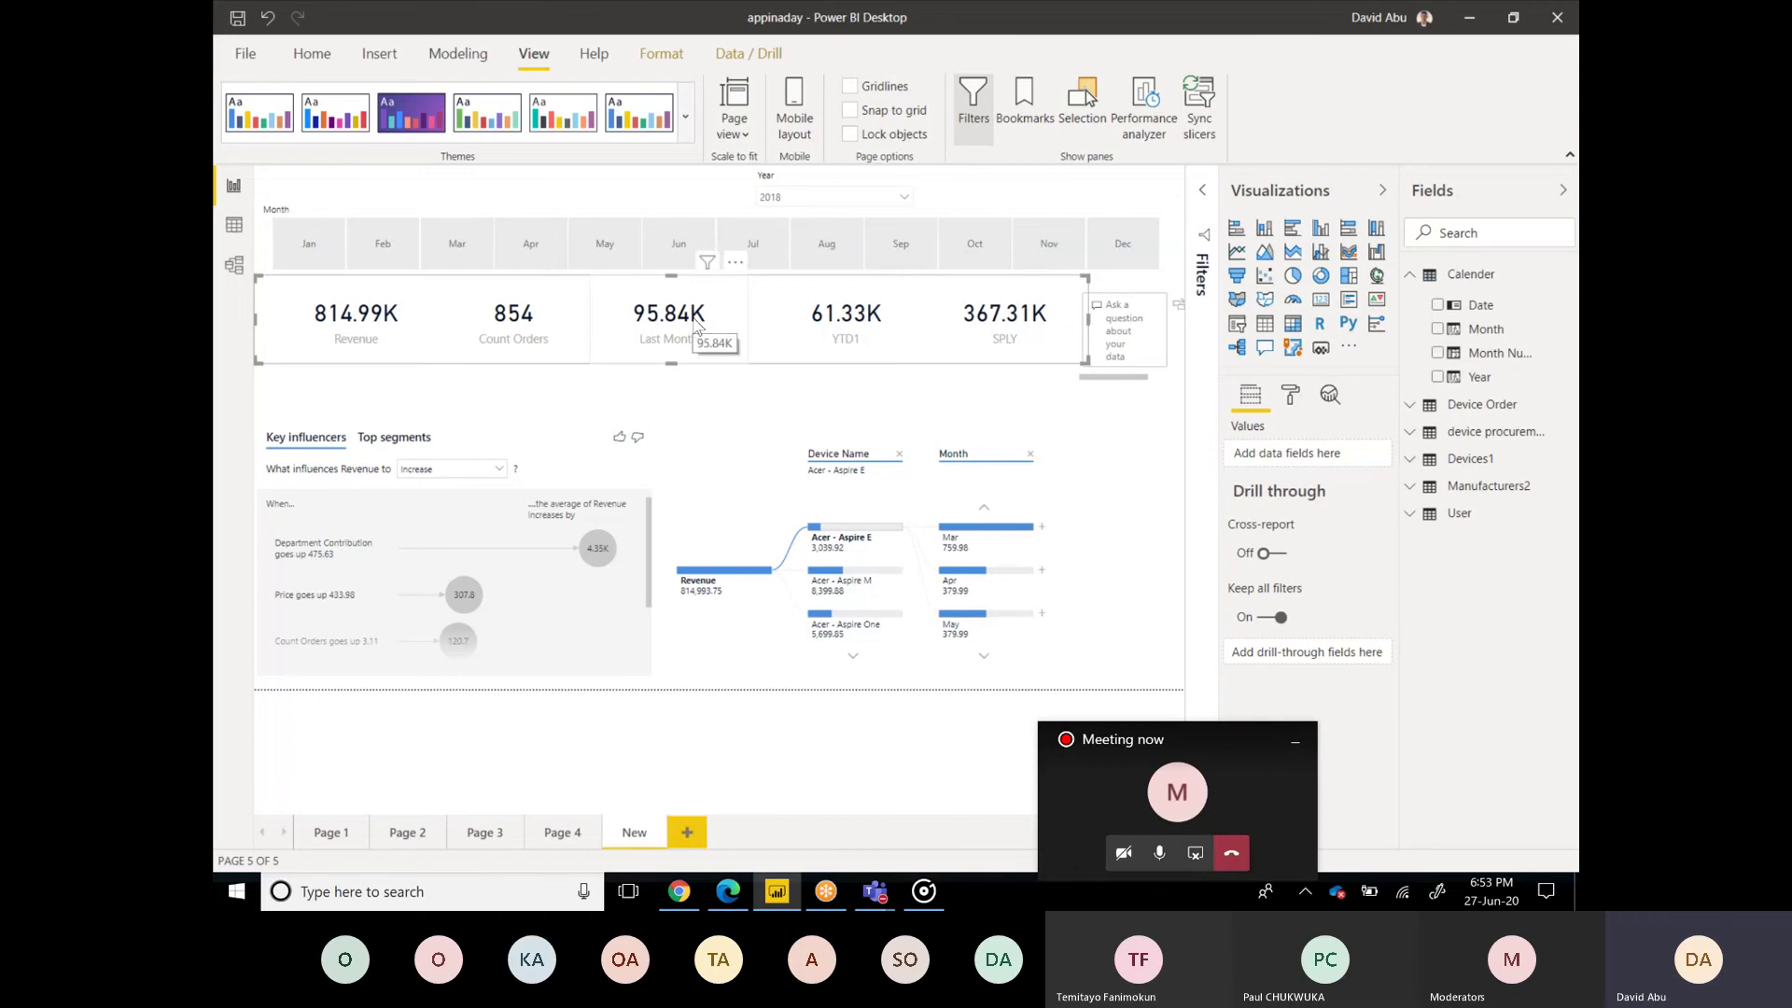
# Step: Move the card group and Month slicer down, and shift the Year slicer to the page's upper-right corner to free header space
pyautogui.moveTo(717, 349); pyautogui.dragTo(718, 369)
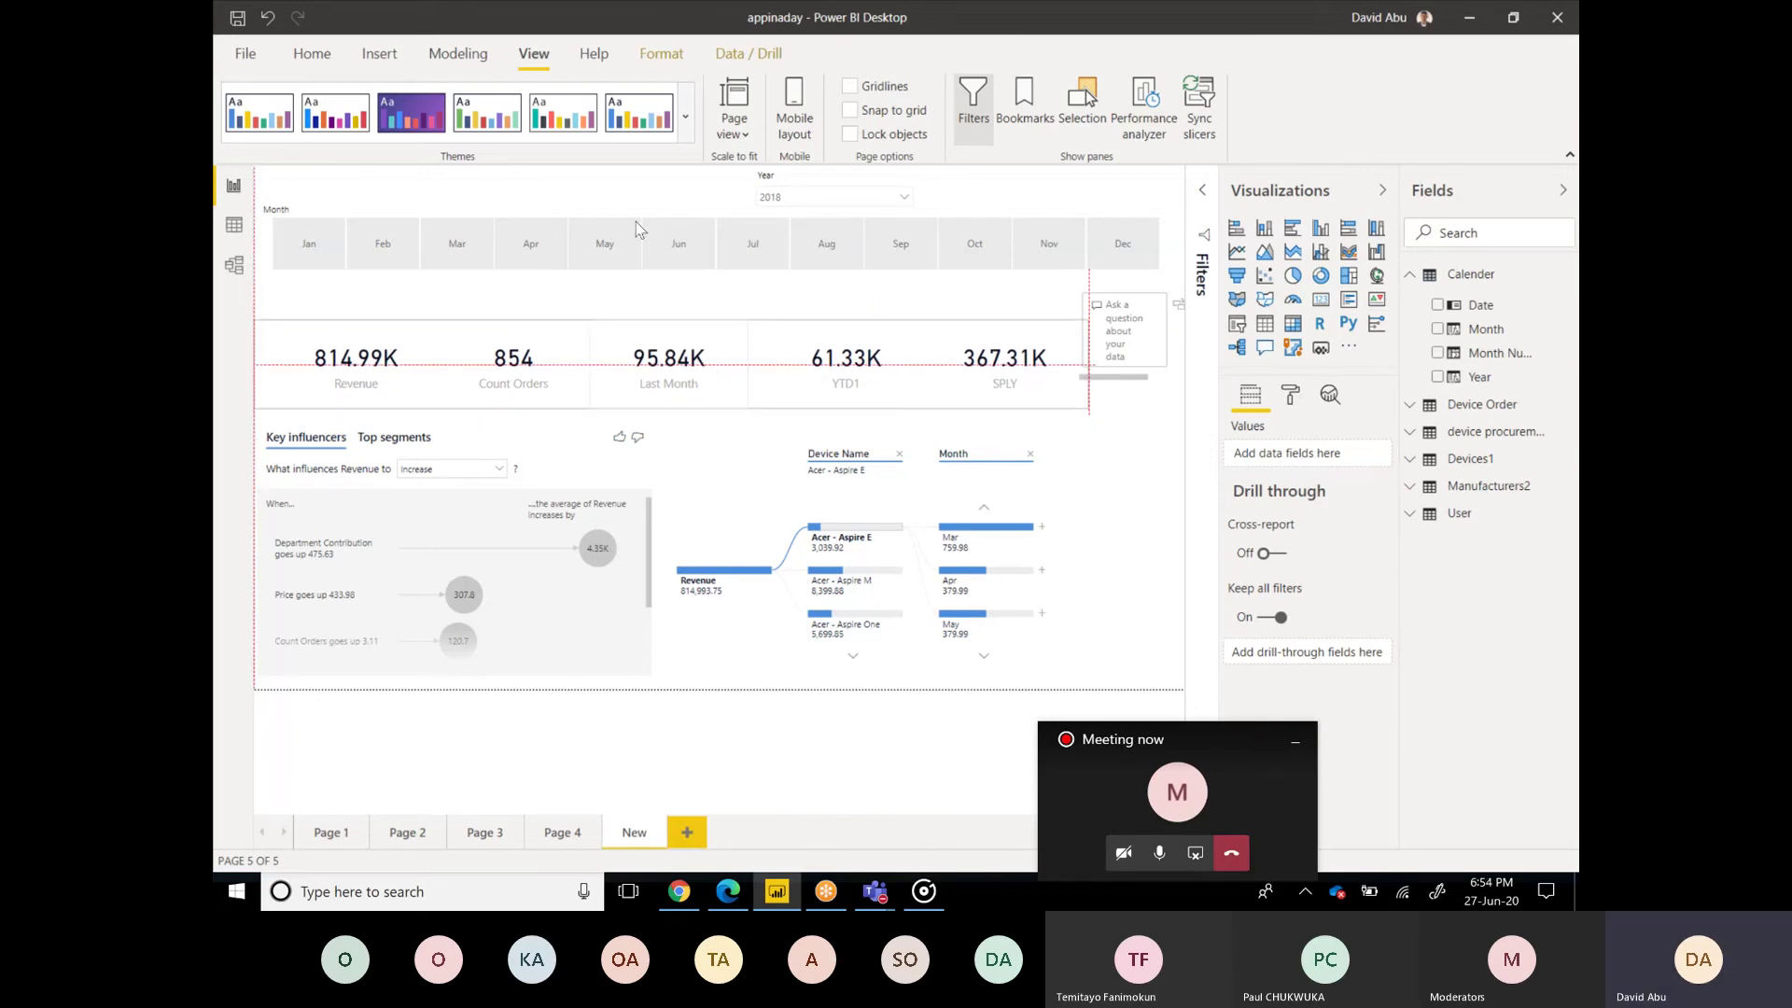
pyautogui.moveTo(624, 214); pyautogui.dragTo(632, 240)
pyautogui.click(754, 202)
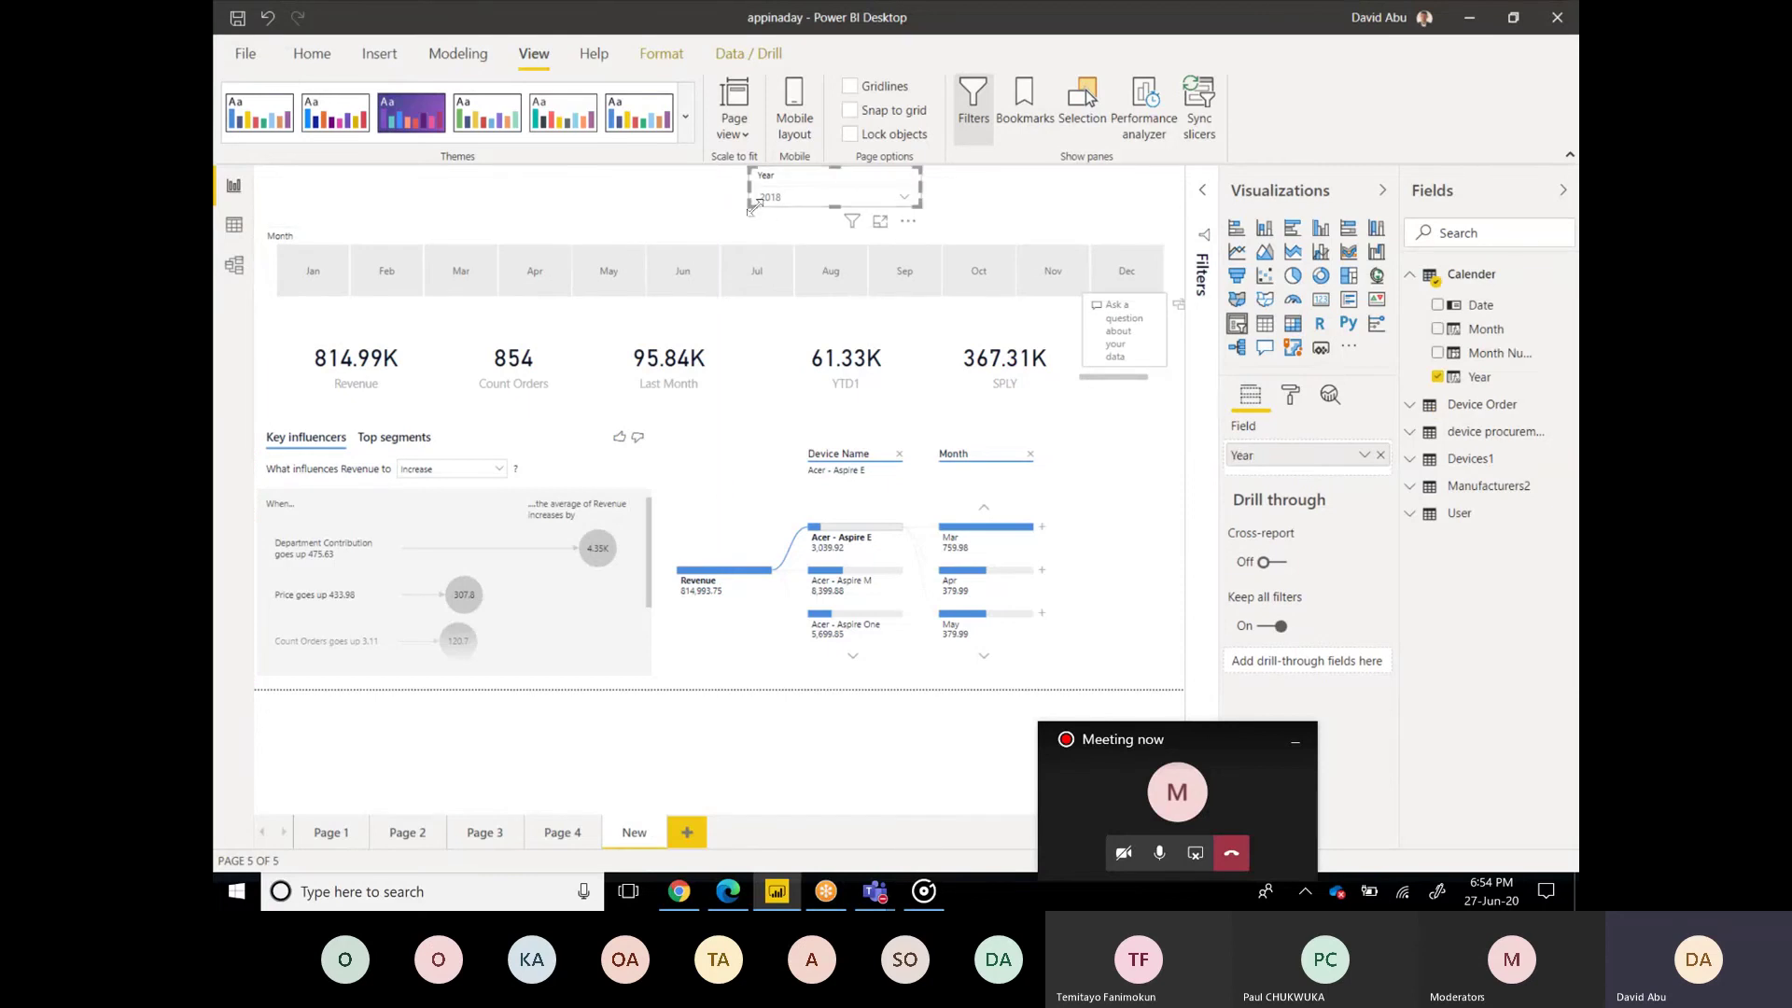
pyautogui.moveTo(748, 208); pyautogui.dragTo(737, 225)
pyautogui.moveTo(845, 190); pyautogui.dragTo(1071, 195)
pyautogui.press('Escape')
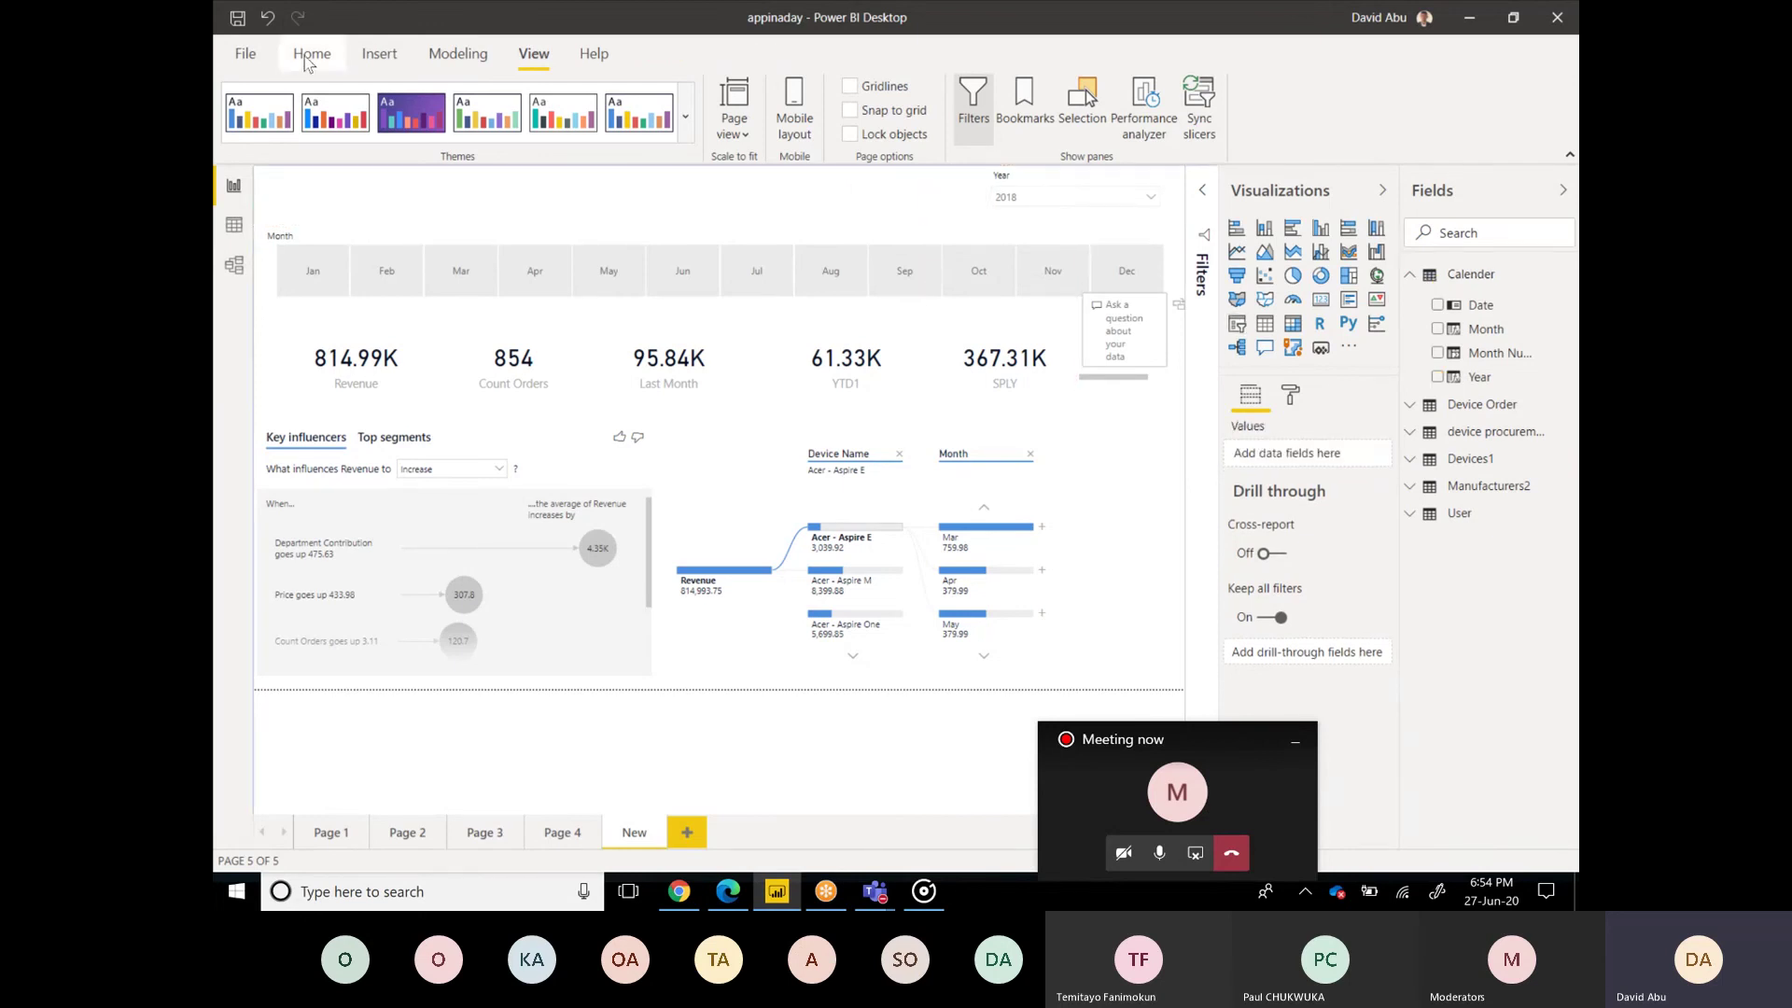
# Step: Start inserting an image and look through the Pictures folder for file names beginning with "po"
pyautogui.click(375, 60)
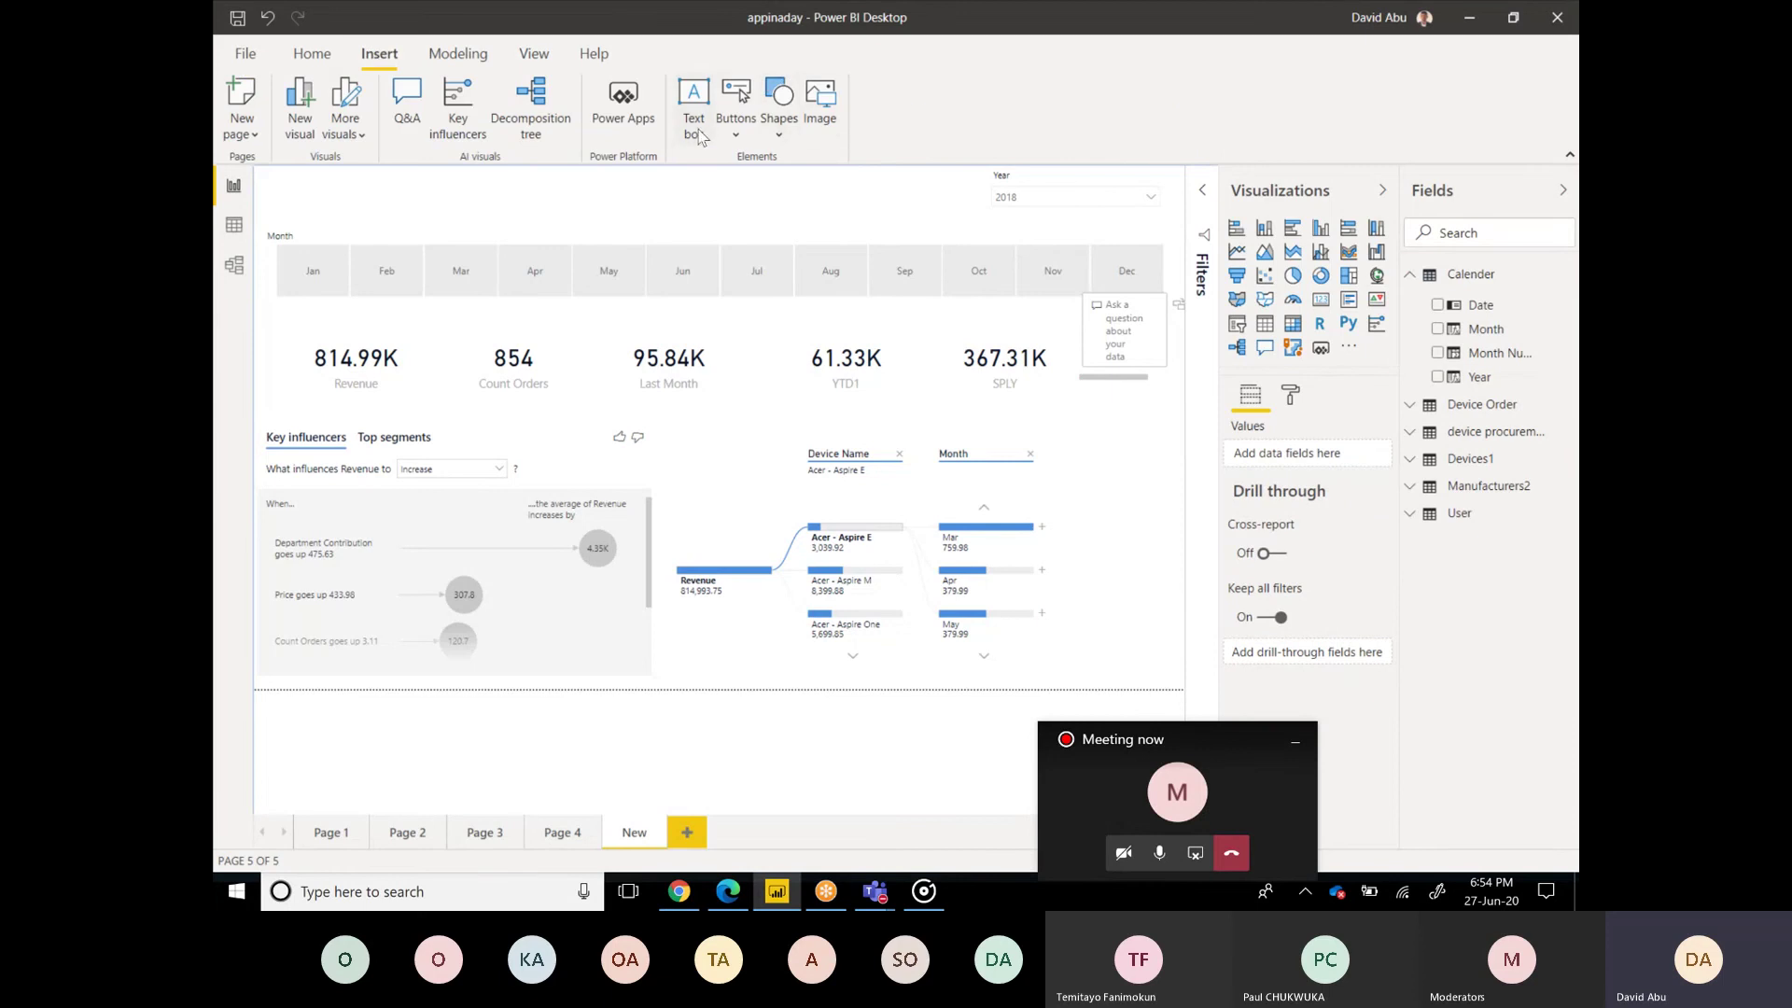
pyautogui.click(821, 110)
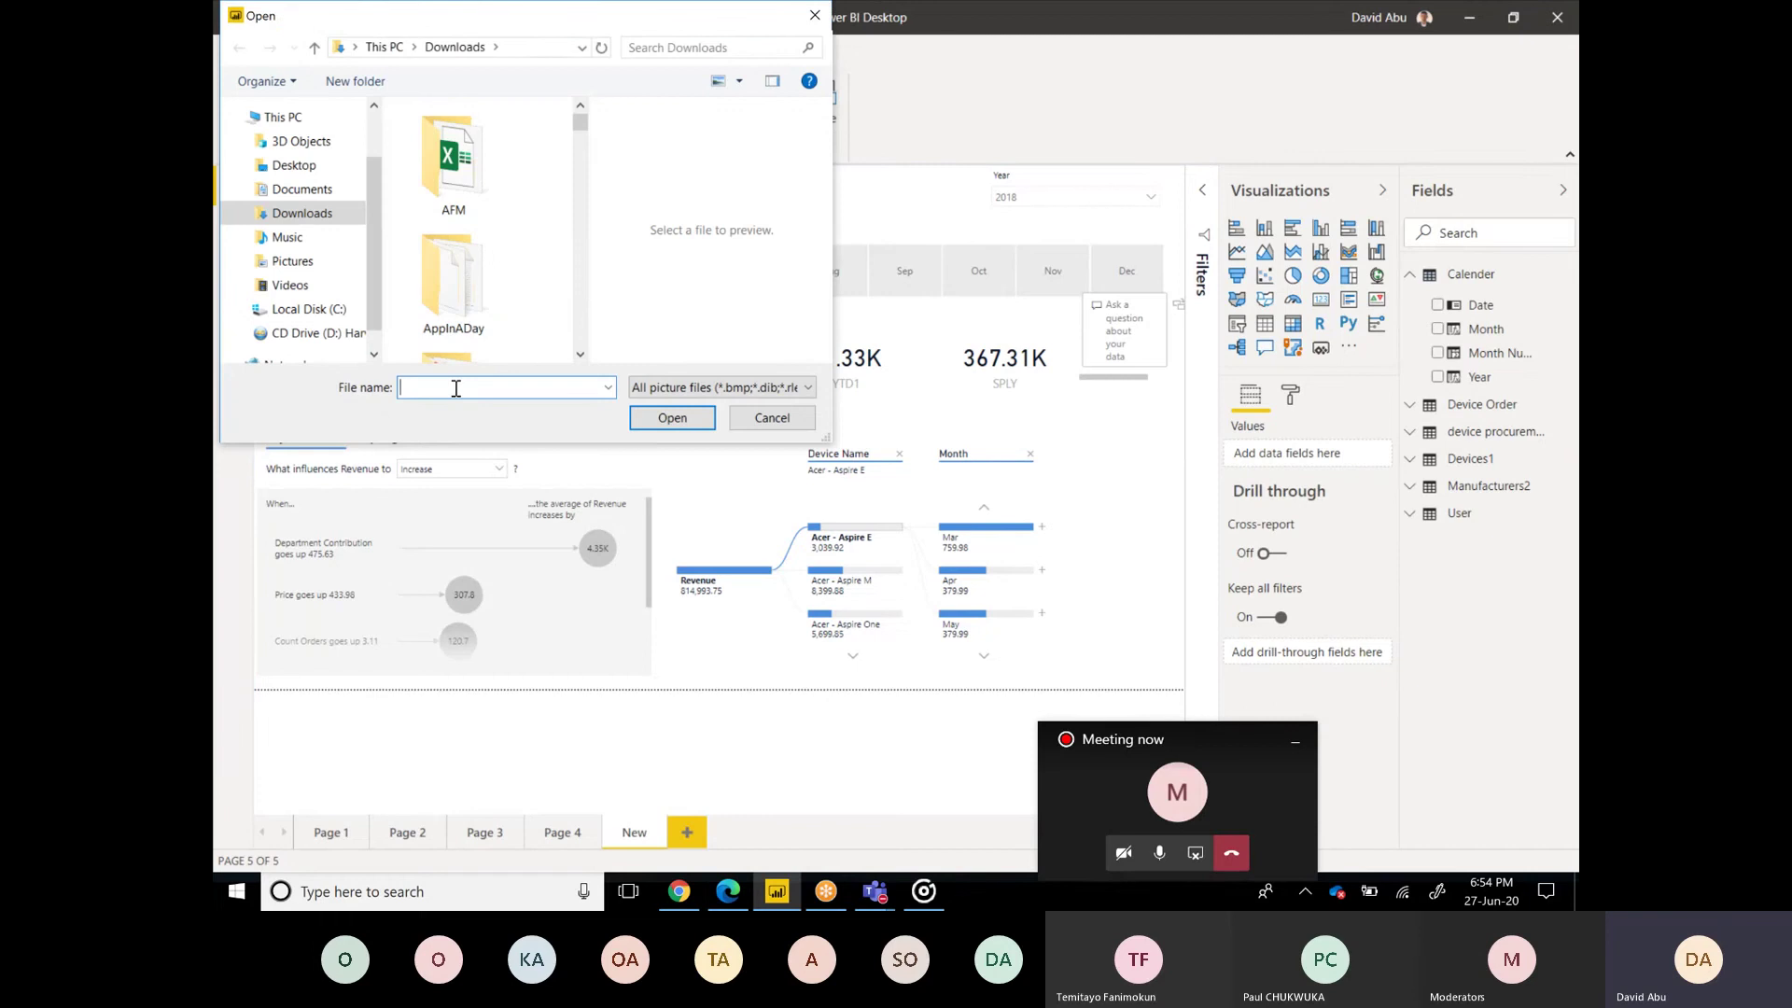
pyautogui.write('powe')
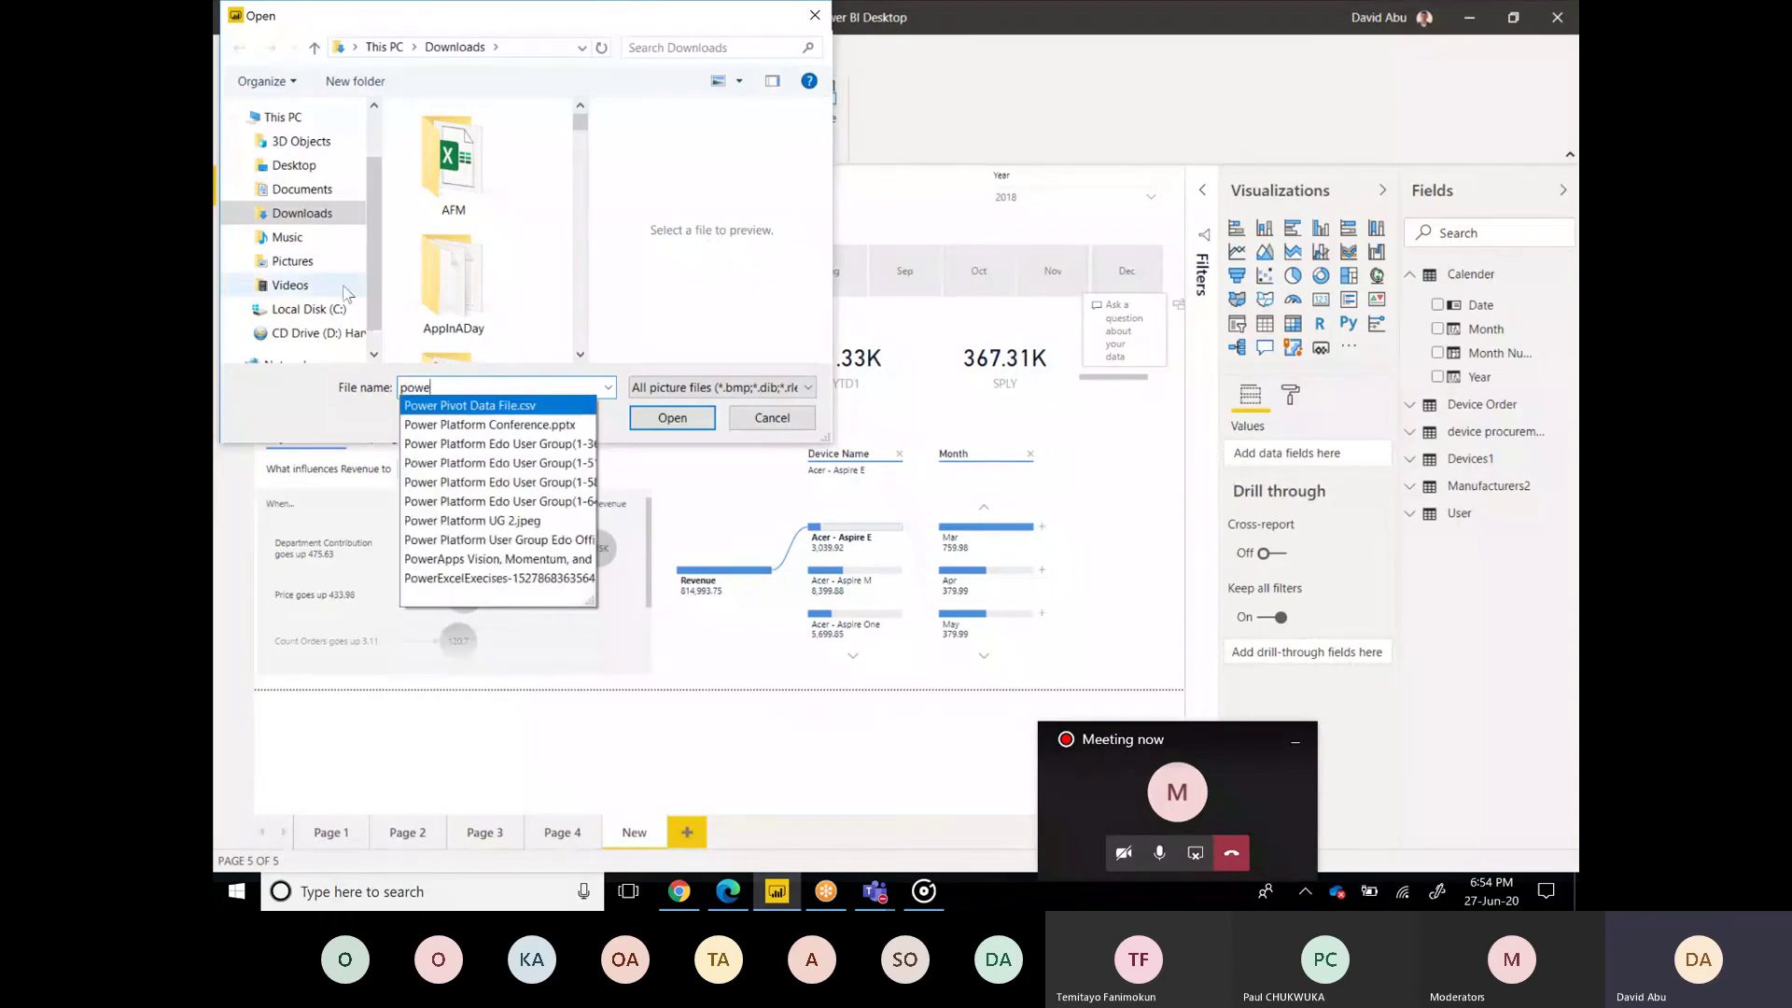
pyautogui.click(314, 270)
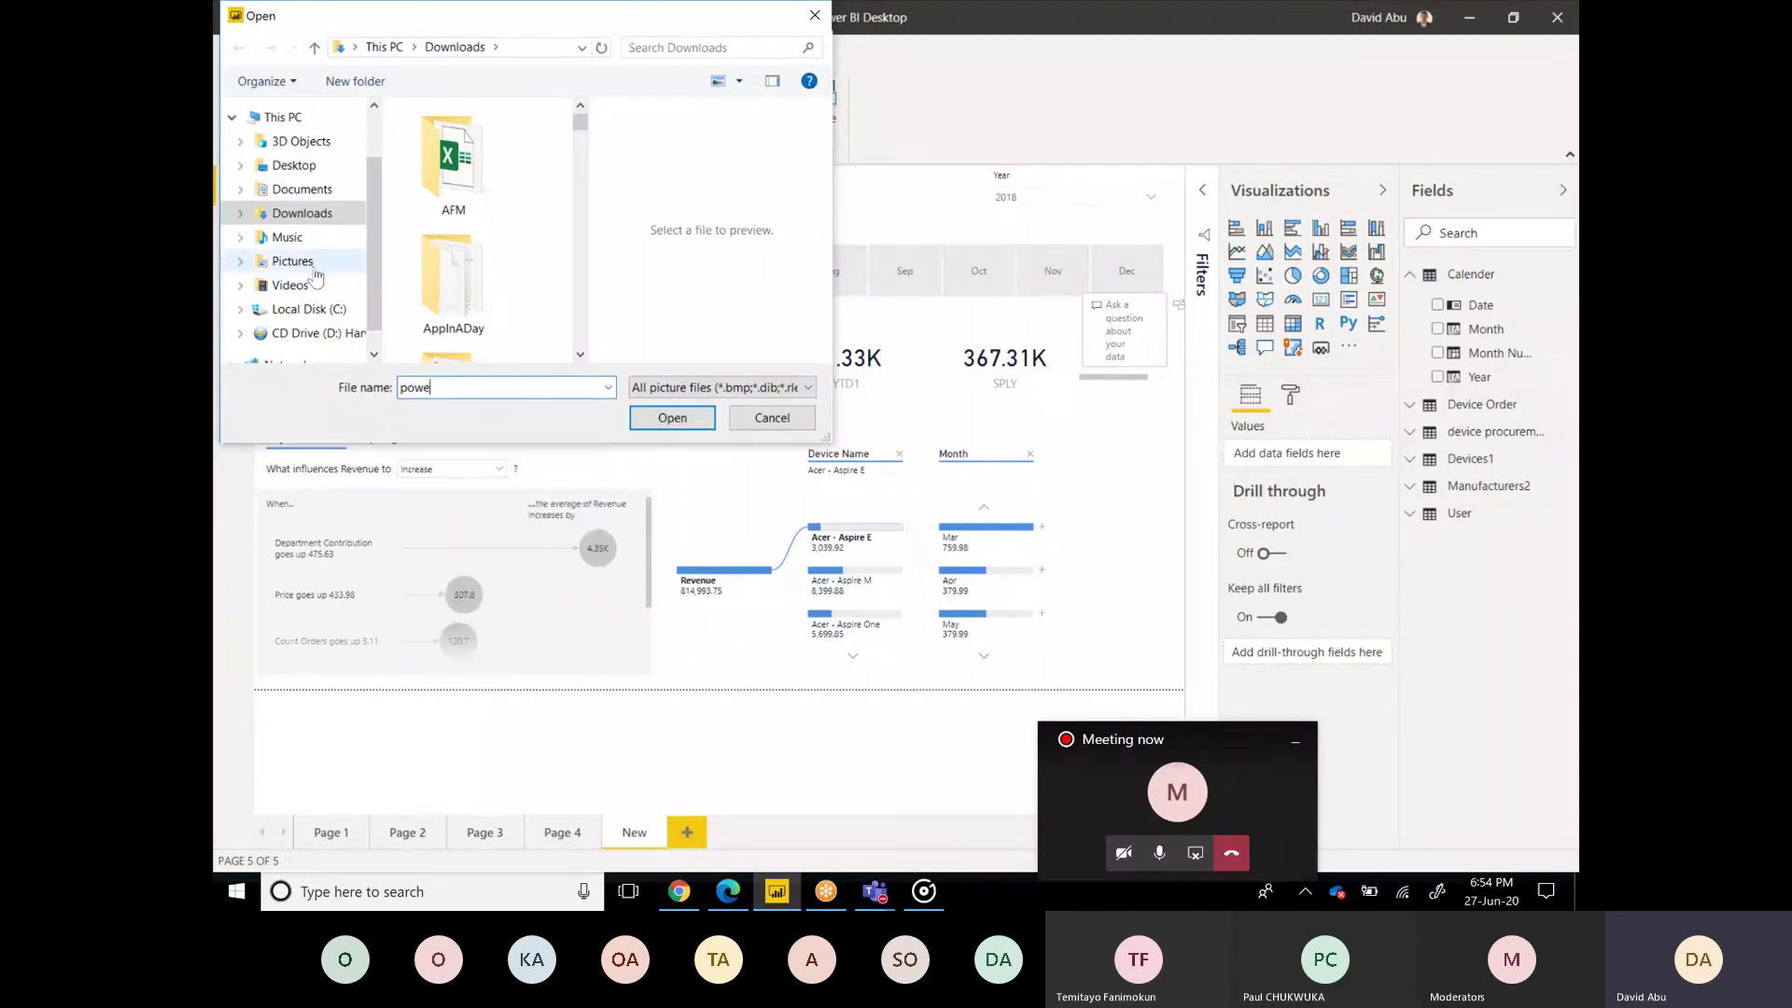
pyautogui.click(316, 269)
pyautogui.doubleClick(418, 386)
pyautogui.press('BackSpace')
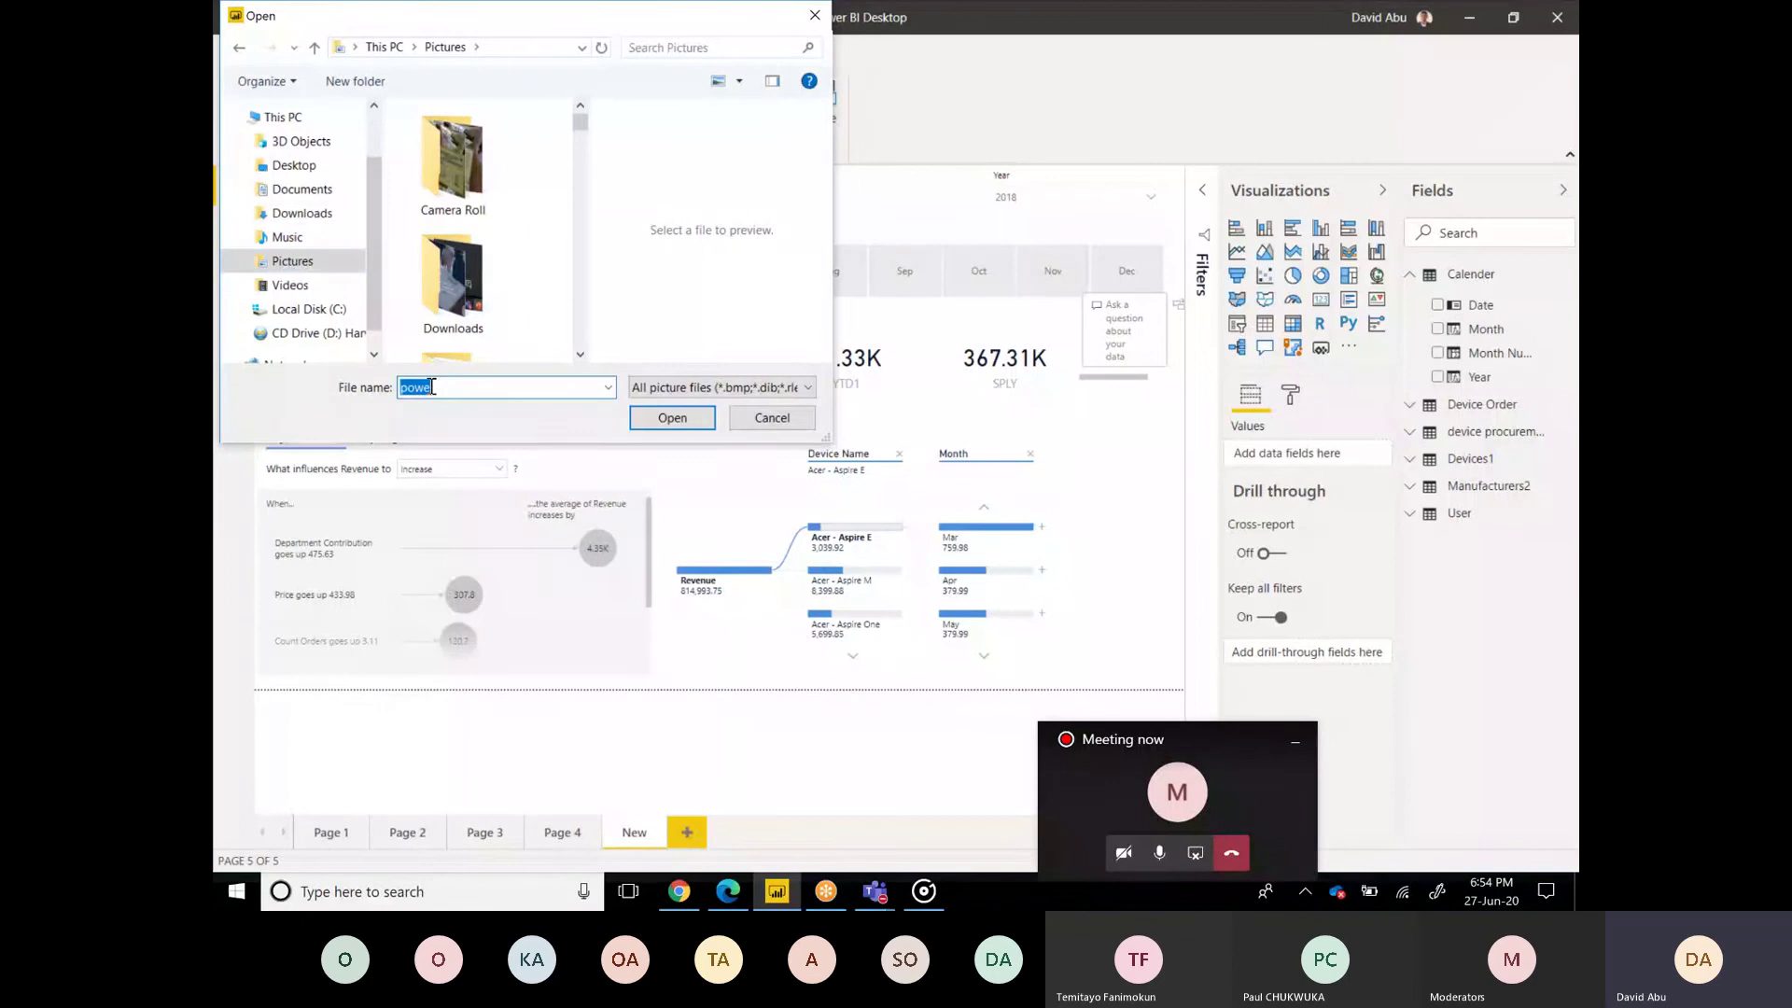
pyautogui.write('A')
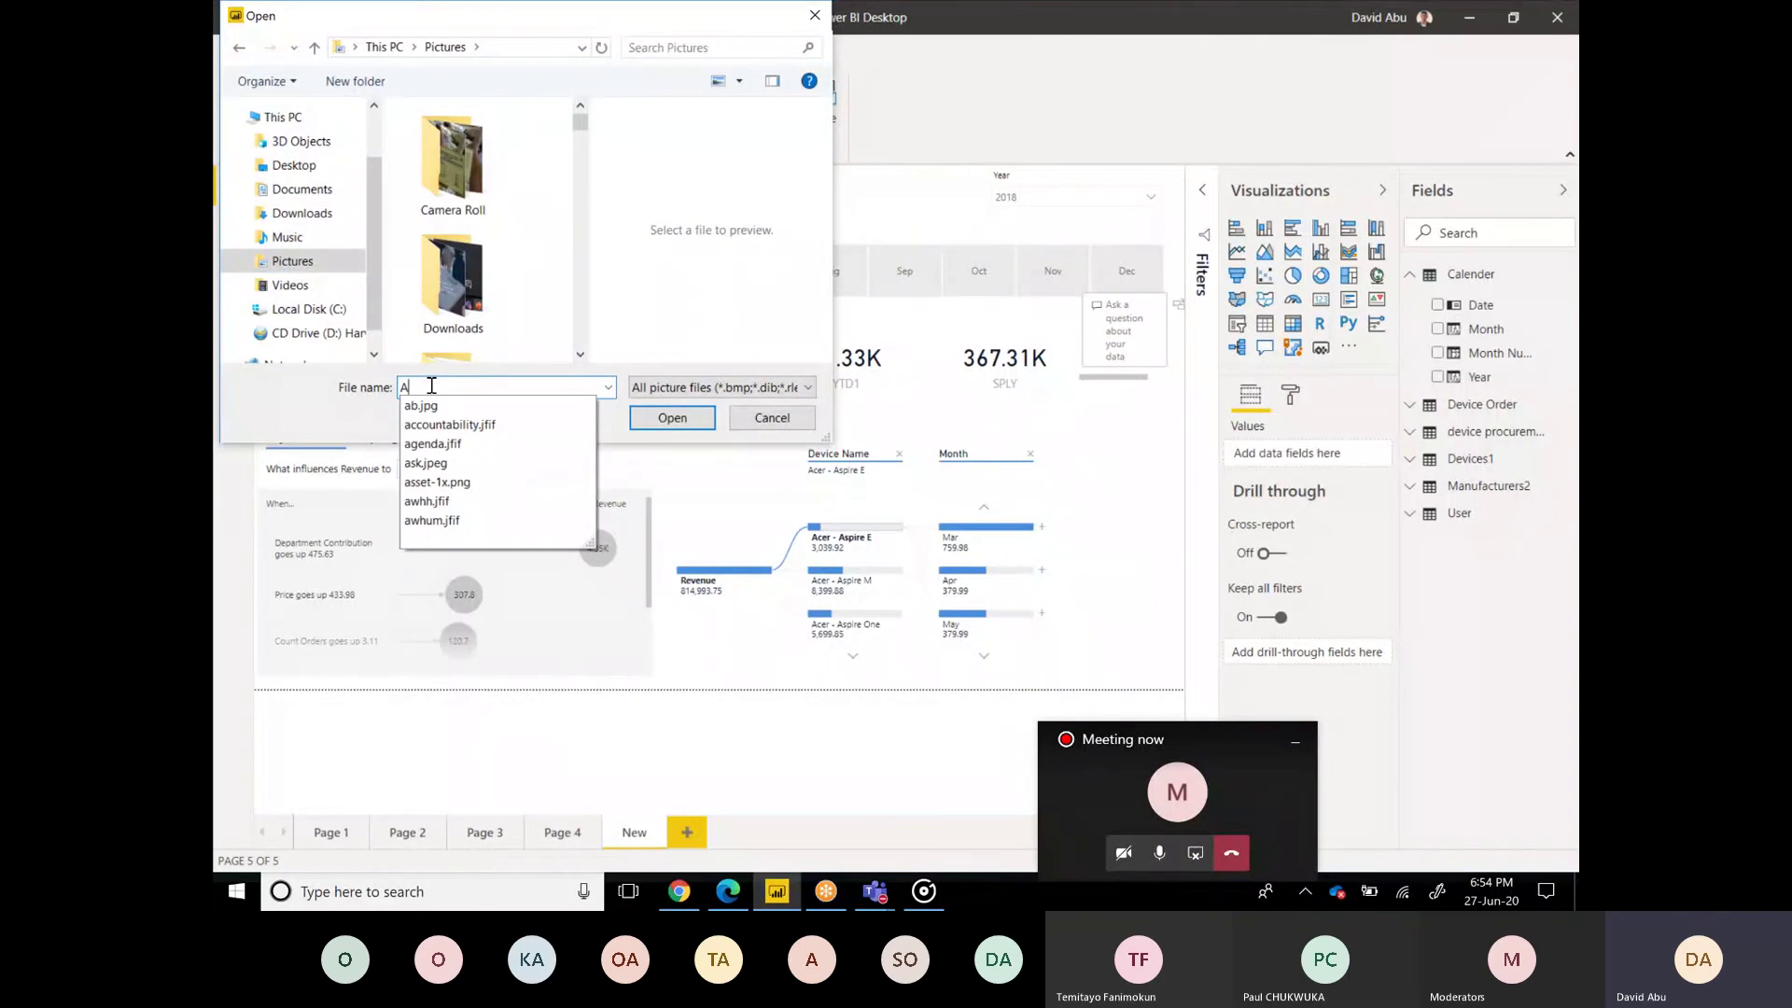
pyautogui.press('BackSpace')
pyautogui.write('po')
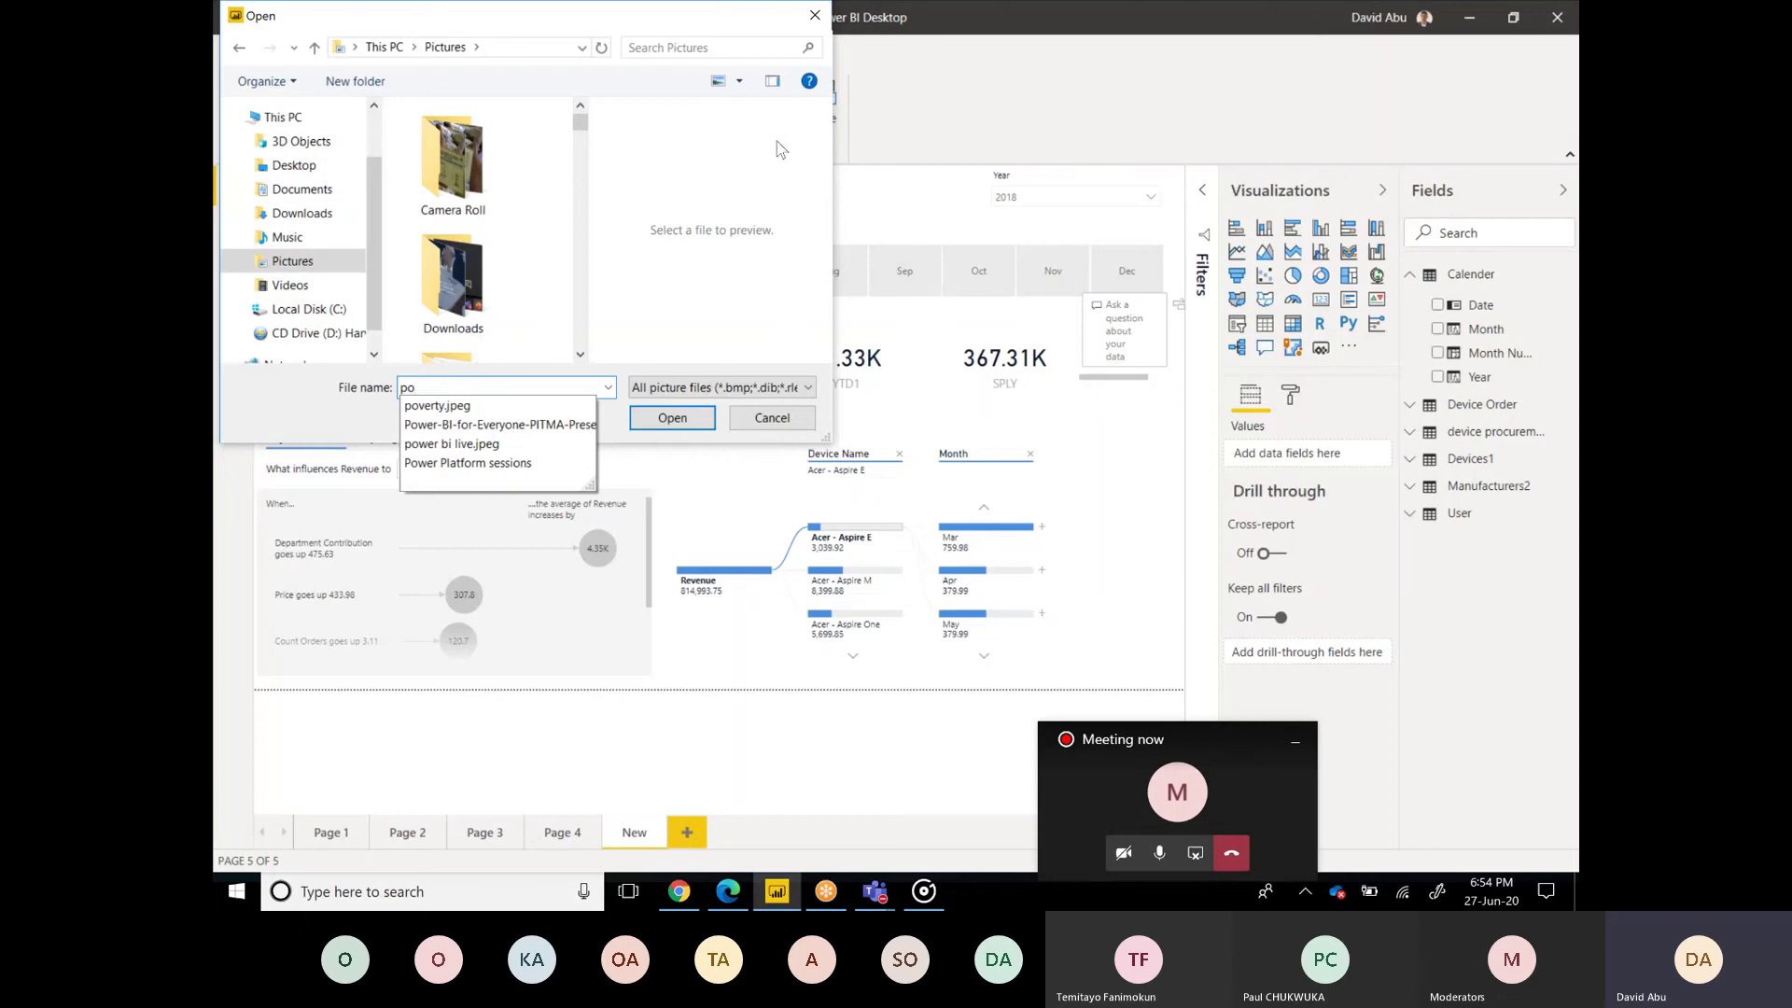
# Step: Search the Pictures folder for LOGO and insert the yellow Power BI logo image on the page
pyautogui.click(725, 52)
pyautogui.click(722, 69)
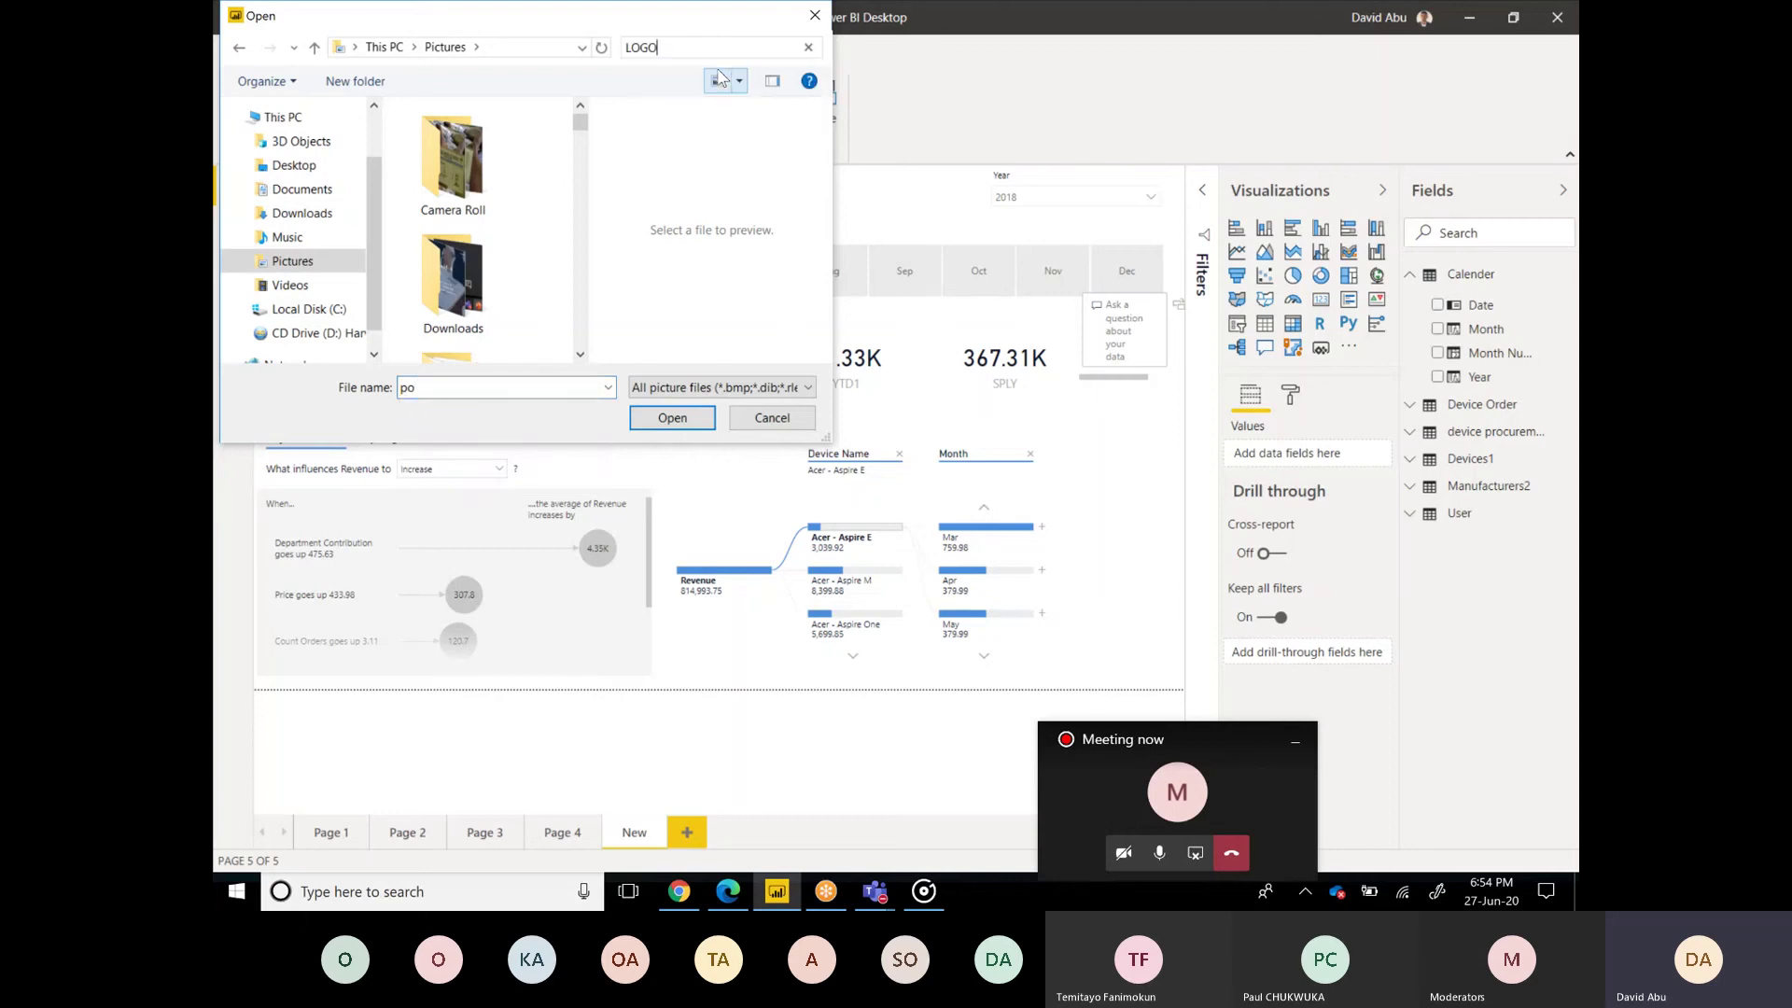
pyautogui.click(459, 310)
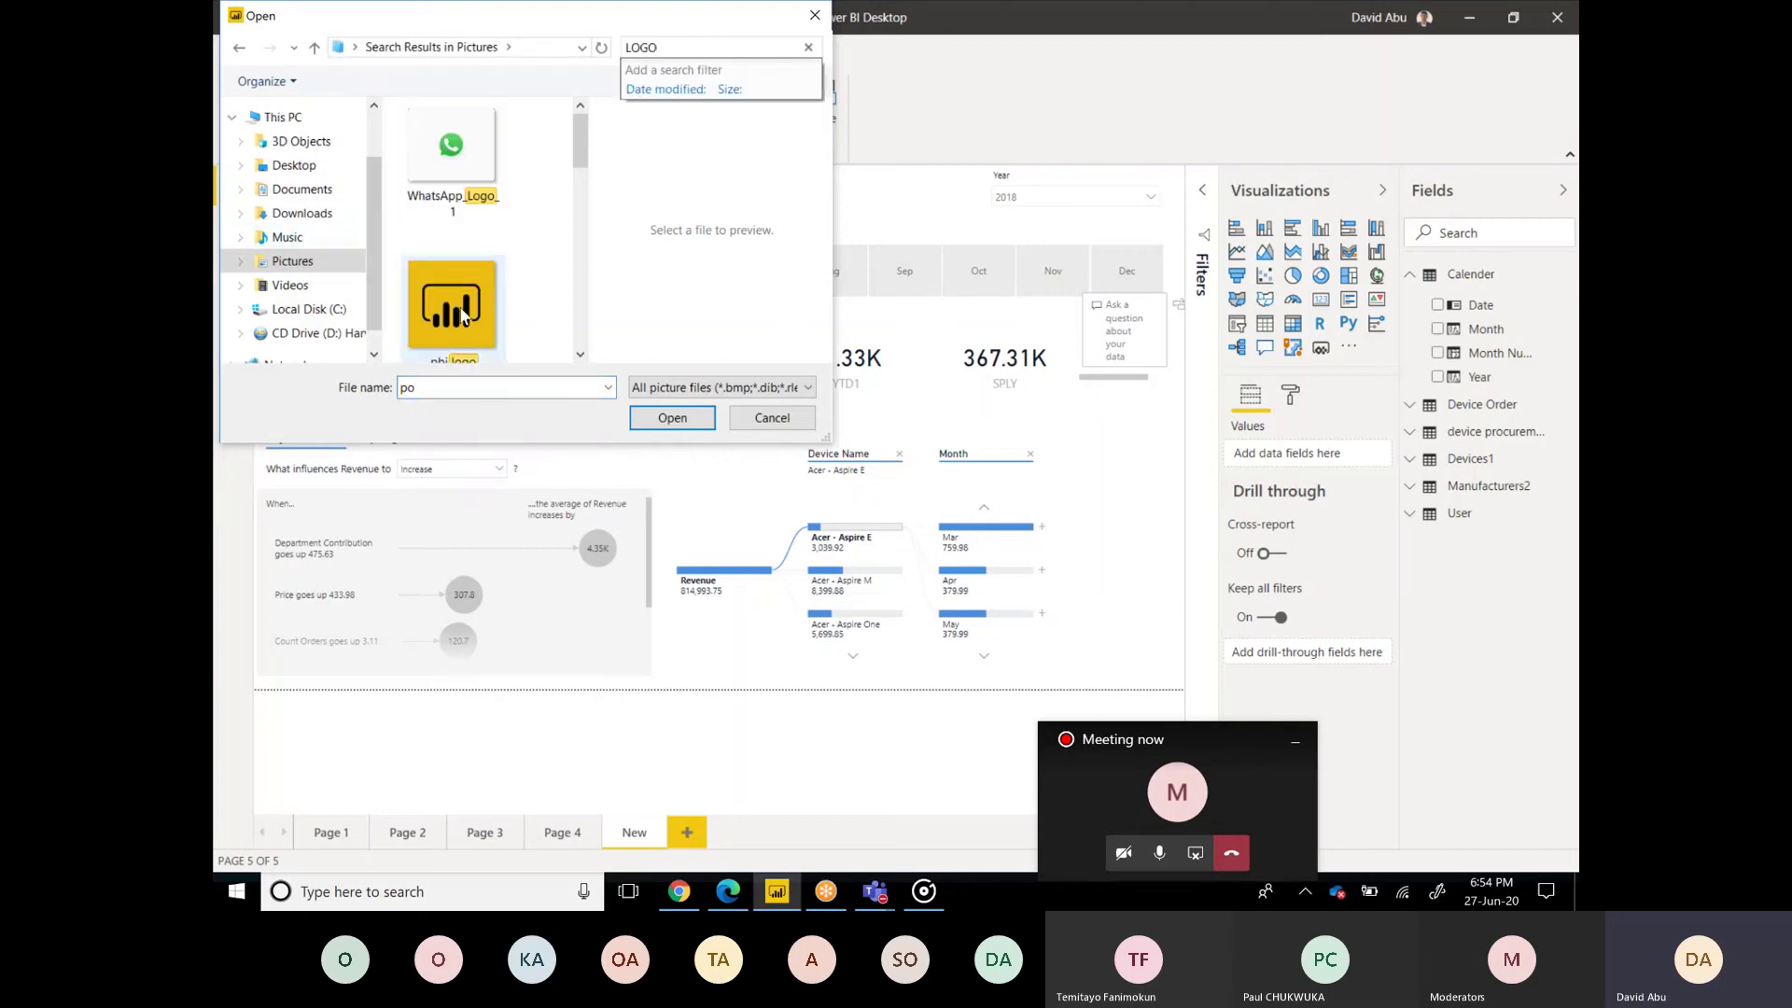
pyautogui.click(693, 422)
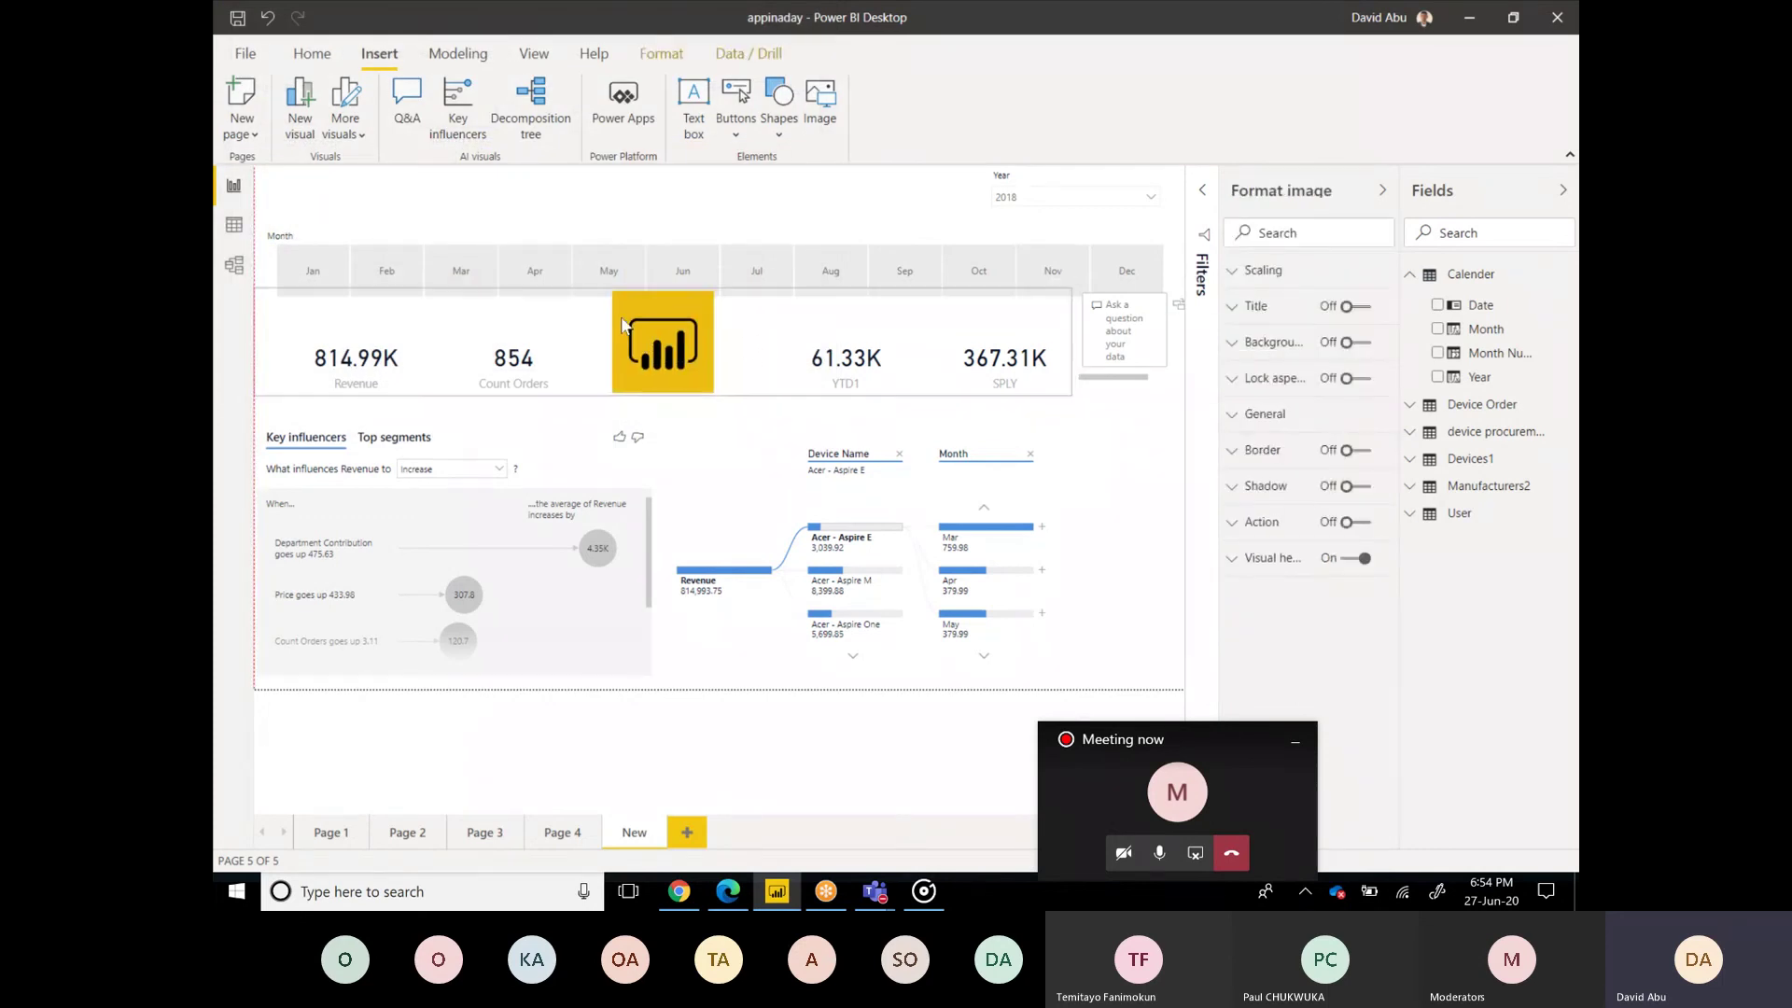
# Step: Place the logo in the page's upper-left corner and shrink it to fit above the Month slicer
pyautogui.moveTo(658, 372); pyautogui.dragTo(654, 243)
pyautogui.moveTo(1070, 175); pyautogui.dragTo(320, 168)
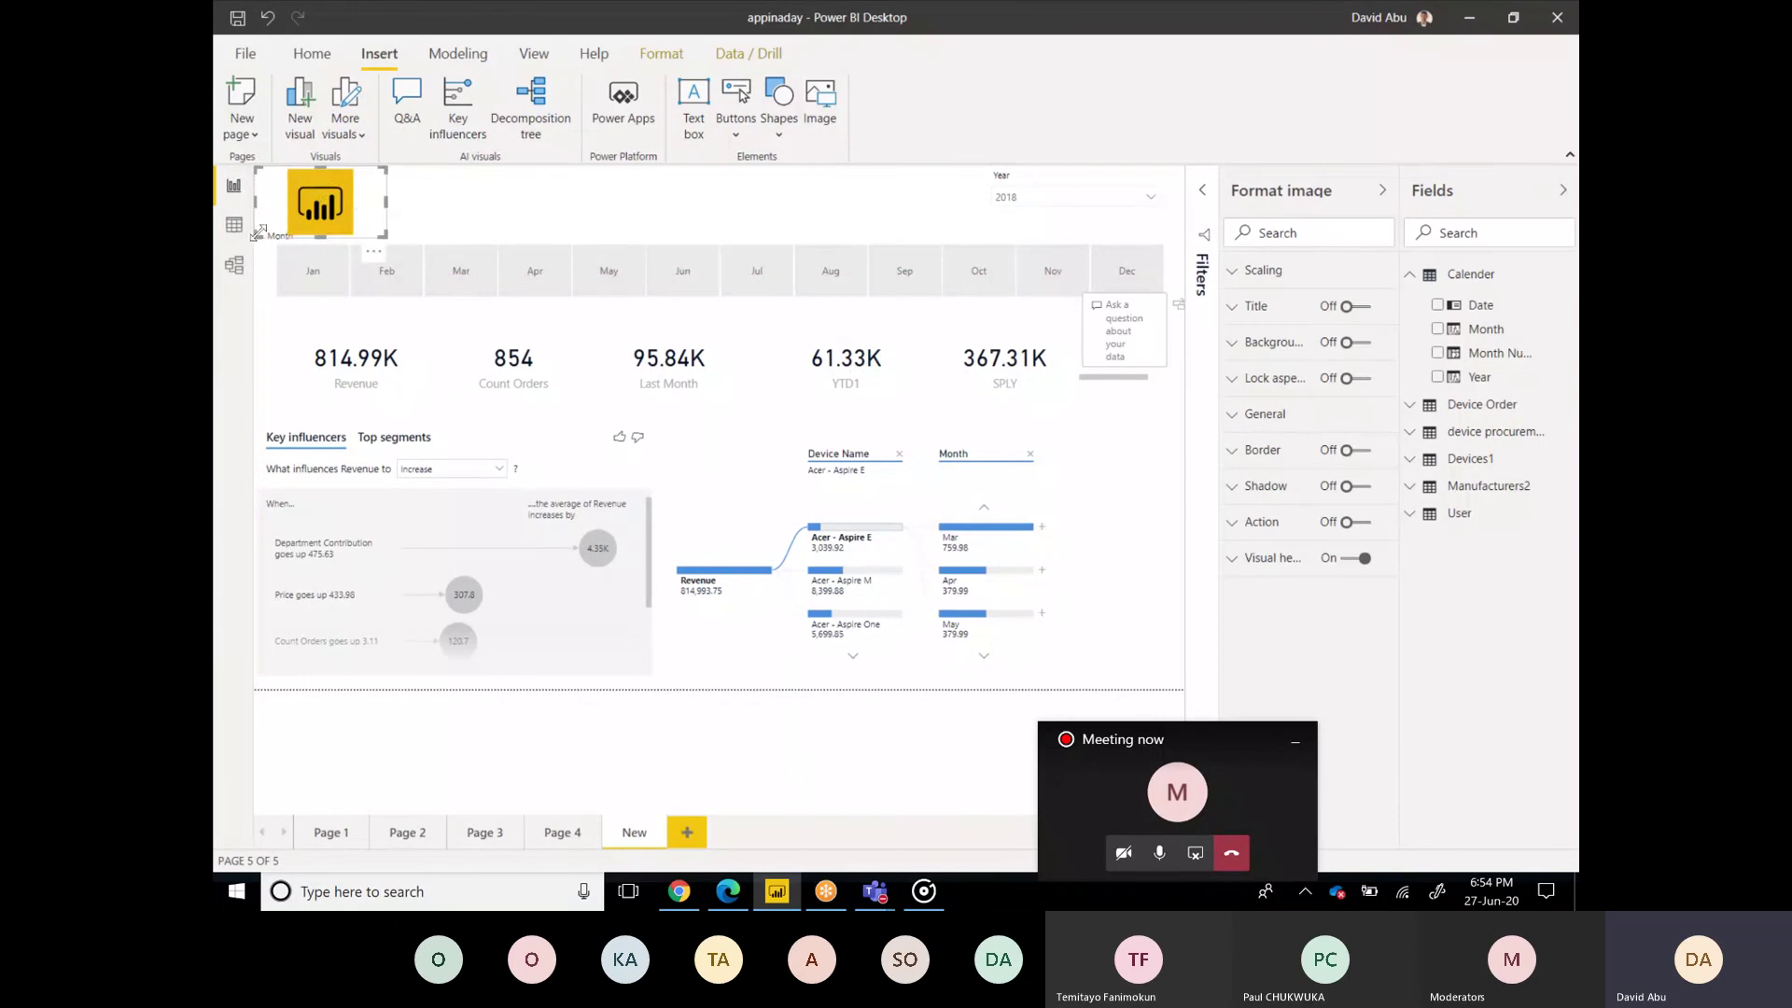
pyautogui.moveTo(260, 235); pyautogui.dragTo(266, 225)
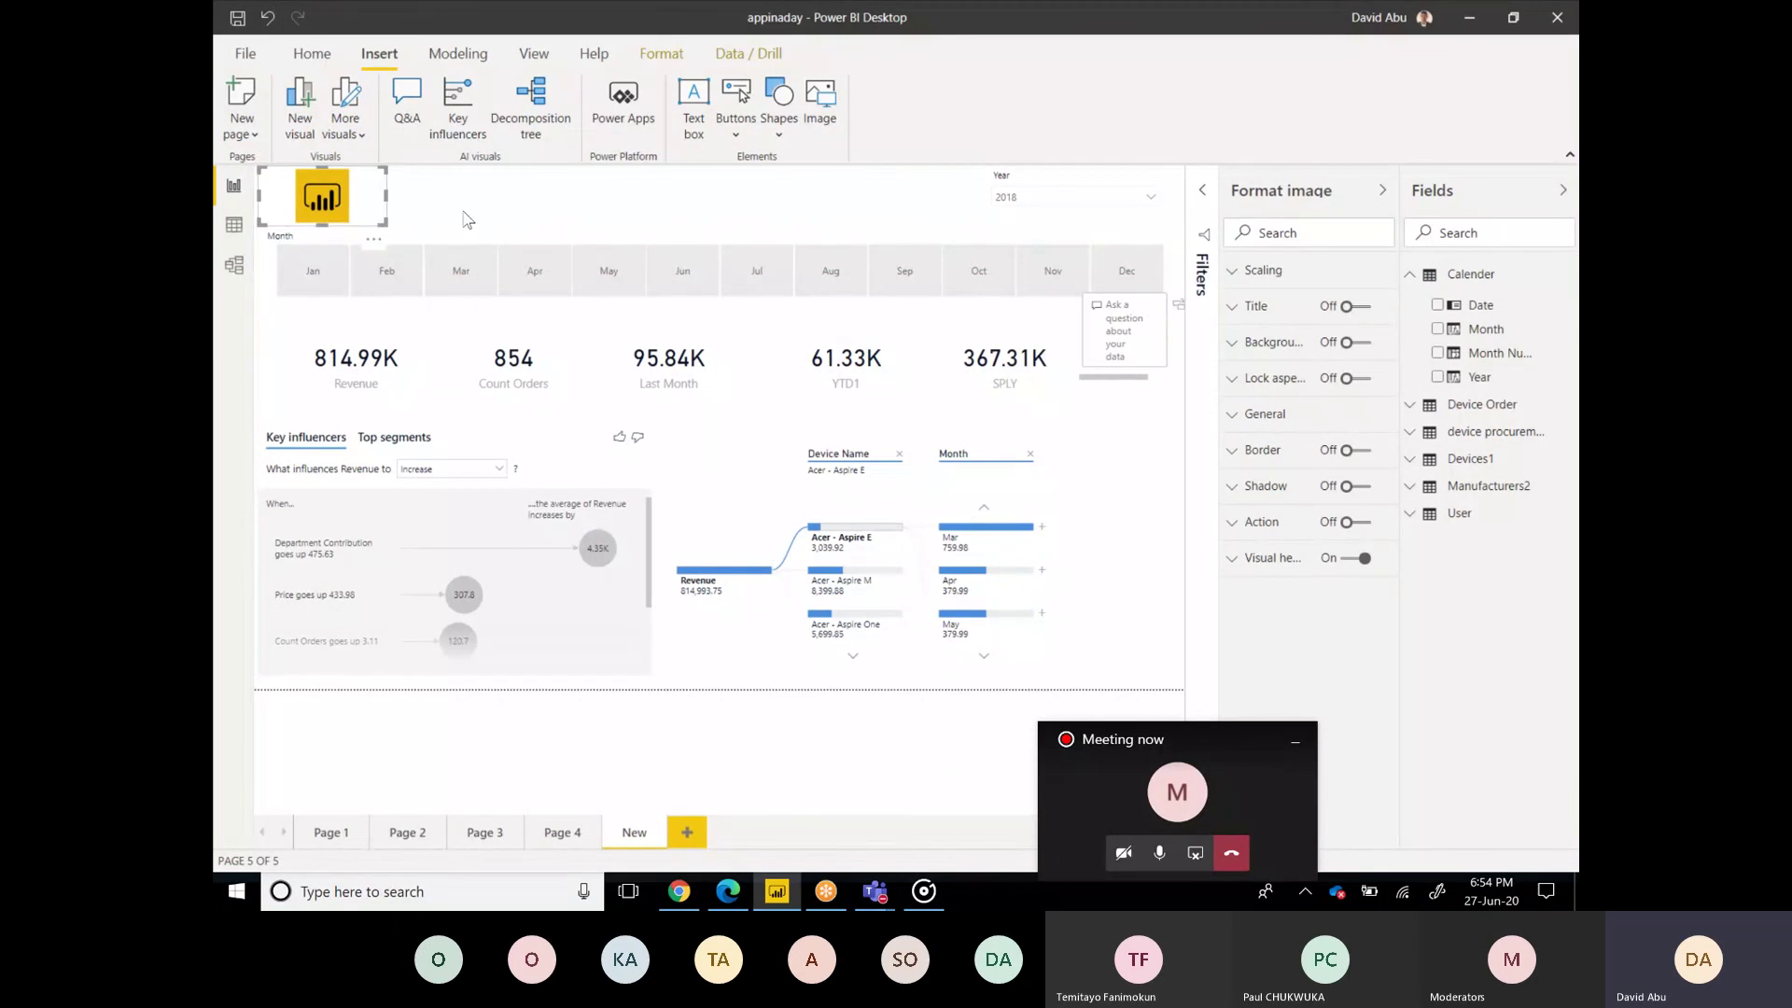
# Step: Add a text box reading "REPORT ANALYSIS FOR JUMAN SALES" and set its font size to 18
pyautogui.click(692, 135)
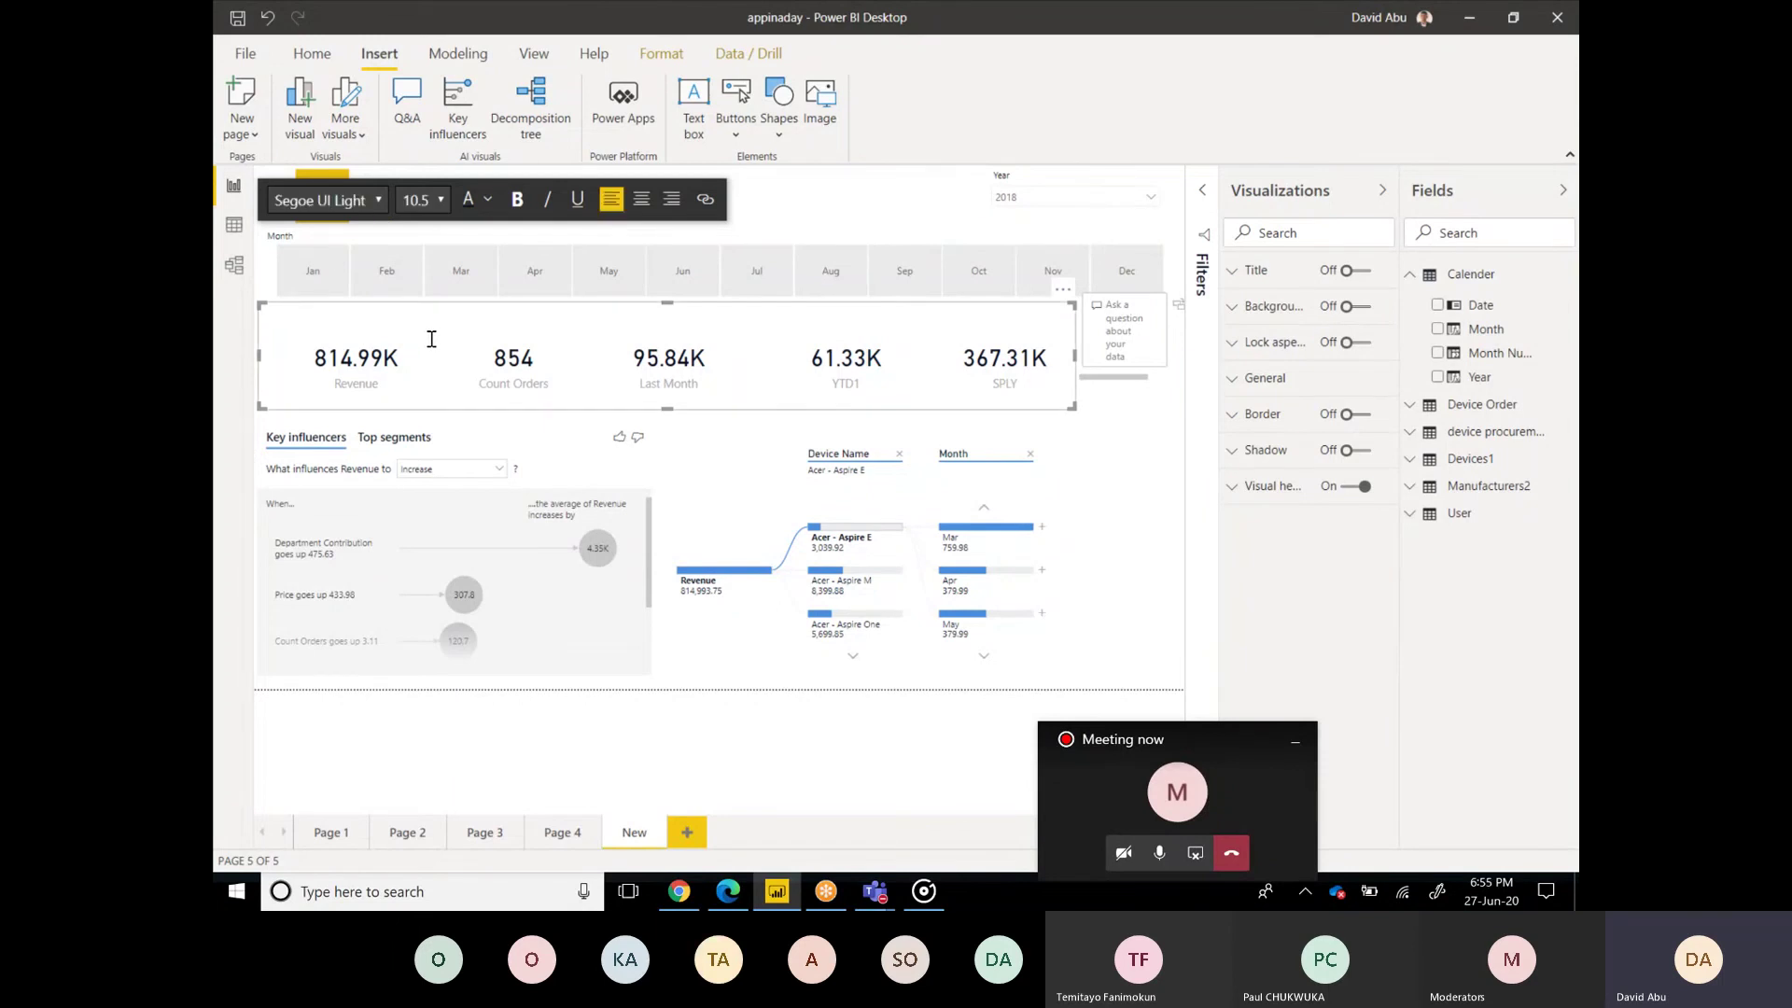
pyautogui.write('REPORT ANALYSIS FOR JUMIAAN SALES')
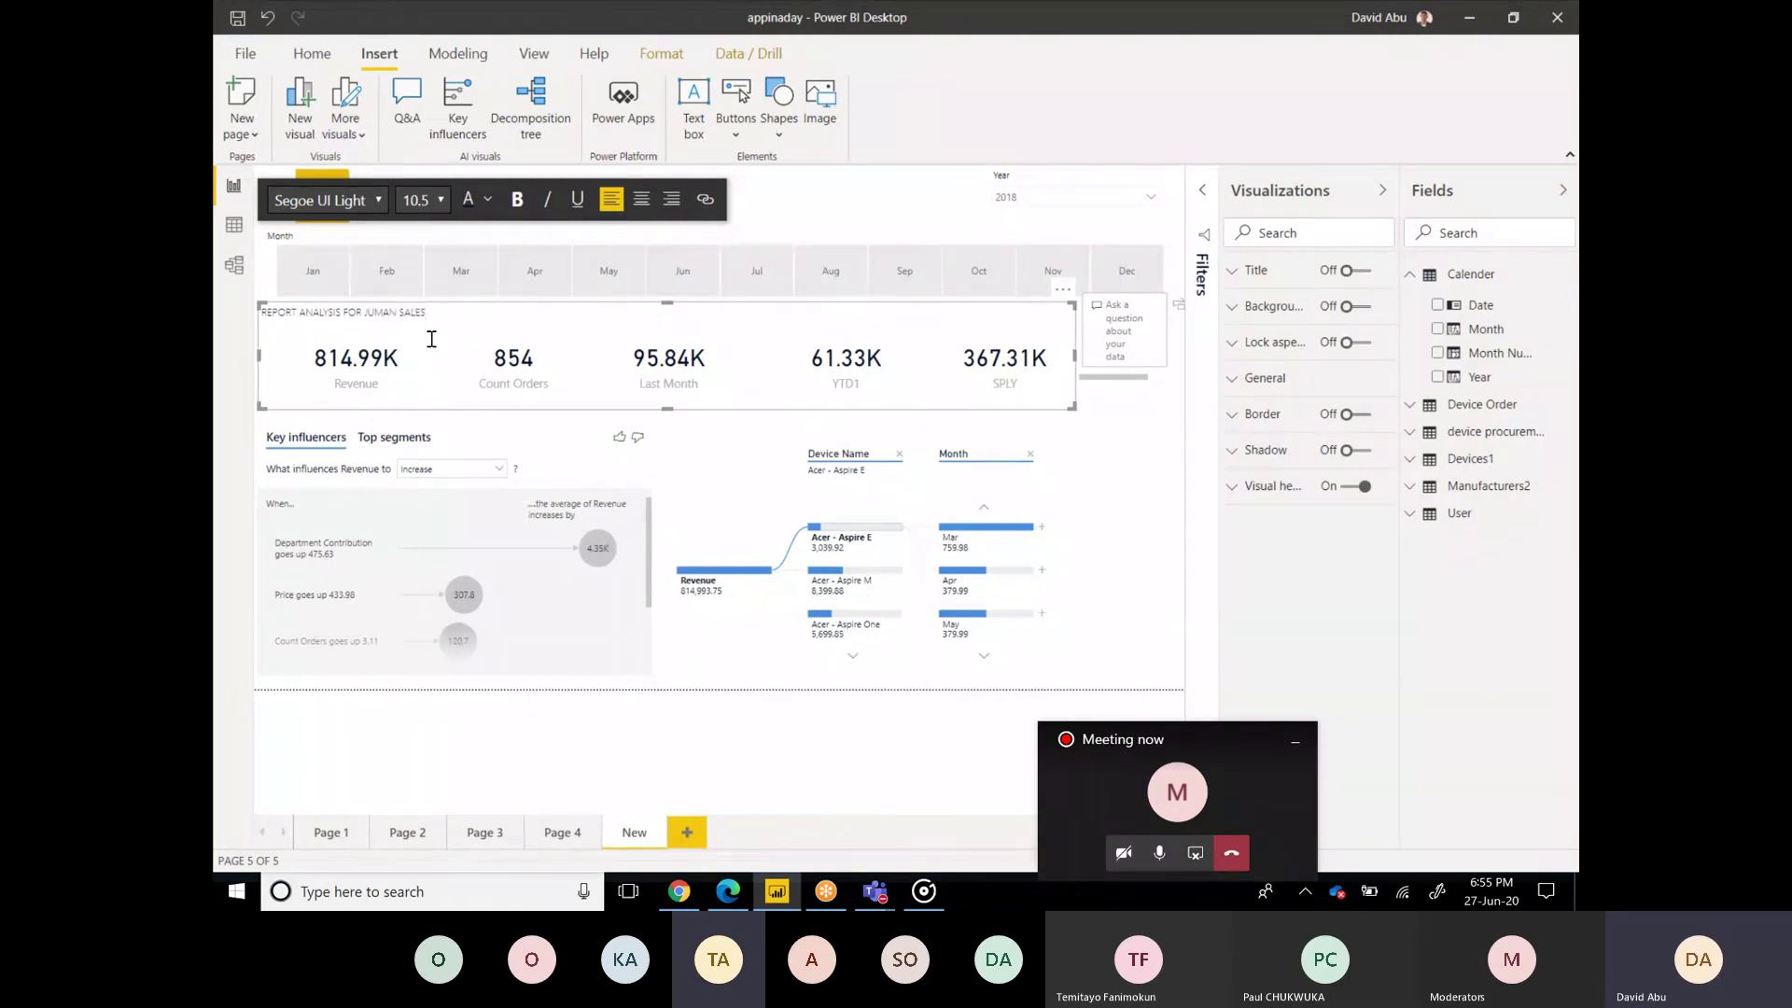
pyautogui.hotkey('ctrl', 'a')
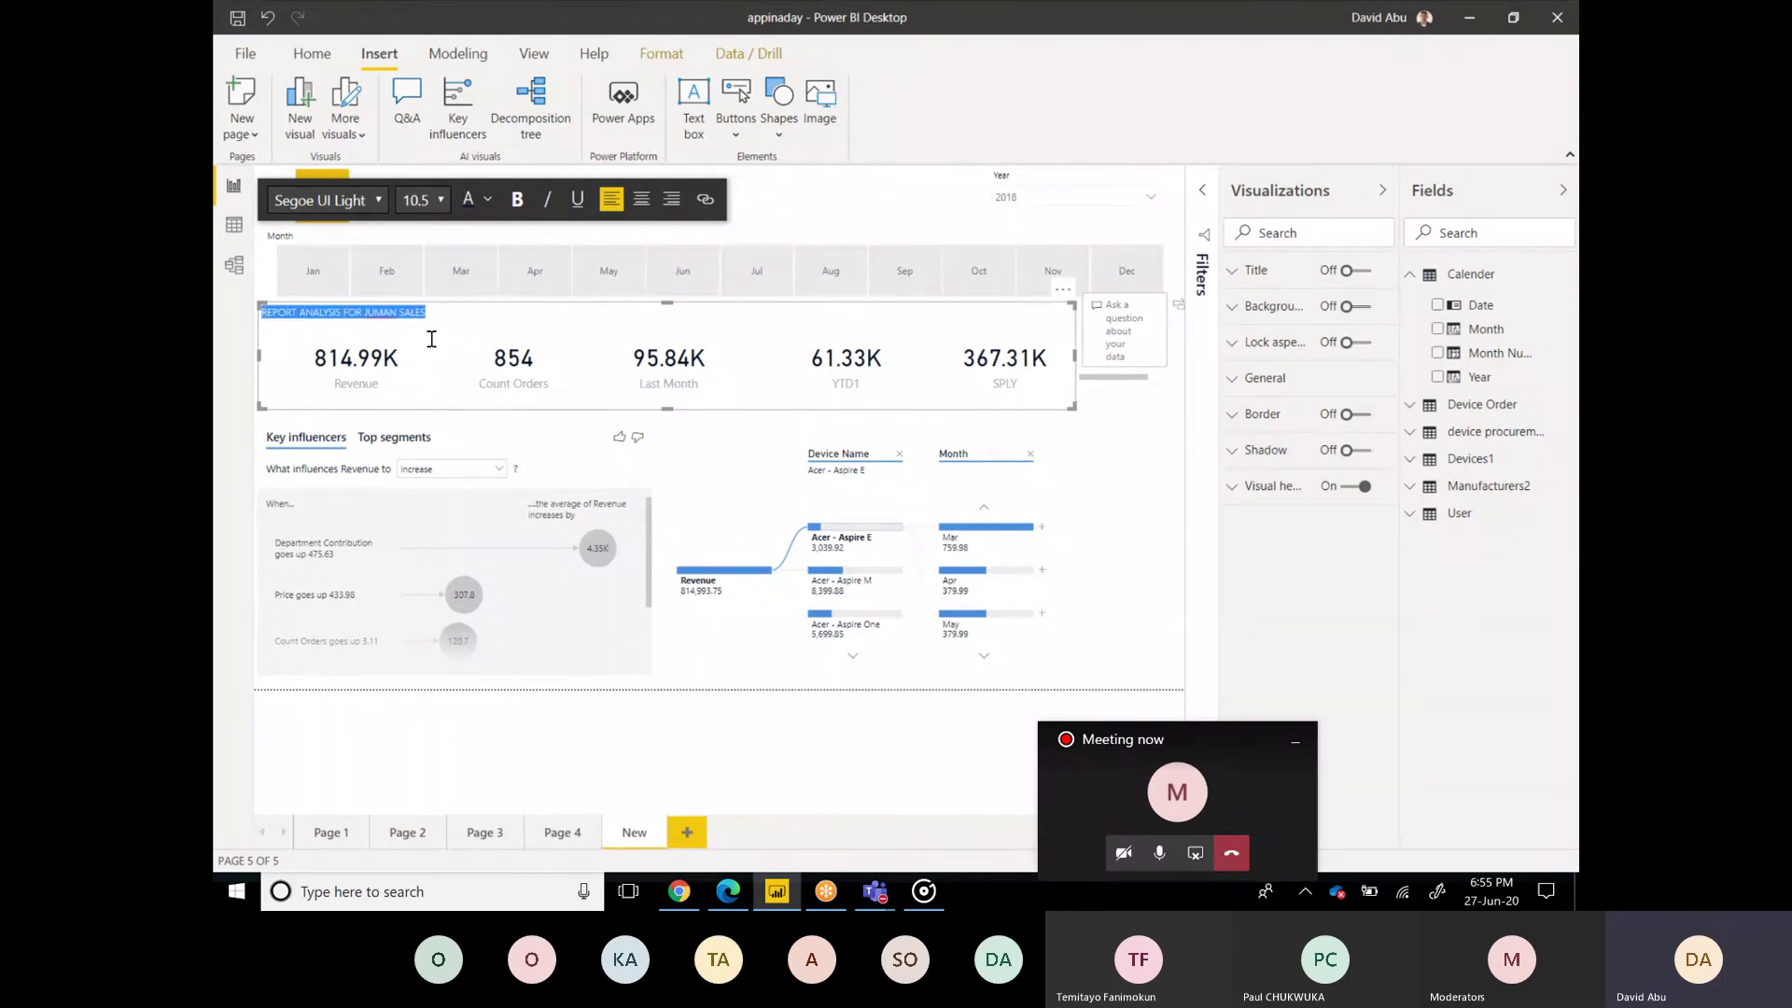
pyautogui.click(418, 199)
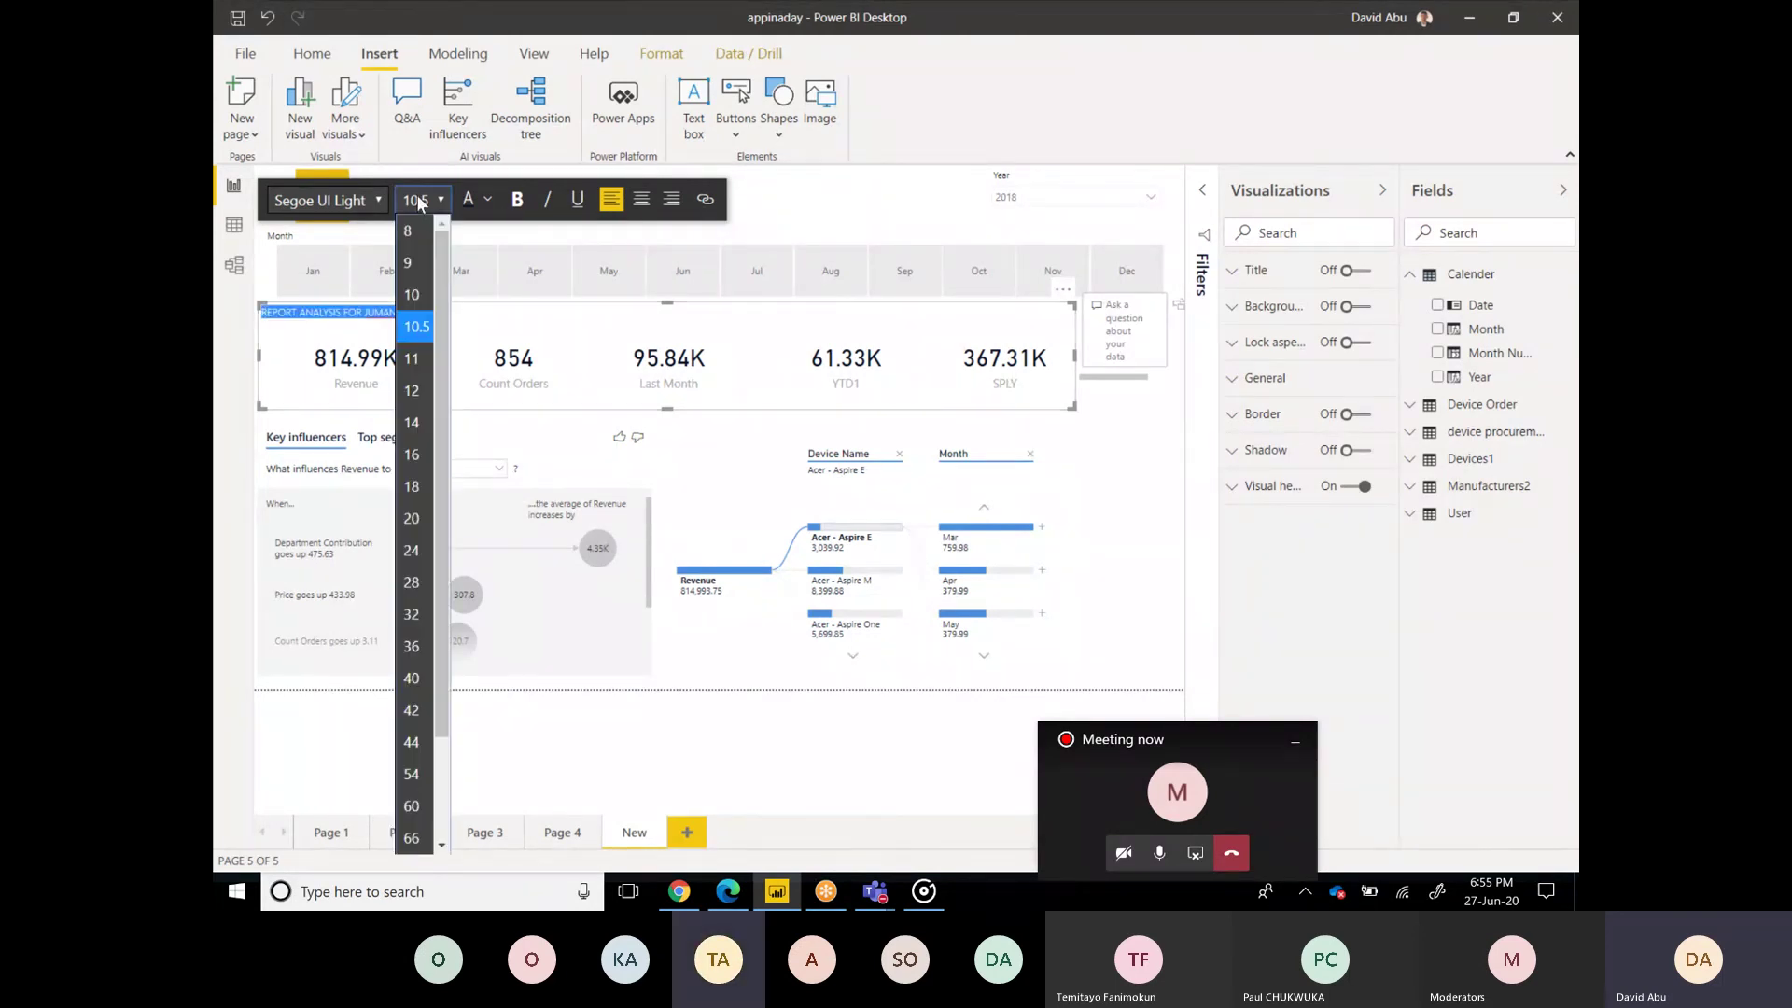
pyautogui.click(411, 486)
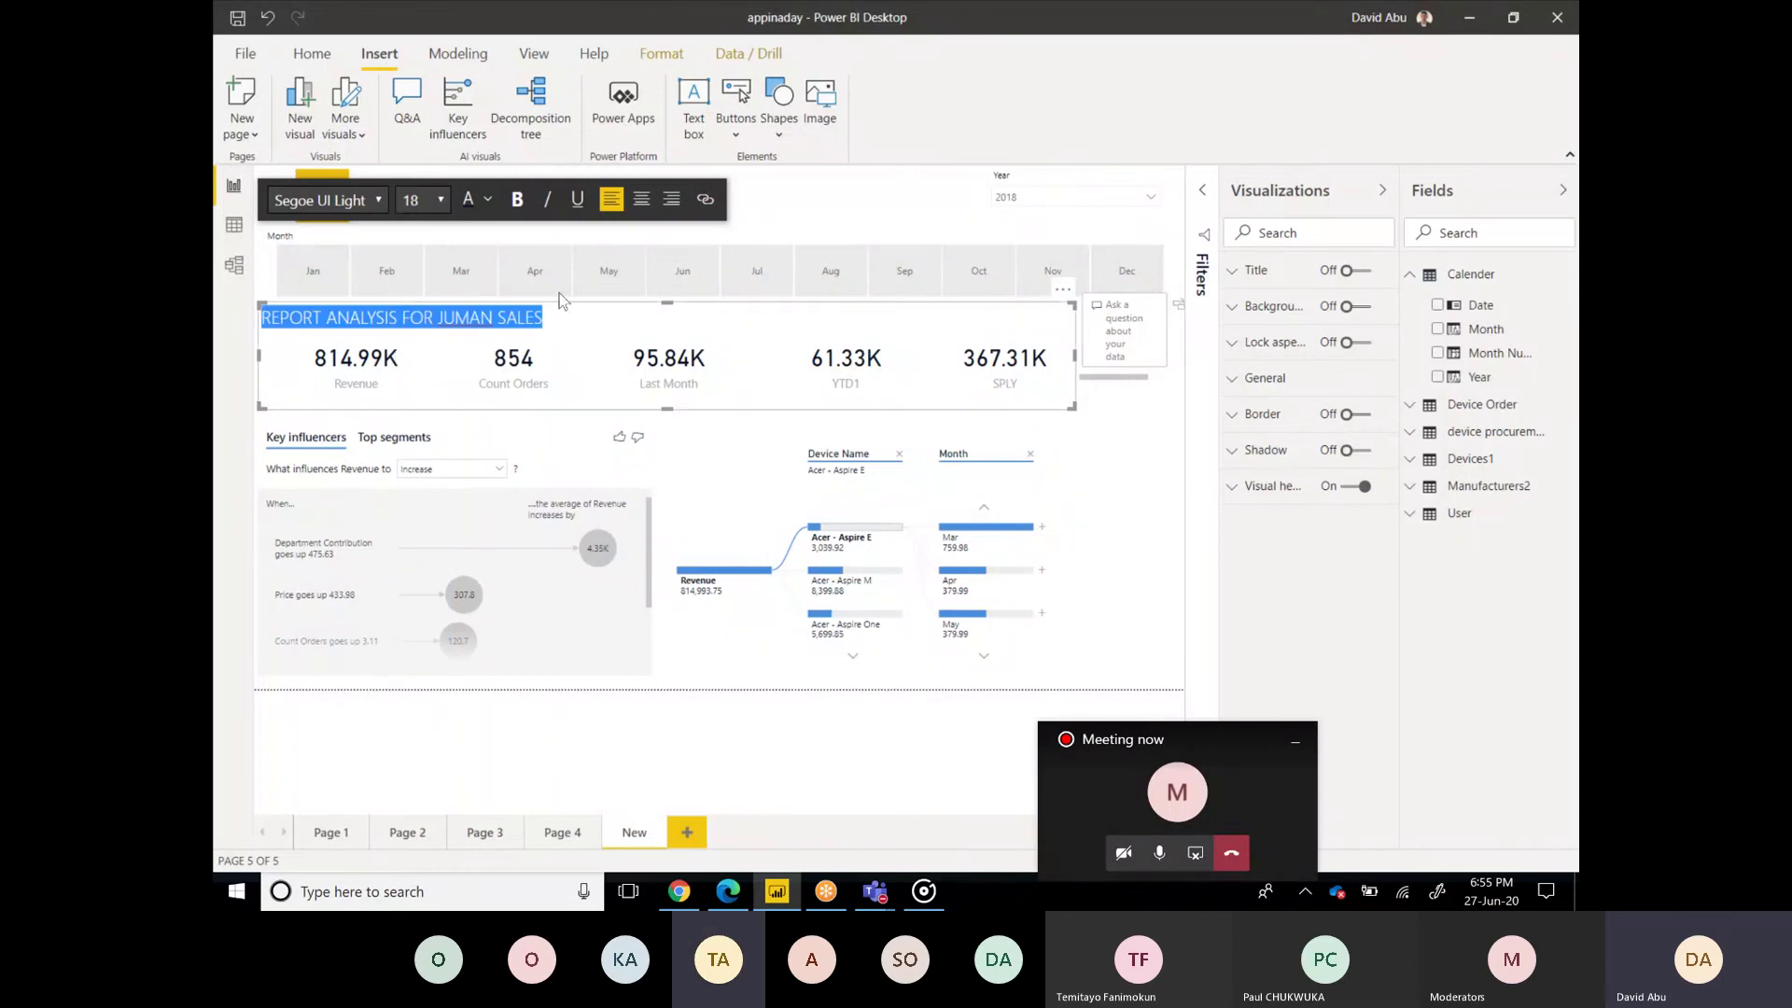
# Step: Move the report title text box beside the logo above the Month slicer, narrow it to fit its text, and centre it
pyautogui.click(646, 327)
pyautogui.click(459, 327)
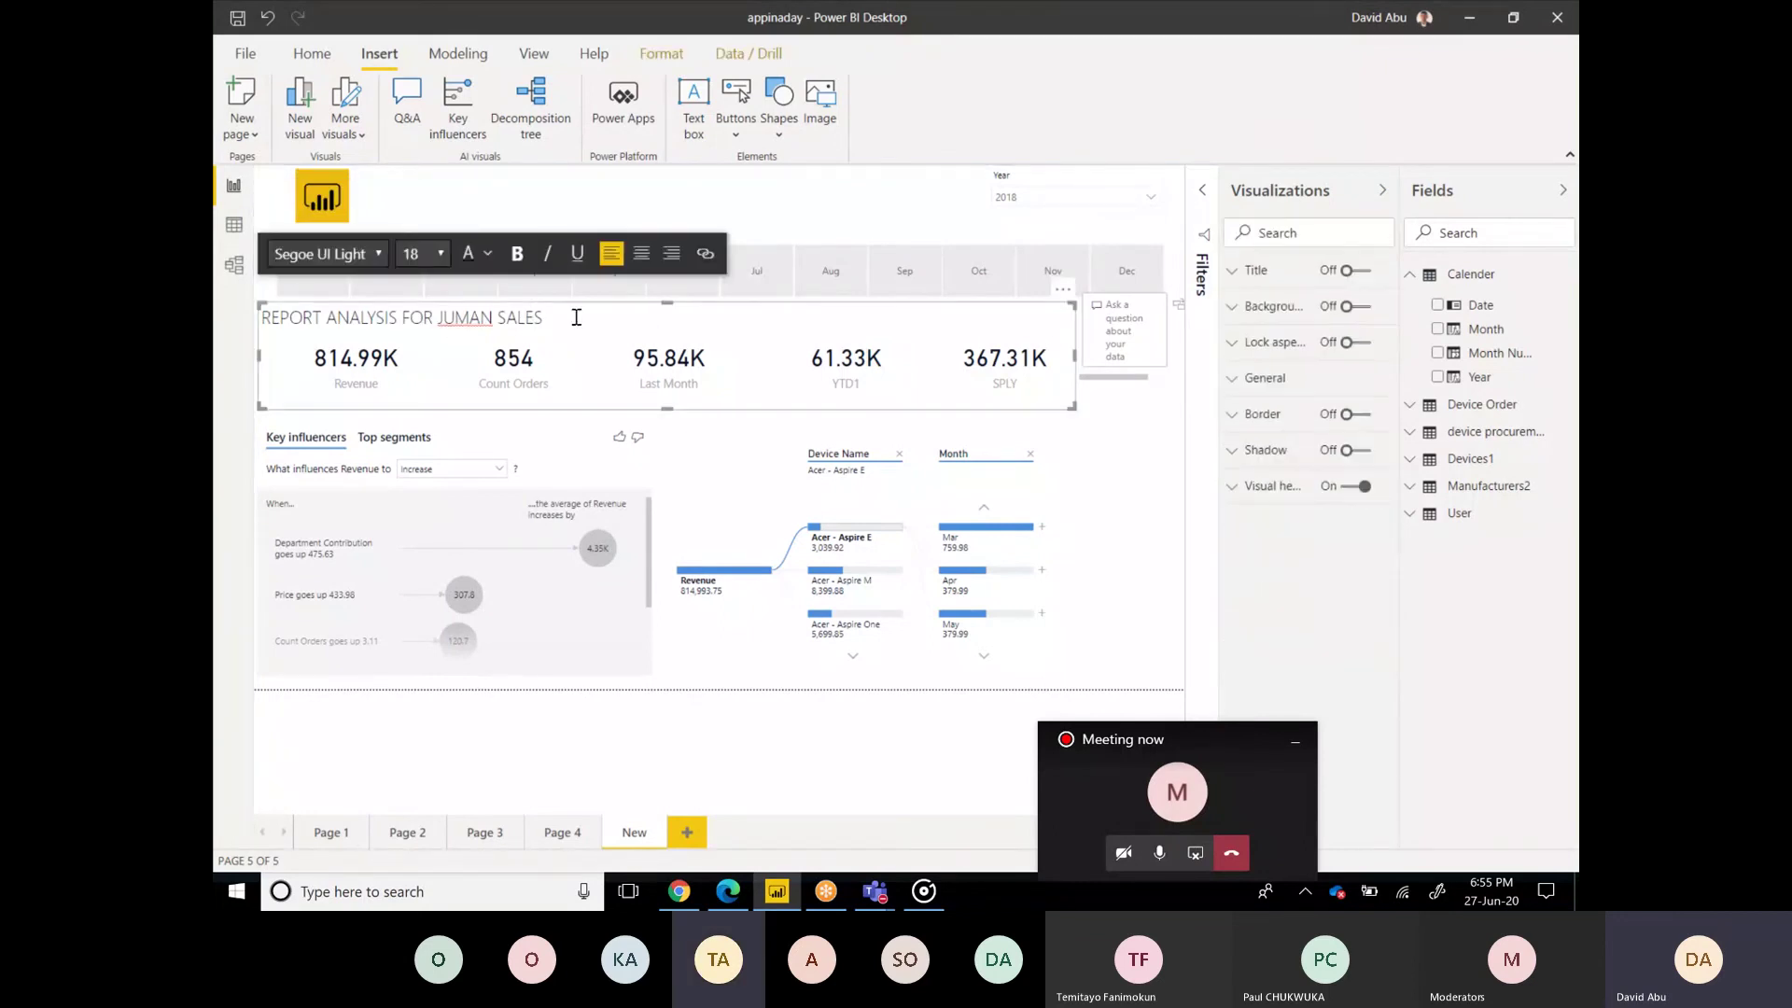
pyautogui.moveTo(602, 308); pyautogui.dragTo(711, 192)
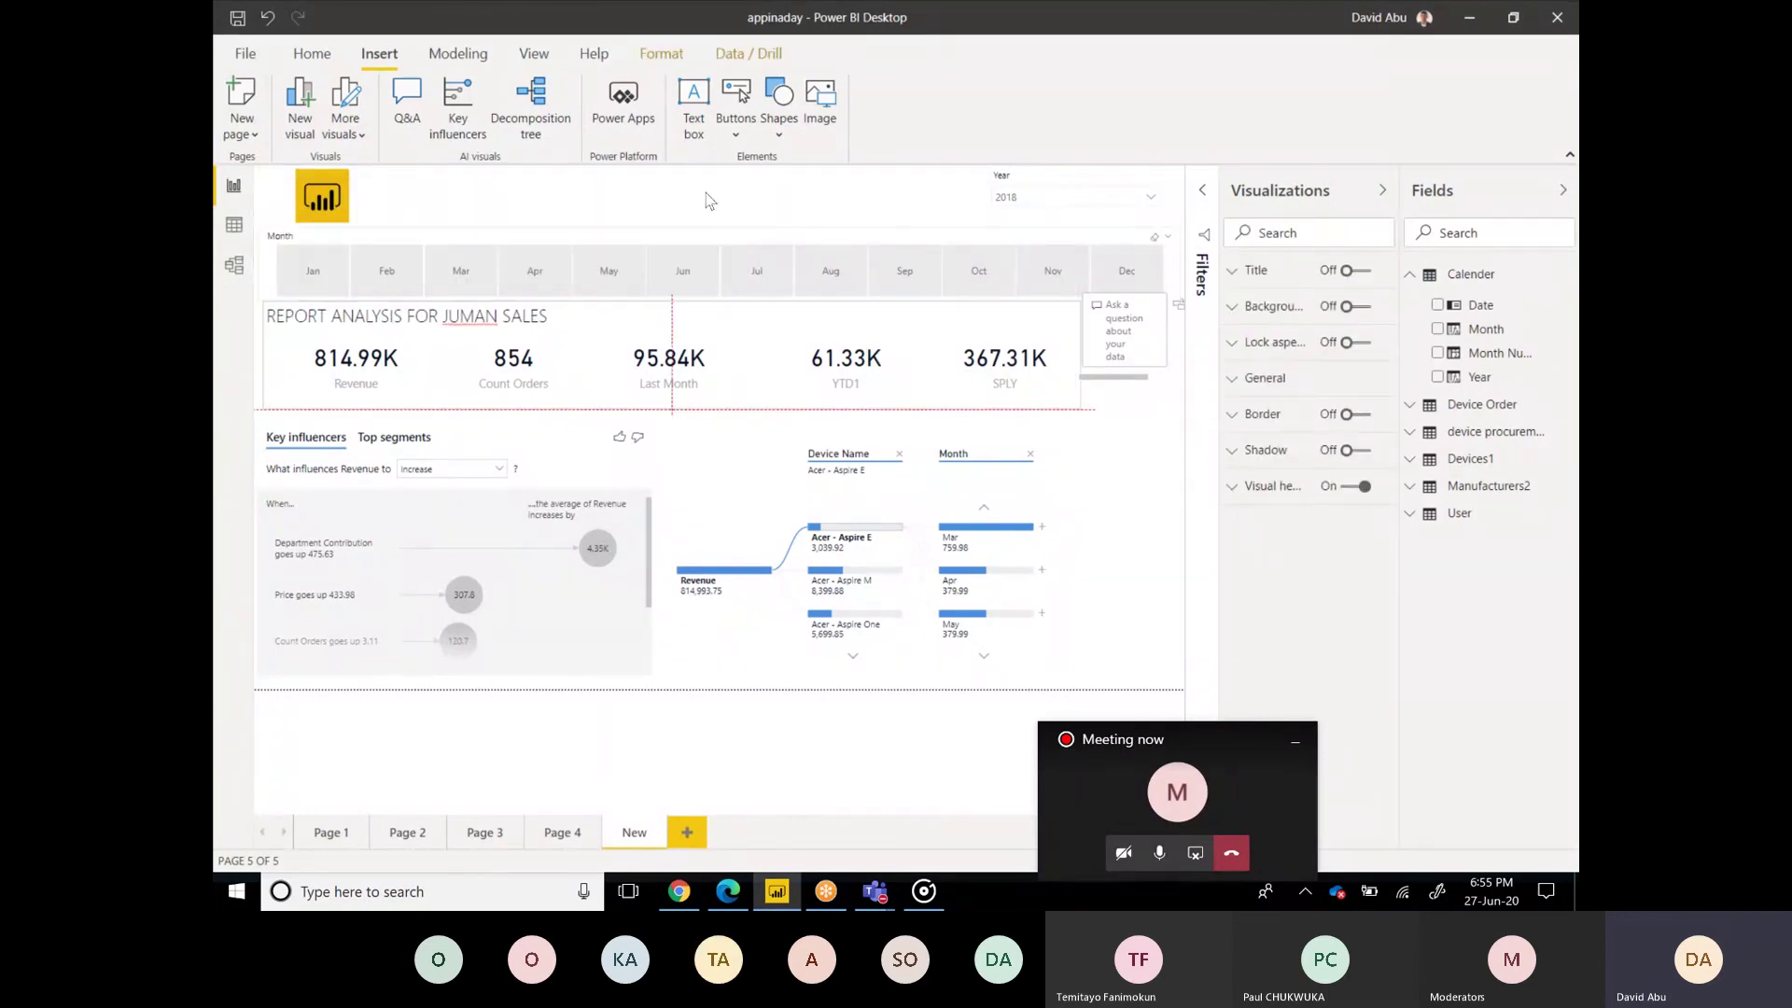
pyautogui.click(712, 189)
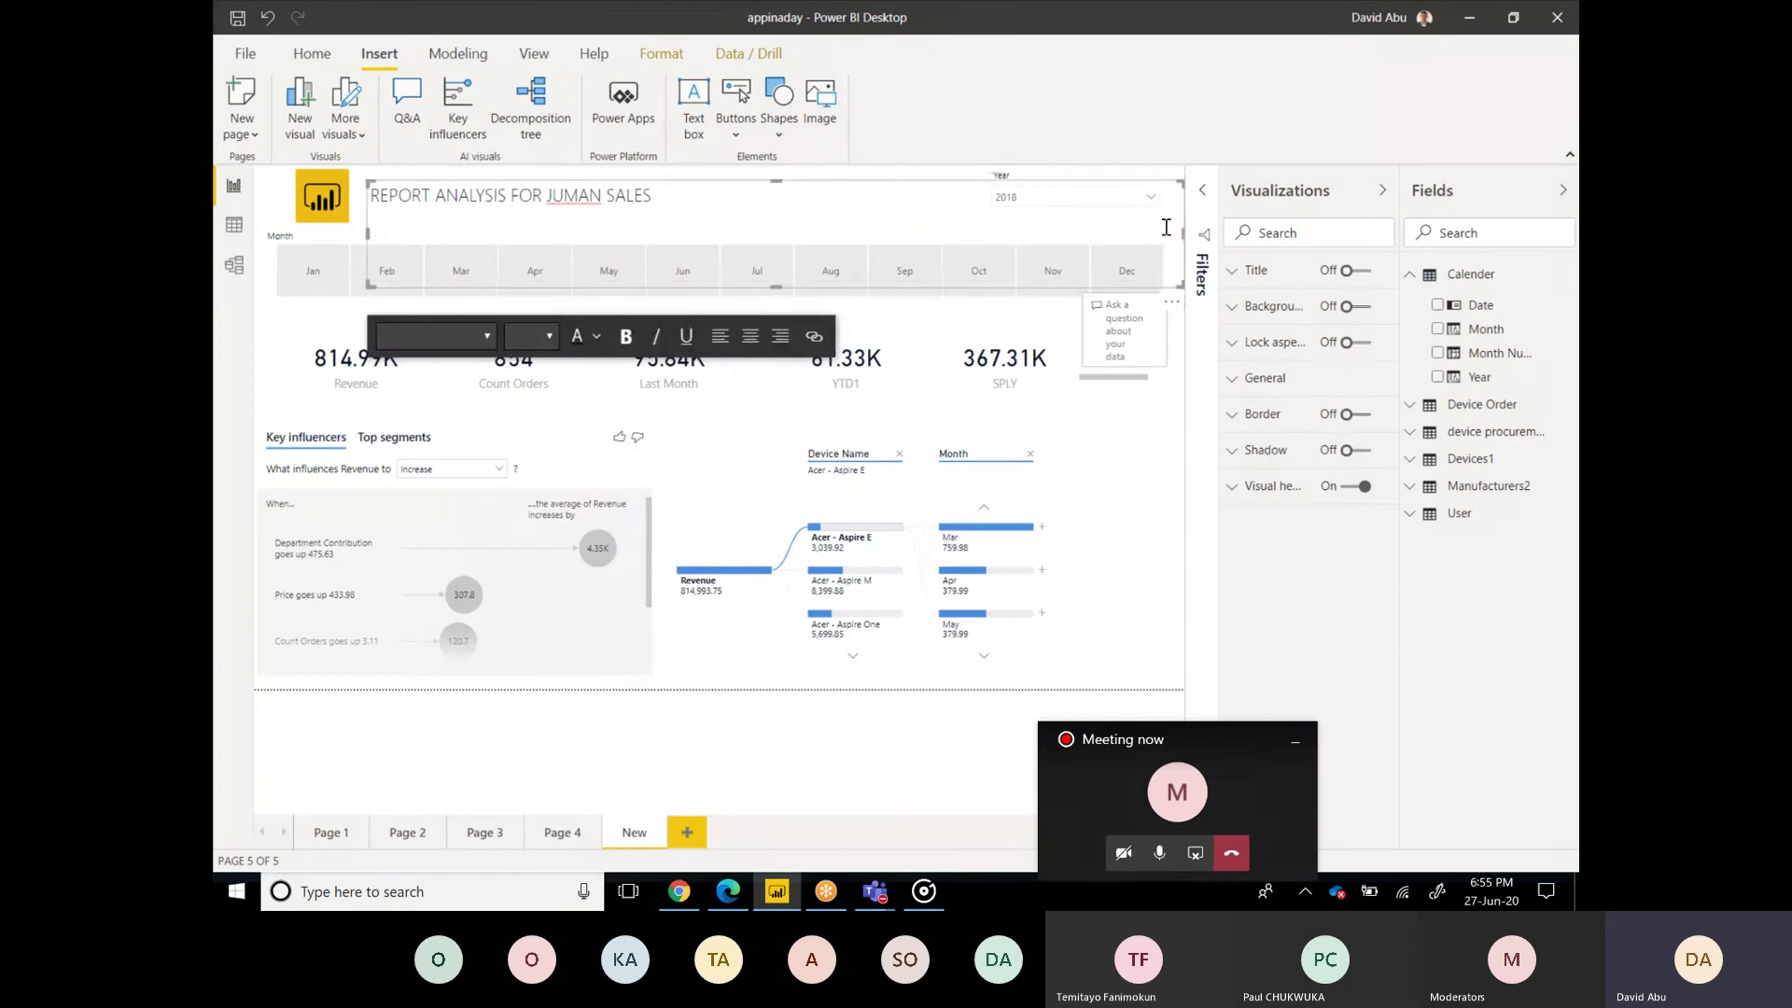
pyautogui.moveTo(1182, 232); pyautogui.dragTo(712, 195)
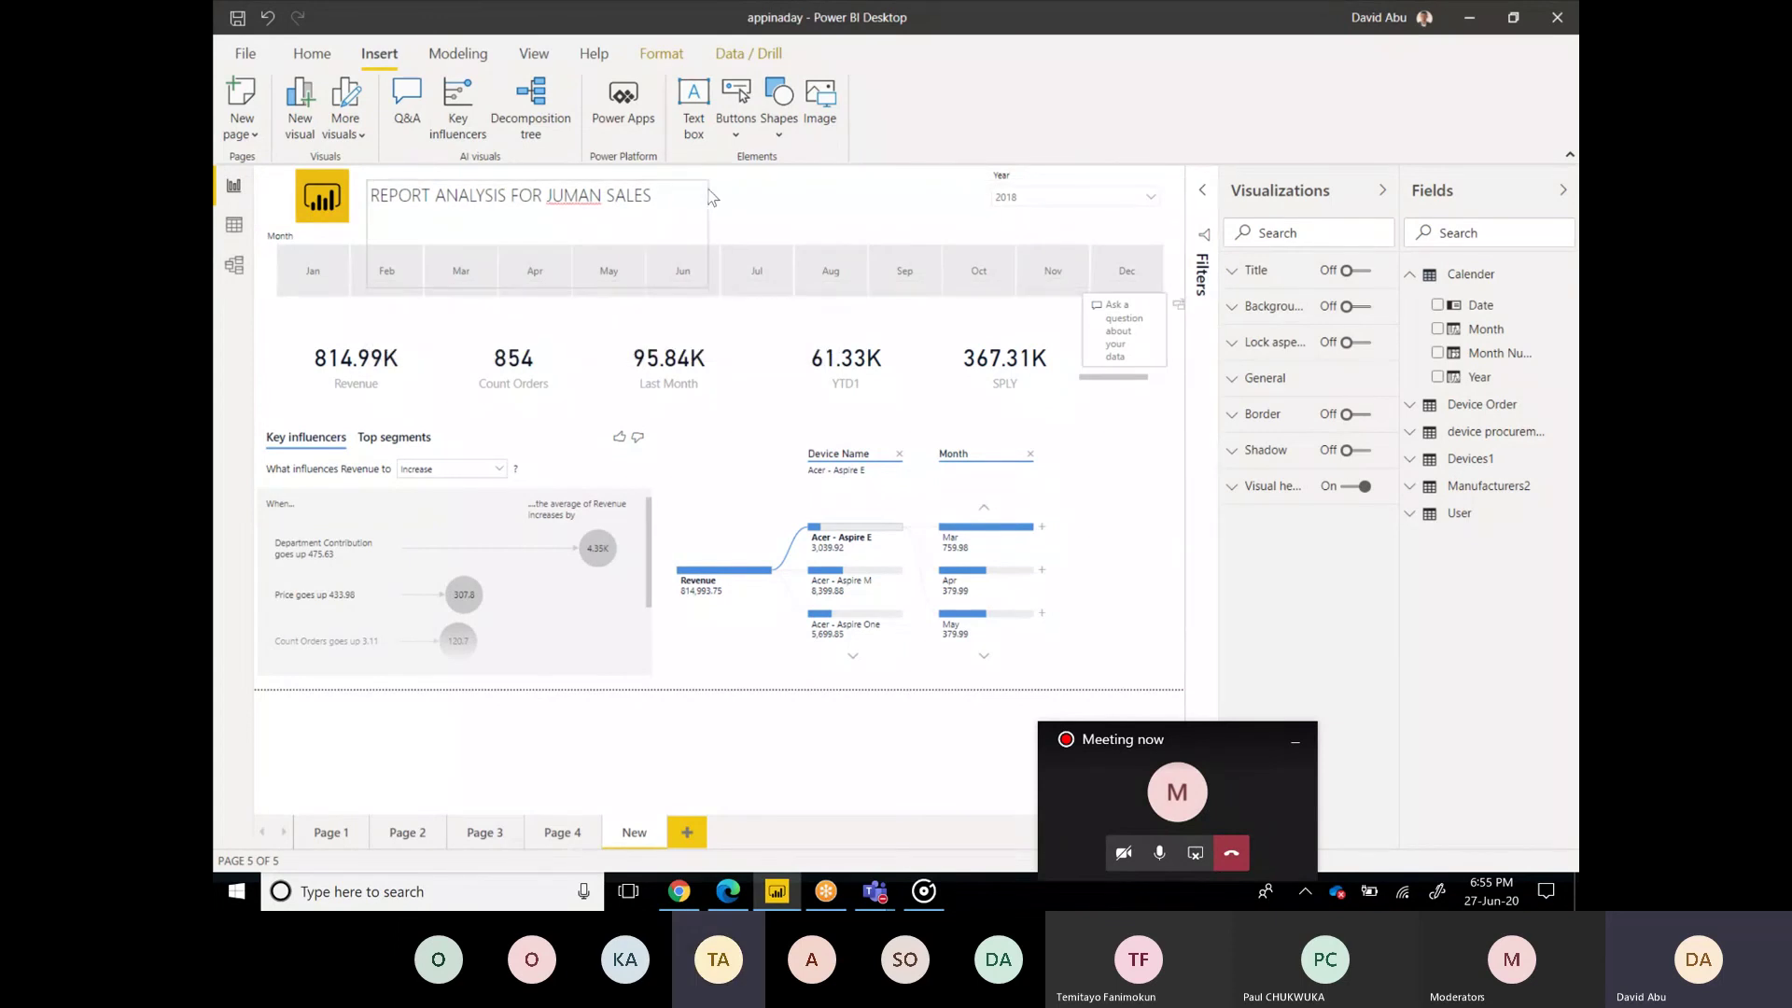
pyautogui.click(678, 190)
pyautogui.moveTo(519, 202); pyautogui.dragTo(654, 190)
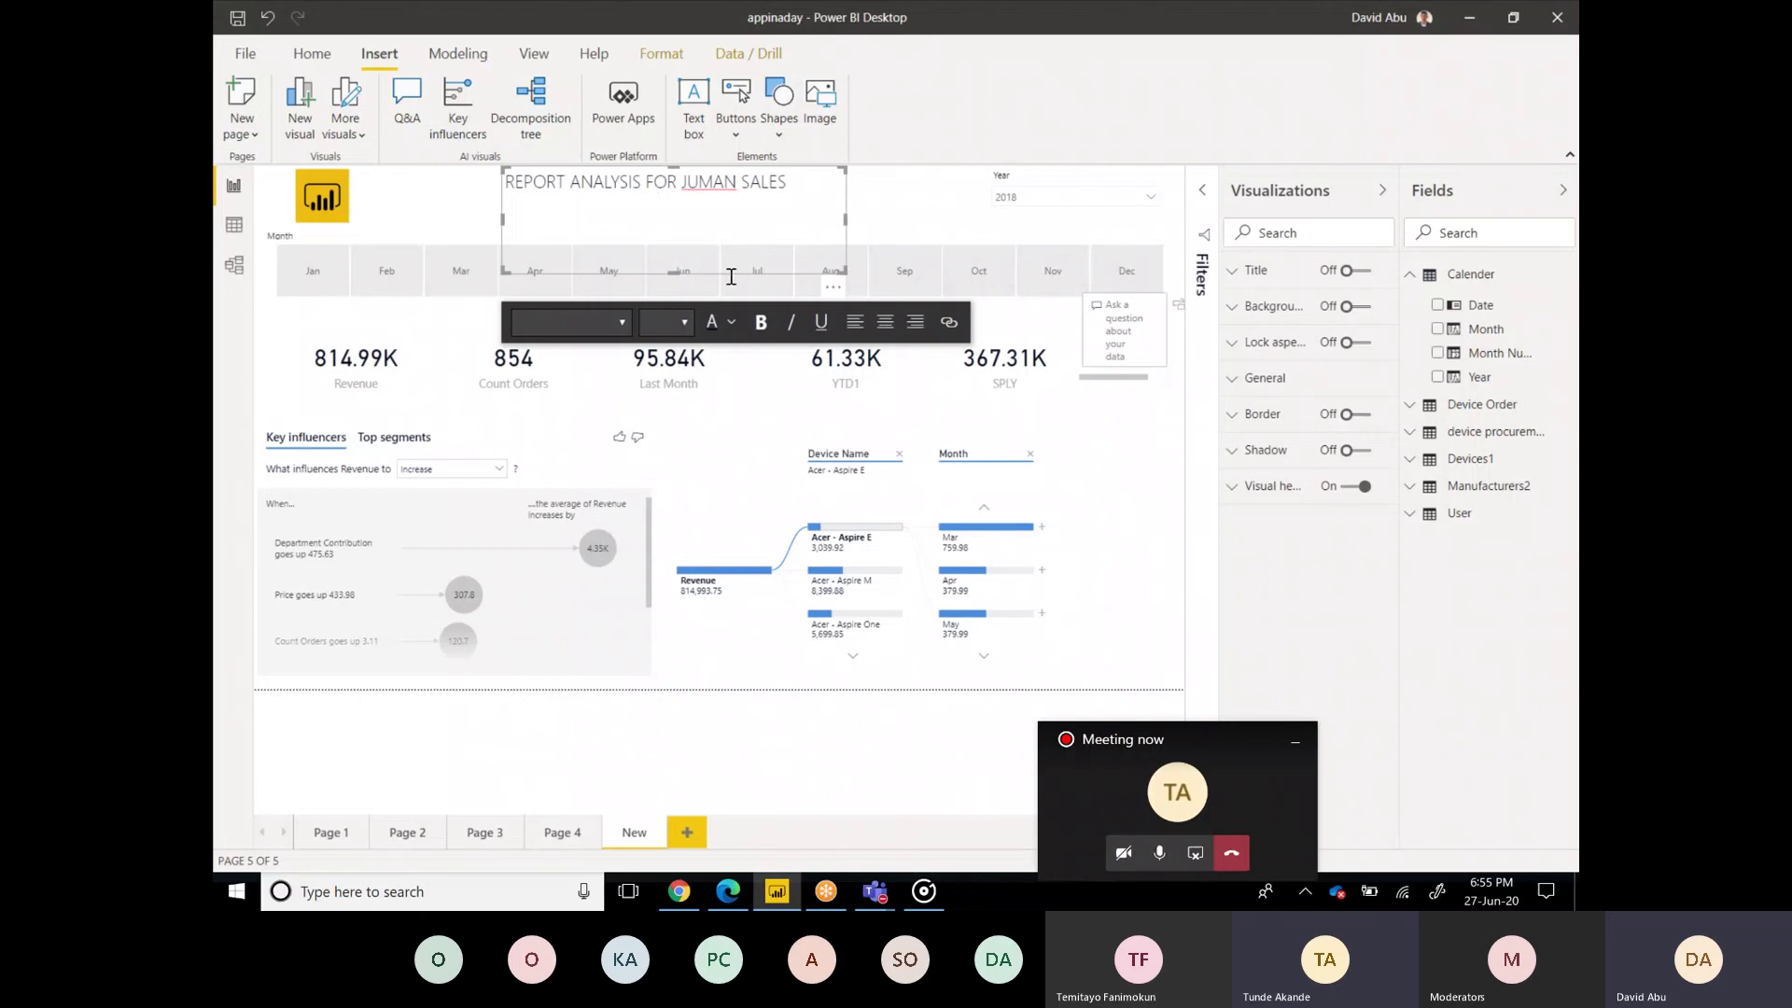
# Step: Make the title "REPORT ANALYSIS FOR JUMAN SALES" bold and colour it with the blue theme colour
pyautogui.click(688, 184)
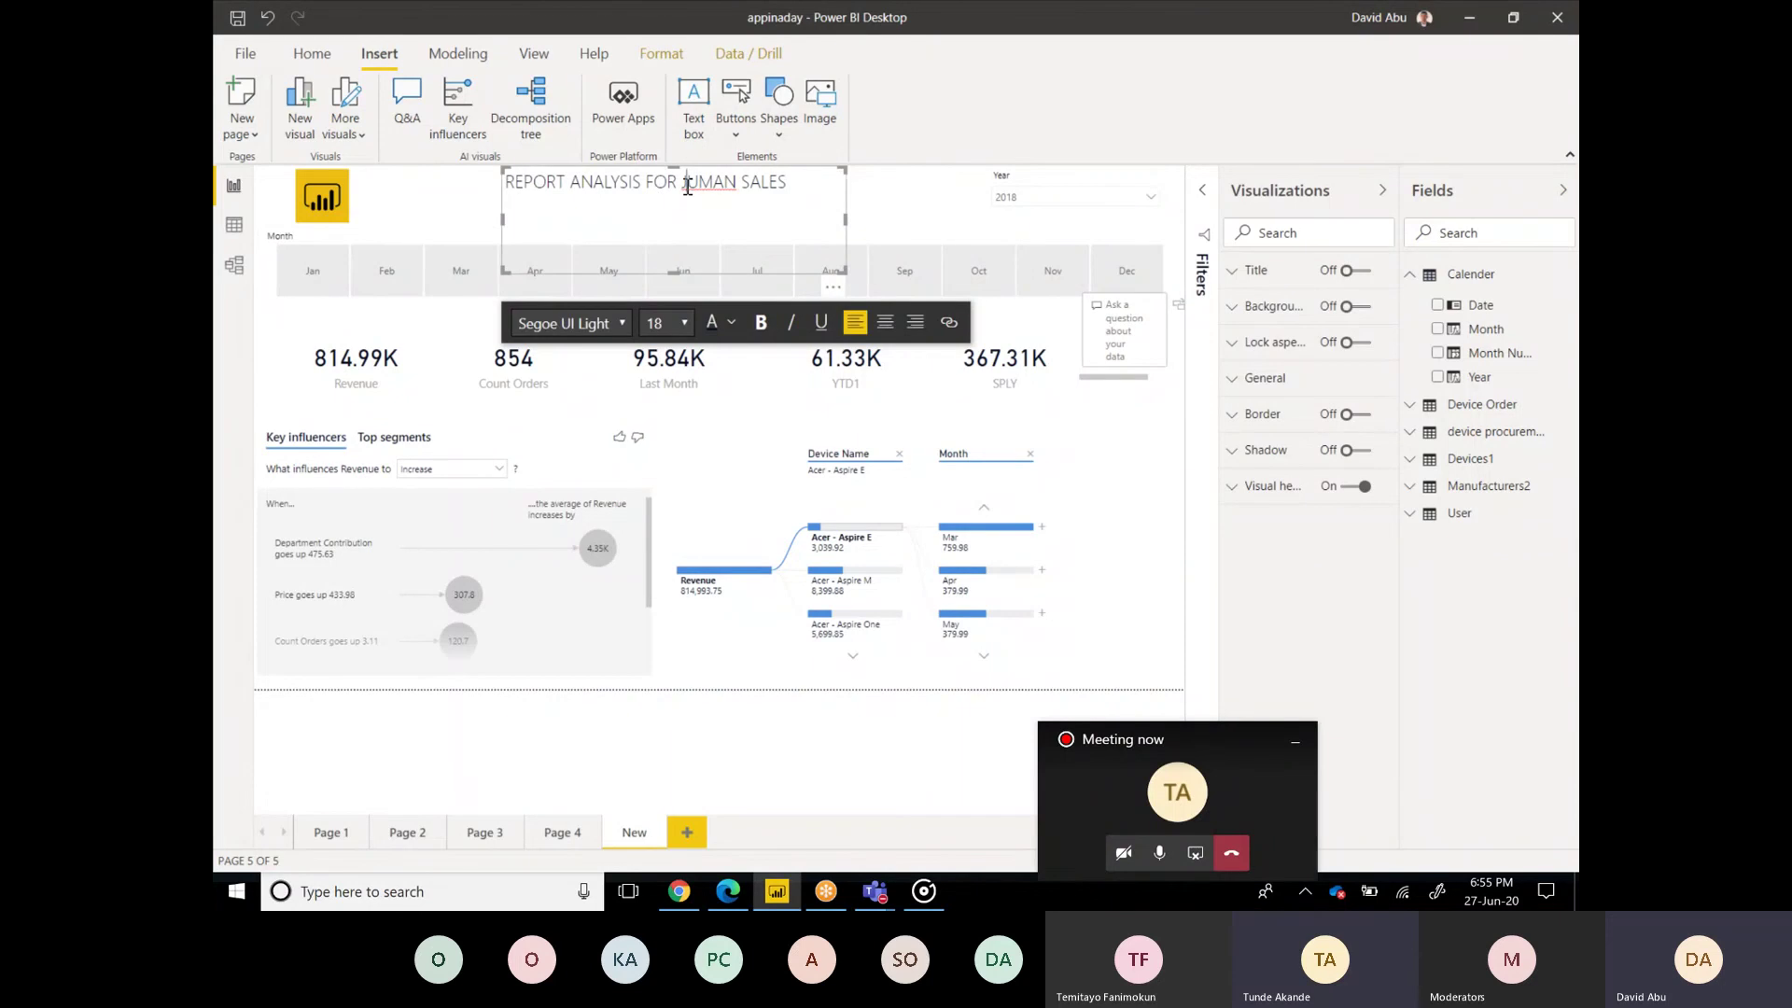
pyautogui.tripleClick(688, 184)
pyautogui.click(760, 322)
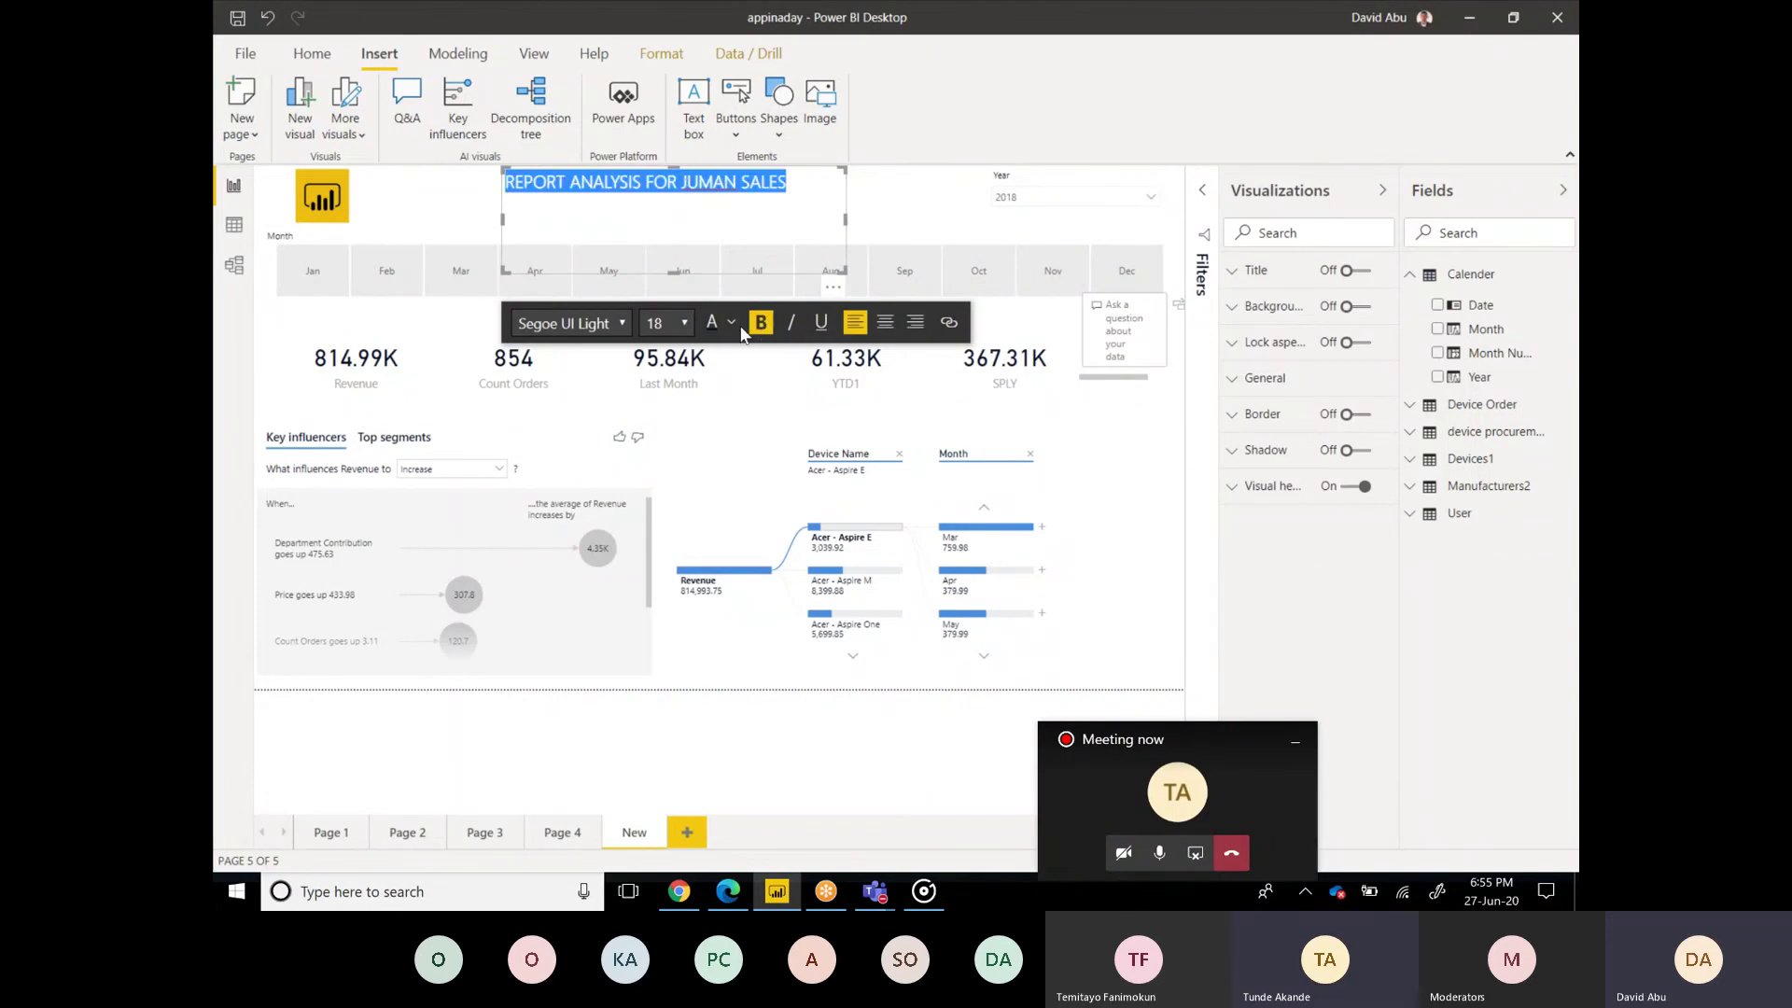
pyautogui.click(732, 323)
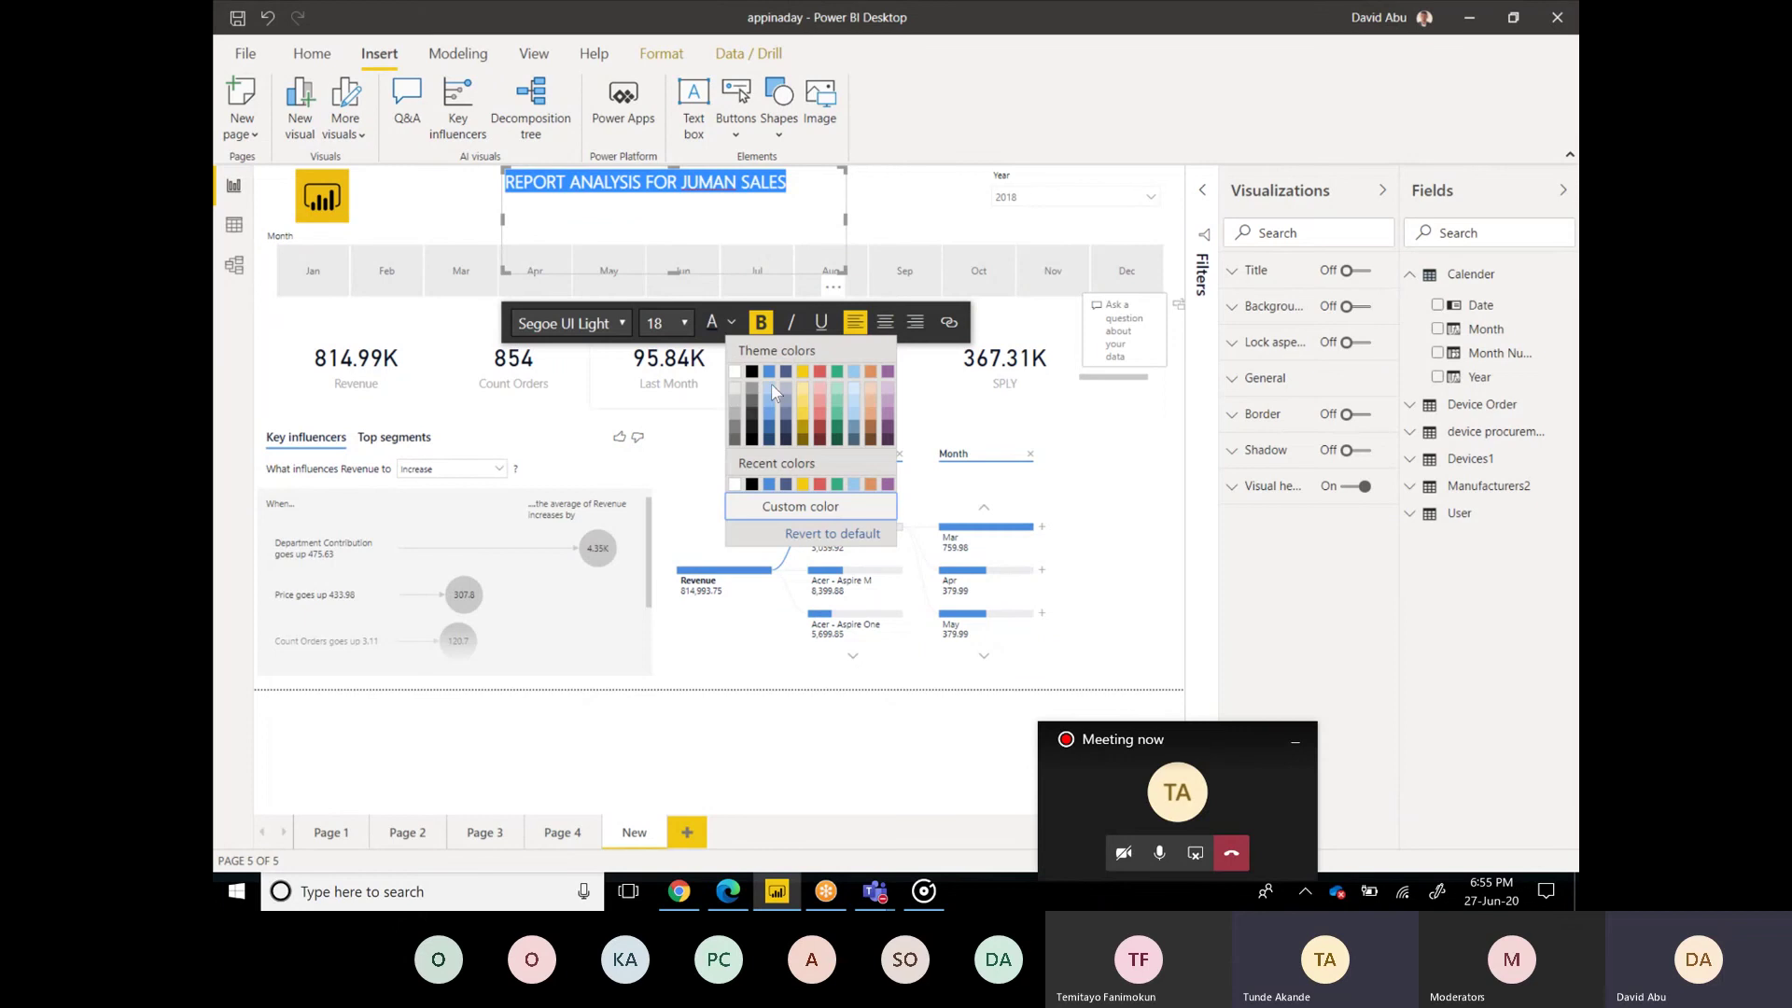
pyautogui.click(768, 374)
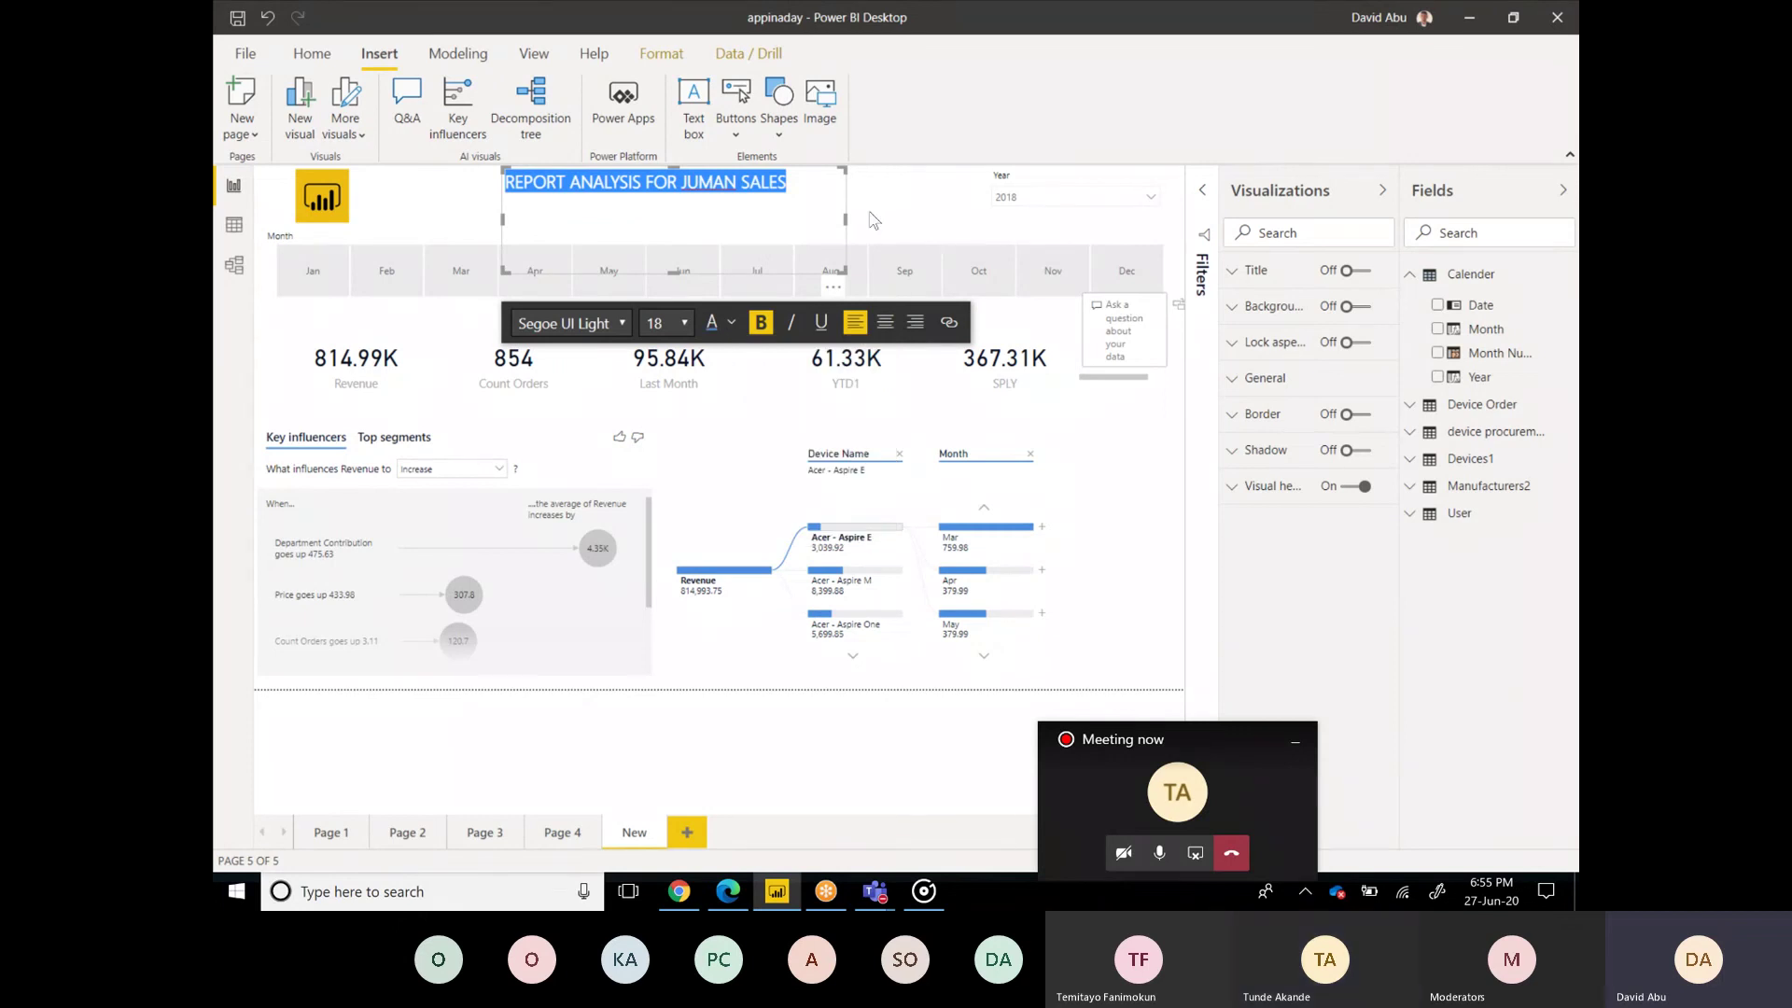
pyautogui.click(871, 215)
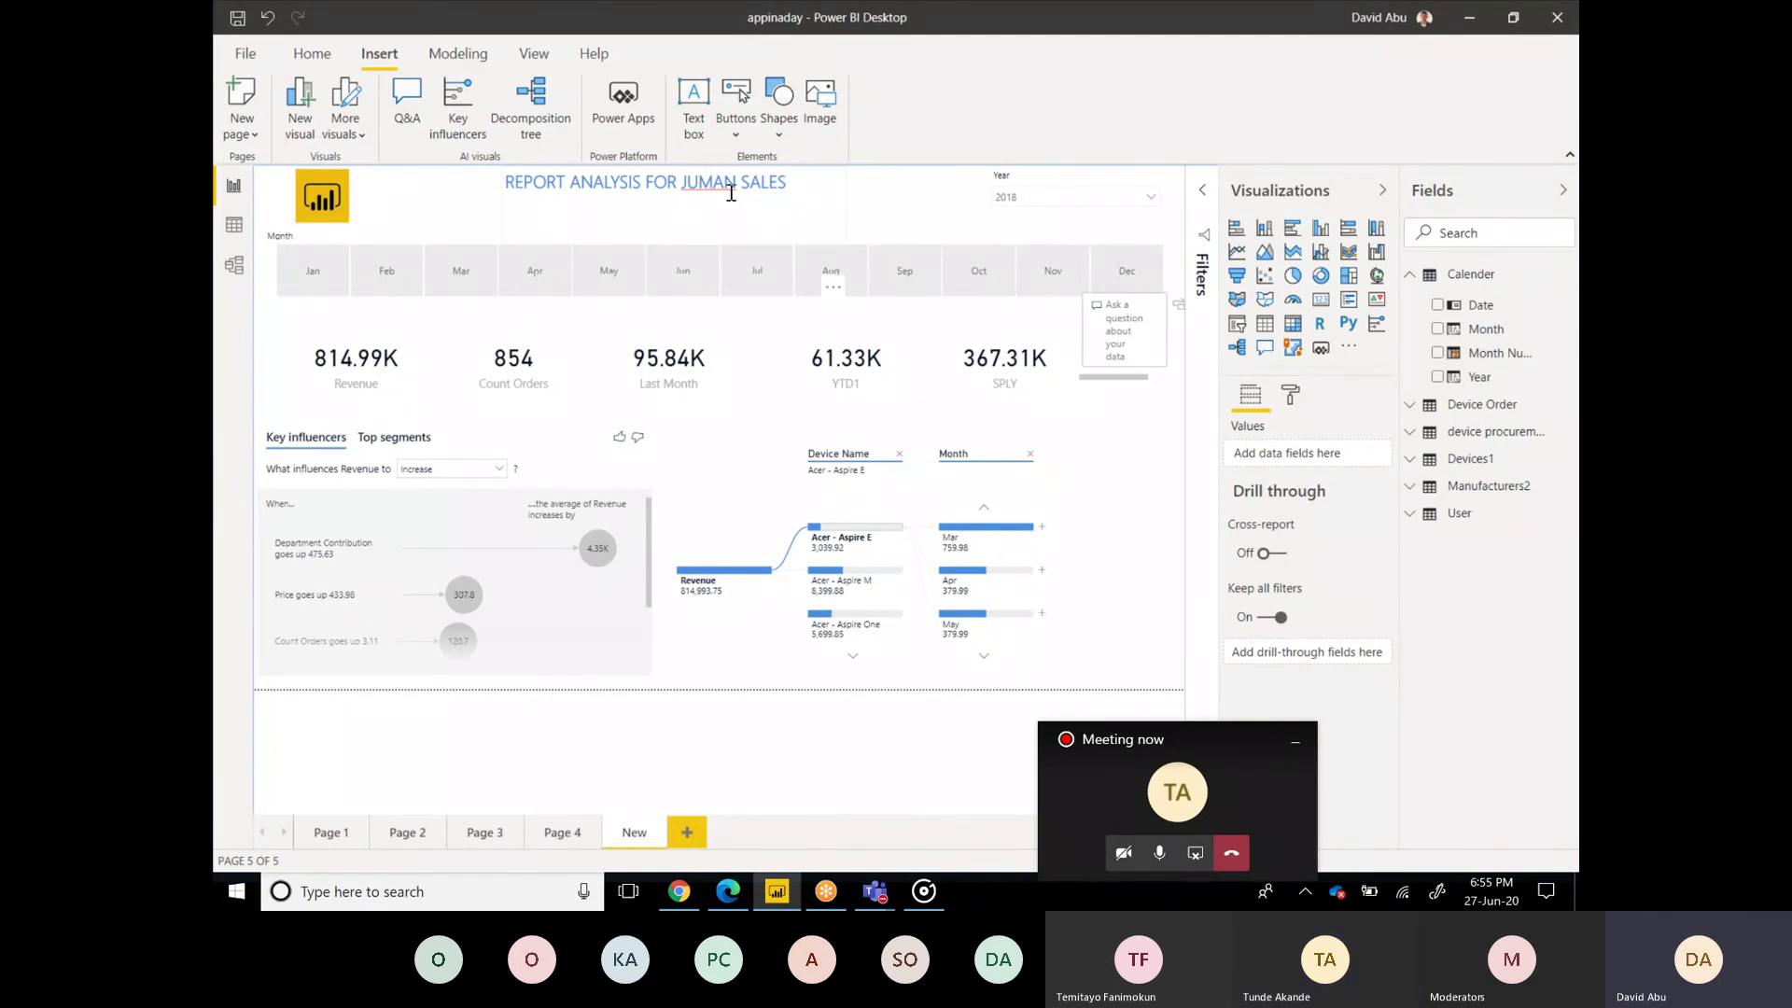
# Step: Turn on the shadow for the Year slicer and the Month slicer
pyautogui.click(990, 197)
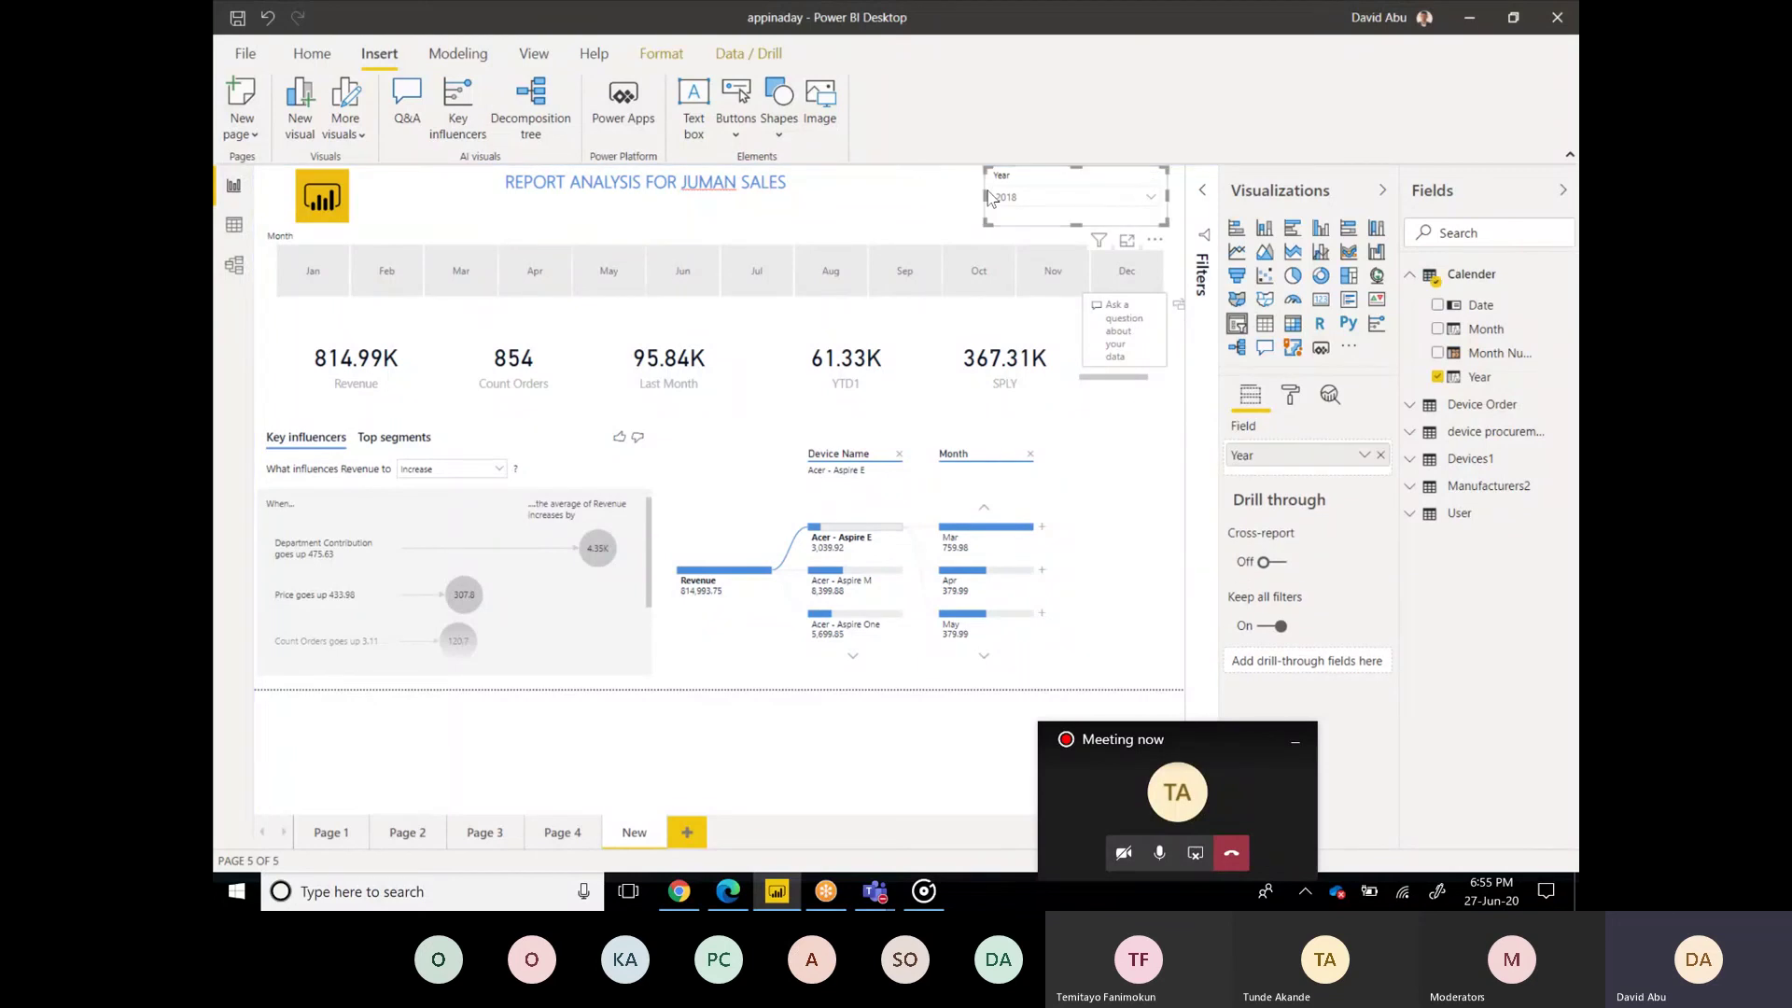
pyautogui.click(1293, 399)
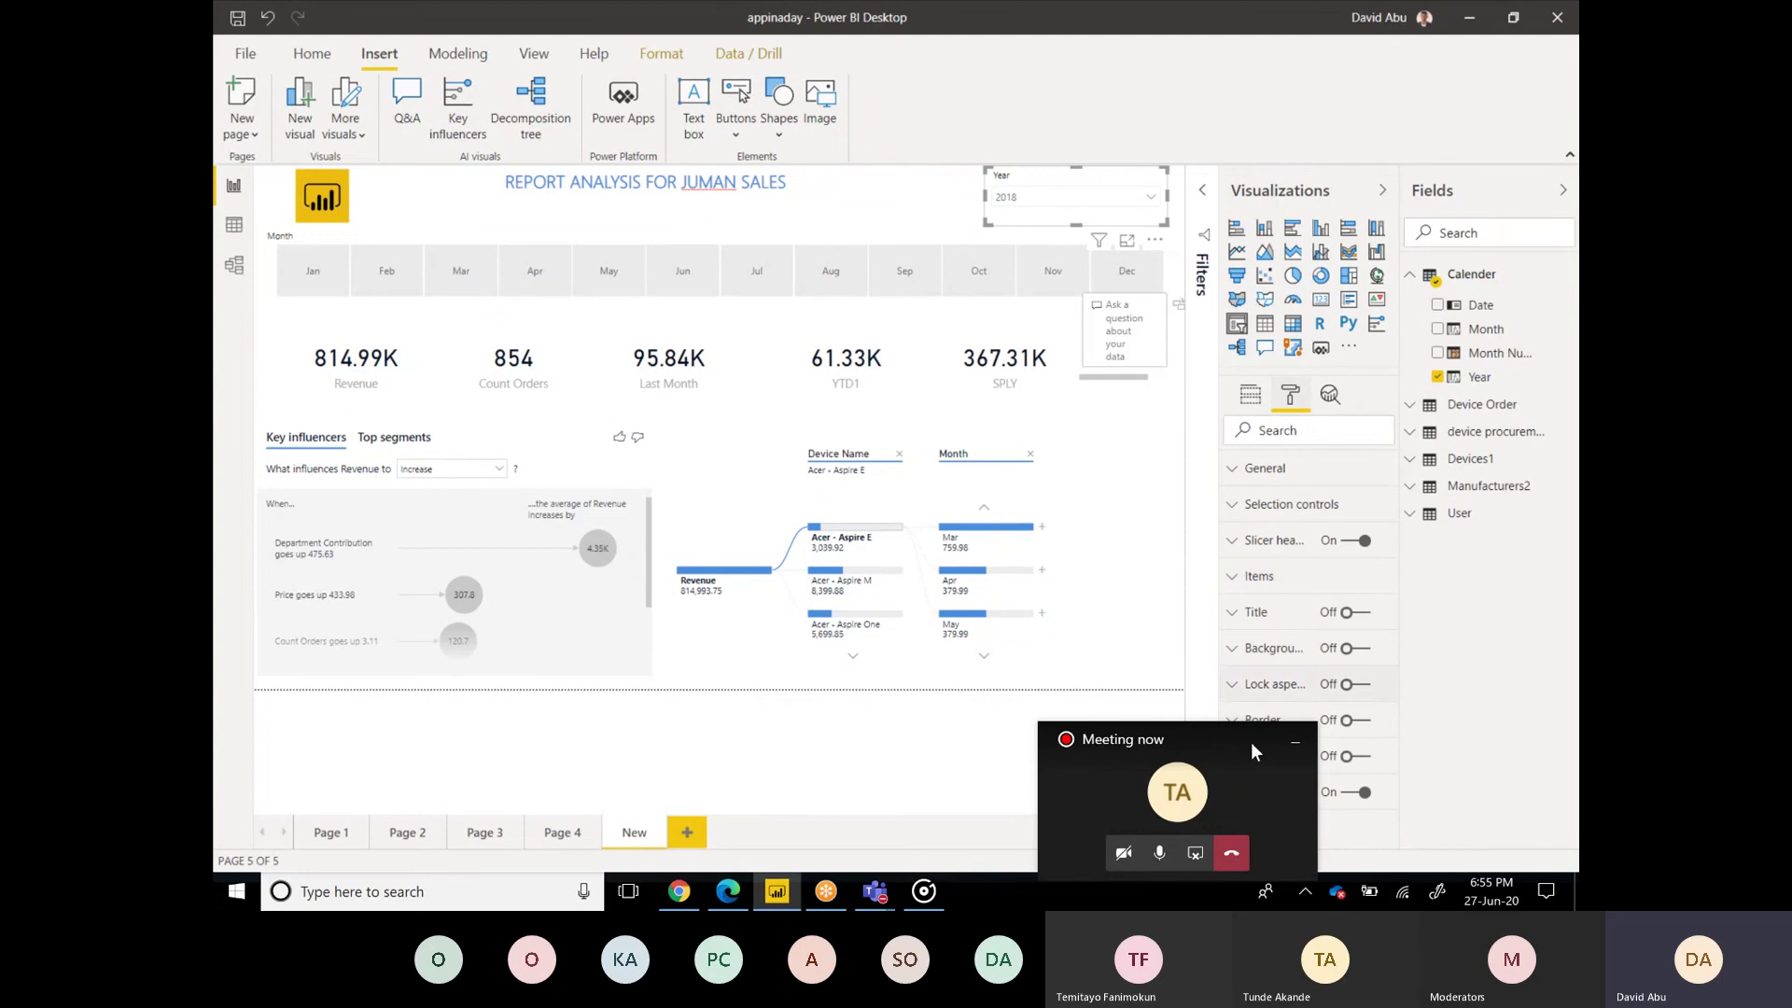
pyautogui.moveTo(1251, 742); pyautogui.dragTo(1045, 742)
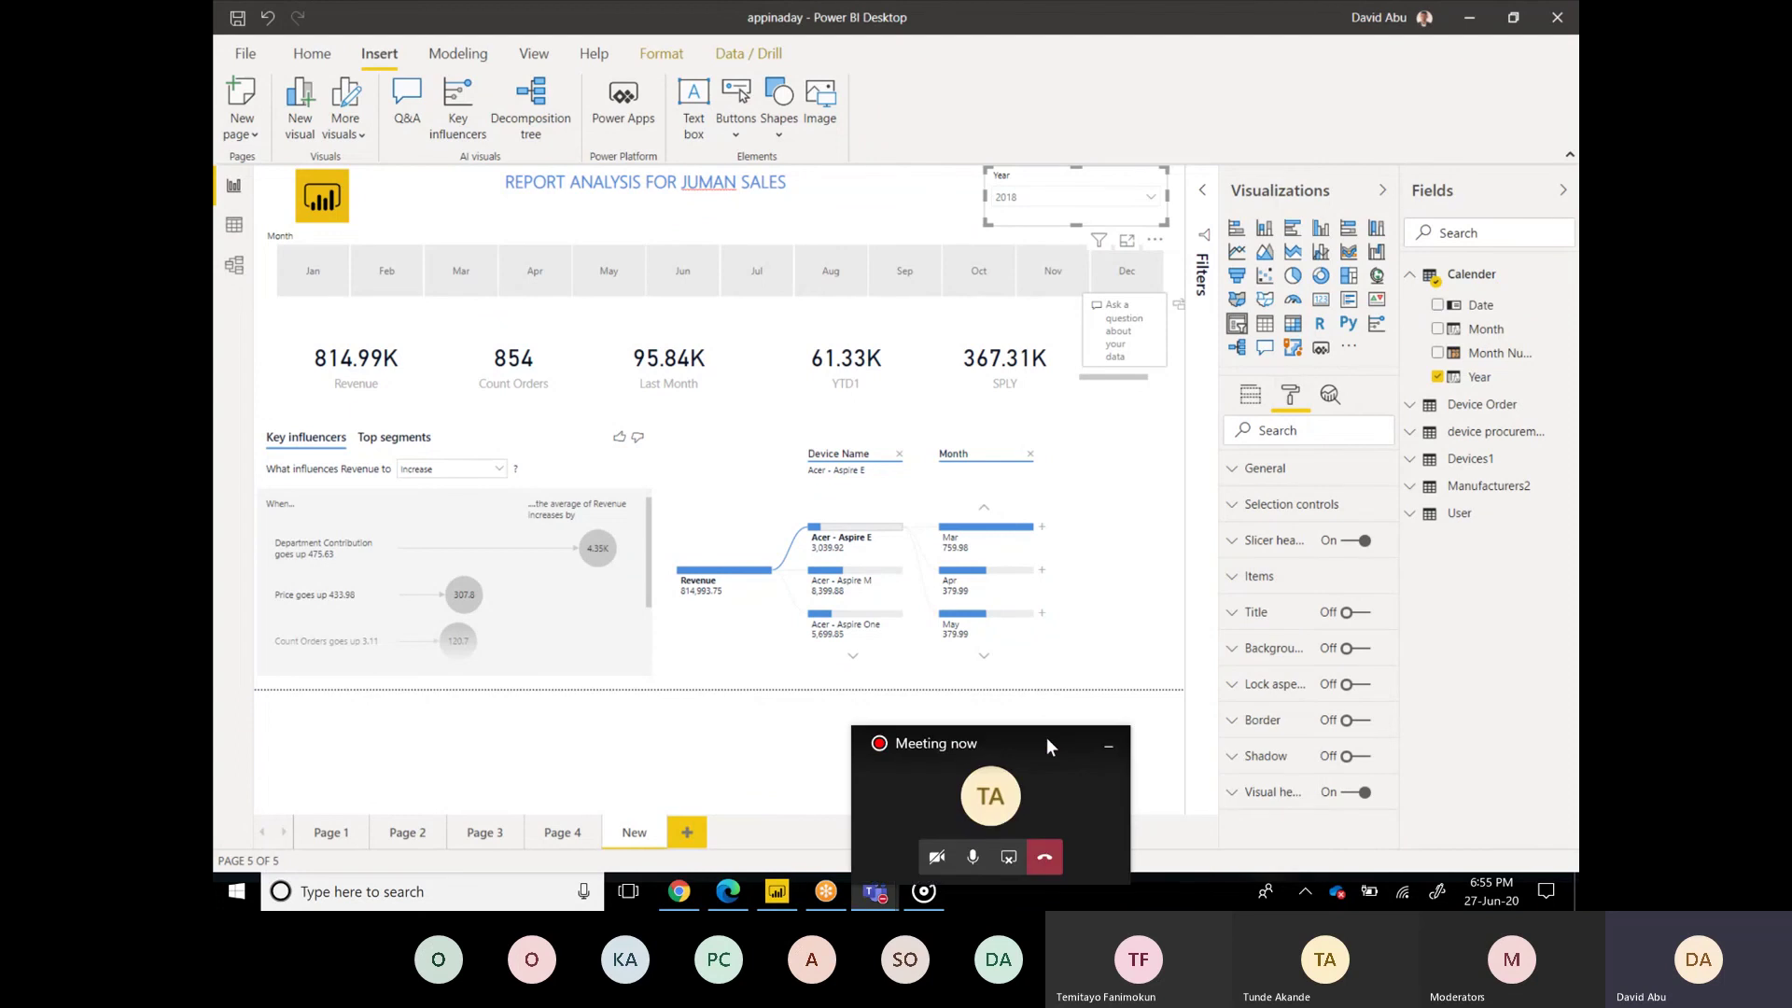
pyautogui.click(1345, 757)
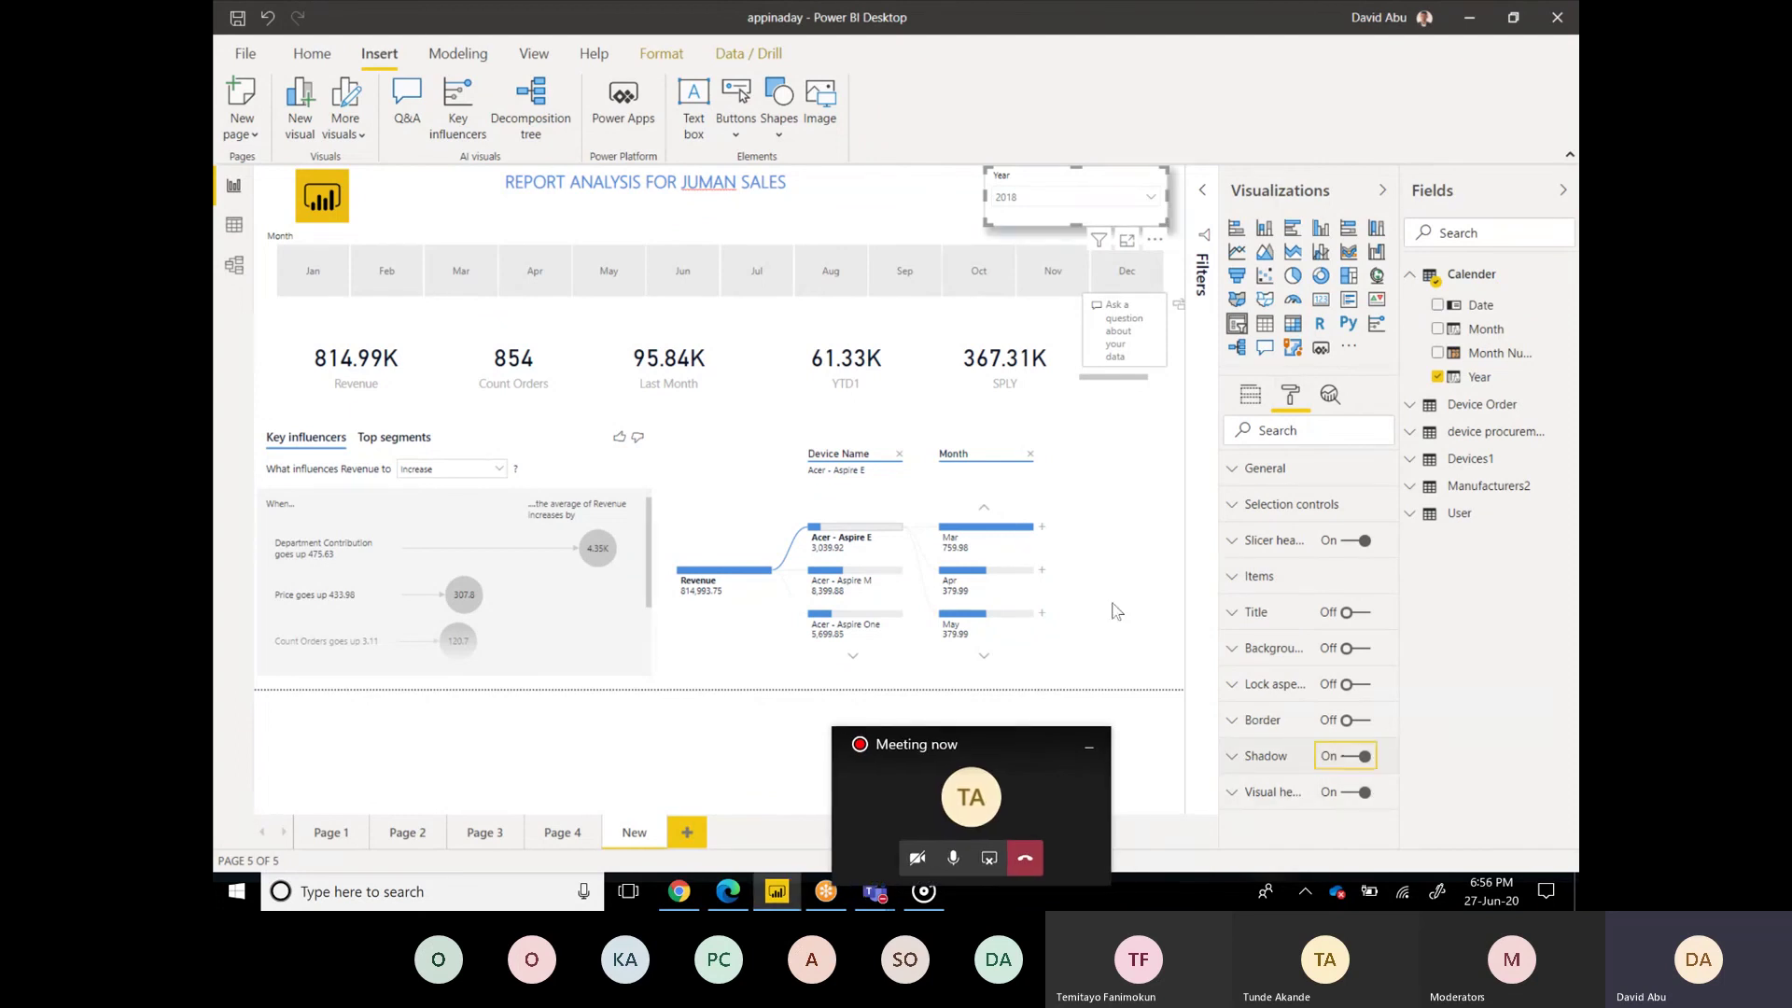
pyautogui.click(867, 239)
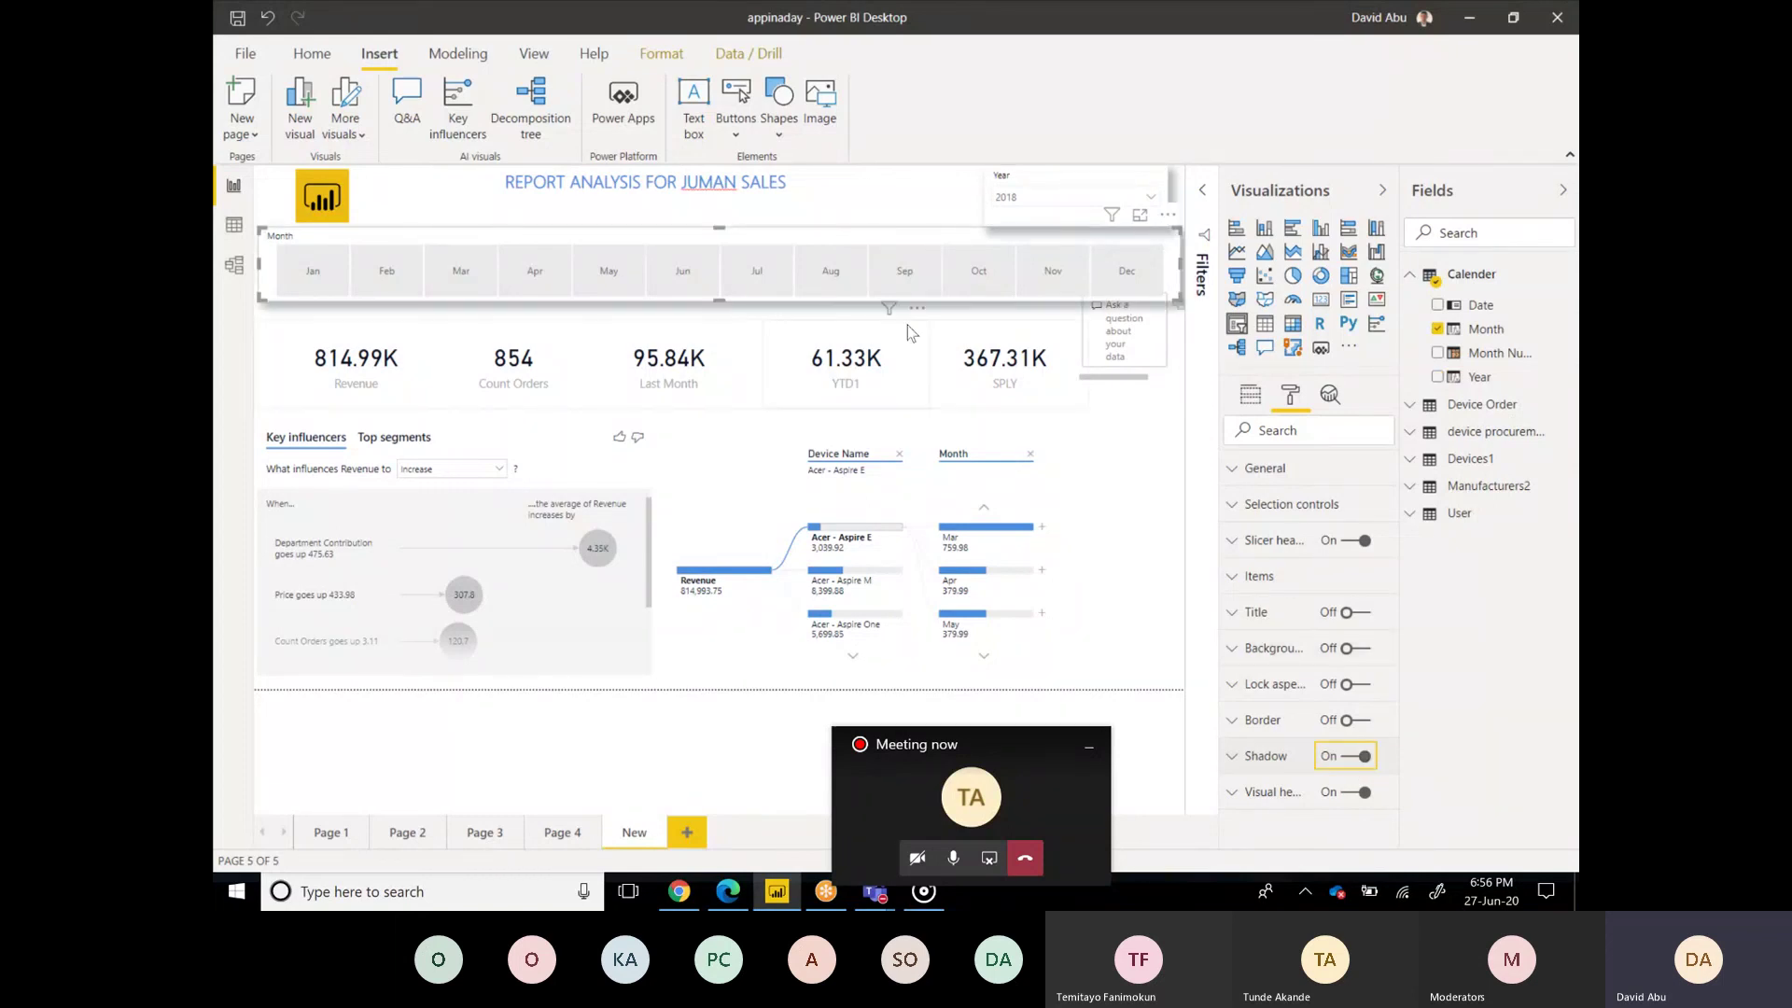
# Step: Turn on the shadow for the SPLY and YTD1 cards inside the card group
pyautogui.click(939, 330)
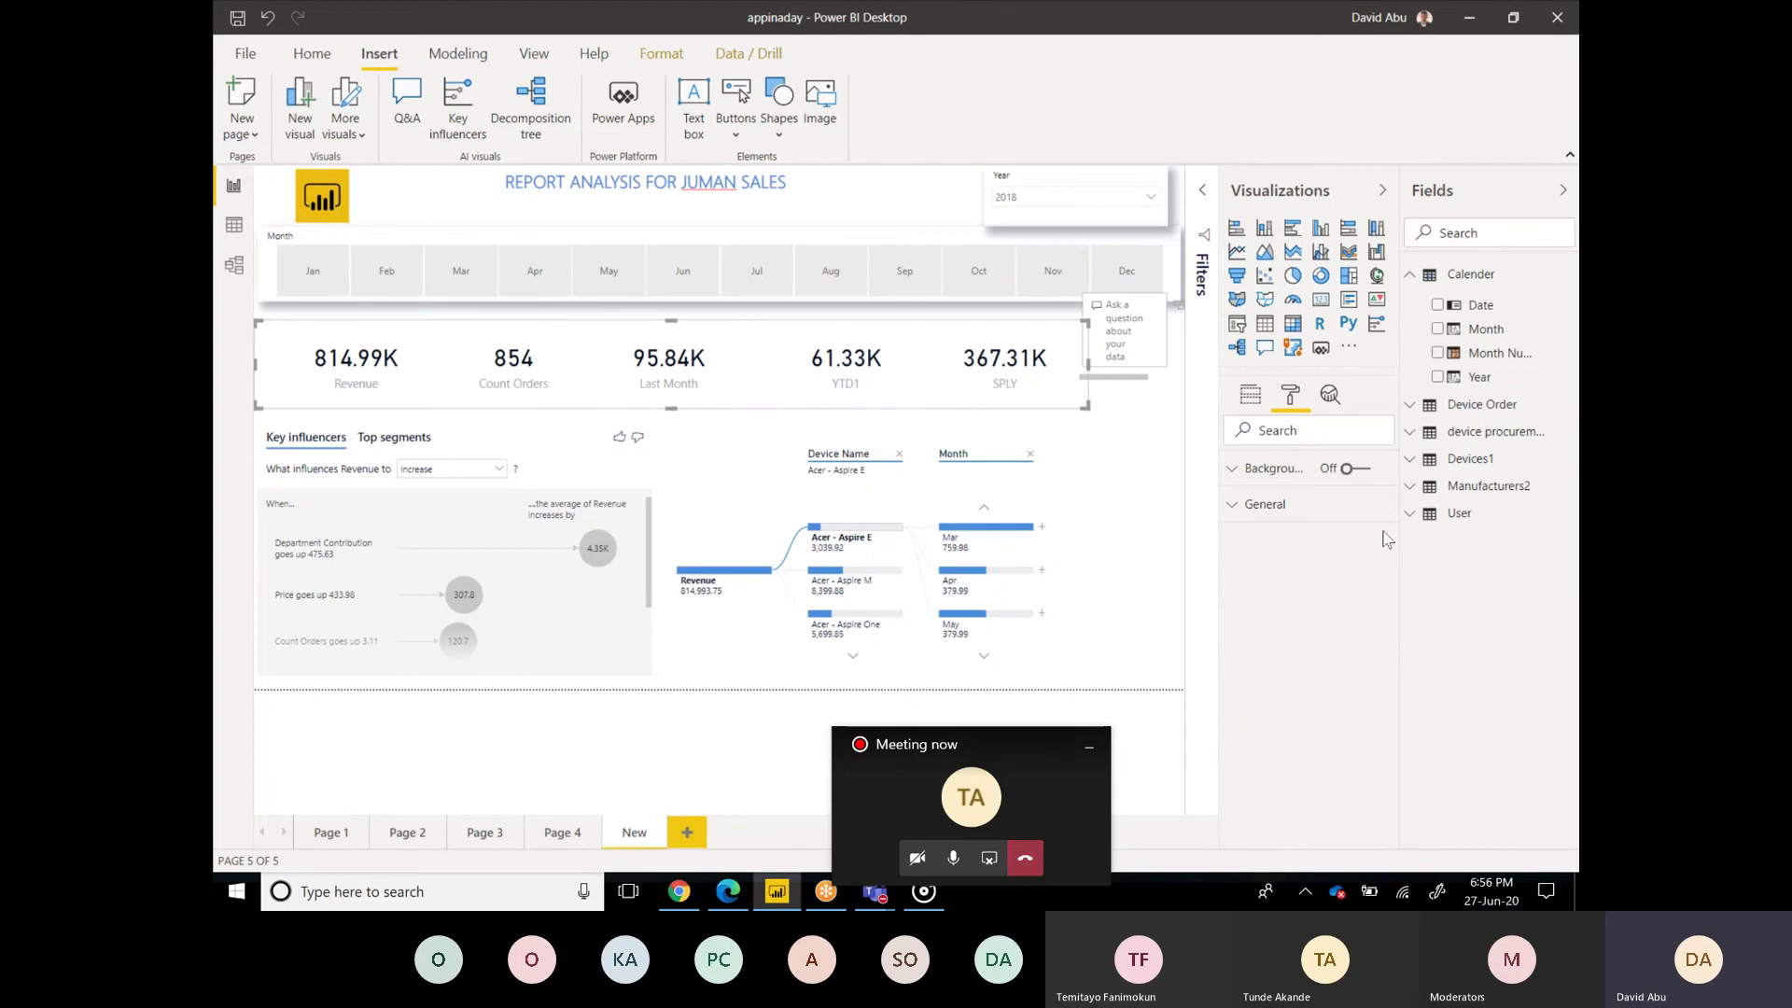
pyautogui.click(1237, 509)
pyautogui.click(1236, 509)
pyautogui.click(1016, 350)
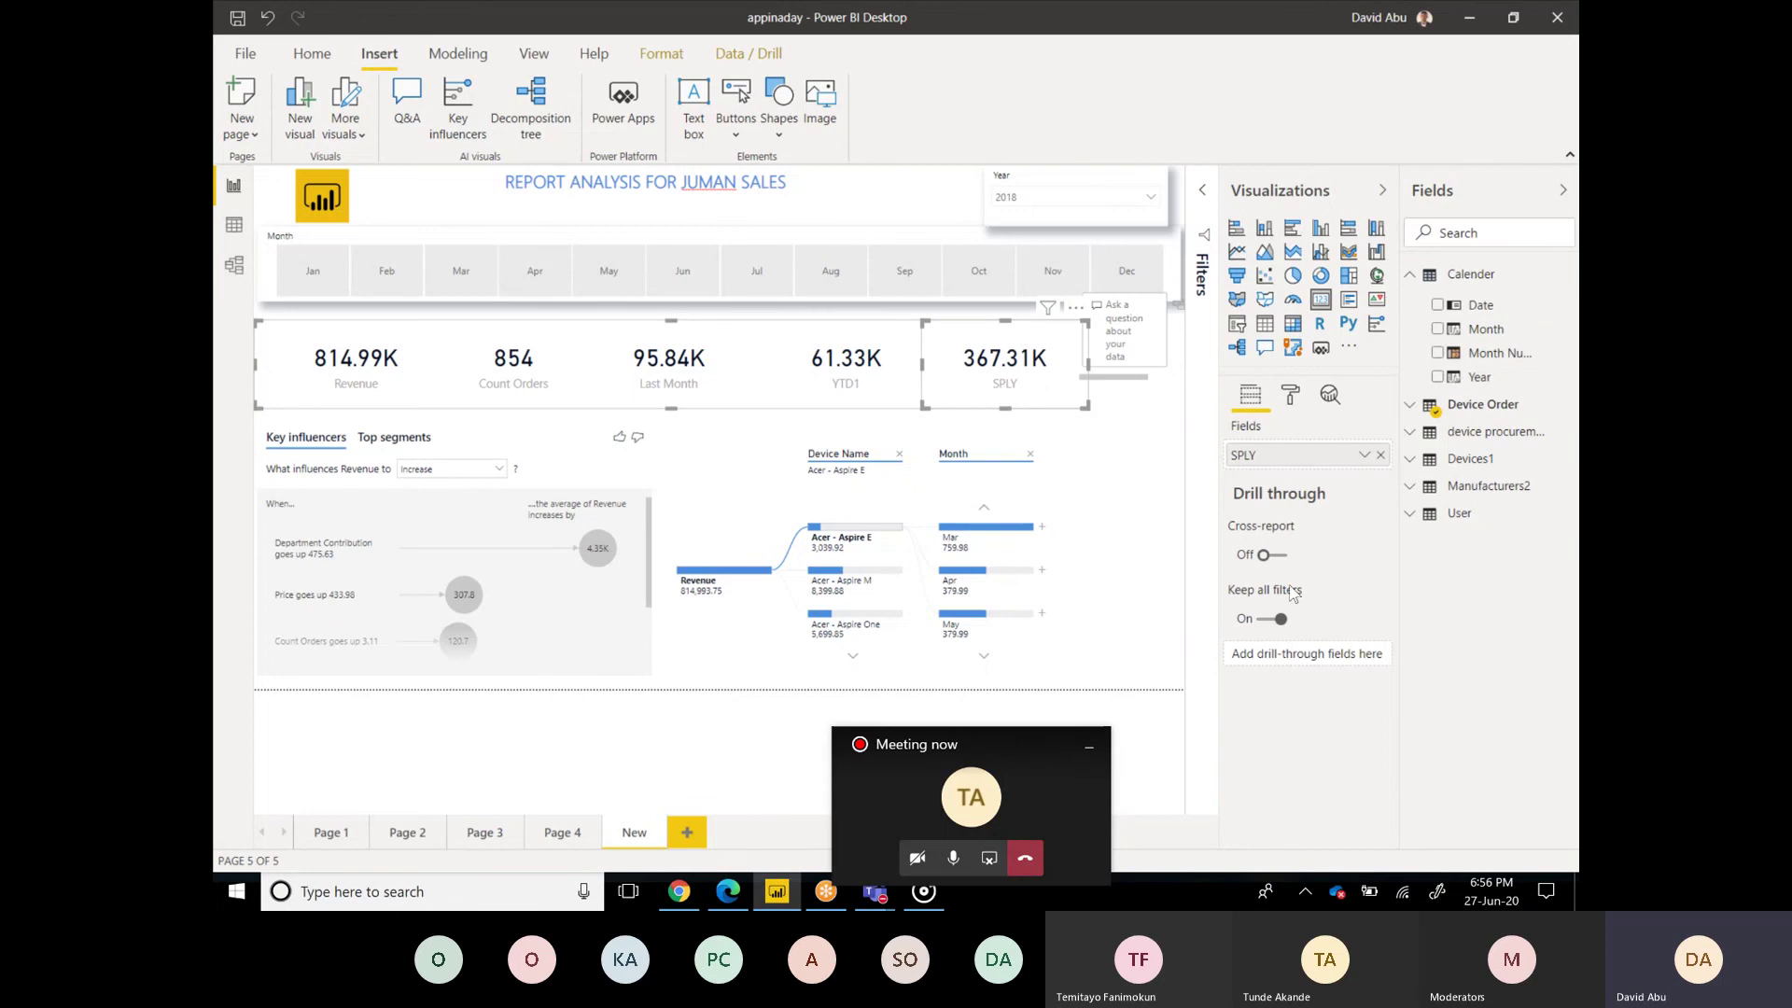
pyautogui.click(1290, 400)
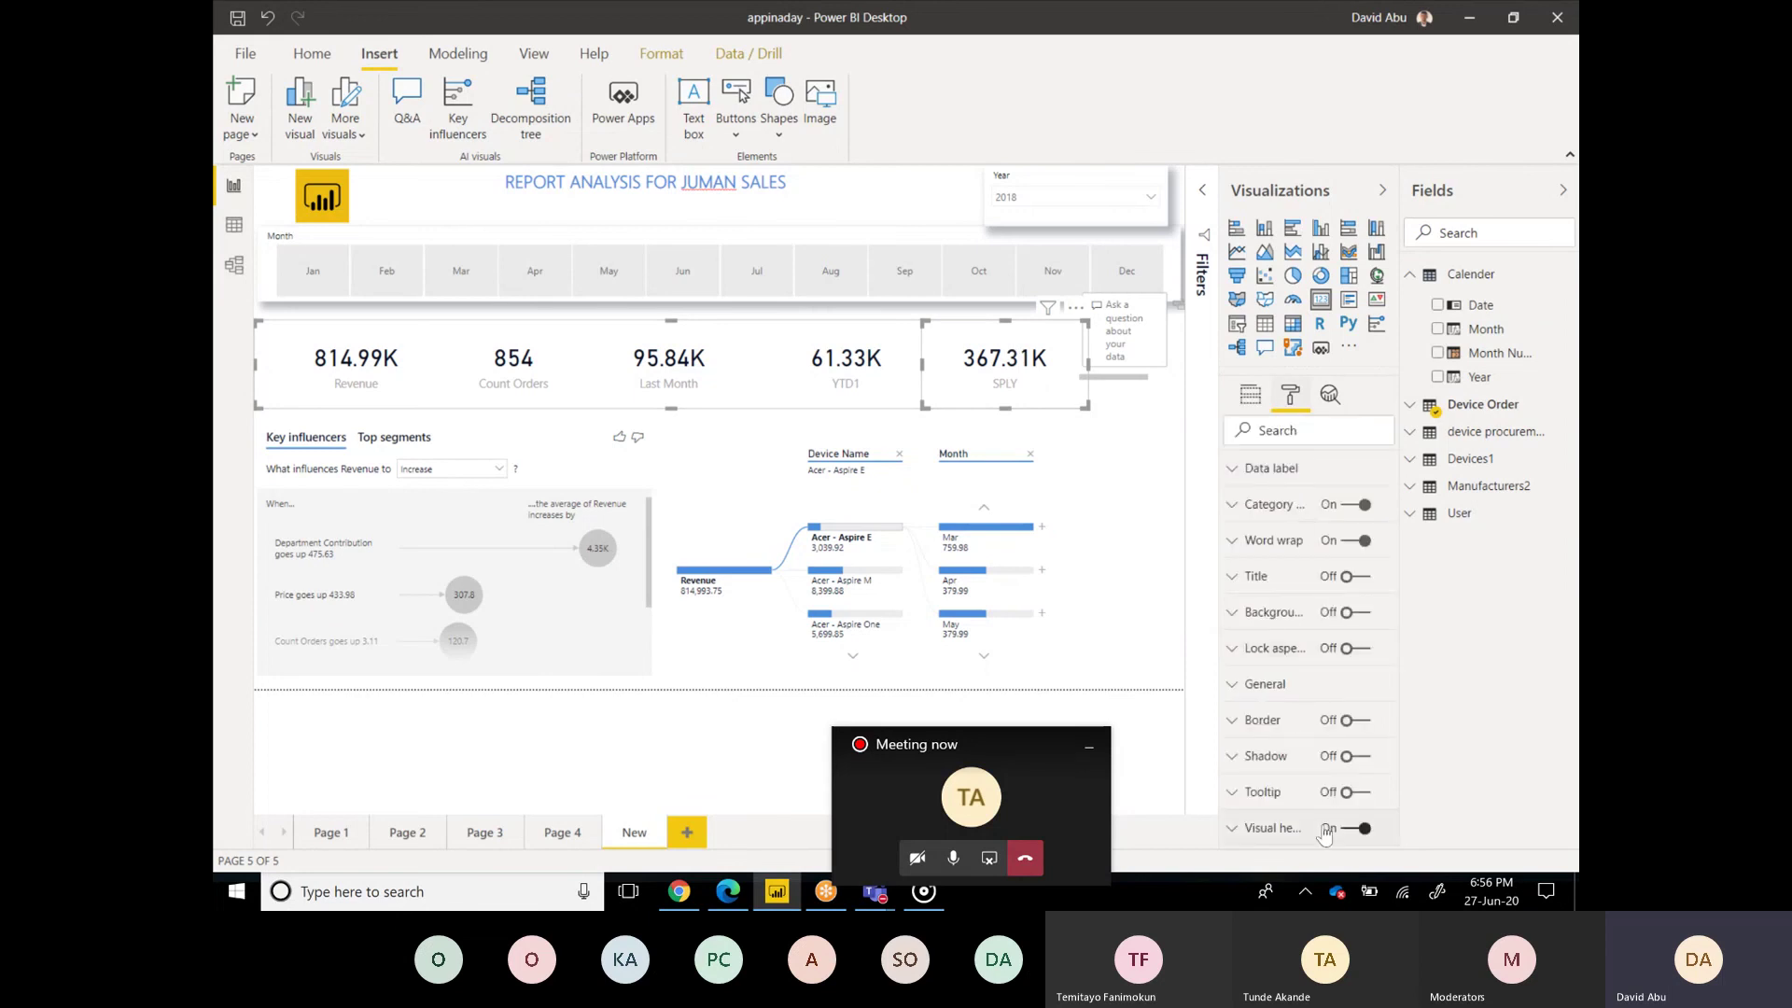
pyautogui.click(1353, 756)
pyautogui.click(821, 343)
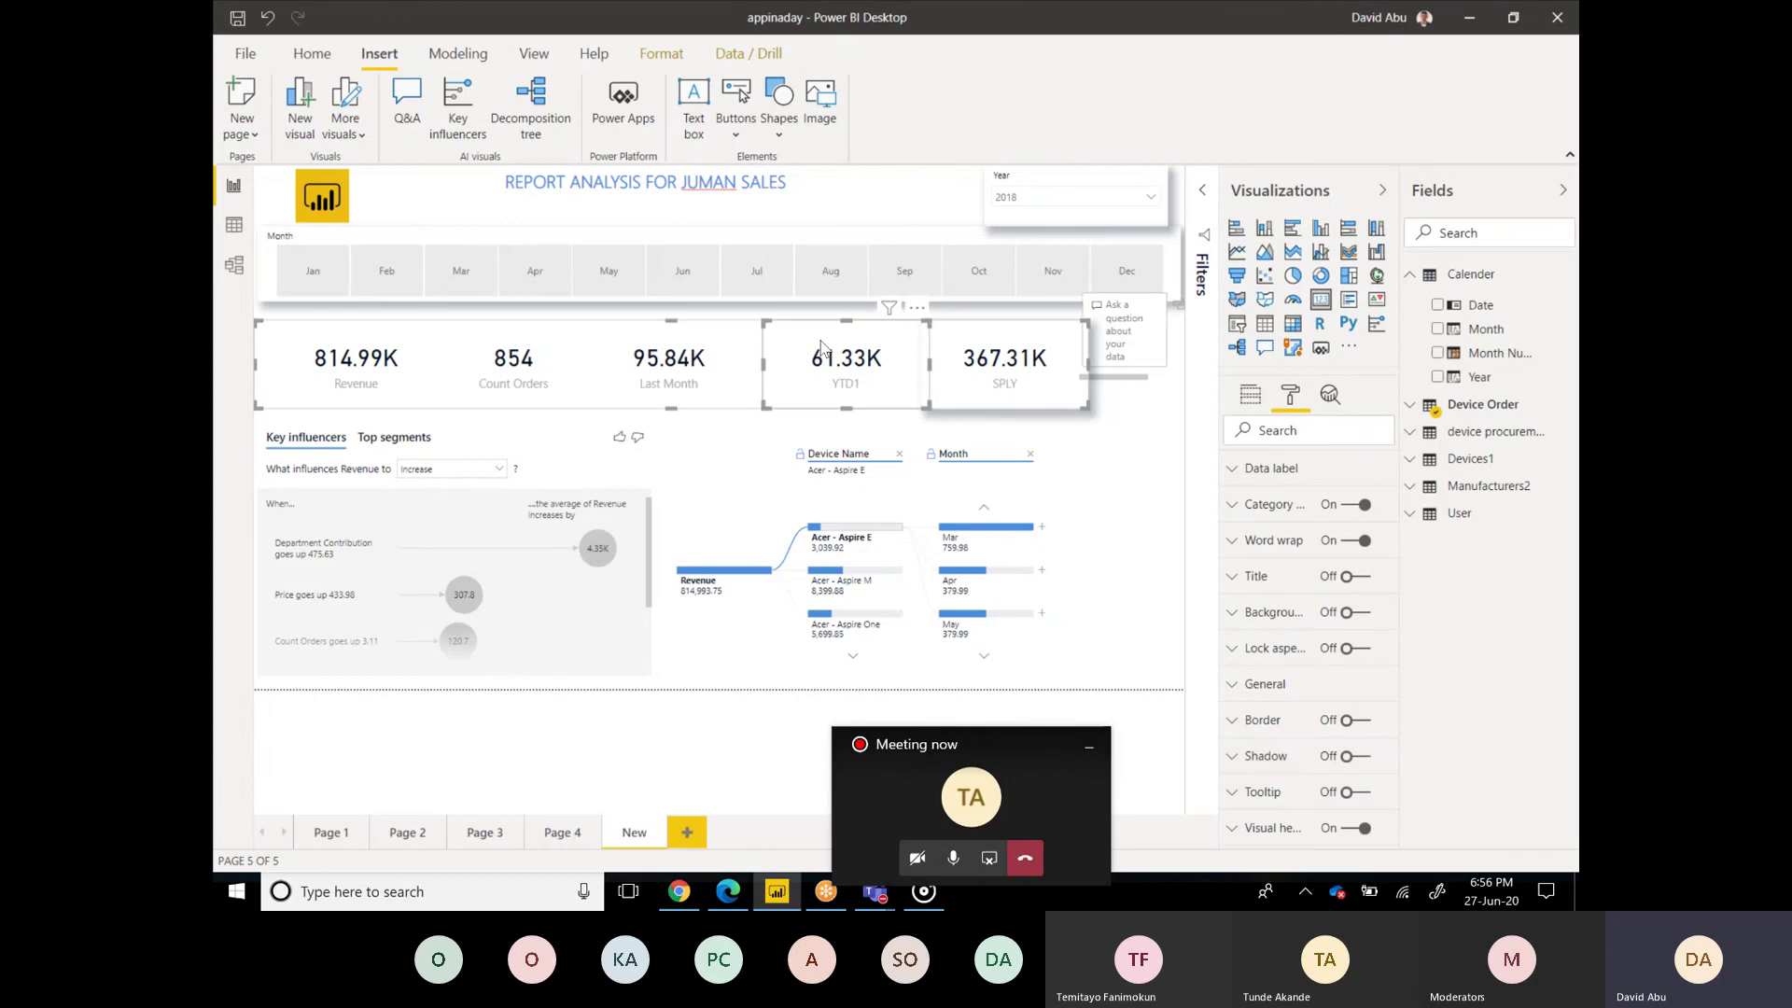
pyautogui.click(1349, 756)
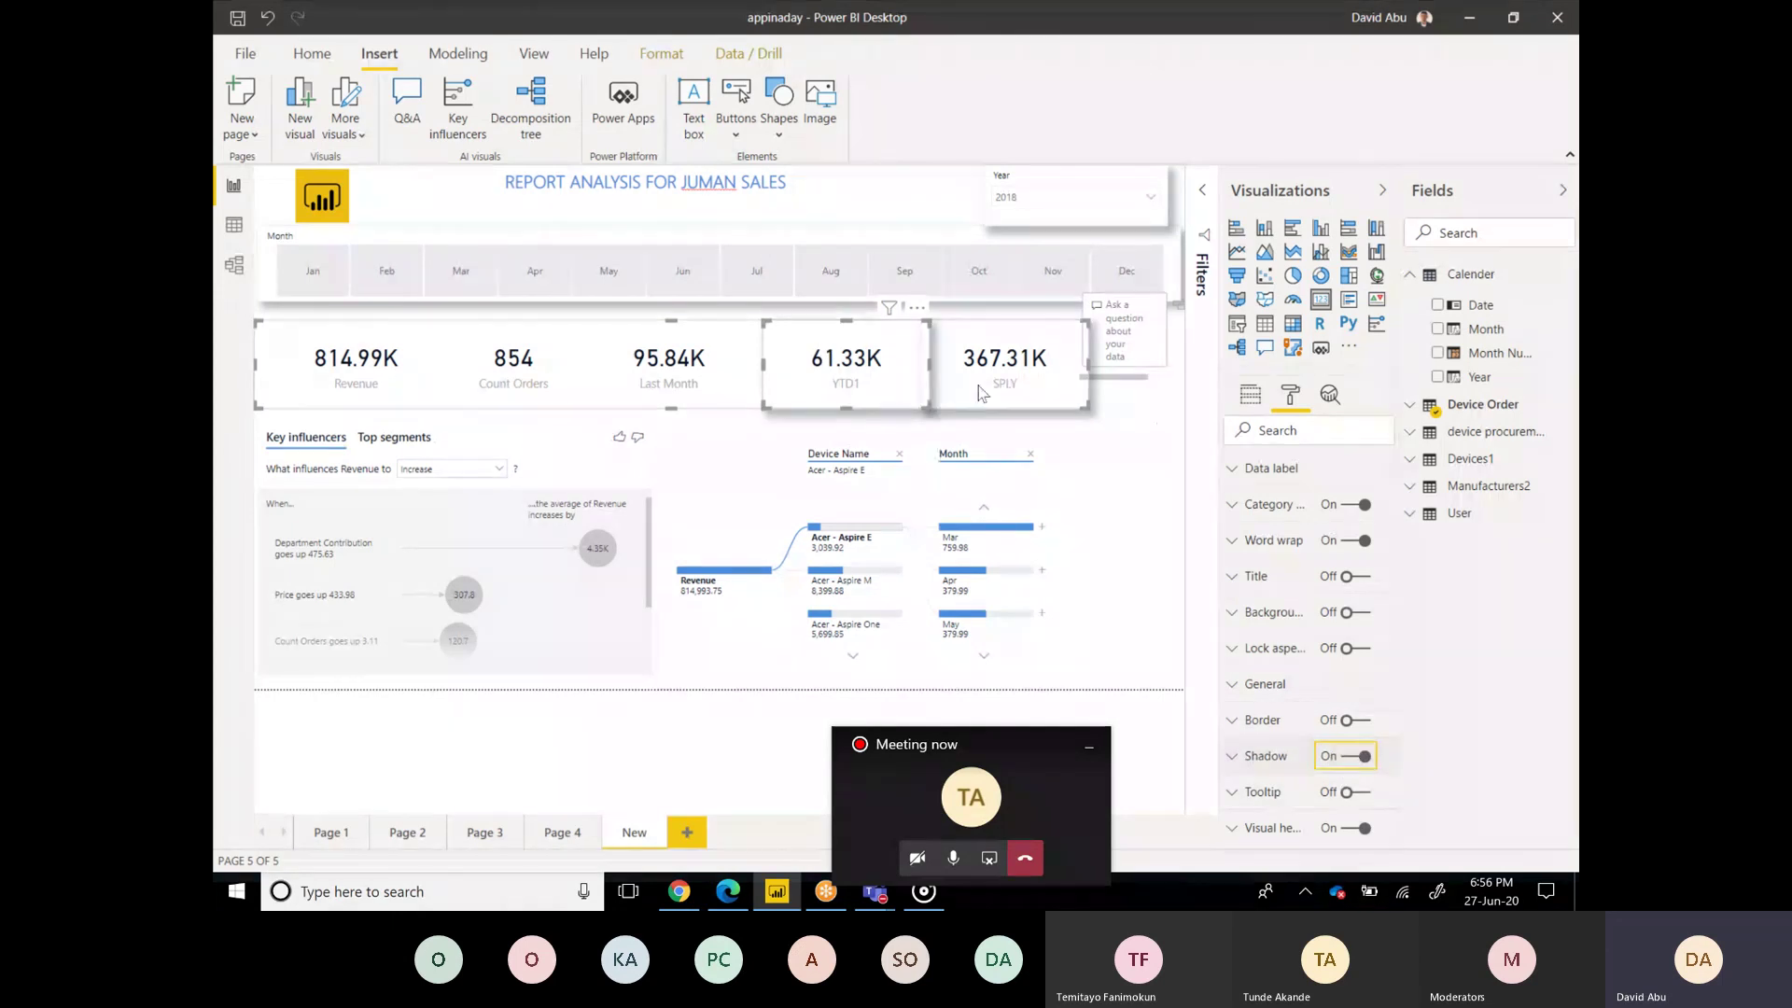
# Step: Turn on the shadow for the Last Month, Count Orders and Revenue cards
pyautogui.click(668, 341)
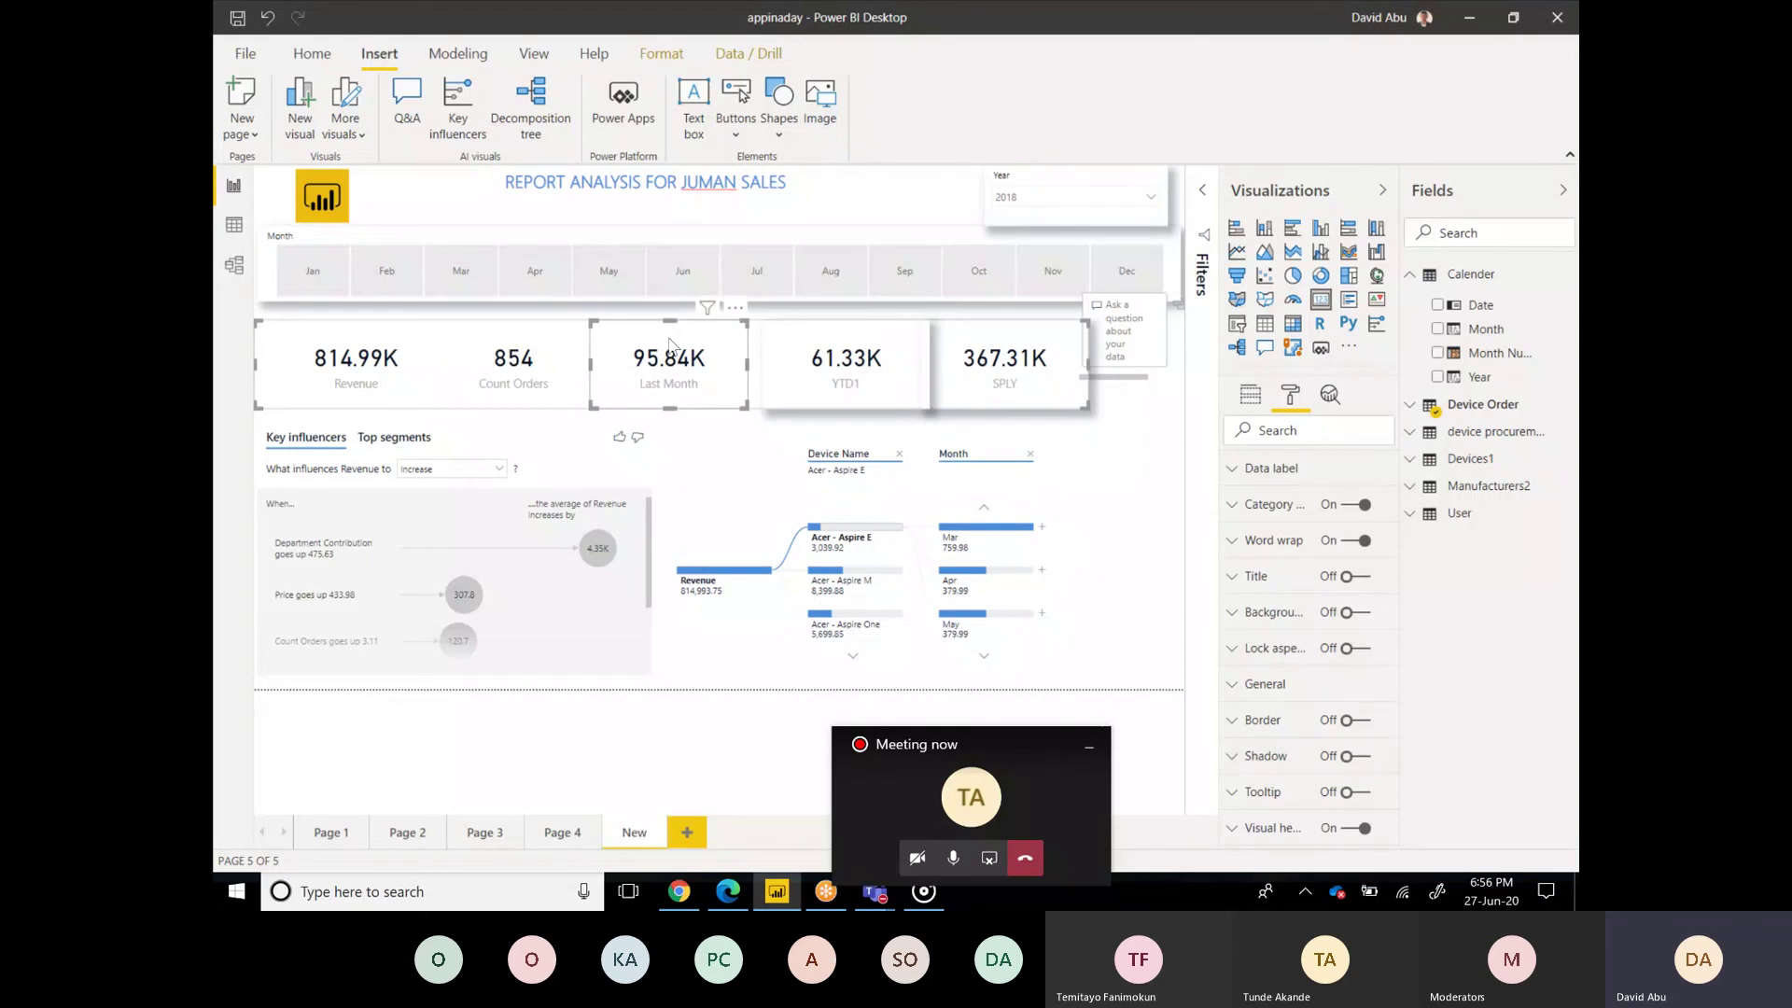
pyautogui.click(1345, 756)
pyautogui.click(499, 336)
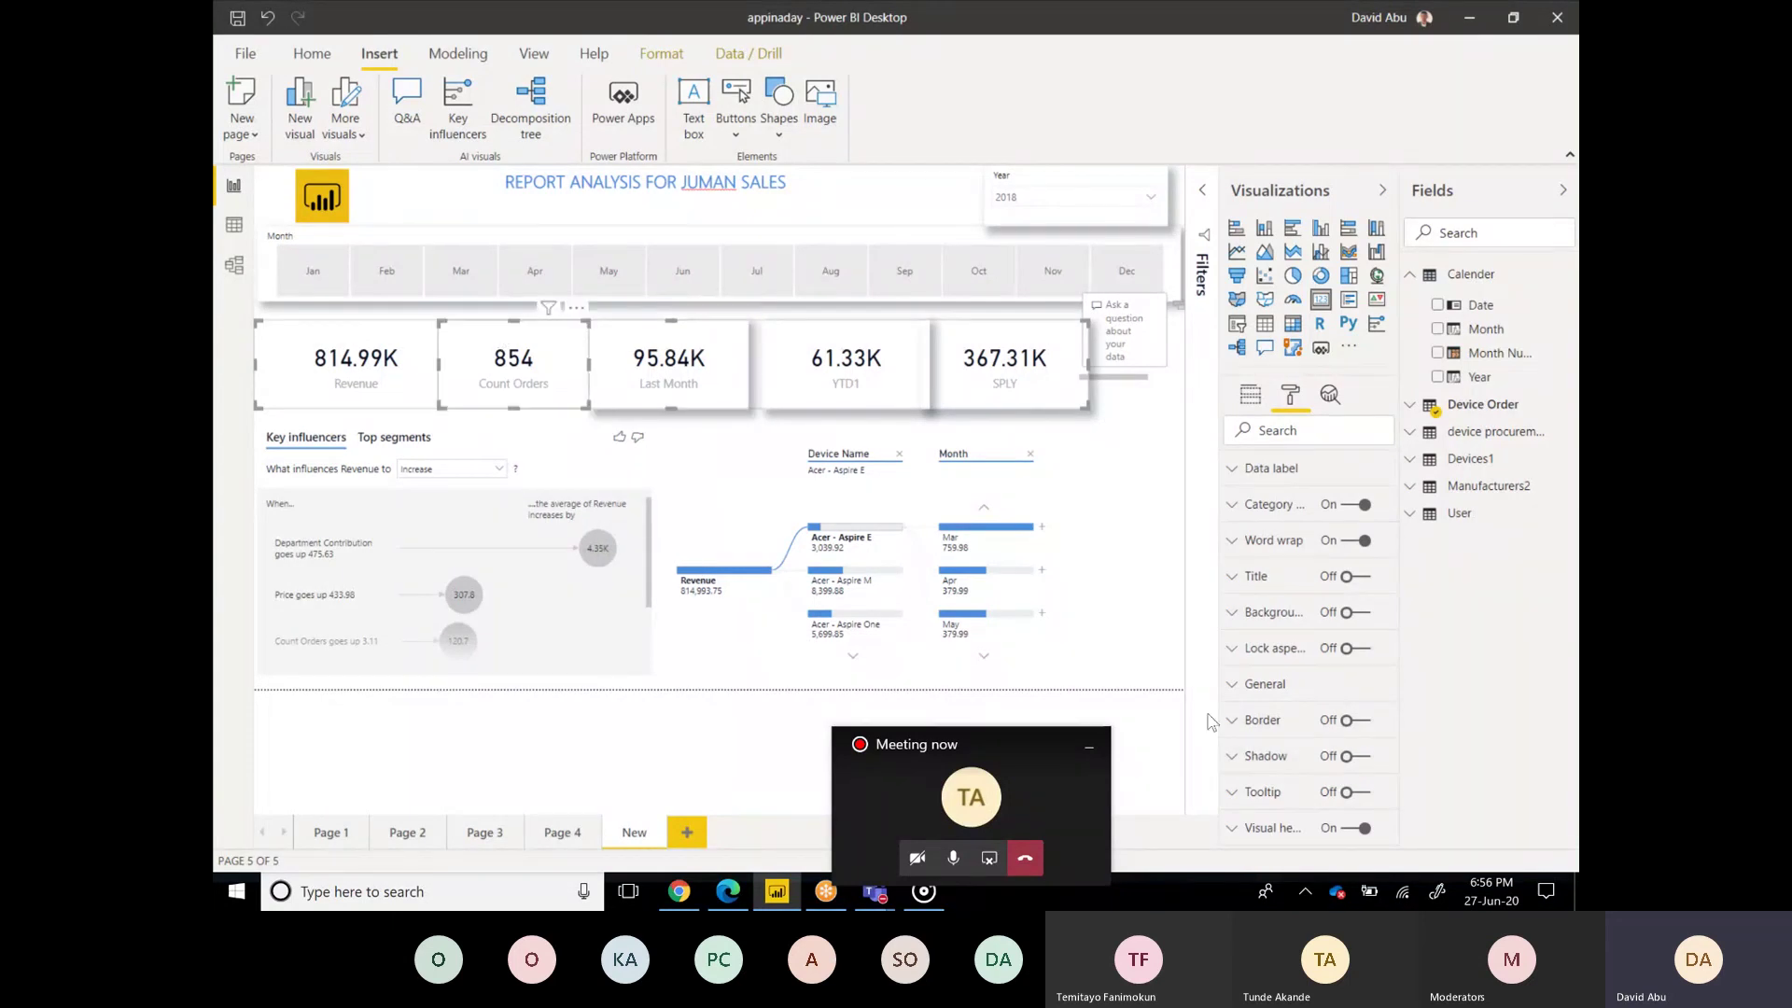
pyautogui.click(1346, 756)
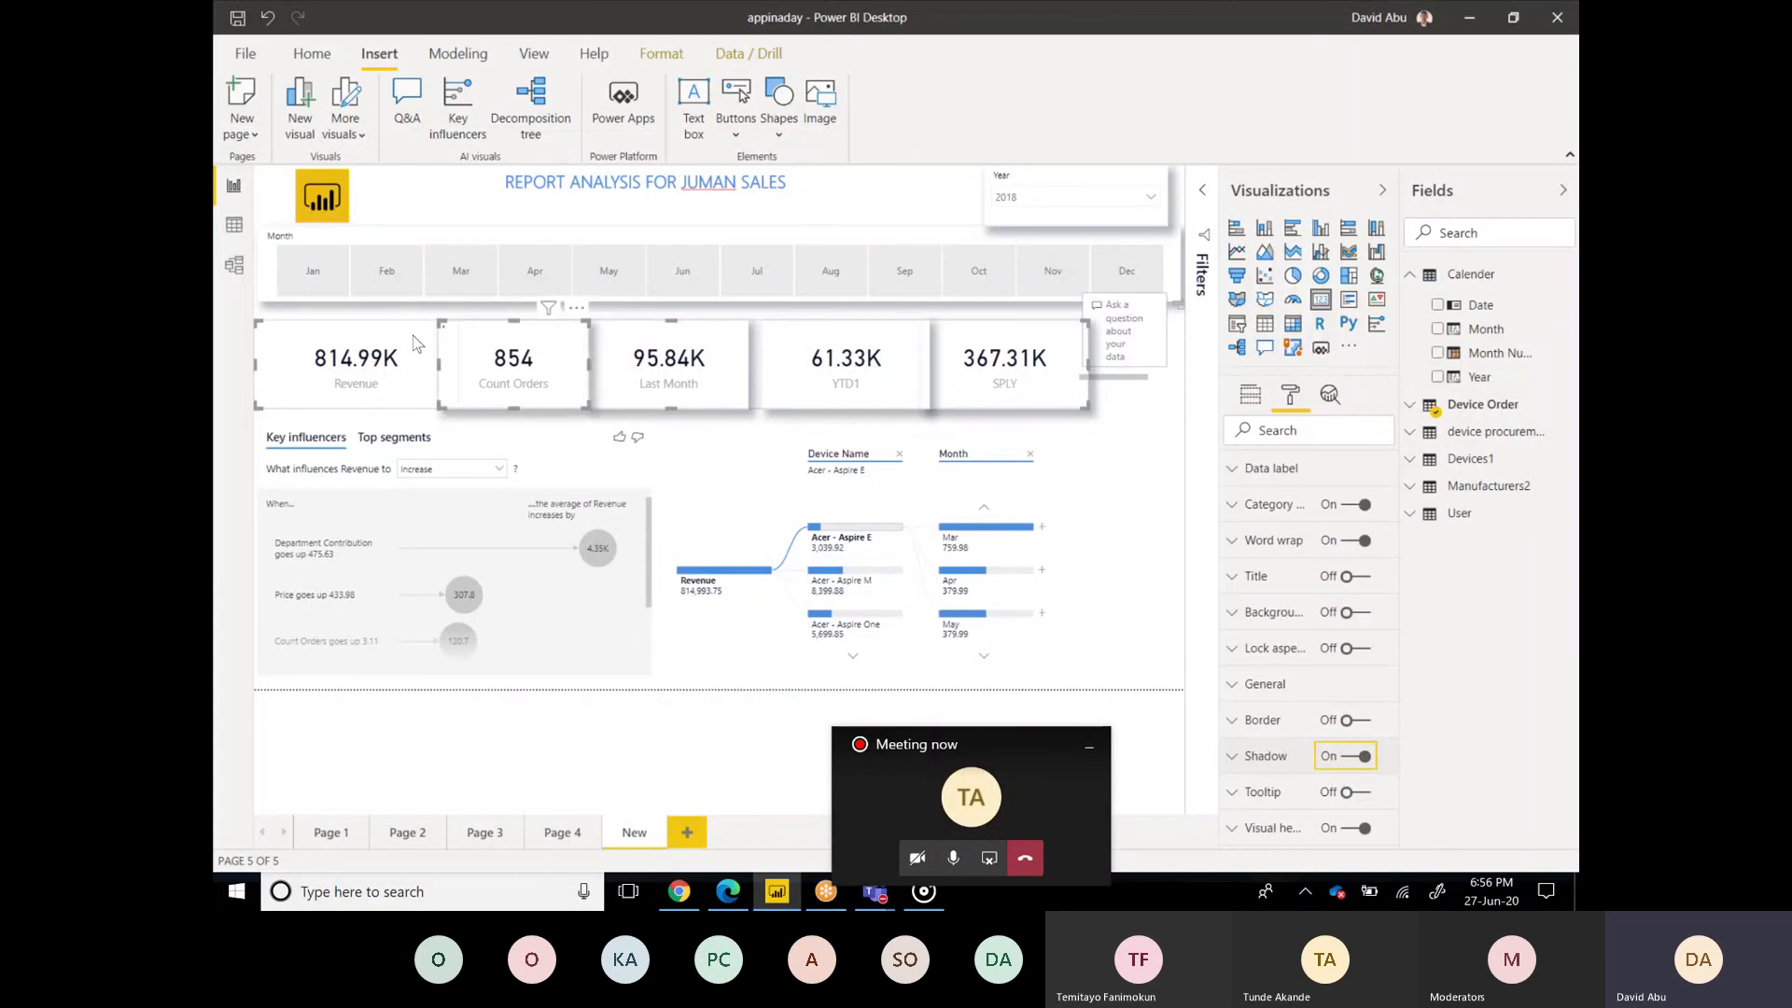
pyautogui.click(1348, 756)
# Step: Turn on the shadow for the decomposition tree and the border for the key influencers visual
pyautogui.click(1055, 482)
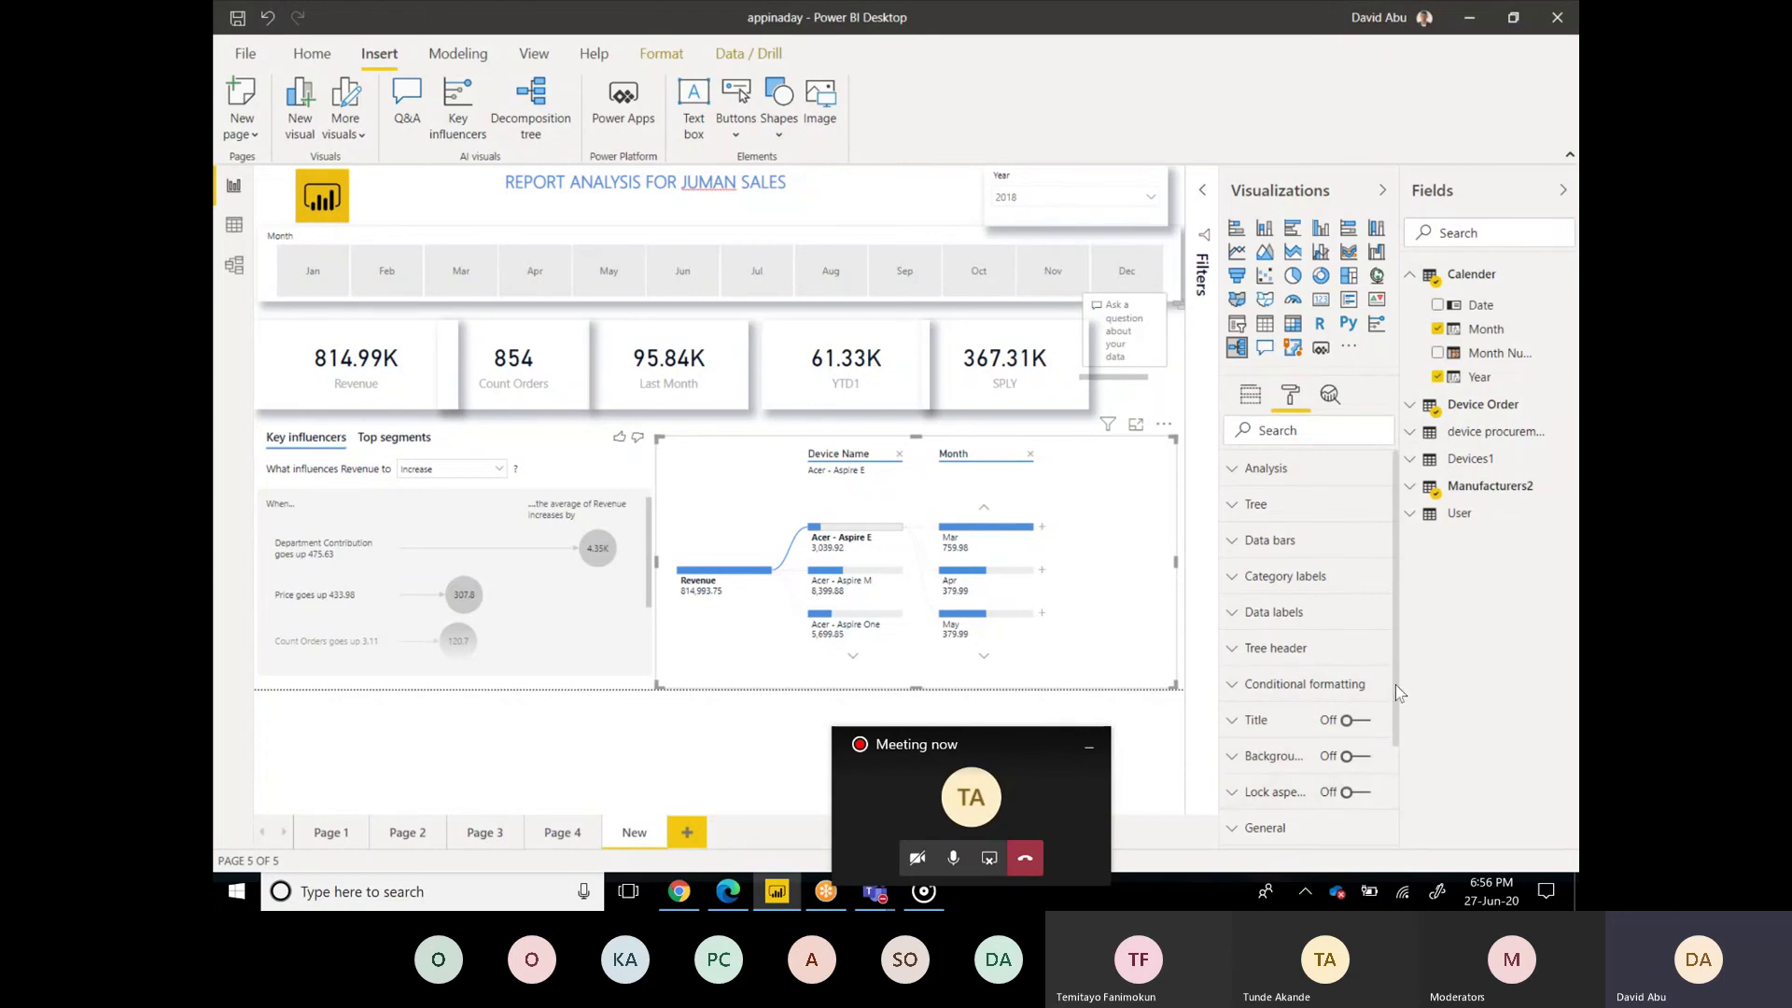
pyautogui.scroll(-3, 1344, 775)
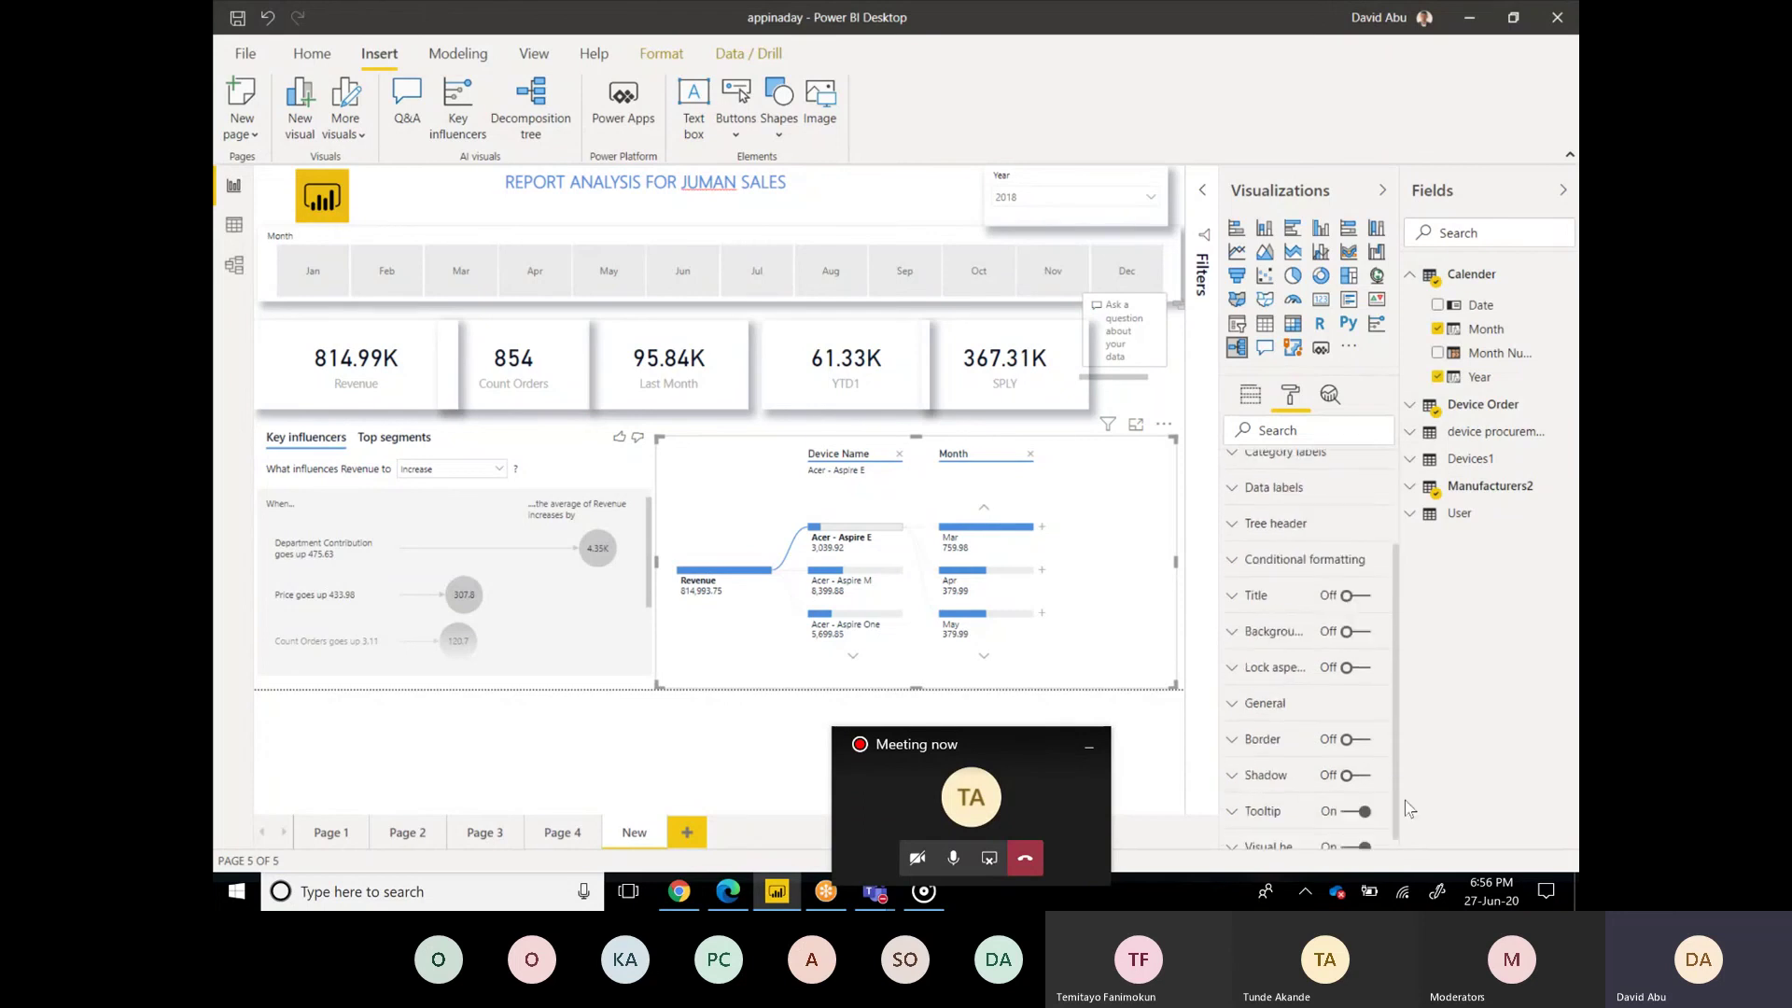
pyautogui.click(1344, 763)
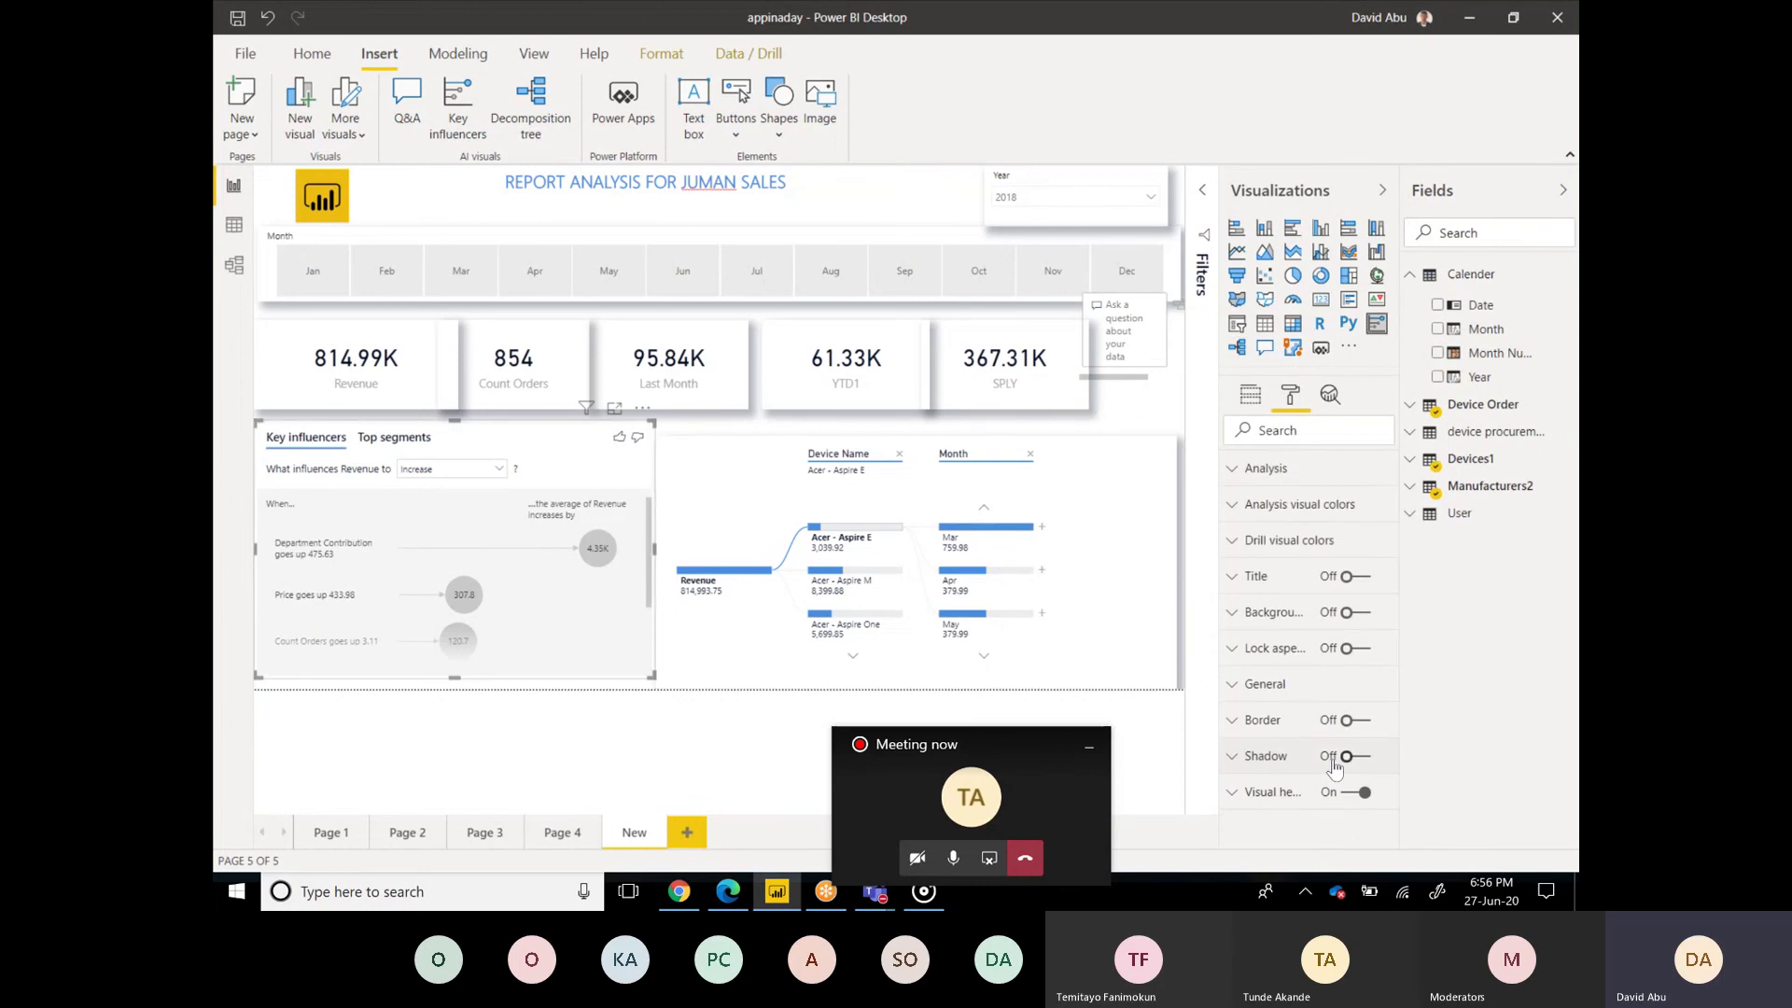
pyautogui.click(1349, 721)
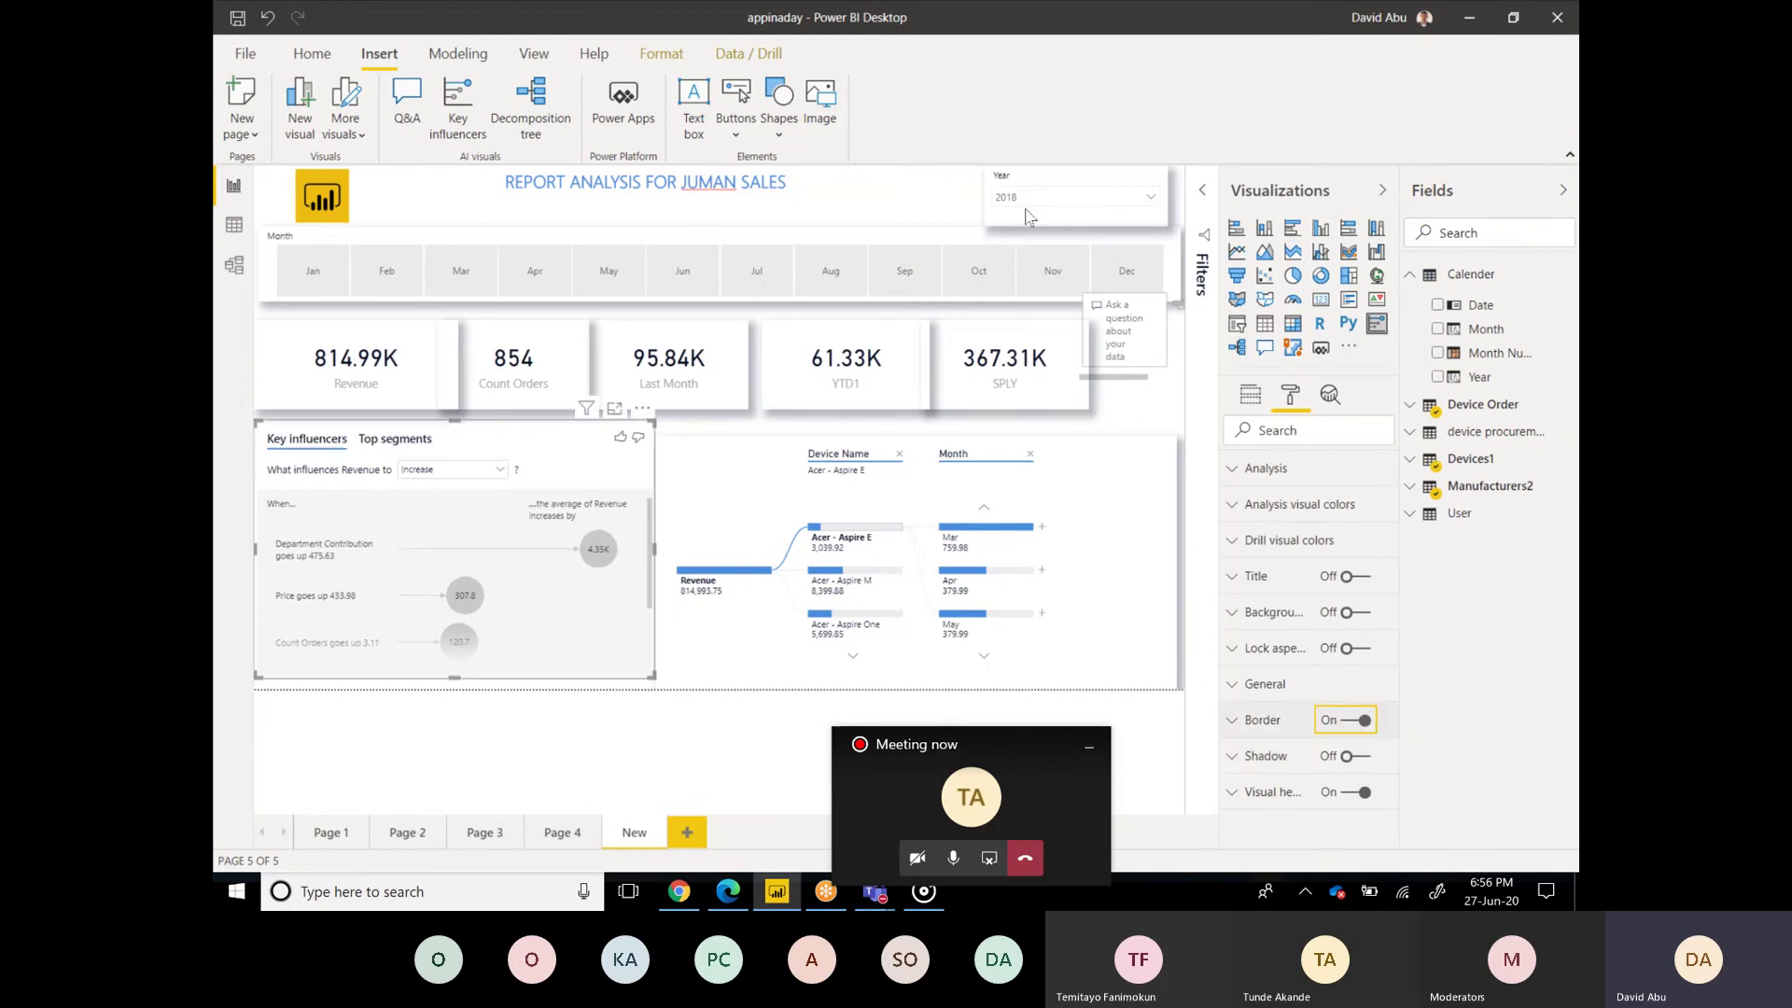
# Step: Try a light yellow wallpaper colour on the page and replace it with light blue
pyautogui.click(962, 186)
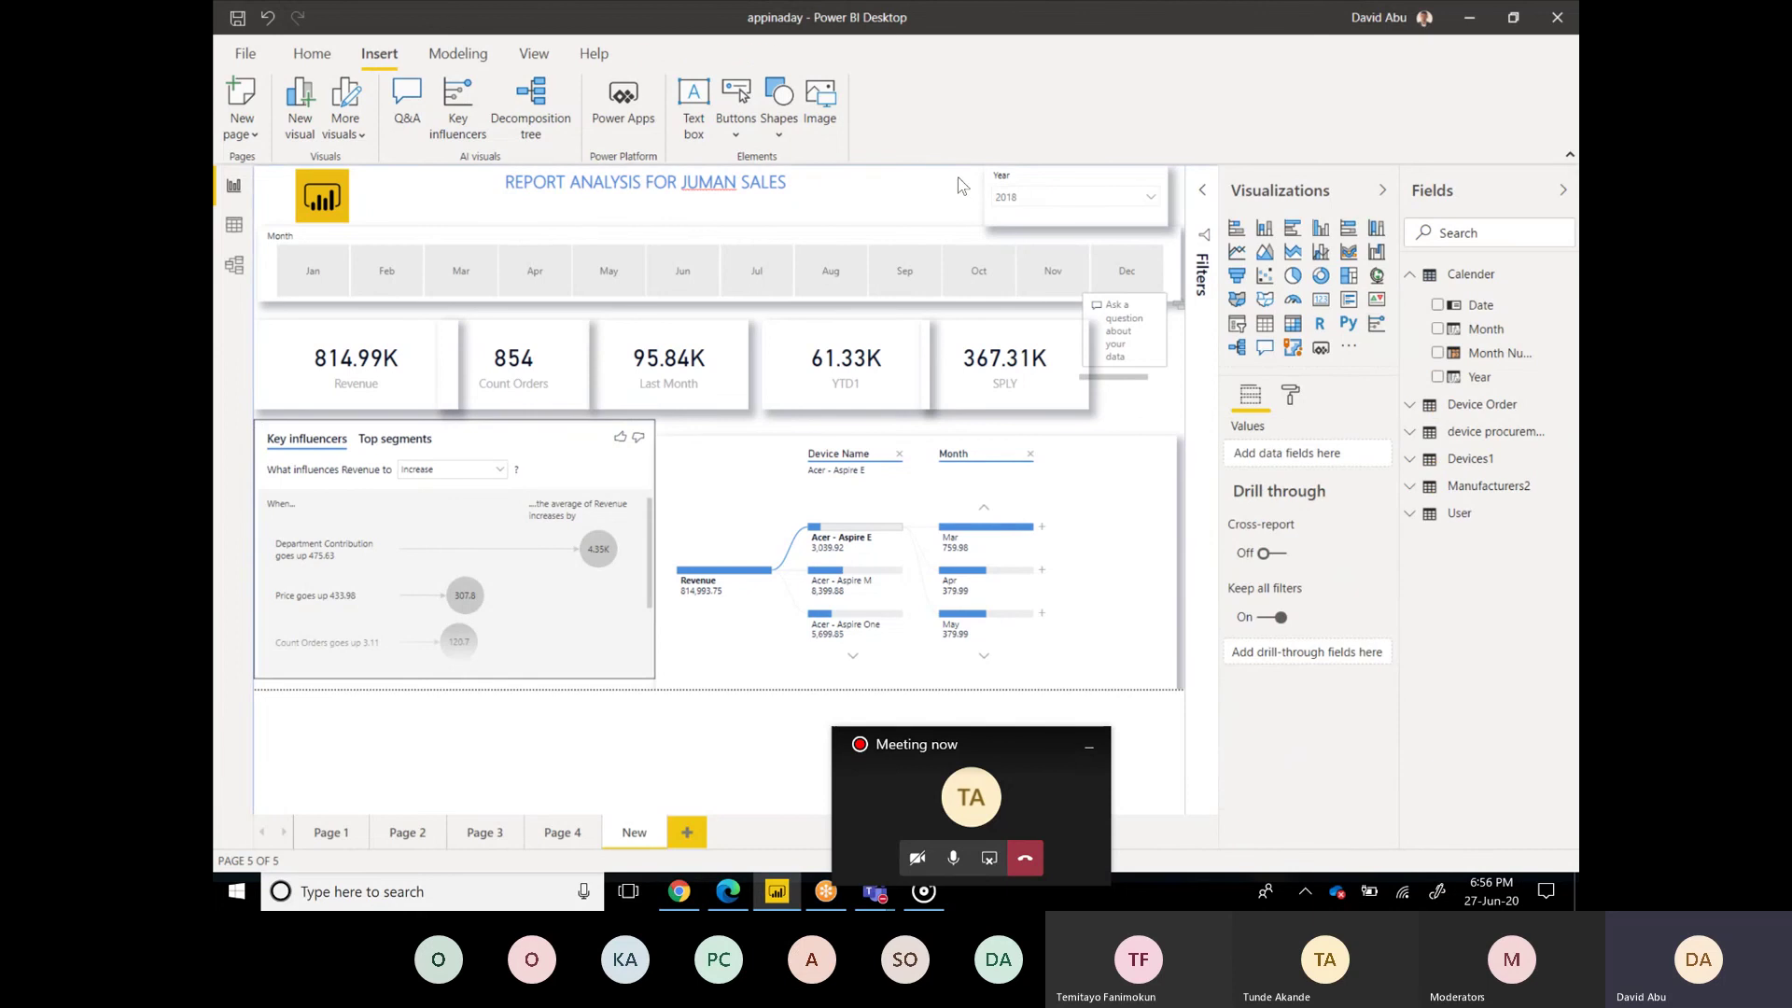
pyautogui.click(1293, 396)
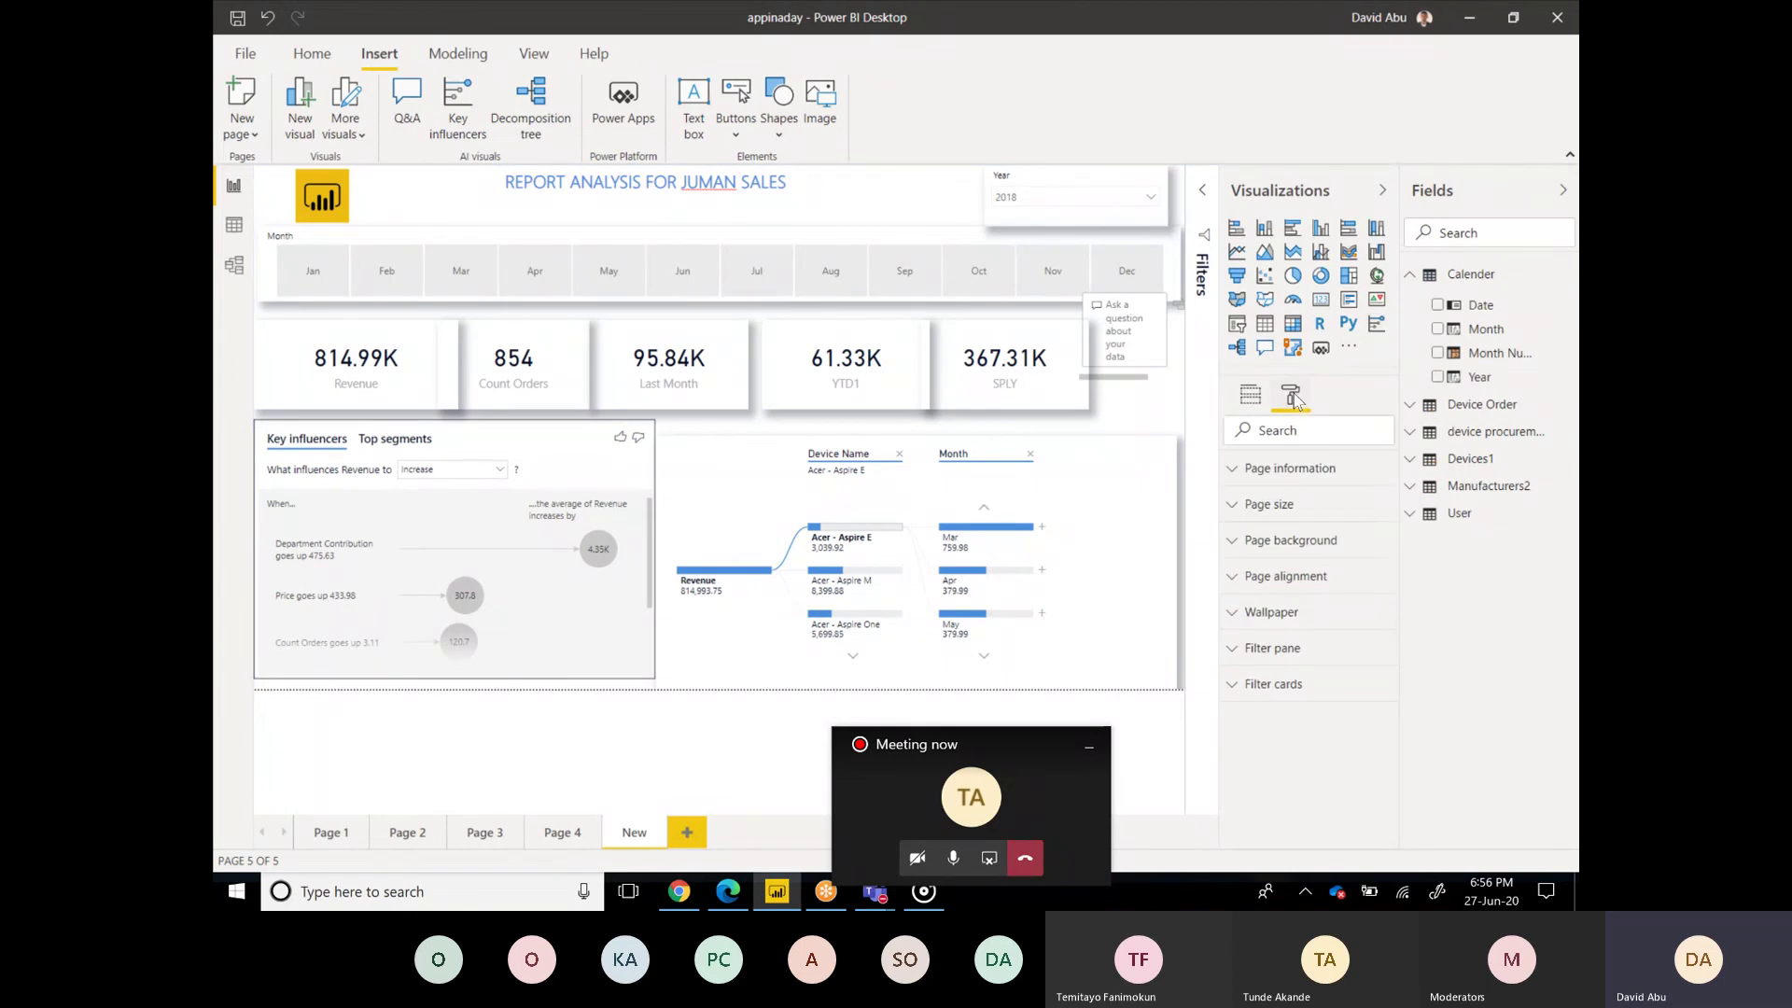
pyautogui.click(1261, 618)
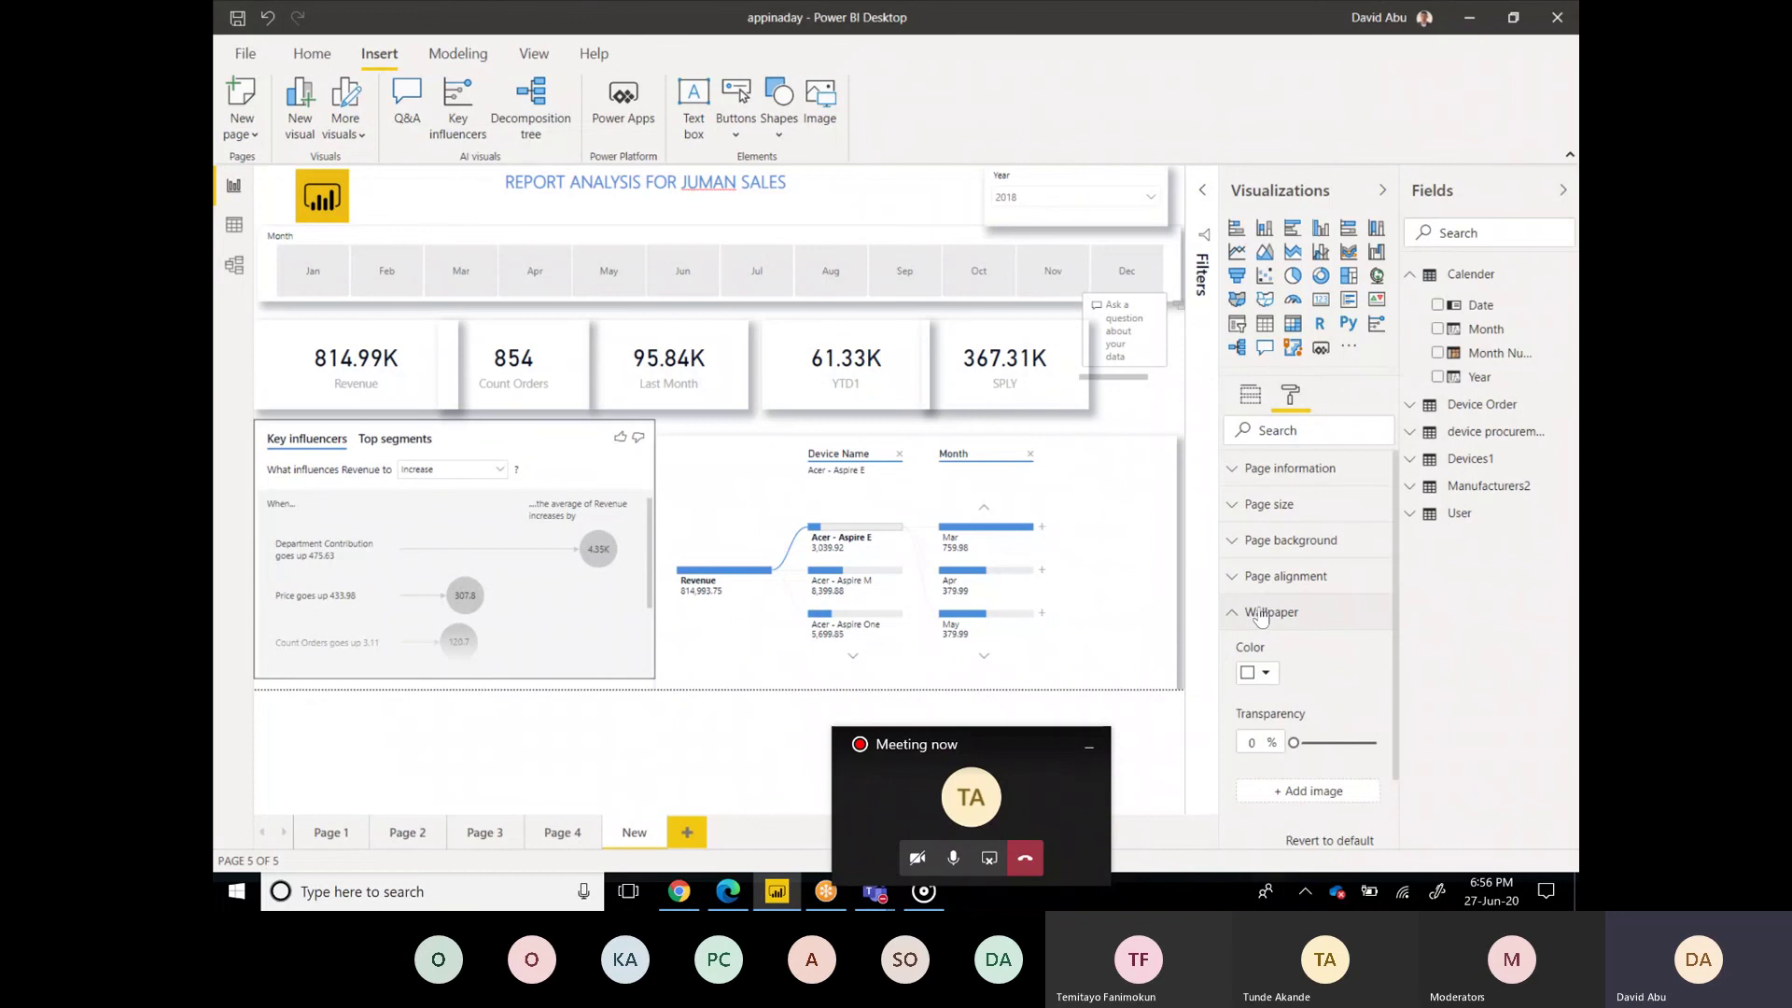
pyautogui.click(1254, 674)
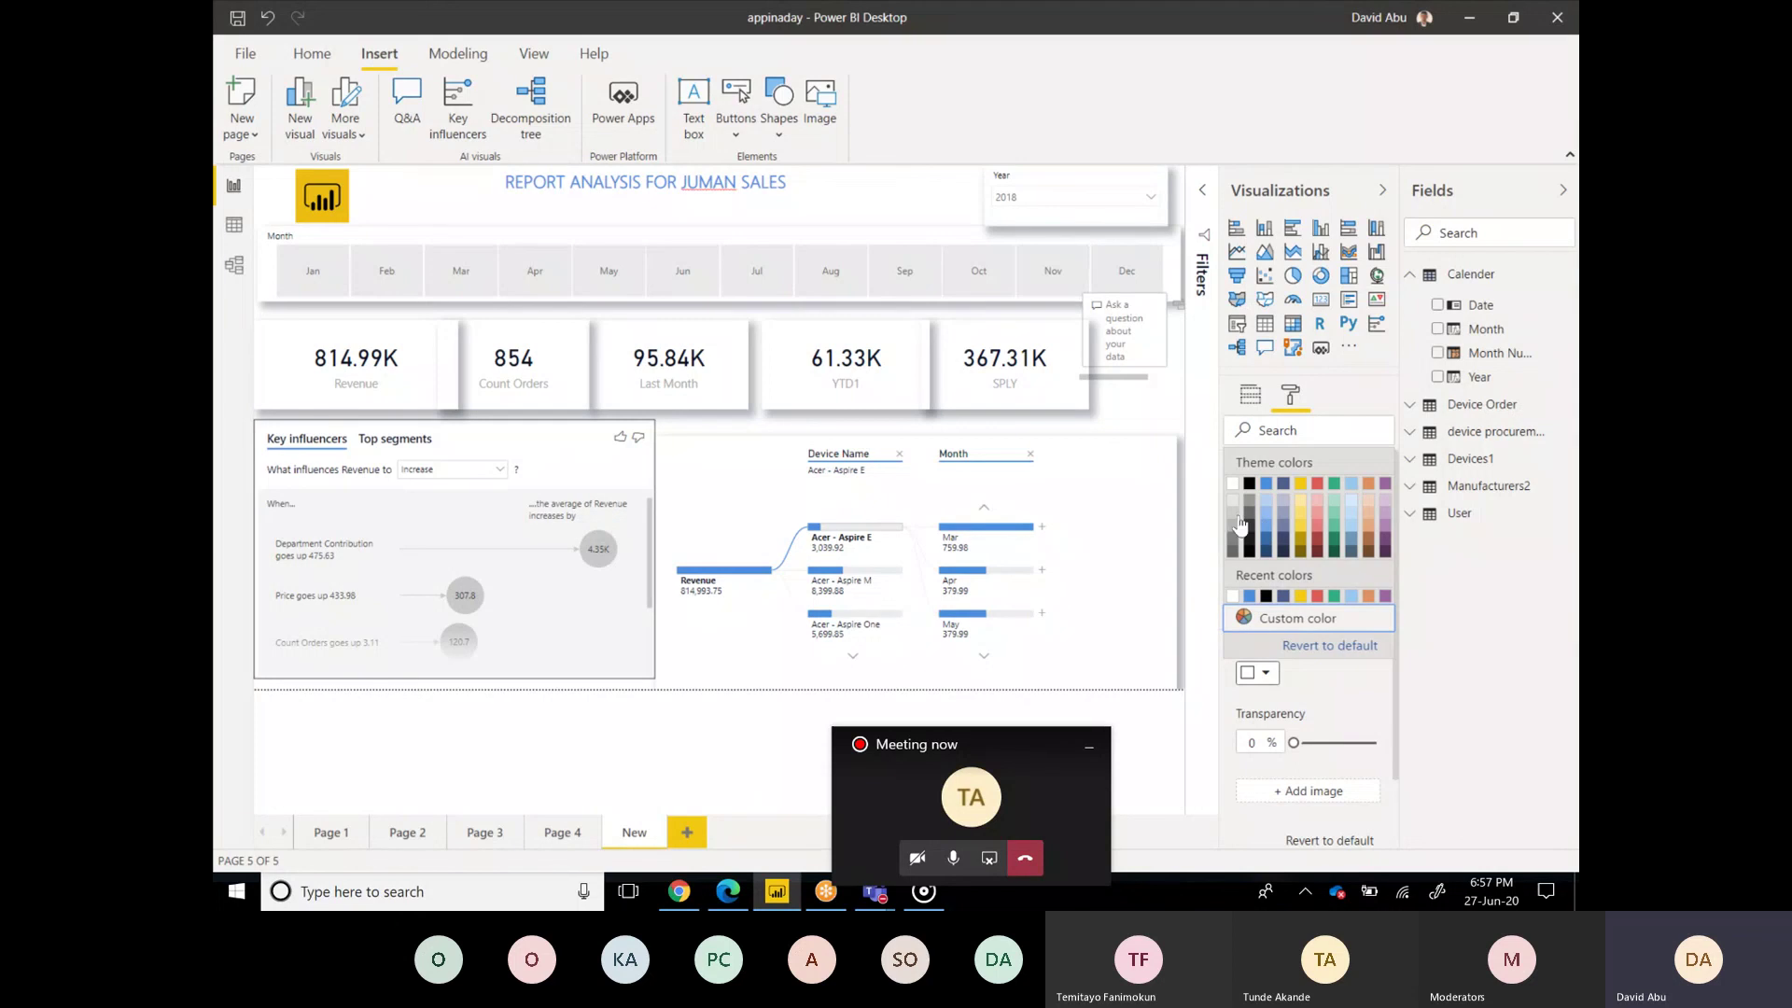
pyautogui.click(1302, 510)
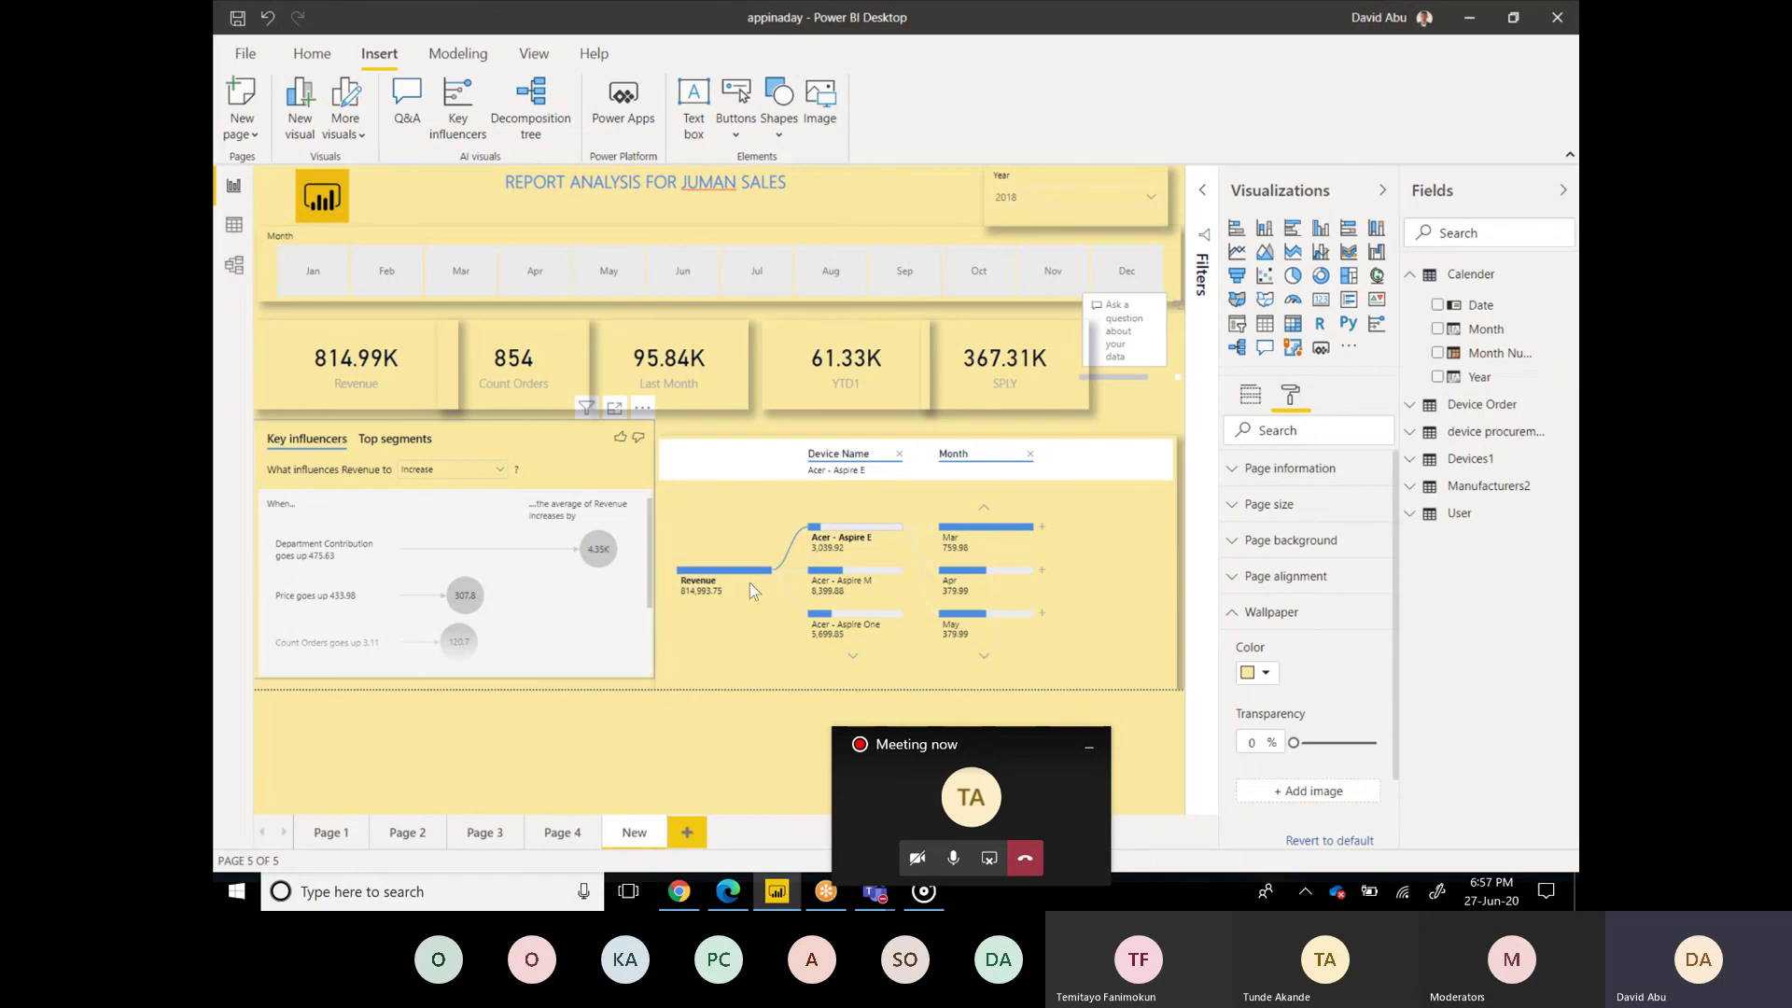
pyautogui.click(1266, 674)
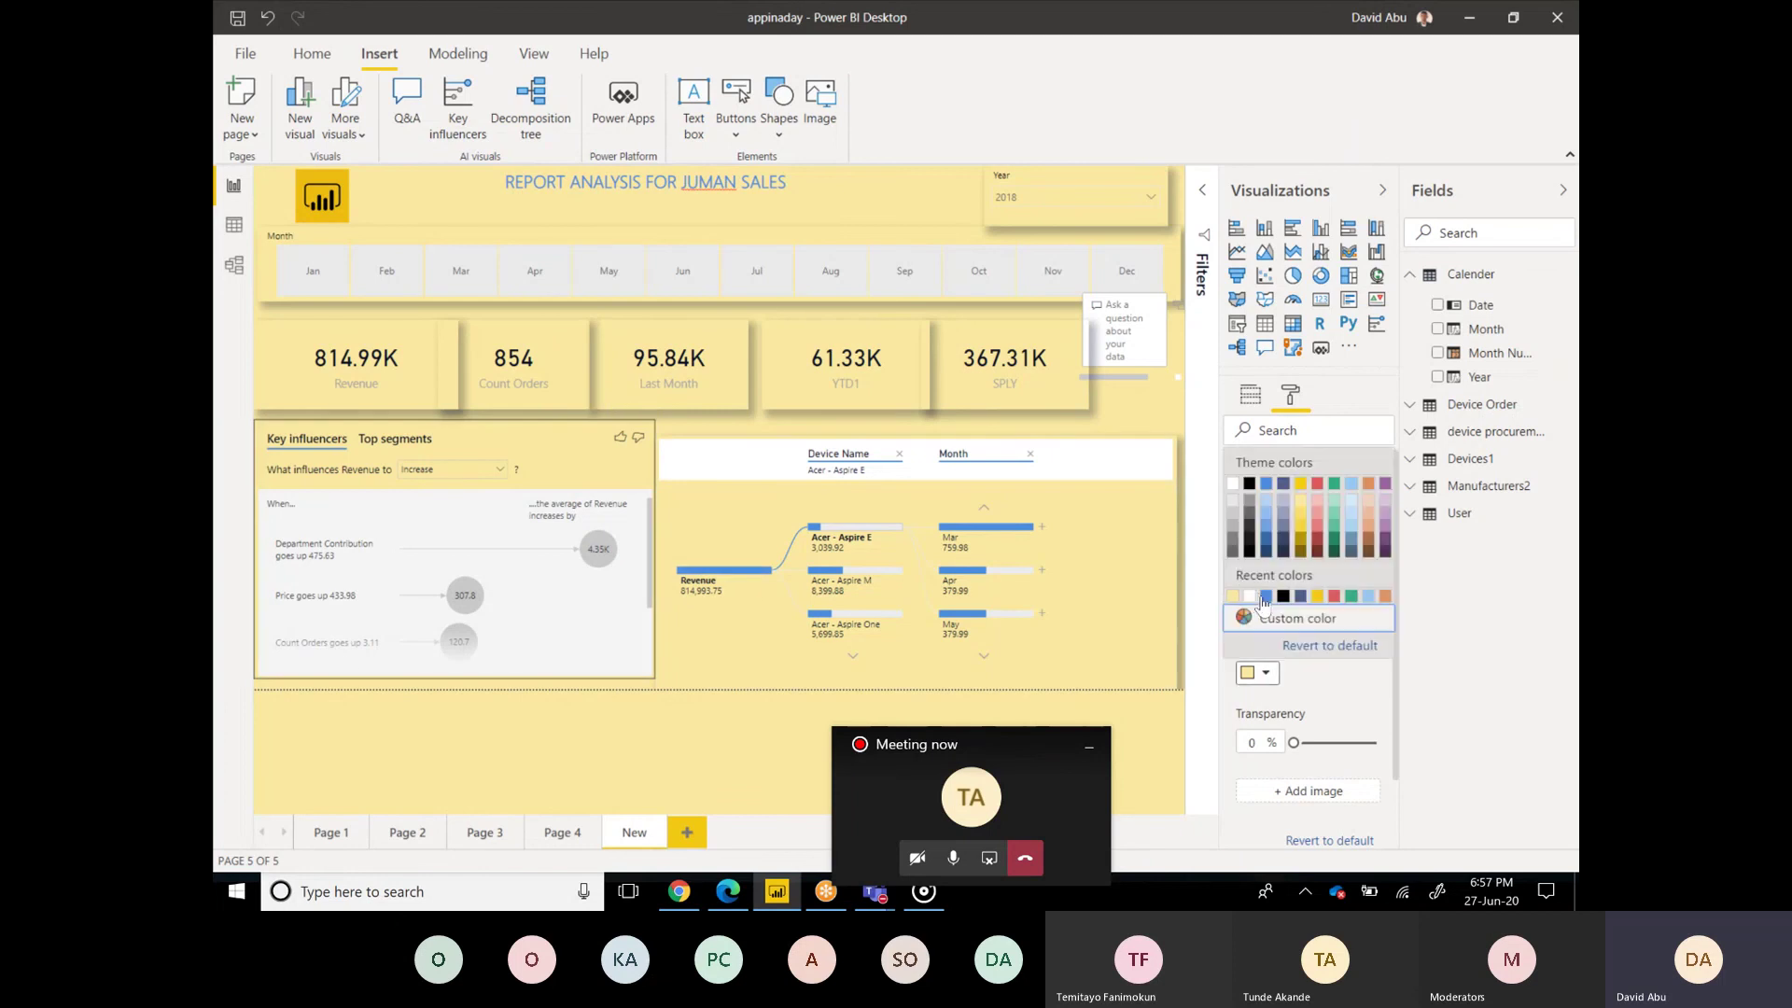
pyautogui.click(1266, 510)
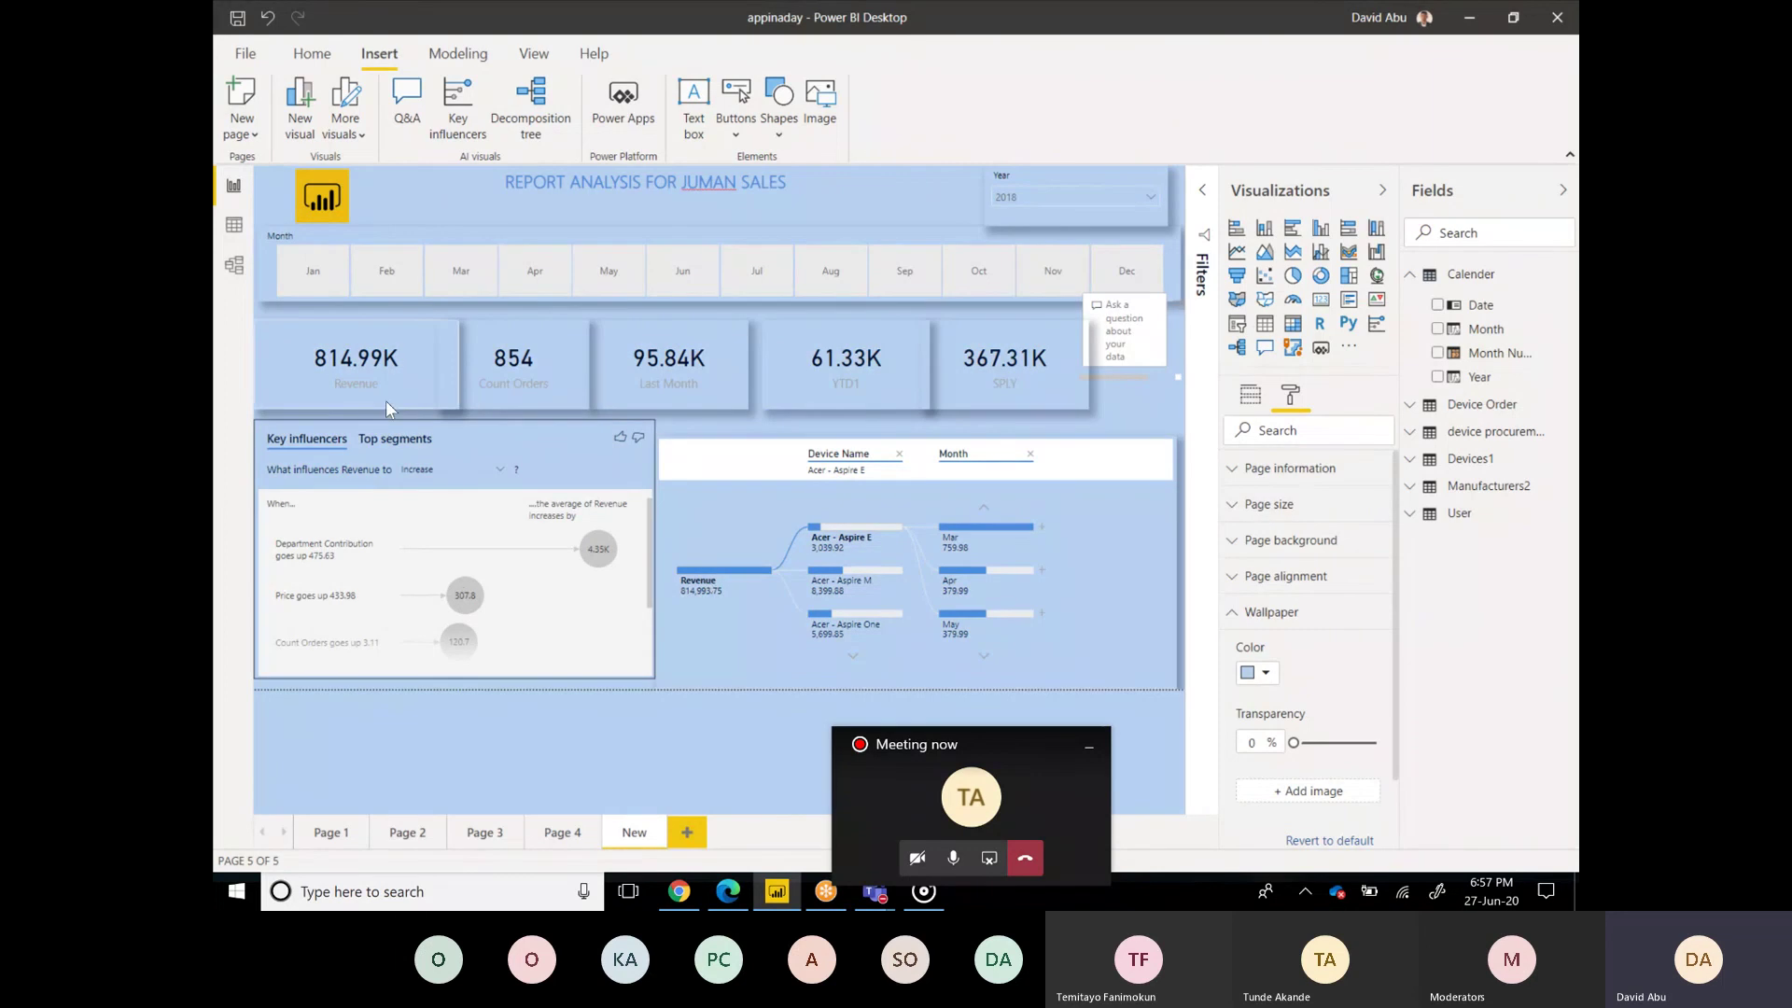
pyautogui.click(445, 374)
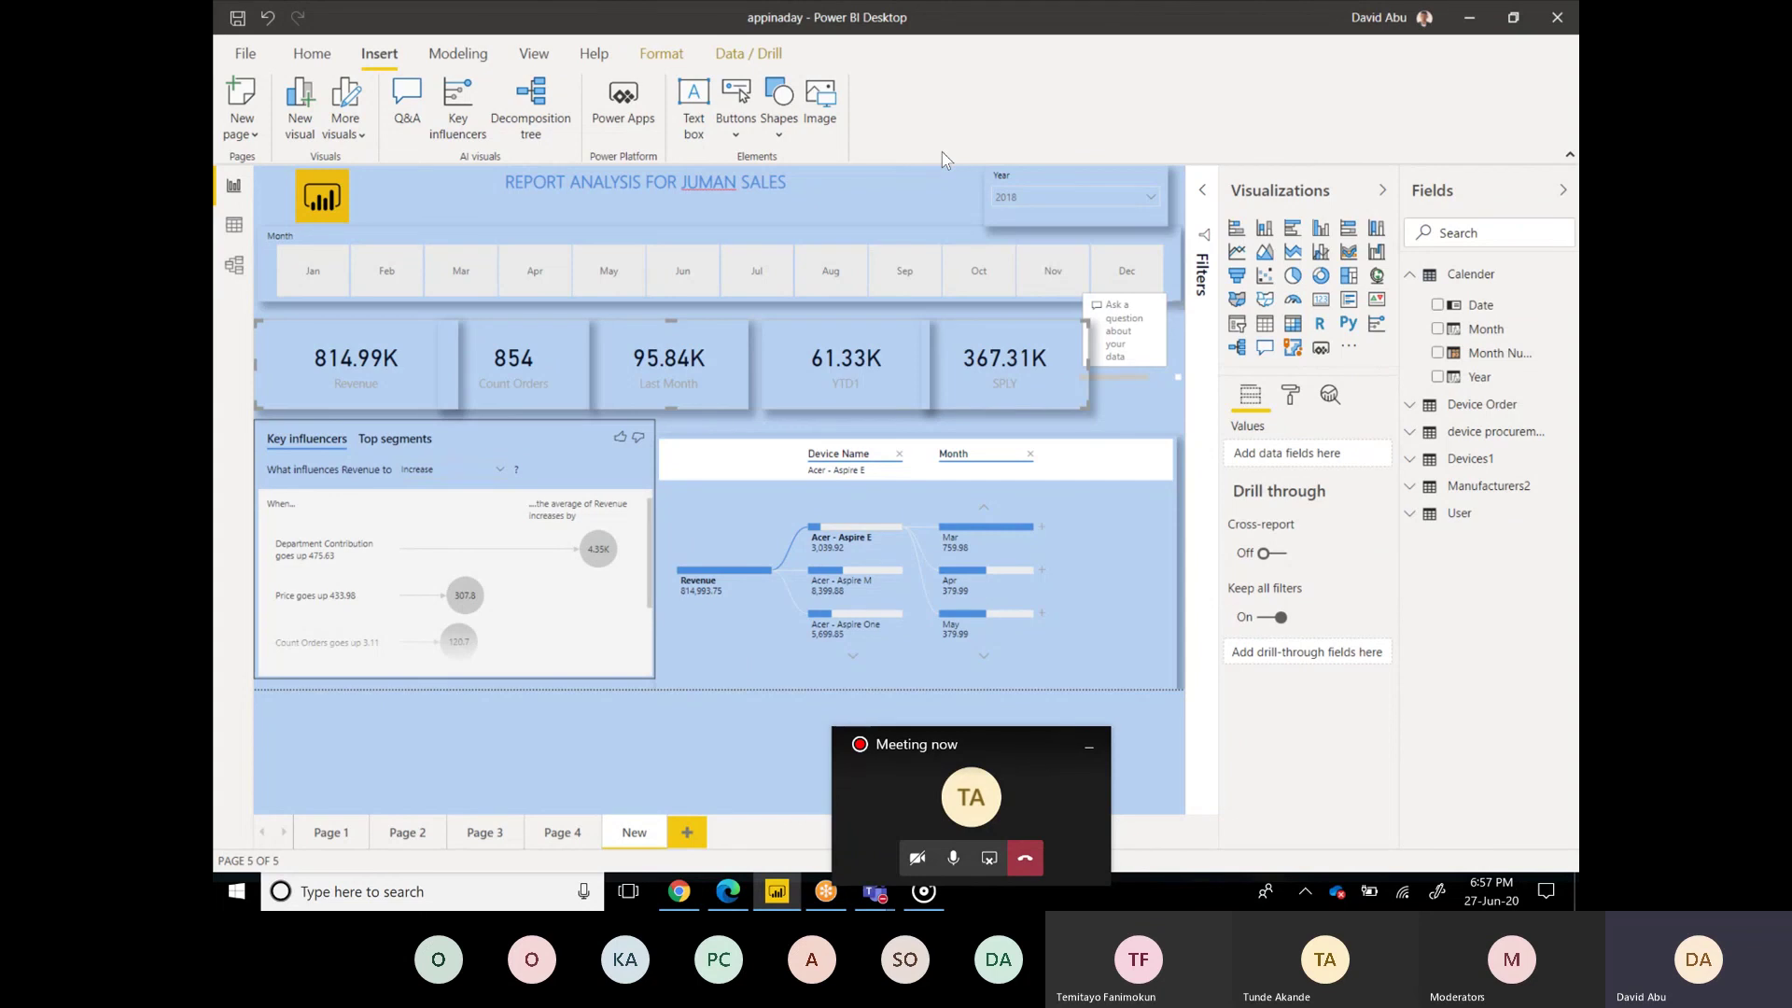
# Step: Switch to the Microsoft Teams meeting window and mute and unmute the microphone twice
pyautogui.click(931, 794)
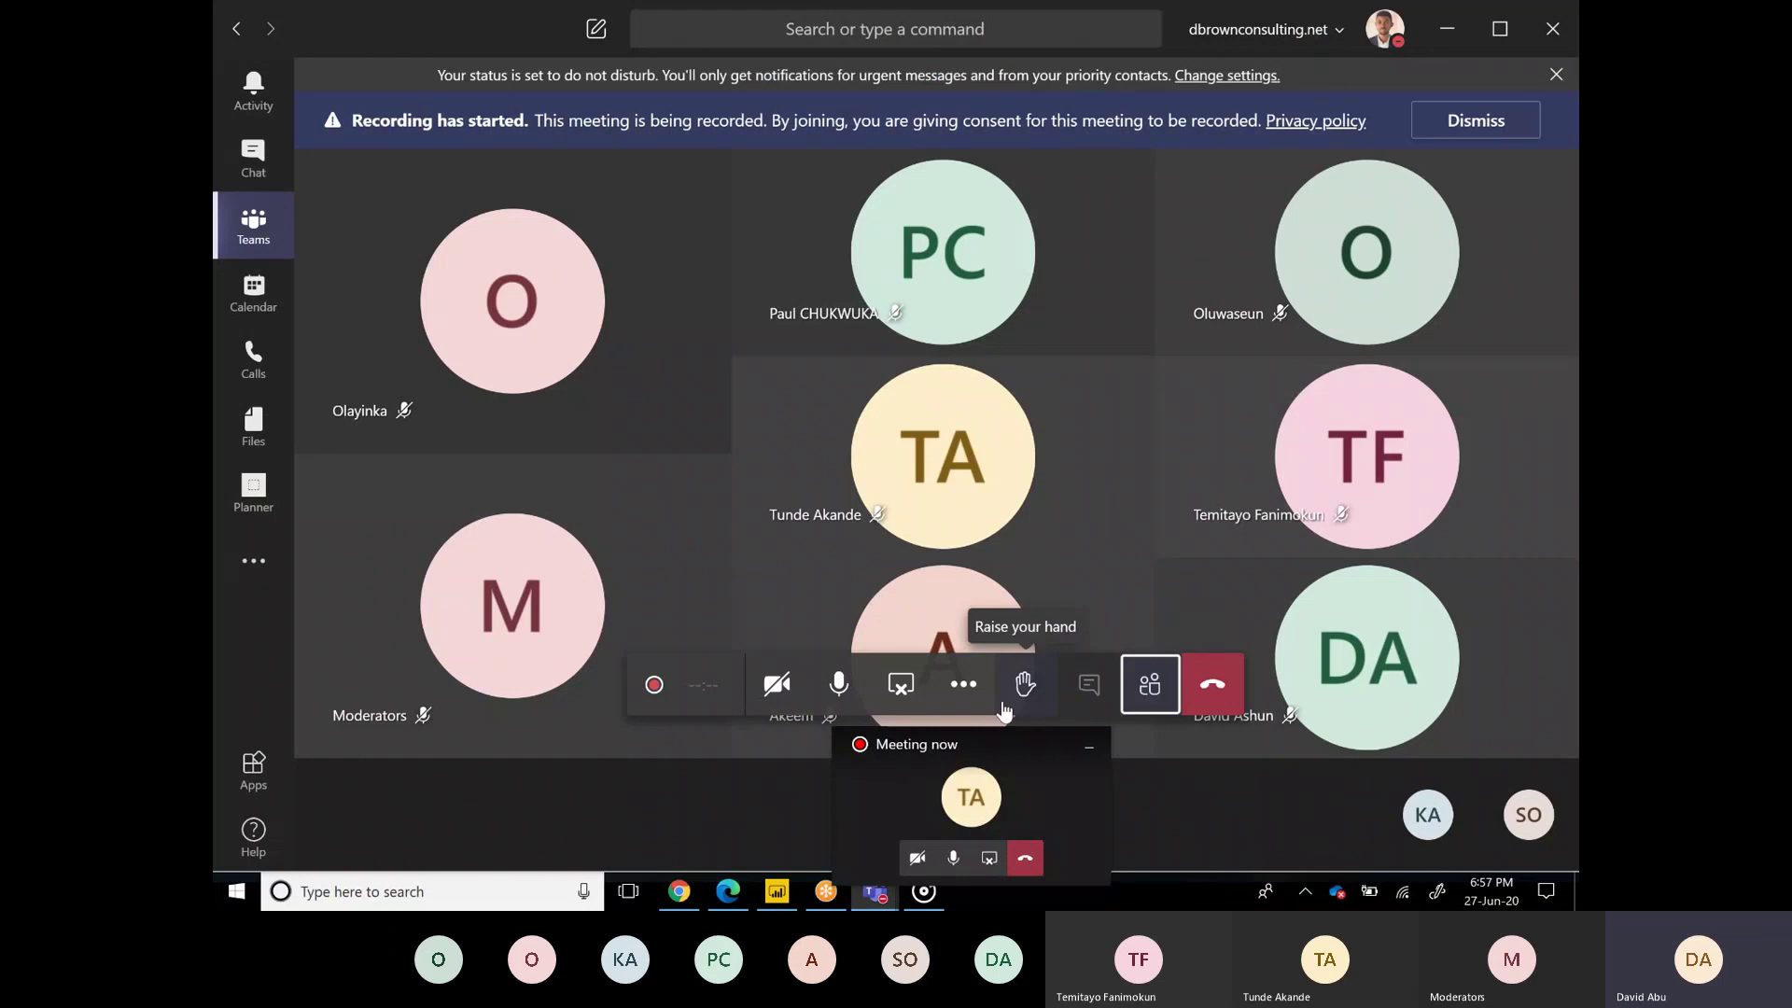
pyautogui.click(840, 691)
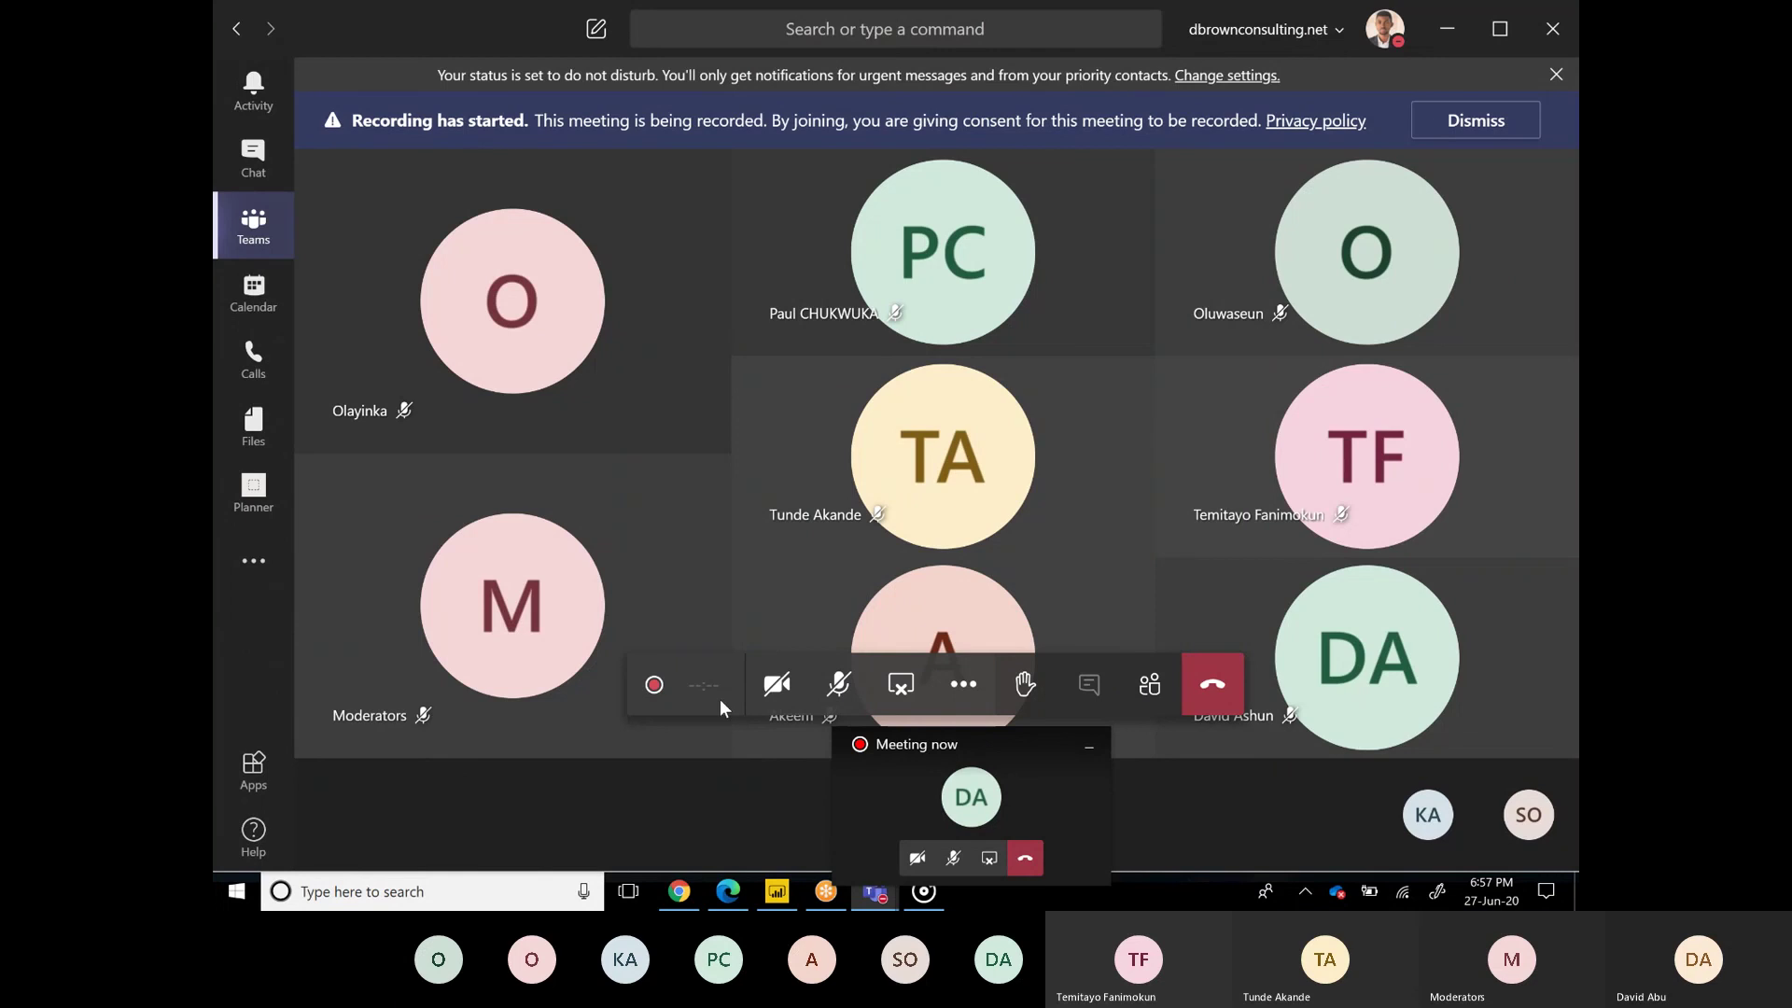
pyautogui.click(839, 706)
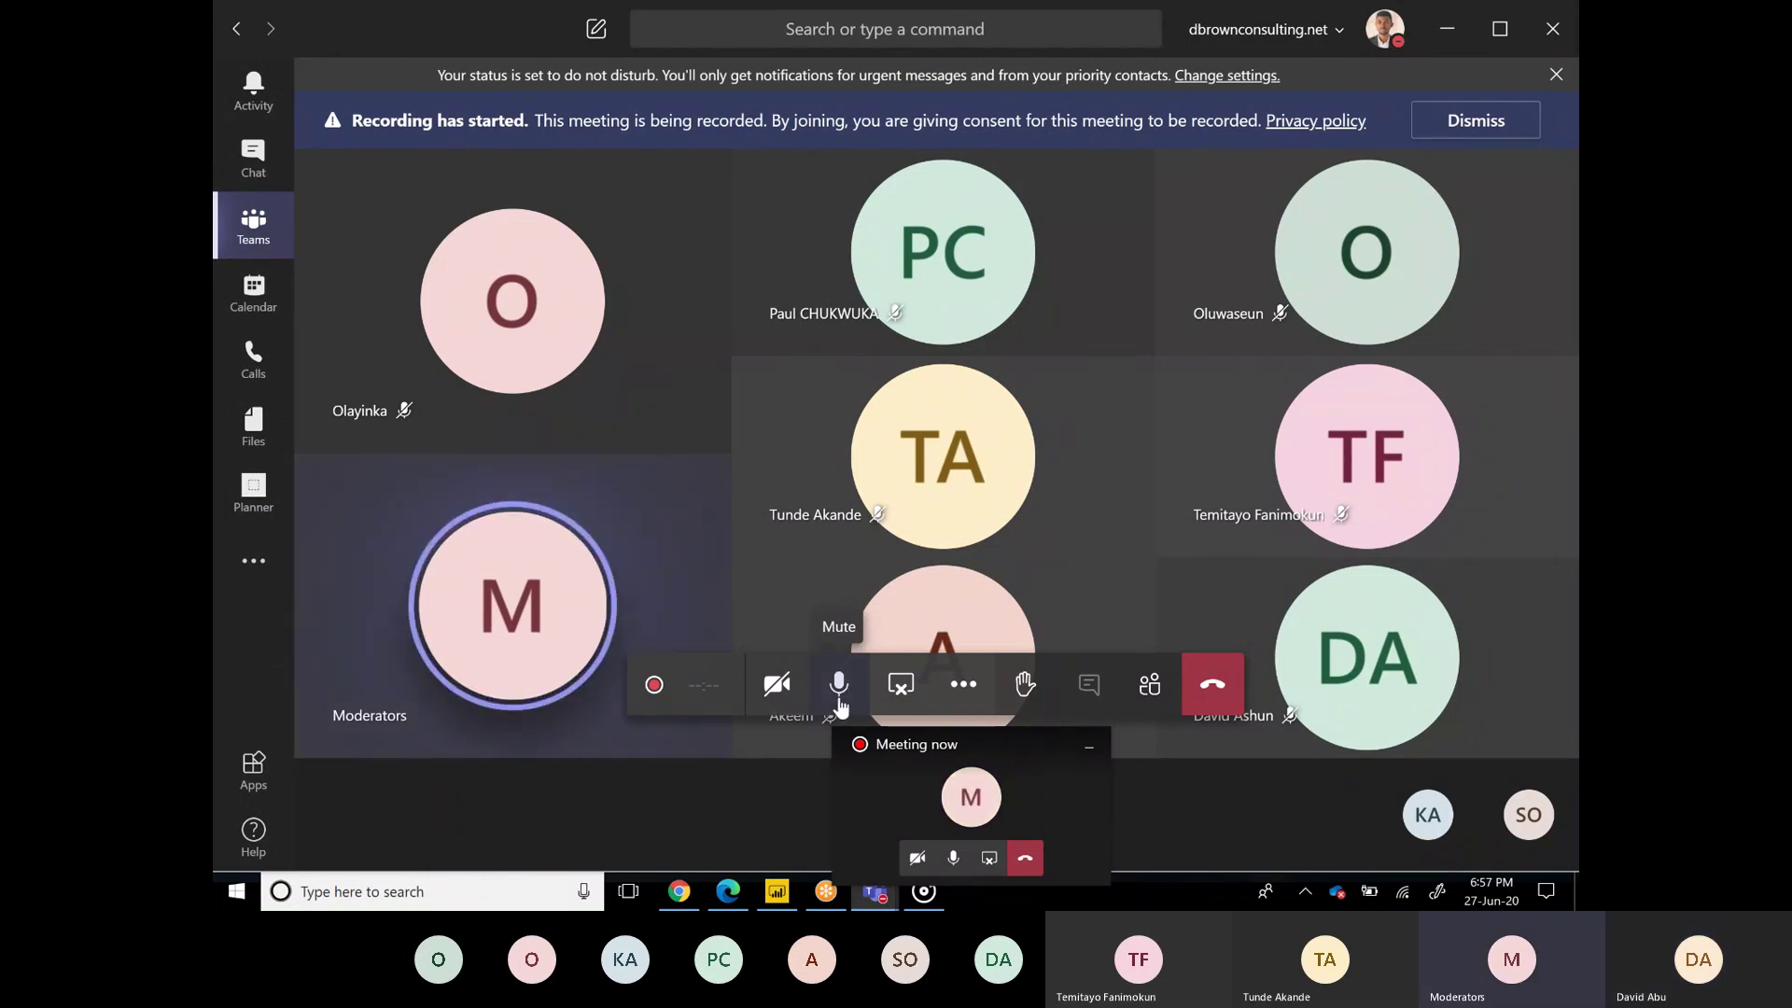
pyautogui.click(839, 686)
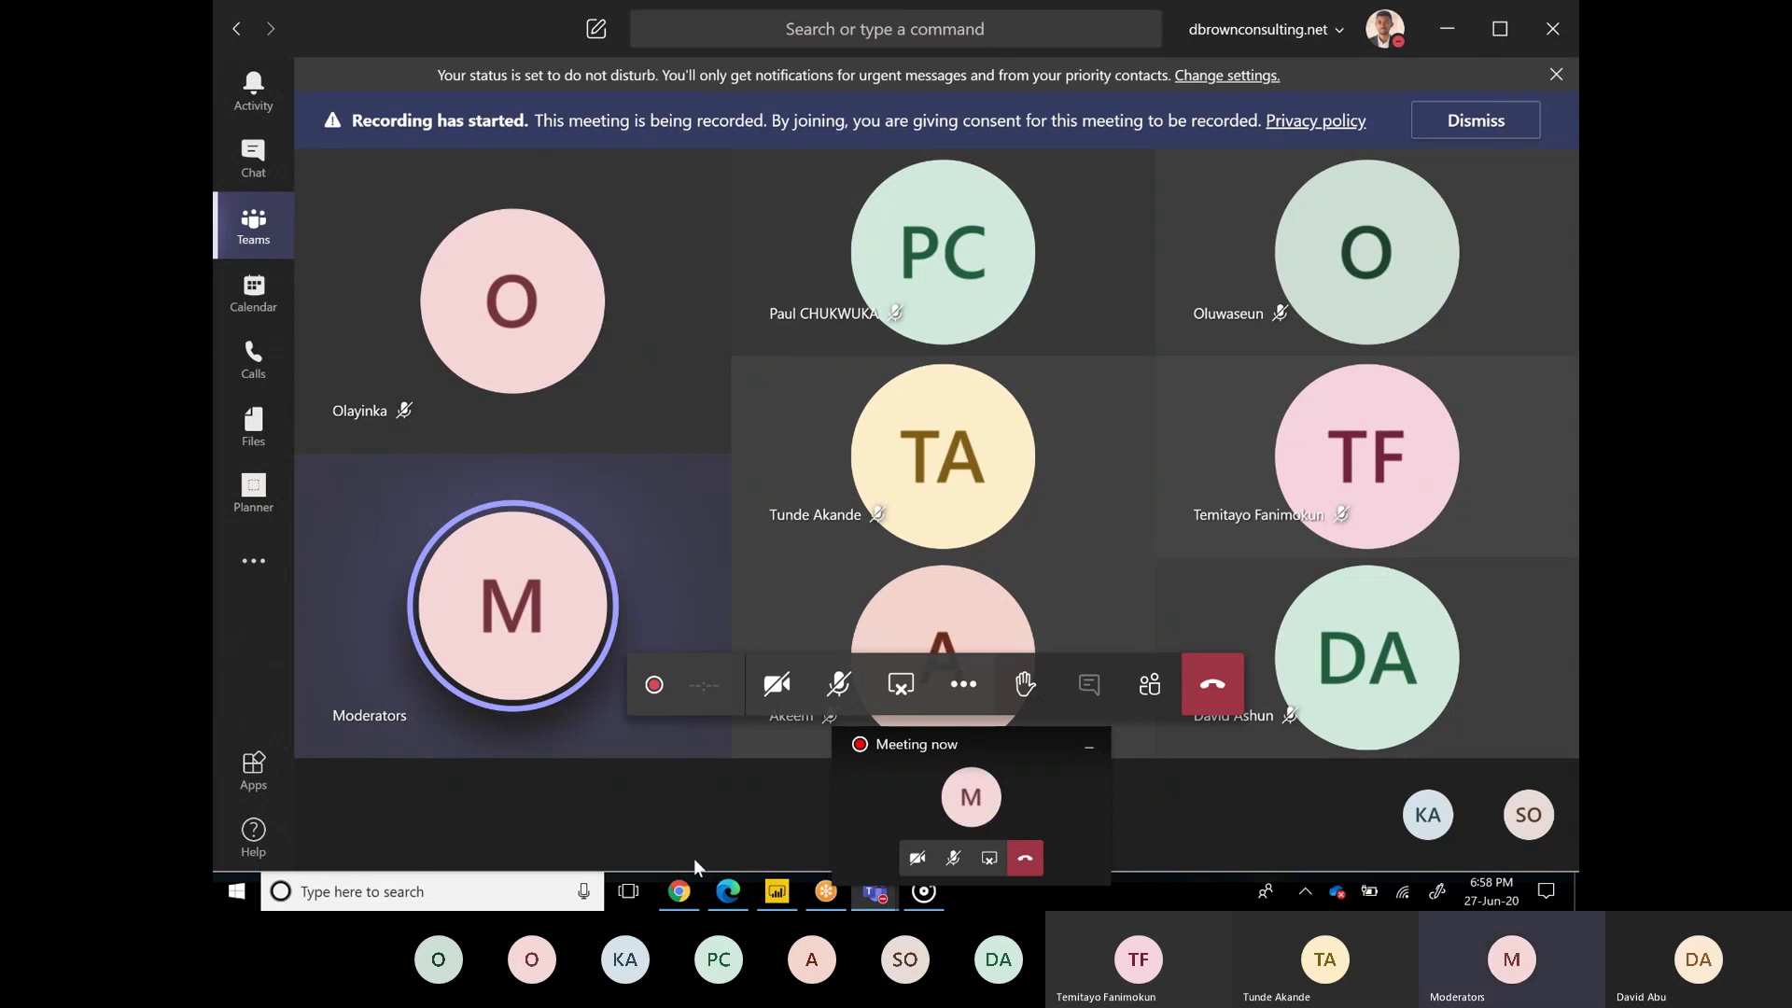
pyautogui.click(839, 702)
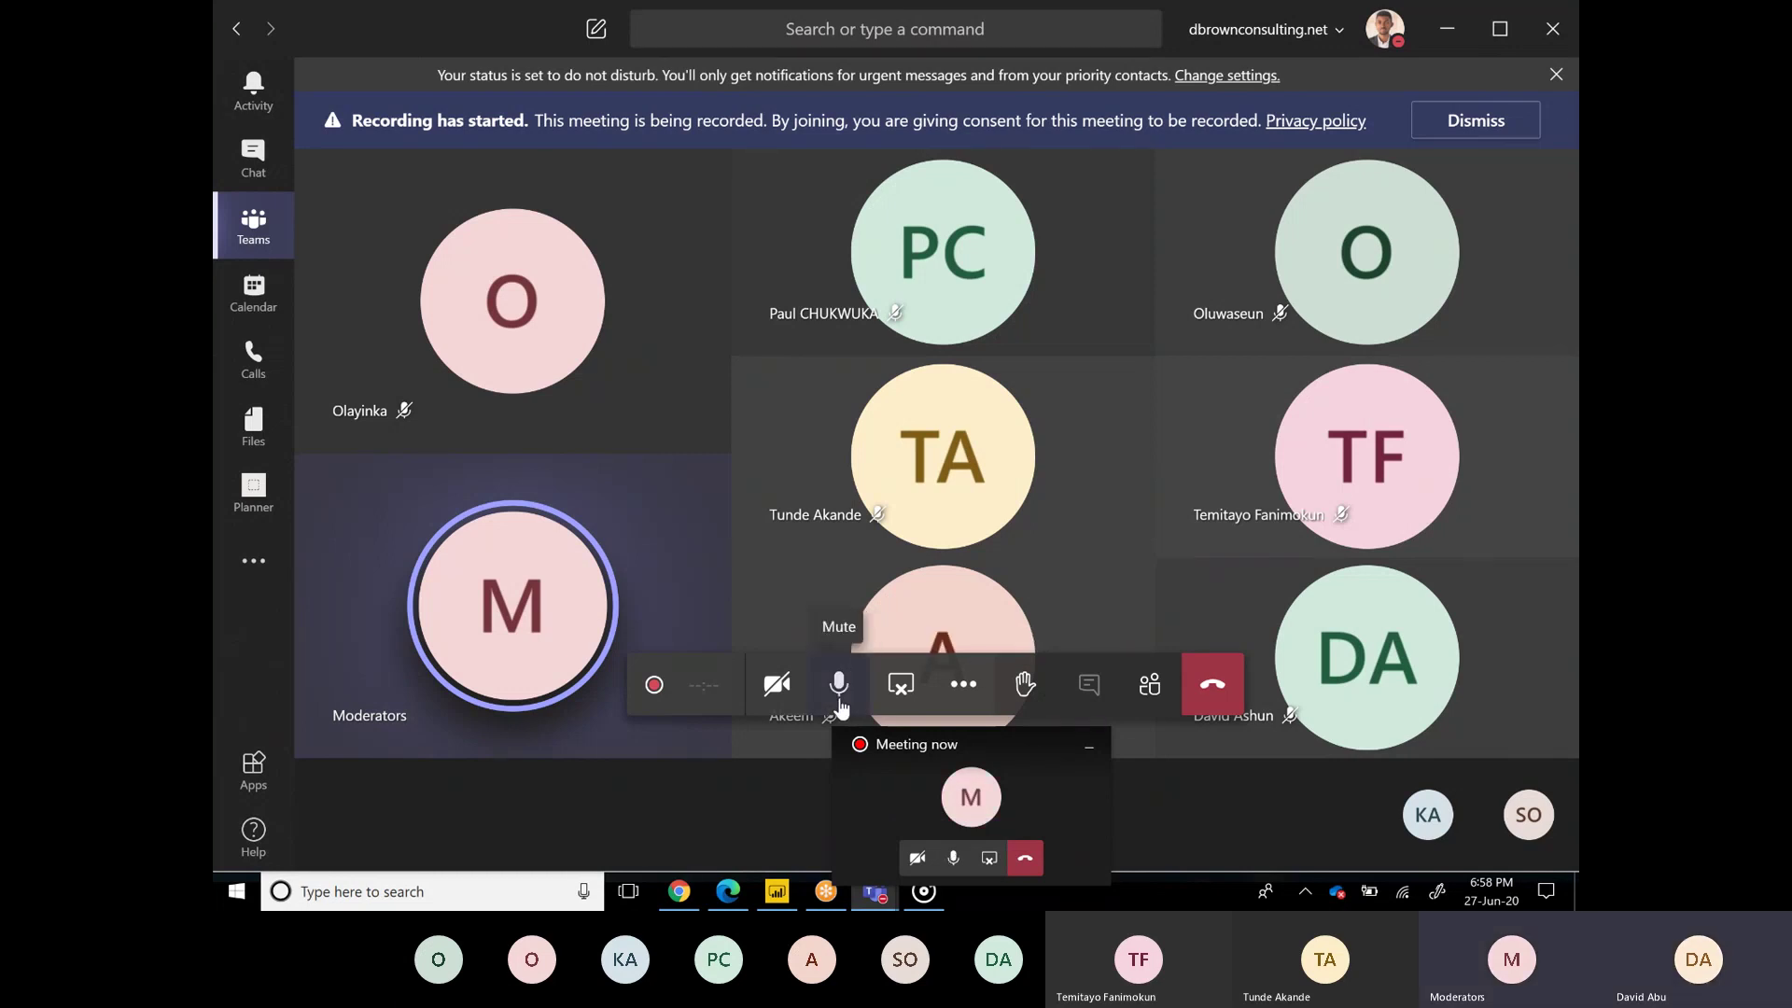